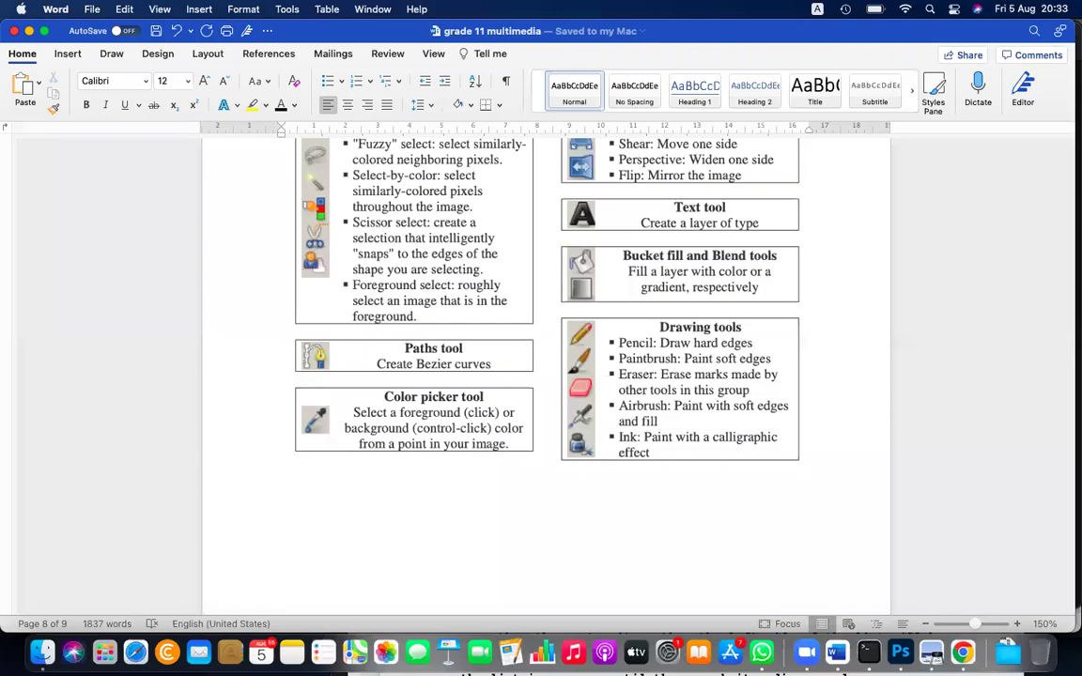
# Step: Scroll from page 8 back to page 1, then down to page 4's GIMP start-up screenshot
pyautogui.scroll(15, 741, 286)
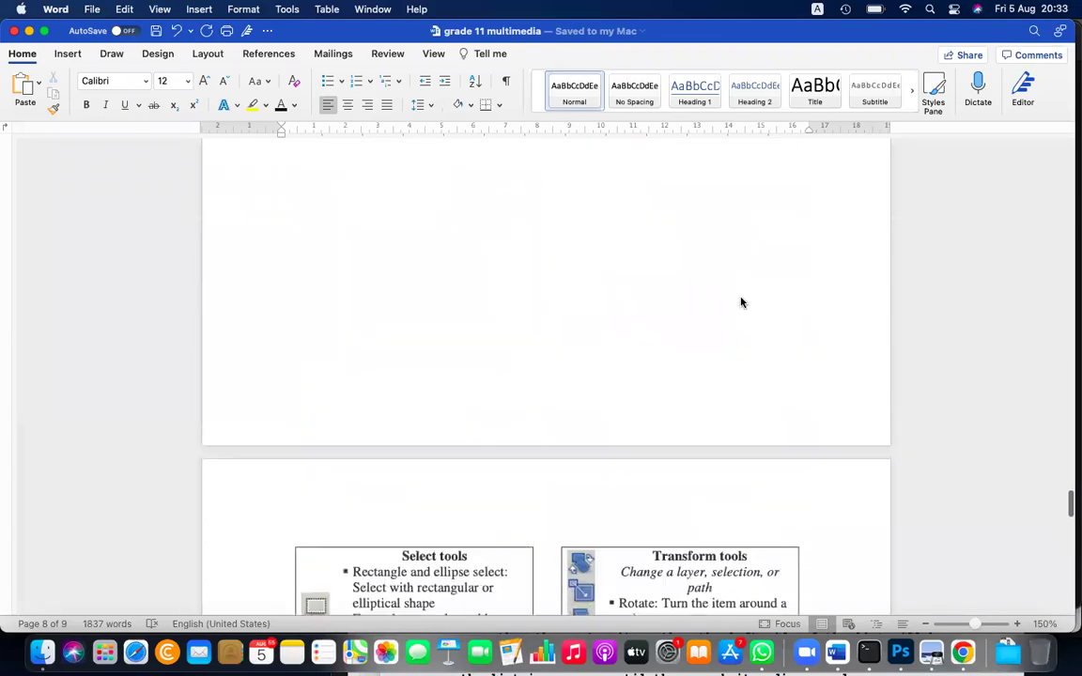
pyautogui.scroll(5, 741, 301)
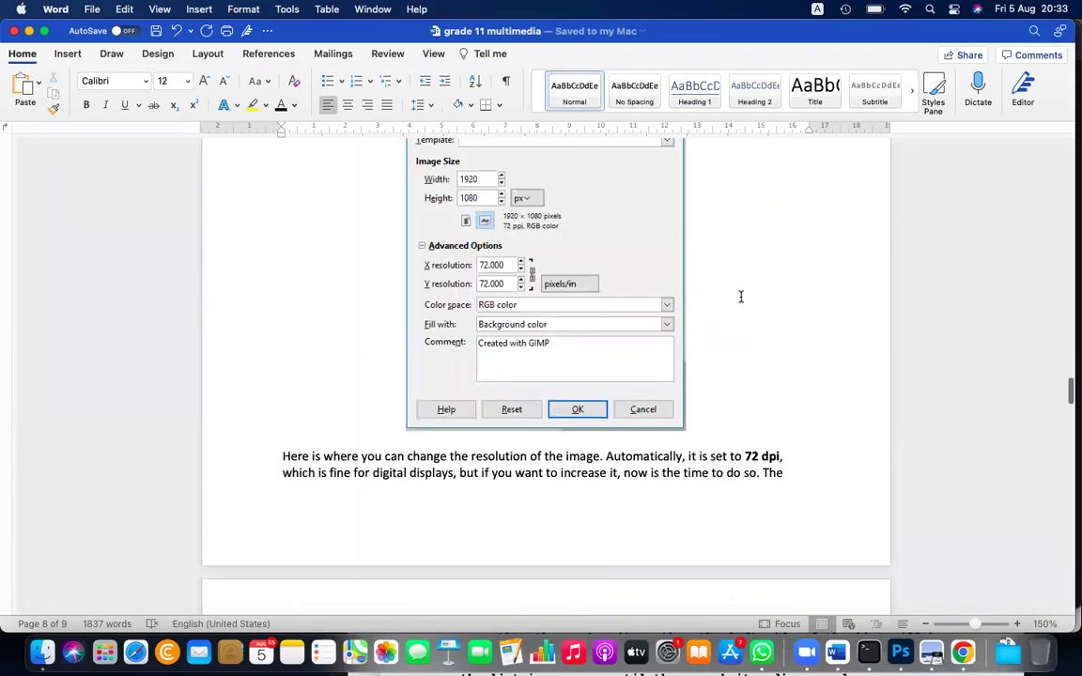
pyautogui.scroll(20, 741, 301)
pyautogui.scroll(20, 742, 301)
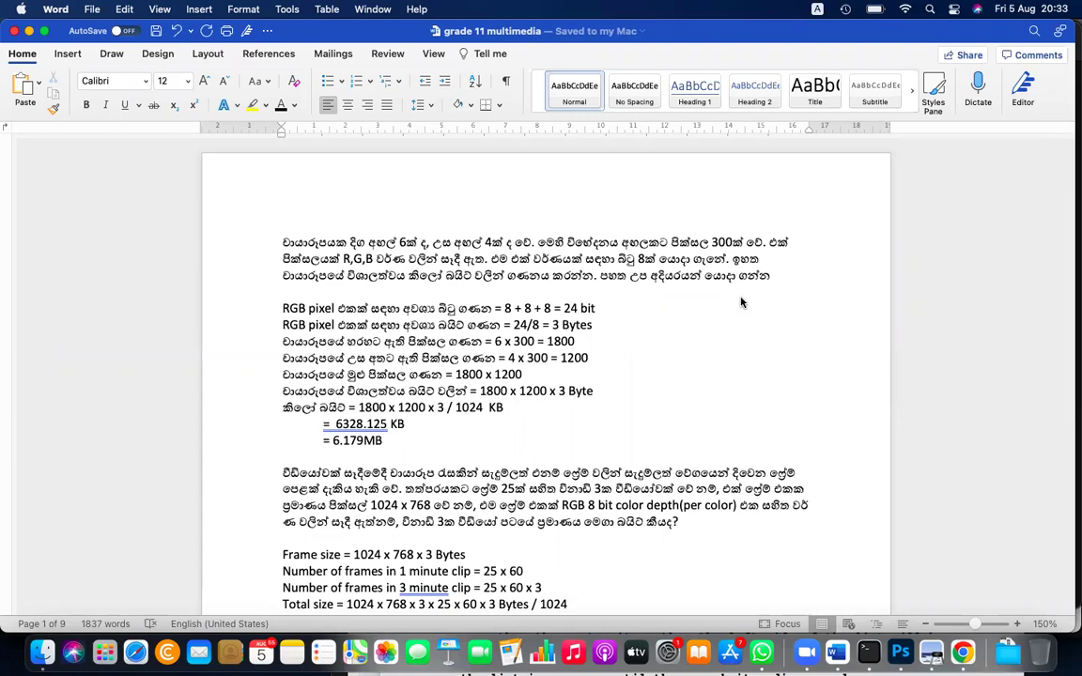
pyautogui.scroll(-15, 741, 302)
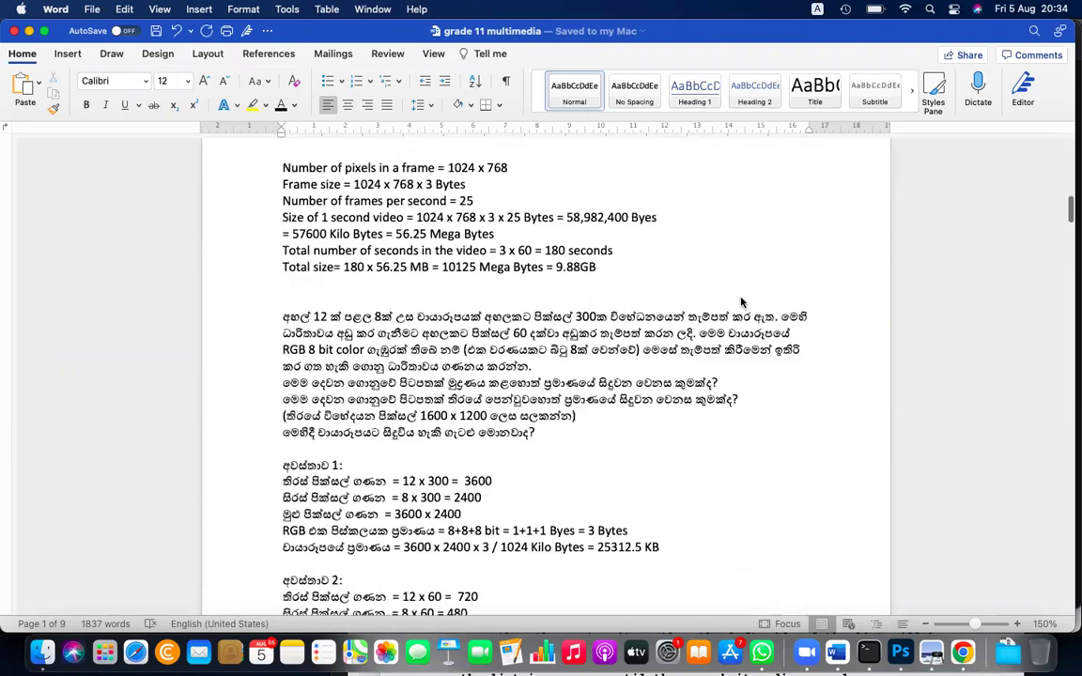
pyautogui.scroll(-2, 741, 302)
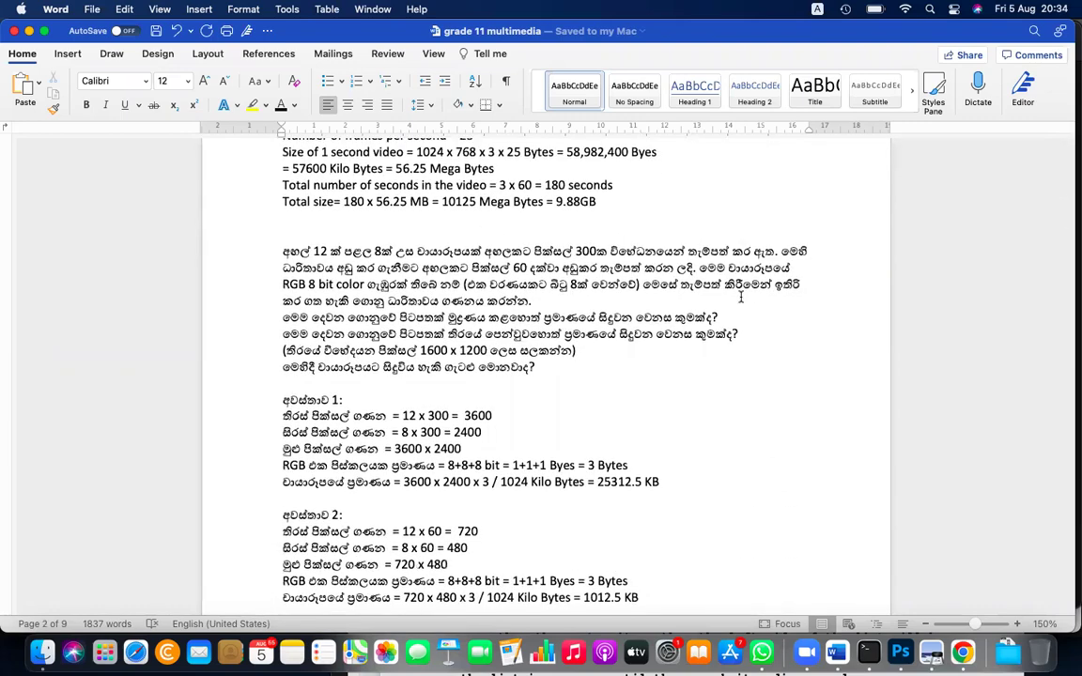
pyautogui.scroll(-12, 741, 297)
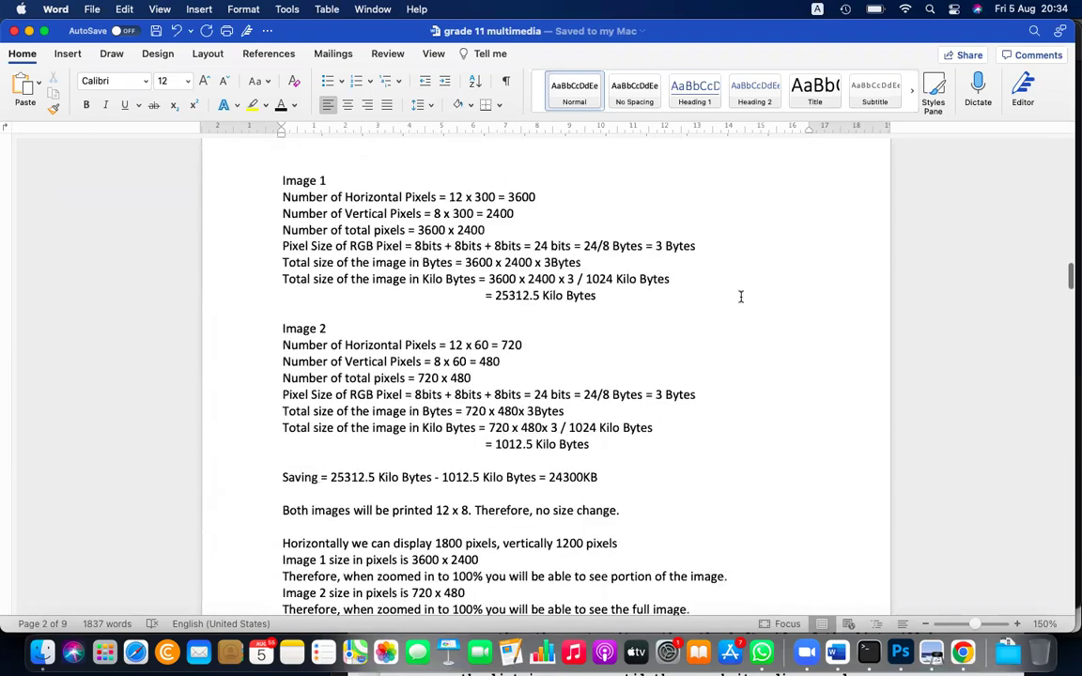
pyautogui.scroll(-10, 741, 299)
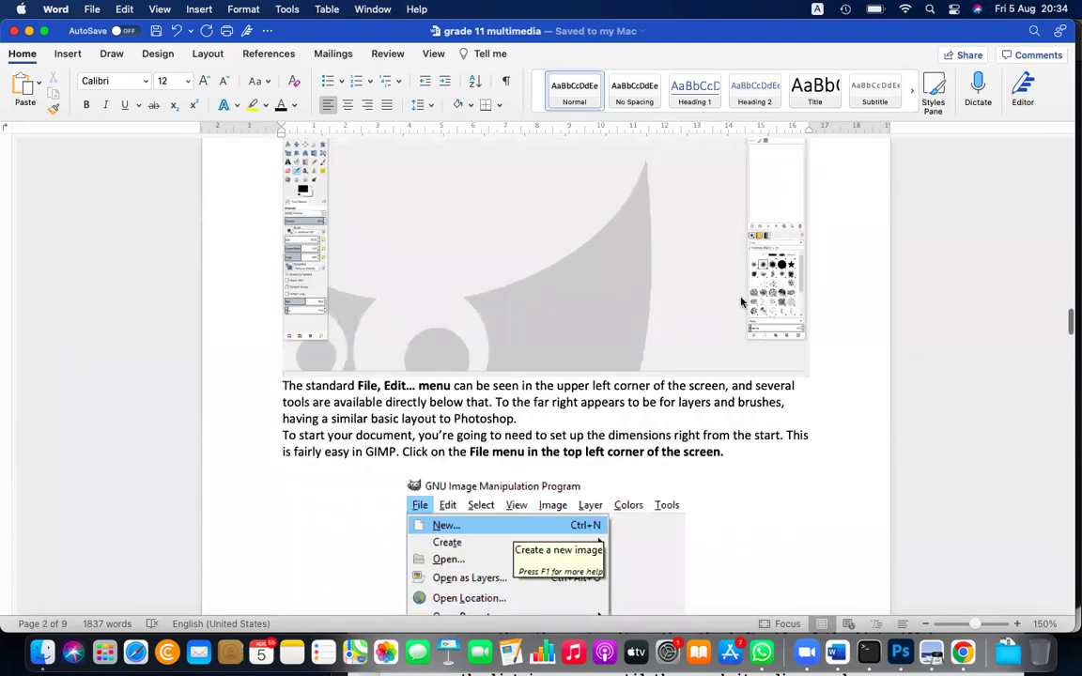
pyautogui.scroll(3, 742, 301)
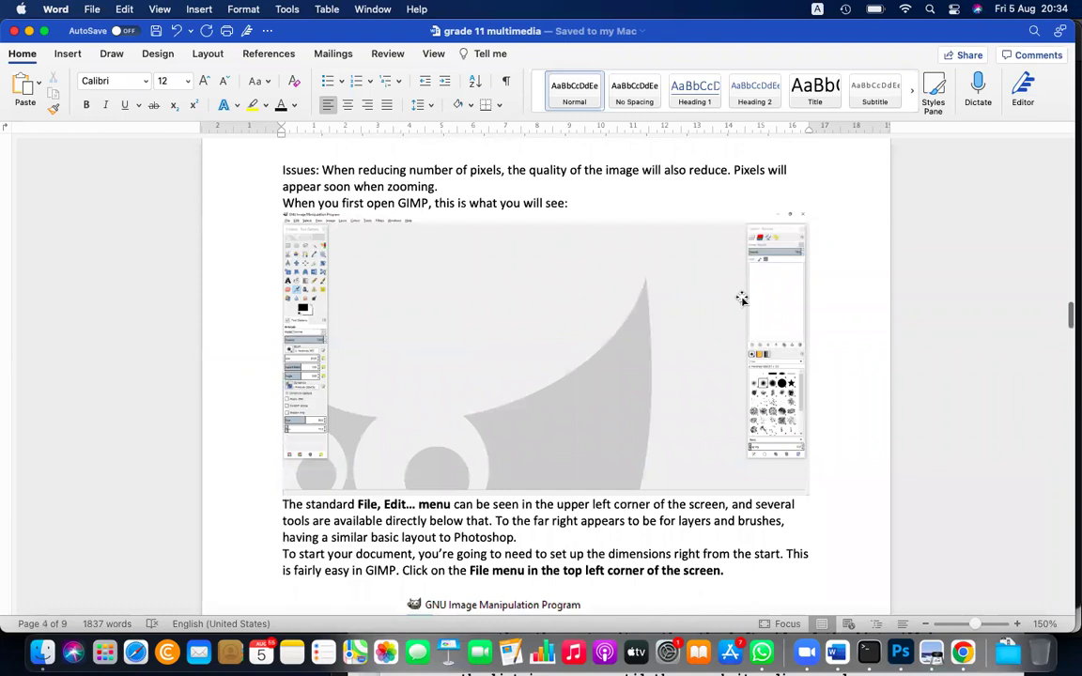
pyautogui.press('XF86AudioRaiseVolume')
pyautogui.press('XF86AudioLowerVolume')
pyautogui.press('XF86AudioLowerVolume')
pyautogui.press('XF86AudioLowerVolume')
pyautogui.press('XF86AudioLowerVolume')
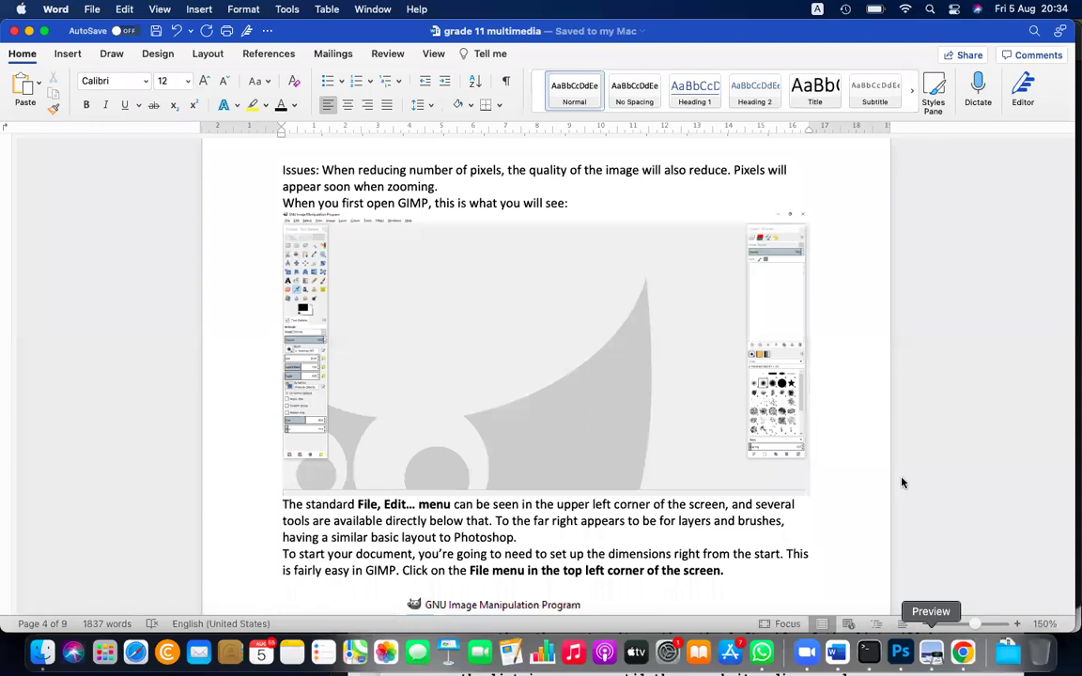
# Step: Show the book's raster-versus-vector table in Preview, then open _SSH1107.jpg from Photoshop's recent files
pyautogui.press('super+Tab')
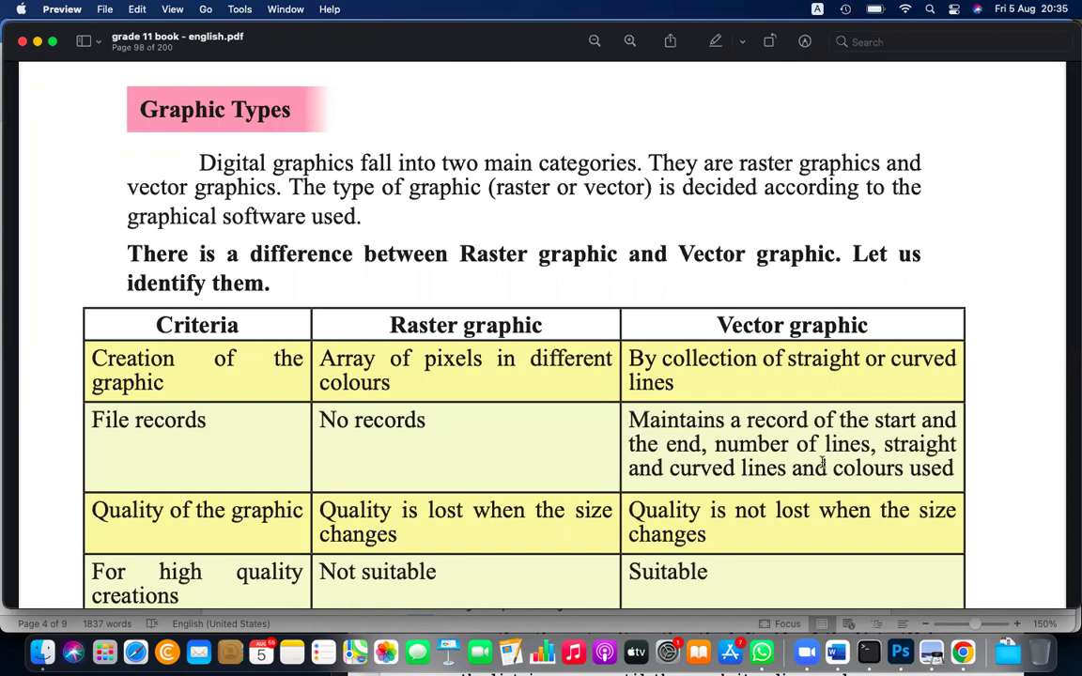
pyautogui.doubleClick(530, 325)
pyautogui.click(900, 653)
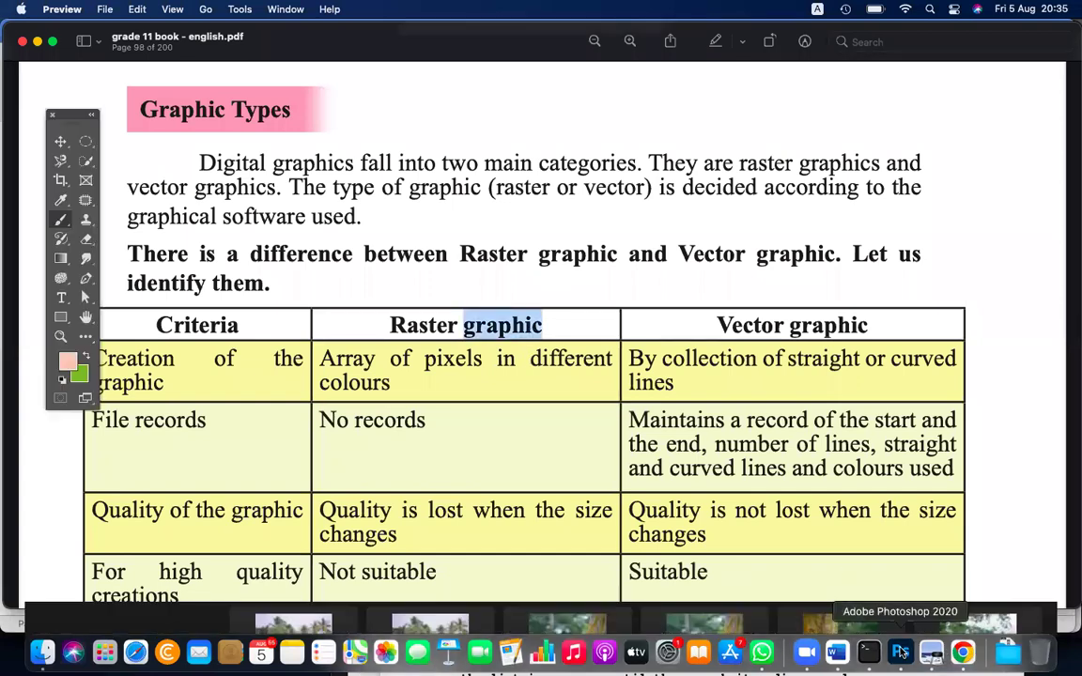
pyautogui.click(299, 282)
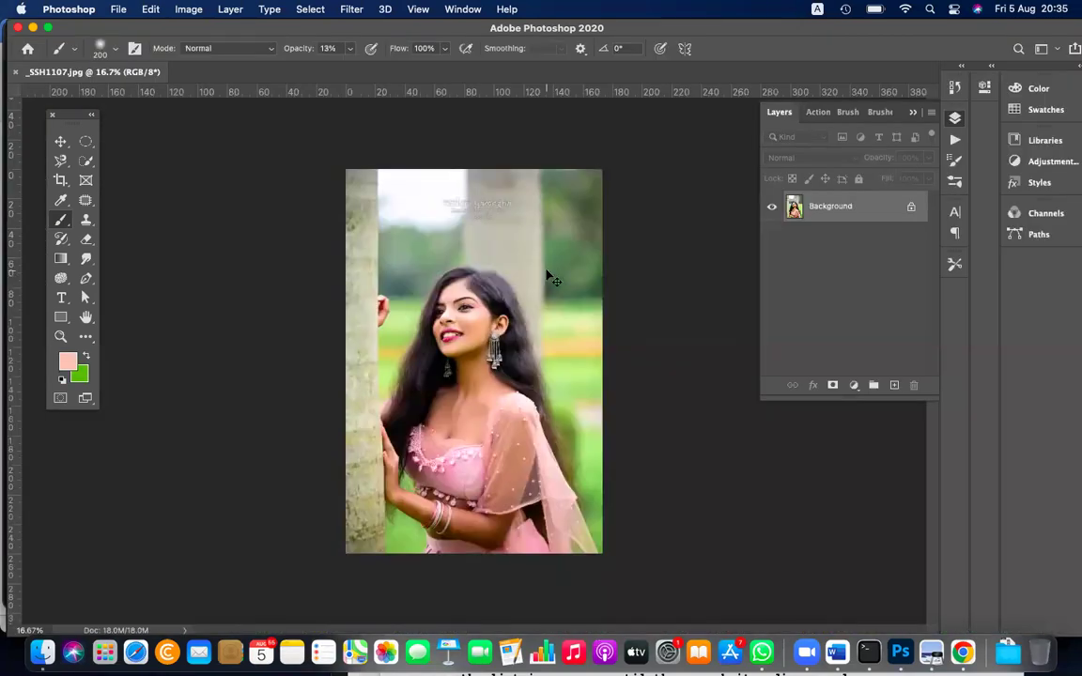
# Step: Zoom the portrait in from 66.7% to 100%, then back out to 66.7%
pyautogui.press('super+plus')
pyautogui.press('super+plus')
pyautogui.press('super+plus')
pyautogui.press('super+plus')
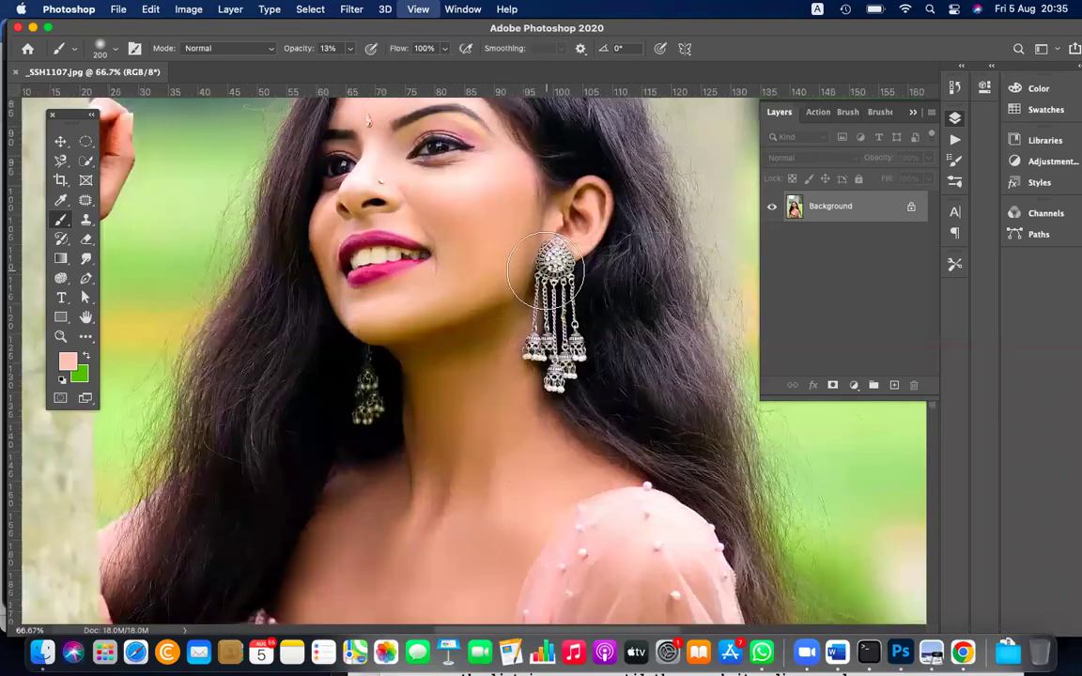
pyautogui.scroll(4, 545, 270)
pyautogui.scroll(2, 546, 271)
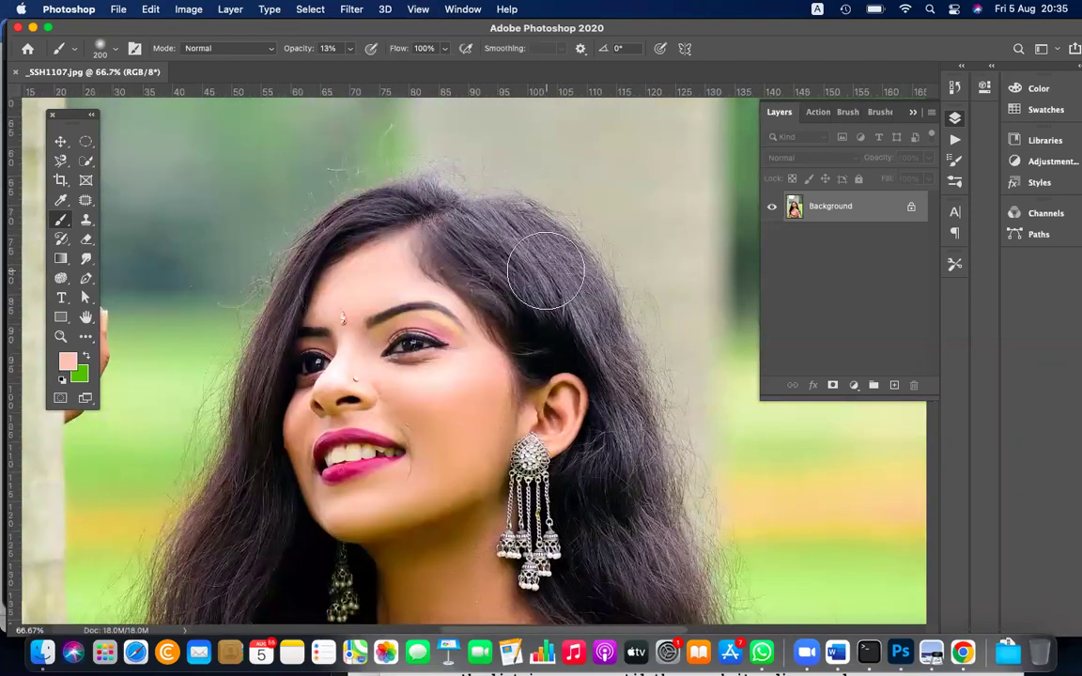
pyautogui.press('super+plus')
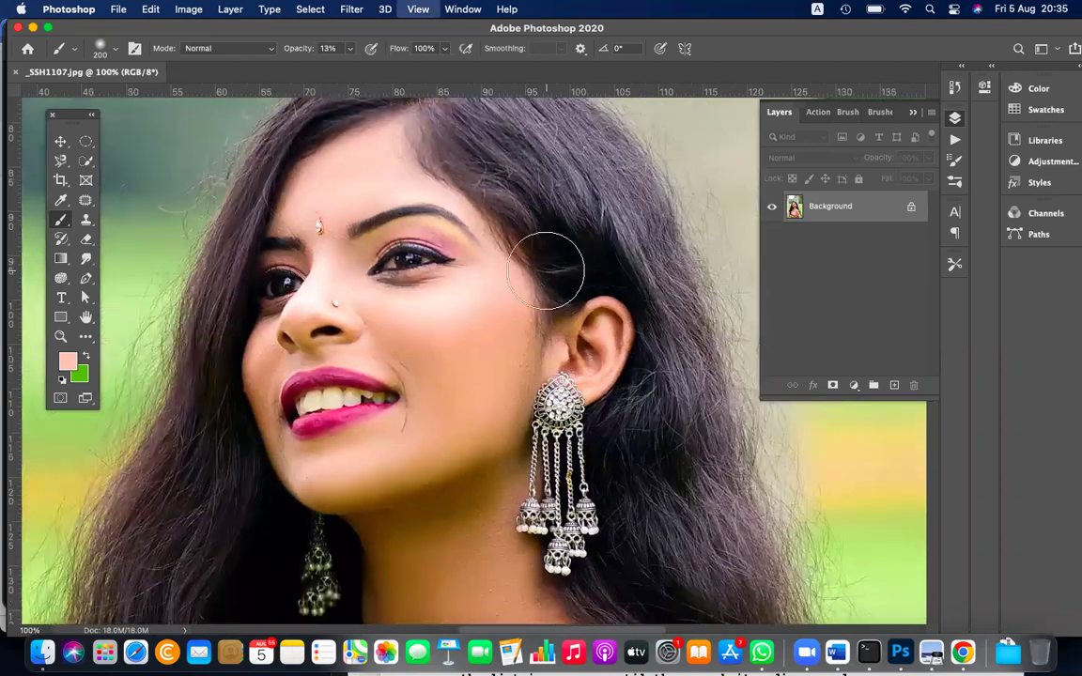
pyautogui.press('super+minus')
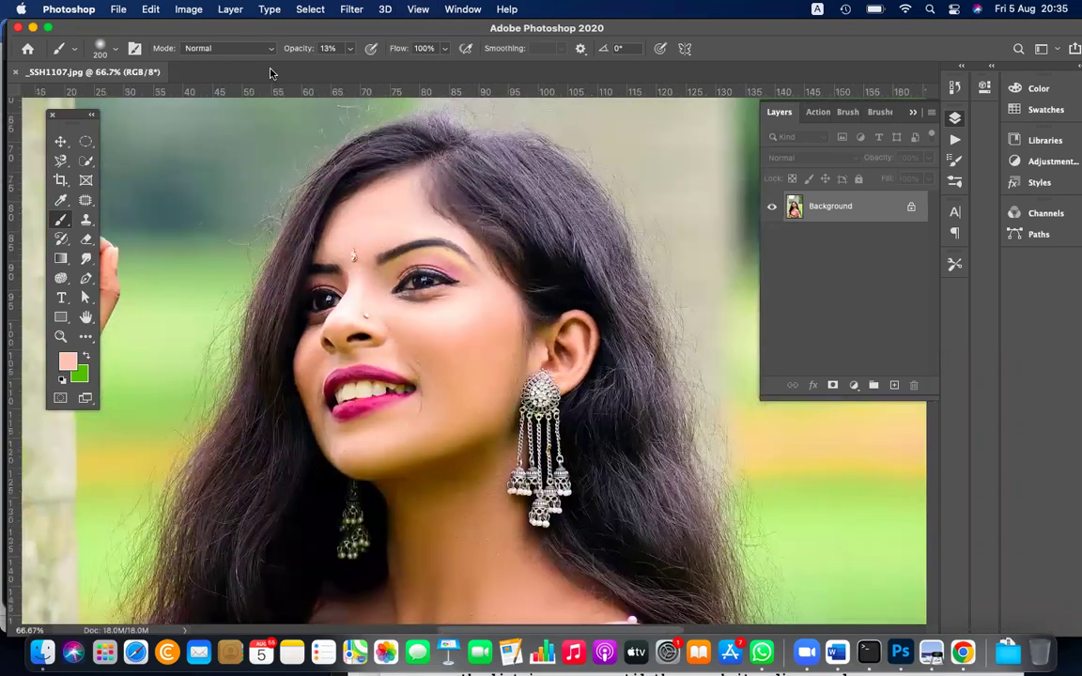
pyautogui.click(191, 10)
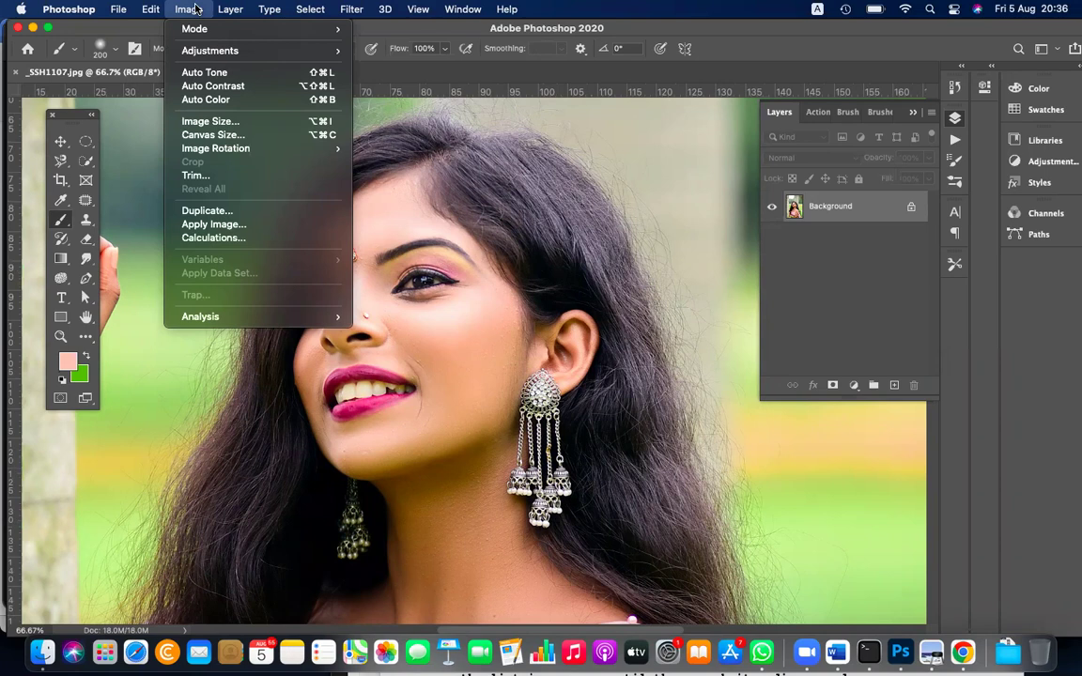
# Step: Check the Image Size dialog's Width 2048 and Height 3068 px at 300 pixels/inch
pyautogui.click(212, 122)
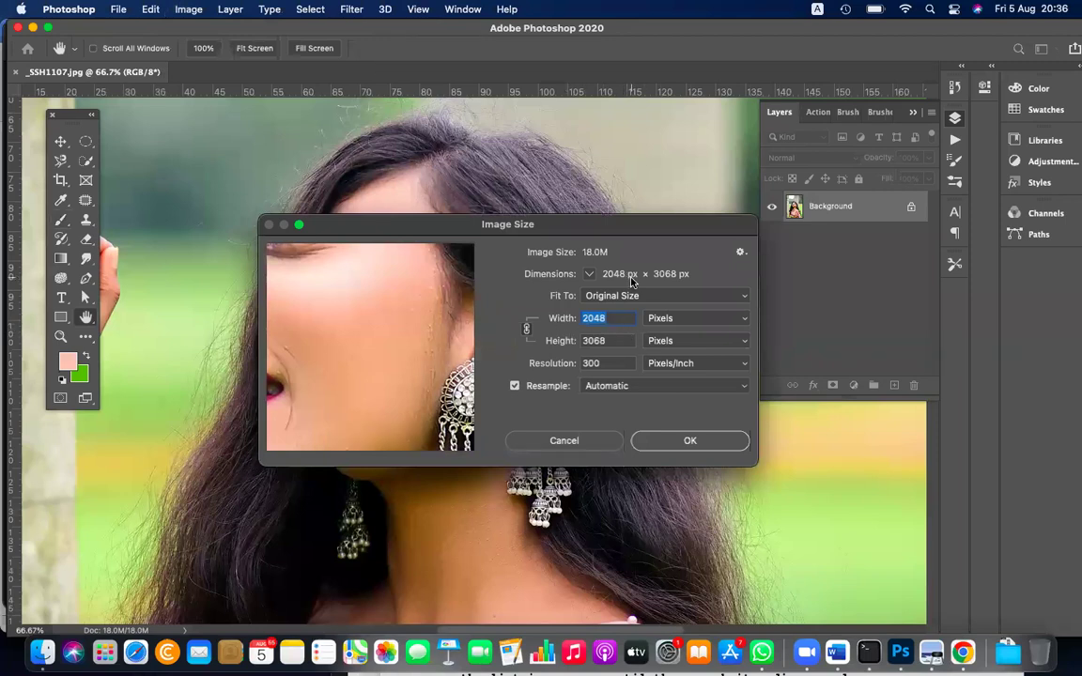
pyautogui.click(619, 342)
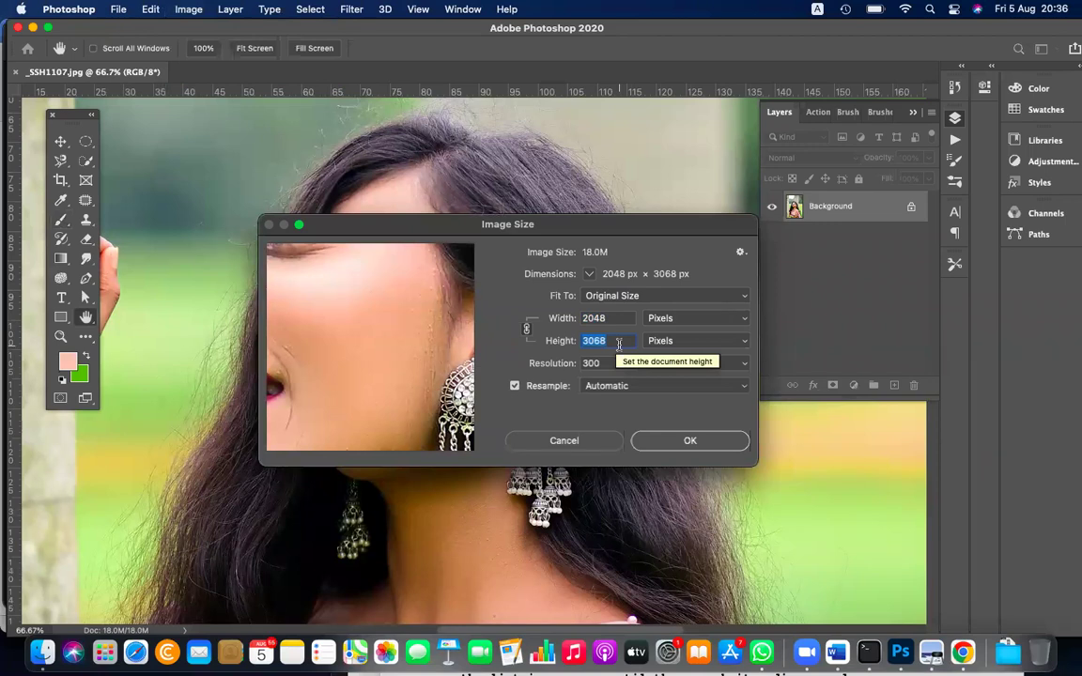
pyautogui.click(627, 316)
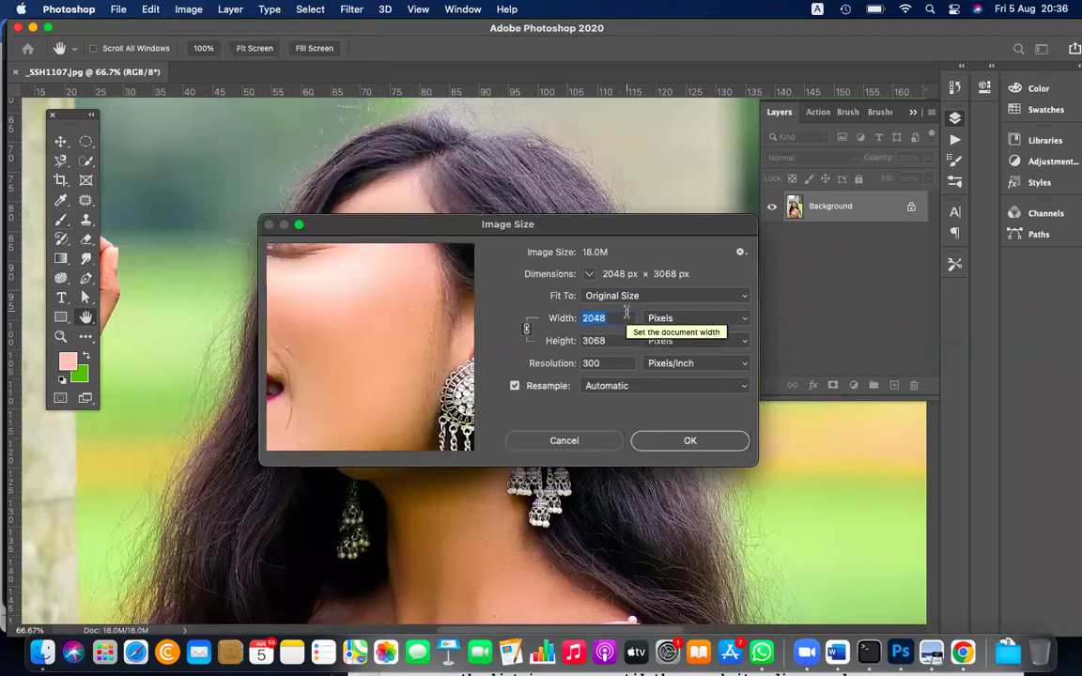
pyautogui.click(105, 653)
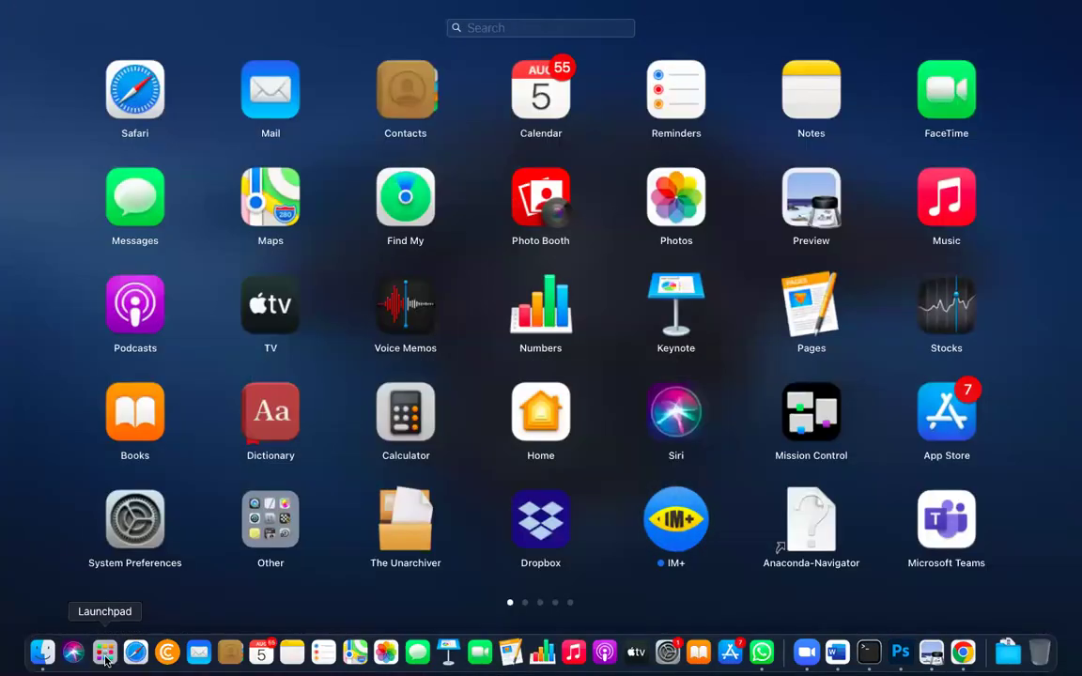
# Step: Launch Calculator from a 'calc' search, multiply 2048 × 3068 to get 6283264, and close it
pyautogui.write('calc')
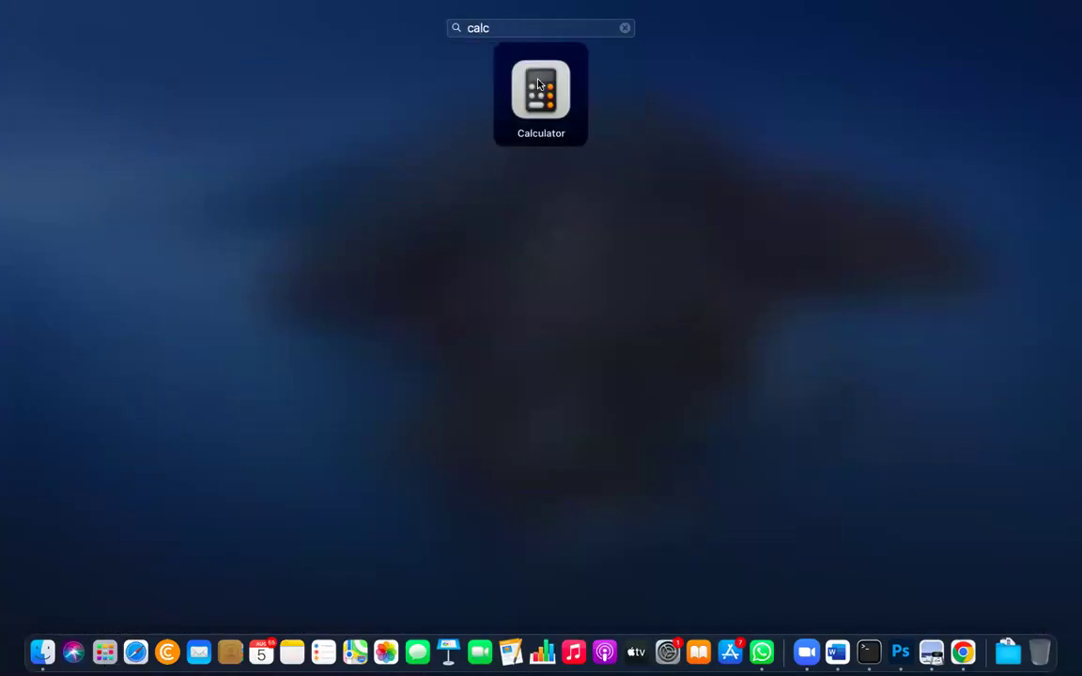
pyautogui.press('Return')
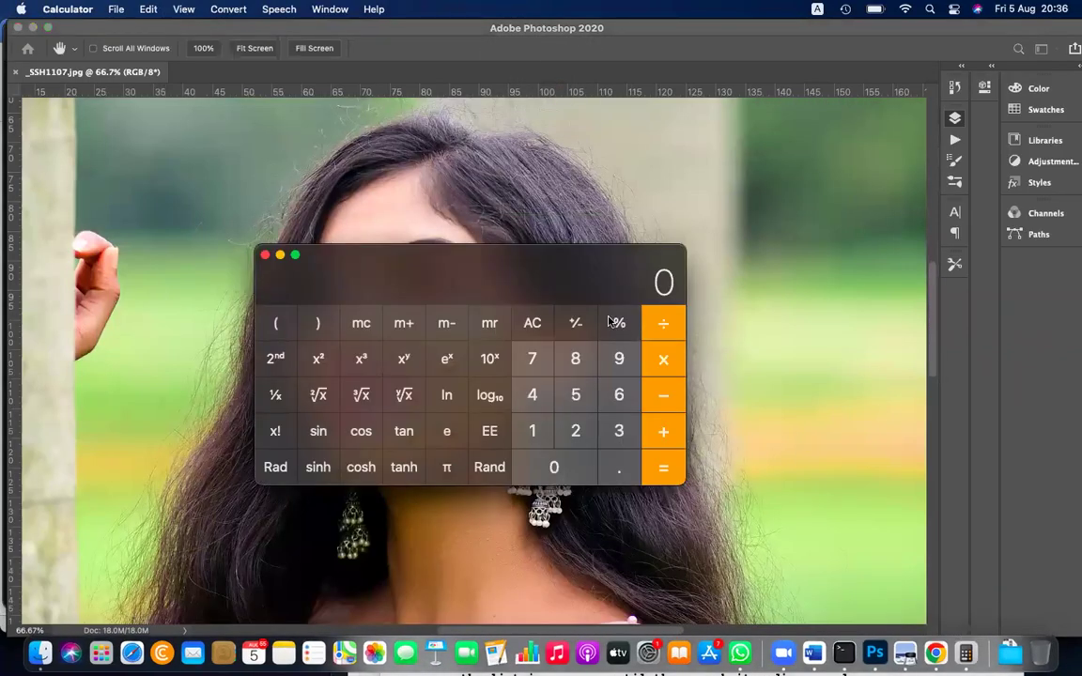
pyautogui.write('2048')
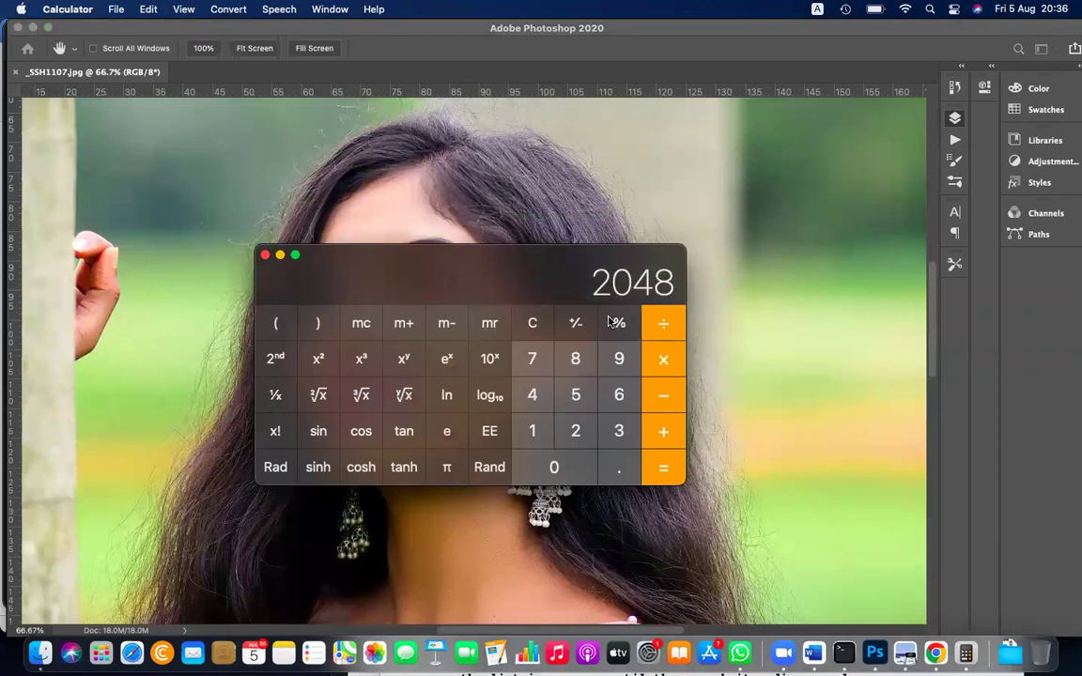
pyautogui.press('super+c')
pyautogui.press('super+Tab')
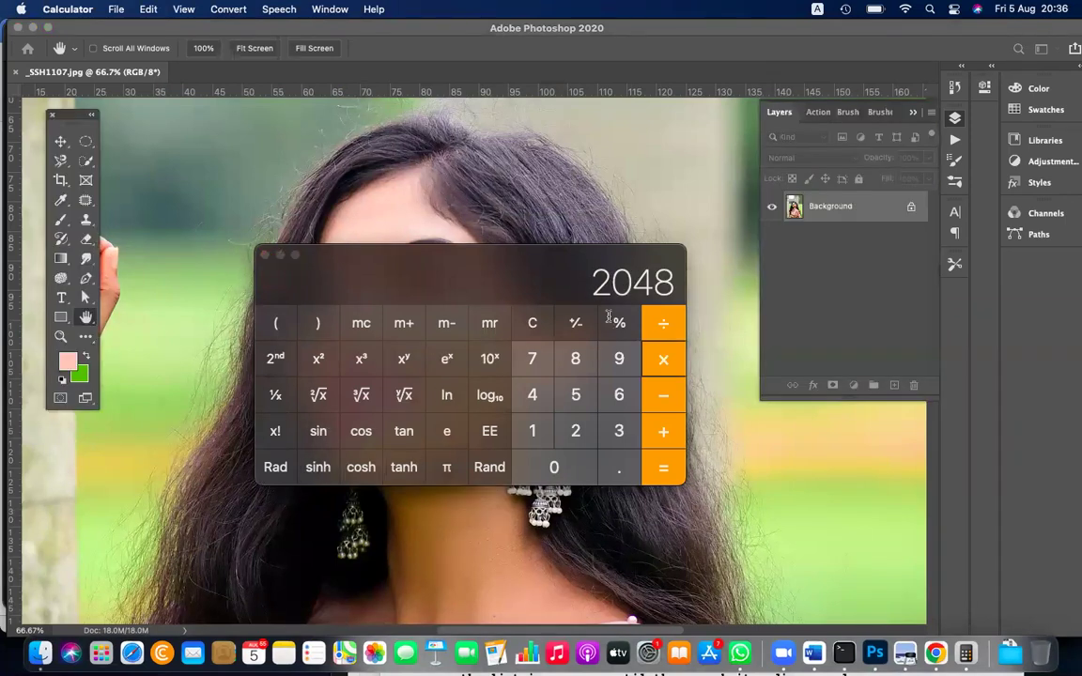
pyautogui.press('alt+super+i')
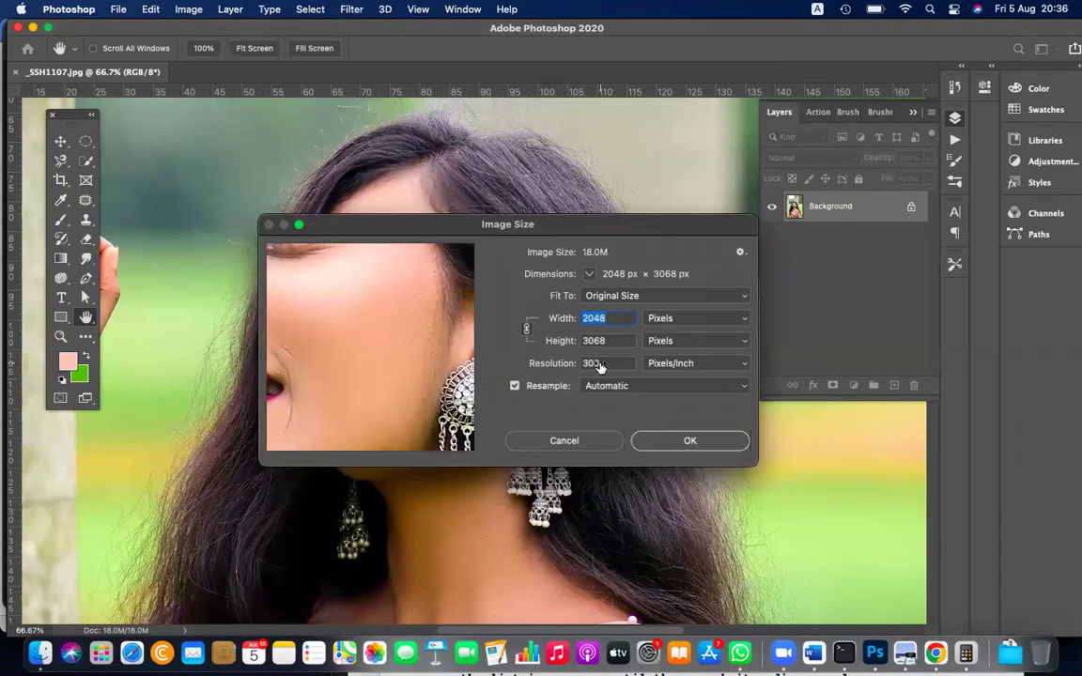
pyautogui.press('super+Tab')
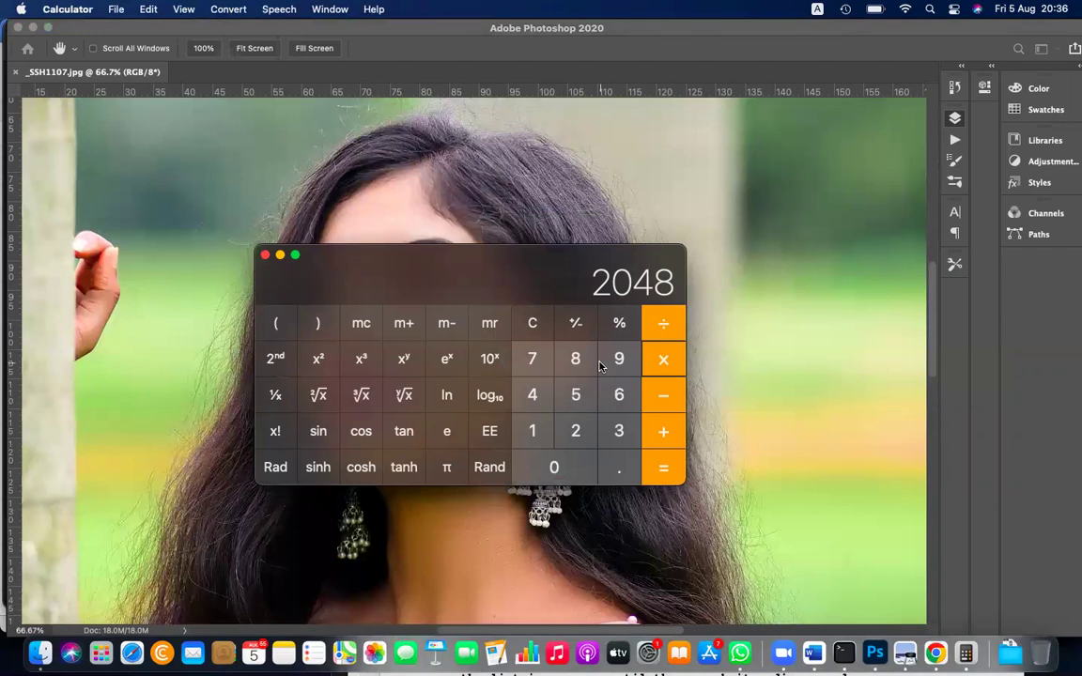
pyautogui.write('3068')
pyautogui.press('Return')
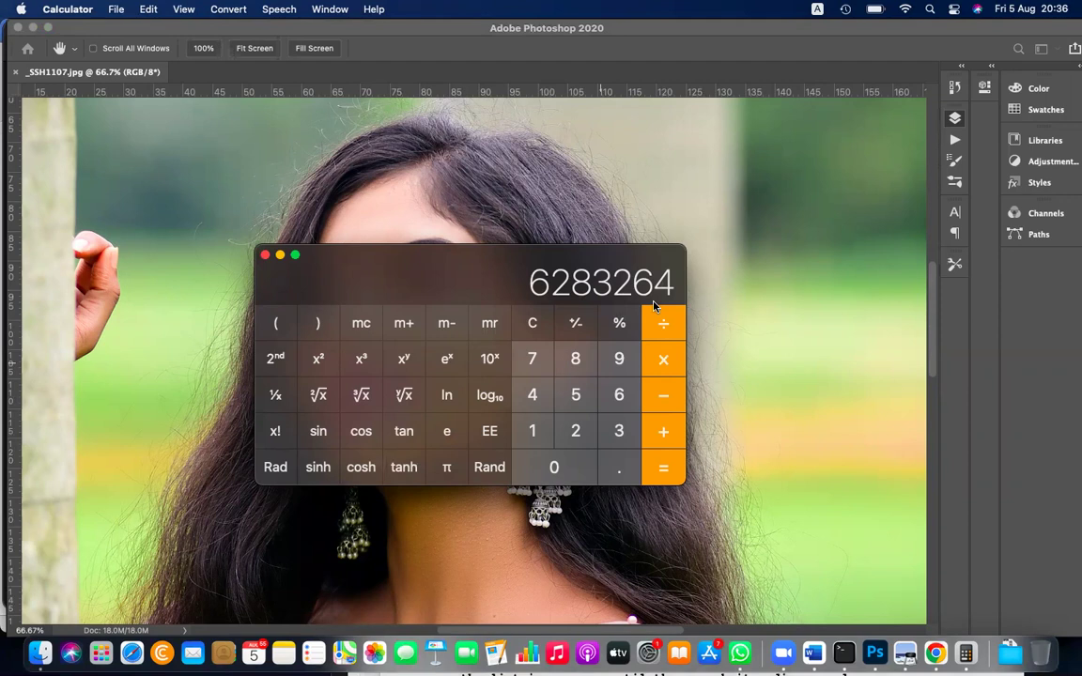
pyautogui.click(264, 255)
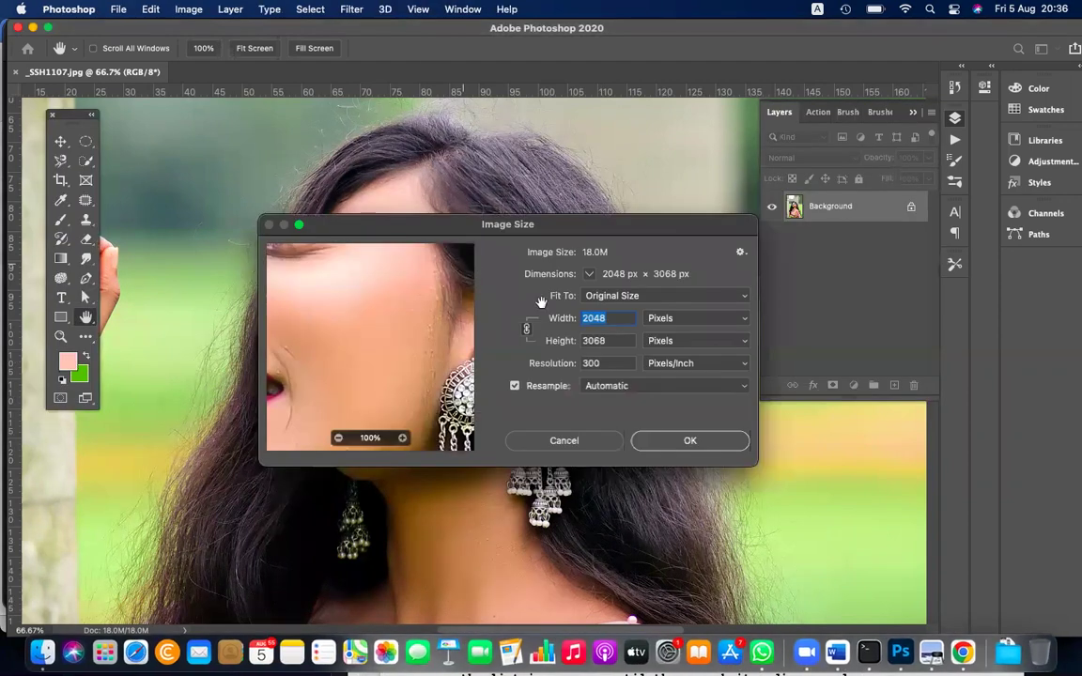
# Step: Dismiss Image Size unchanged and zoom the portrait from 33.3% up to 100% actual size
pyautogui.click(563, 442)
pyautogui.press('b')
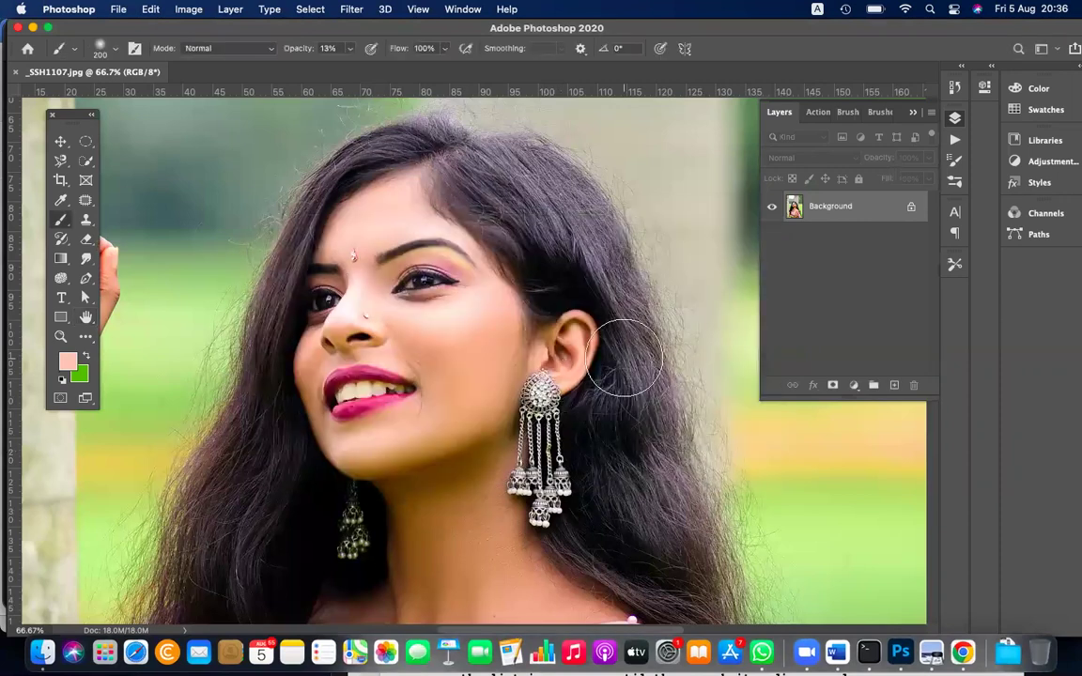
pyautogui.press('super+minus')
pyautogui.press('super+minus')
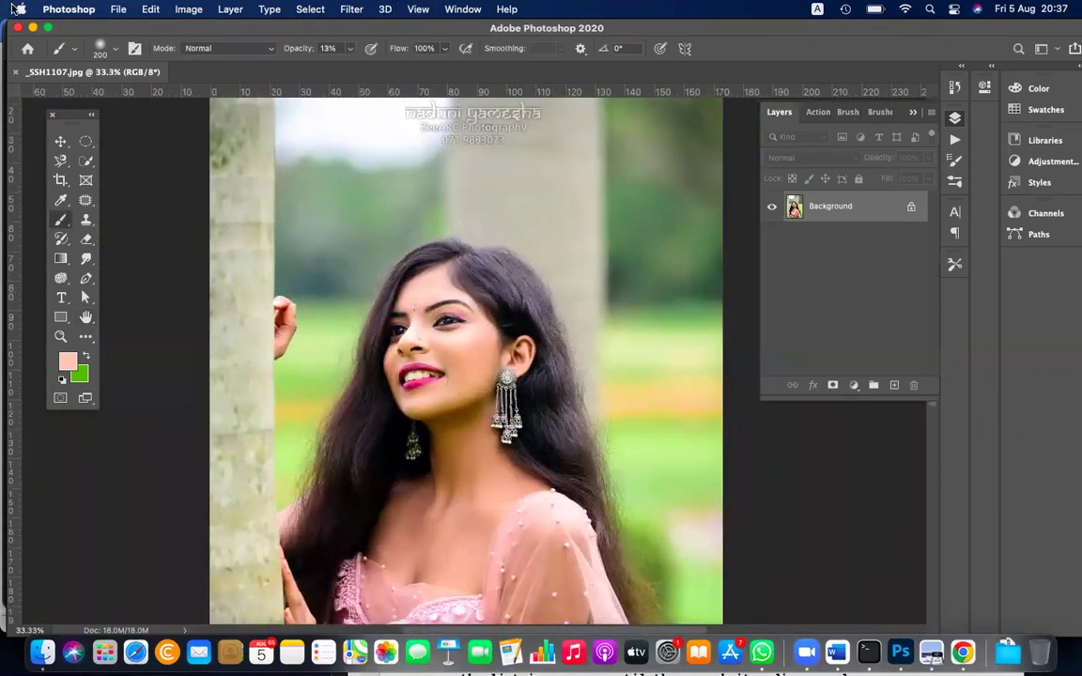
pyautogui.press('super+plus')
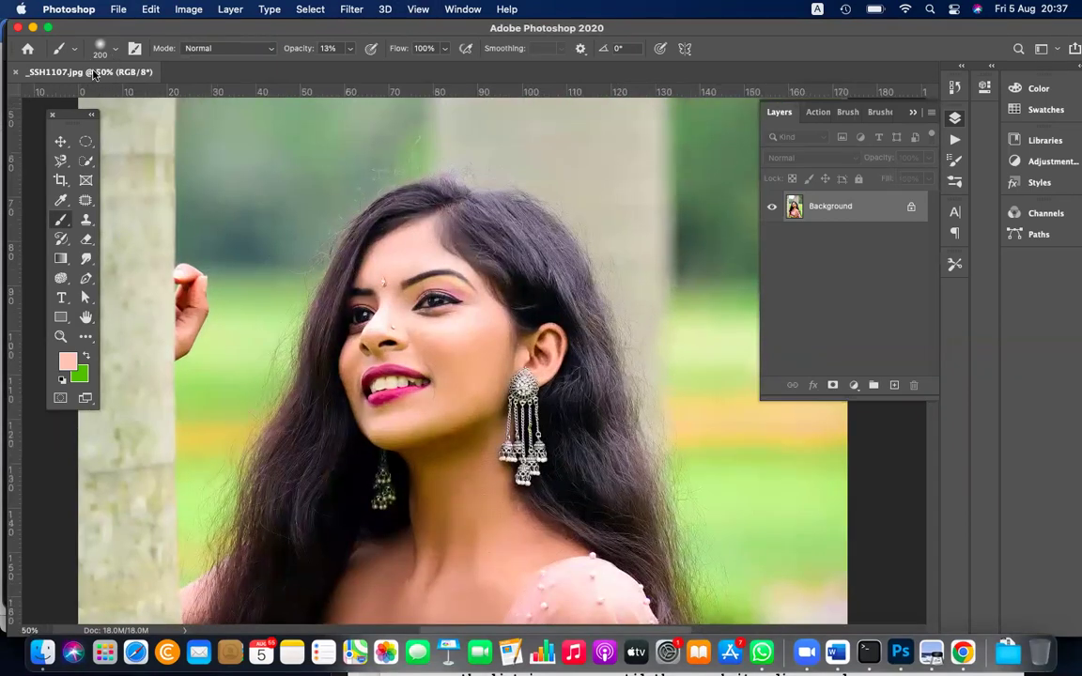
pyautogui.press('super+plus')
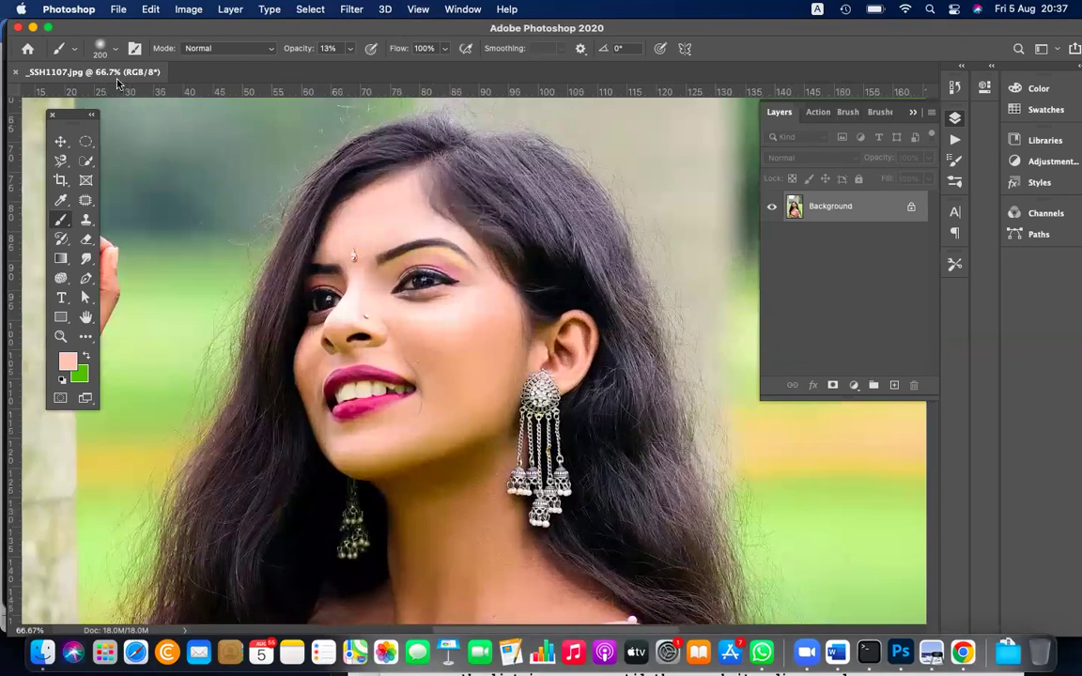
pyautogui.press('super+equal')
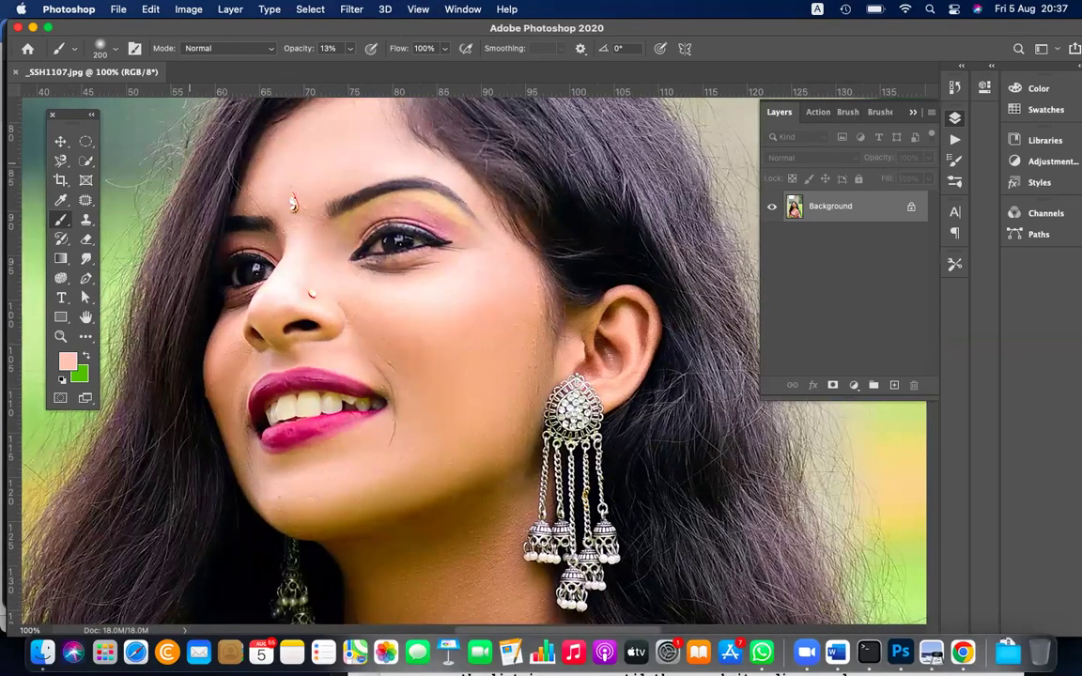
# Step: Magnify the face to 200% and pan around the portrait
pyautogui.scroll(5, 422, 357)
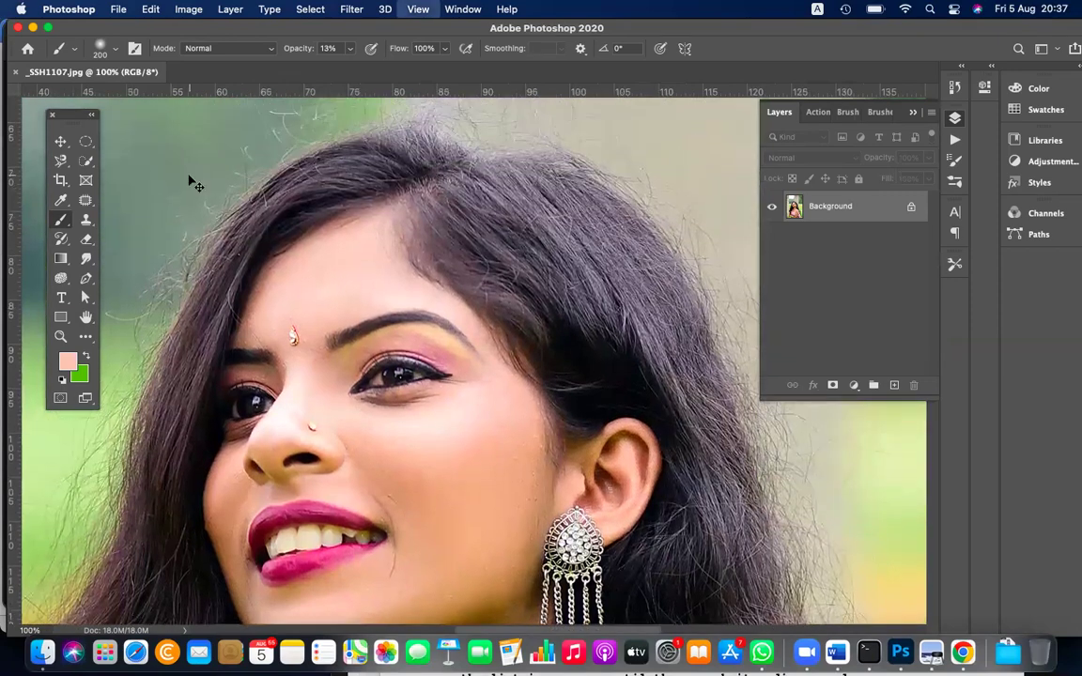
pyautogui.press('super+equal')
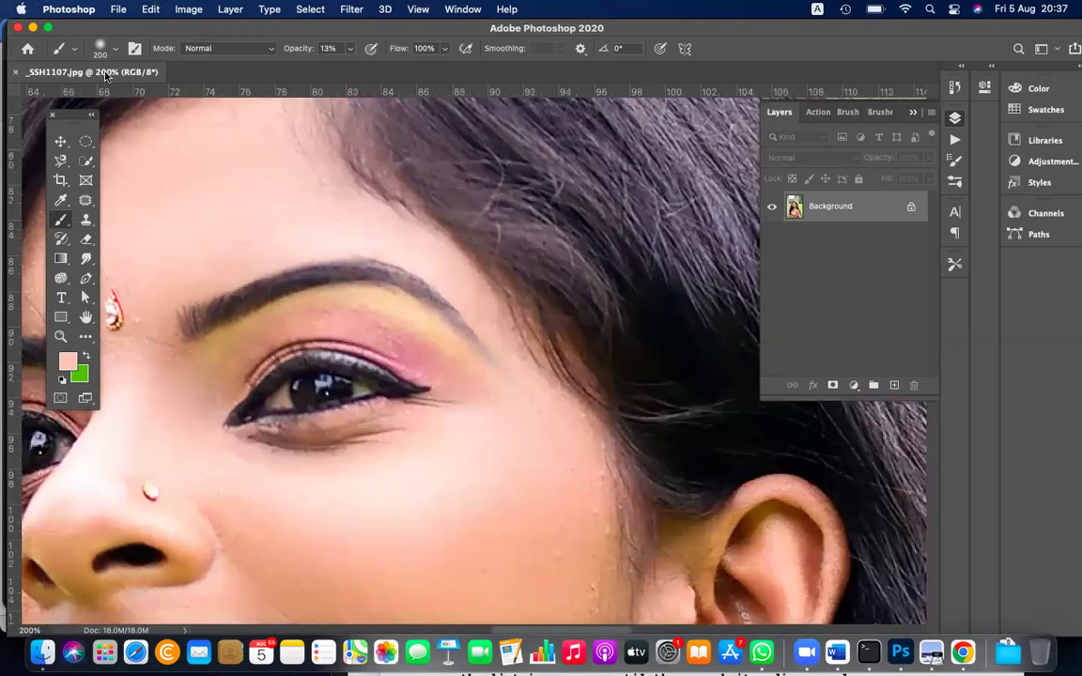
pyautogui.hscroll(-3, 237, 252)
pyautogui.scroll(-1, 237, 252)
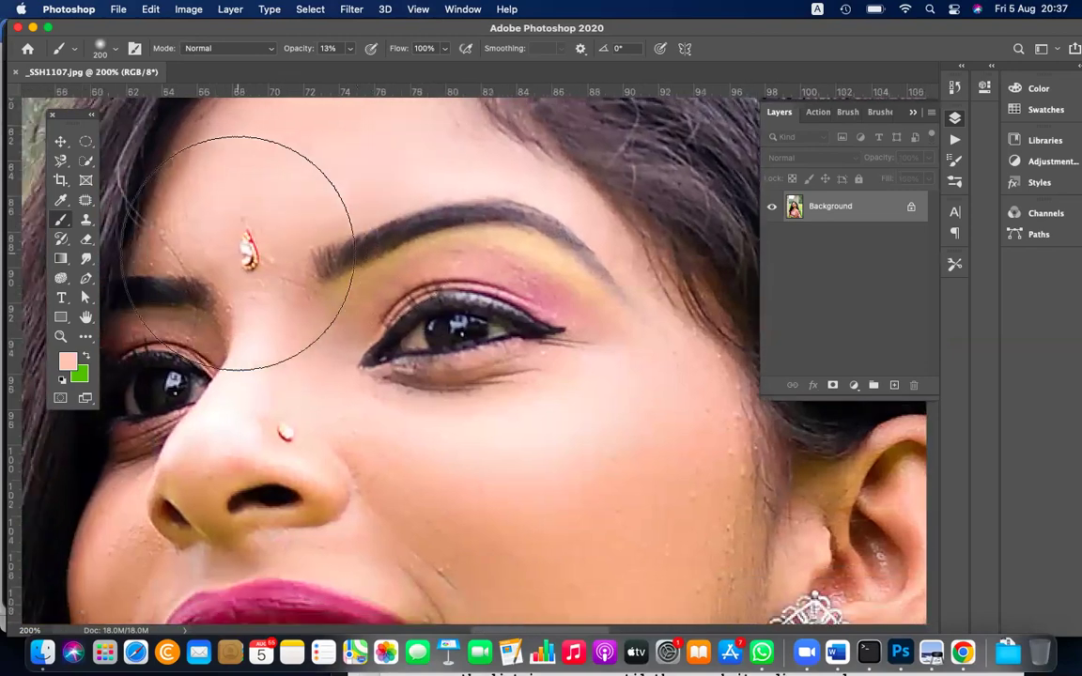
pyautogui.hscroll(4, 238, 252)
pyautogui.scroll(5, 237, 251)
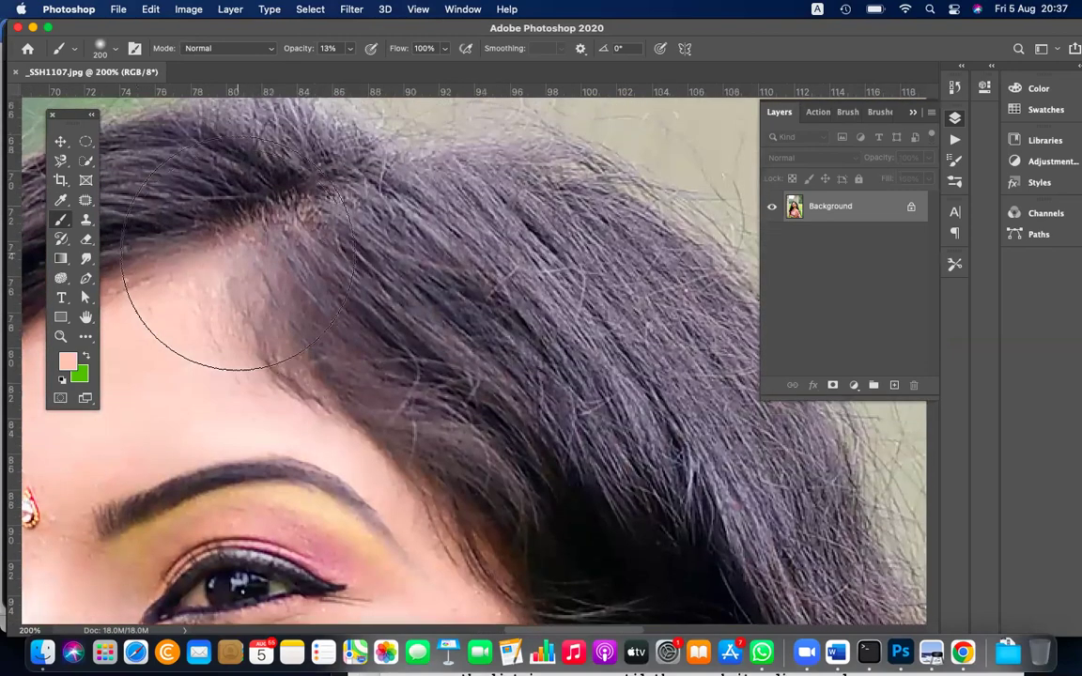
pyautogui.hscroll(-5, 238, 253)
pyautogui.scroll(-3, 238, 253)
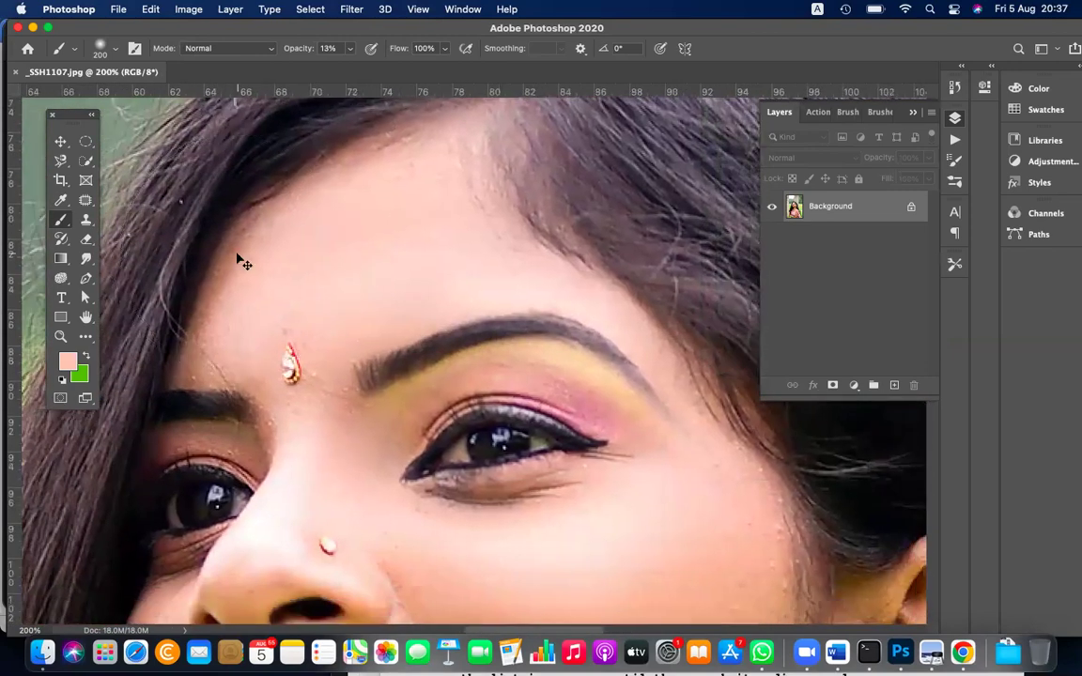
# Step: Zoom to 300% and pan down to the dangling earring chains
pyautogui.press('super+equal')
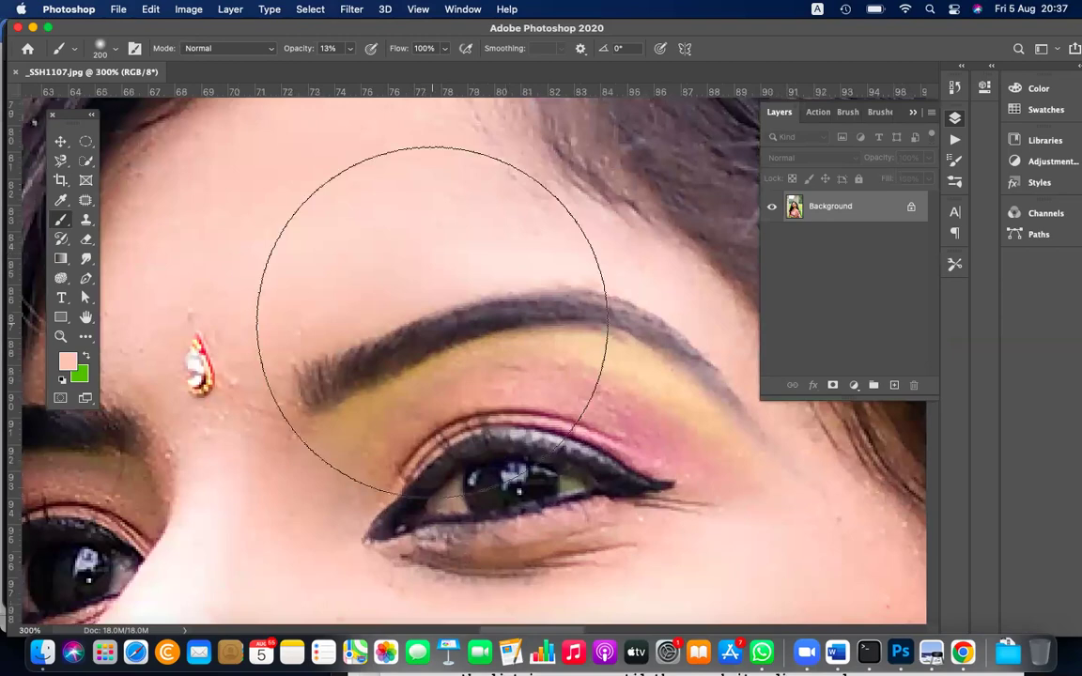
pyautogui.hscroll(8, 404, 254)
pyautogui.scroll(-3, 460, 292)
pyautogui.scroll(-5, 432, 322)
pyautogui.hscroll(5, 432, 321)
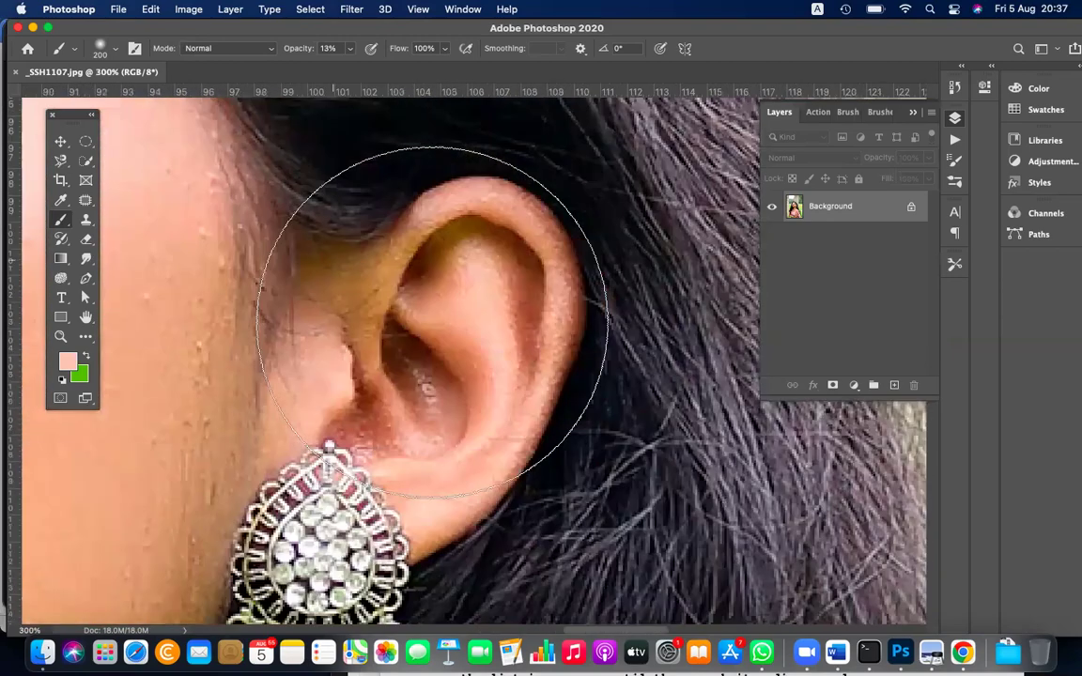
pyautogui.hscroll(5, 432, 321)
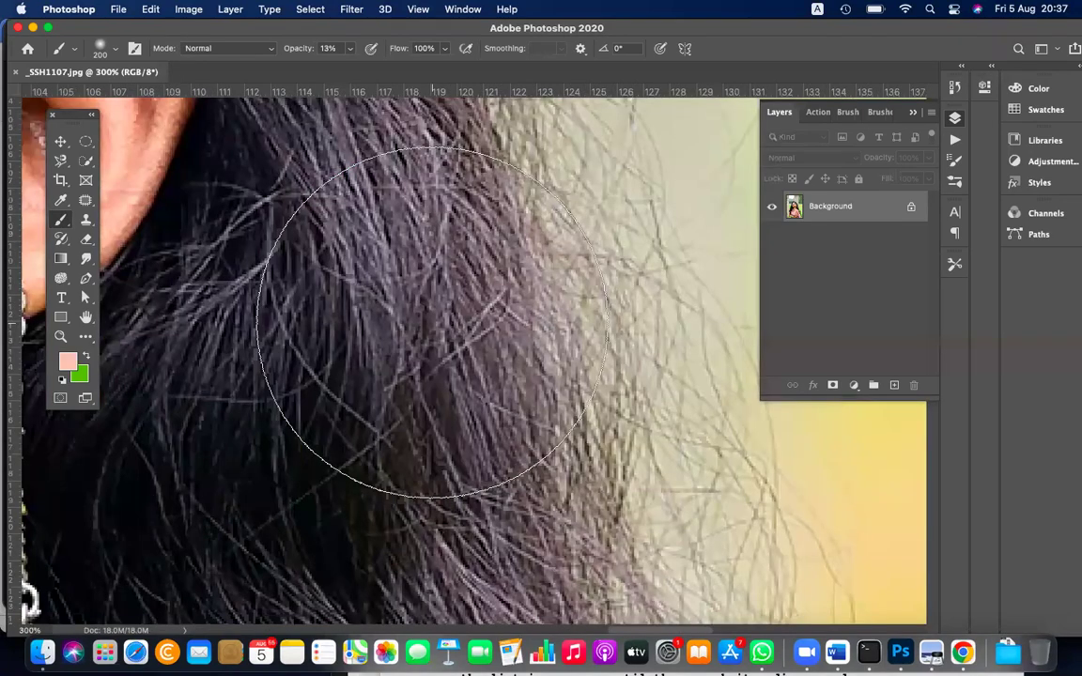
pyautogui.hscroll(-6, 432, 321)
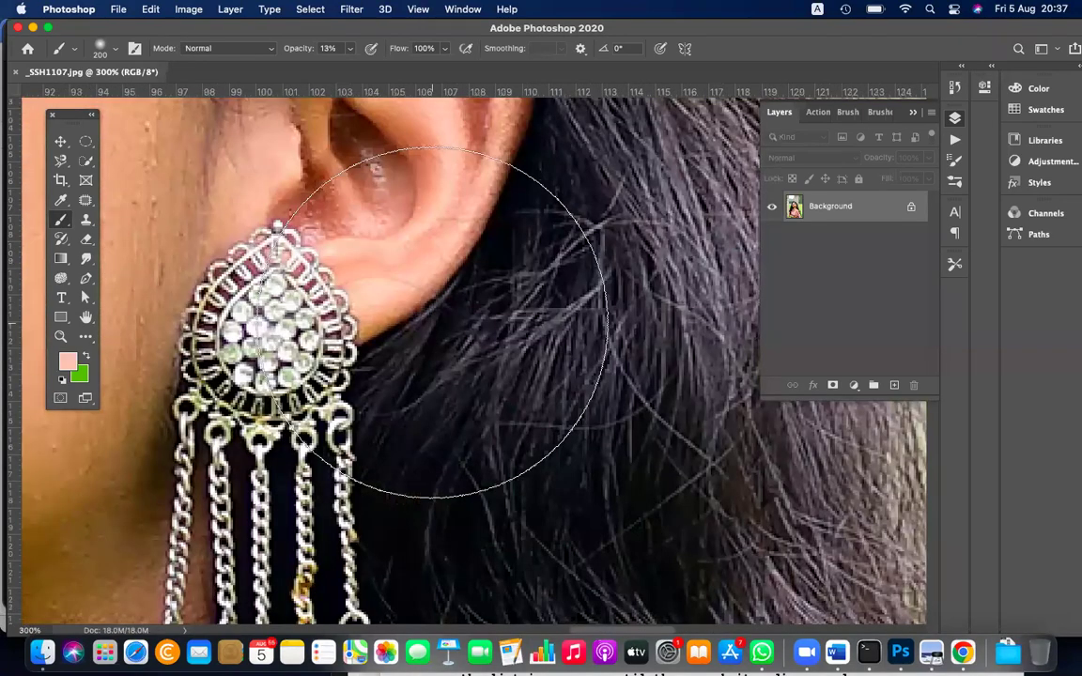
pyautogui.scroll(1, 441, 322)
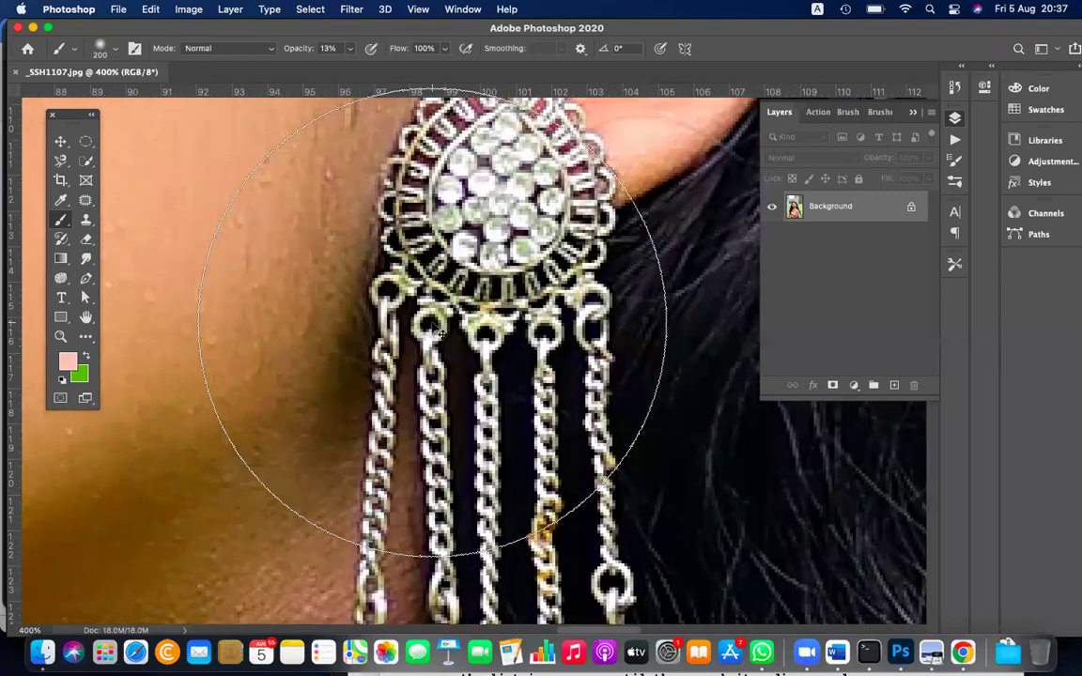
pyautogui.scroll(1, 436, 327)
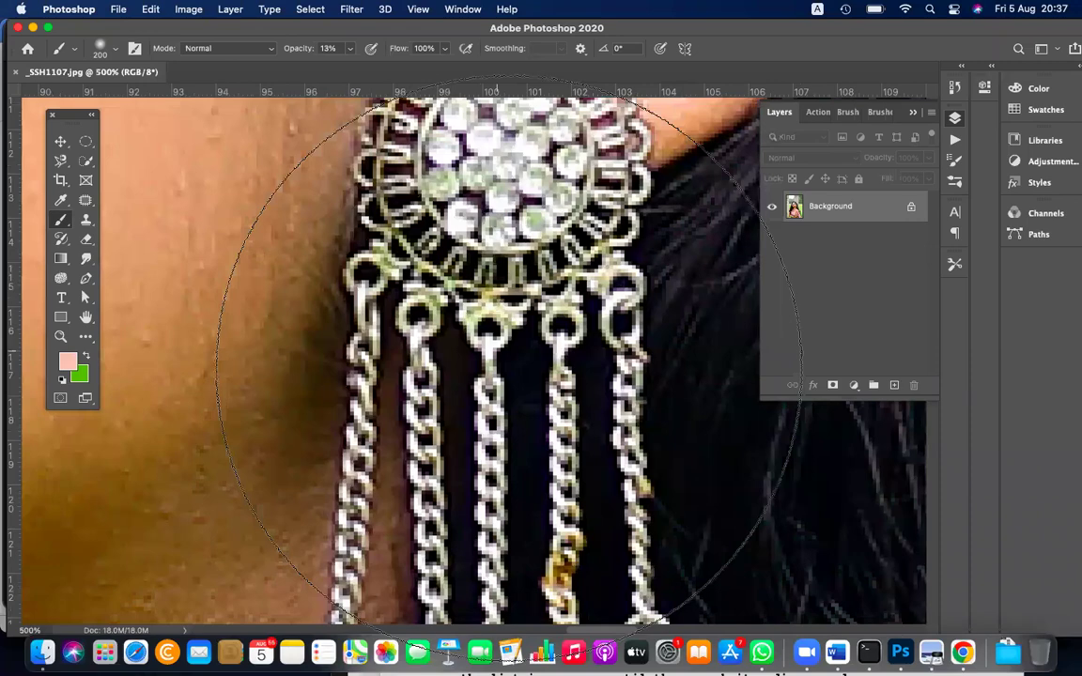
# Step: Show the pixel grid, zoom to 1200% then 6400% on the chain gap, and clear a tiny marquee selection
pyautogui.press('super+h')
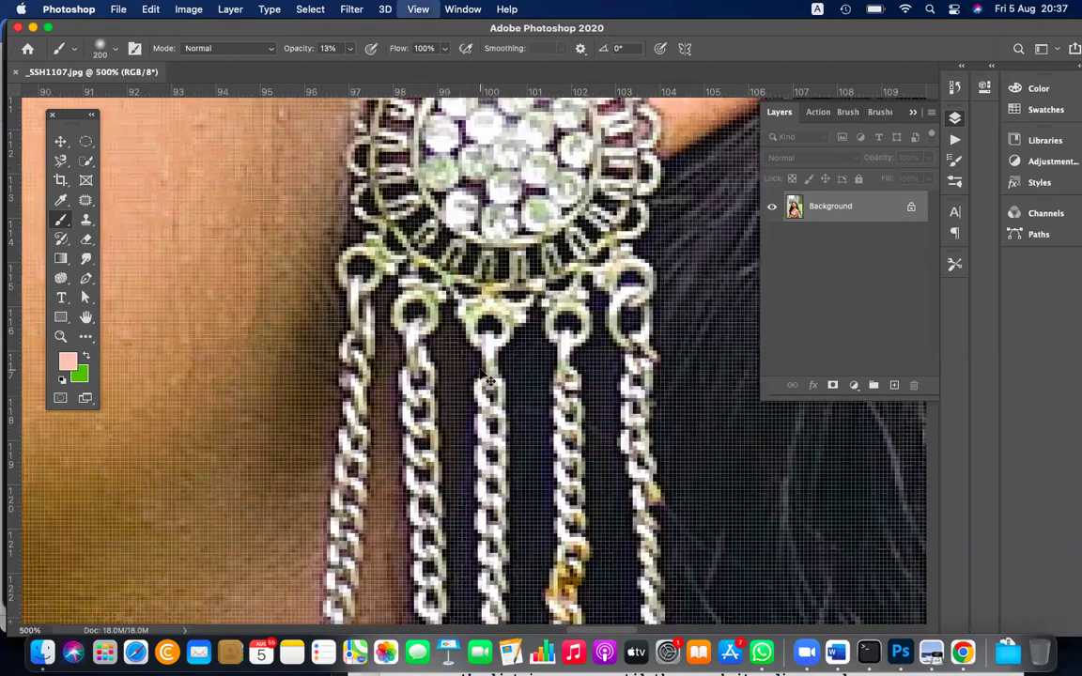
pyautogui.scroll(1, 487, 379)
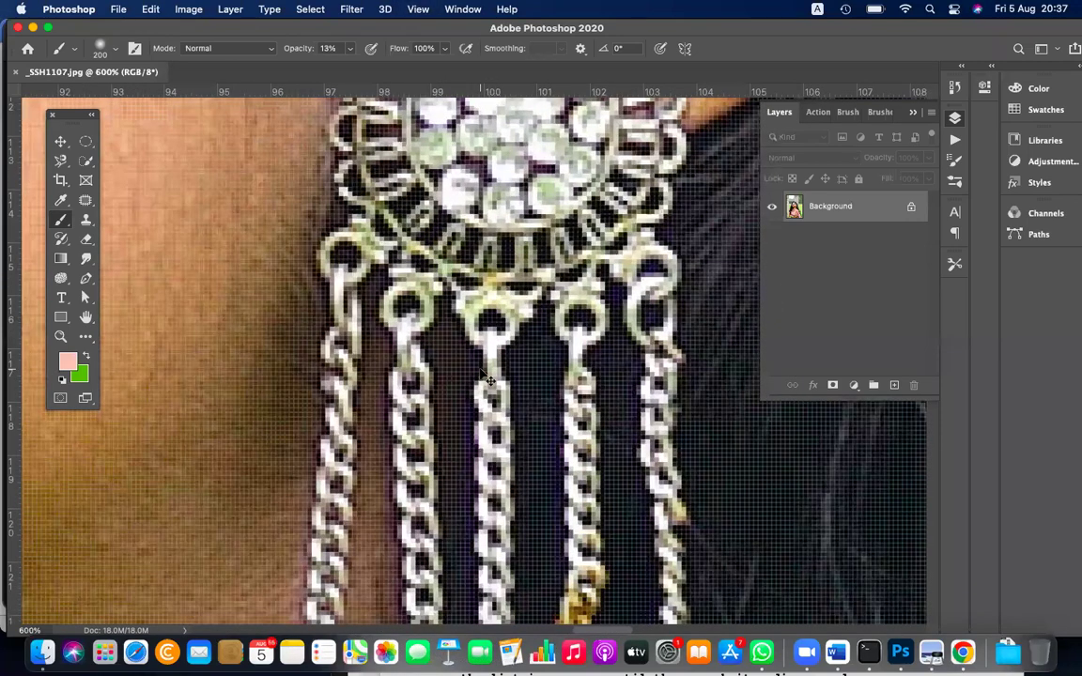
pyautogui.scroll(1, 487, 378)
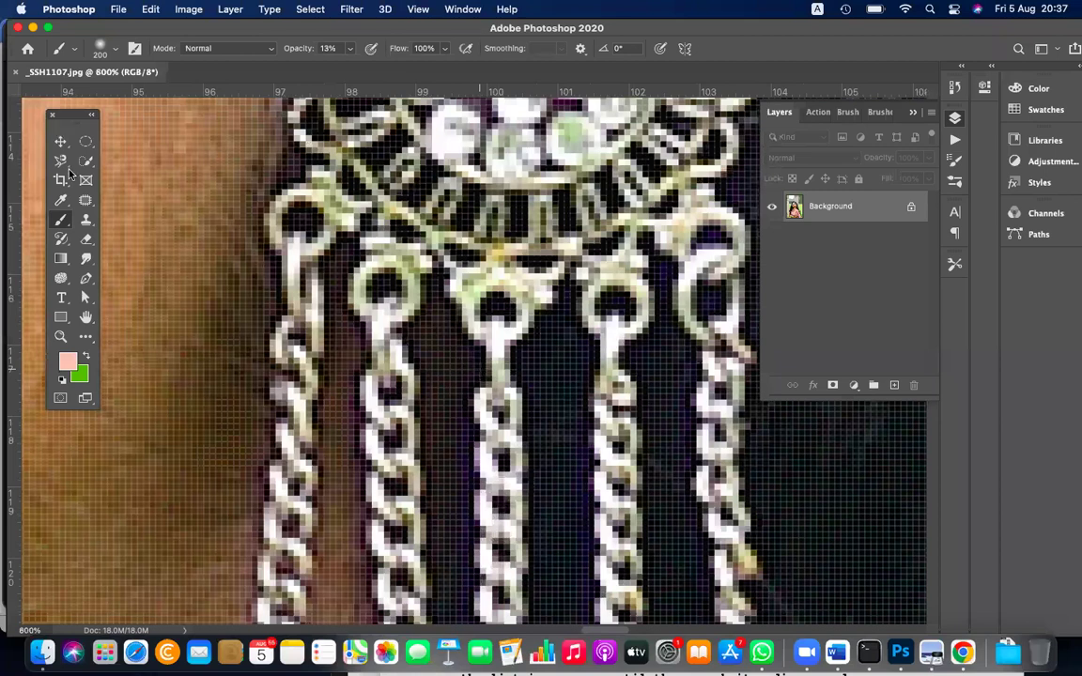
pyautogui.press('super+plus')
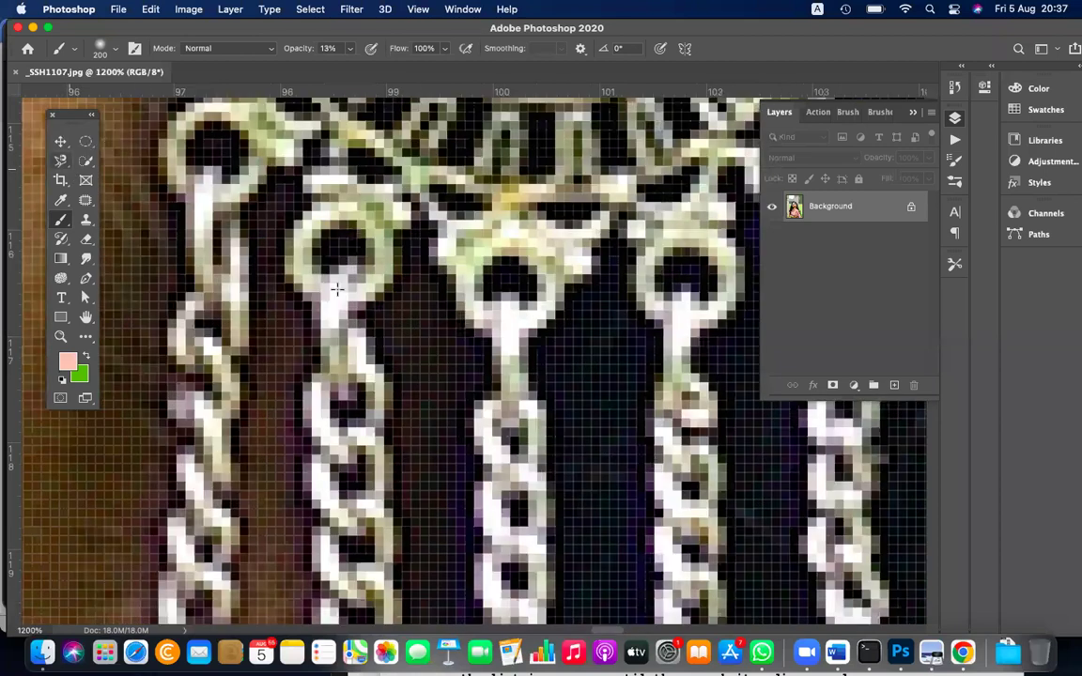
pyautogui.press('m')
pyautogui.moveTo(415, 345); pyautogui.dragTo(416, 345)
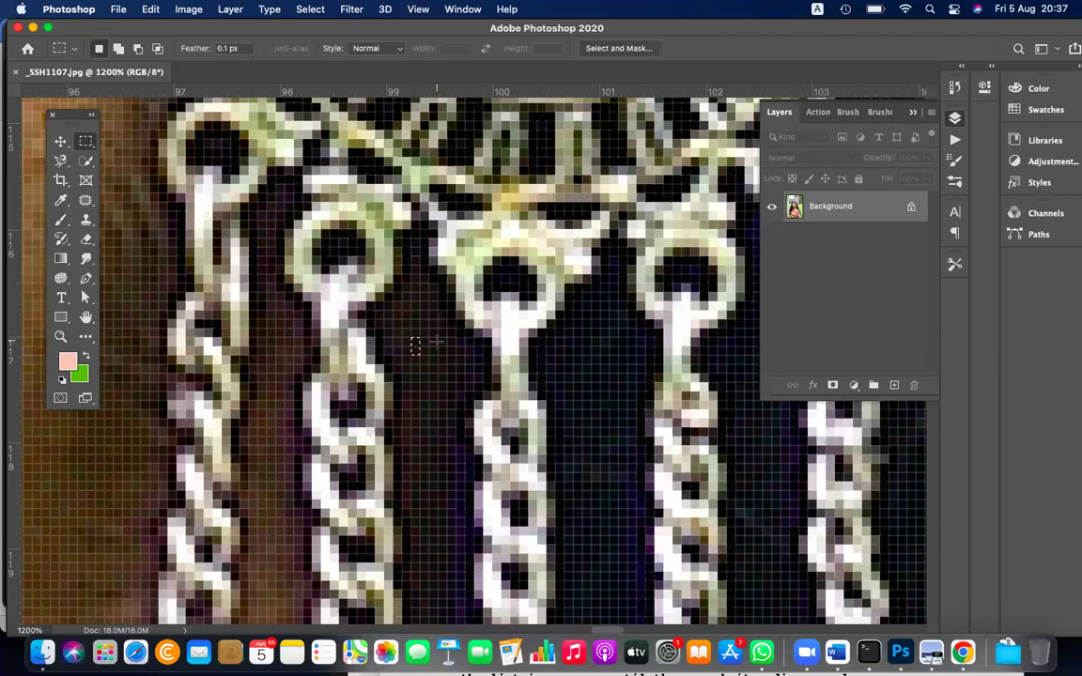
pyautogui.press('super+plus')
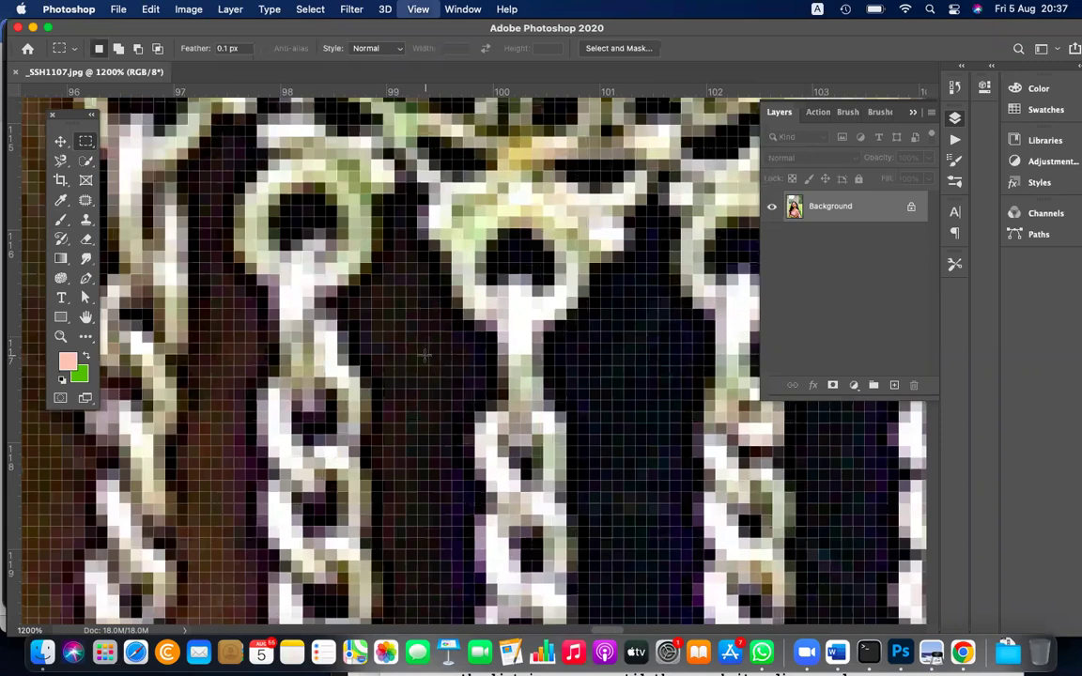
pyautogui.press('super+plus')
pyautogui.press('super+plus')
pyautogui.press('super+plus')
pyautogui.press('super+plus')
pyautogui.press('super+plus')
pyautogui.press('super+d')
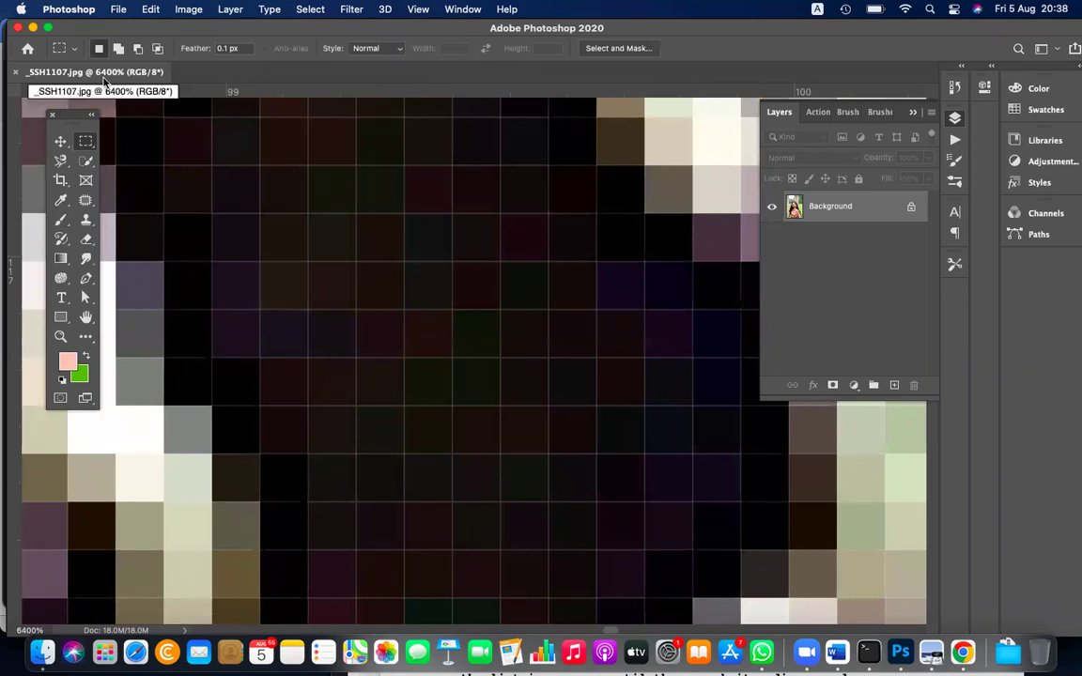
# Step: Marquee-select one dark pixel between the earring chains, retrying until a single pixel is enclosed
pyautogui.moveTo(357, 267); pyautogui.dragTo(381, 287)
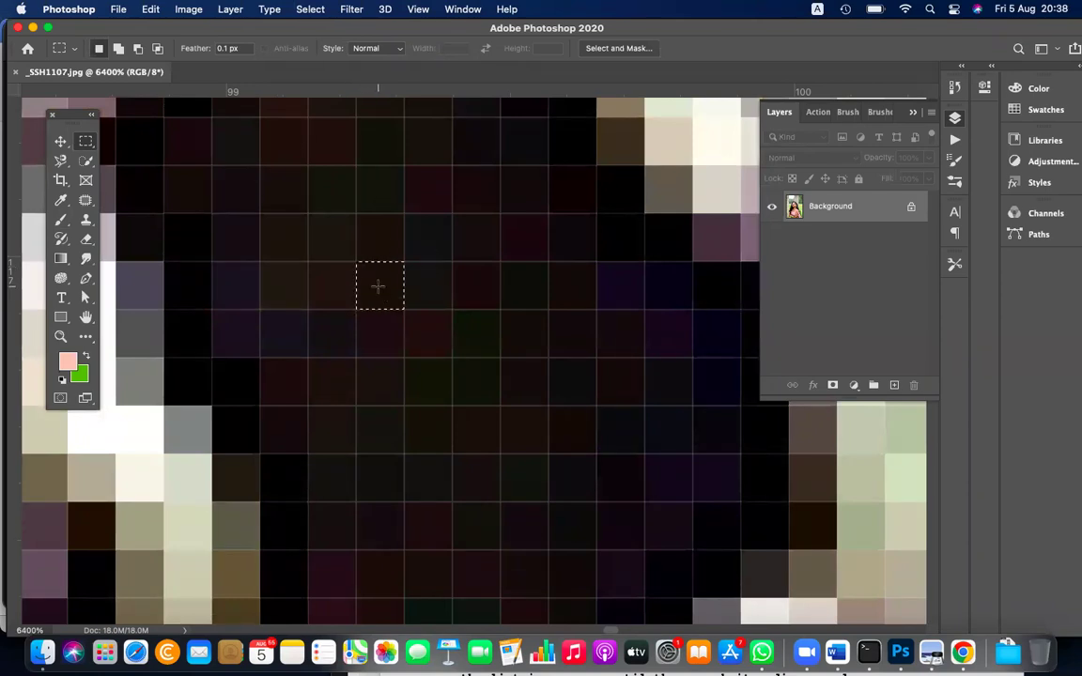
pyautogui.click(413, 320)
pyautogui.moveTo(418, 323); pyautogui.dragTo(425, 331)
pyautogui.click(381, 331)
pyautogui.moveTo(357, 309); pyautogui.dragTo(393, 339)
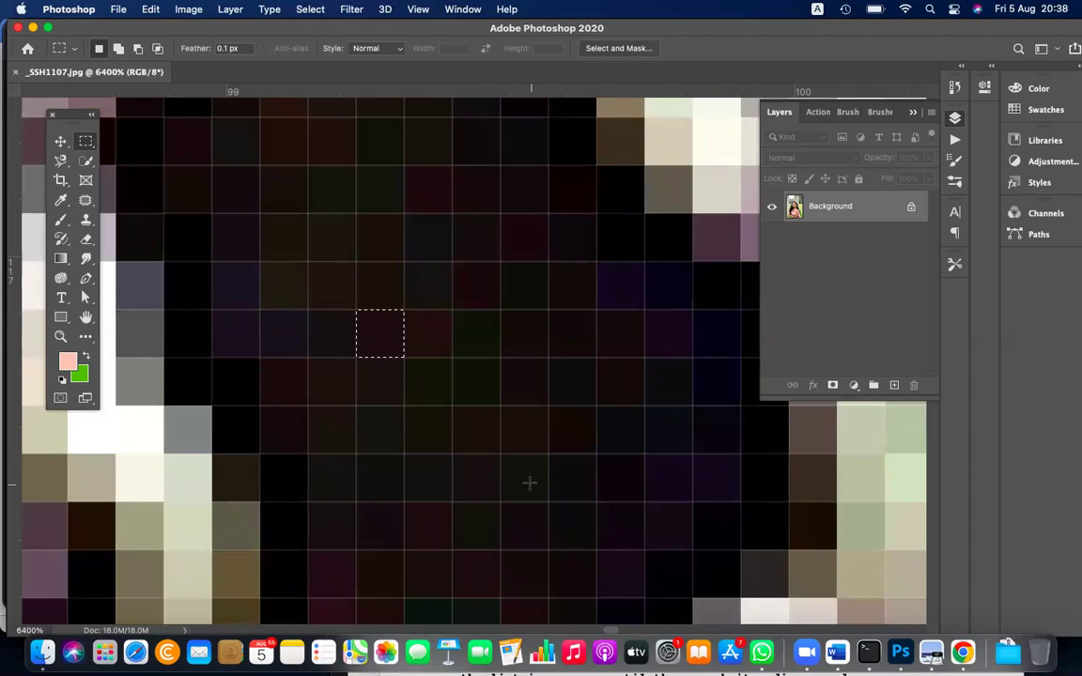
# Step: Zoom out stepwise through 3200%, 1200%, 700%, 600%, 500% and 400% to 100%
pyautogui.press('super+minus')
pyautogui.press('super+minus')
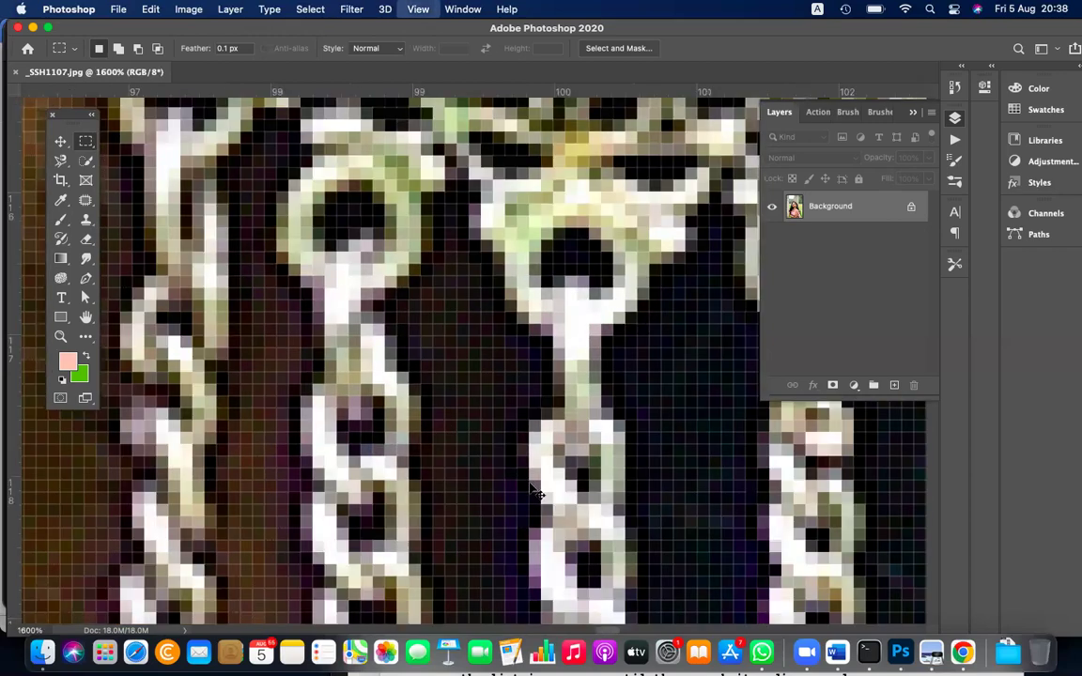
pyautogui.press('super+minus')
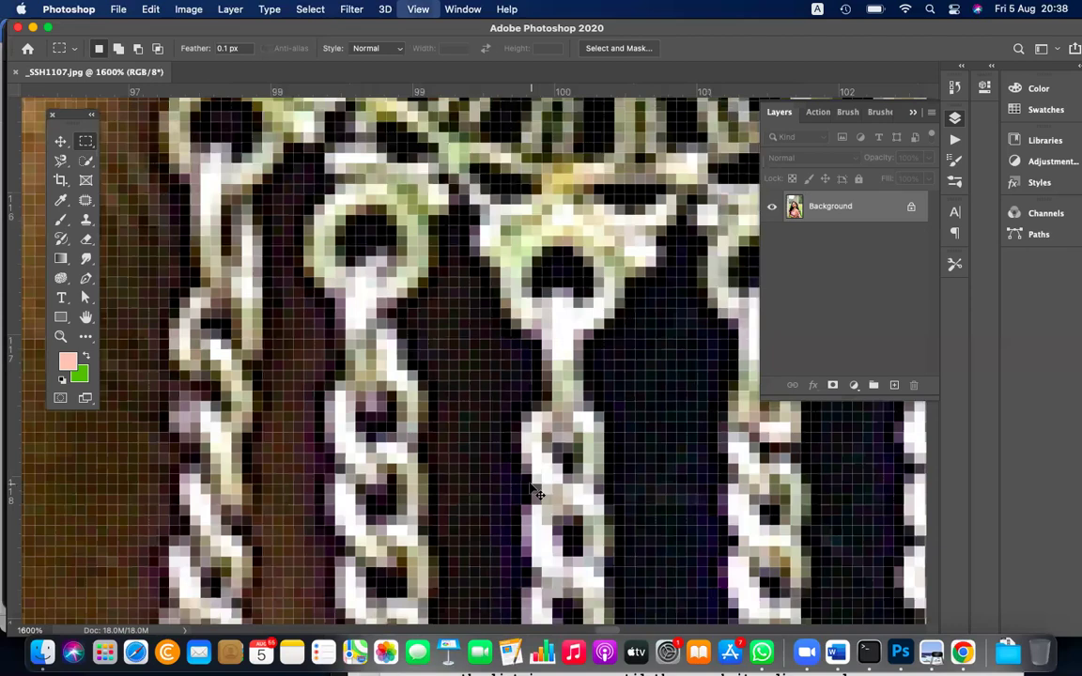
pyautogui.press('super+minus')
pyautogui.press('super+minus')
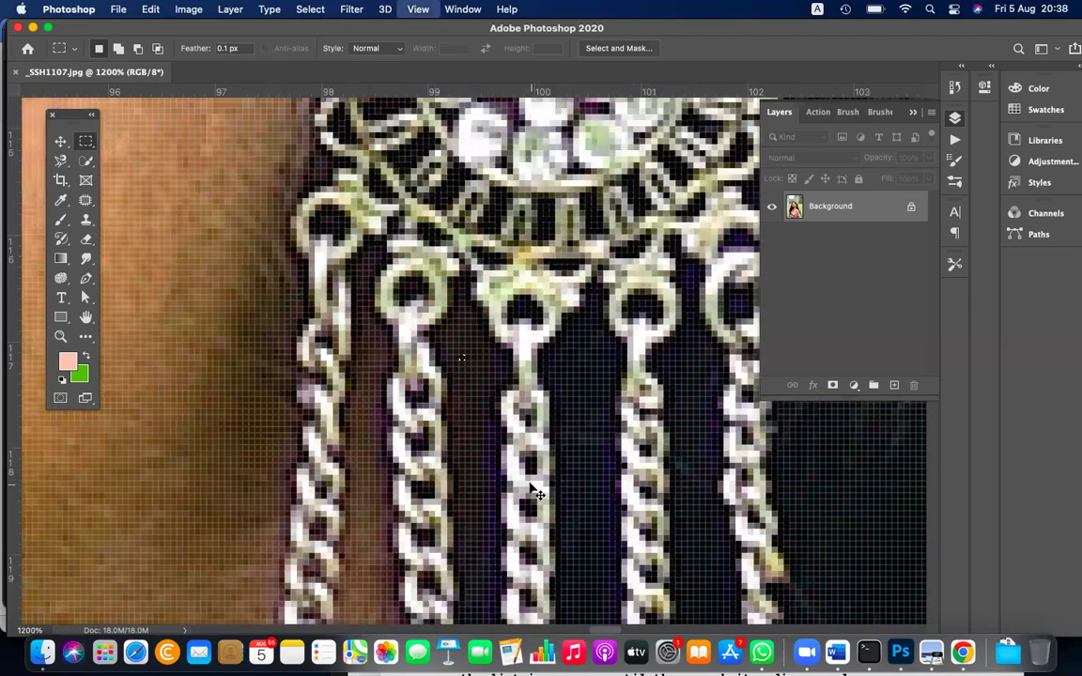
pyautogui.press('super+minus')
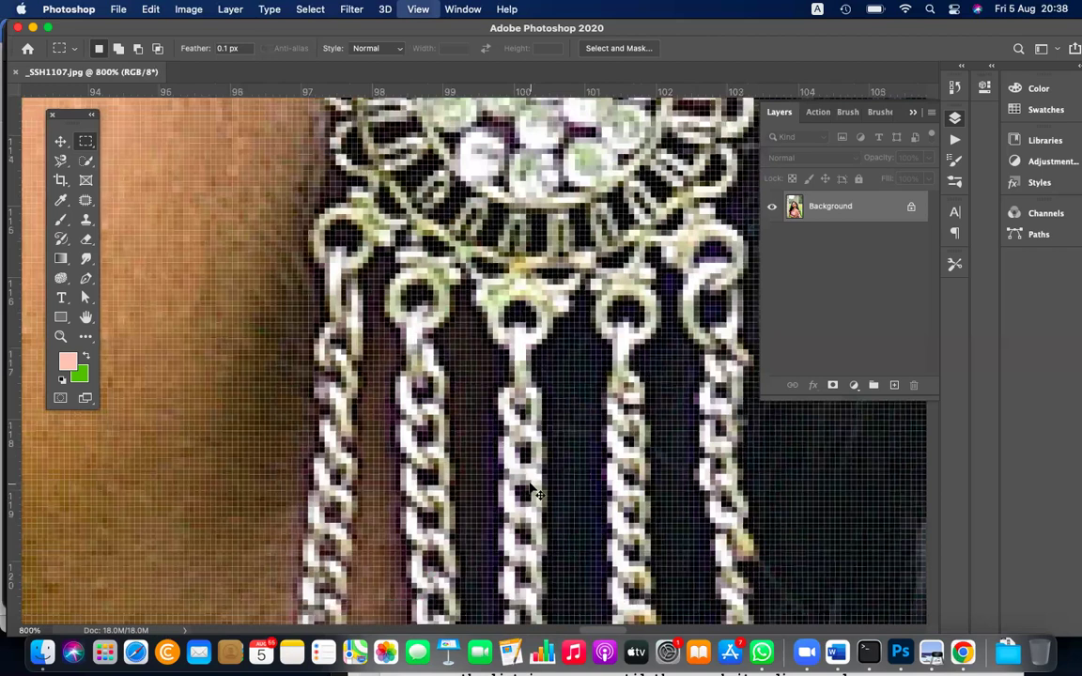
pyautogui.press('super+minus')
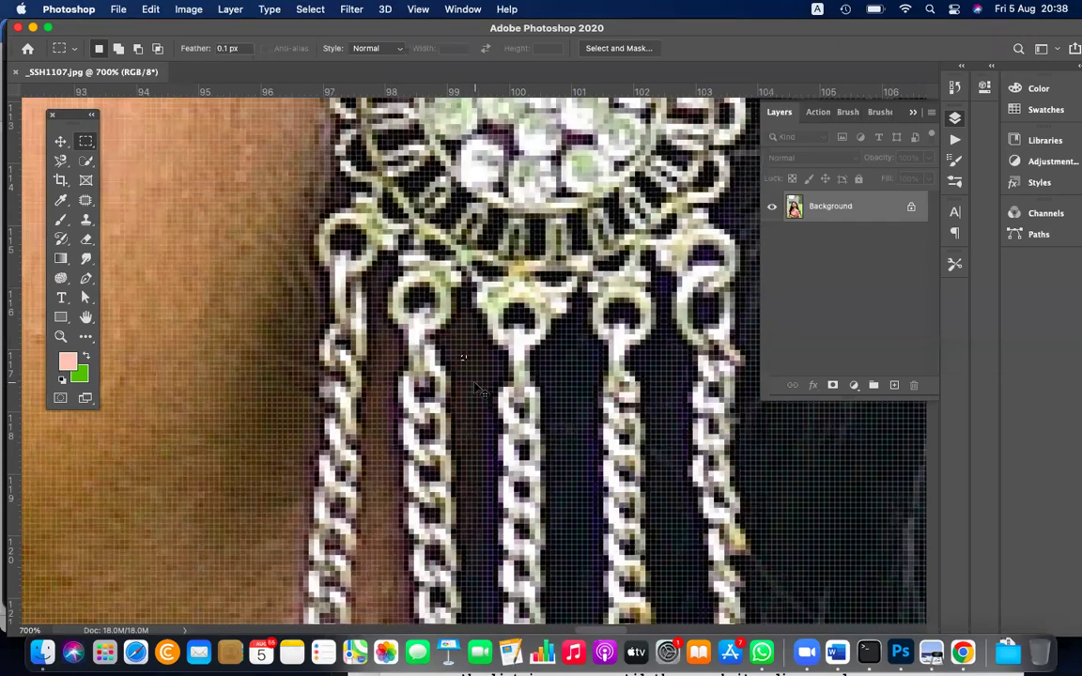
pyautogui.press('super+minus')
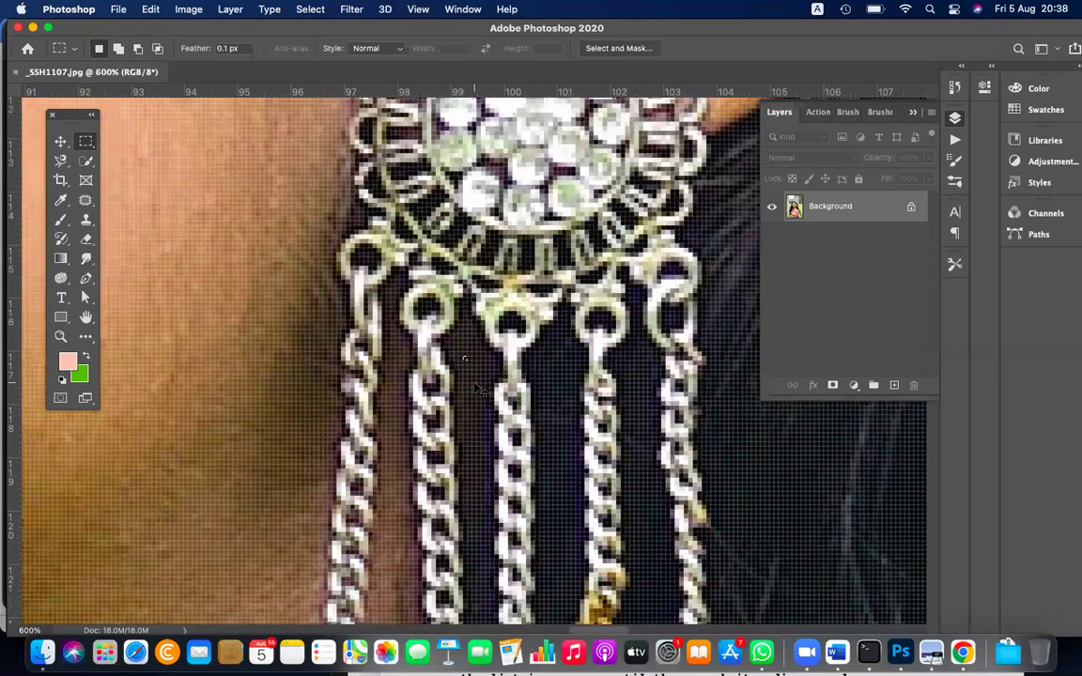
pyautogui.press('super+minus')
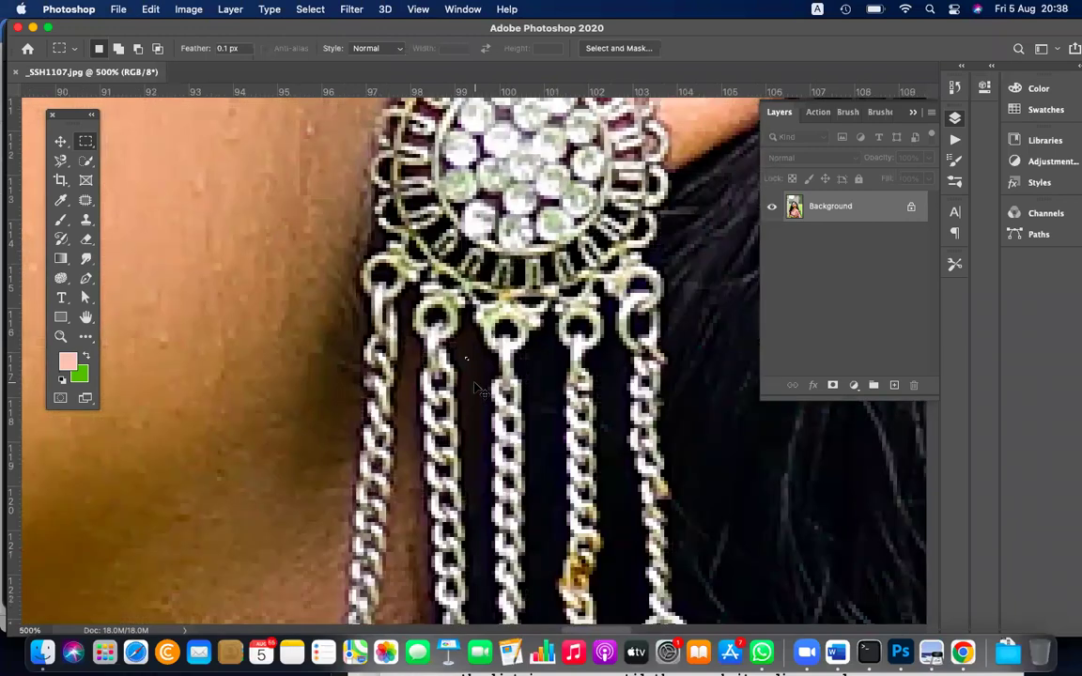
pyautogui.press('super+minus')
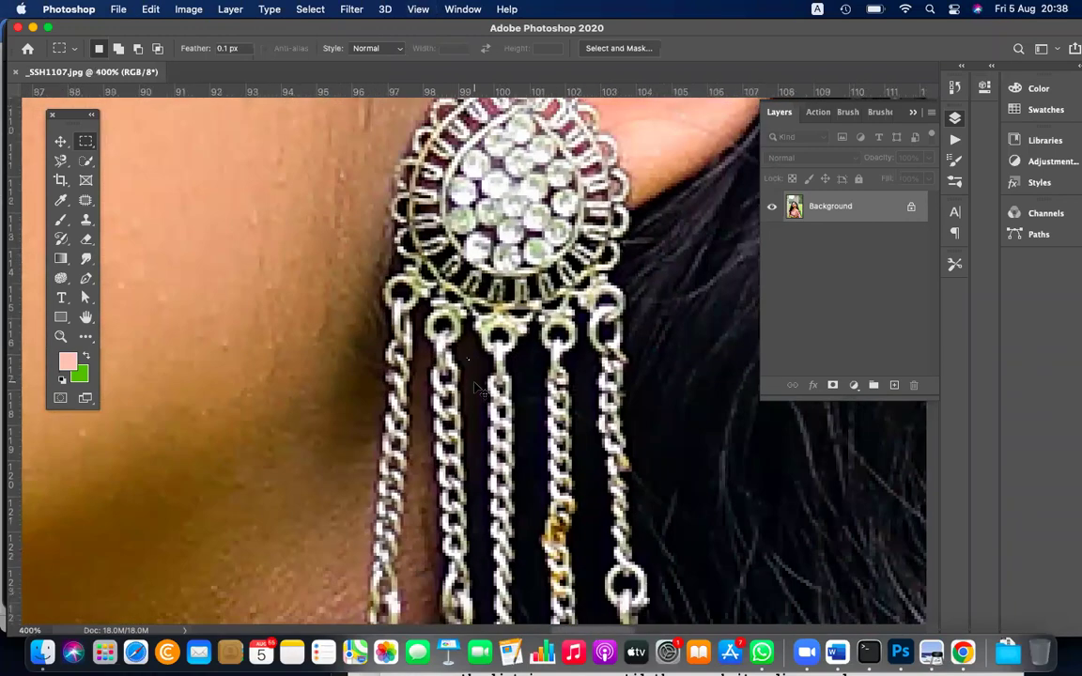
pyautogui.press('super+minus')
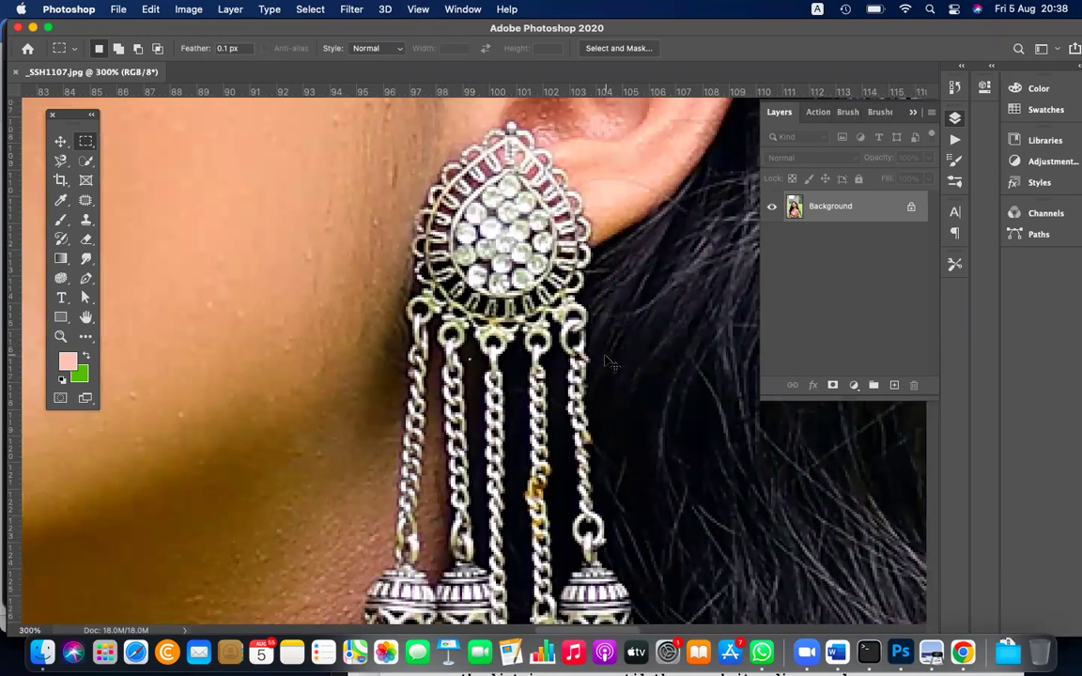
pyautogui.press('super+minus')
pyautogui.press('super+minus')
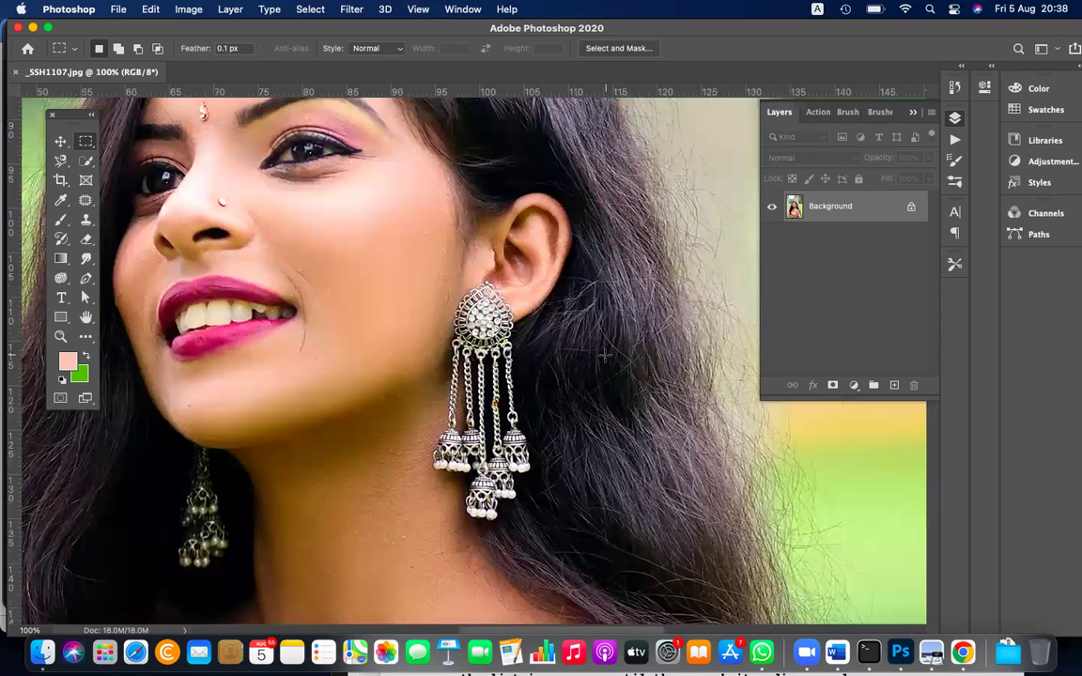
# Step: Magnify the cheek skin beside the ear and pan across its individual square pixels
pyautogui.scroll(3, 606, 355)
pyautogui.hscroll(-3, 606, 355)
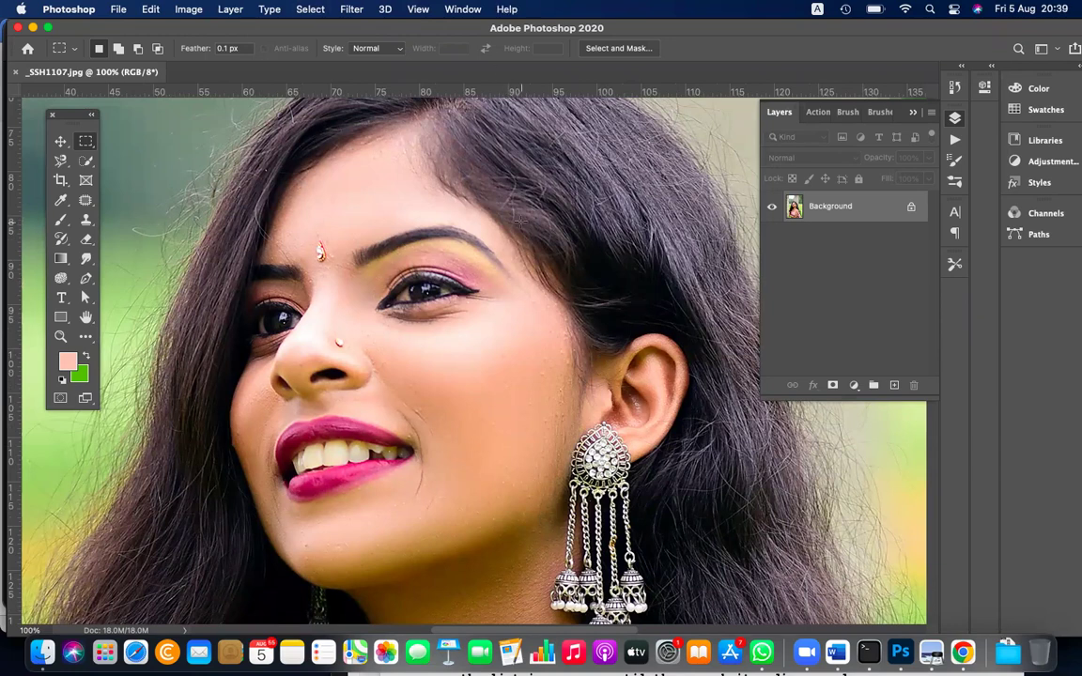
pyautogui.press('super+equal')
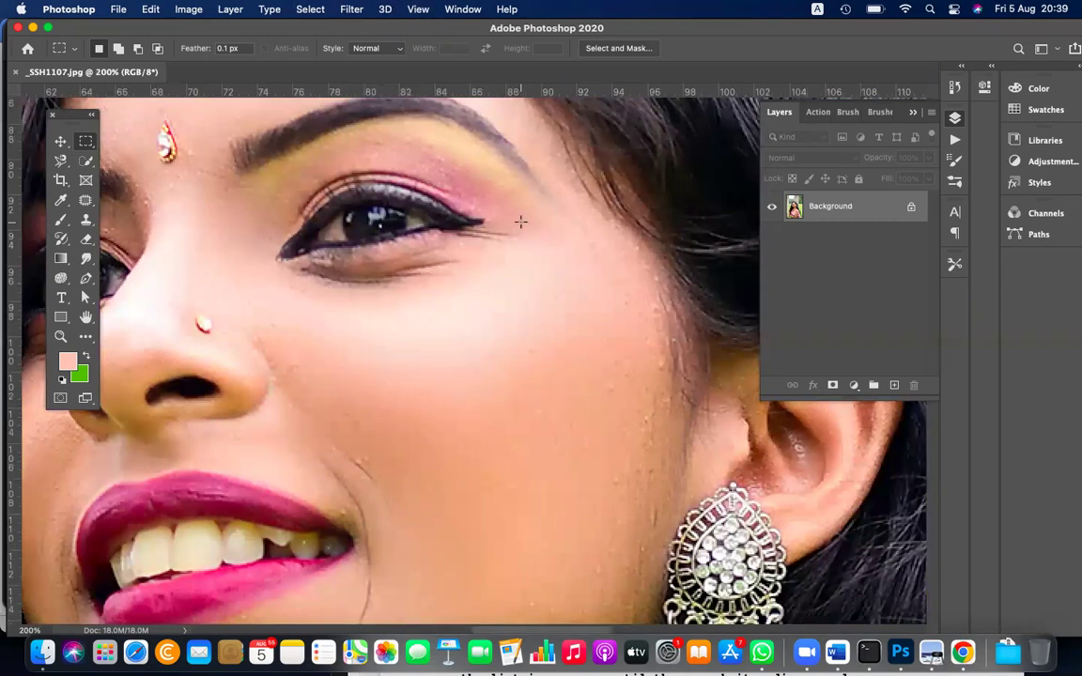
pyautogui.press('super+equal')
pyautogui.press('super+equal')
pyautogui.press('super+equal')
pyautogui.press('super+equal')
pyautogui.press('super+equal')
pyautogui.press('XF86AudioRaiseVolume')
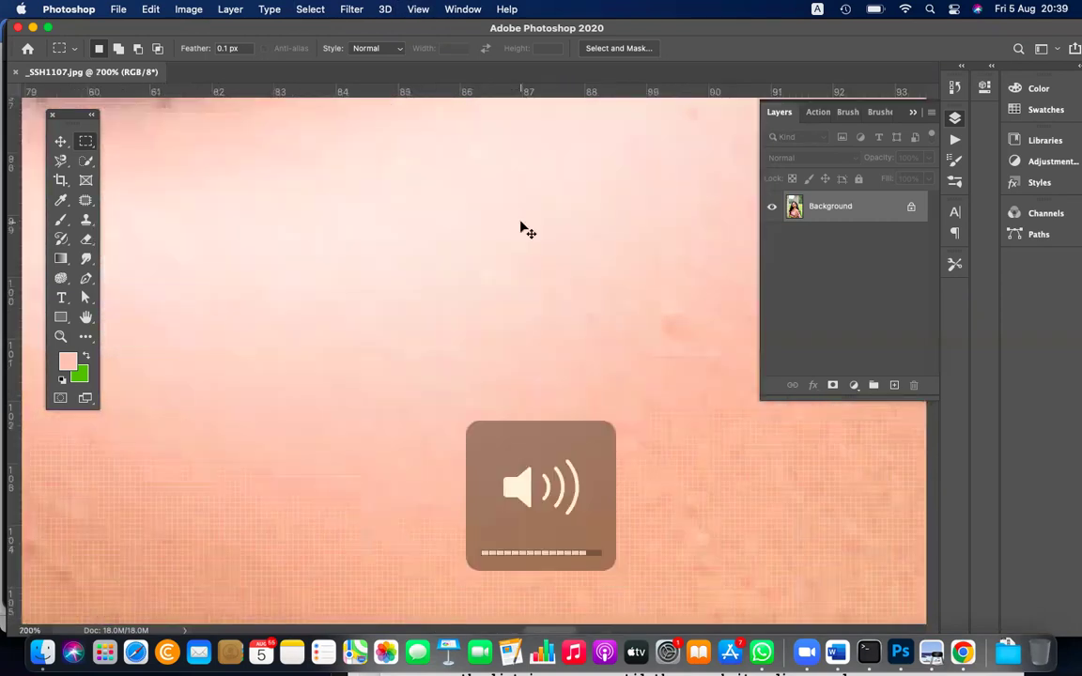
pyautogui.press('super+equal')
pyautogui.press('super+equal')
pyautogui.press('super+equal')
pyautogui.press('super+equal')
pyautogui.press('super+equal')
pyautogui.press('super+equal')
pyautogui.press('super+equal')
pyautogui.press('super+equal')
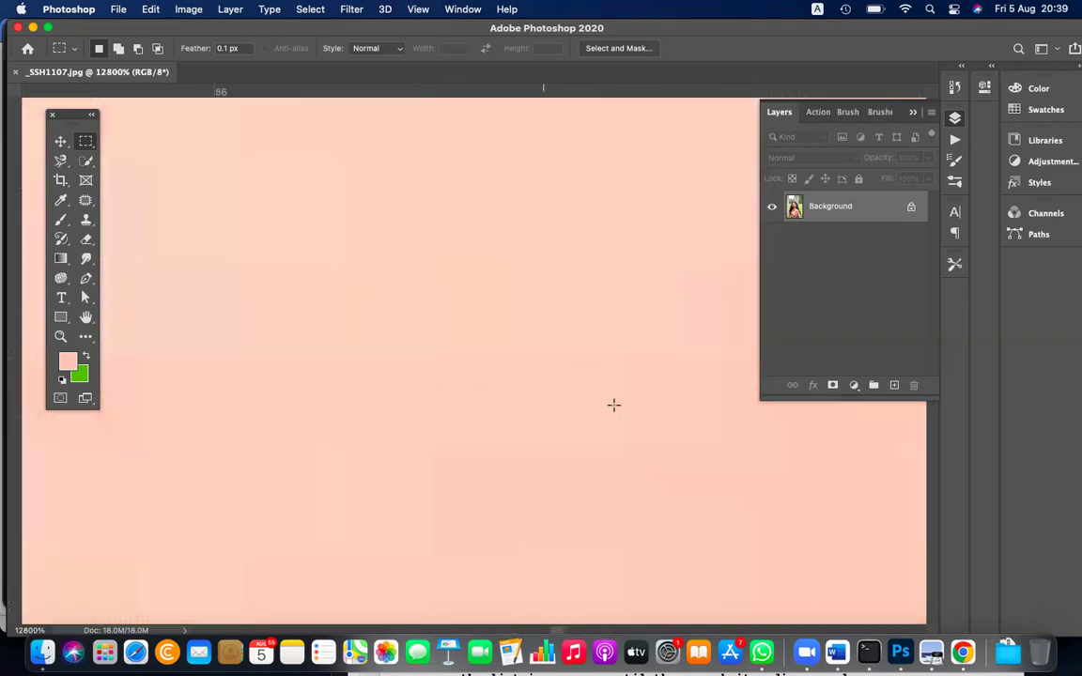
pyautogui.hscroll(-3, 614, 405)
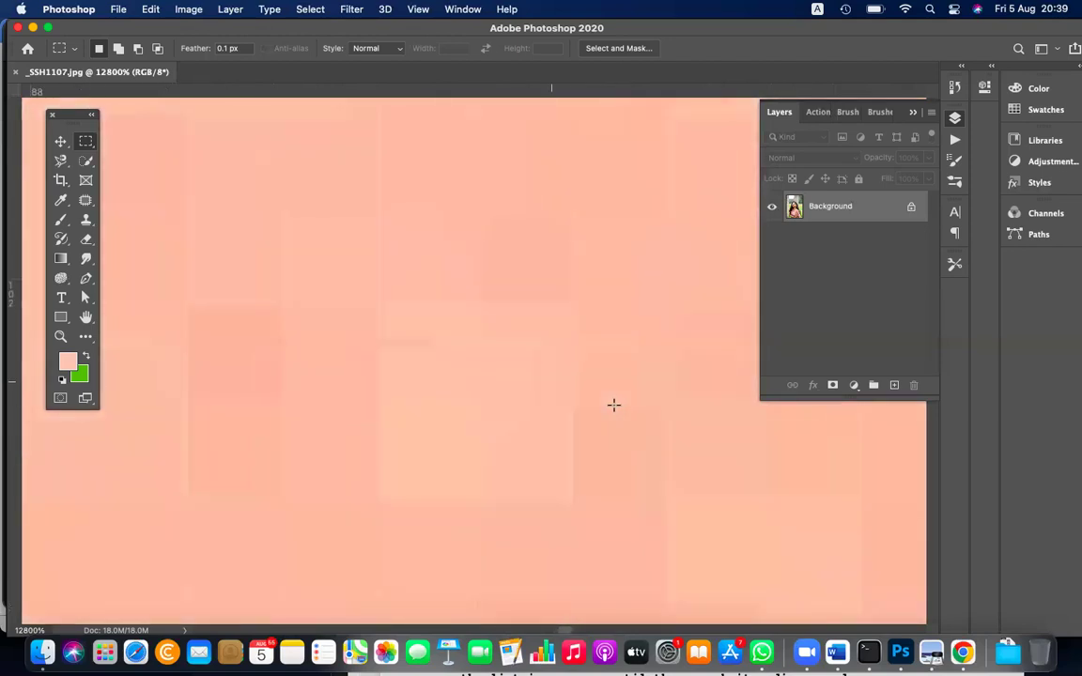
pyautogui.scroll(-2, 614, 405)
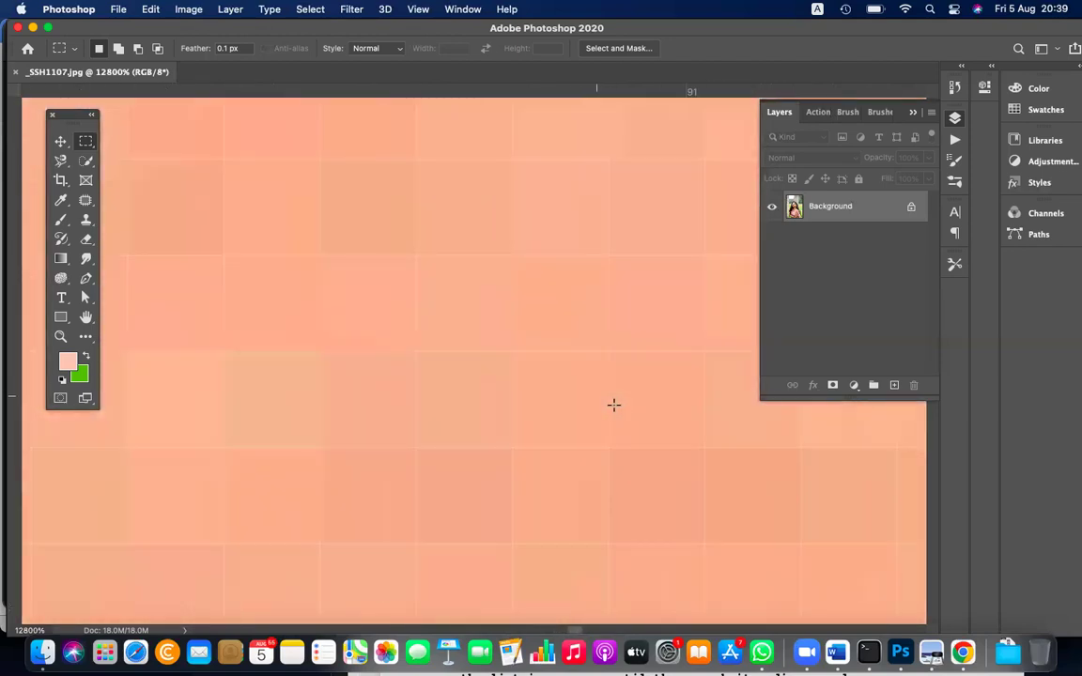
pyautogui.hscroll(3, 614, 405)
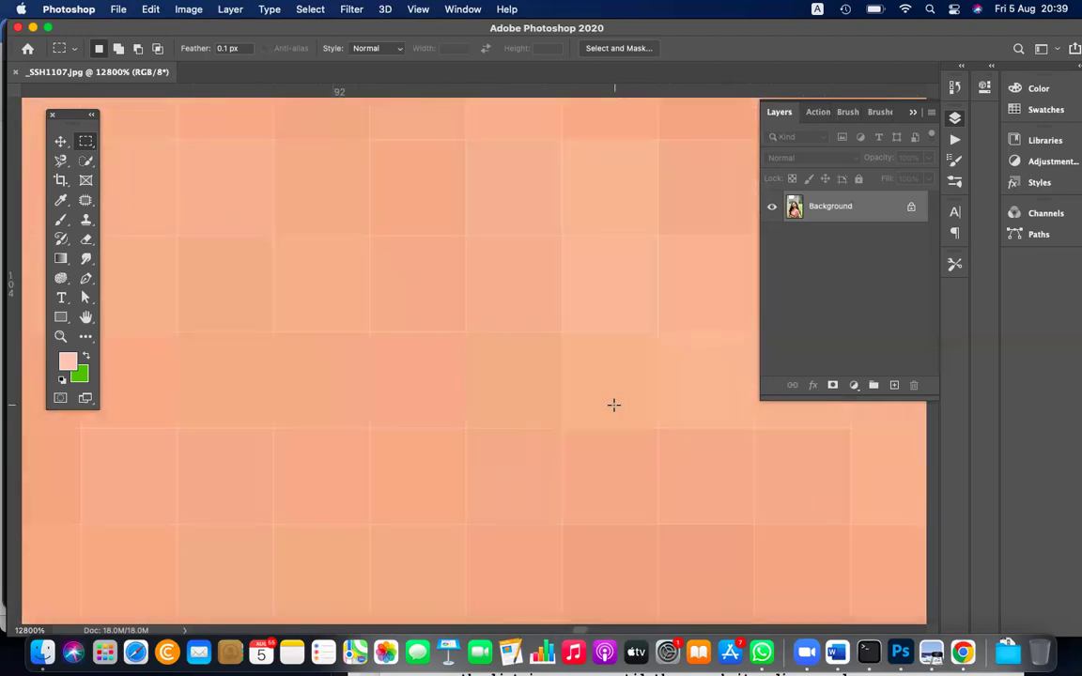
pyautogui.scroll(-5, 614, 405)
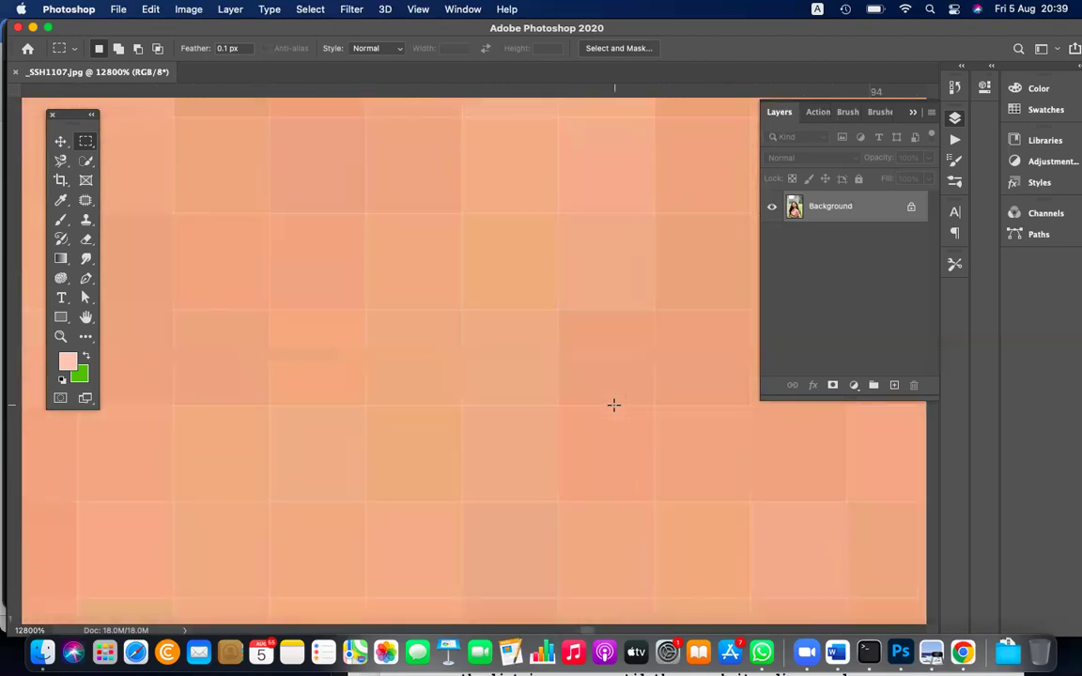
pyautogui.scroll(-4, 613, 405)
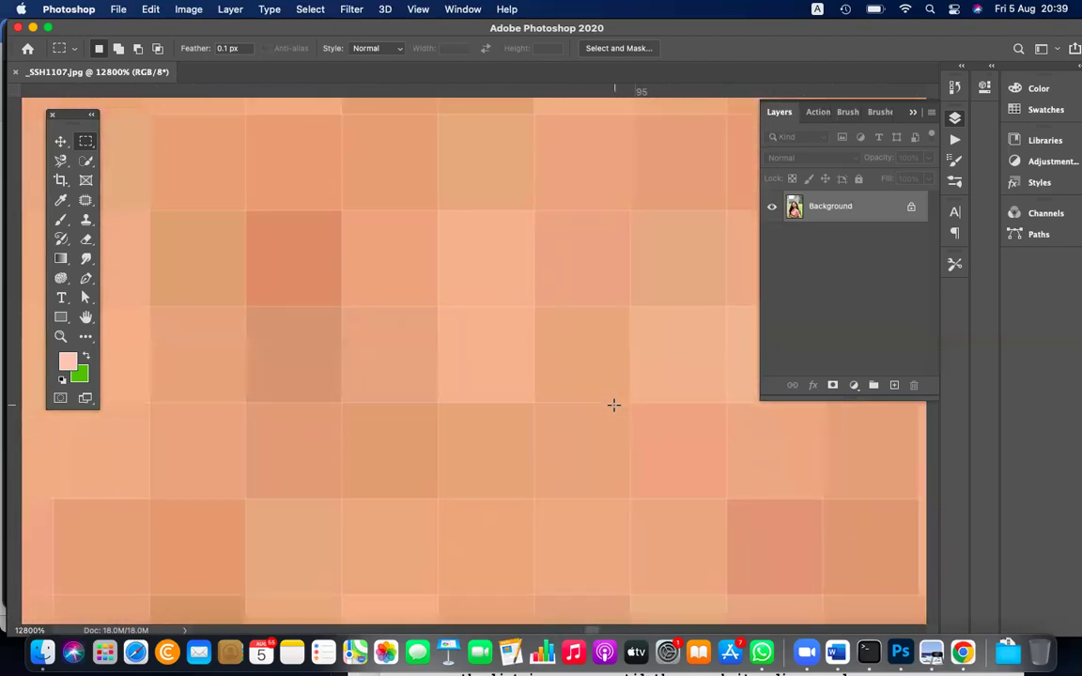
pyautogui.press('XF86AudioRaiseVolume')
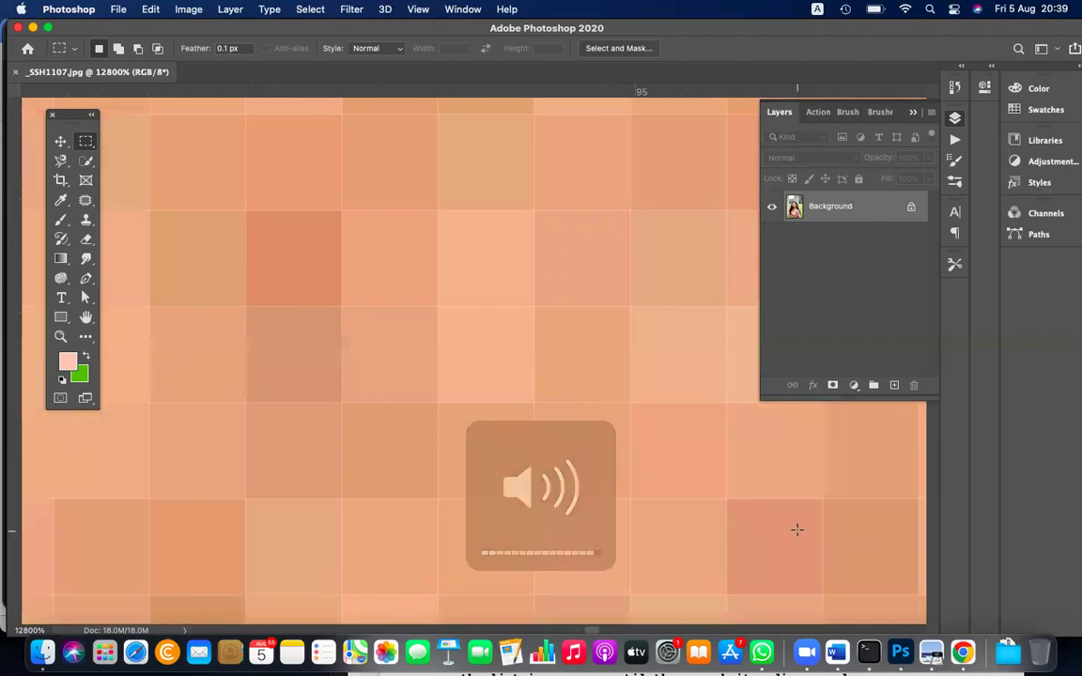
pyautogui.hscroll(5, 719, 590)
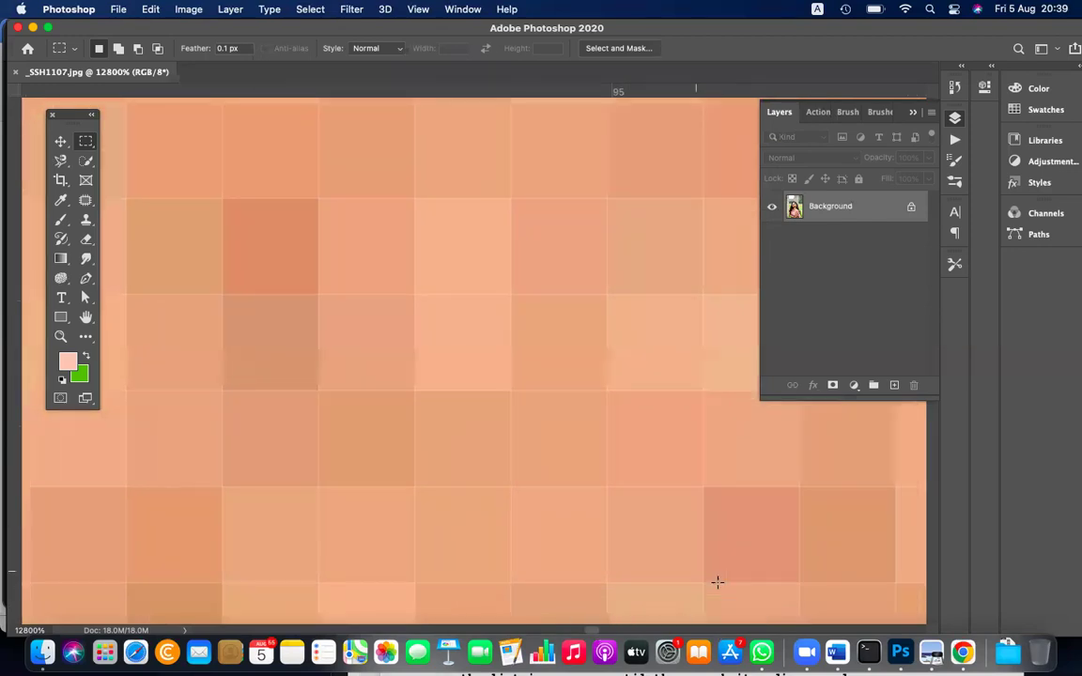
pyautogui.hscroll(-4, 717, 583)
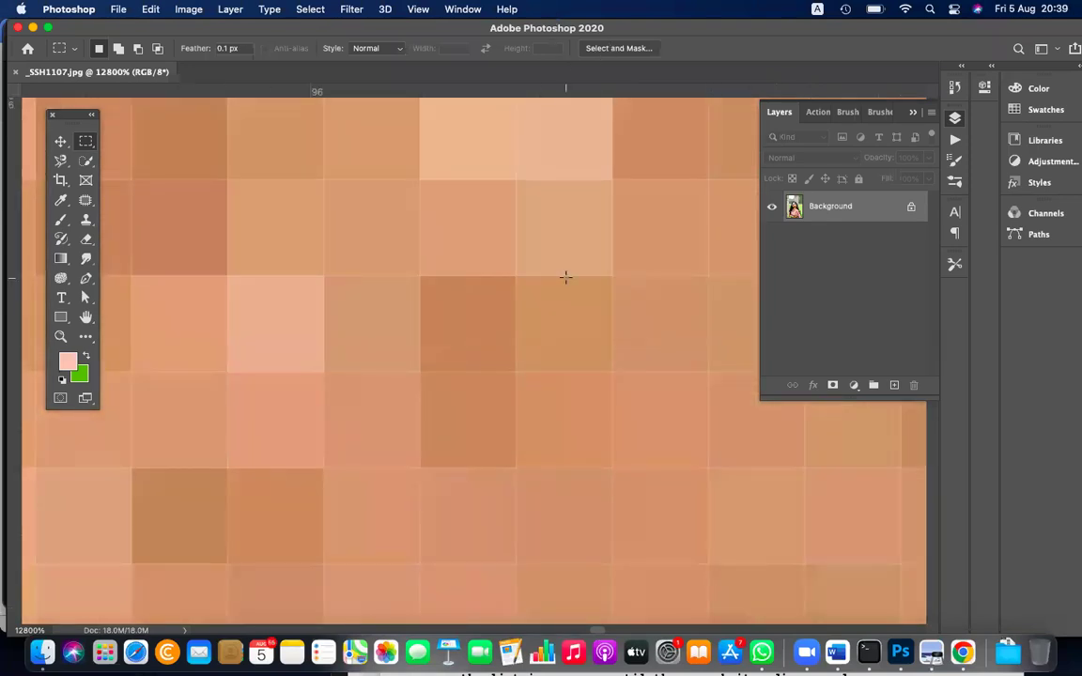
# Step: Zoom back out through 3200% and 700%, fit the photo to the window, then show 50%
pyautogui.press('super+minus')
pyautogui.press('super+minus')
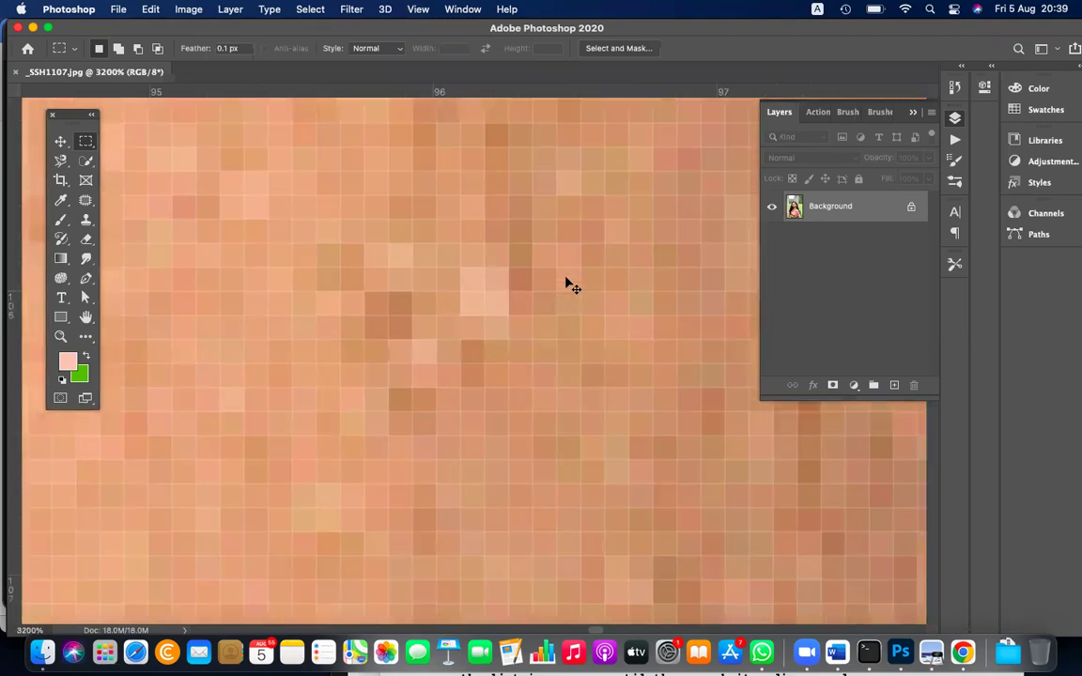
pyautogui.press('super+minus')
pyautogui.press('super+minus')
pyautogui.press('super+minus')
pyautogui.press('super+minus')
pyautogui.press('super+minus')
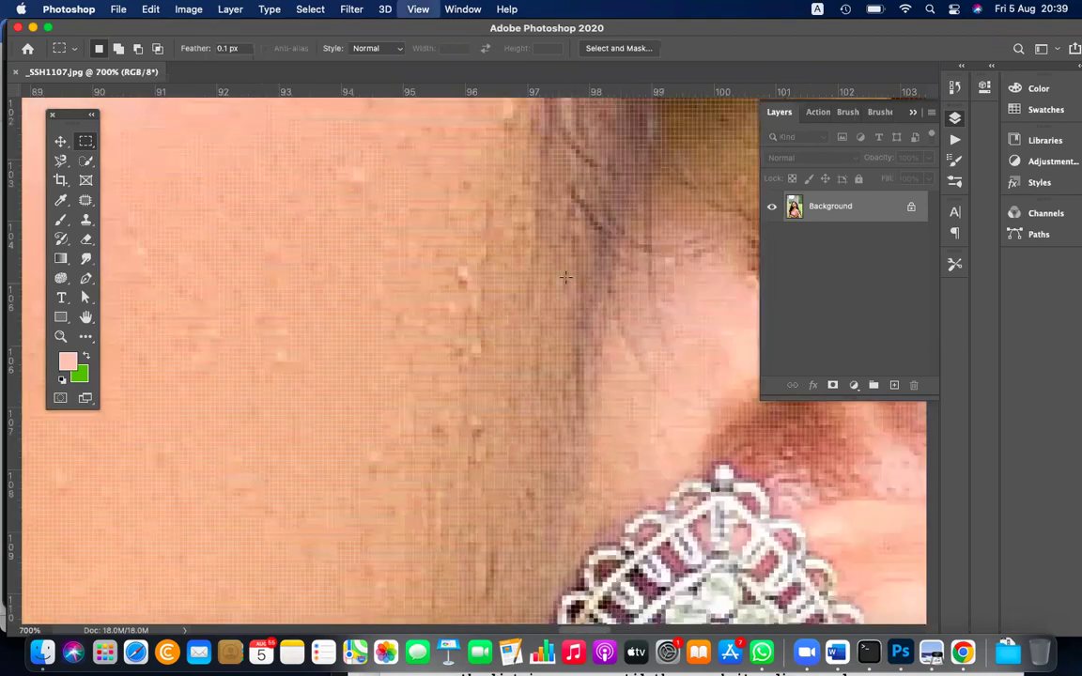
pyautogui.press('super+0')
pyautogui.press('super+plus')
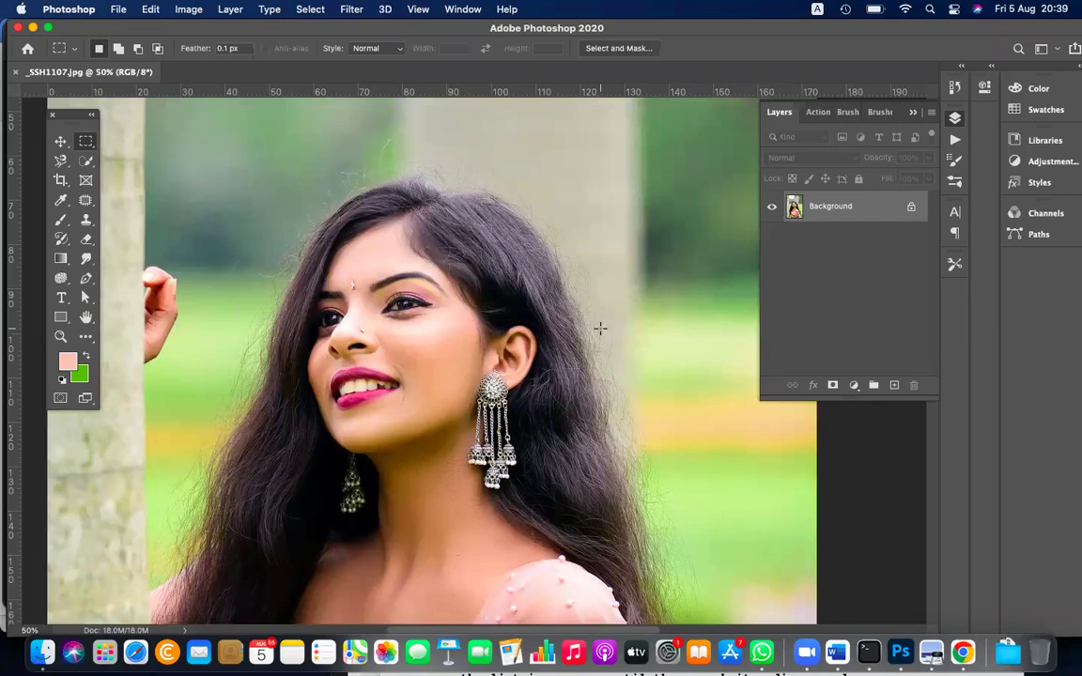
# Step: Open the Image menu of the 50% portrait to reach the resizing commands
pyautogui.click(188, 8)
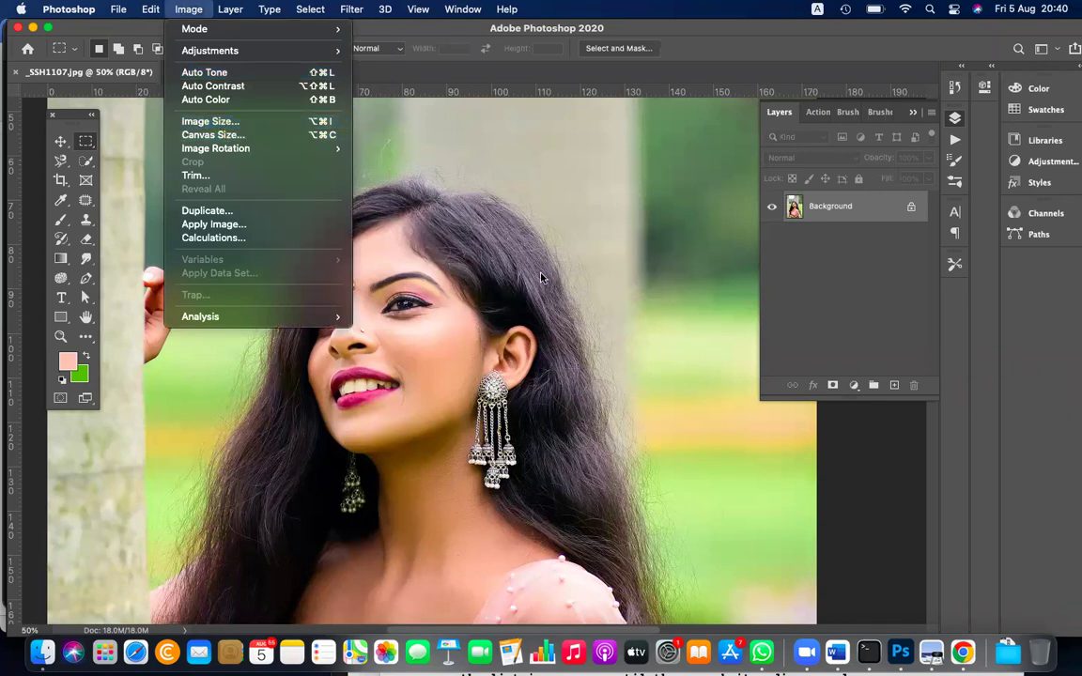
# Step: In Image Size, use inches and resample the portrait from 300 to 10 pixels/inch
pyautogui.click(313, 124)
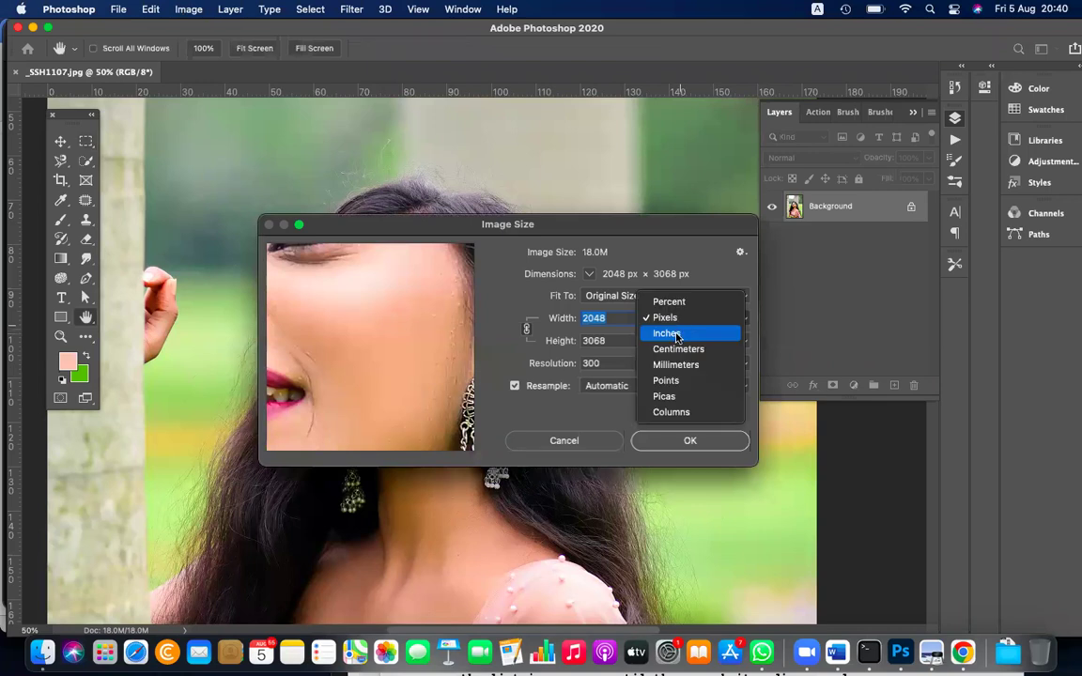
pyautogui.click(675, 335)
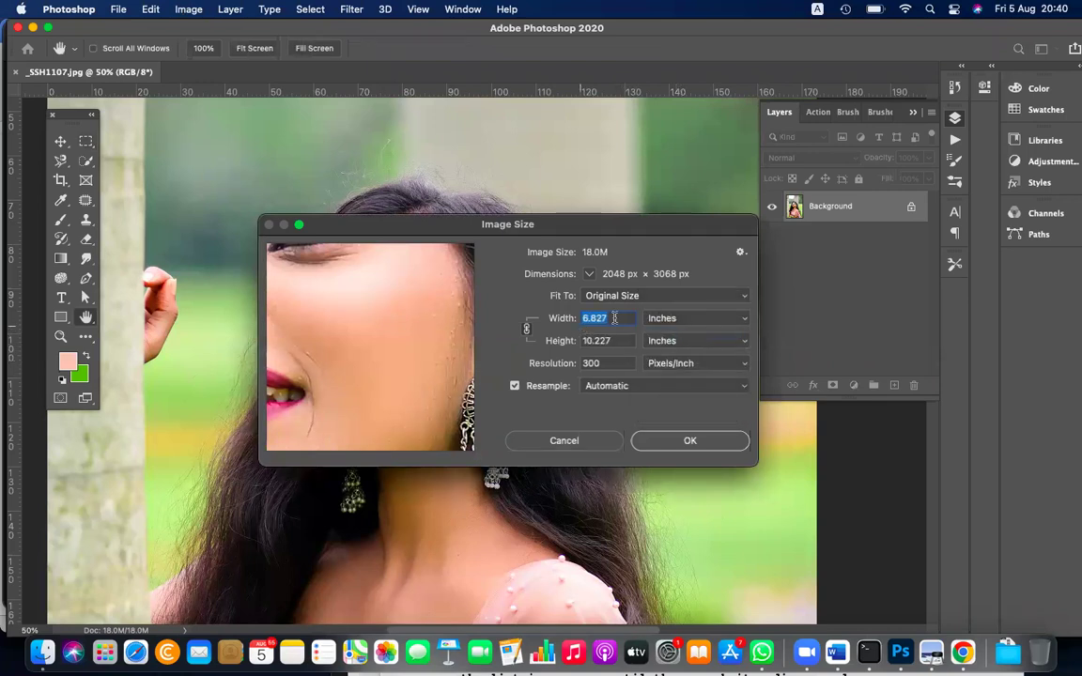
pyautogui.click(615, 363)
pyautogui.doubleClick(614, 363)
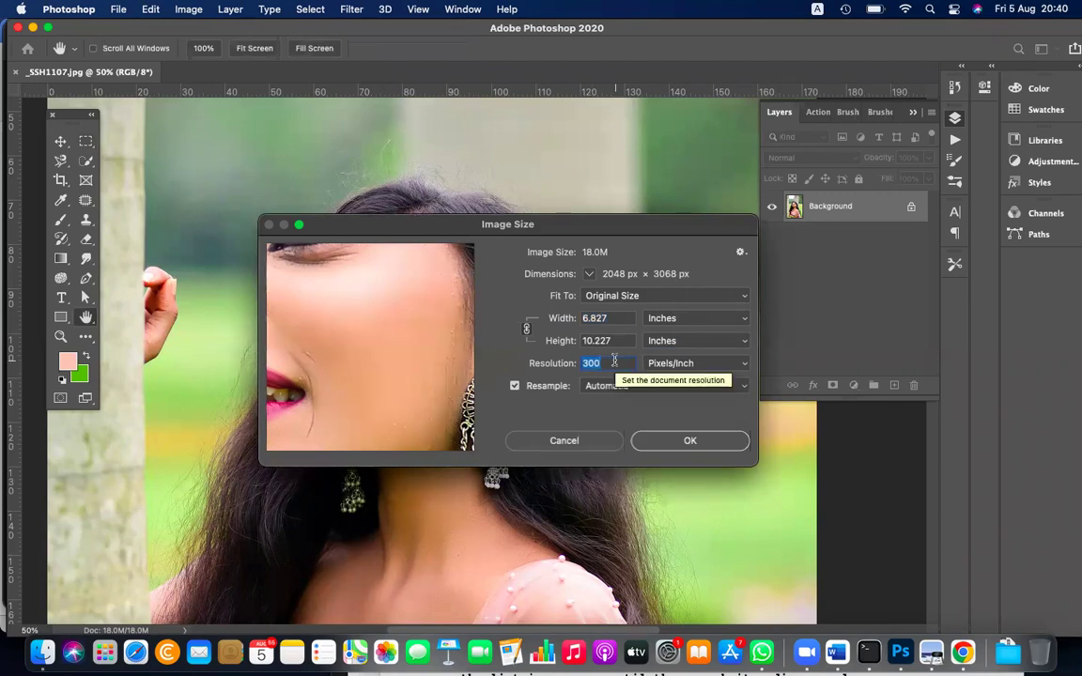
pyautogui.write('20')
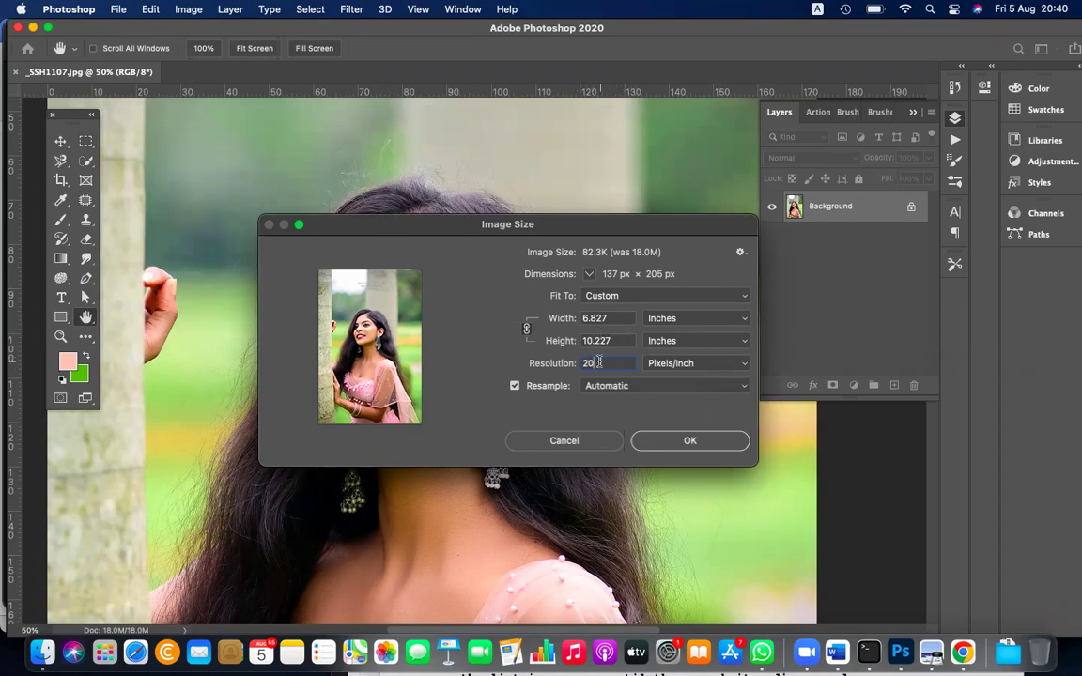
pyautogui.doubleClick(599, 363)
pyautogui.write('10')
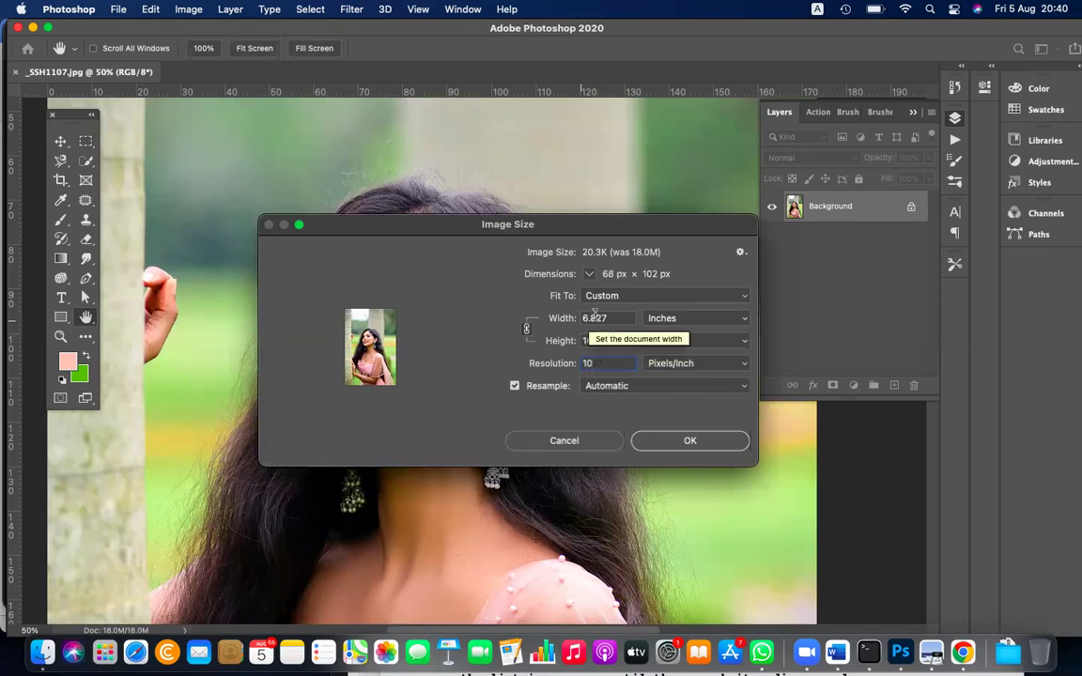
pyautogui.click(690, 440)
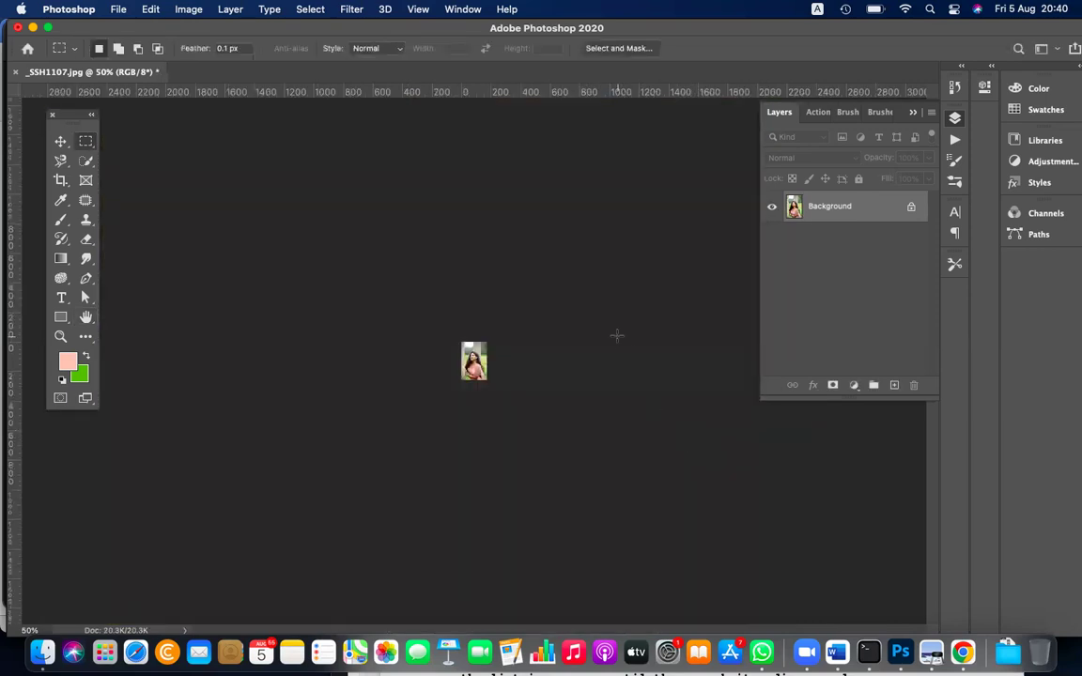
# Step: Zoom the 68 × 102 px photo in to 1600%, then back out to 800%
pyautogui.press('super+equal')
pyautogui.press('super+equal')
pyautogui.press('super+equal')
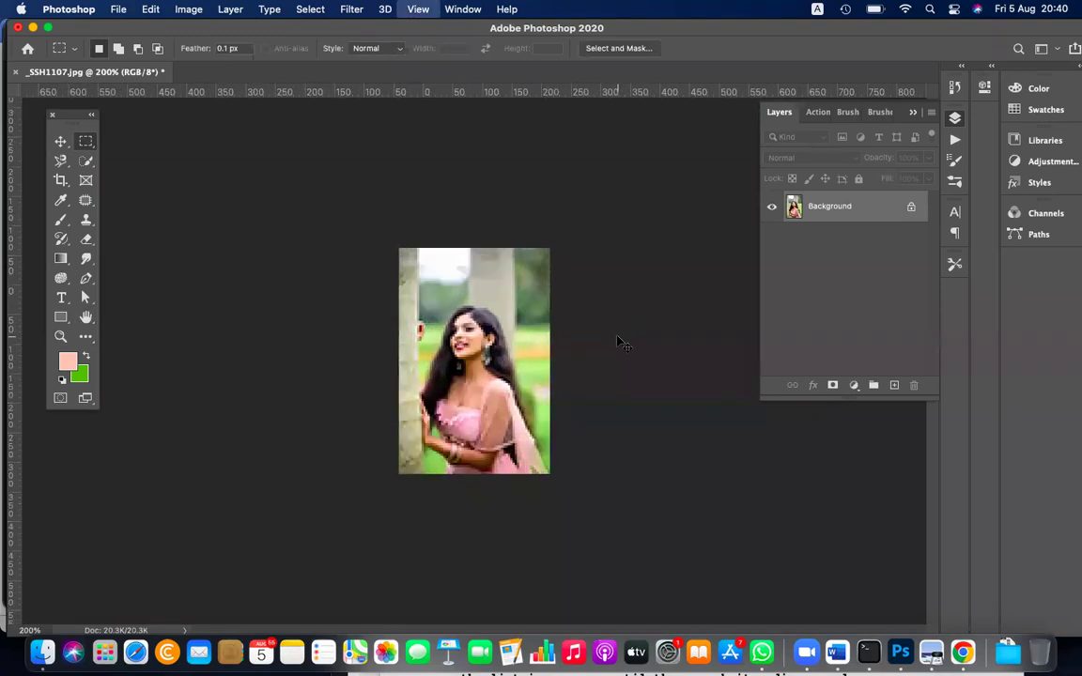
pyautogui.press('super+equal')
pyautogui.press('super+equal')
pyautogui.press('super+equal')
pyautogui.press('super+equal')
pyautogui.press('super+equal')
pyautogui.press('super+equal')
pyautogui.press('super+equal')
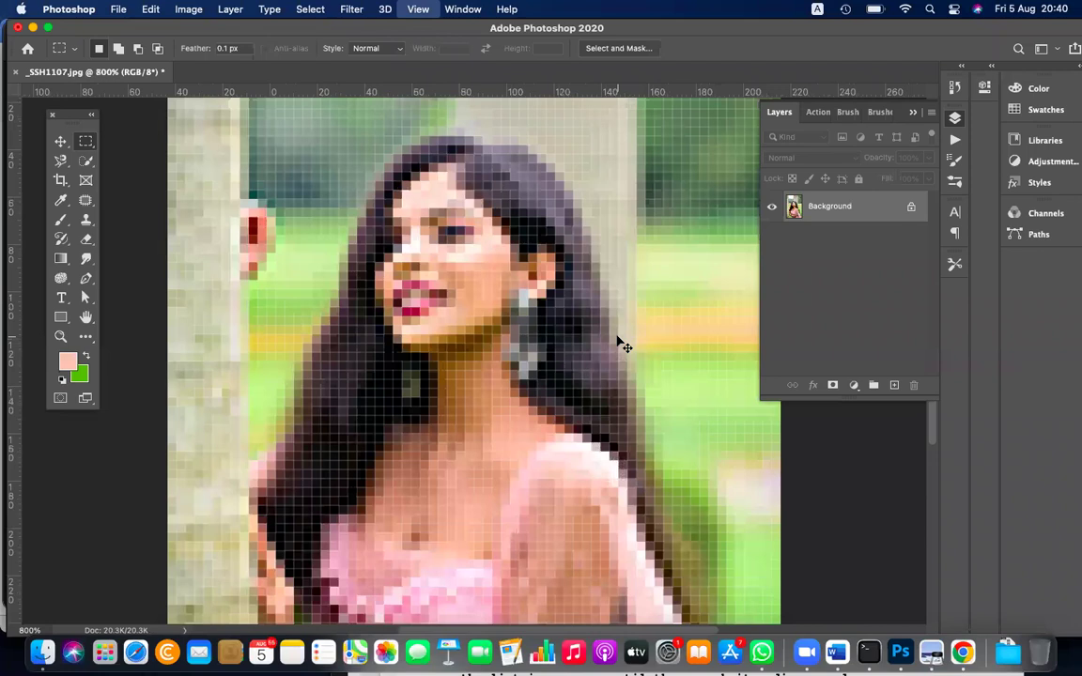
pyautogui.press('super+equal')
pyautogui.press('super+minus')
pyautogui.press('super+minus')
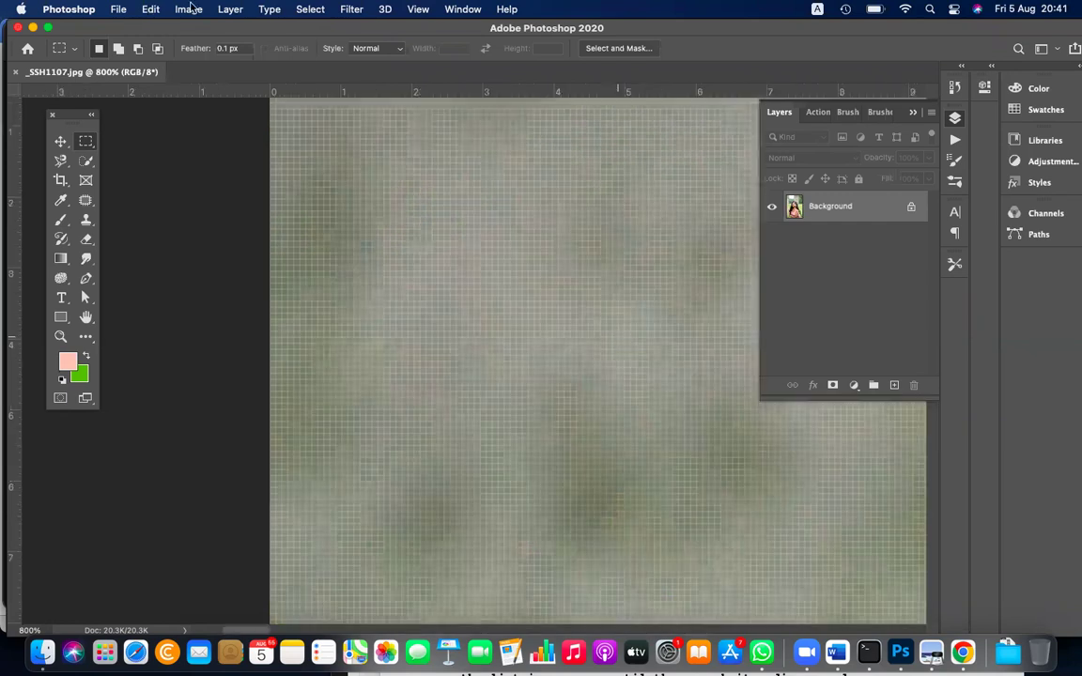
# Step: Resample the original portrait to 40 pixels/inch (327.1K) and zoom in to 500%
pyautogui.click(188, 8)
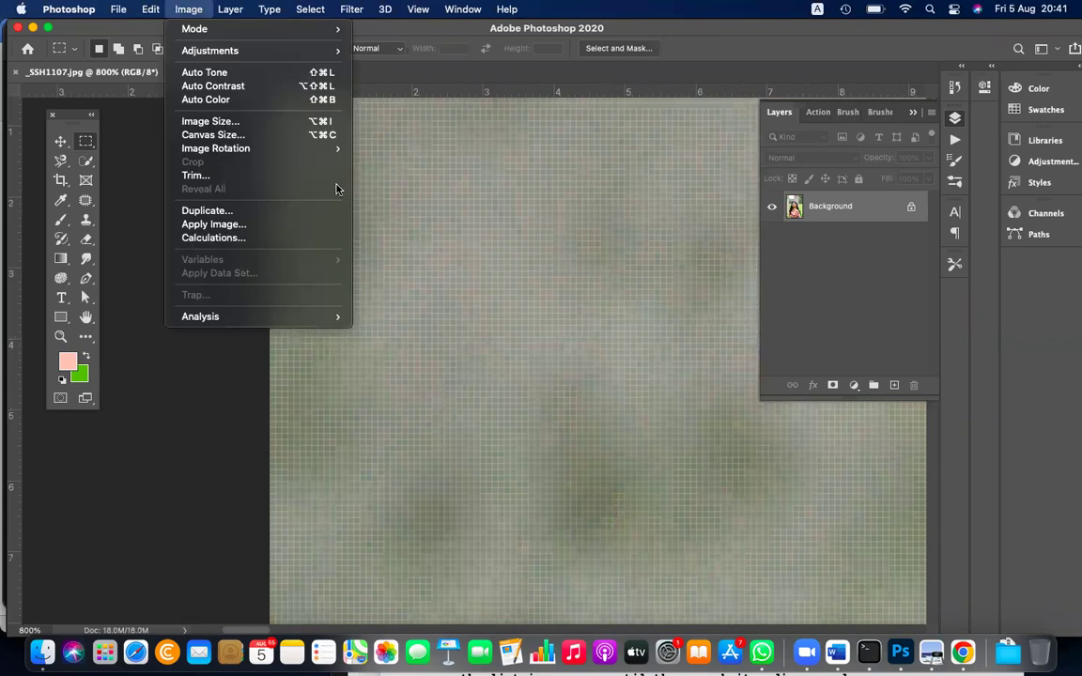
pyautogui.click(209, 122)
pyautogui.doubleClick(598, 363)
pyautogui.write('40')
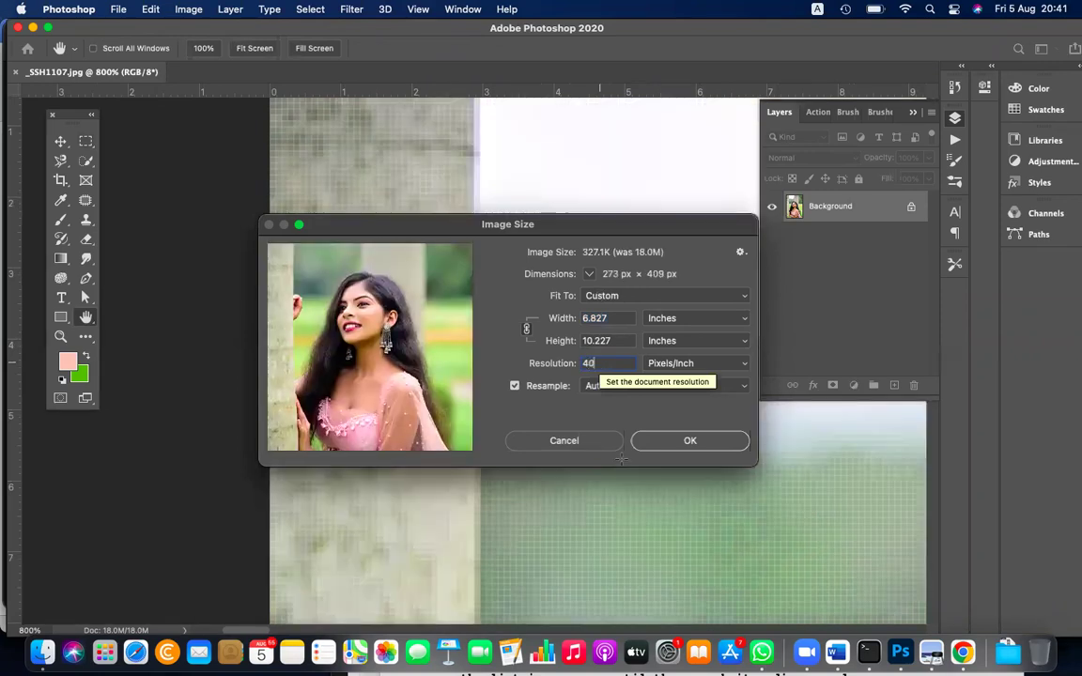
pyautogui.press('Return')
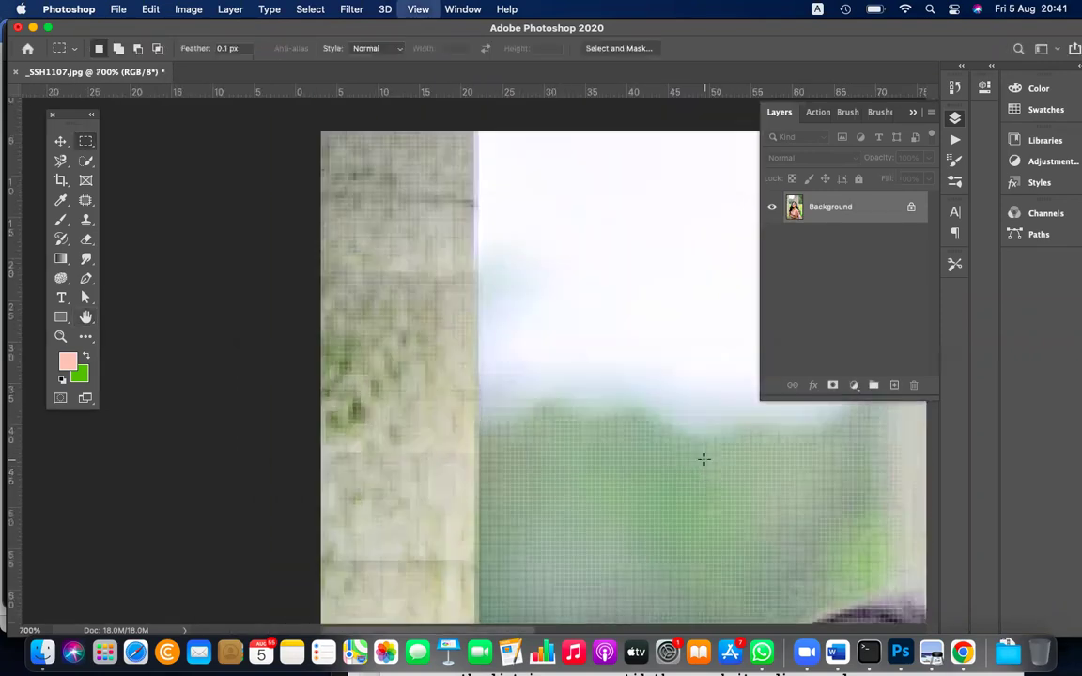
pyautogui.press('super+plus')
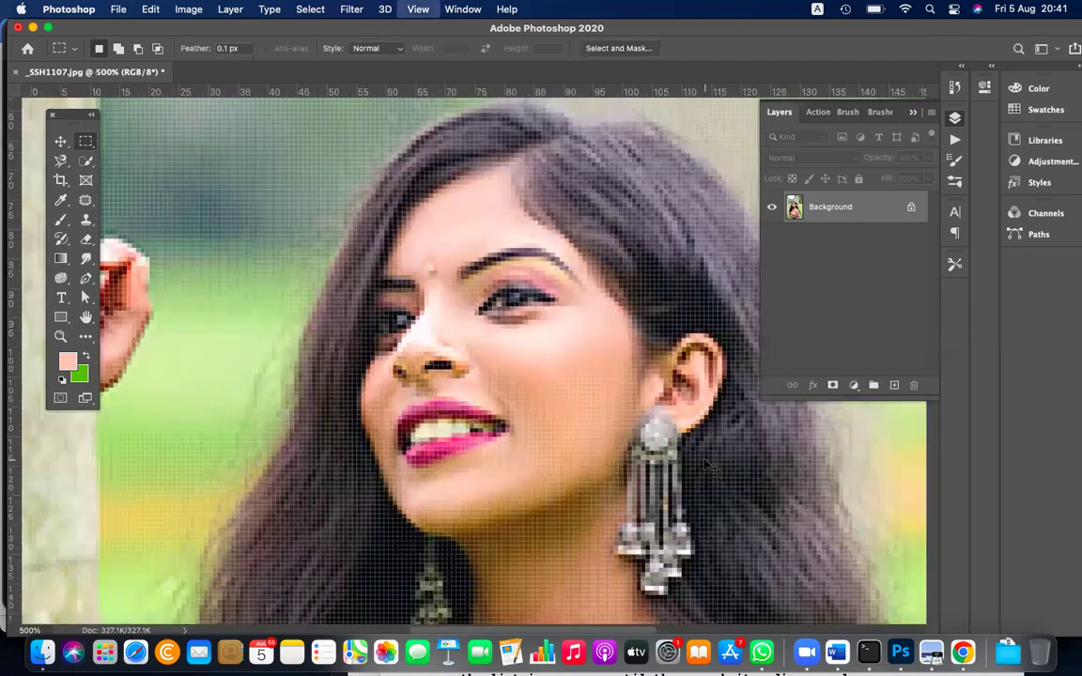
# Step: Zoom out and undo the resampling to restore the 18.0M original
pyautogui.click(711, 467)
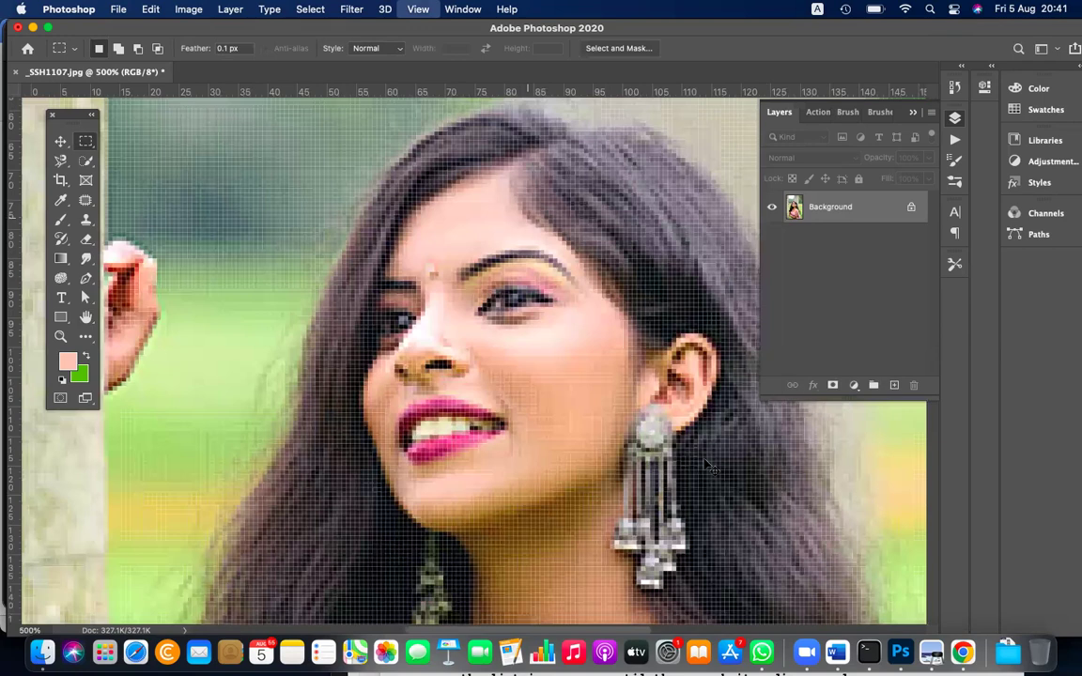
pyautogui.press('super+minus')
pyautogui.press('super+minus')
pyautogui.press('super+minus')
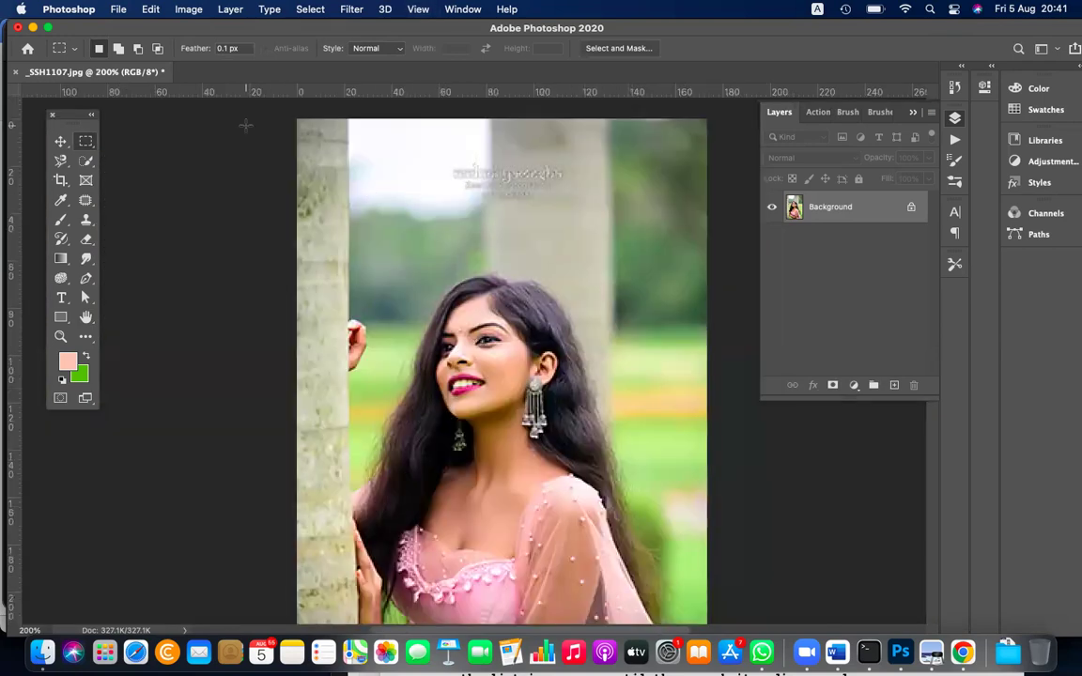
pyautogui.press('super+z')
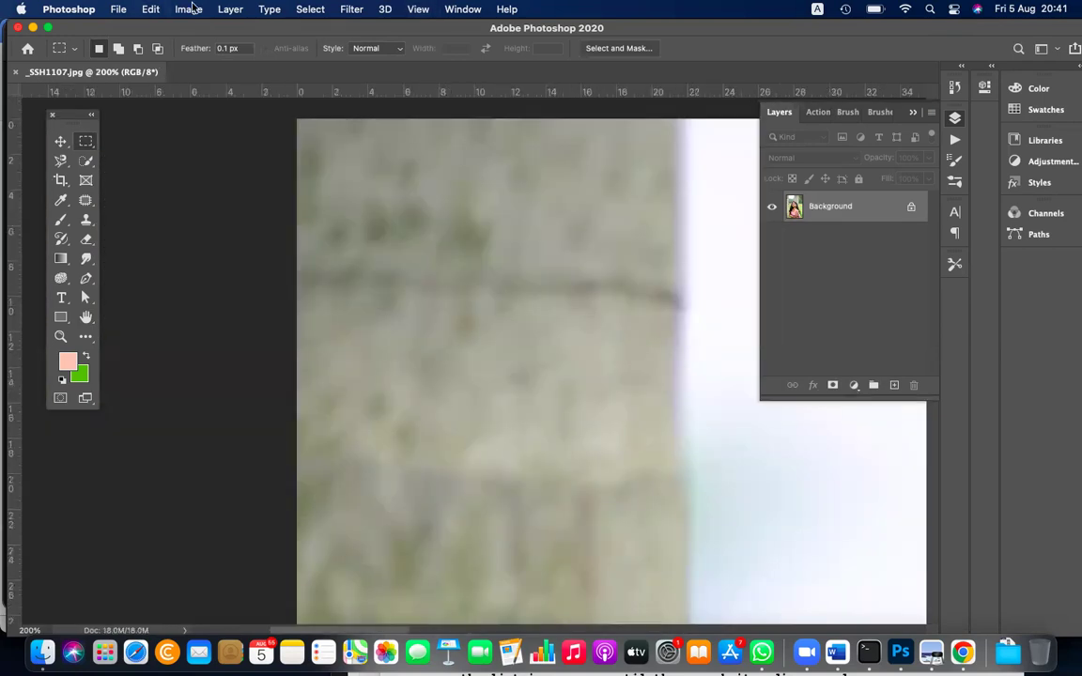
# Step: Resample the portrait to 72 pixels/inch (1.04M) and view it at 100%
pyautogui.click(189, 8)
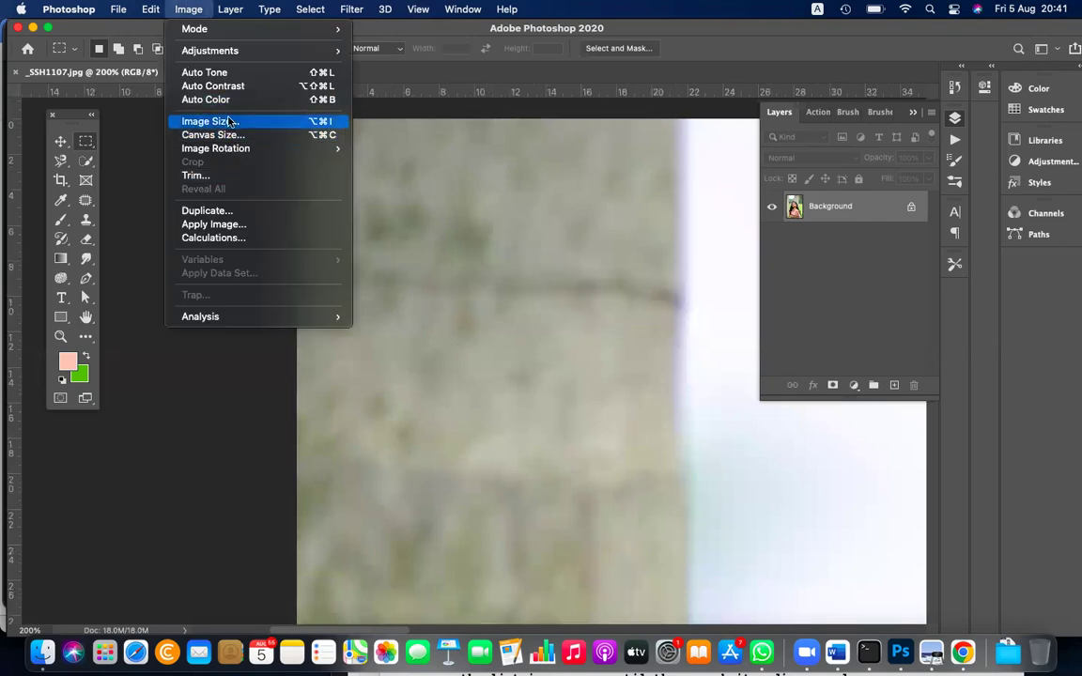
pyautogui.click(228, 121)
pyautogui.doubleClick(605, 365)
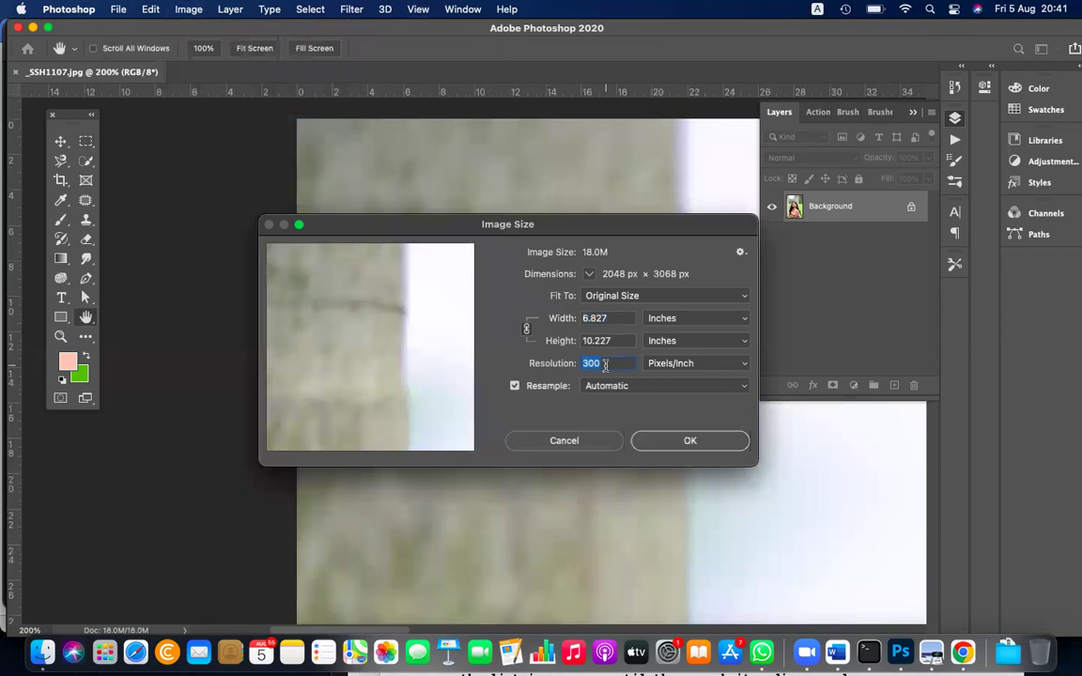
pyautogui.write('72')
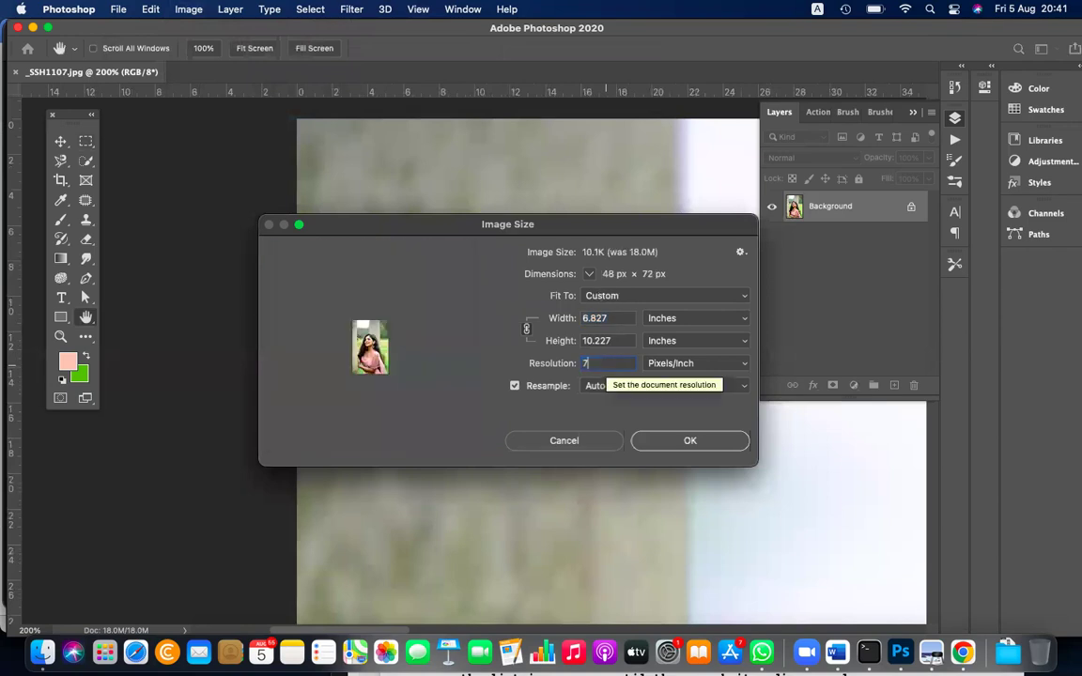
pyautogui.click(690, 441)
pyautogui.scroll(-5, 697, 512)
pyautogui.hscroll(3, 697, 512)
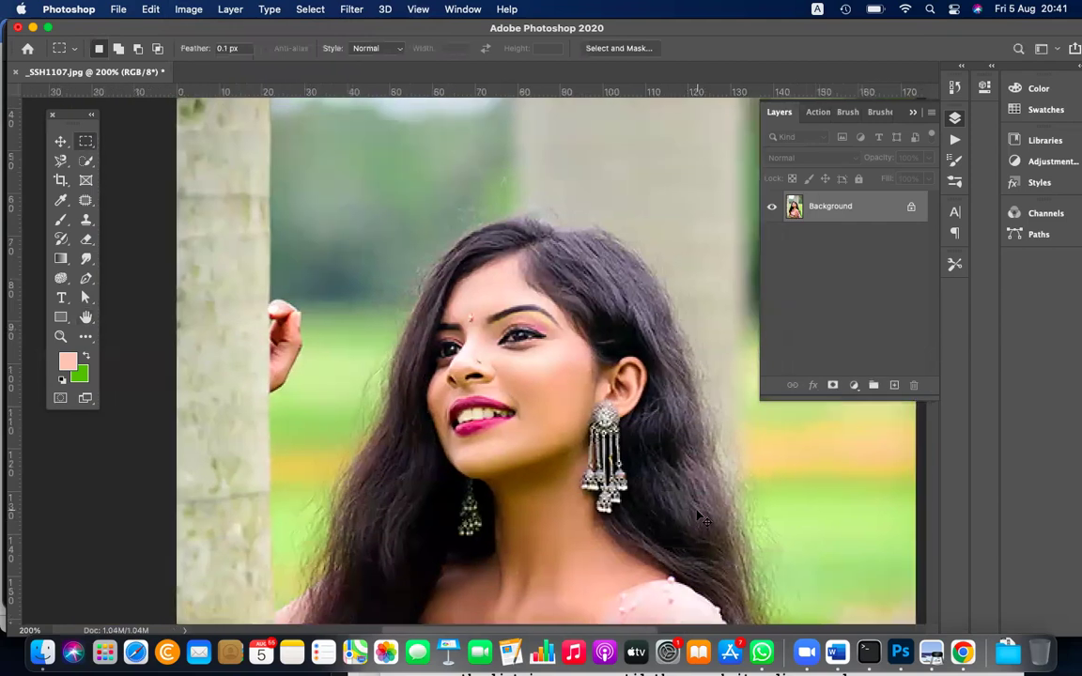
pyautogui.press('super+minus')
pyautogui.hscroll(-2, 471, 480)
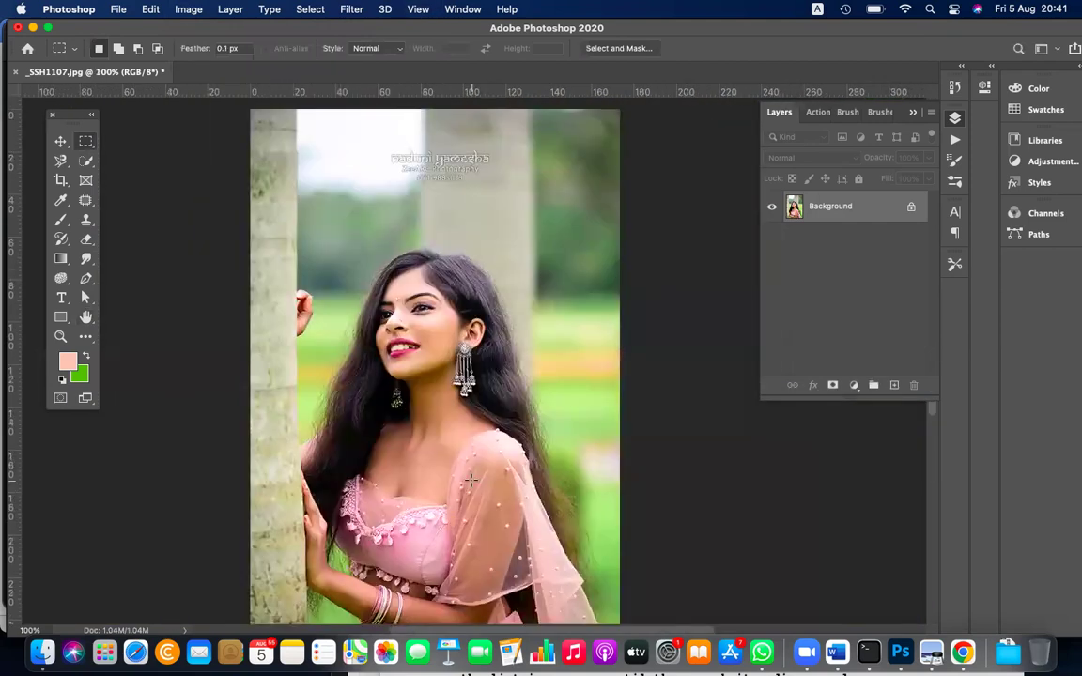
pyautogui.scroll(-1, 471, 480)
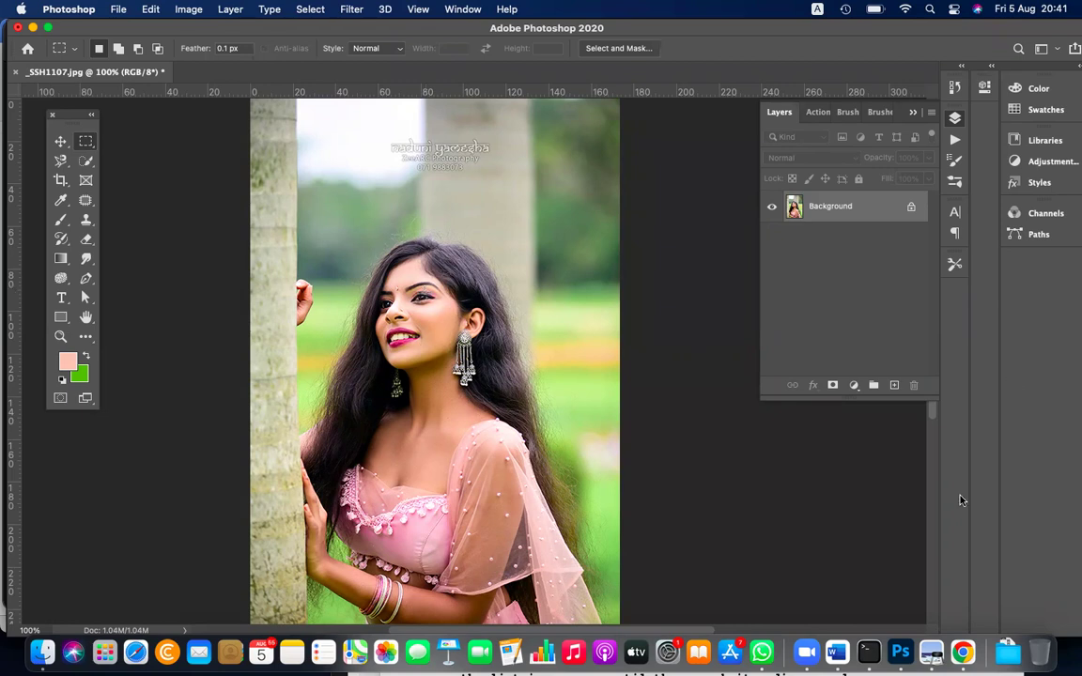
# Step: Bring the grade 11 book PDF forward and highlight 'No records' in the comparison table
pyautogui.click(932, 655)
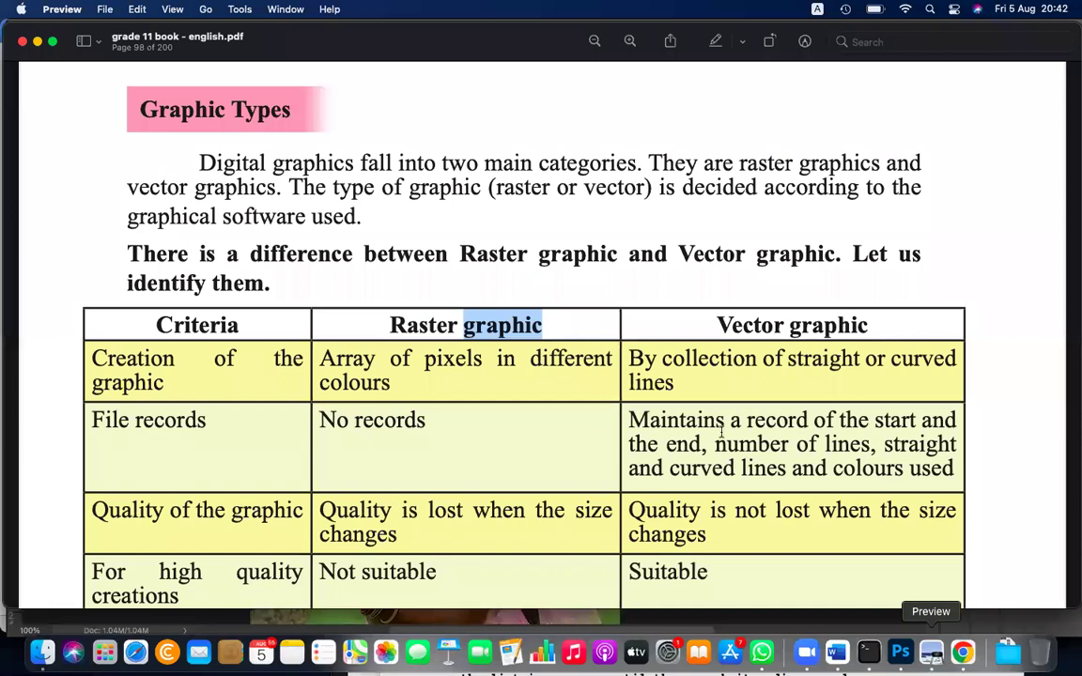
pyautogui.scroll(-2, 658, 418)
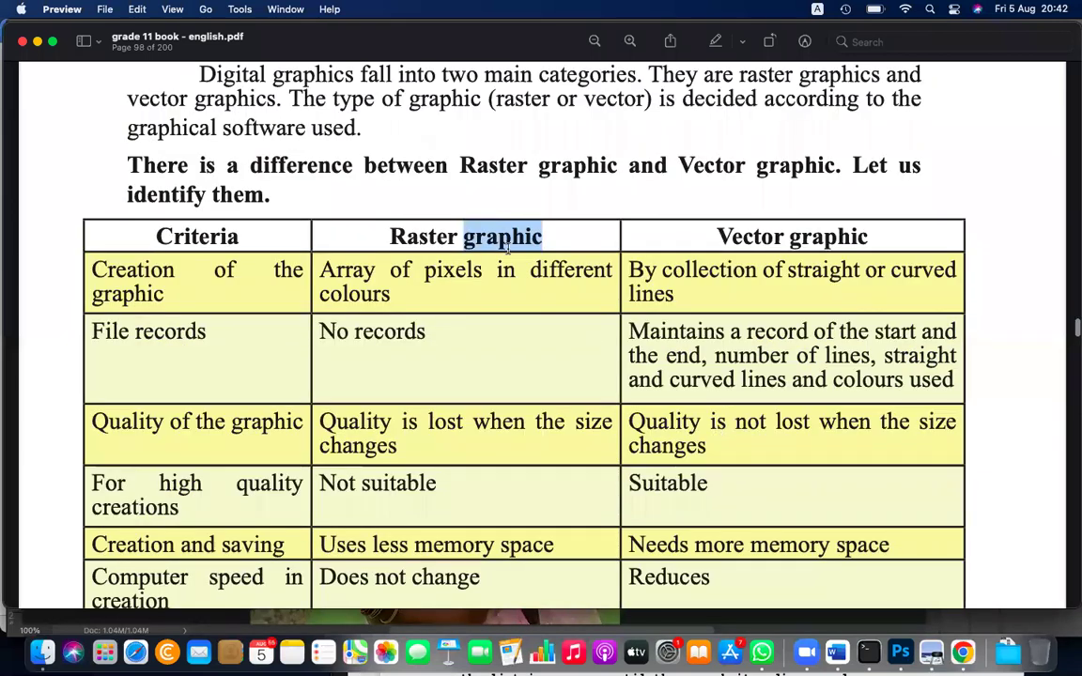
pyautogui.scroll(-2, 507, 246)
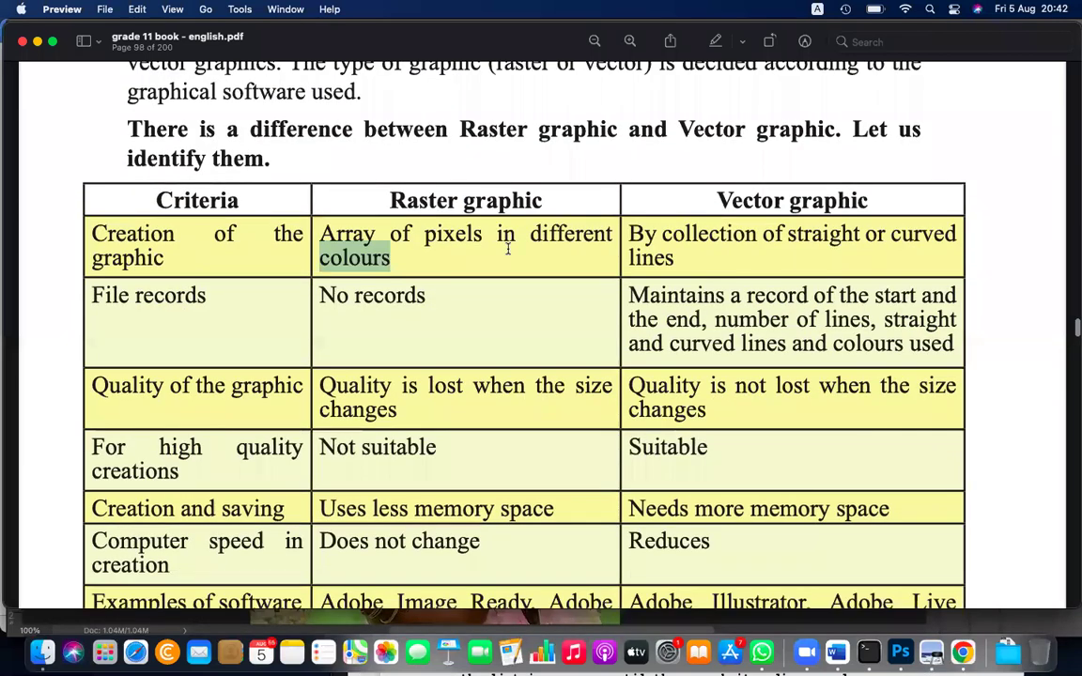
pyautogui.tripleClick(408, 295)
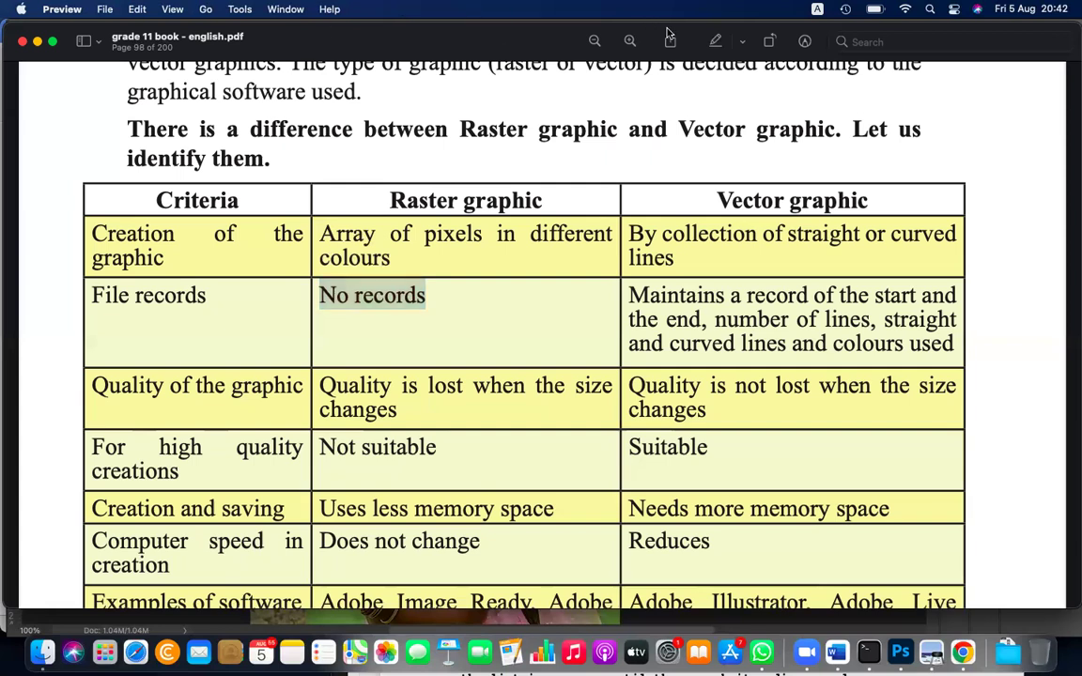
# Step: Add the note '(mathematically created graphic)' after 'lines' in the vector creation cell
pyautogui.click(368, 96)
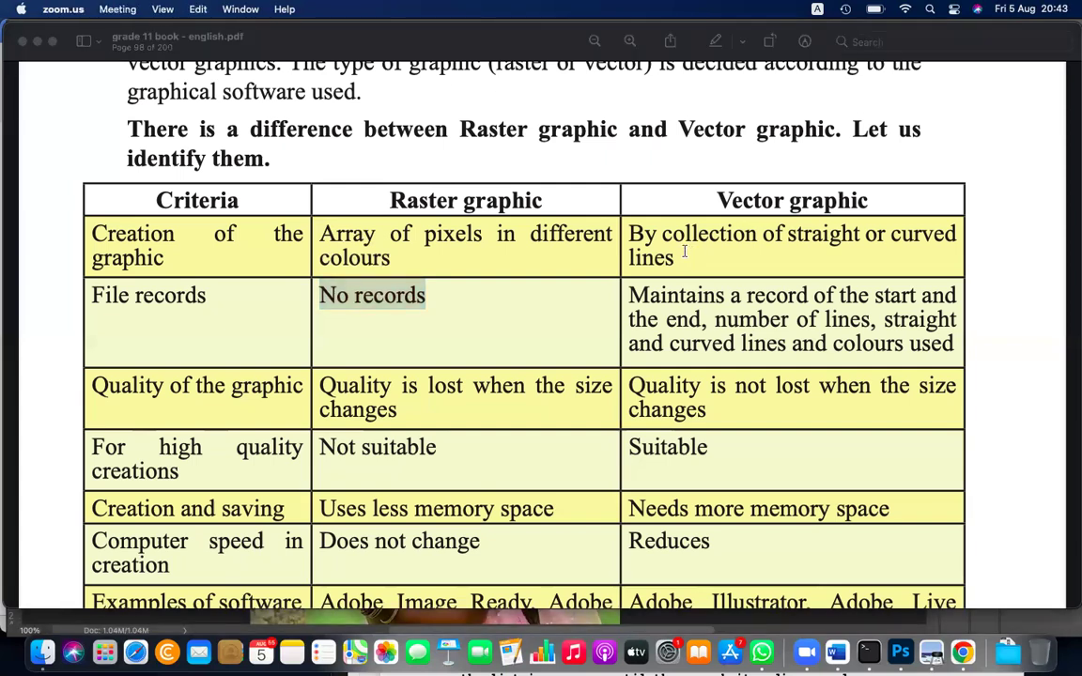
pyautogui.write('(mathematically created')
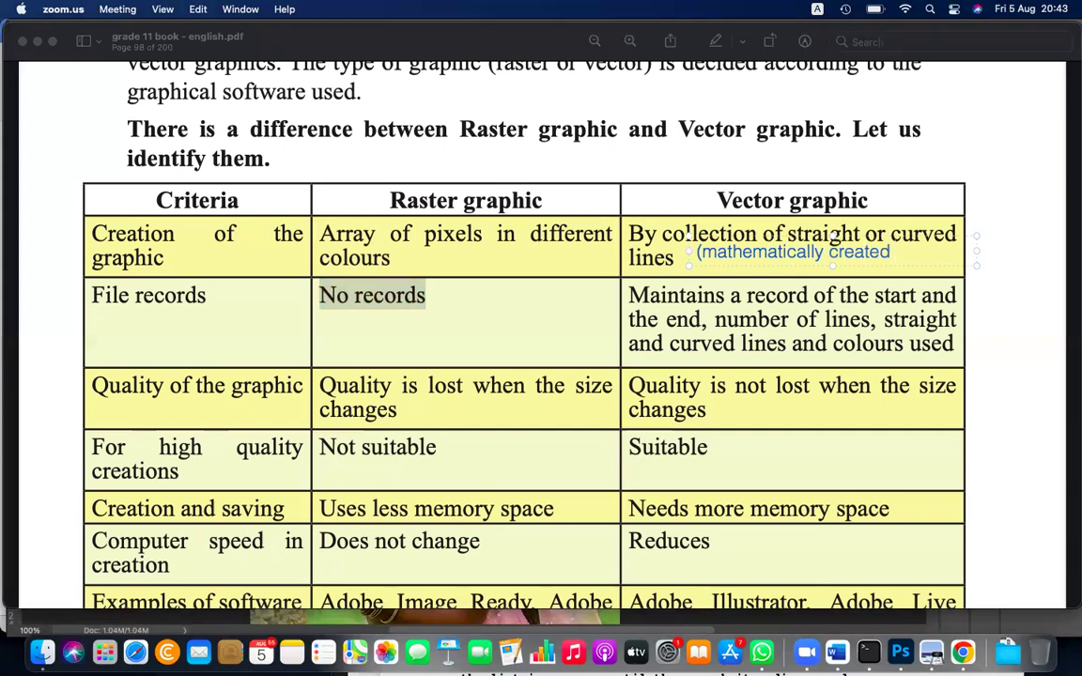
pyautogui.write(' graphic)')
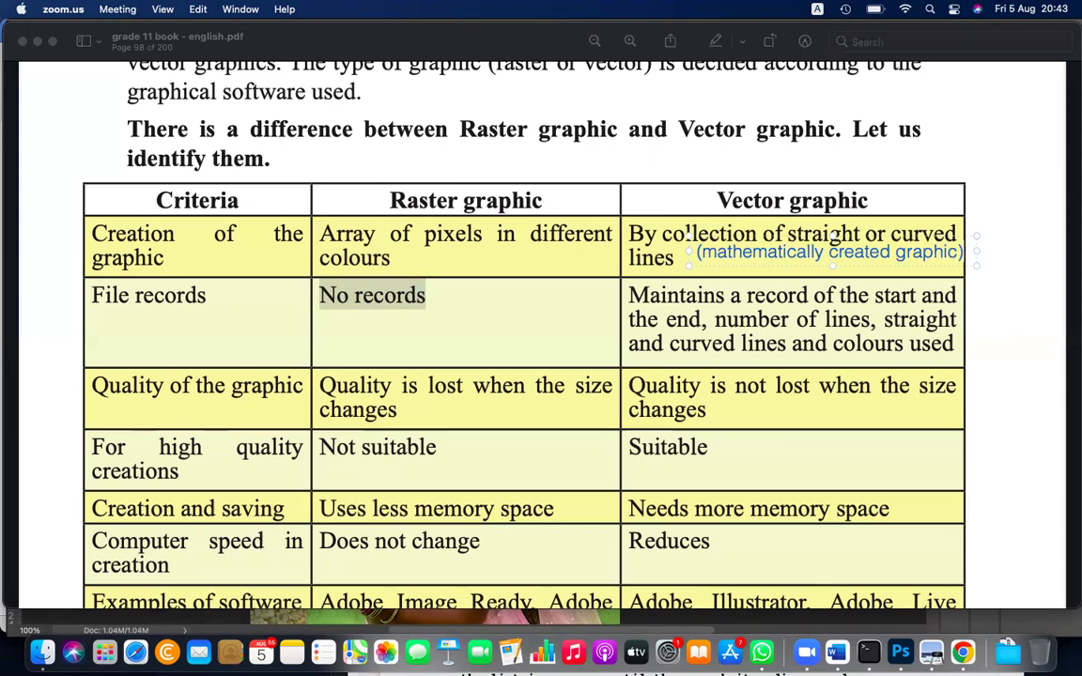
pyautogui.click(881, 216)
# Step: Discard an empty text note and highlight the raster column's 'Not suitable' entry
pyautogui.click(842, 297)
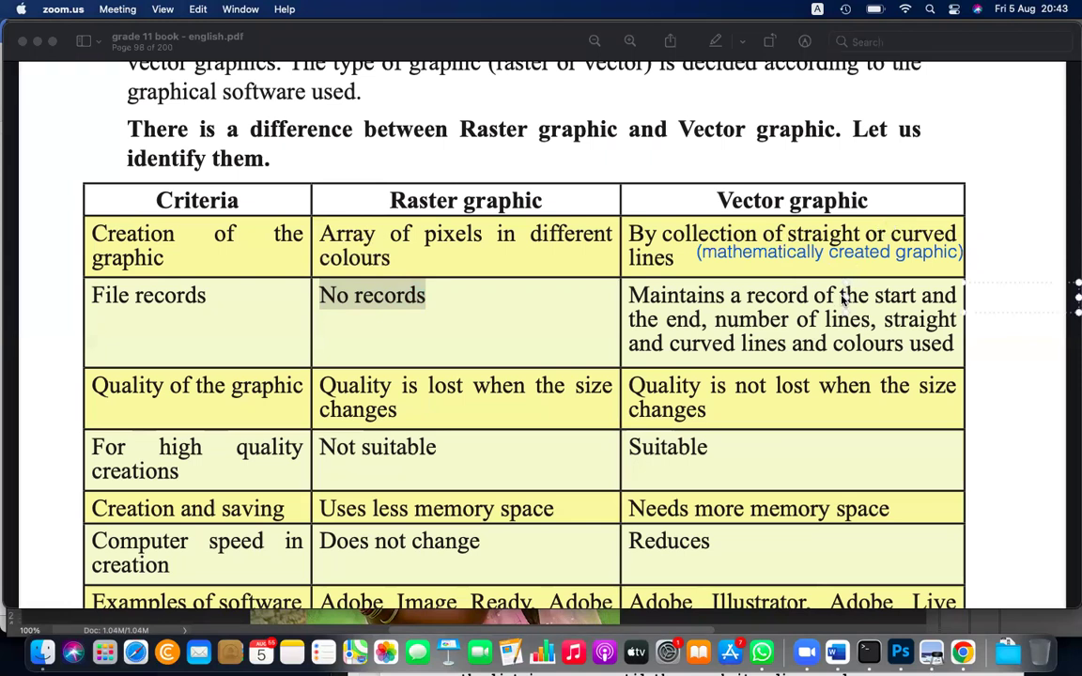
pyautogui.click(814, 342)
pyautogui.tripleClick(410, 441)
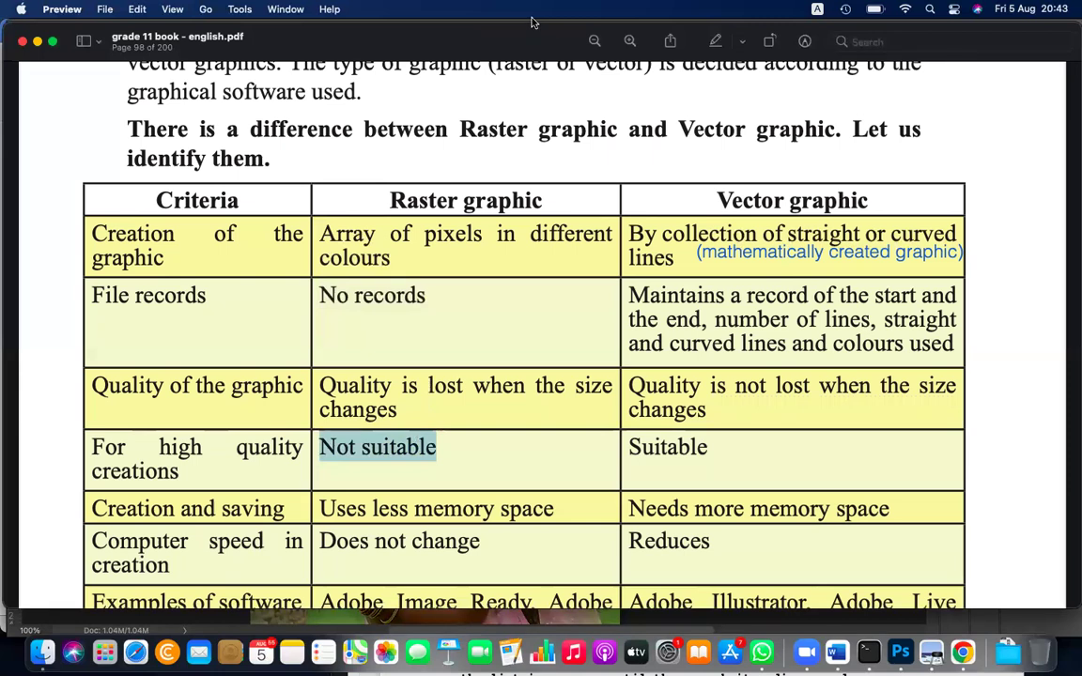
pyautogui.doubleClick(411, 413)
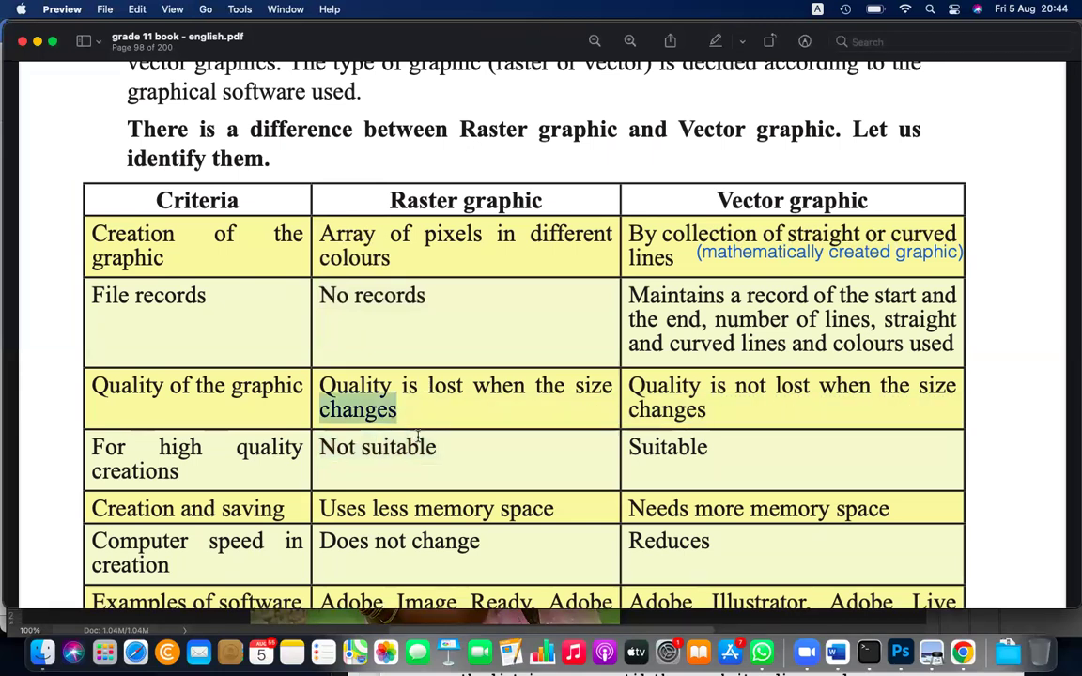
pyautogui.doubleClick(417, 438)
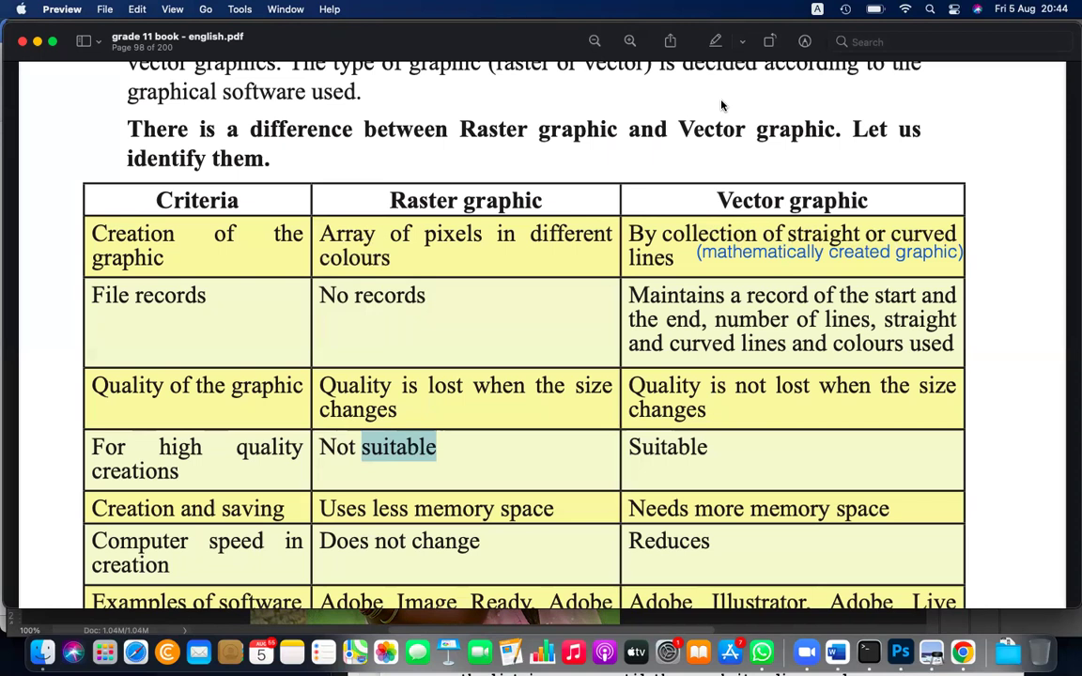
pyautogui.click(740, 511)
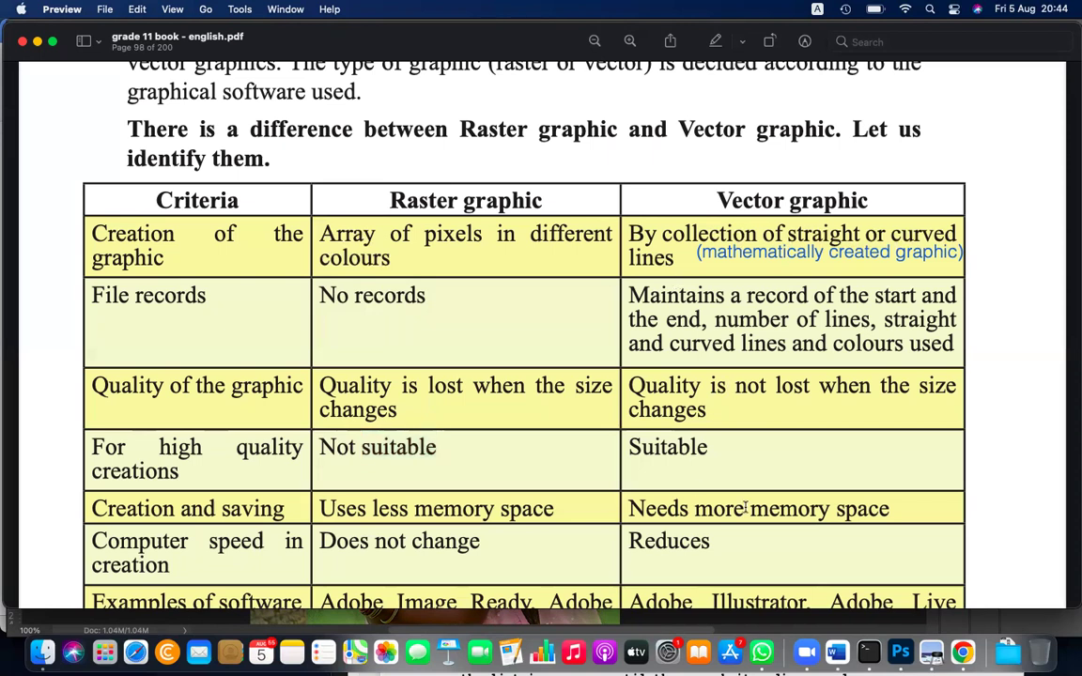
pyautogui.doubleClick(703, 545)
pyautogui.click(230, 547)
pyautogui.tripleClick(229, 547)
pyautogui.tripleClick(457, 543)
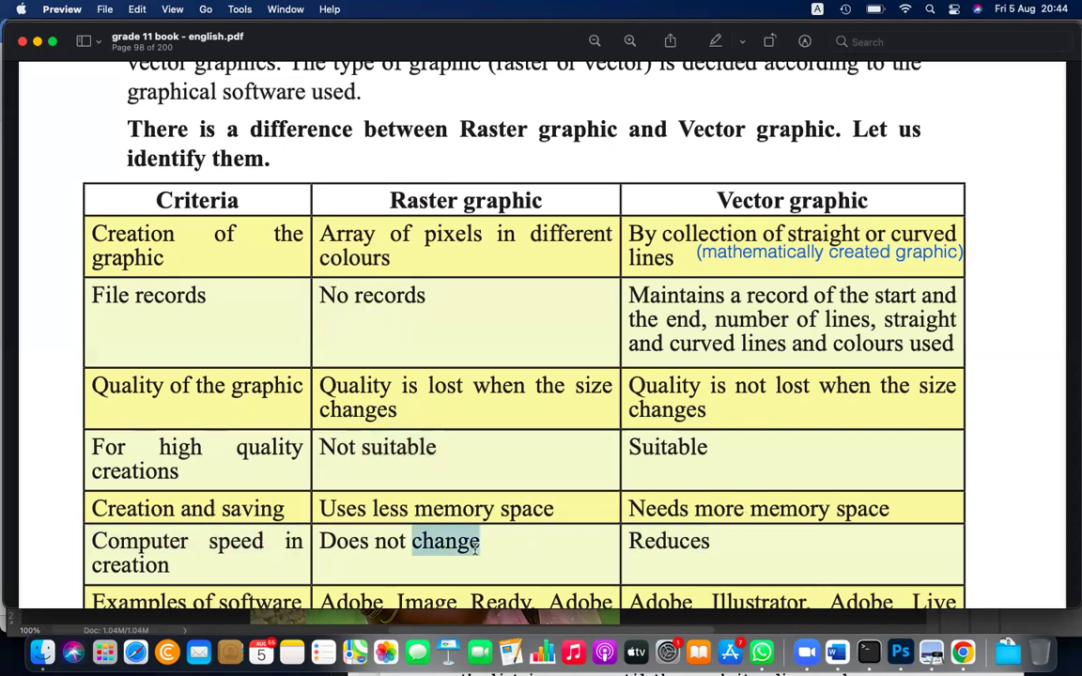
pyautogui.doubleClick(673, 544)
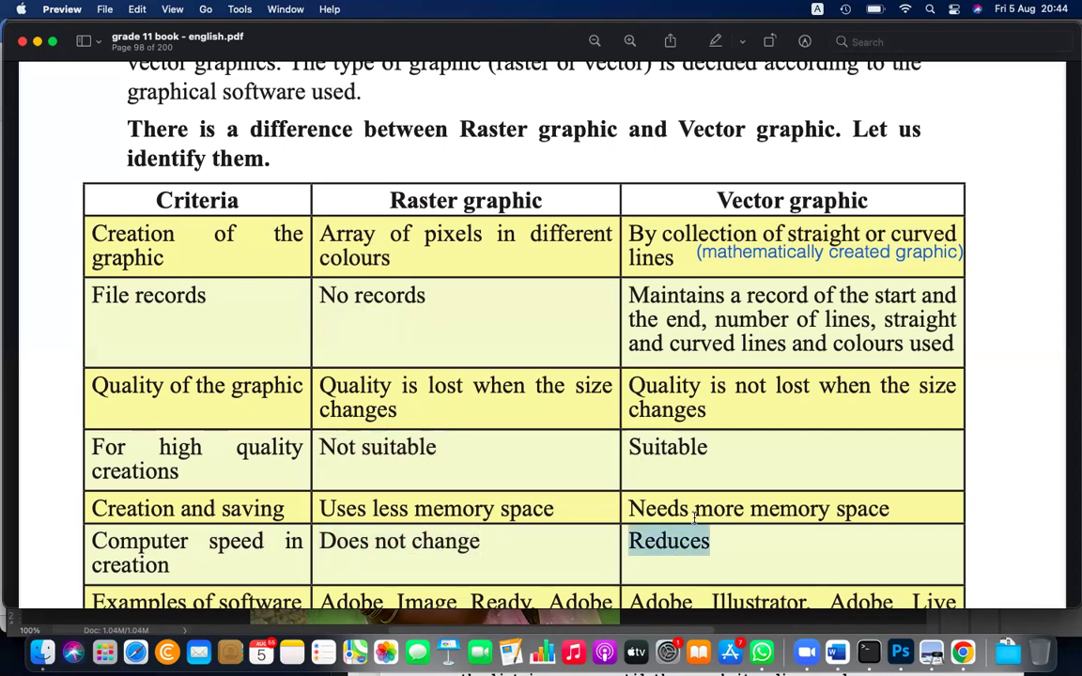
pyautogui.click(695, 514)
pyautogui.tripleClick(695, 514)
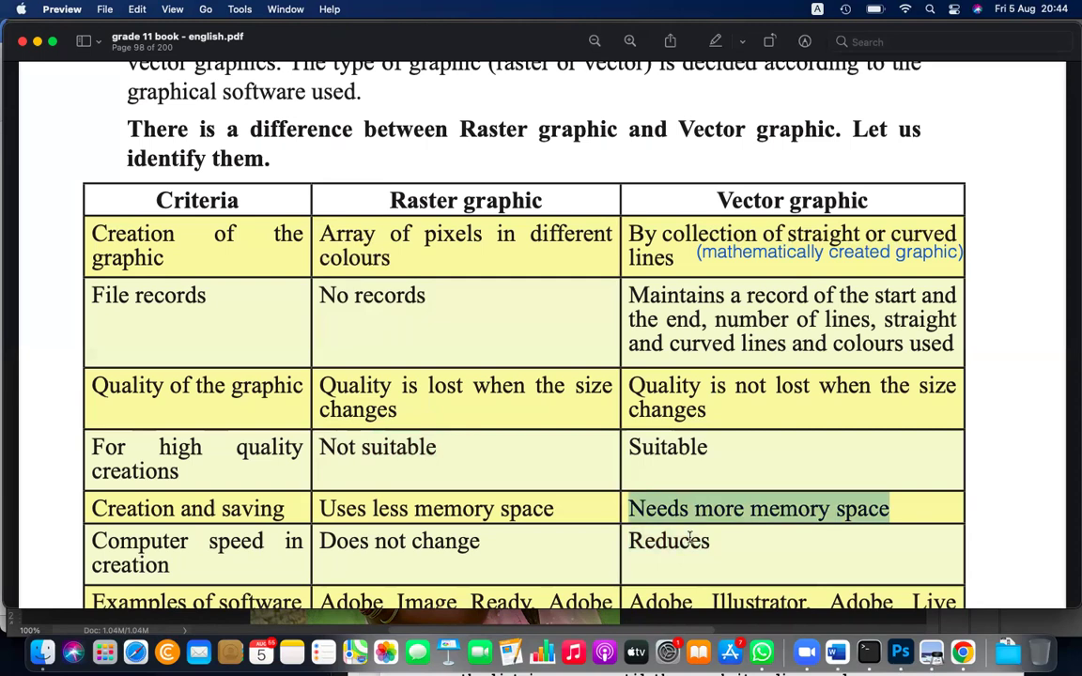
pyautogui.doubleClick(690, 540)
# Step: Scroll to the Examples of software row and highlight the whole vector software list
pyautogui.scroll(-3, 691, 540)
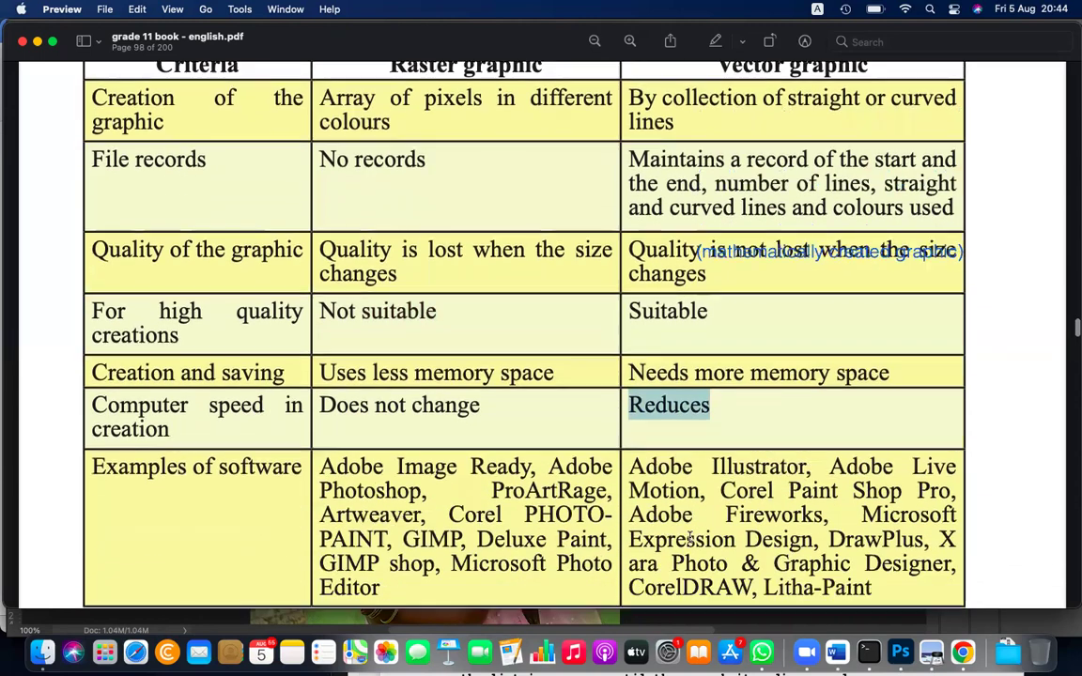
pyautogui.scroll(-2, 691, 540)
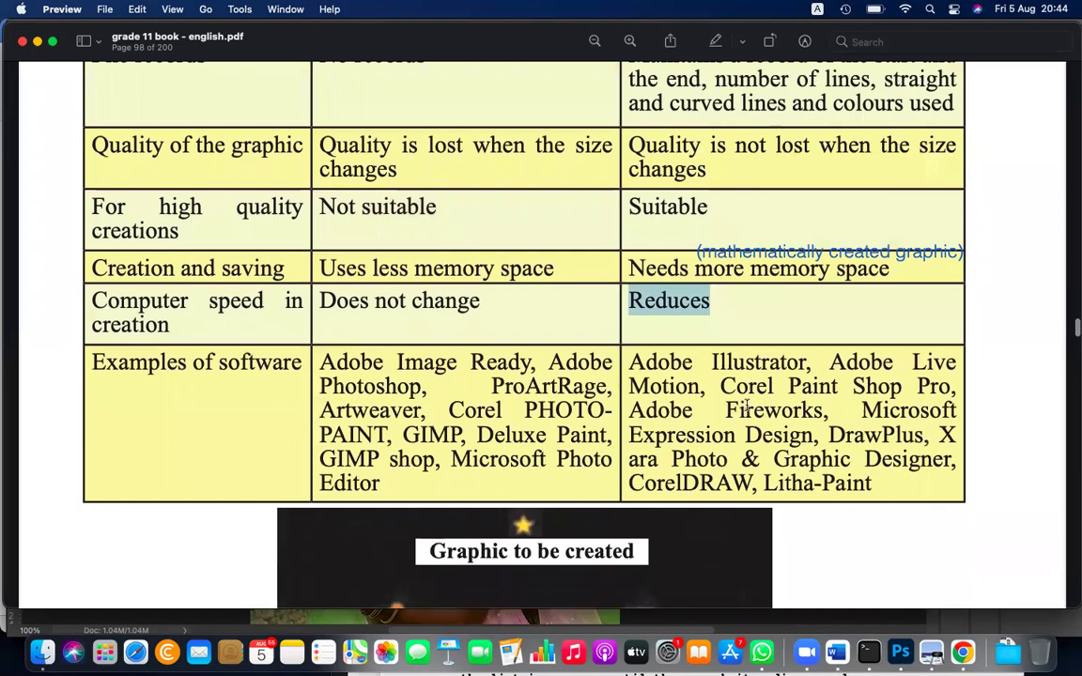
pyautogui.tripleClick(789, 362)
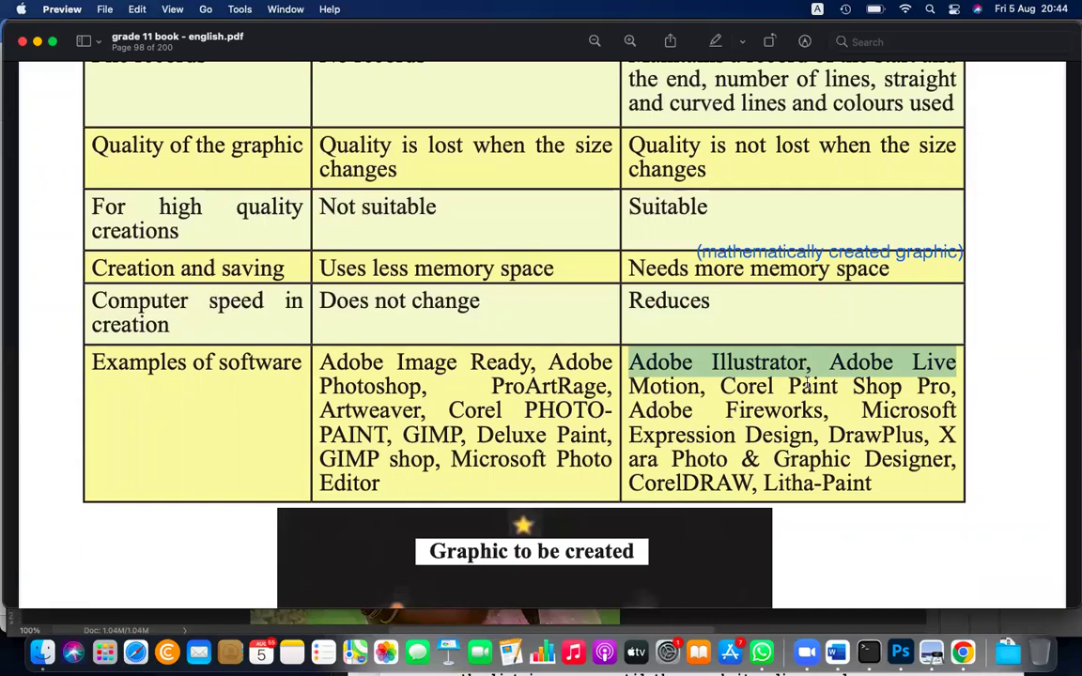
pyautogui.tripleClick(807, 386)
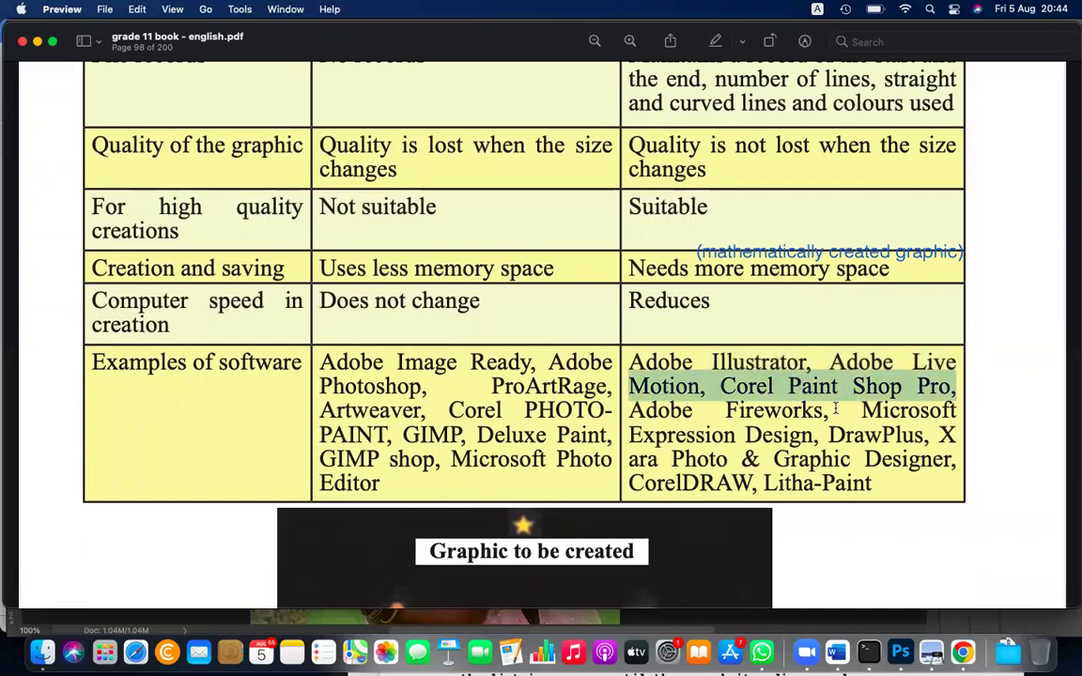
pyautogui.doubleClick(799, 428)
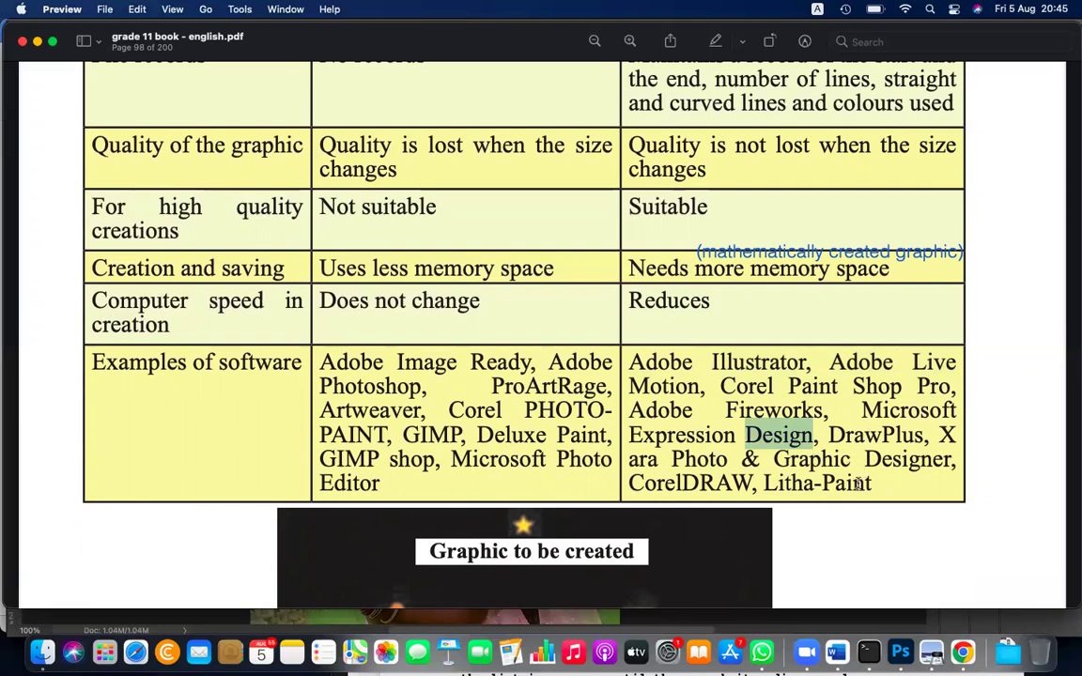
pyautogui.moveTo(874, 485)
pyautogui.mouseDown()
pyautogui.moveTo(702, 358)
pyautogui.moveTo(633, 358)
pyautogui.moveTo(635, 348)
pyautogui.mouseUp()
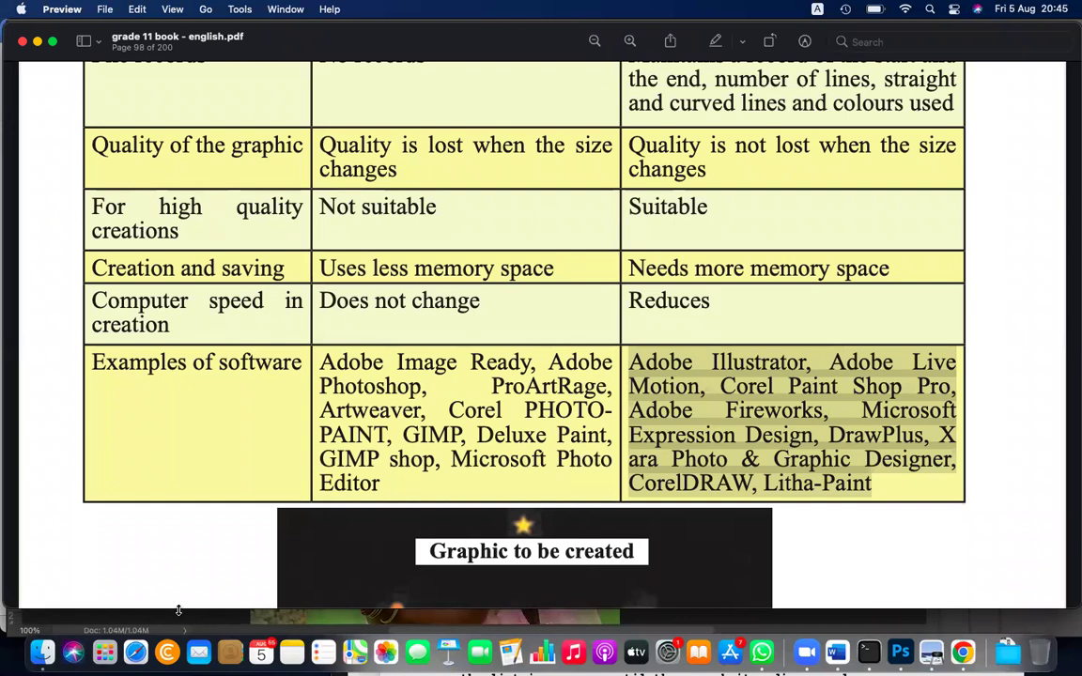
# Step: Search Launchpad for 'idl' and launch IDLE
pyautogui.click(105, 652)
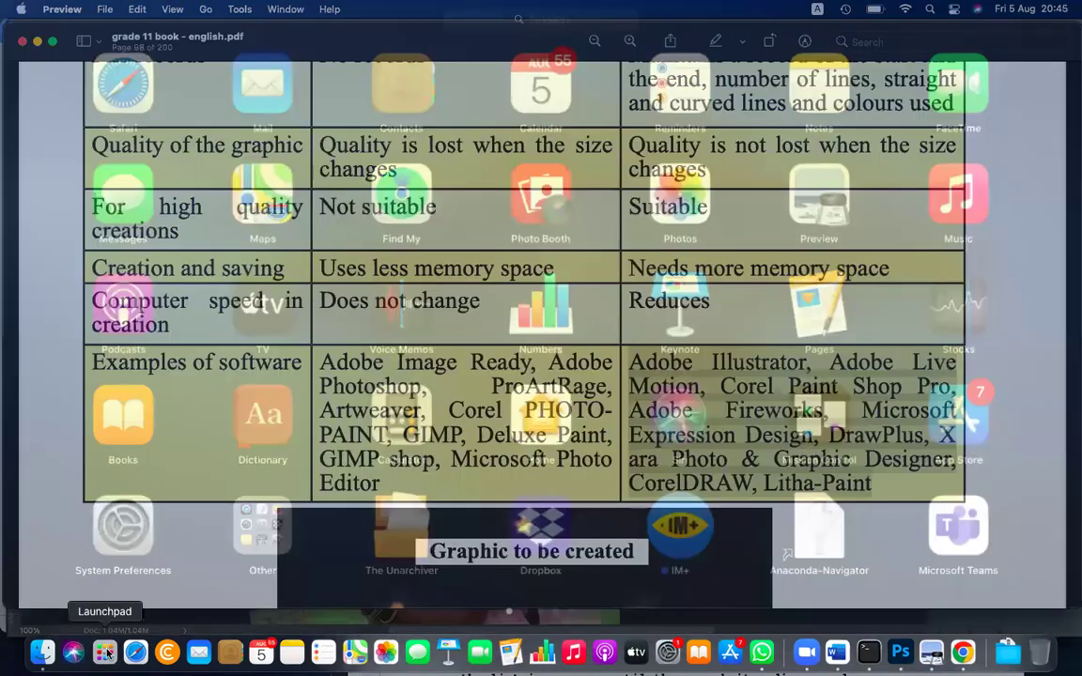
pyautogui.write('py')
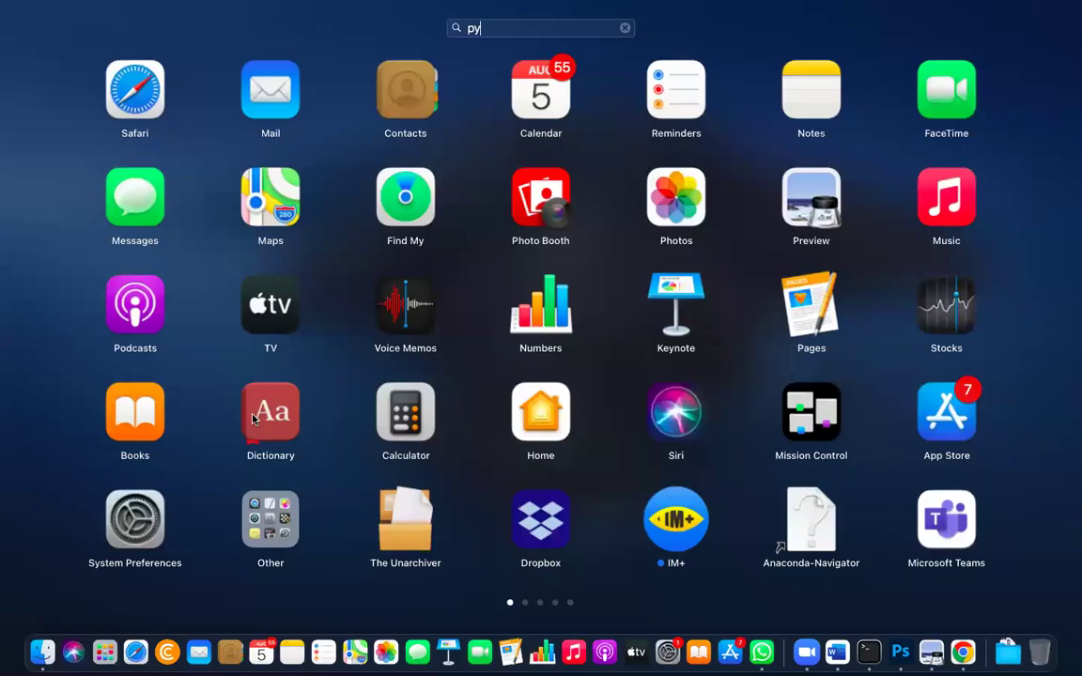
pyautogui.press('BackSpace')
pyautogui.press('BackSpace')
pyautogui.write('idl')
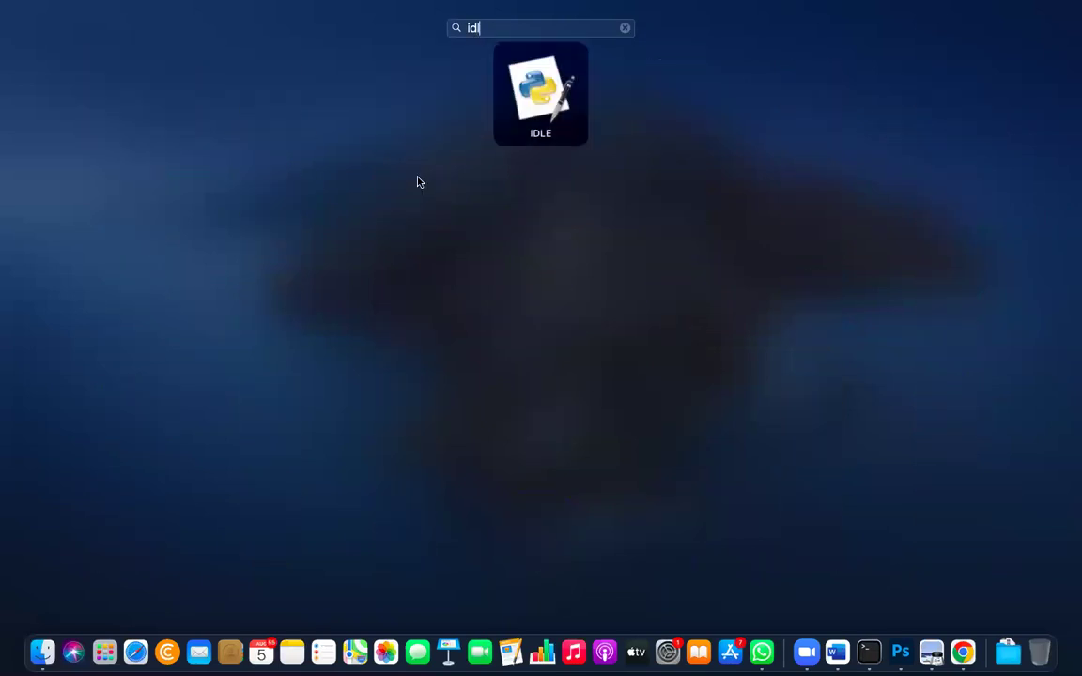
pyautogui.click(533, 75)
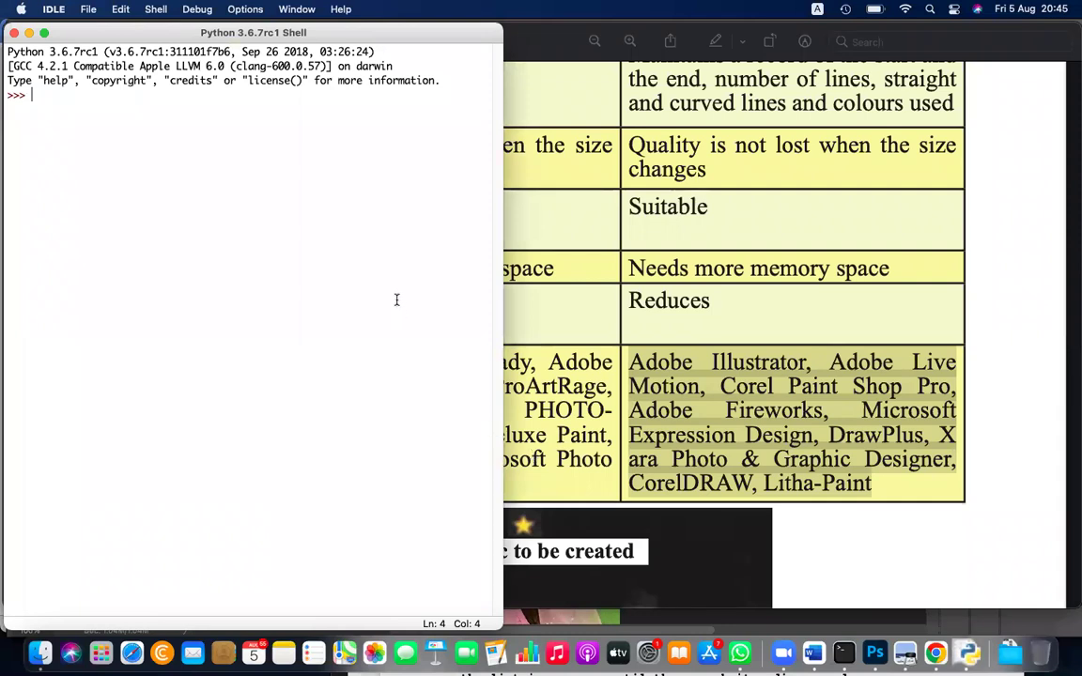
# Step: Move the Shell window aside and create a new script file in IDLE
pyautogui.moveTo(160, 32); pyautogui.dragTo(230, 288)
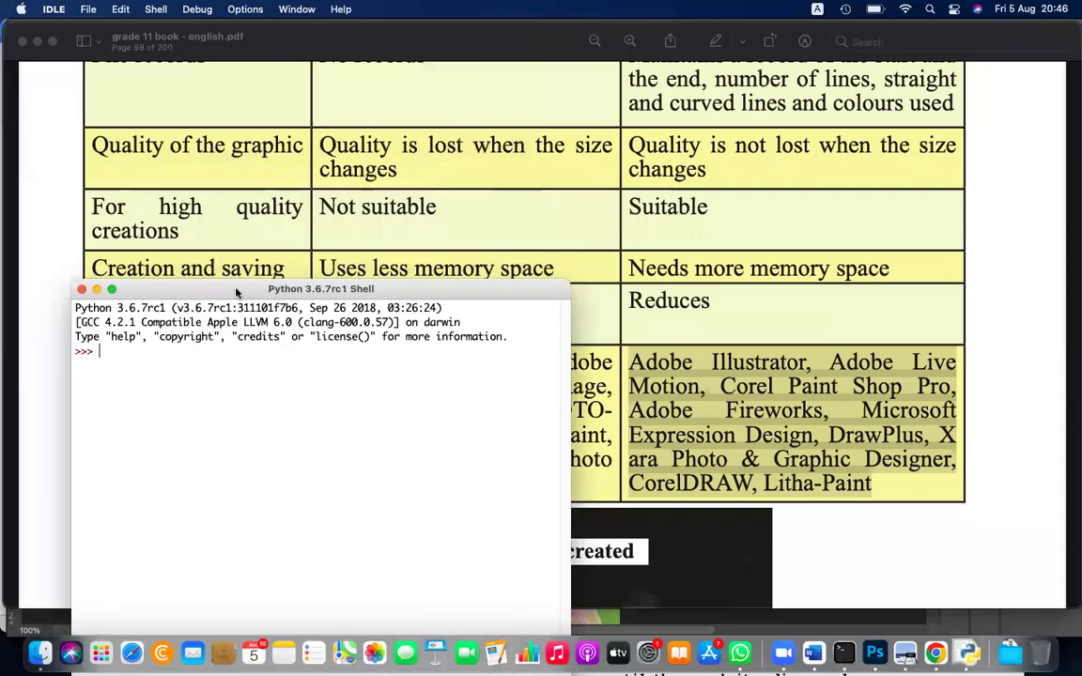
pyautogui.click(88, 9)
pyautogui.click(95, 29)
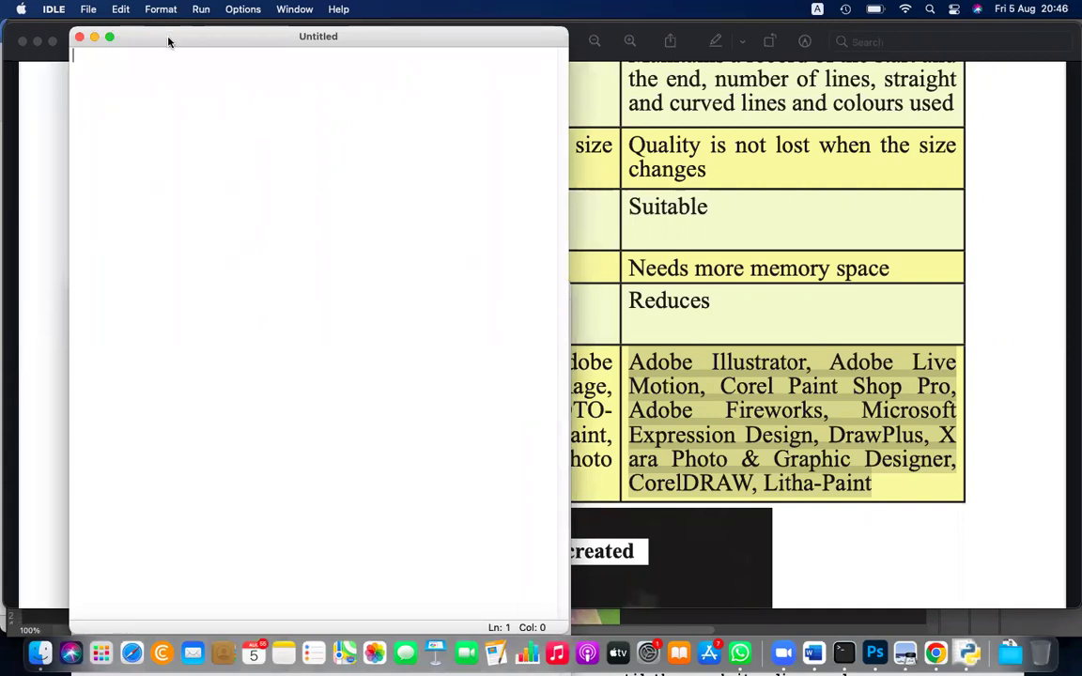
pyautogui.moveTo(169, 39); pyautogui.dragTo(191, 131)
pyautogui.moveTo(238, 297); pyautogui.dragTo(239, 297)
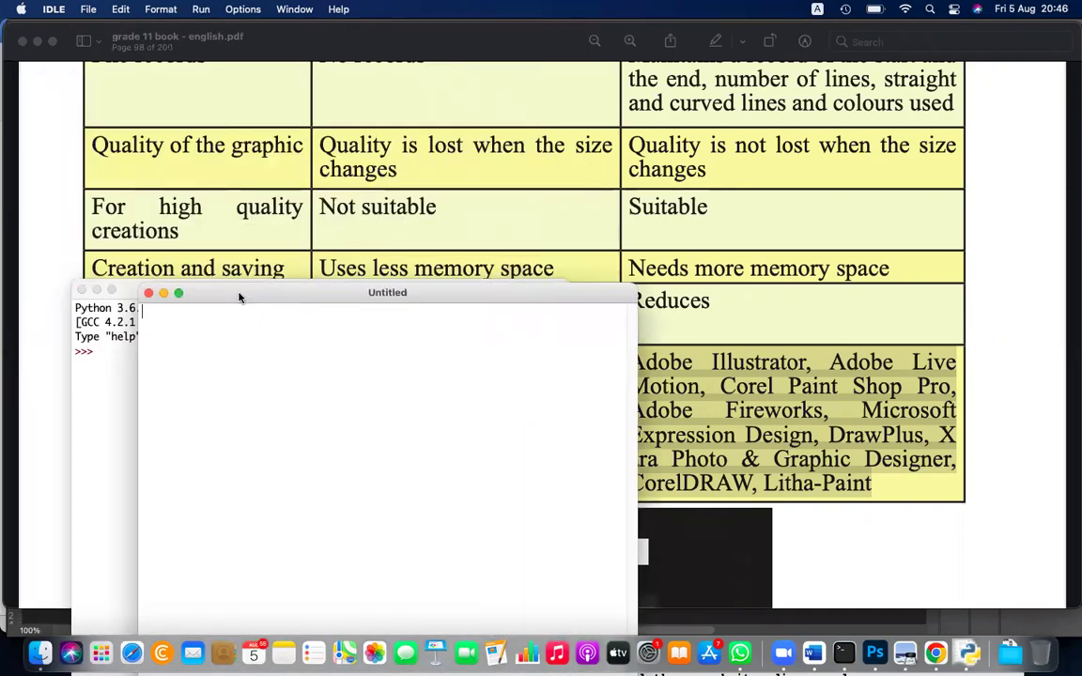
# Step: Write the lines import turtle, t=turtle.Turtle() and for k in range(3):
pyautogui.write('import turtle')
pyautogui.press('Return')
pyautogui.write('t')
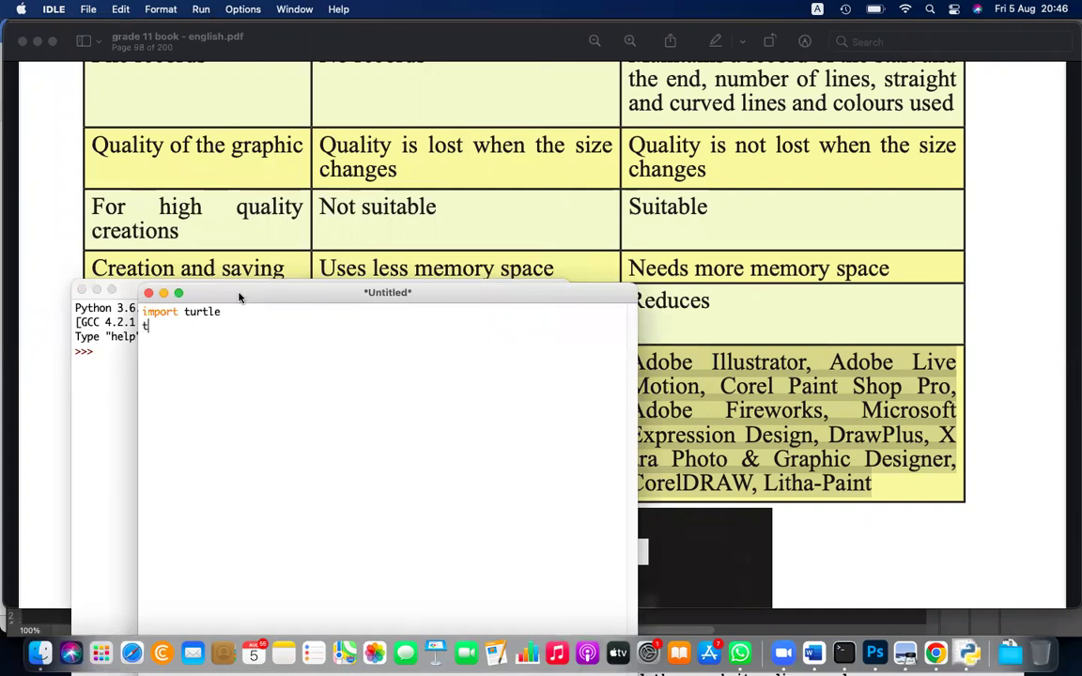
pyautogui.write('=turtle.Turtle()')
pyautogui.press('Return')
pyautogui.write('for')
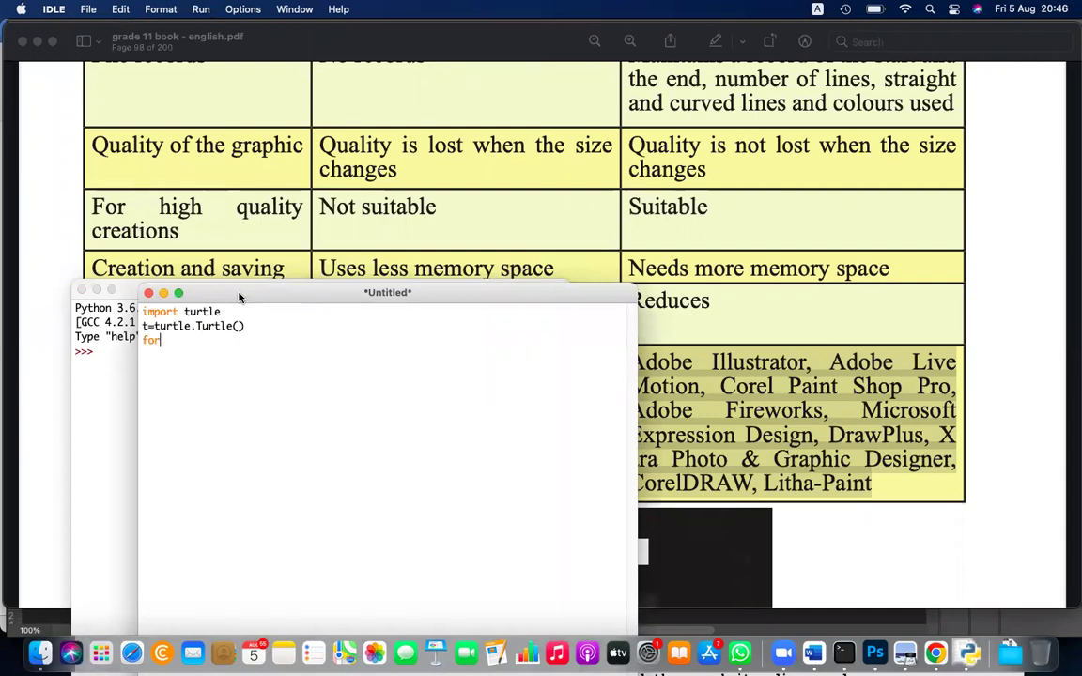
pyautogui.write(' k in ')
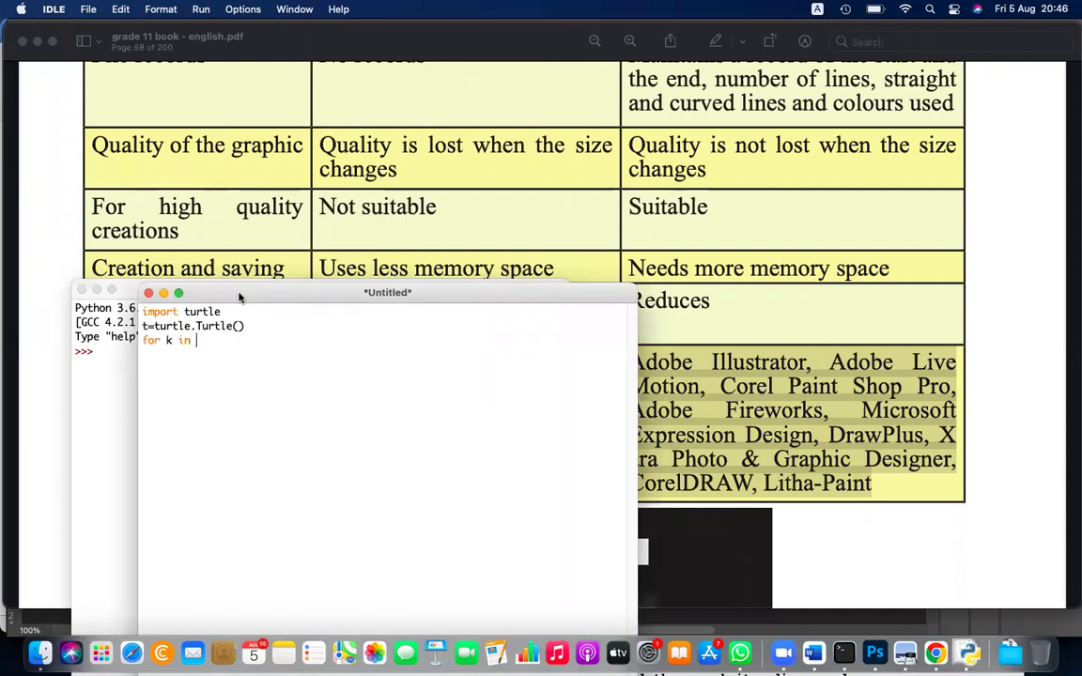
pyautogui.write('range(3')
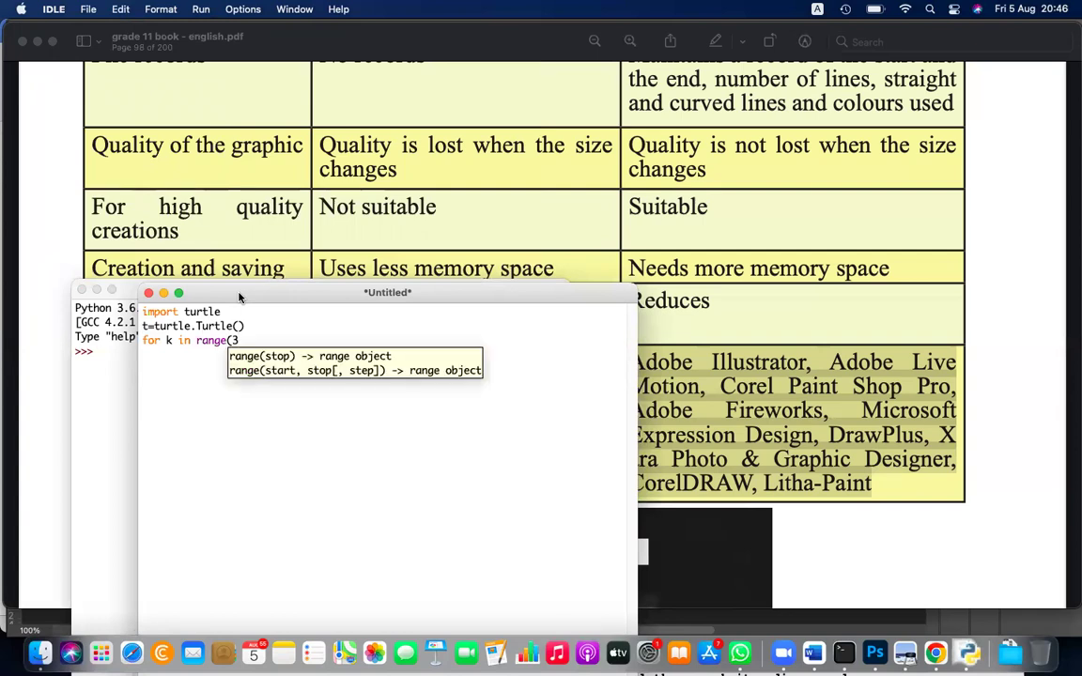
pyautogui.write('):')
pyautogui.press('Return')
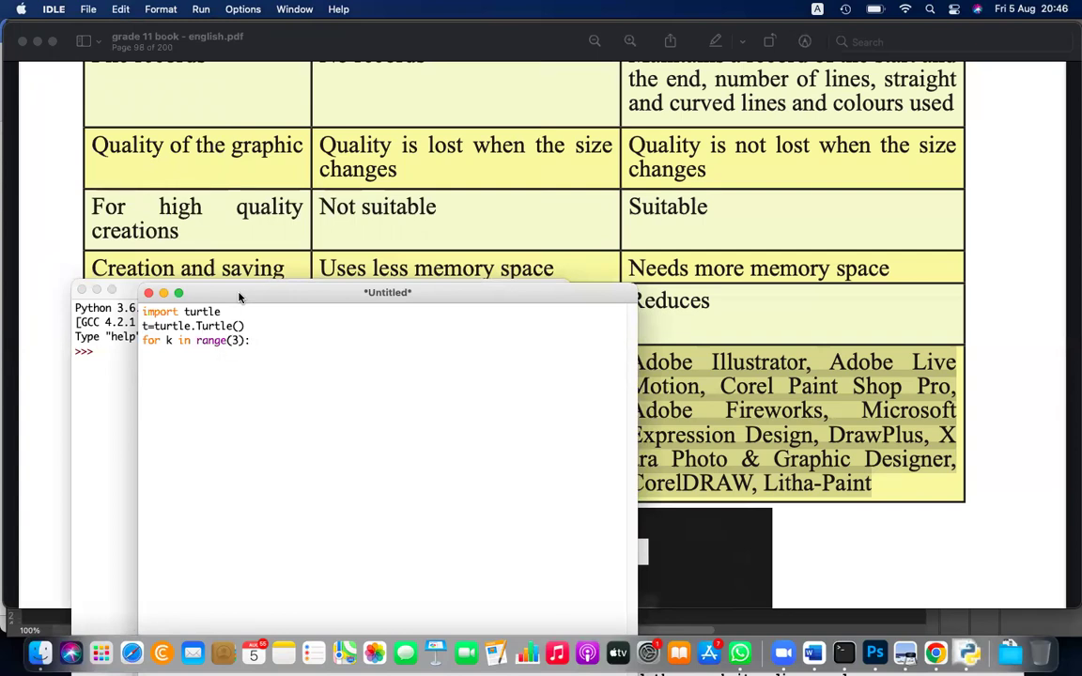
# Step: Fill the loop body with t.forward(150) and t.left(120)
pyautogui.write('t.forw')
pyautogui.press('BackSpace')
pyautogui.write('rward()')
pyautogui.press('Left')
pyautogui.write('150')
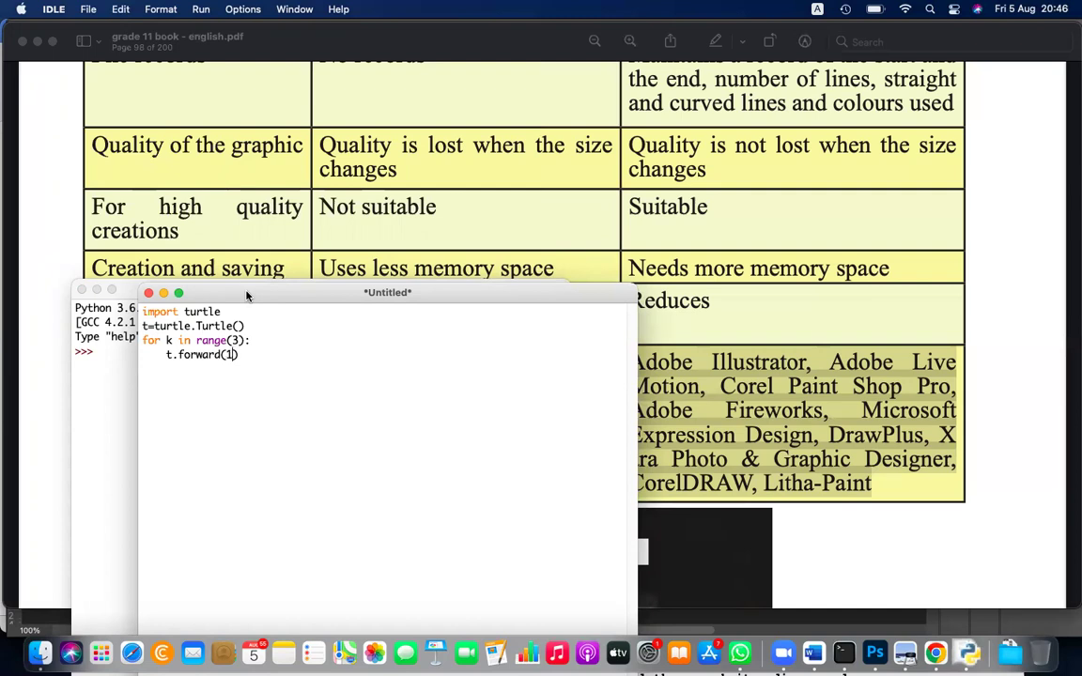
pyautogui.press('Up')
pyautogui.press('Up')
pyautogui.press('Up')
pyautogui.press('Right')
pyautogui.press('Right')
pyautogui.press('Down')
pyautogui.press('Down')
pyautogui.press('End')
pyautogui.press('Return')
pyautogui.write('t.f')
pyautogui.press('BackSpace')
pyautogui.write('left(!20)')
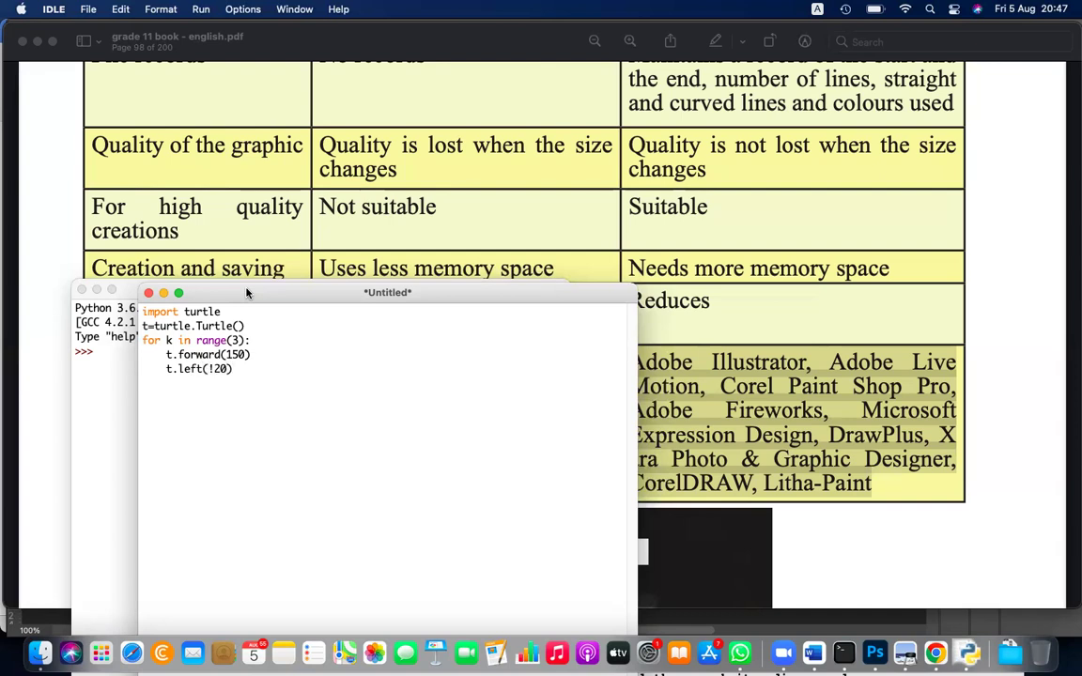
pyautogui.press('Left')
pyautogui.press('BackSpace')
pyautogui.write('1')
# Step: Save the script as adhjh.py
pyautogui.press('super+s')
pyautogui.write('adhjh')
pyautogui.press('Return')
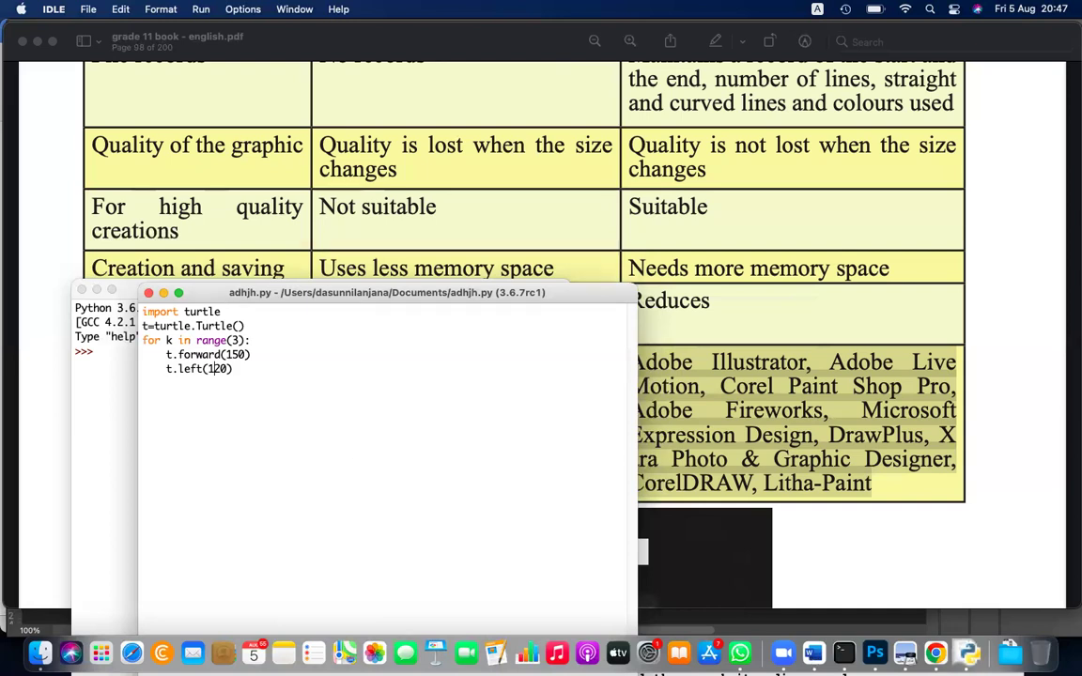
# Step: Run adhjh.py as a module to draw the triangle in Turtle Graphics
pyautogui.click(202, 11)
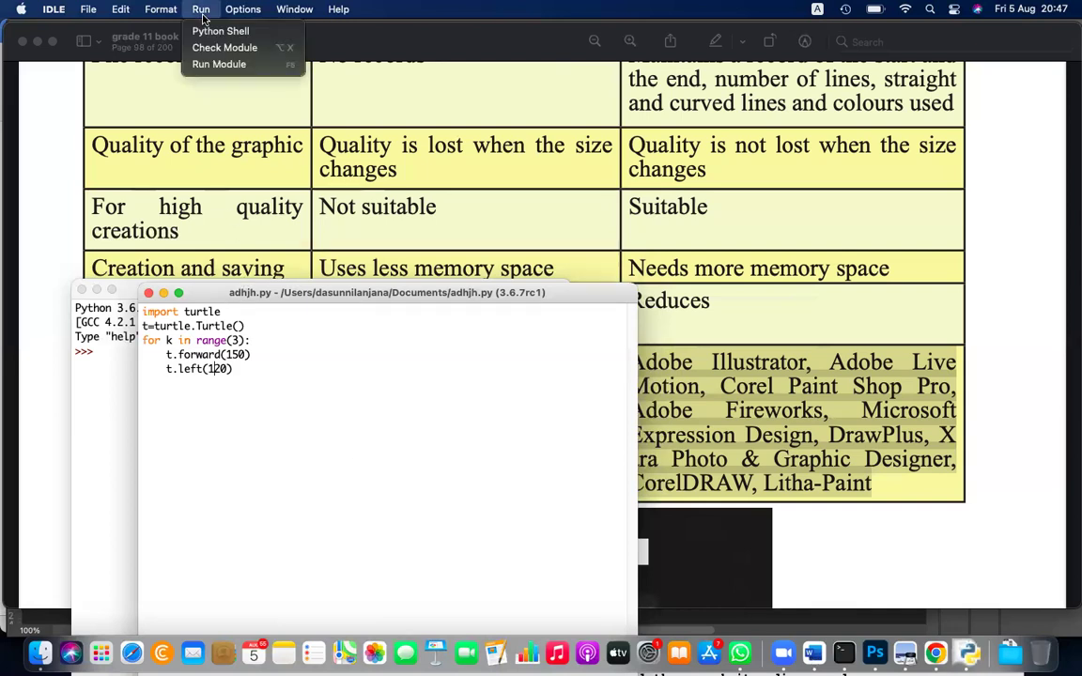
pyautogui.click(214, 64)
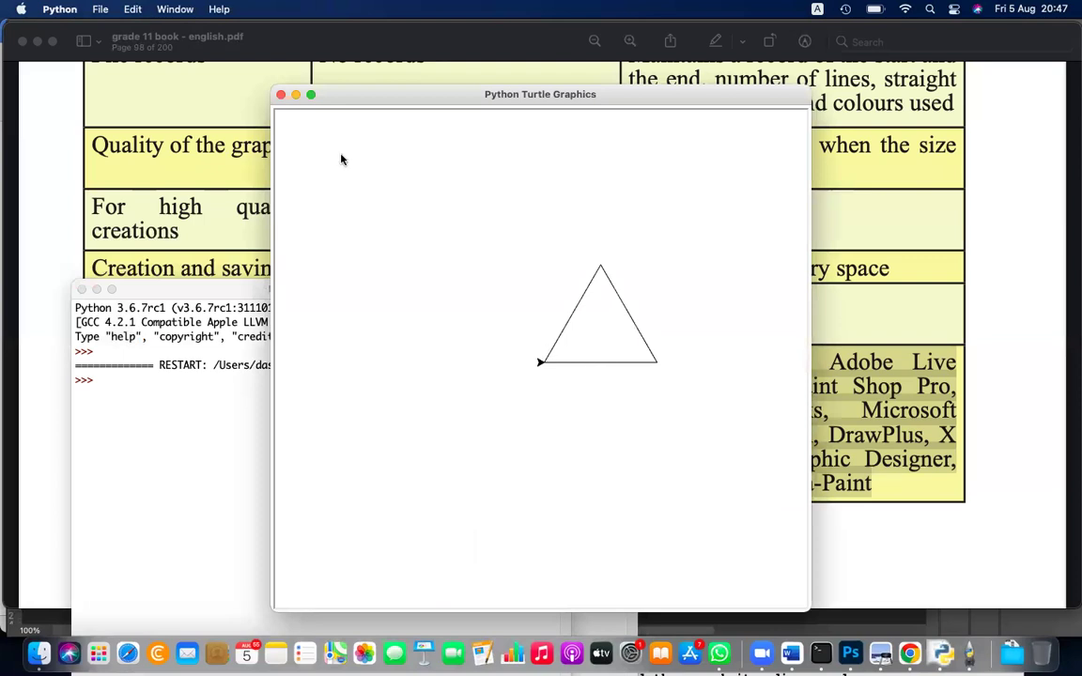
# Step: Close the drawing and shell, then add t.speed(10) on a new line inside the loop
pyautogui.click(280, 95)
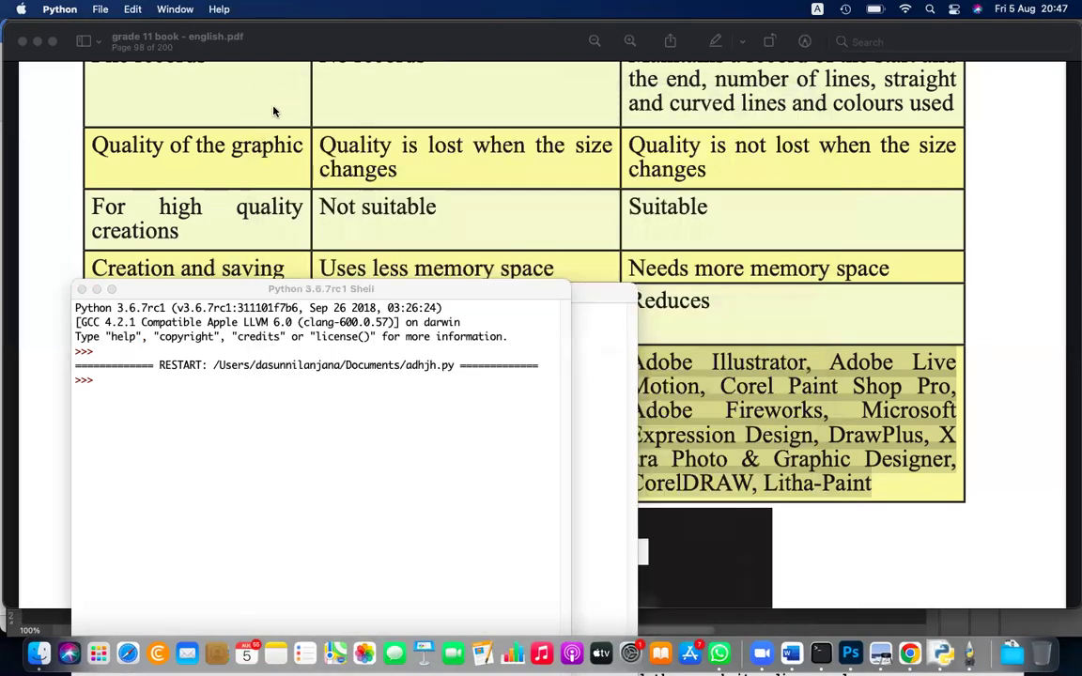
pyautogui.click(82, 290)
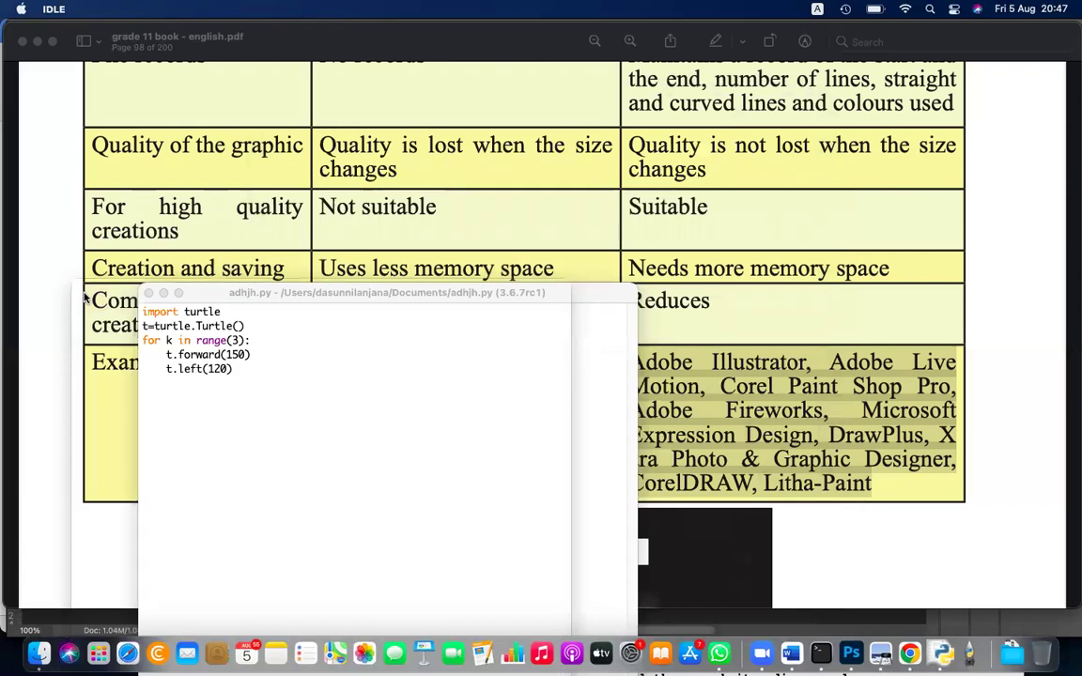
pyautogui.click(266, 346)
pyautogui.press('Return')
pyautogui.write('t.spee')
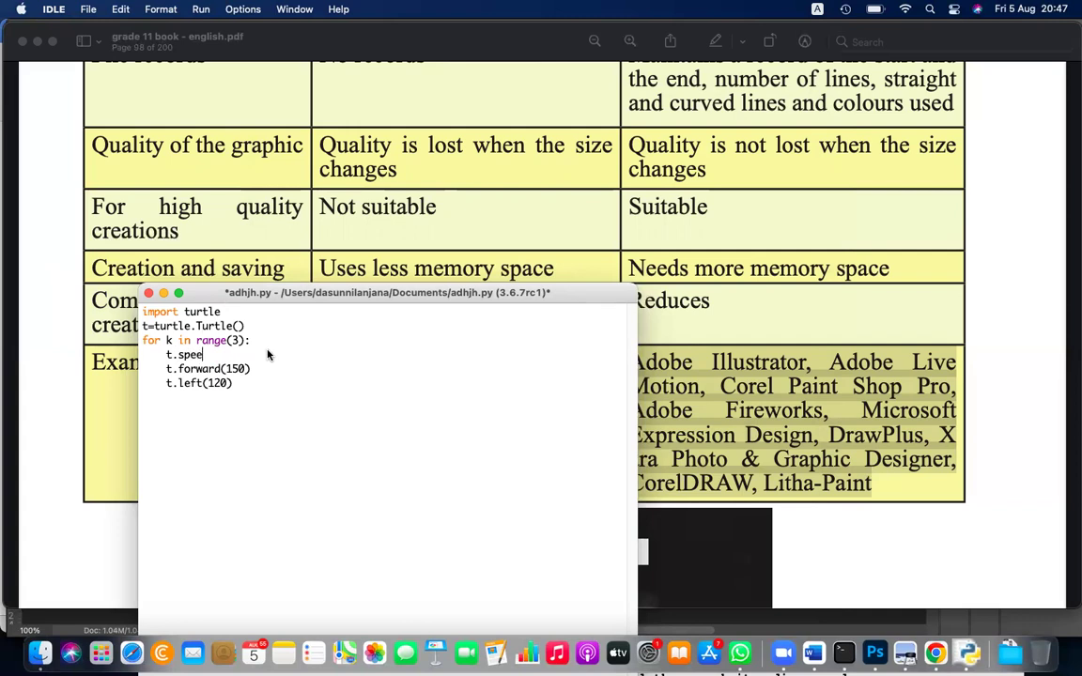
pyautogui.write('d(10)')
# Step: Save adhjh.py and rerun it to redraw the triangle, then close the drawing window
pyautogui.click(192, 11)
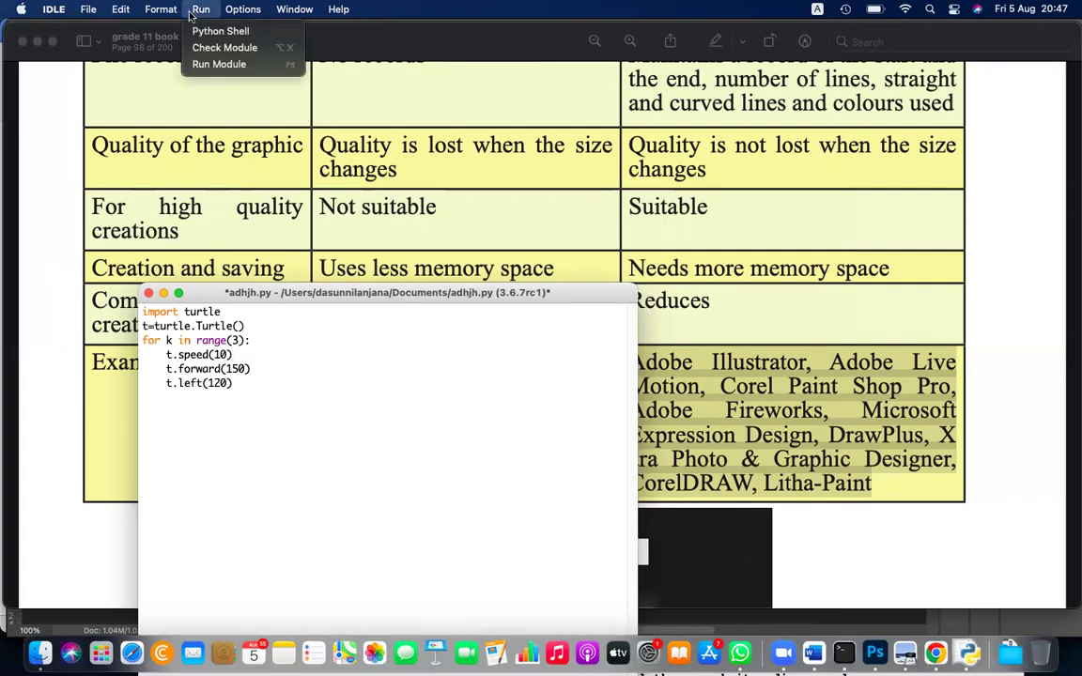
pyautogui.click(211, 63)
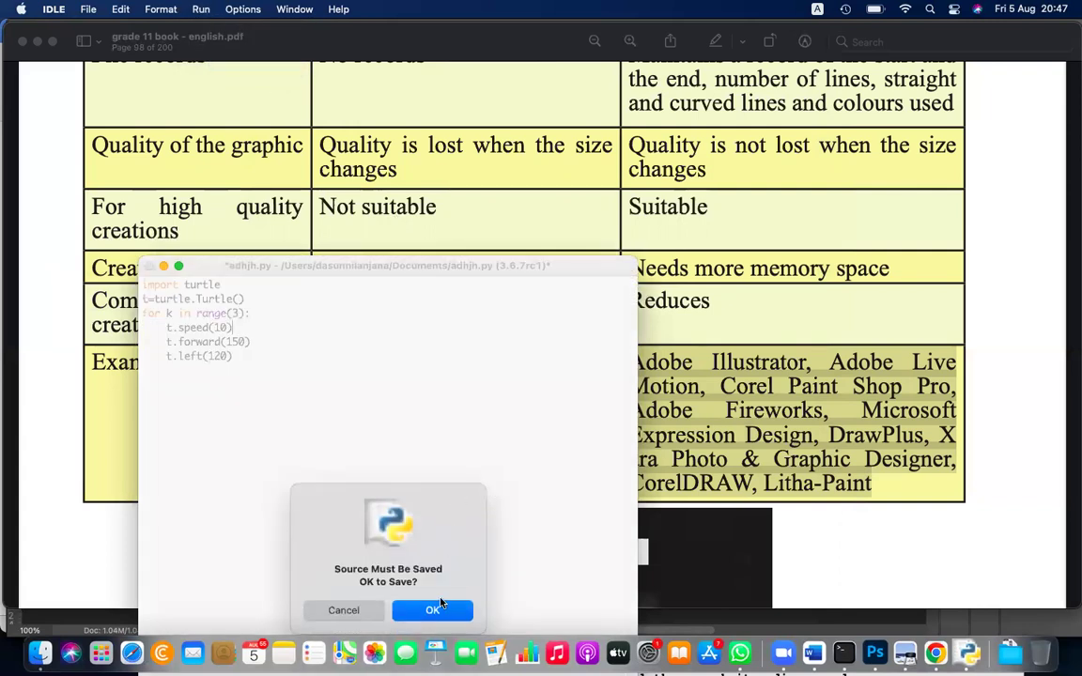
pyautogui.click(442, 610)
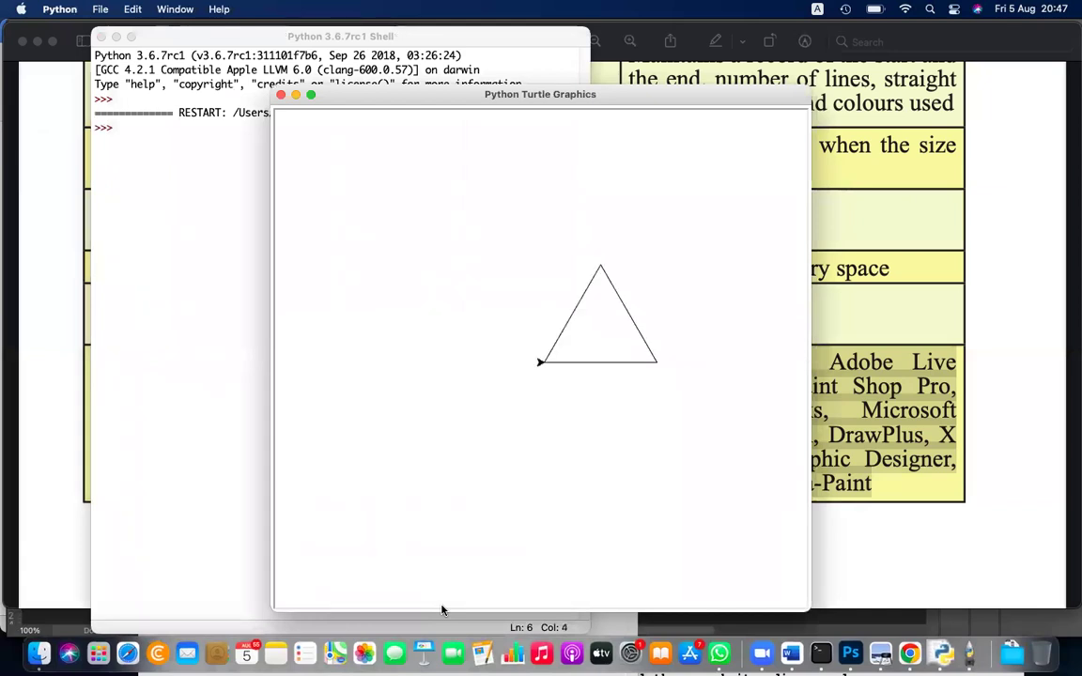
pyautogui.click(280, 97)
# Step: Add an outer 'for j in range(72):' loop after the Turtle creation line
pyautogui.click(101, 37)
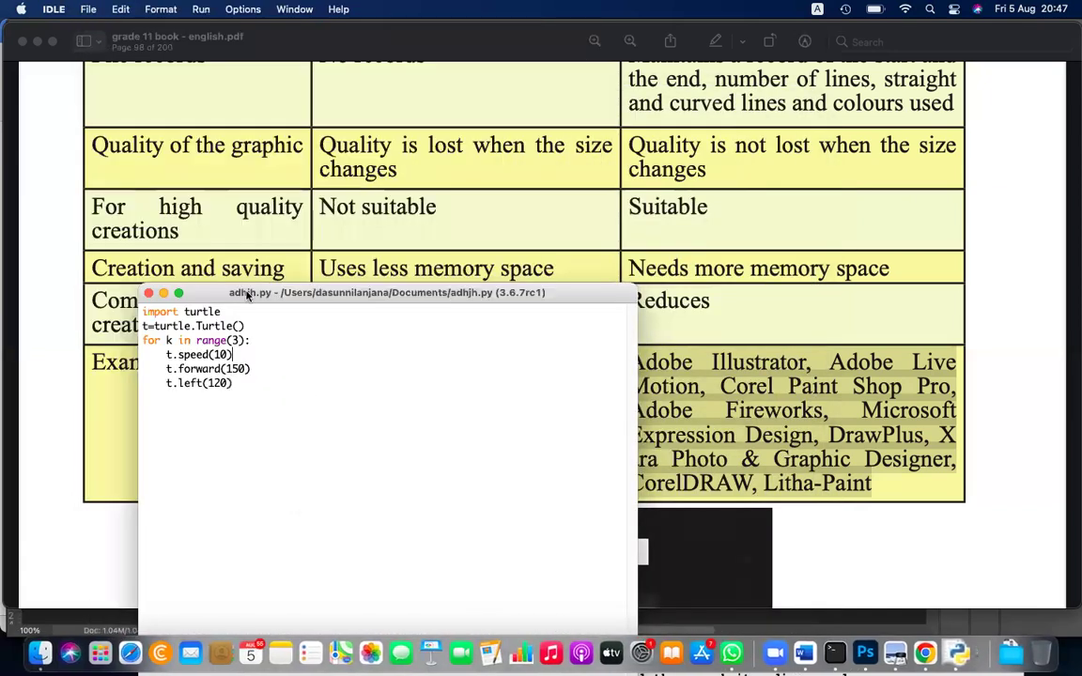
pyautogui.click(265, 322)
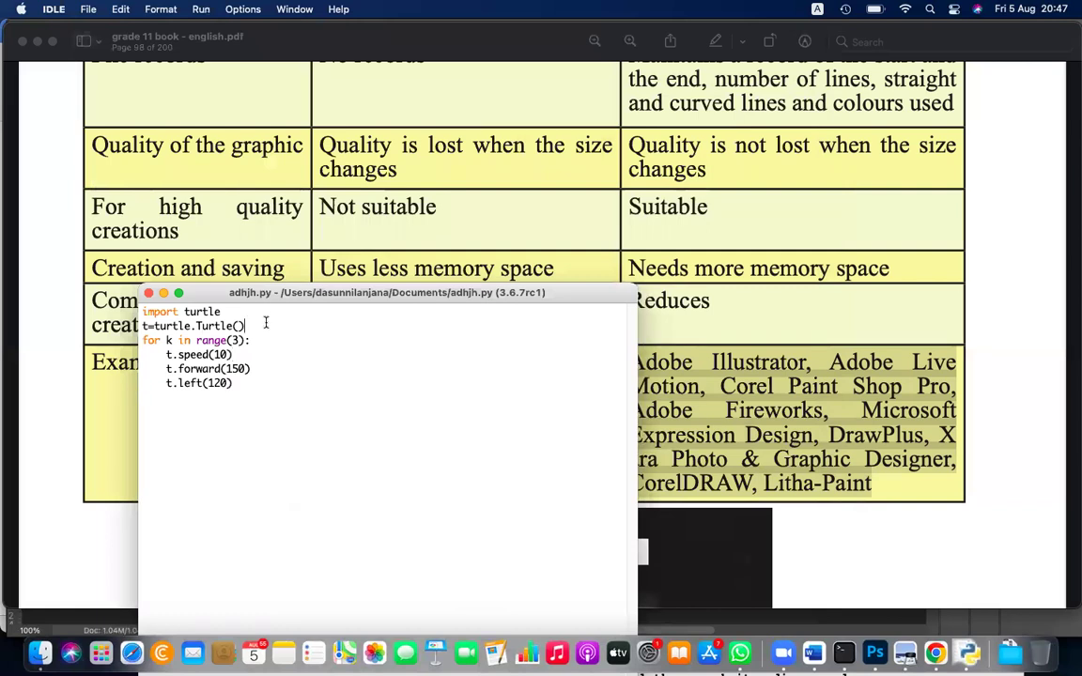
pyautogui.press('Return')
pyautogui.write('for j in range(')
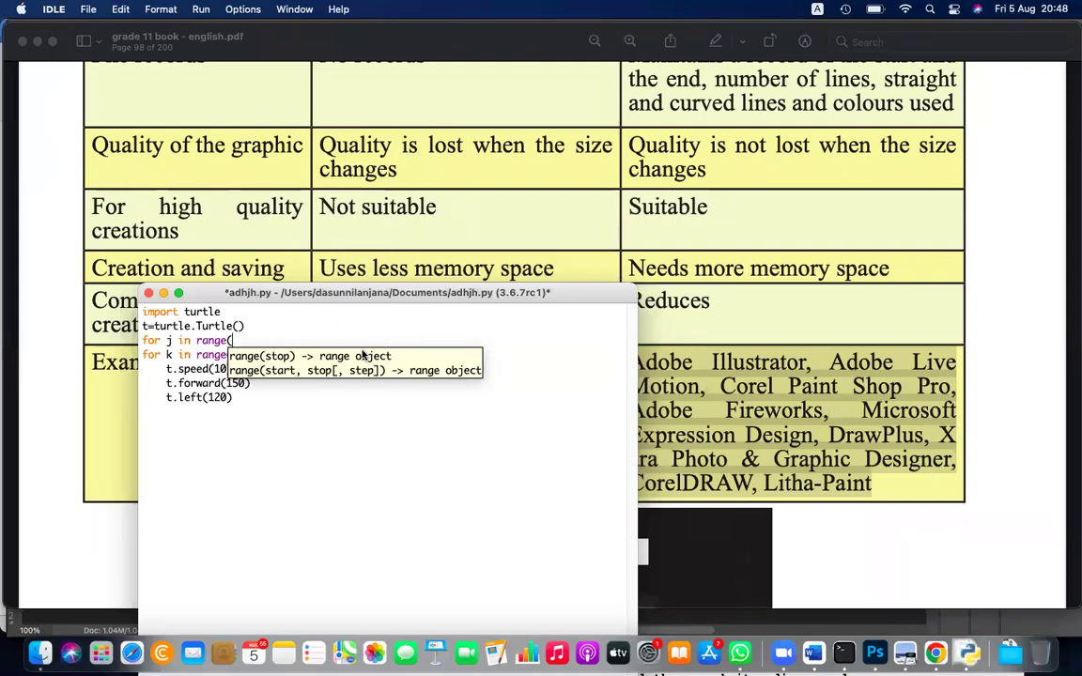
pyautogui.write('3')
pyautogui.press('BackSpace')
pyautogui.write('72):')
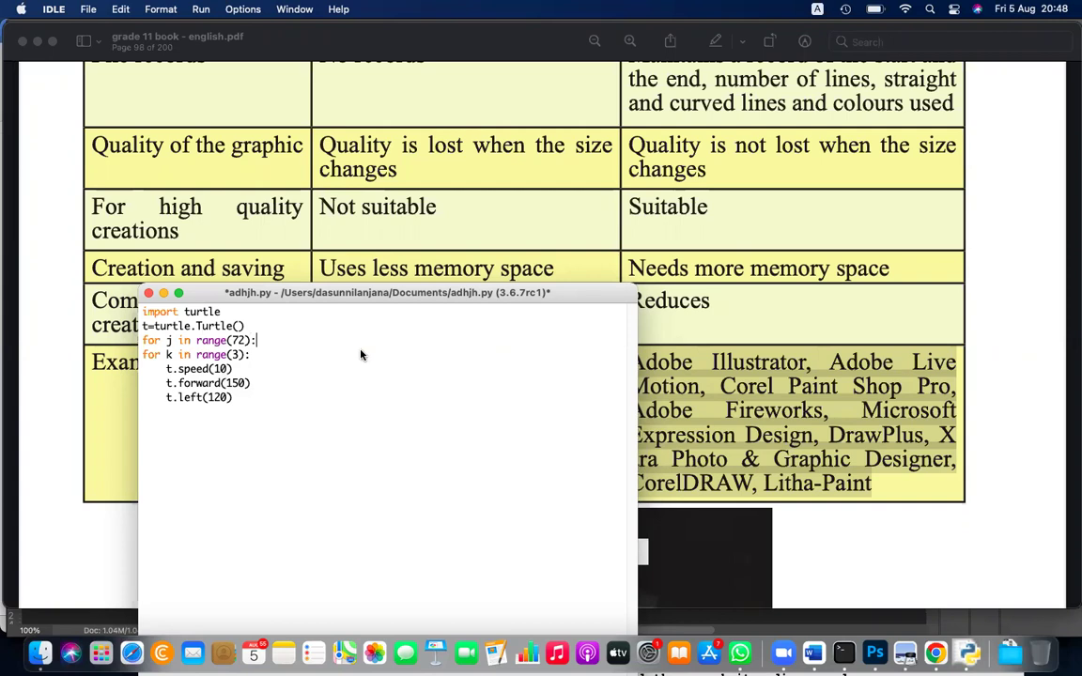
# Step: Indent the triangle loop under the outer loop and add t.right(5) after it
pyautogui.moveTo(234, 398); pyautogui.dragTo(132, 360)
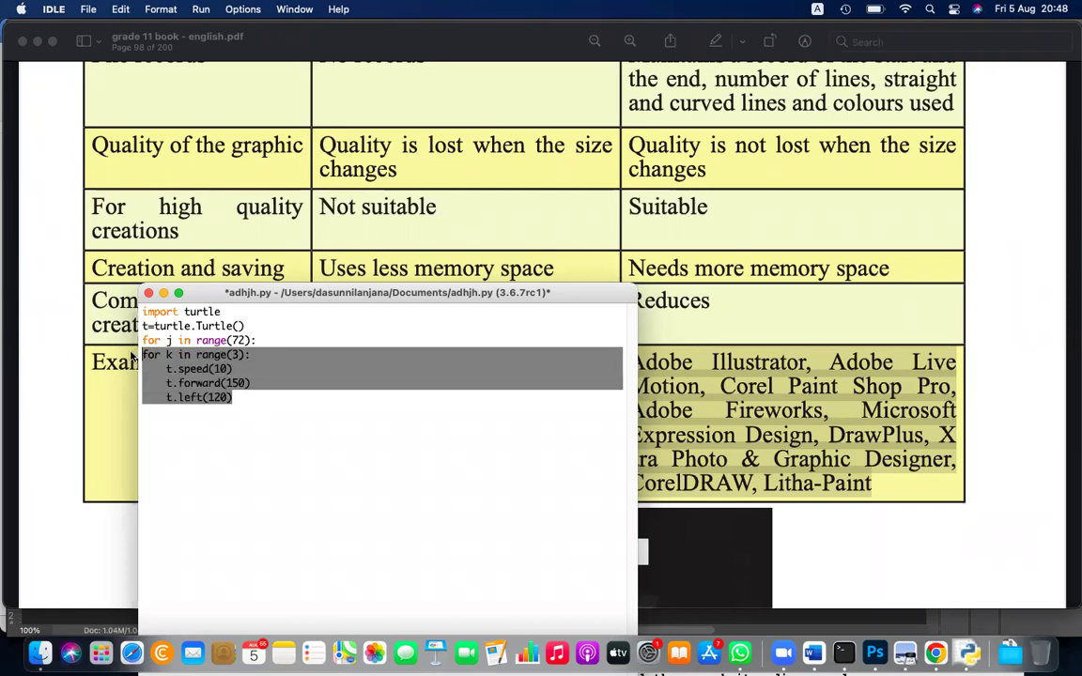
pyautogui.press('Tab')
pyautogui.click(285, 394)
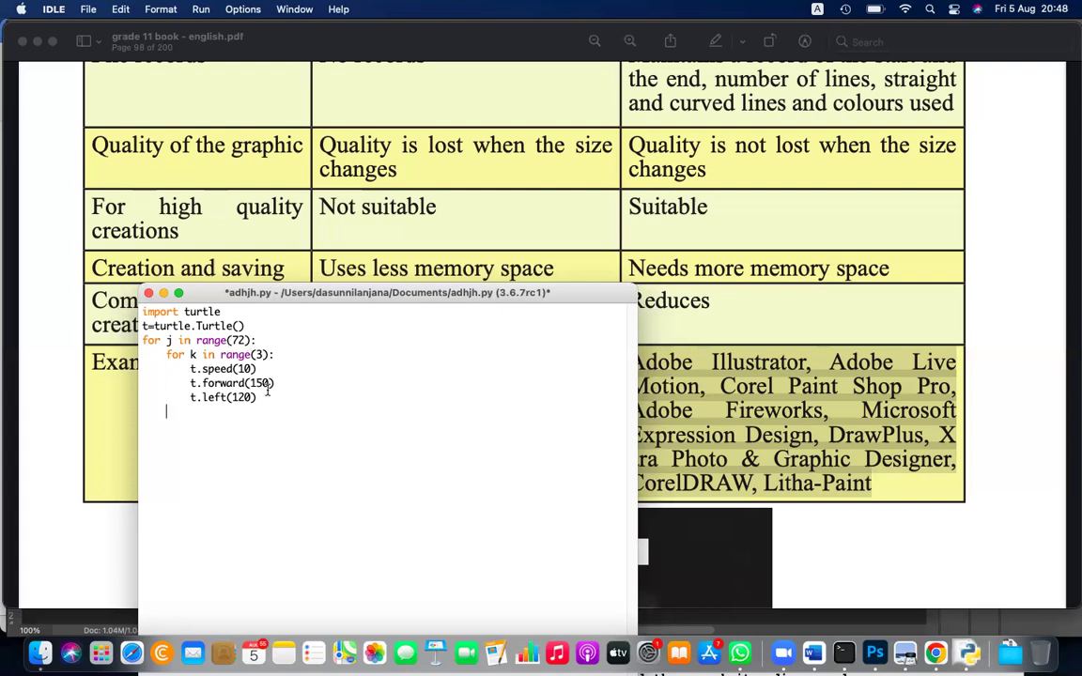
pyautogui.write('.ri')
pyautogui.press('BackSpace')
pyautogui.press('BackSpace')
pyautogui.press('BackSpace')
pyautogui.write('ght(5')
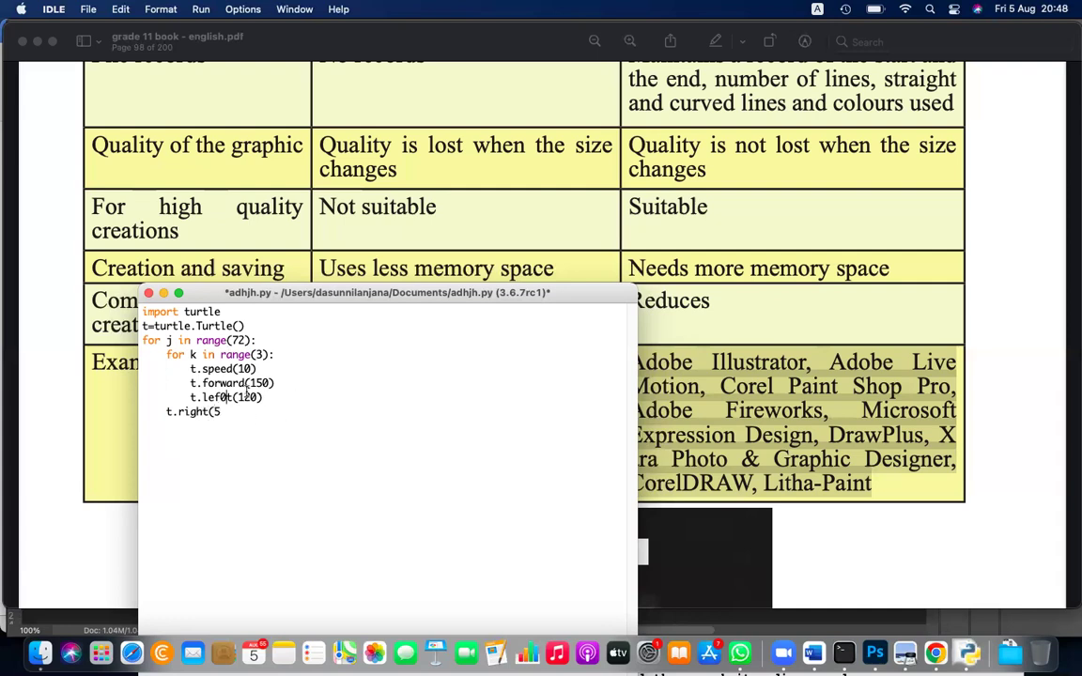
pyautogui.click(225, 407)
# Step: Save adhjh.py and run it to draw a ring of 72 rotated triangles
pyautogui.click(201, 9)
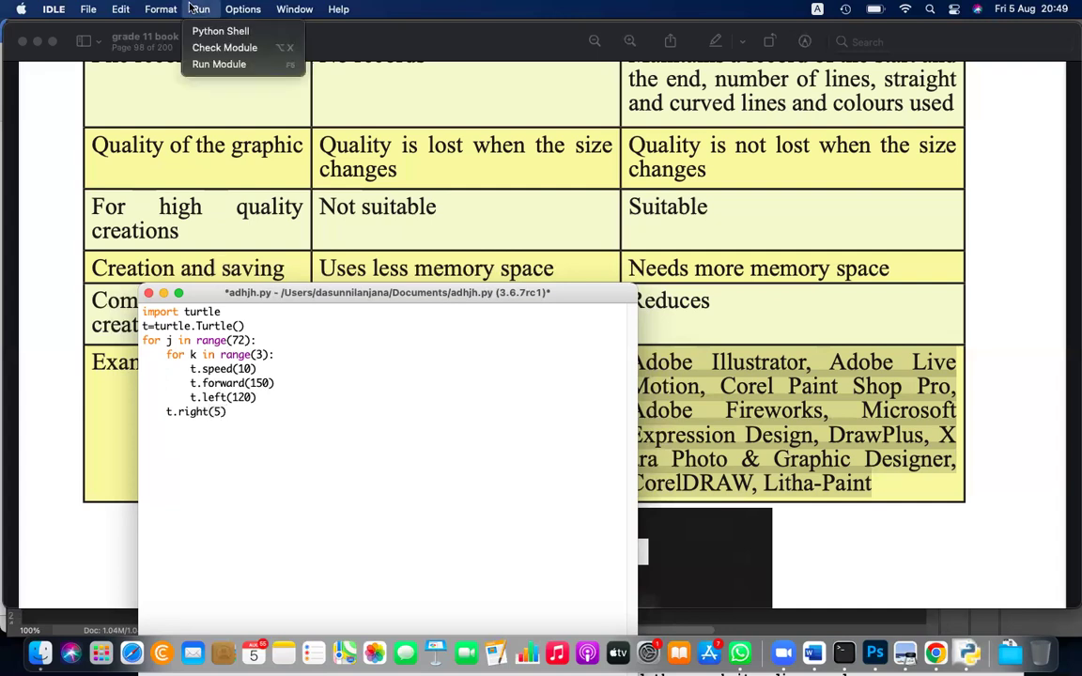
pyautogui.click(218, 63)
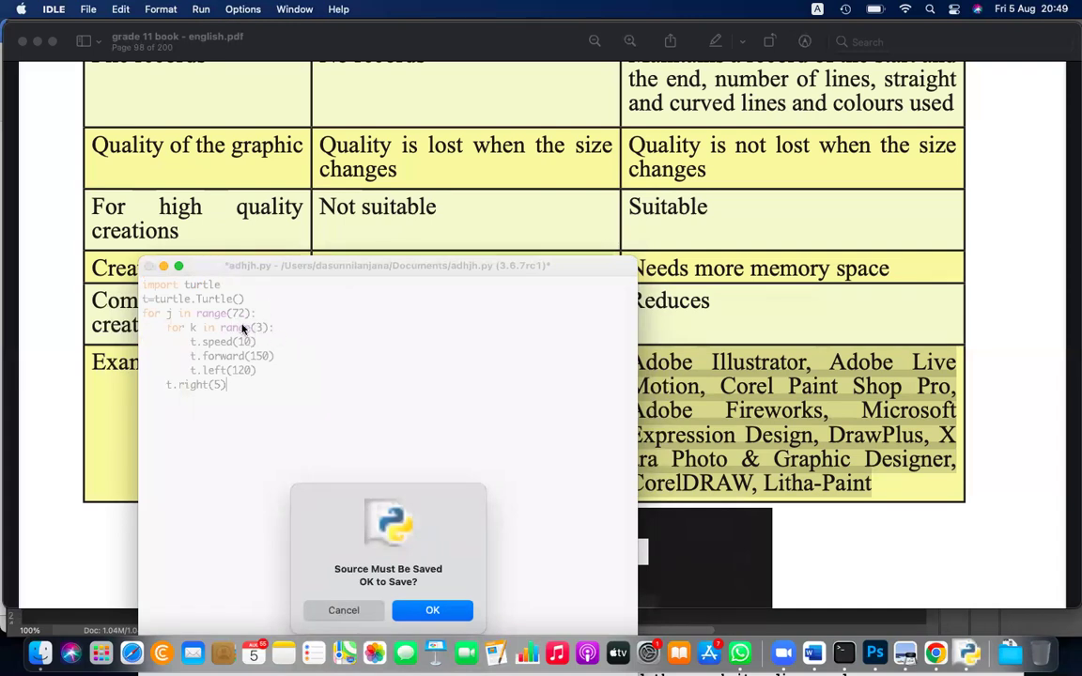
pyautogui.click(432, 609)
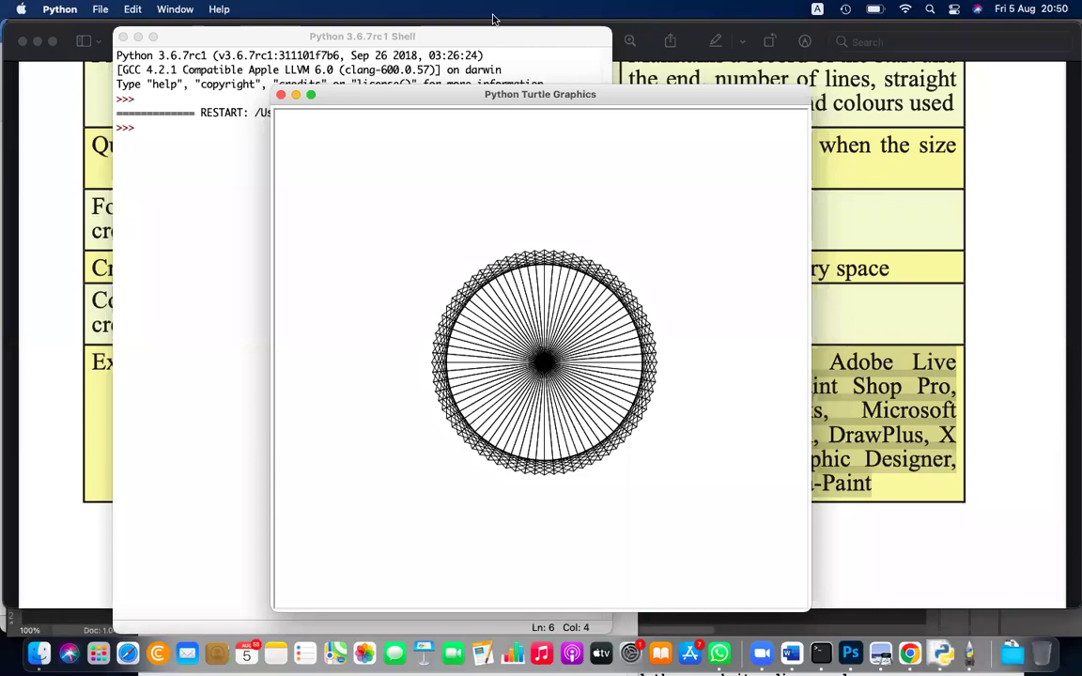
# Step: Close the Turtle Graphics window and move the shell aside to uncover the script
pyautogui.click(247, 213)
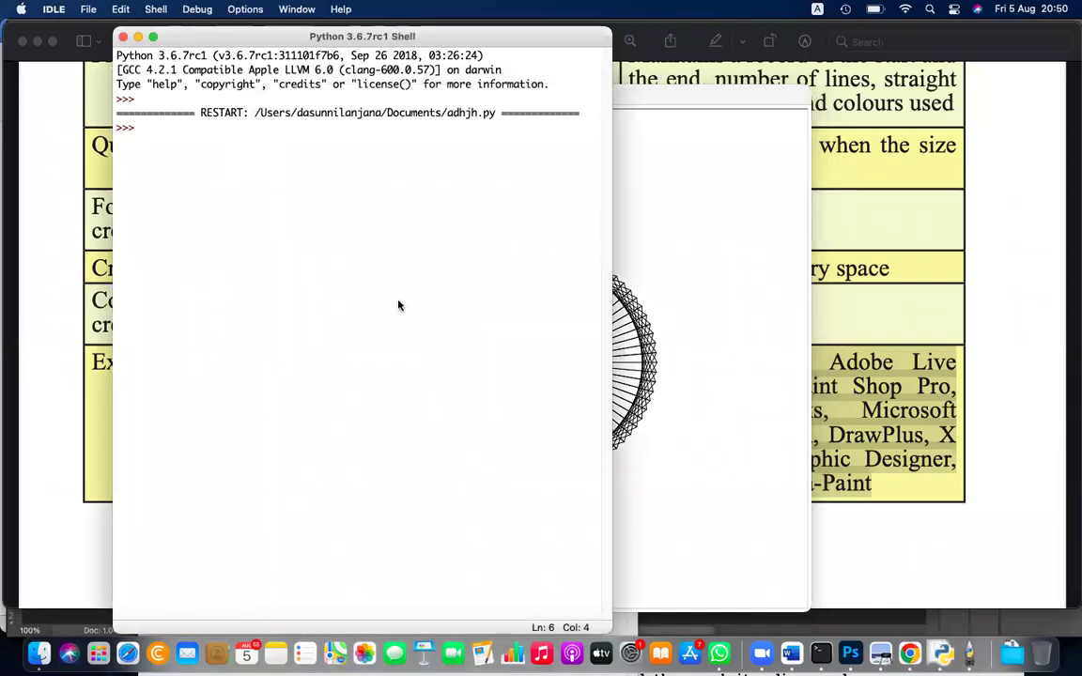
pyautogui.click(690, 324)
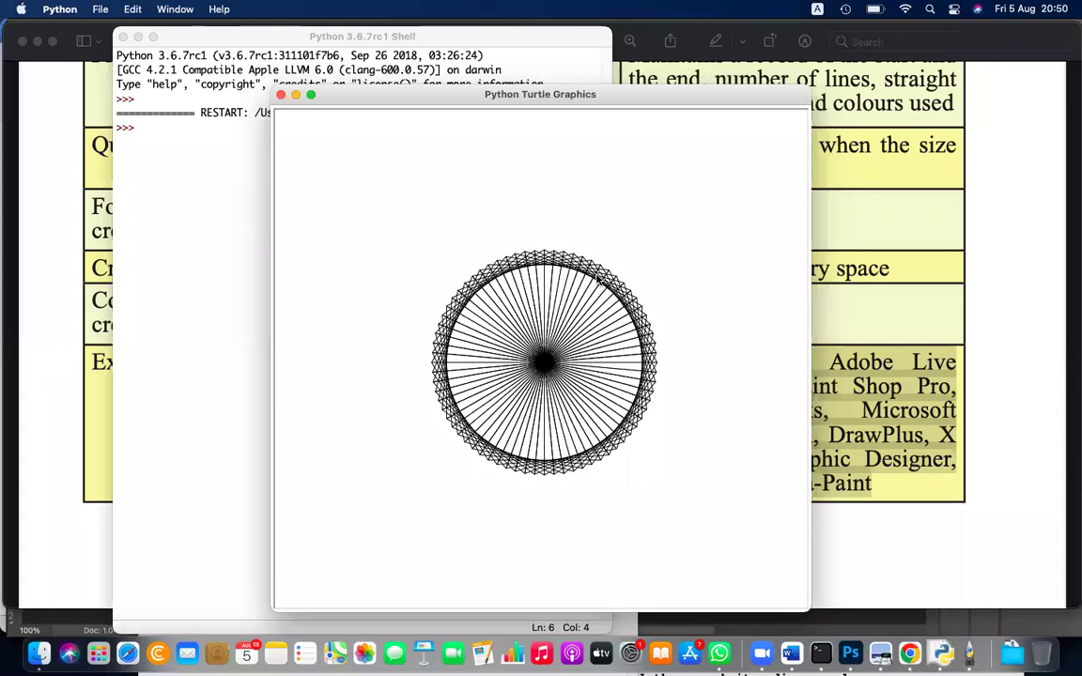
pyautogui.click(280, 96)
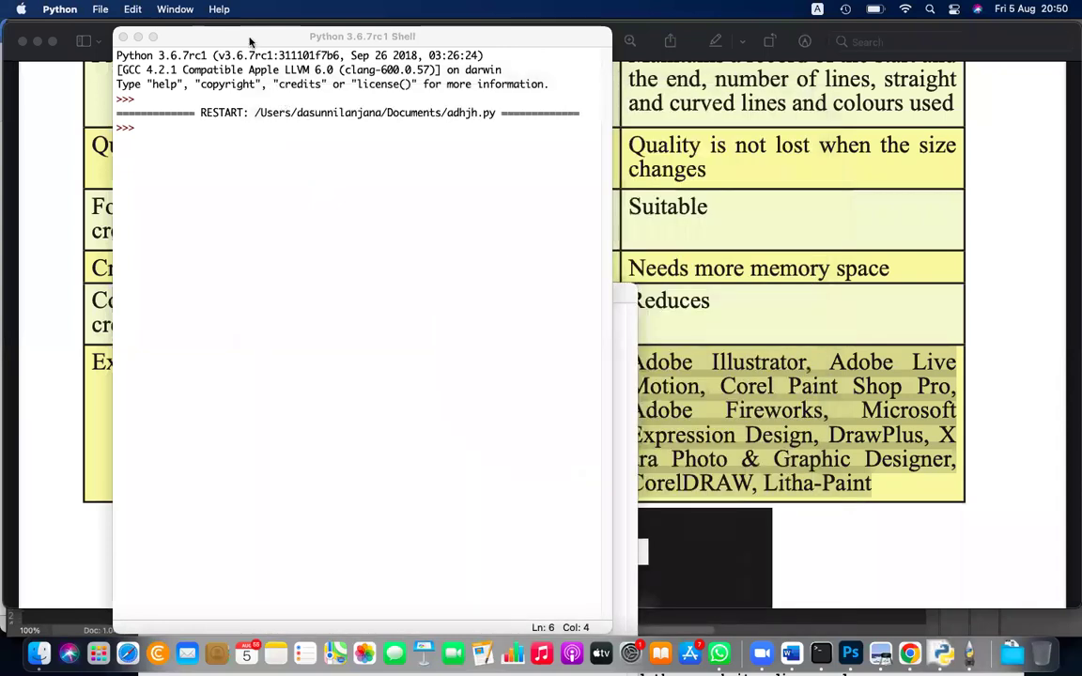
pyautogui.moveTo(228, 37); pyautogui.dragTo(433, 243)
pyautogui.moveTo(411, 122); pyautogui.dragTo(412, 122)
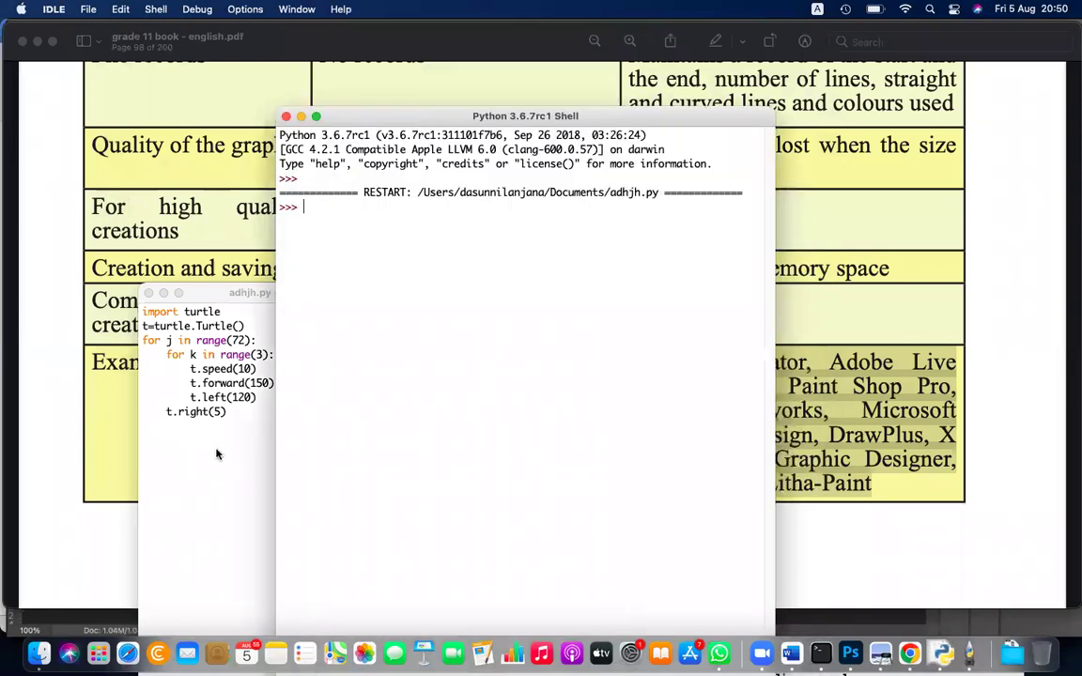
# Step: Insert a nested 'for g in range(5):' loop right after t.forward(150)
pyautogui.click(216, 453)
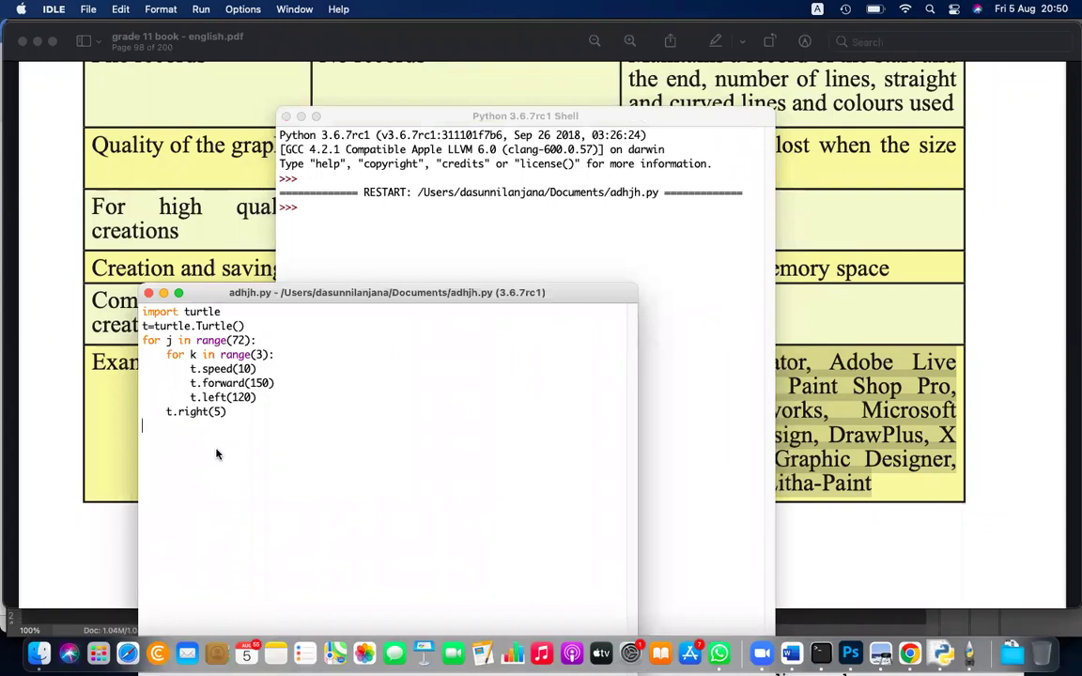
pyautogui.click(263, 359)
pyautogui.press('Return')
pyautogui.write('fo')
pyautogui.press('BackSpace')
pyautogui.click(275, 383)
pyautogui.press('Return')
pyautogui.write('for g in')
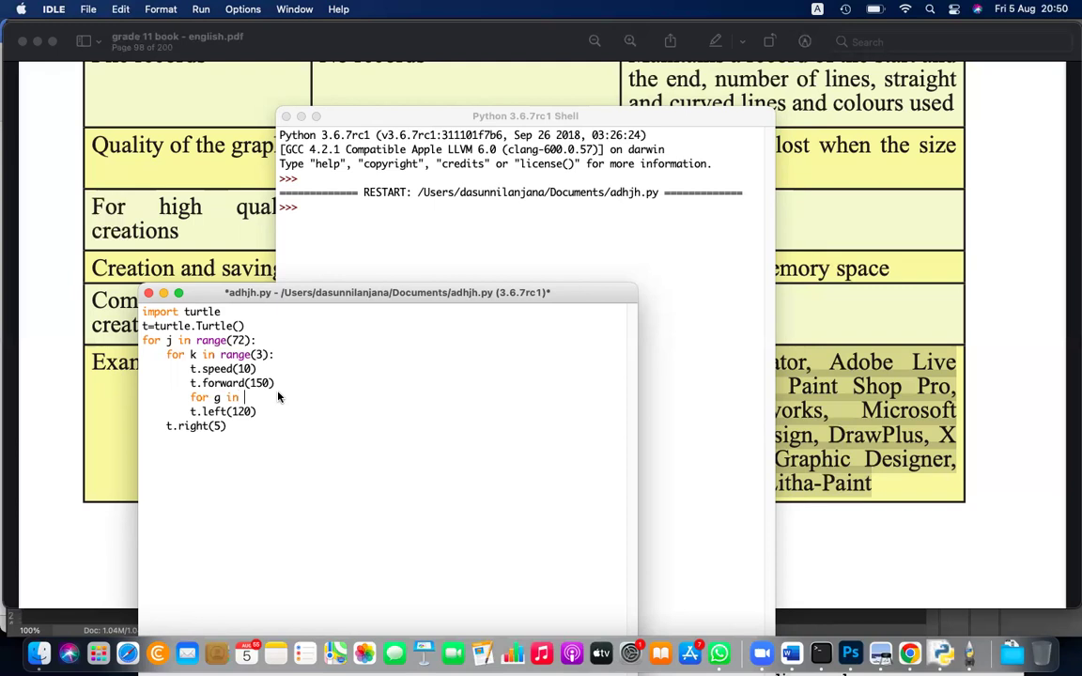
pyautogui.write(' range(')
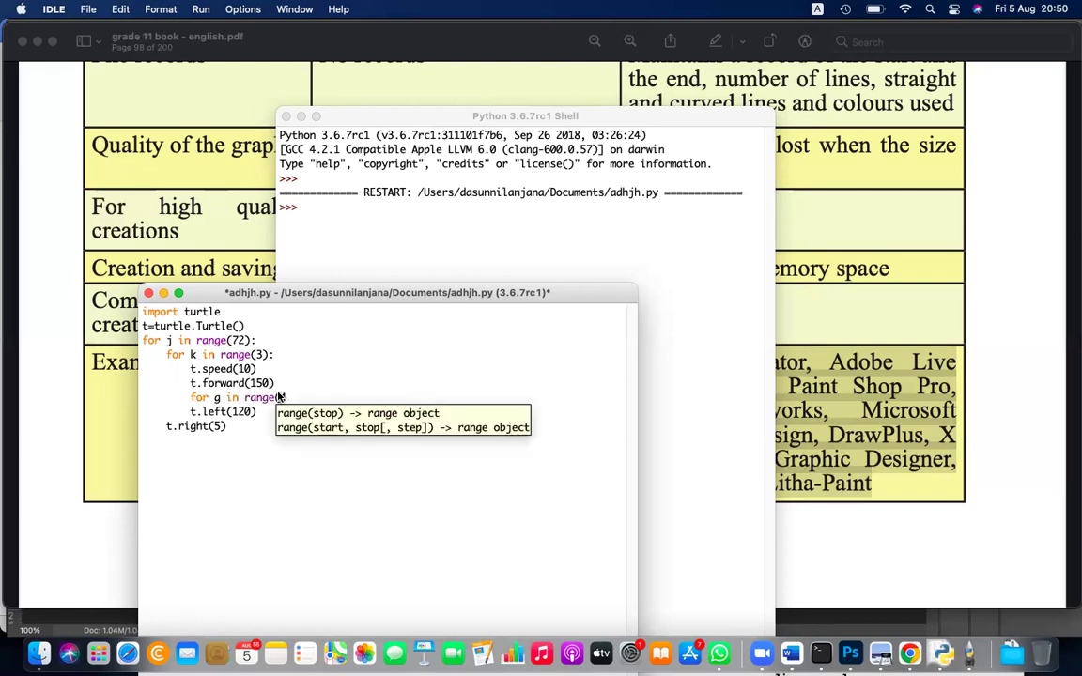
pyautogui.write('3)')
pyautogui.write('3)')
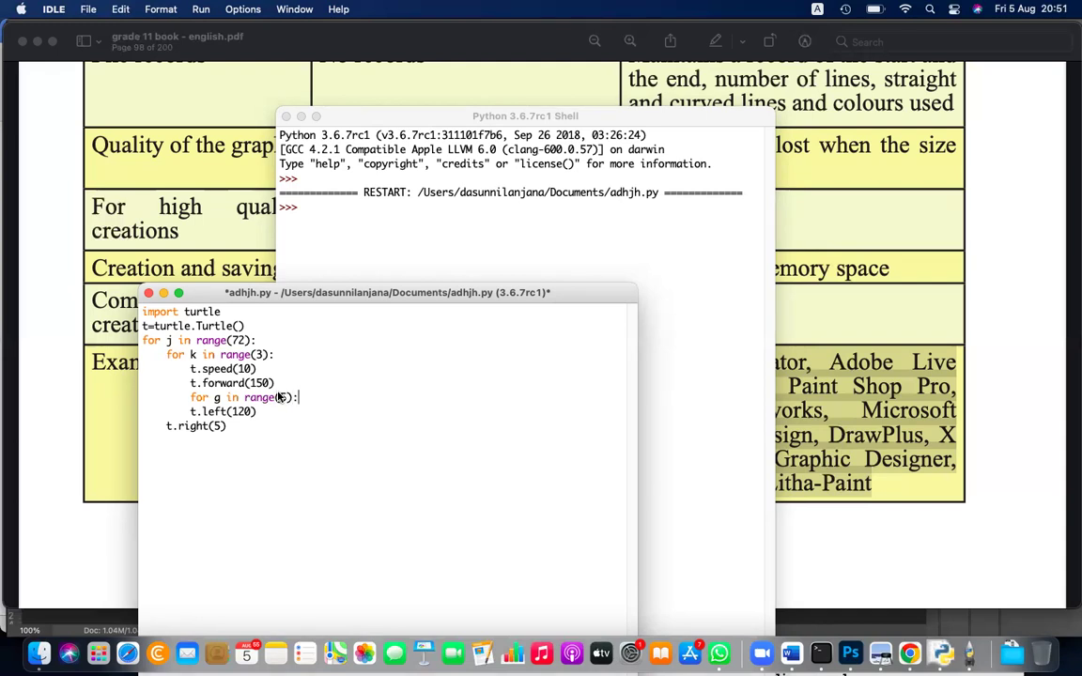
pyautogui.press('Return')
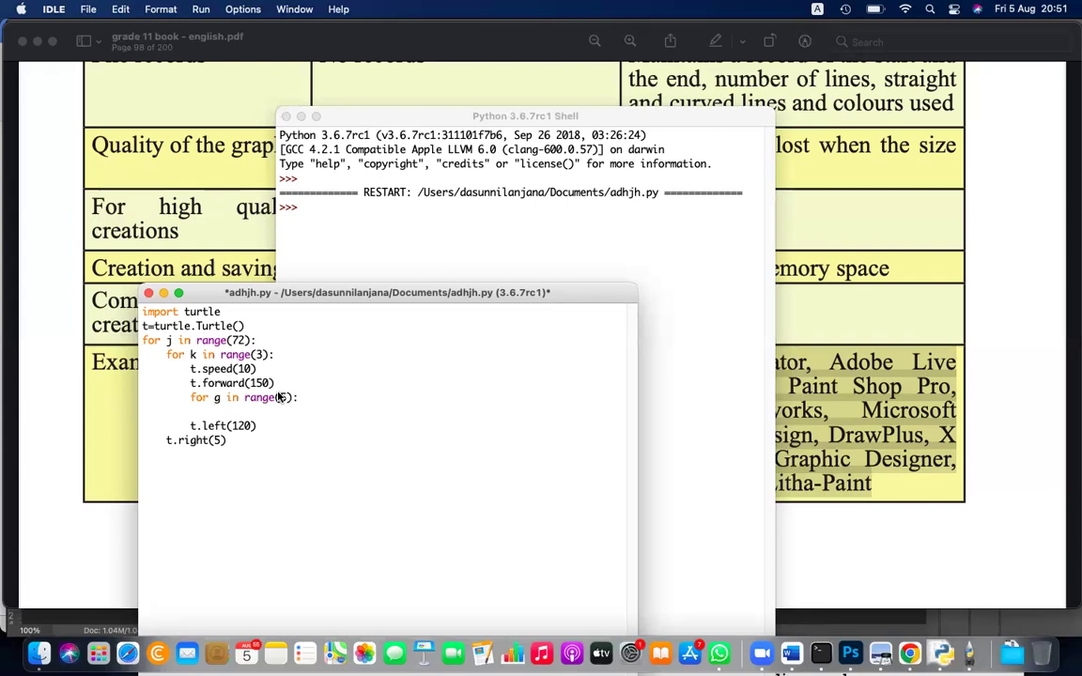
# Step: Fill the g loop with t.forward(5) and t.left(72)
pyautogui.write('t.forward(5')
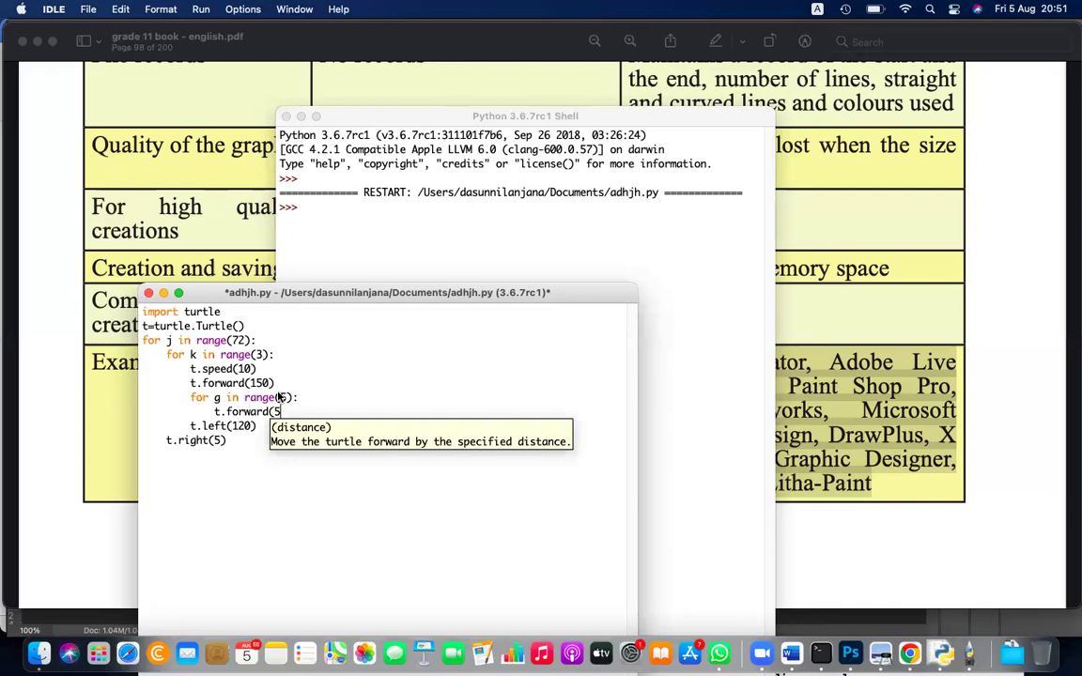
pyautogui.write(')')
pyautogui.press('Return')
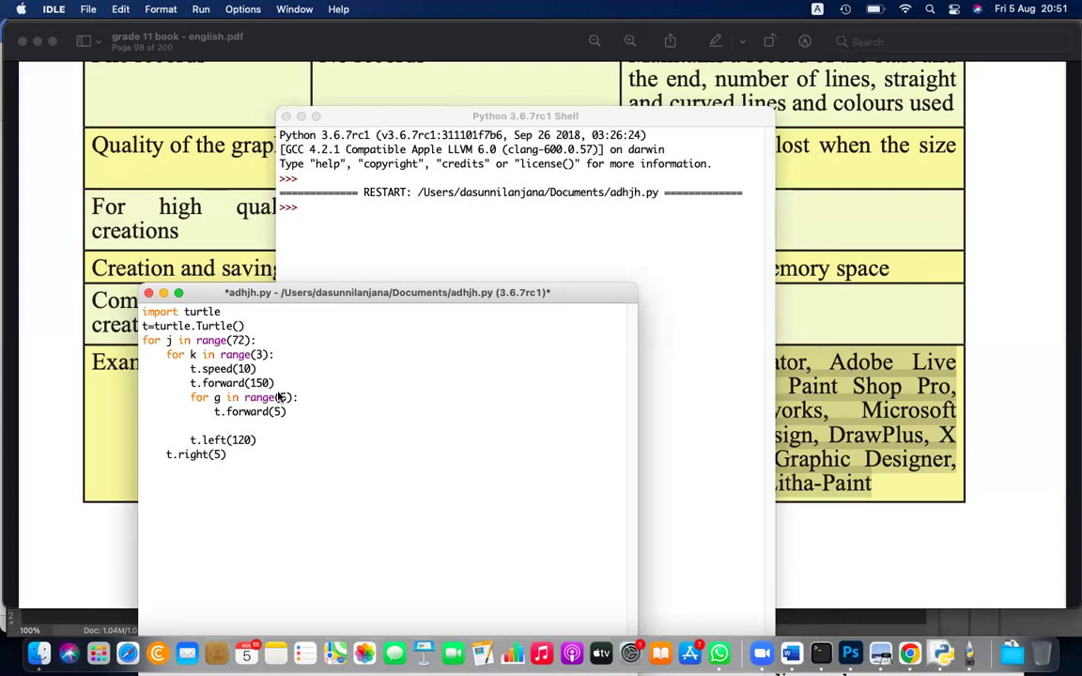
pyautogui.write('t.left(75')
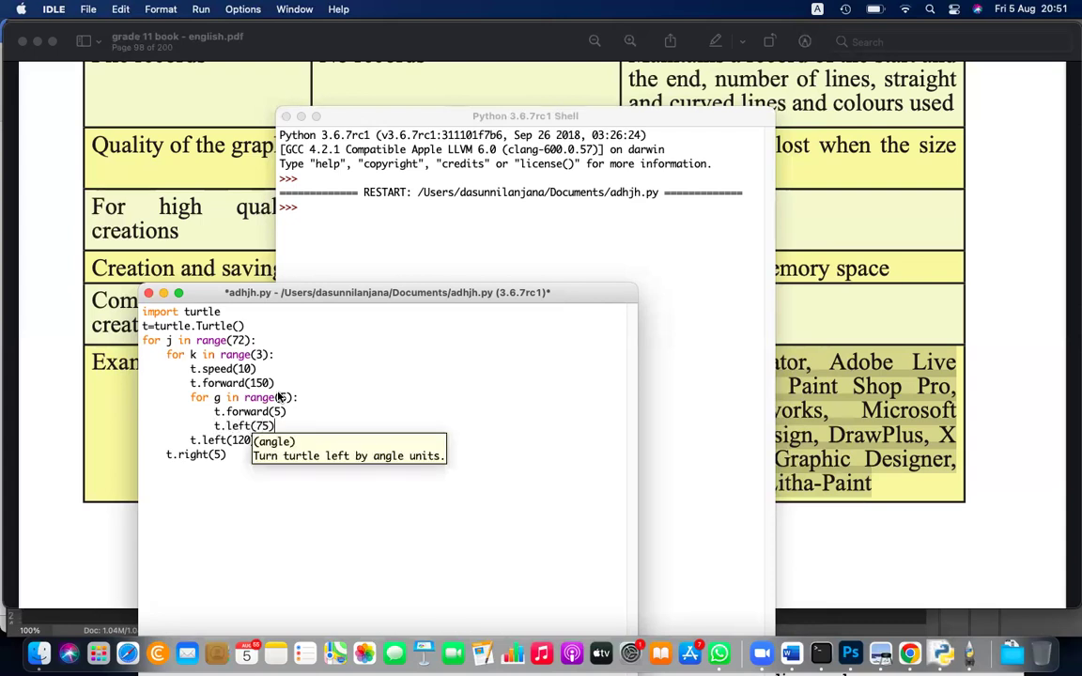
pyautogui.click(268, 426)
pyautogui.press('BackSpace')
pyautogui.write('2')
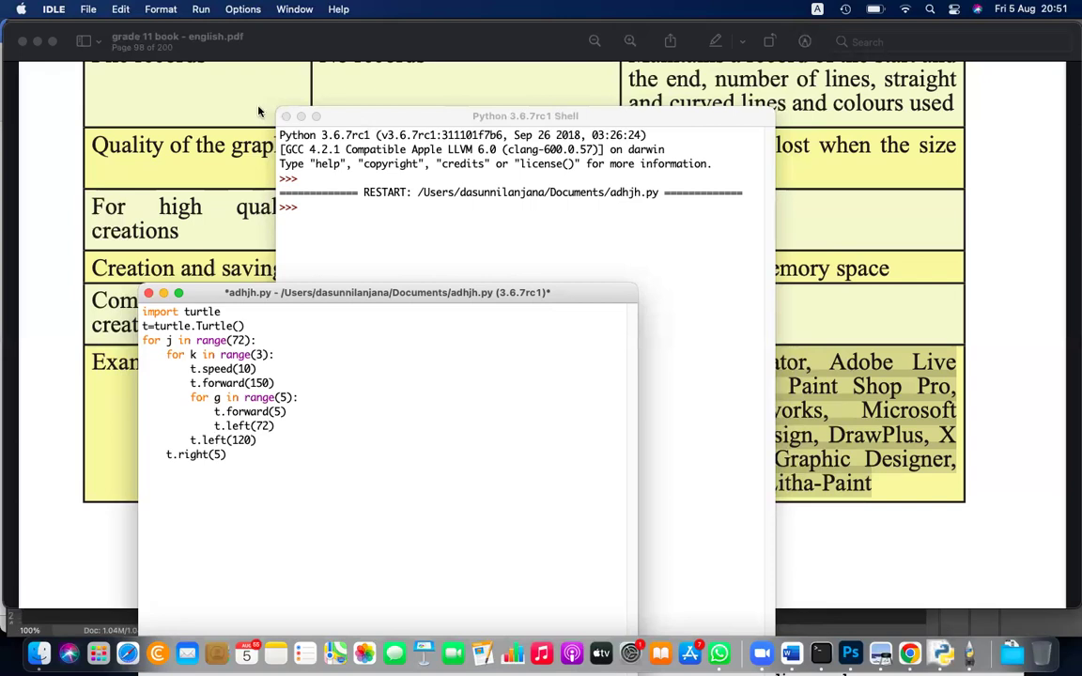
pyautogui.click(201, 9)
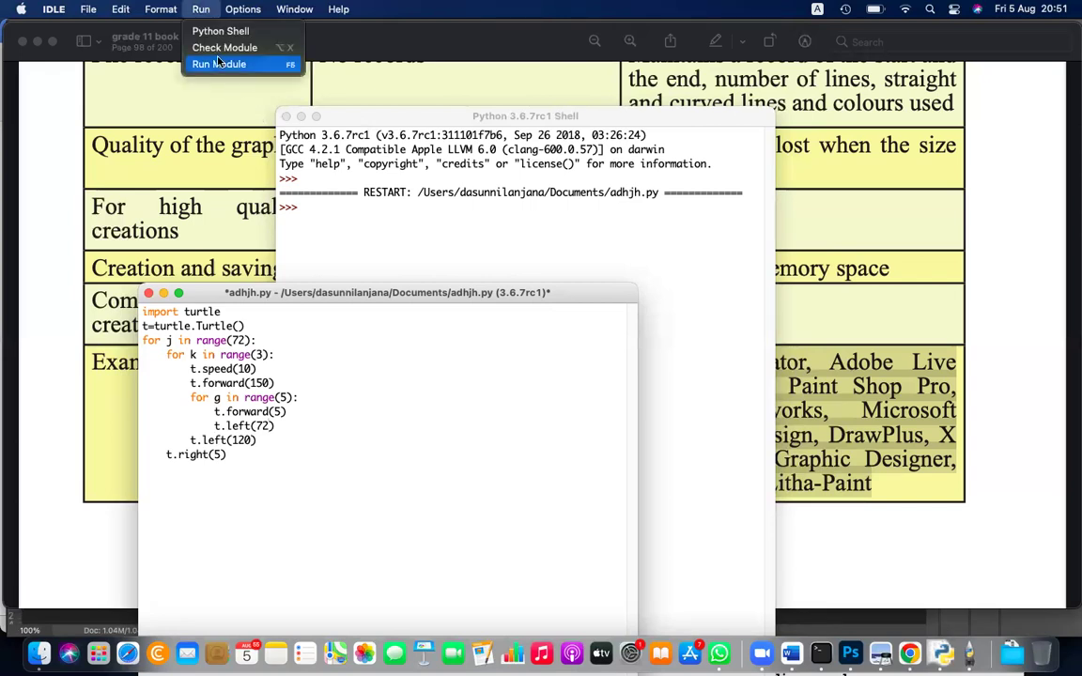
# Step: Decline saving and add t.color("GREEN") at the top of the g loop
pyautogui.click(219, 63)
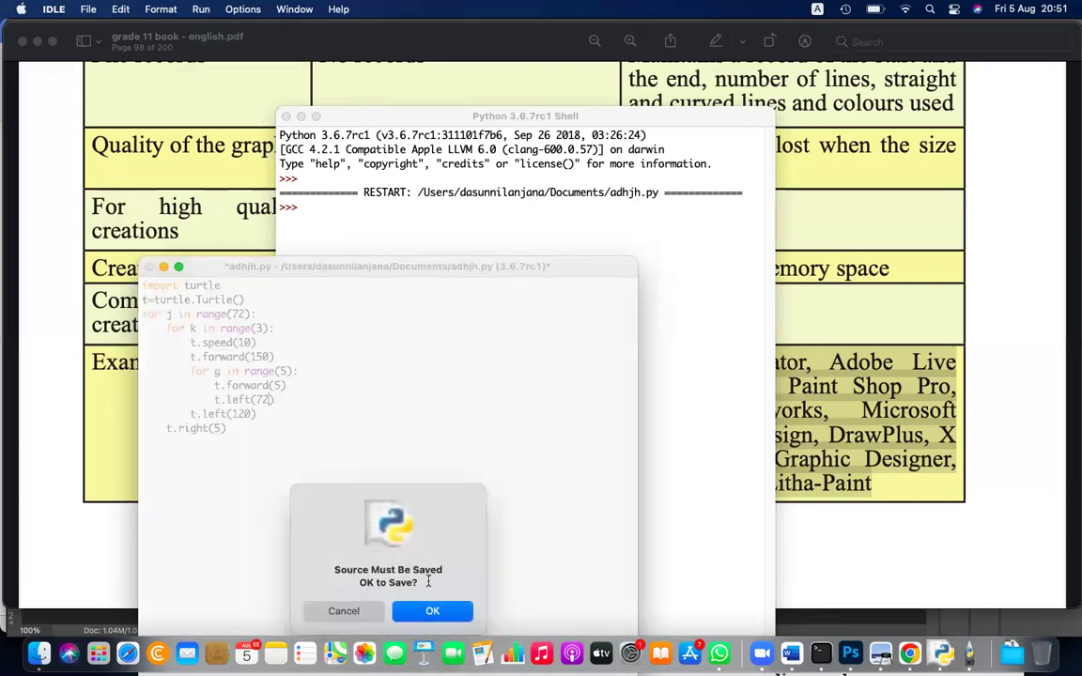
pyautogui.click(343, 612)
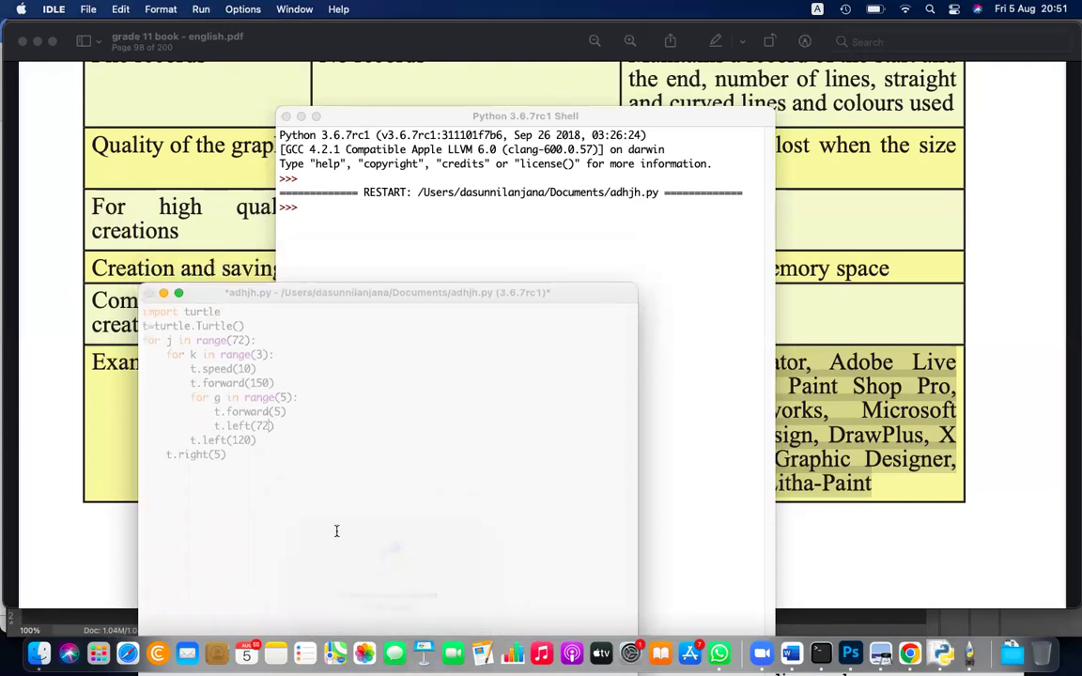
pyautogui.click(316, 397)
pyautogui.press('Return')
pyautogui.write('t.color')
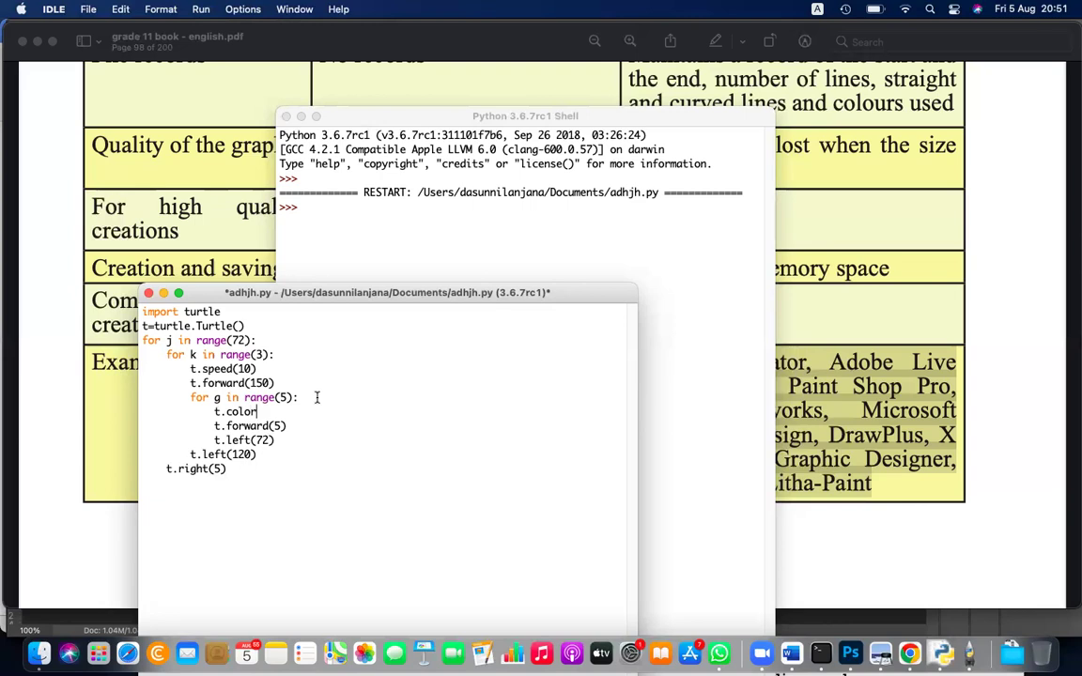
pyautogui.write('("GREEN')
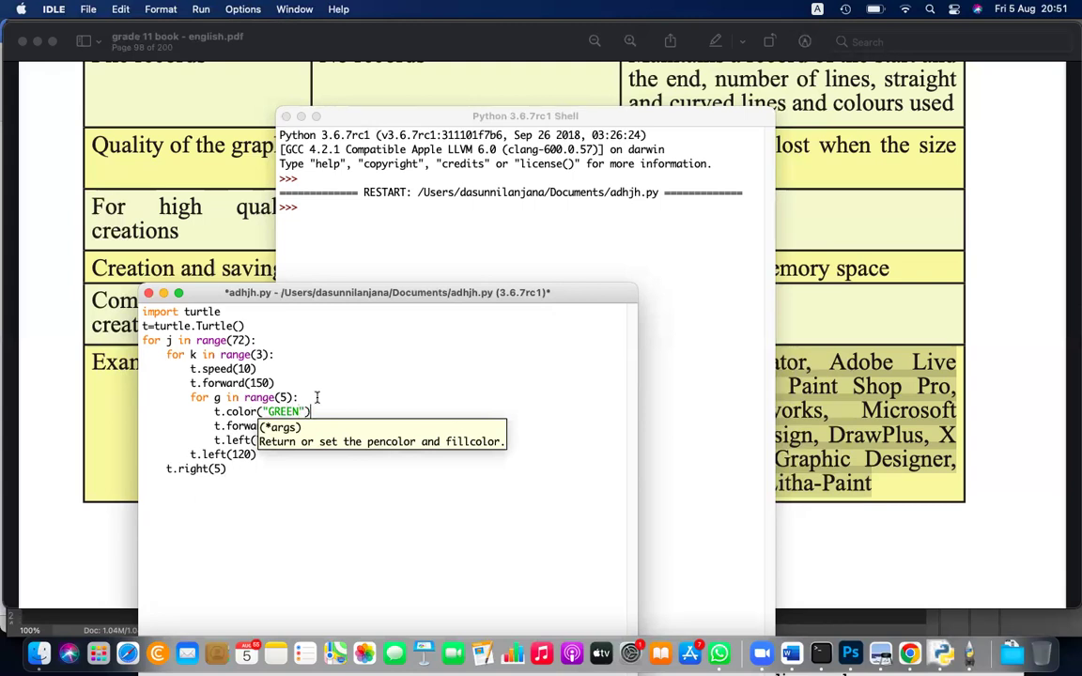
pyautogui.write('")')
# Step: Add t.color("BLLUE") at the top of the for k in range(3) triangle loop
pyautogui.click(288, 356)
pyautogui.press('Return')
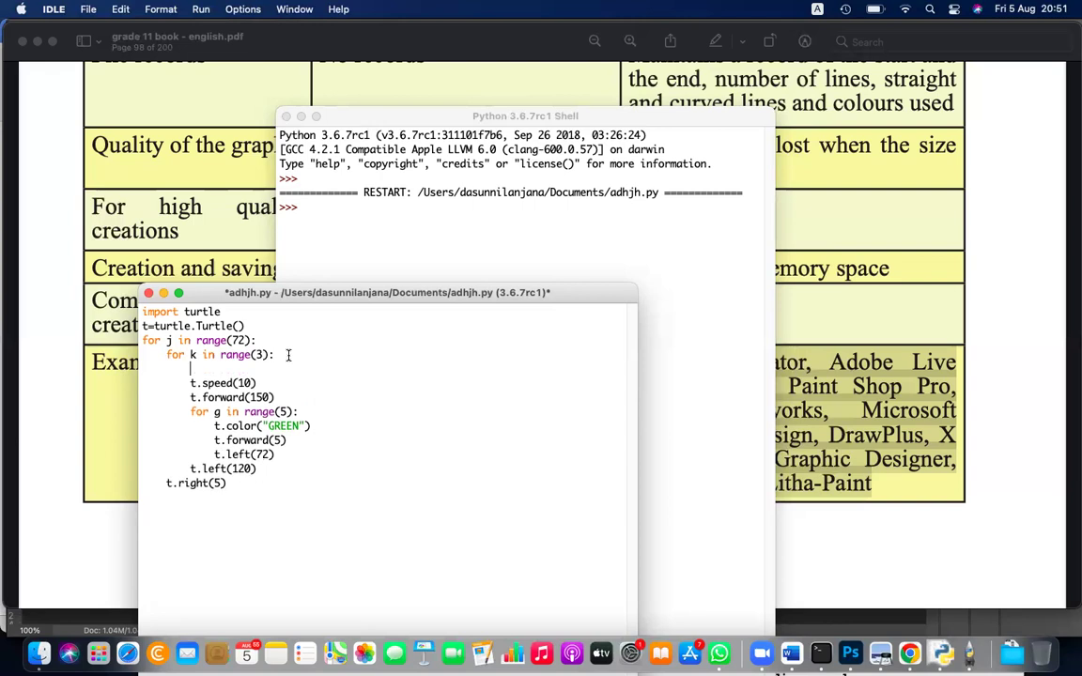
pyautogui.write('t.color(""')
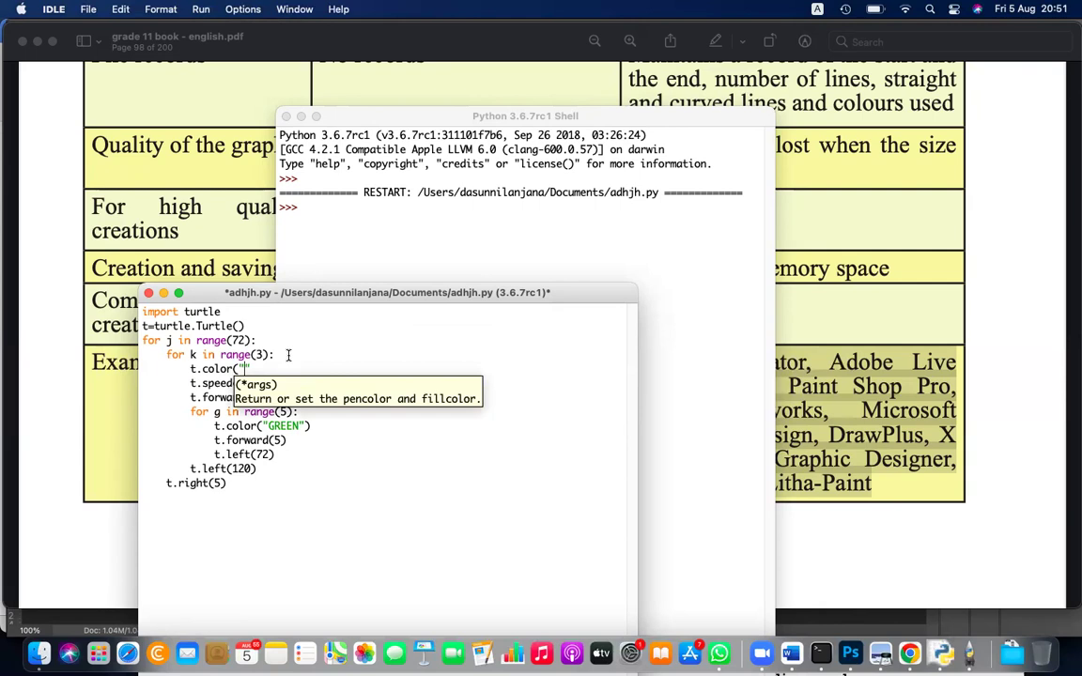
pyautogui.write('"BLE')
pyautogui.press('BackSpace')
pyautogui.write('LUE")')
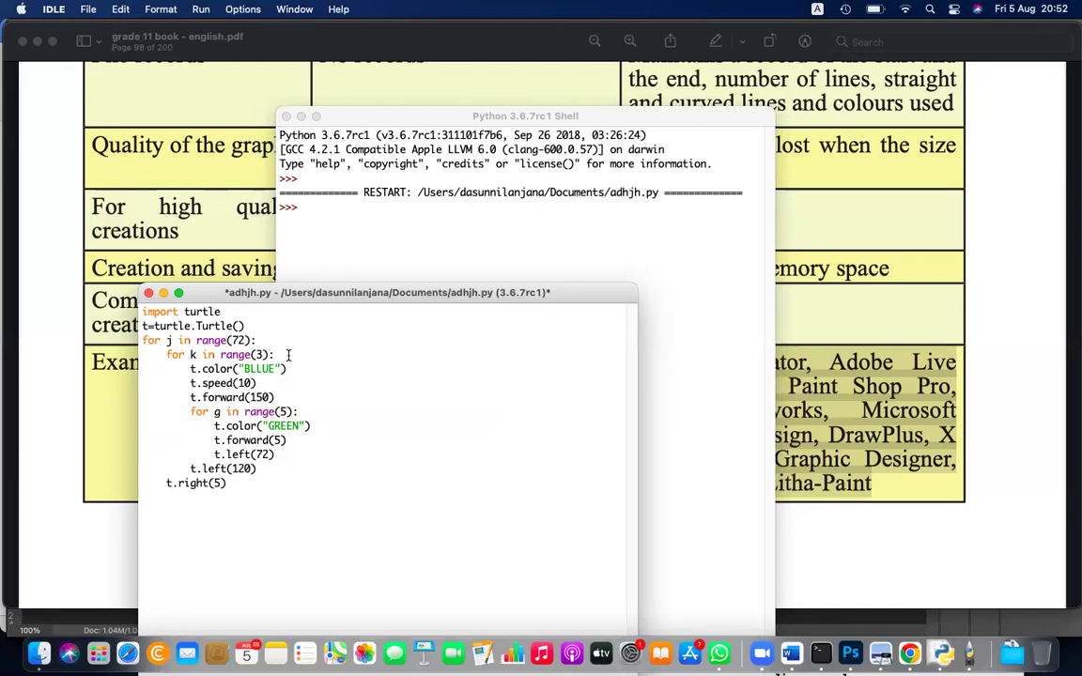
# Step: Save and run adhjh.py, which fails with 'bad color string: BLLUE'; close the drawing
pyautogui.click(201, 8)
pyautogui.click(207, 65)
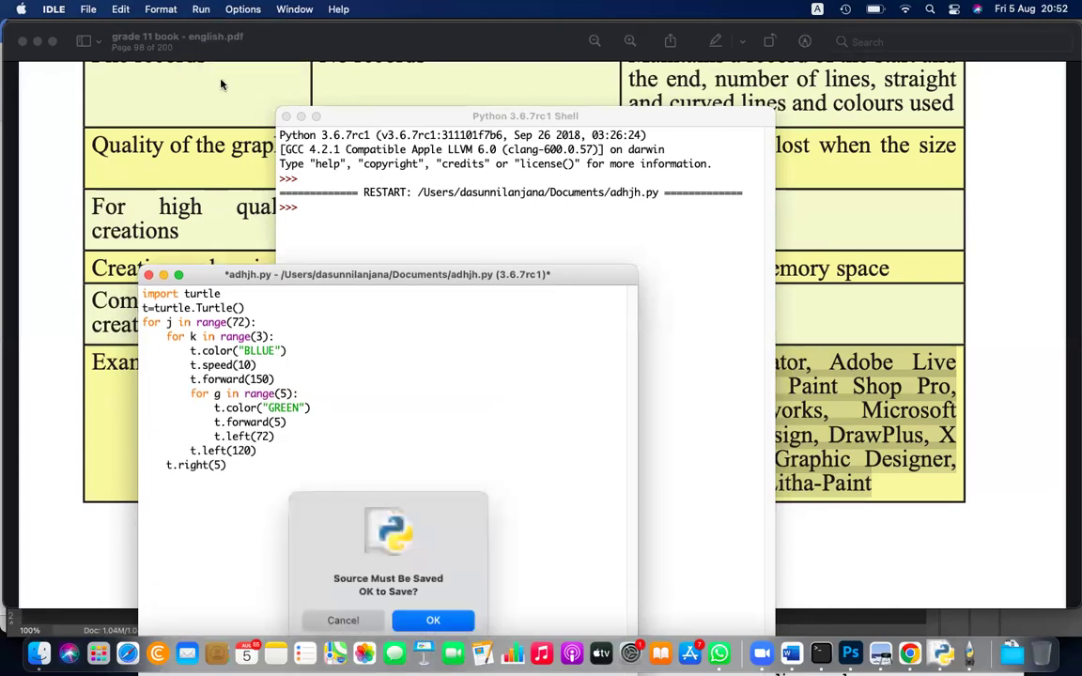
pyautogui.click(435, 612)
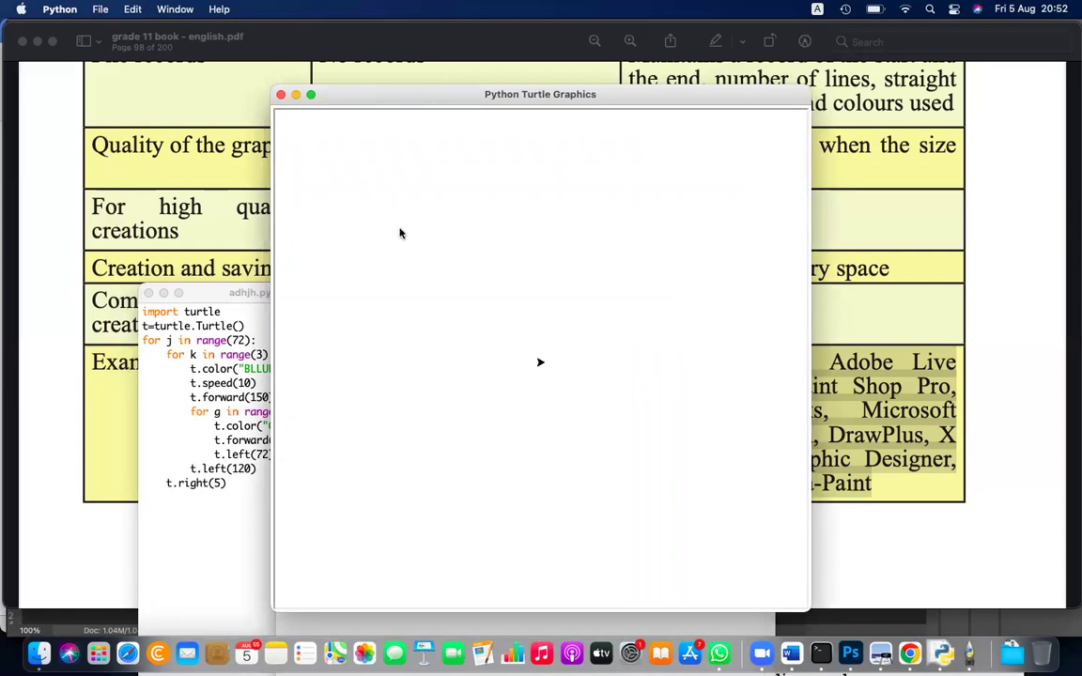
pyautogui.click(280, 97)
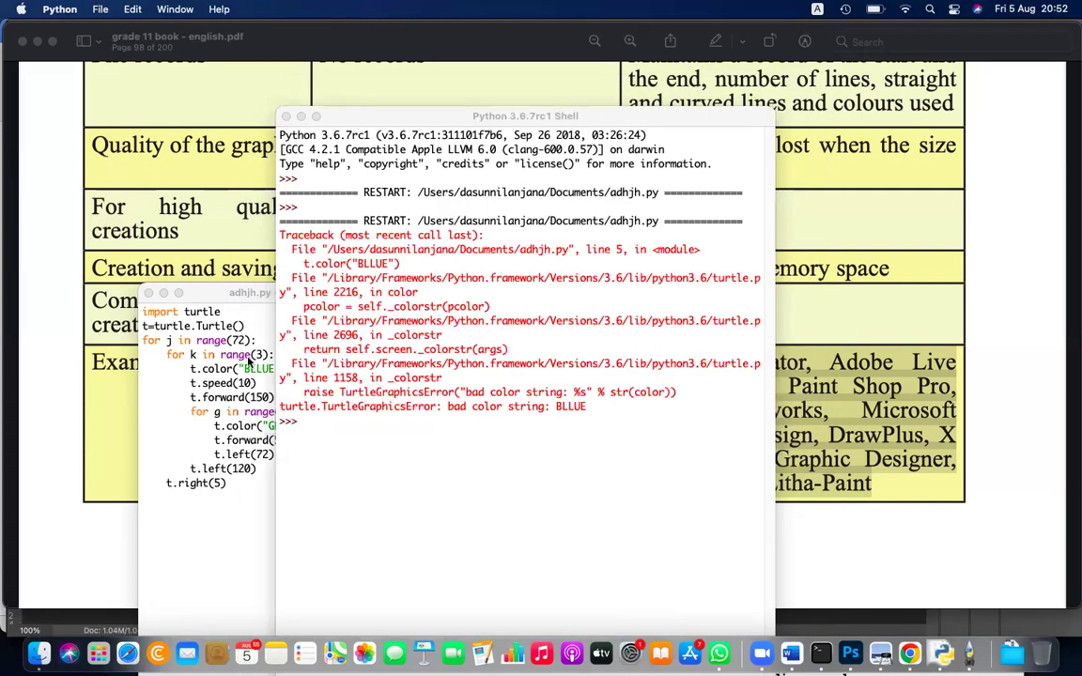
# Step: Correct the colour to "BLUE", close the error shell, and save and rerun the script
pyautogui.click(260, 369)
pyautogui.press('BackSpace')
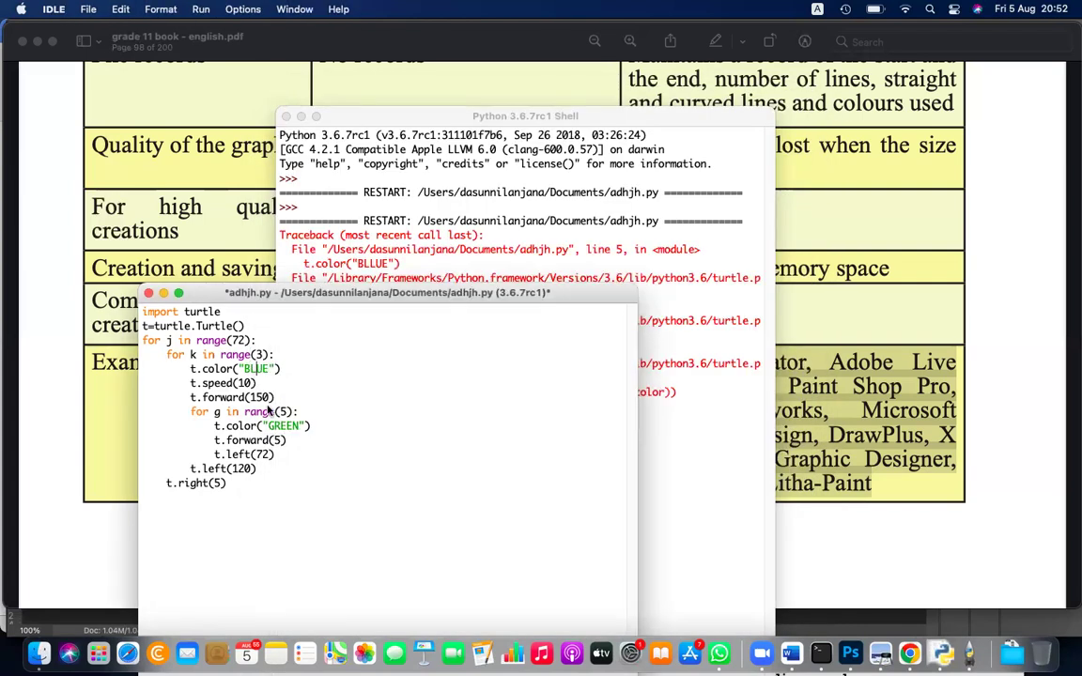
pyautogui.click(286, 115)
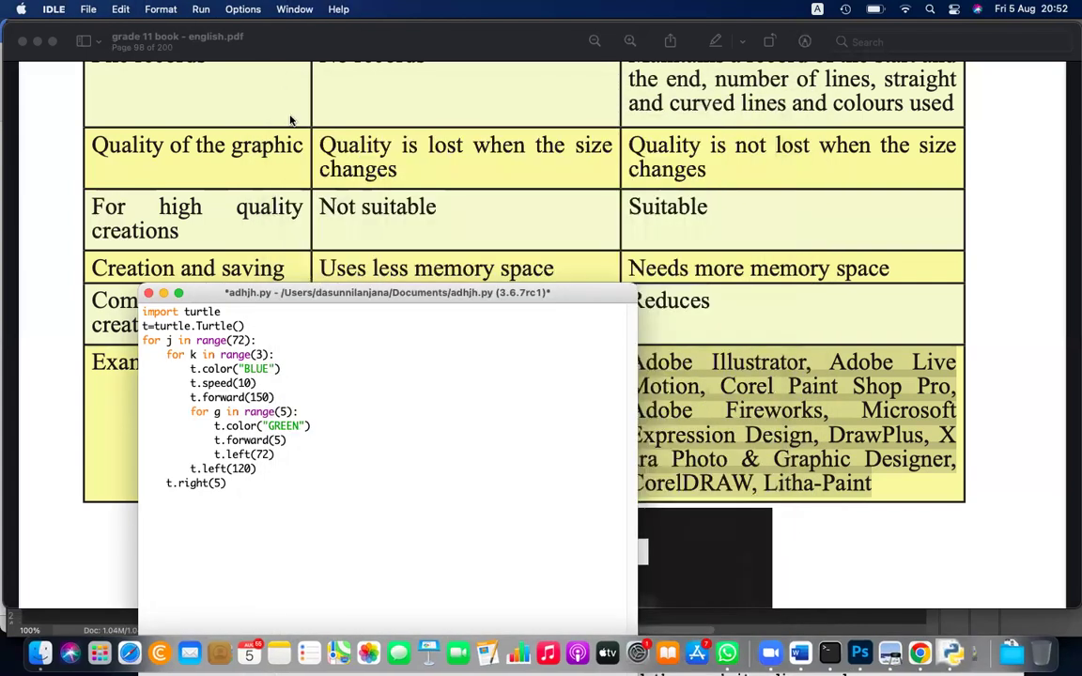
pyautogui.click(204, 9)
pyautogui.click(225, 64)
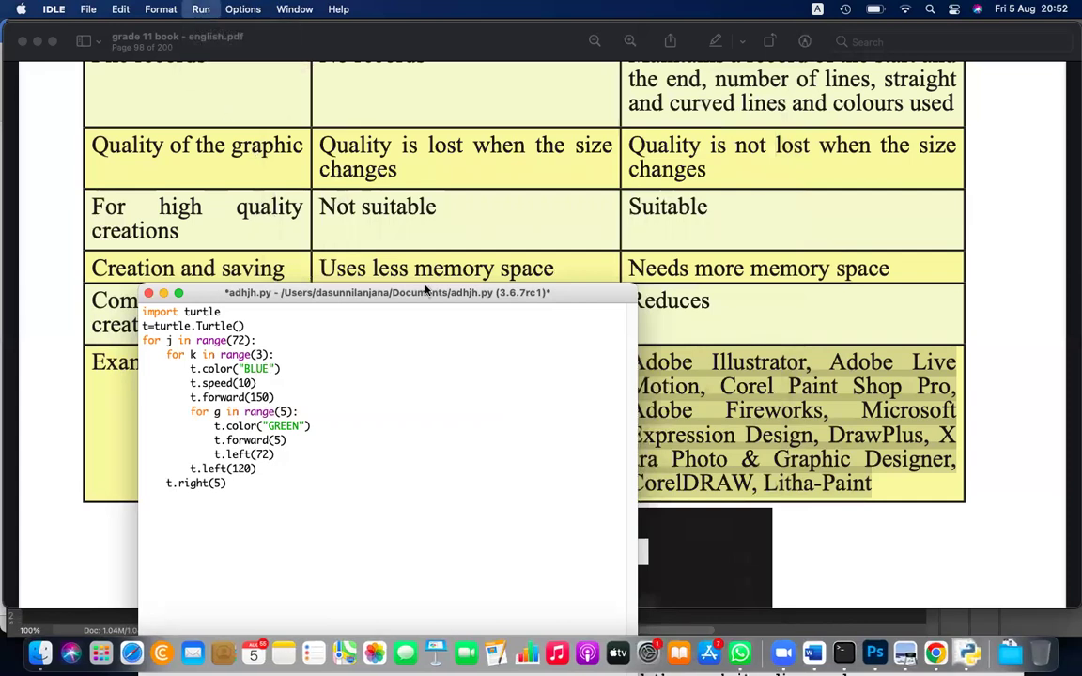
pyautogui.click(432, 610)
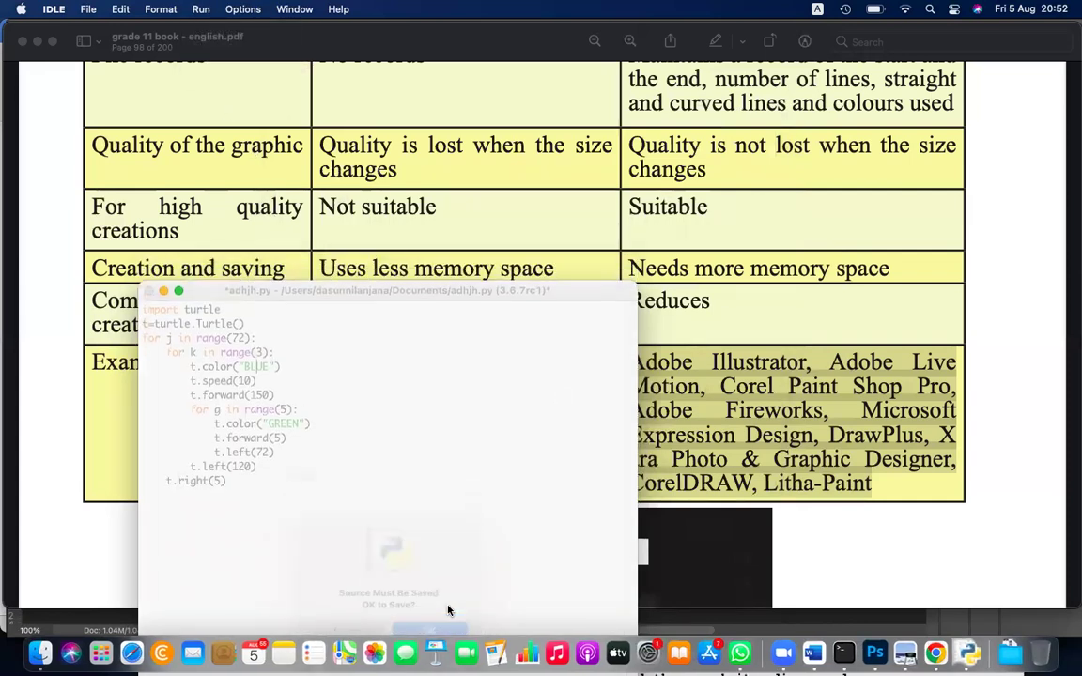
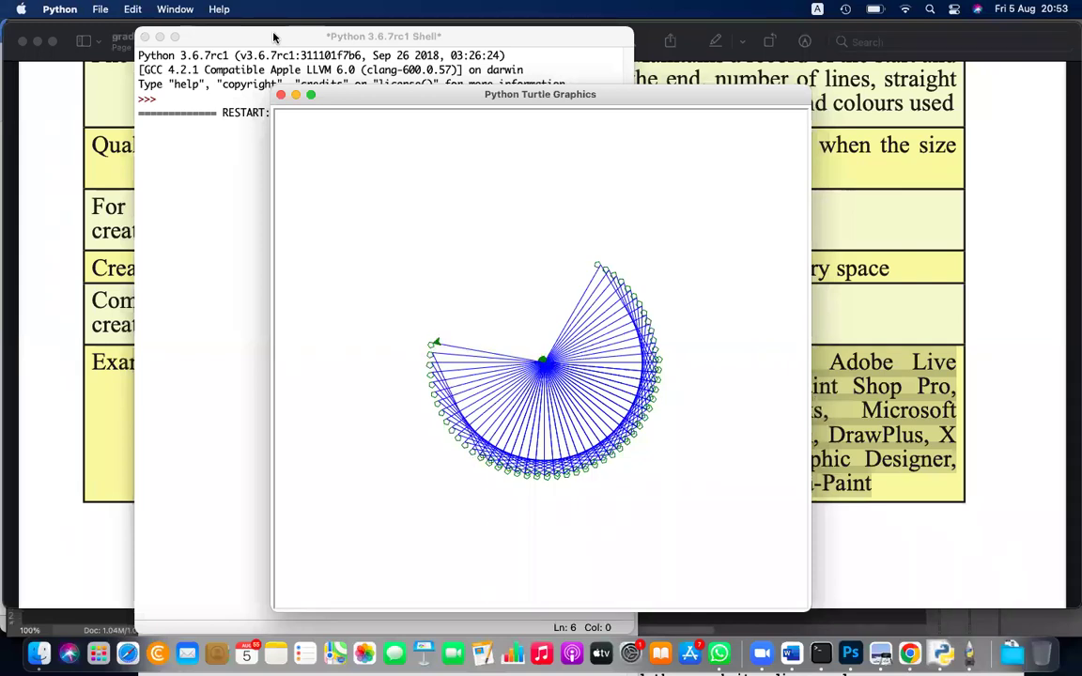
# Step: Place the adhjh.py code beside the Turtle drawing, with the Python Shell minimised
pyautogui.moveTo(363, 99); pyautogui.dragTo(516, 93)
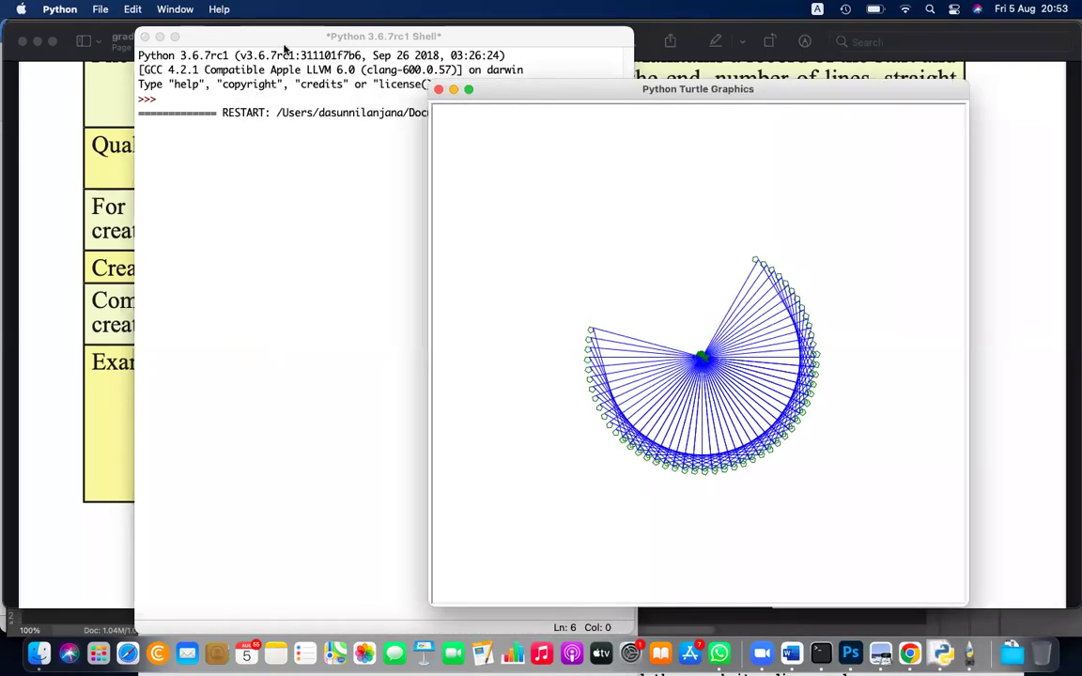
pyautogui.click(208, 39)
pyautogui.moveTo(192, 64)
pyautogui.mouseDown()
pyautogui.moveTo(284, 319)
pyautogui.moveTo(183, 175)
pyautogui.mouseUp()
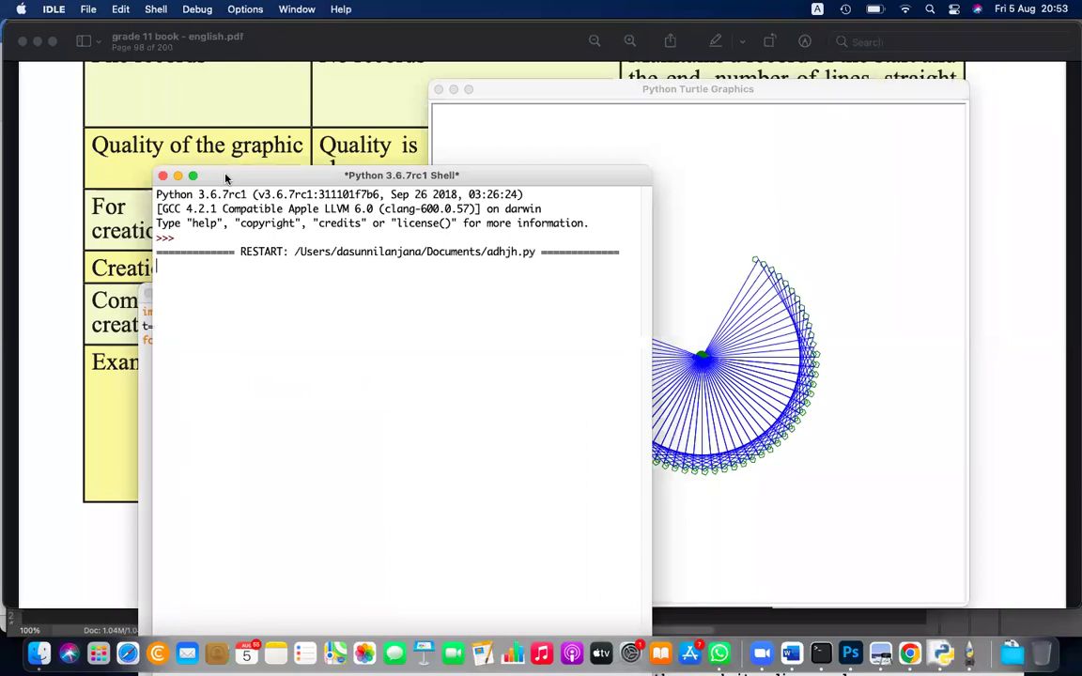
pyautogui.click(180, 176)
pyautogui.moveTo(279, 293); pyautogui.dragTo(187, 92)
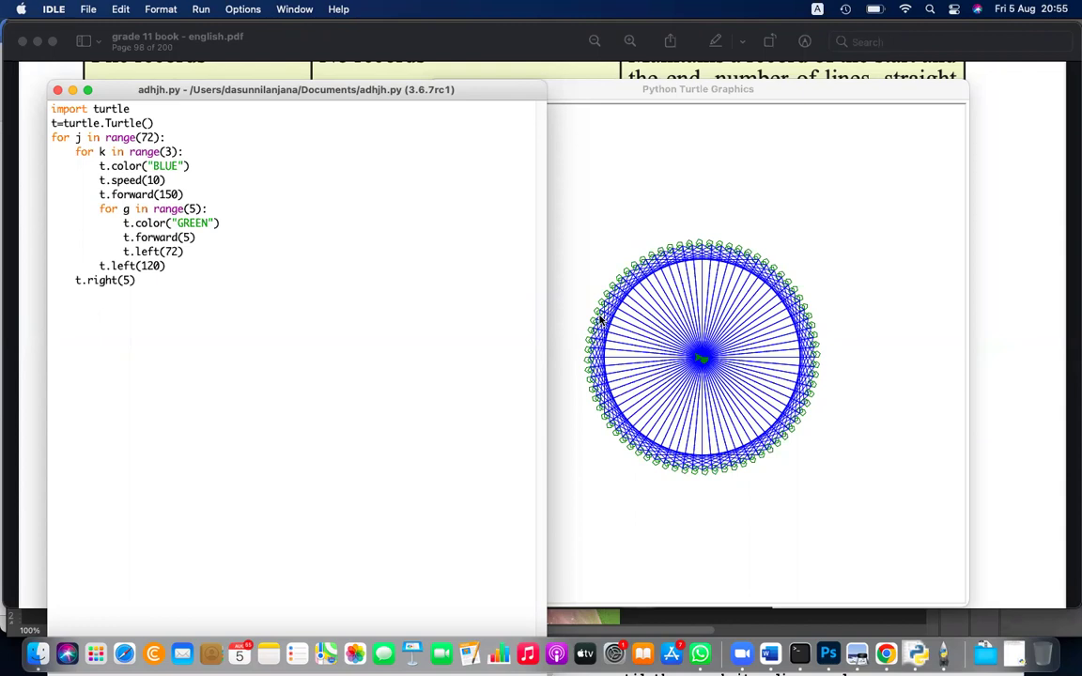
# Step: Adjust the system sound volume to about two-thirds
pyautogui.press('XF86AudioRaiseVolume')
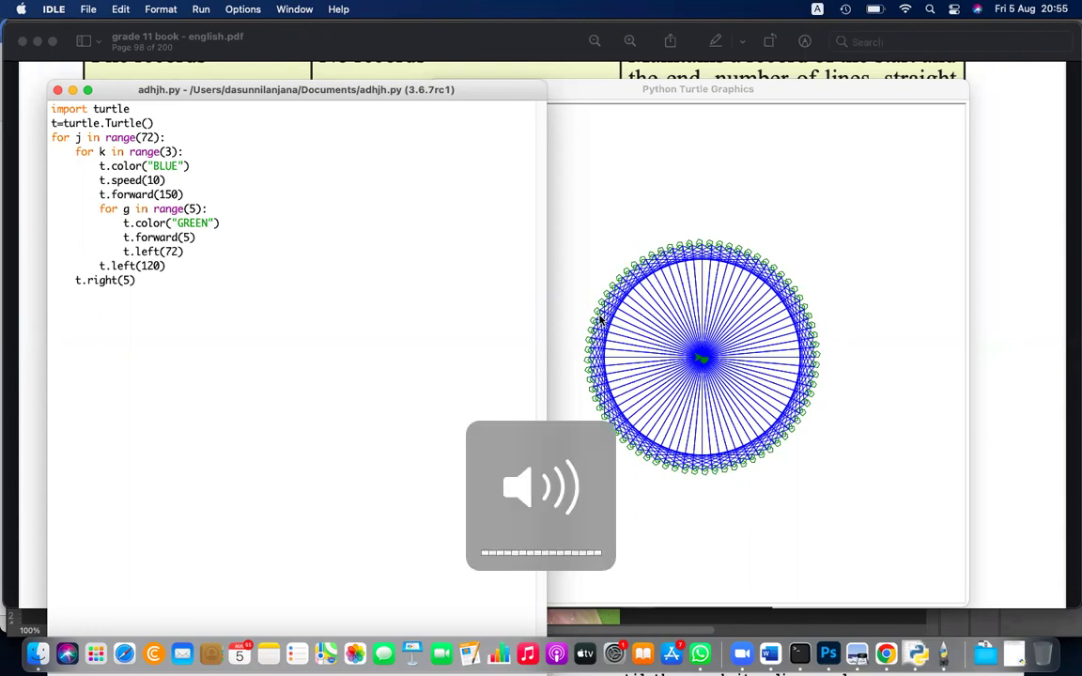
pyautogui.press('XF86AudioLowerVolume')
pyautogui.press('XF86AudioLowerVolume')
pyautogui.press('XF86AudioLowerVolume')
pyautogui.press('XF86AudioLowerVolume')
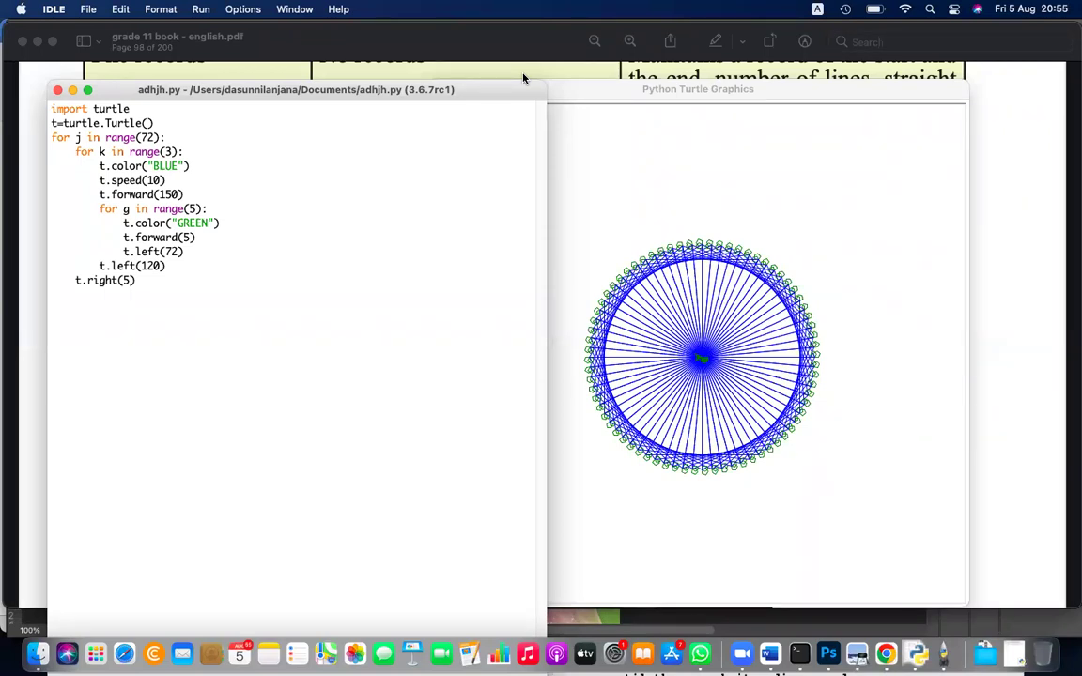
pyautogui.press('XF86AudioRaiseVolume')
# Step: Bring the grade 11 textbook PDF forward at its raster-versus-vector table
pyautogui.click(673, 75)
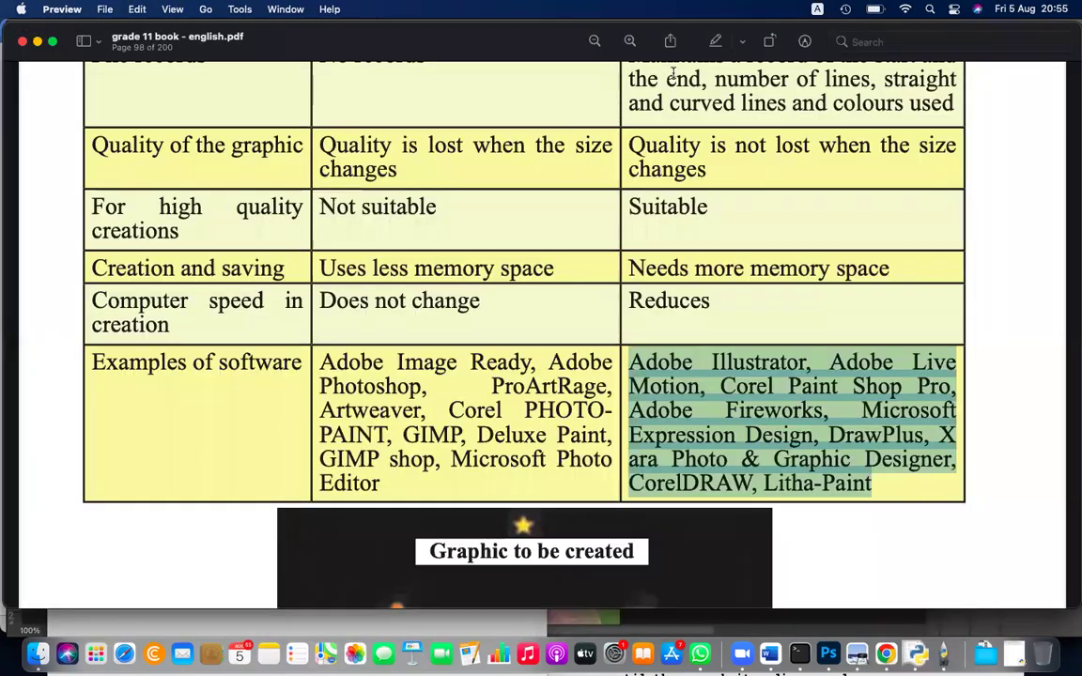
pyautogui.scroll(6, 624, 316)
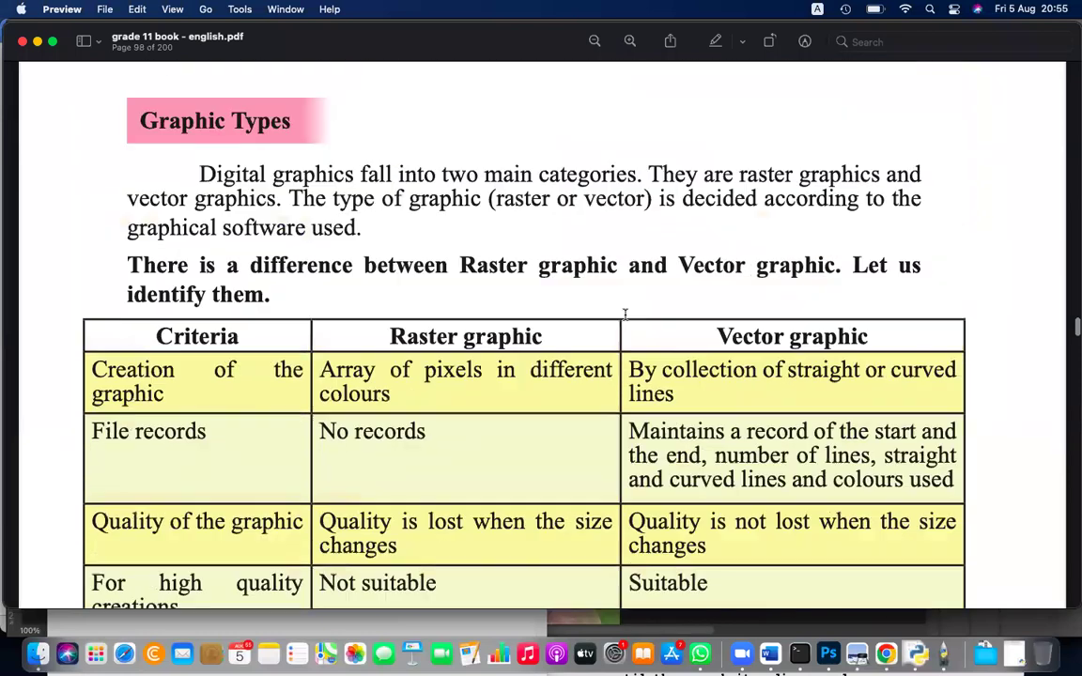
pyautogui.scroll(-4, 625, 315)
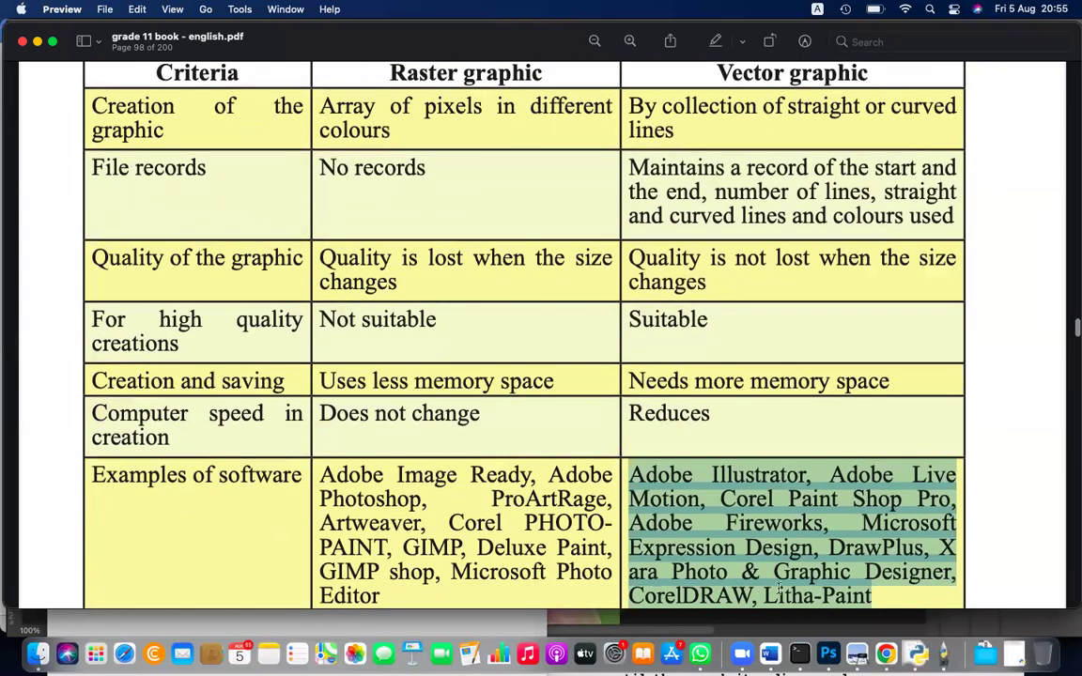
# Step: Dismiss the Zoom cookie notice and search Google for 'toon svg' in a new tab
pyautogui.click(886, 655)
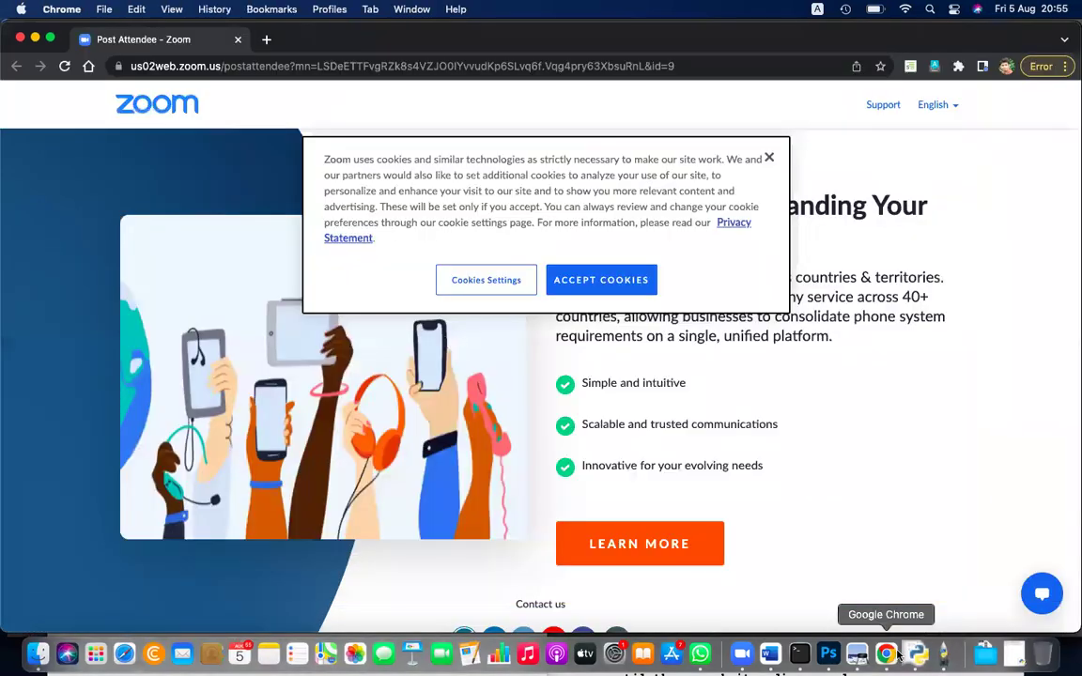
pyautogui.click(769, 157)
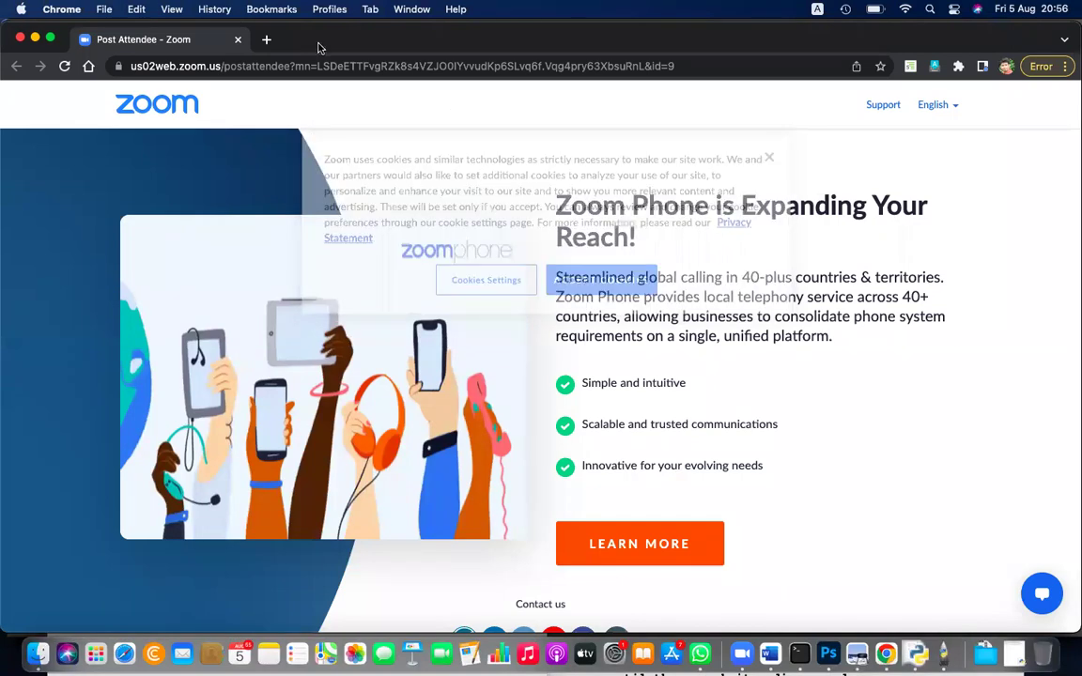
pyautogui.press('super+t')
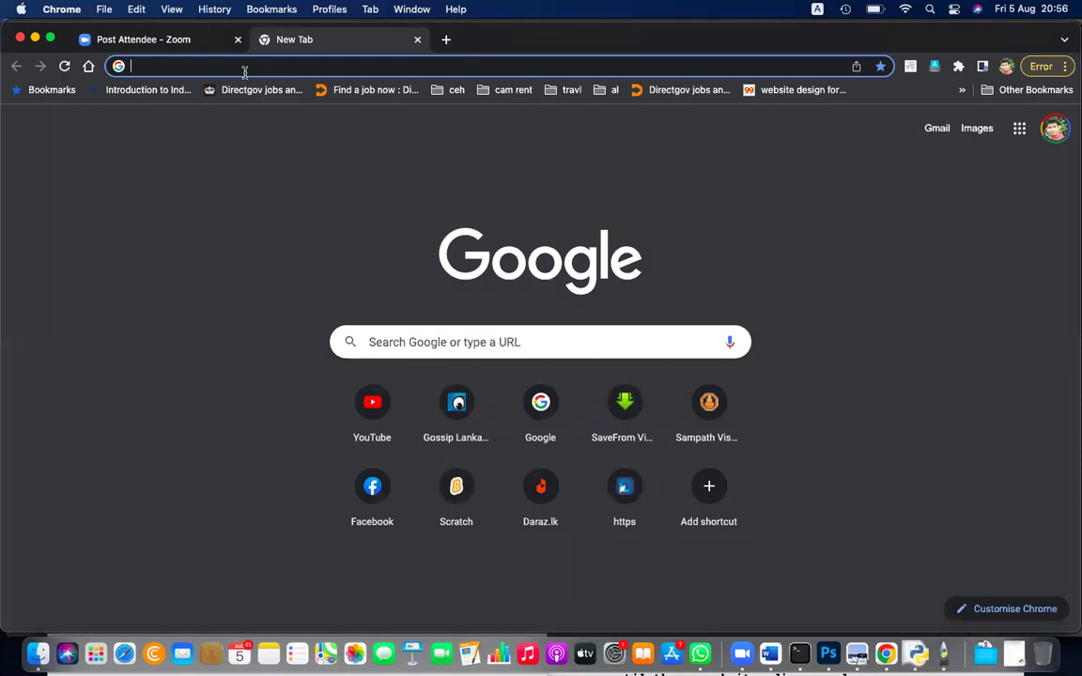
pyautogui.write('toon v')
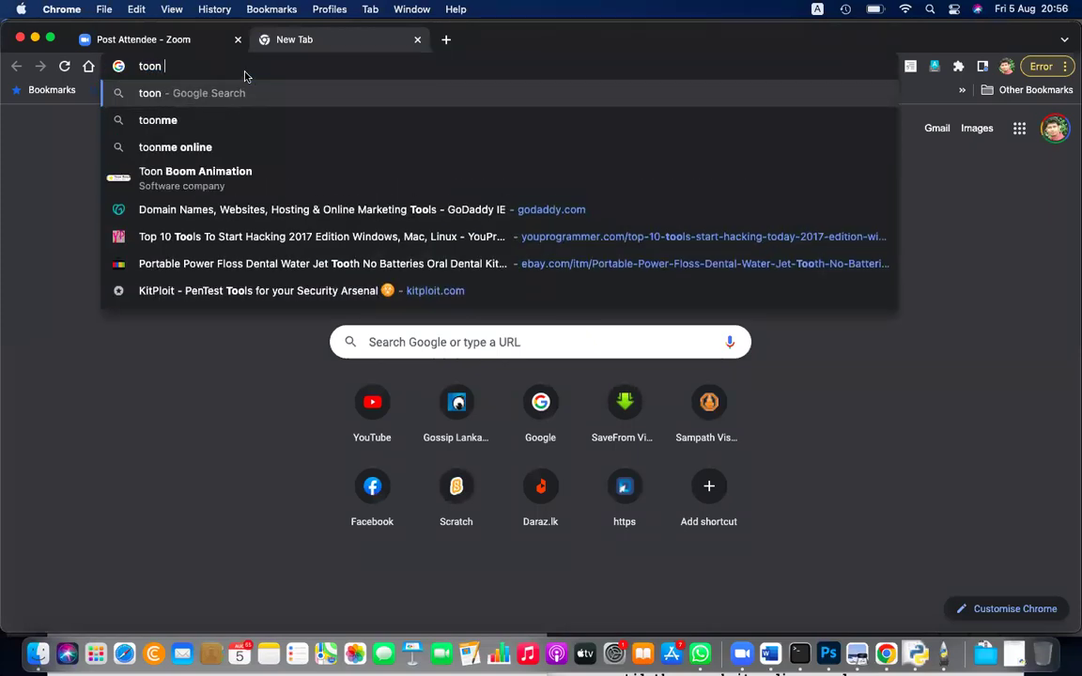
pyautogui.press('BackSpace')
pyautogui.write('svg')
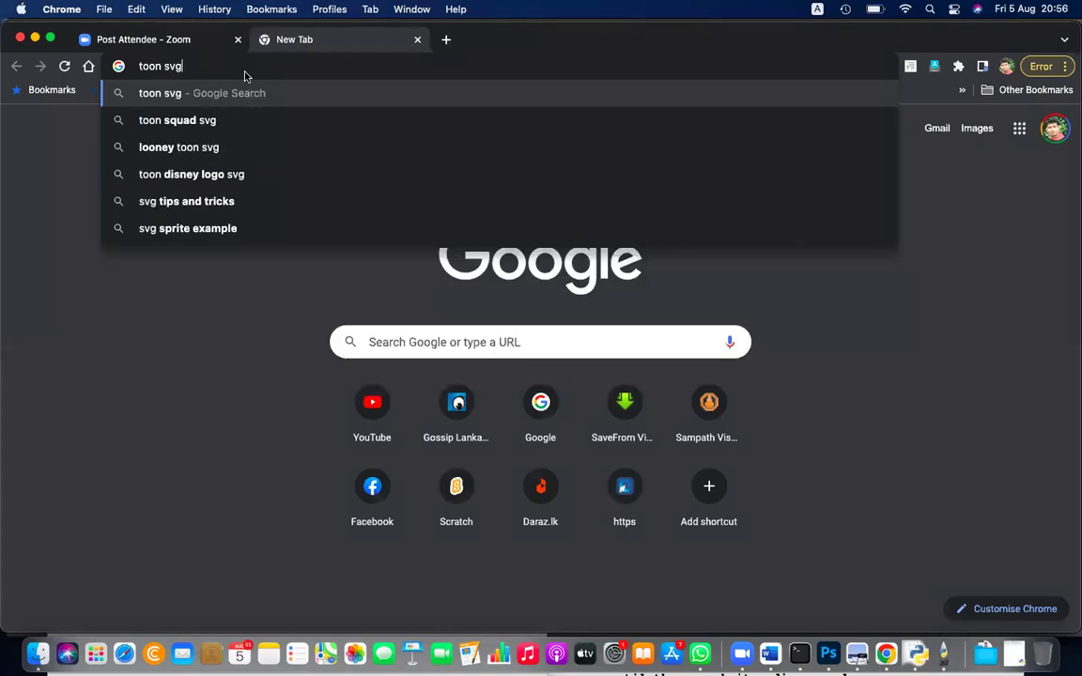
pyautogui.press('Return')
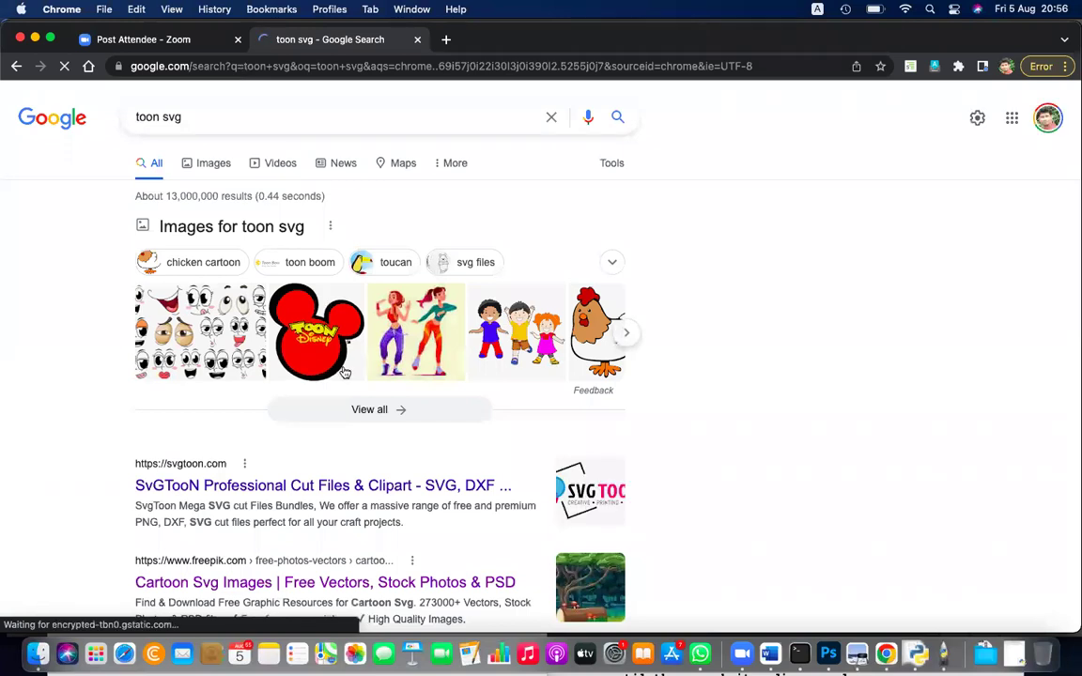
# Step: Open the SvgTooN and Freepik cartoon SVG results in new tabs
pyautogui.keyDown('super'); pyautogui.click(338, 493); pyautogui.keyUp('super')
pyautogui.keyDown('super'); pyautogui.click(358, 584); pyautogui.keyUp('super')
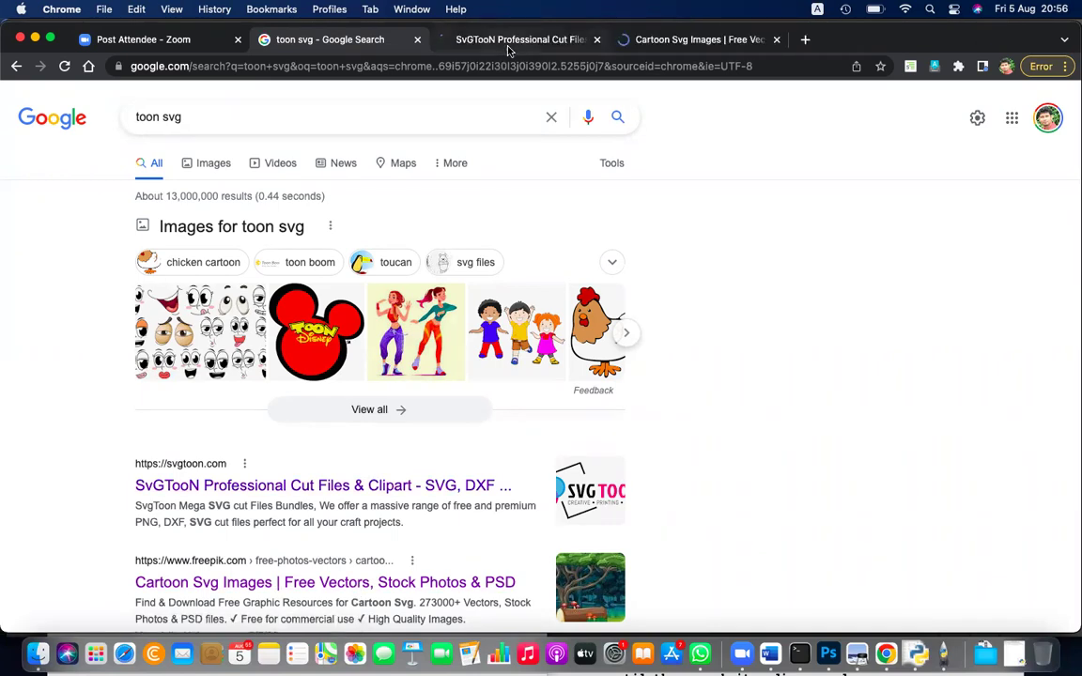
pyautogui.click(509, 47)
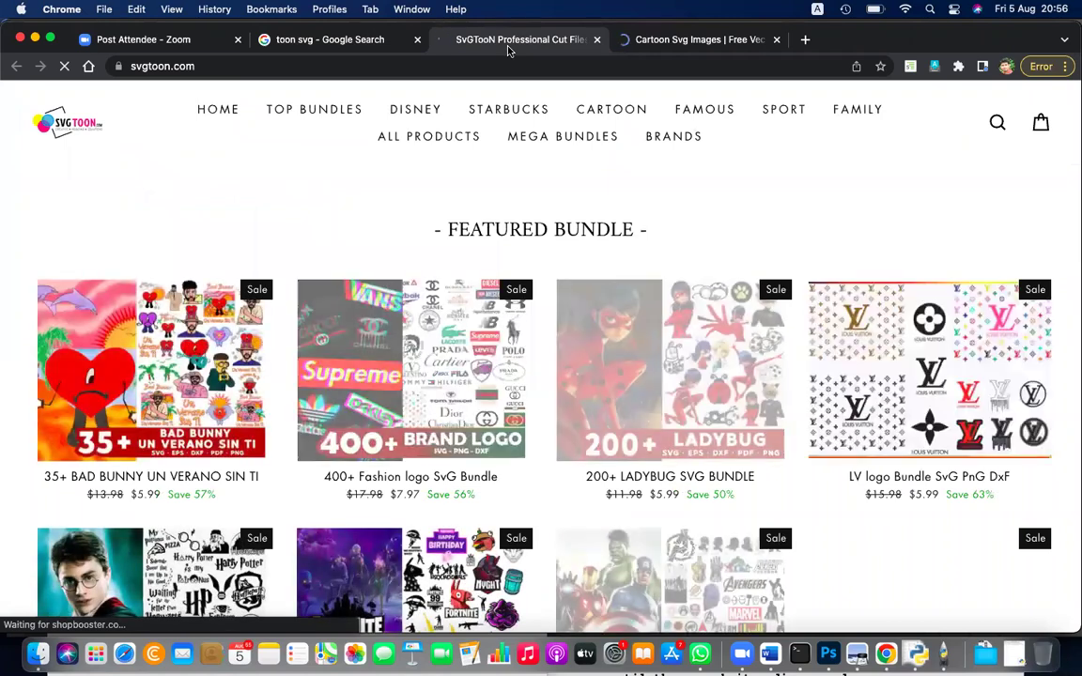
pyautogui.click(700, 42)
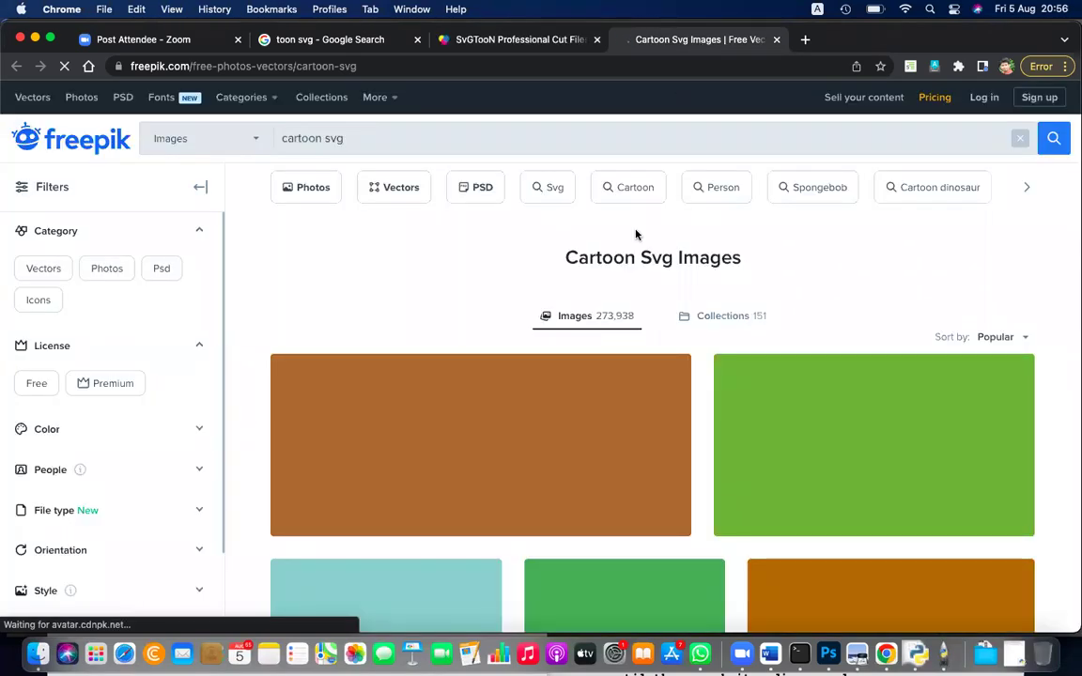
# Step: Browse Freepik's cartoon SVG results and open the cute monkey board template
pyautogui.scroll(-5, 639, 423)
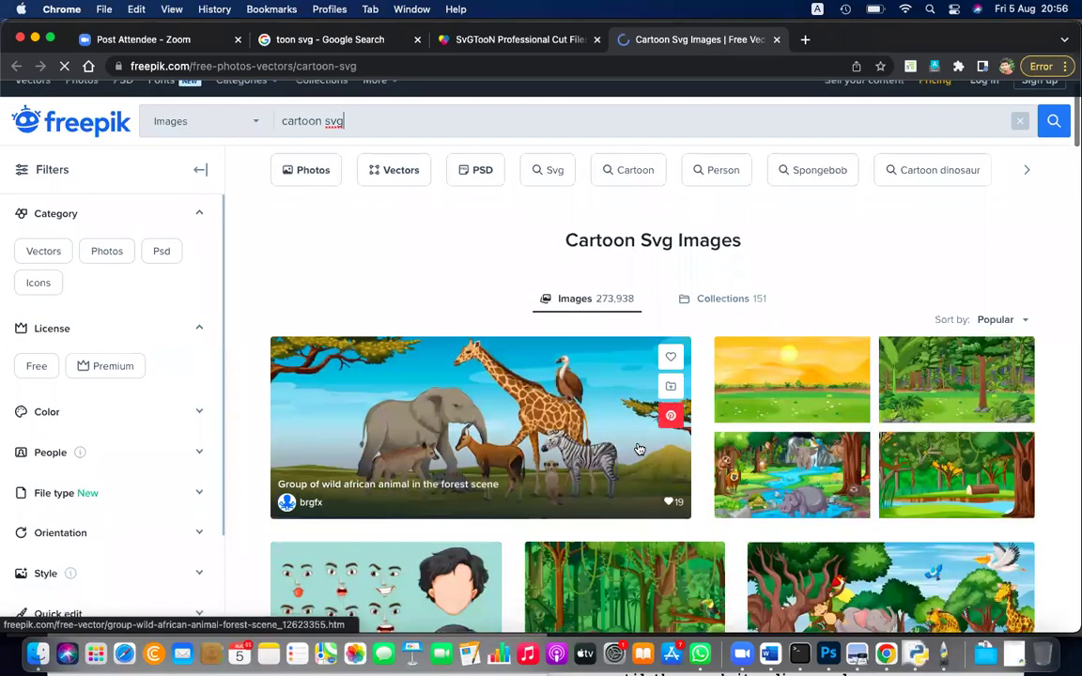
pyautogui.scroll(-2, 705, 310)
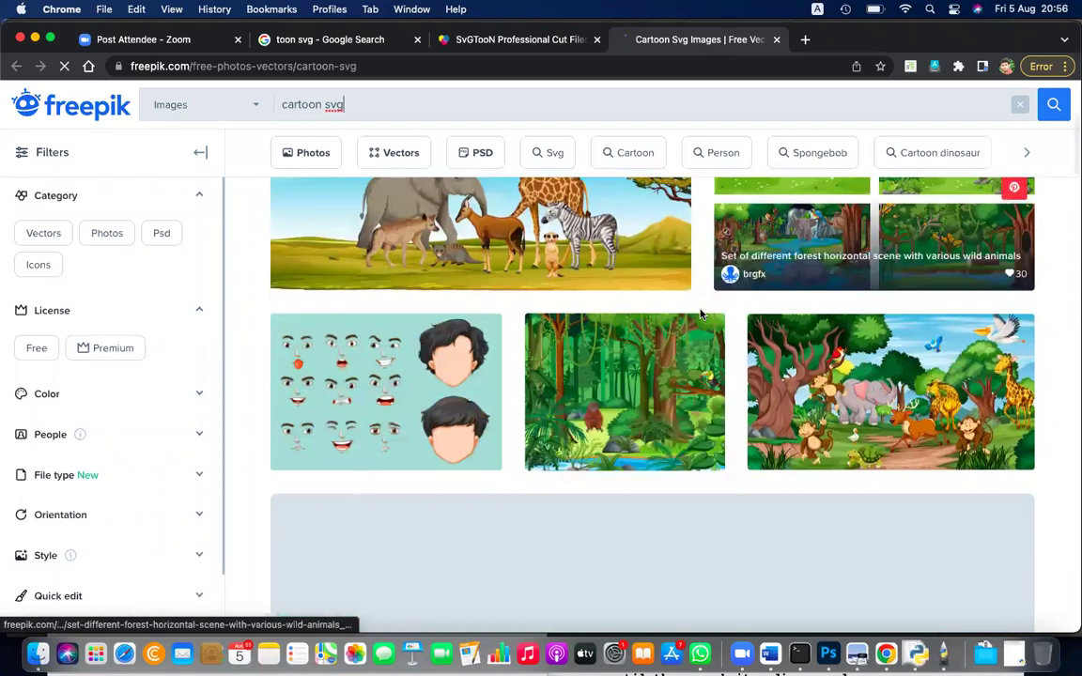
pyautogui.scroll(3, 796, 255)
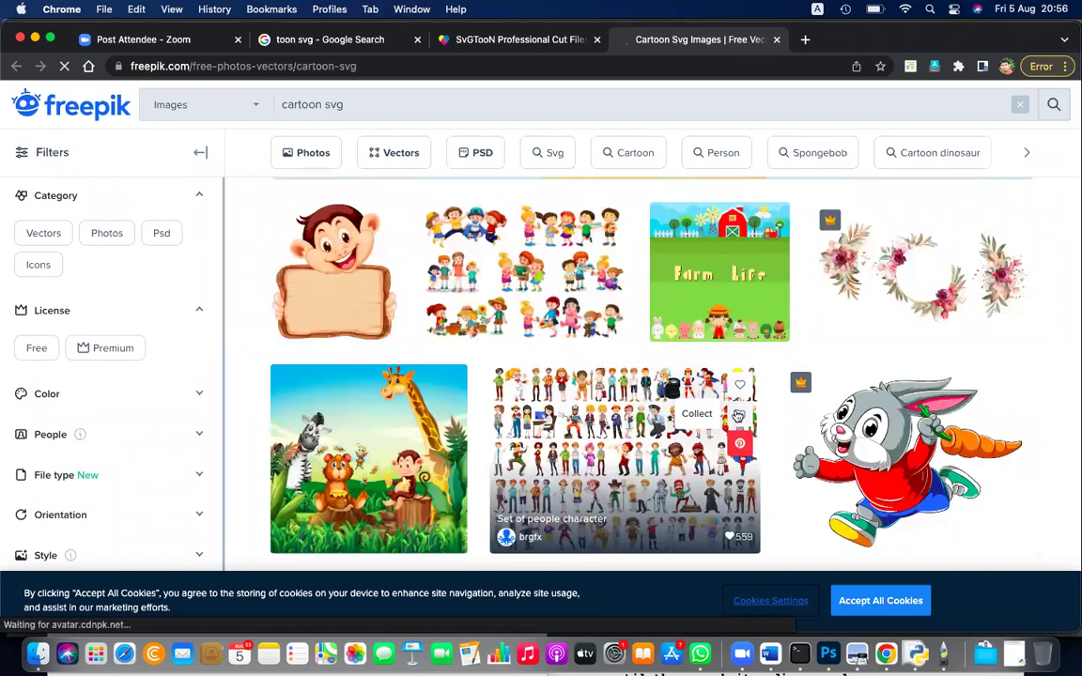
pyautogui.scroll(-2, 737, 418)
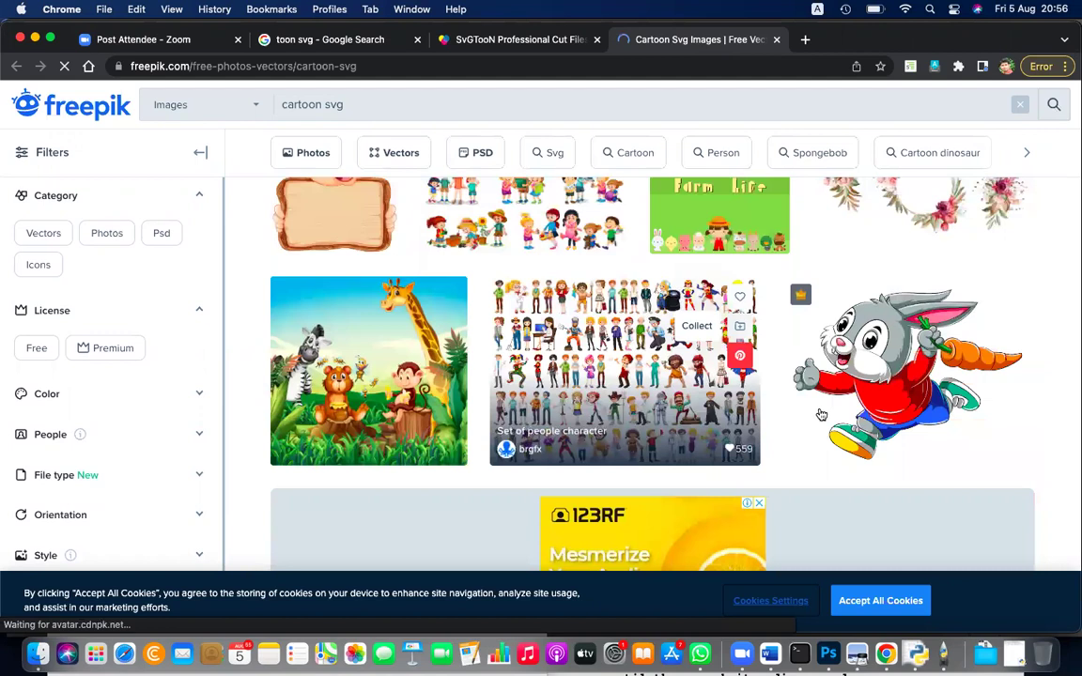
pyautogui.scroll(-1, 821, 415)
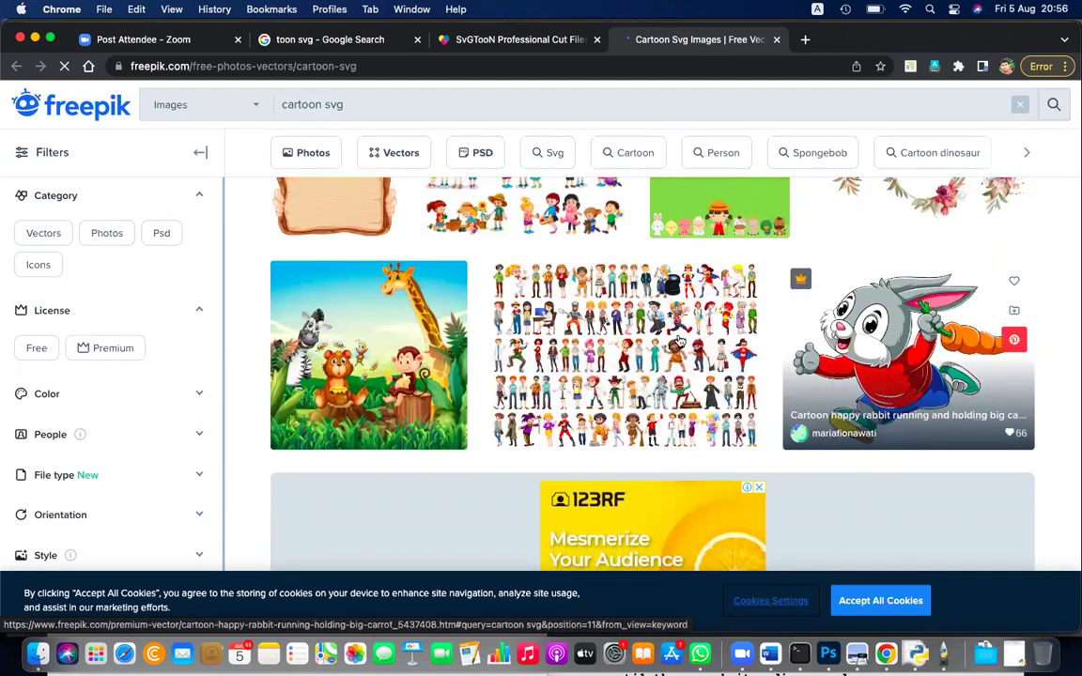
pyautogui.scroll(-2, 679, 340)
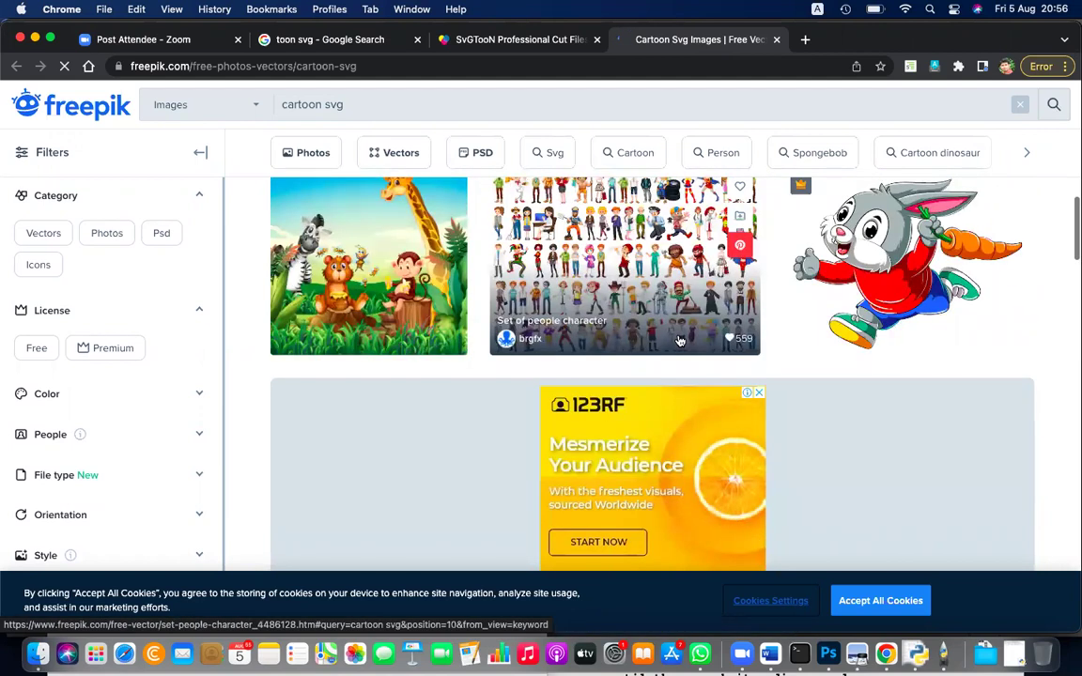
pyautogui.scroll(5, 679, 341)
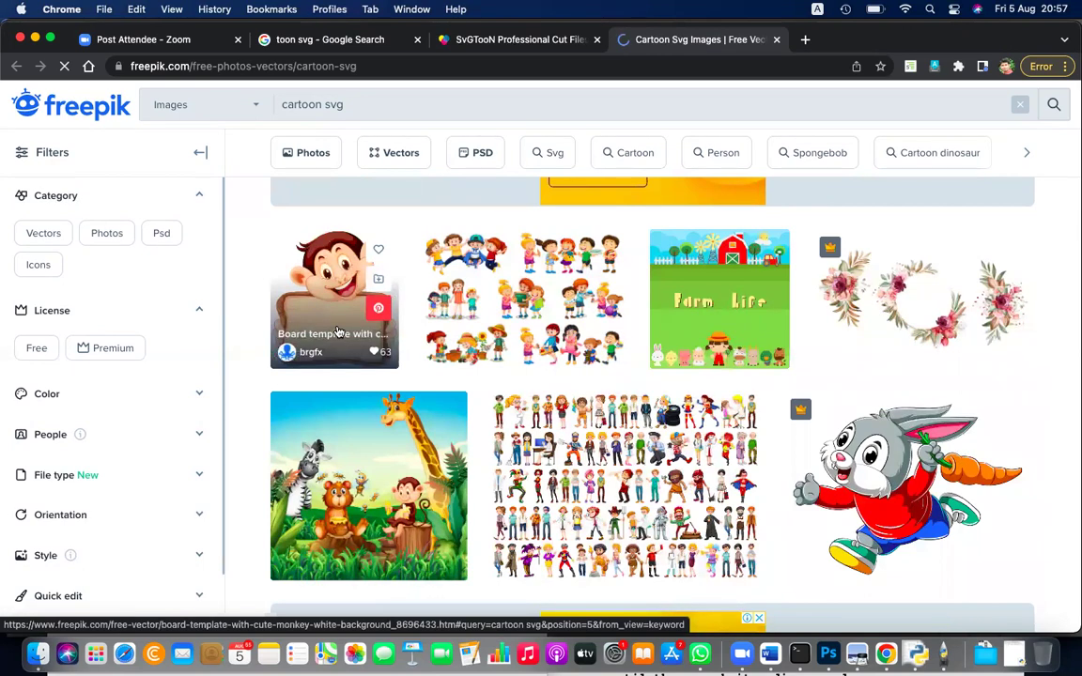
pyautogui.click(338, 332)
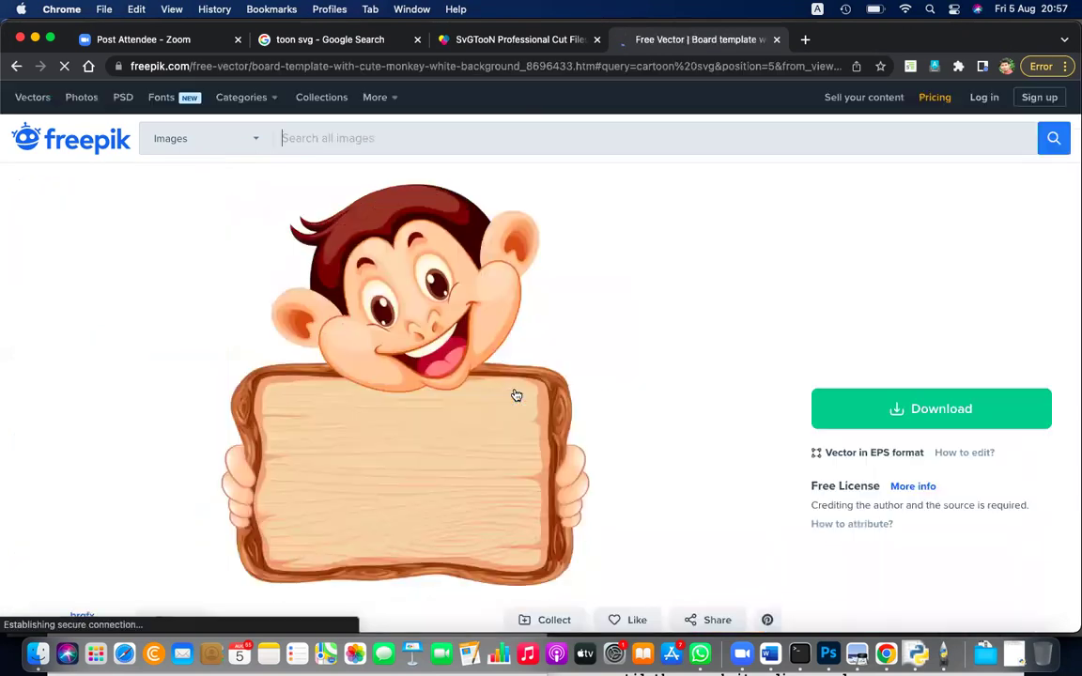
# Step: Download the monkey board template zip for free and open its download options
pyautogui.click(893, 421)
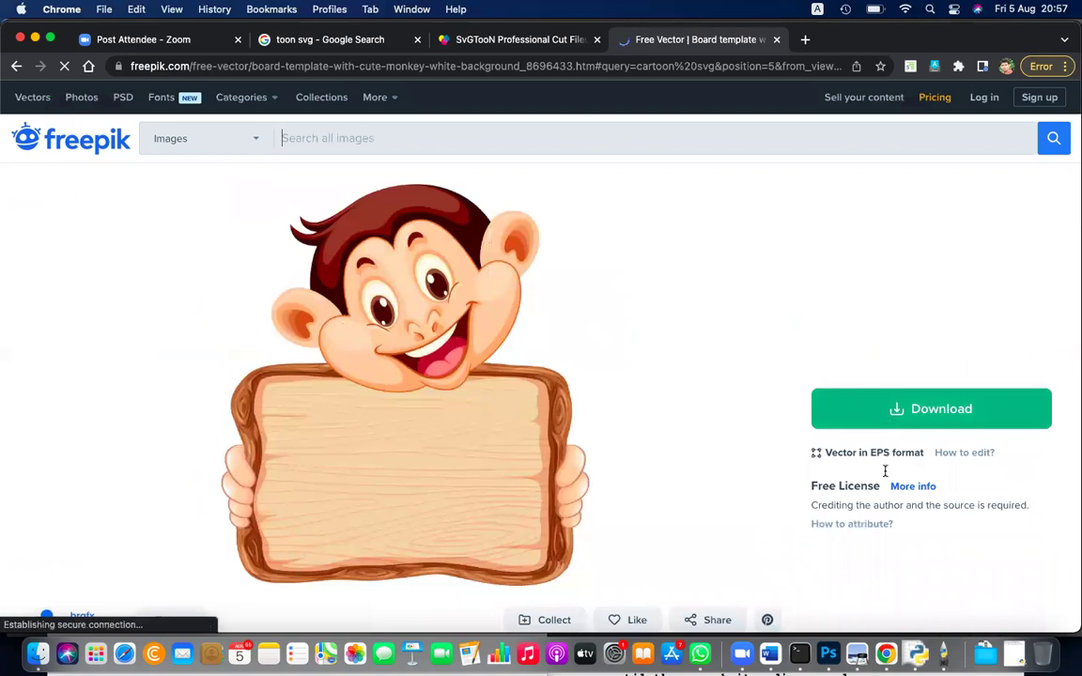
pyautogui.click(894, 411)
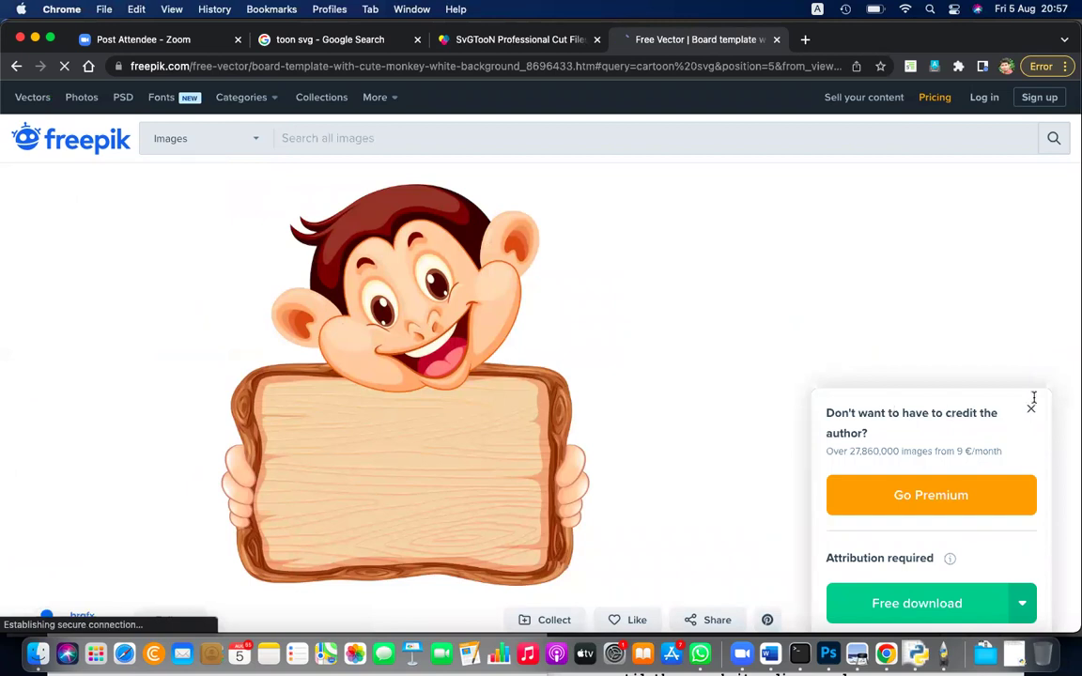
pyautogui.click(913, 605)
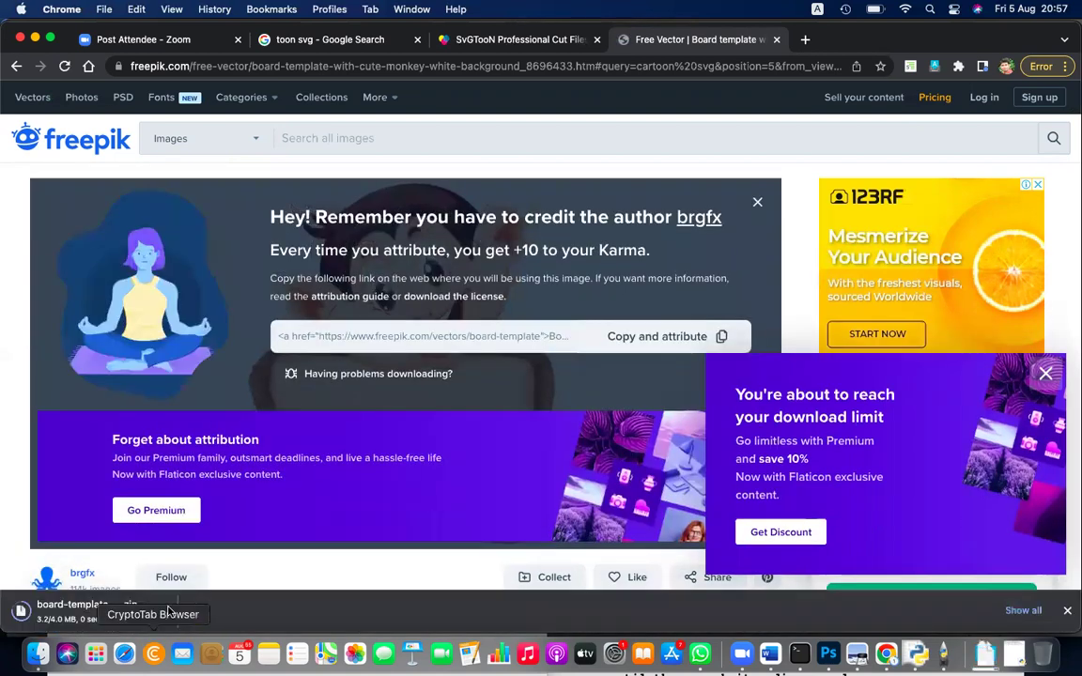
pyautogui.click(169, 613)
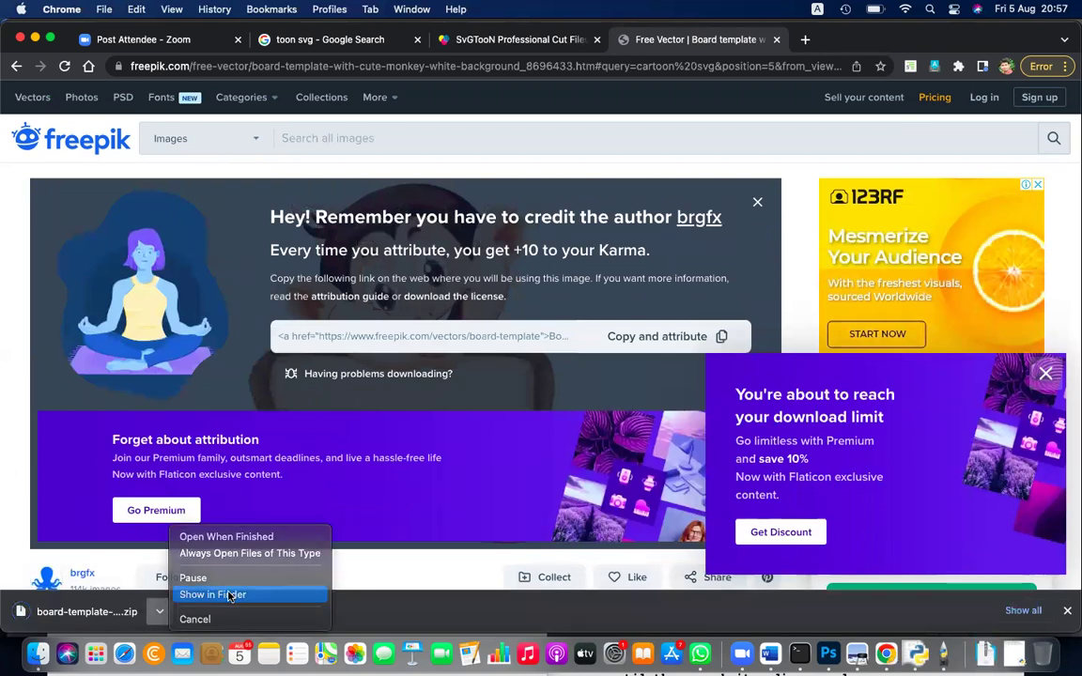
# Step: Extract the template zip with The Unarchiver and open 44141.jpg from the extracted folder
pyautogui.click(228, 595)
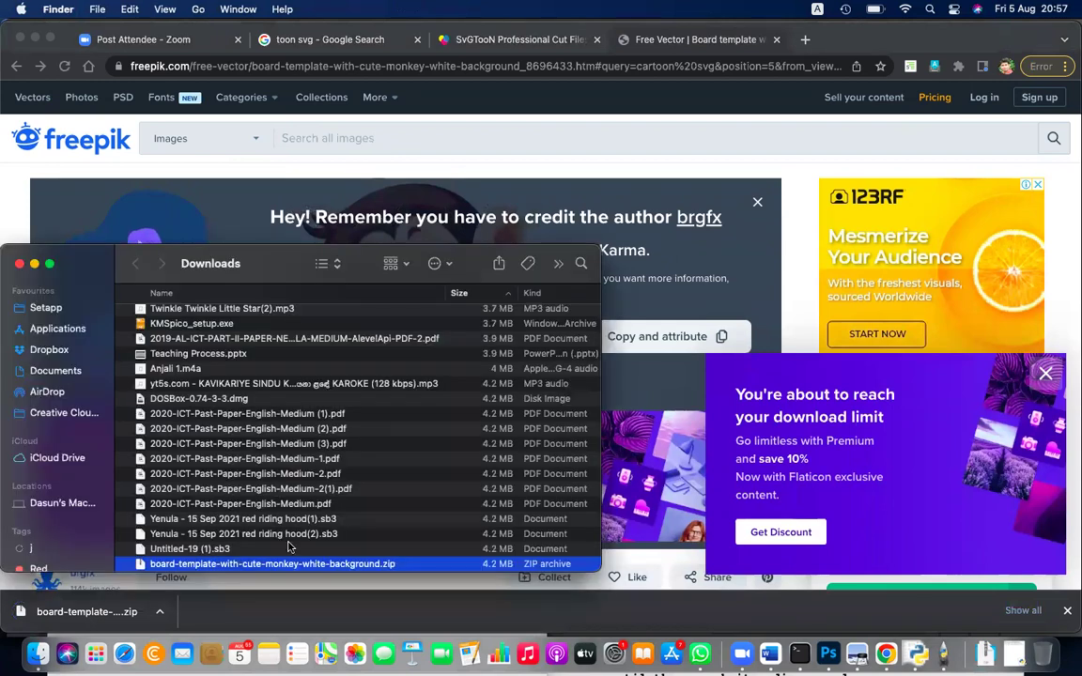
pyautogui.moveTo(320, 561); pyautogui.dragTo(320, 564)
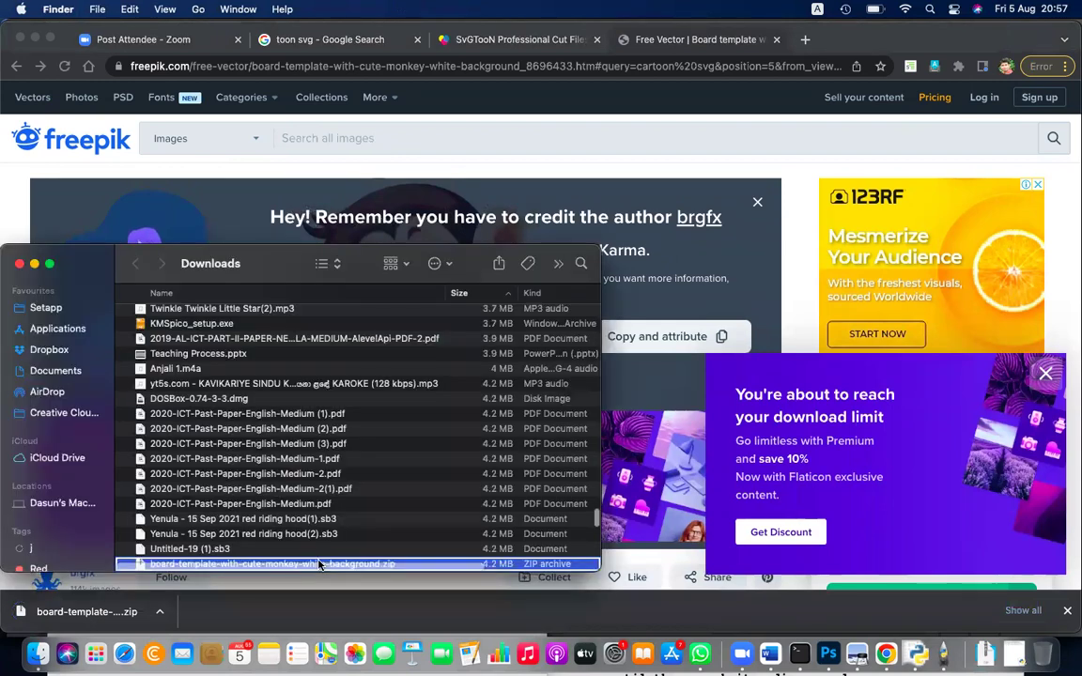
pyautogui.rightClick(320, 563)
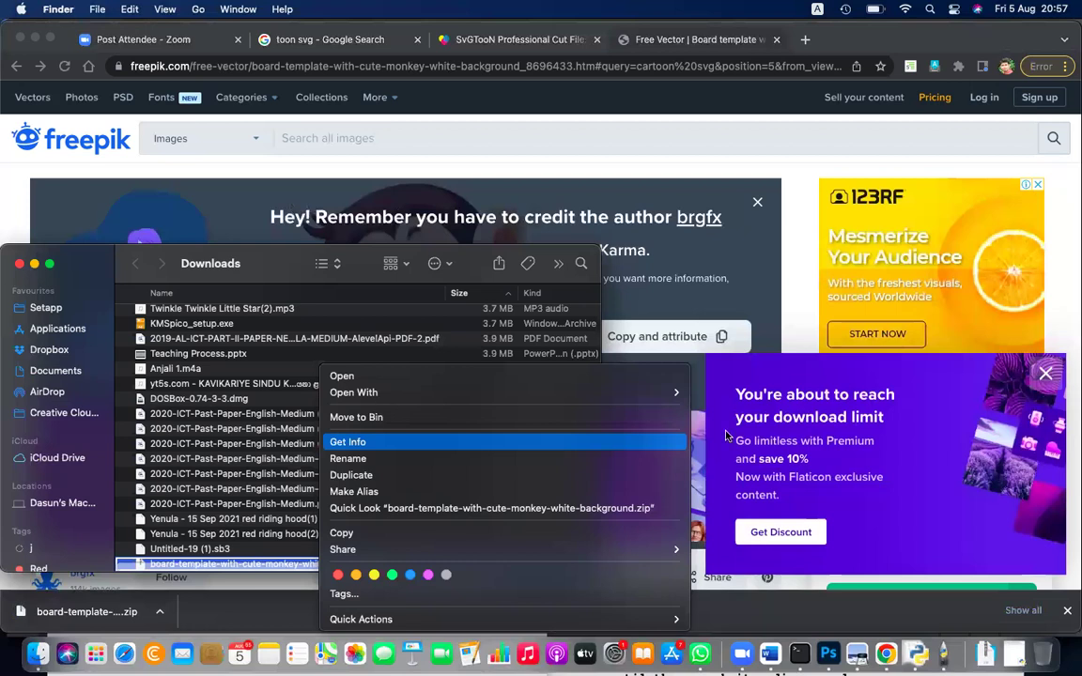
pyautogui.moveTo(661, 393)
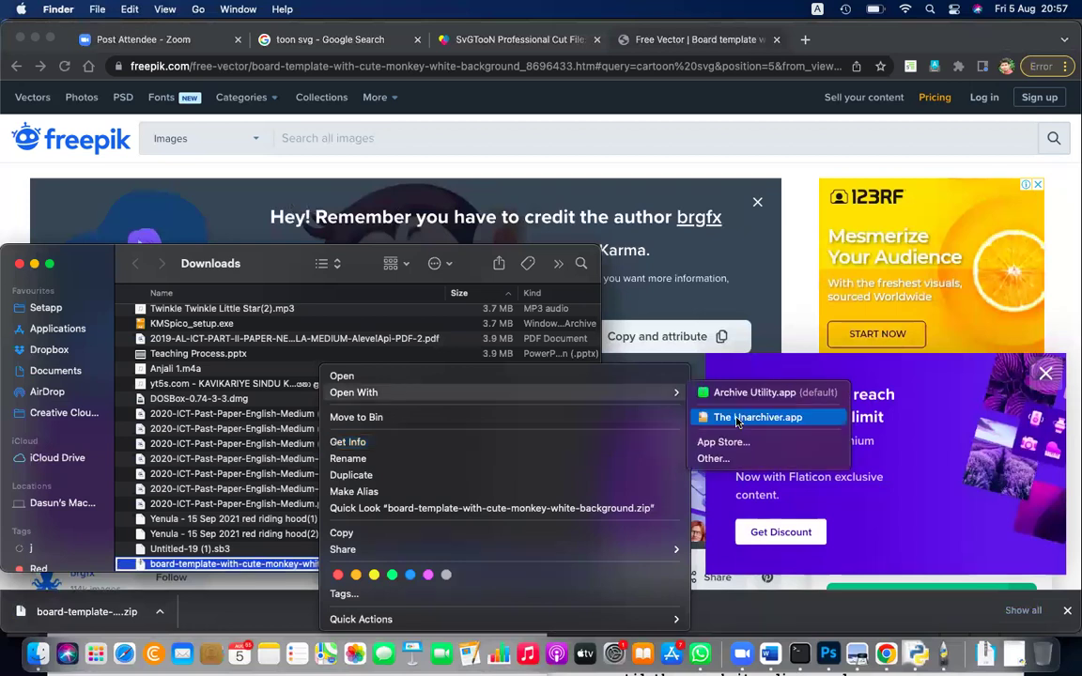
pyautogui.click(737, 419)
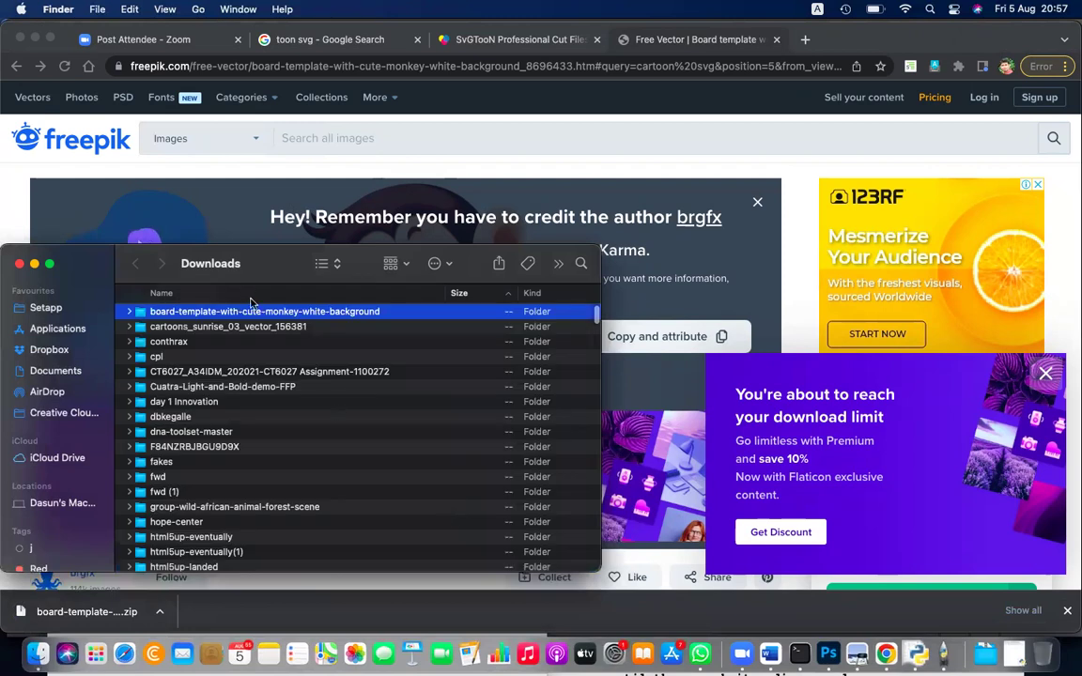
pyautogui.doubleClick(255, 315)
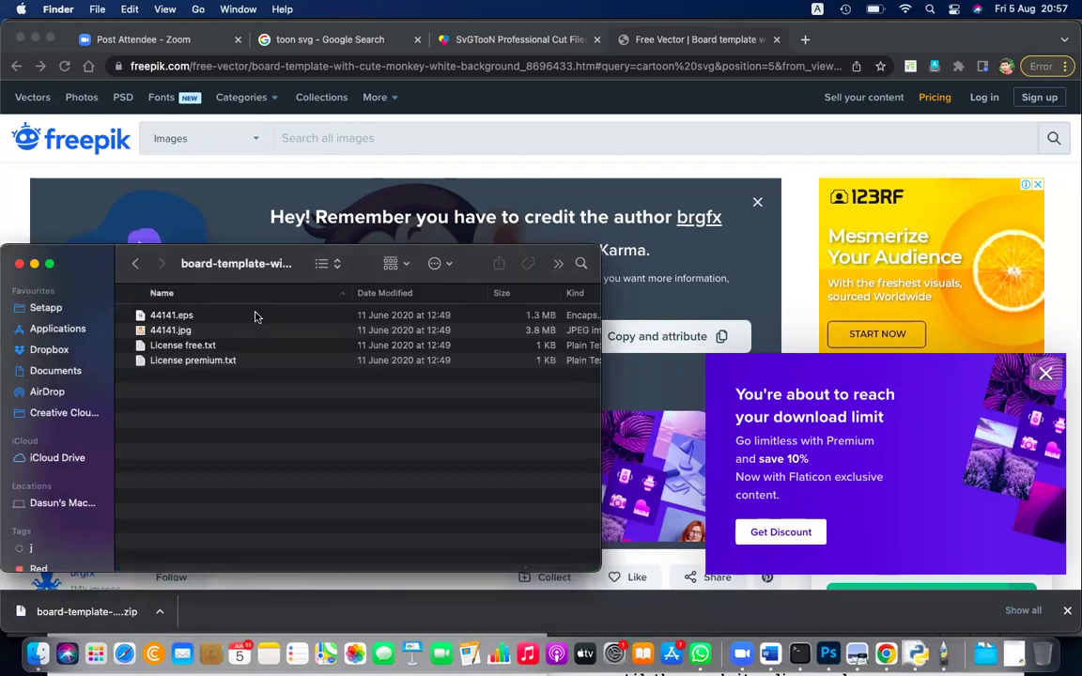
pyautogui.doubleClick(170, 330)
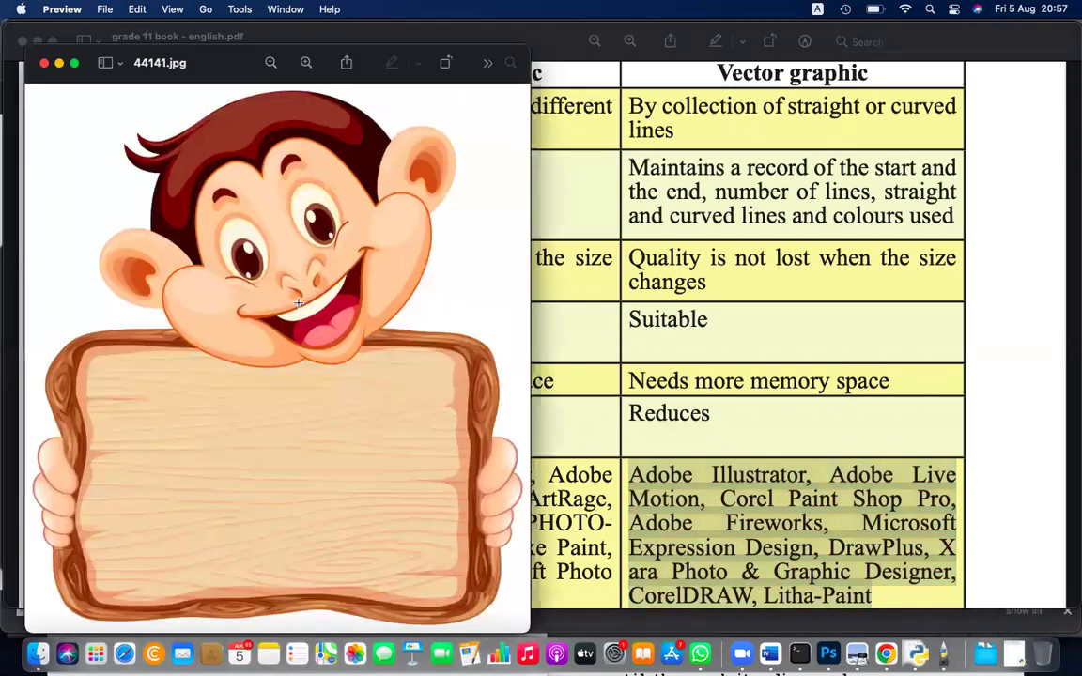
# Step: Zoom into 44141.jpg until the hair edges show stair-stepped square pixels
pyautogui.press('super+plus')
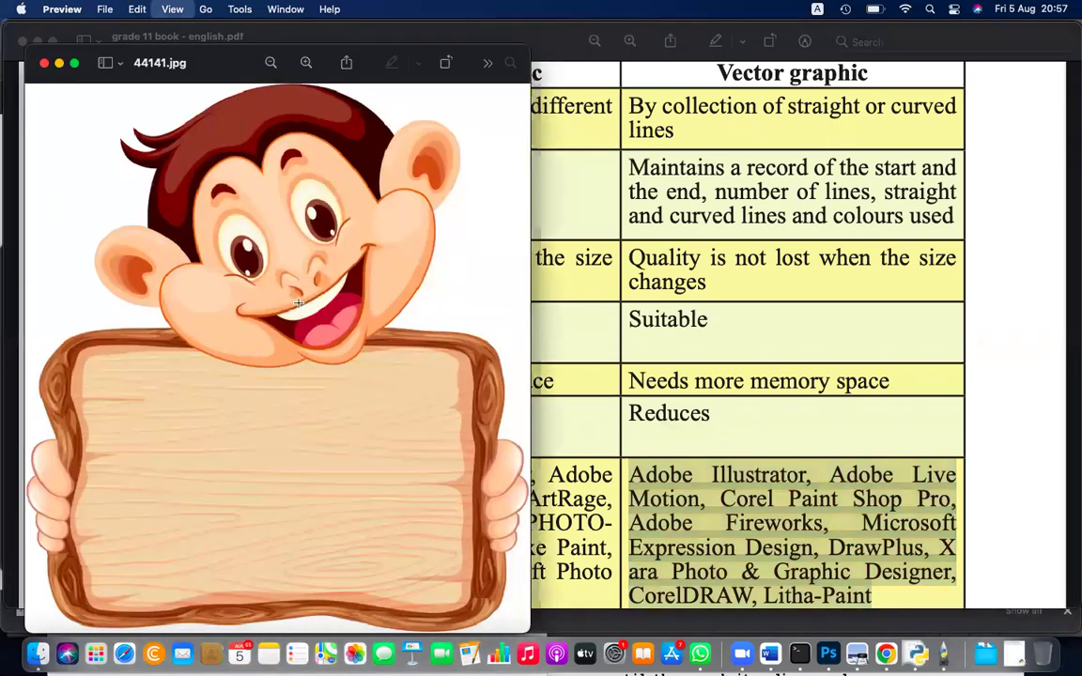
pyautogui.press('super+plus')
pyautogui.press('super+plus')
pyautogui.press('super+plus')
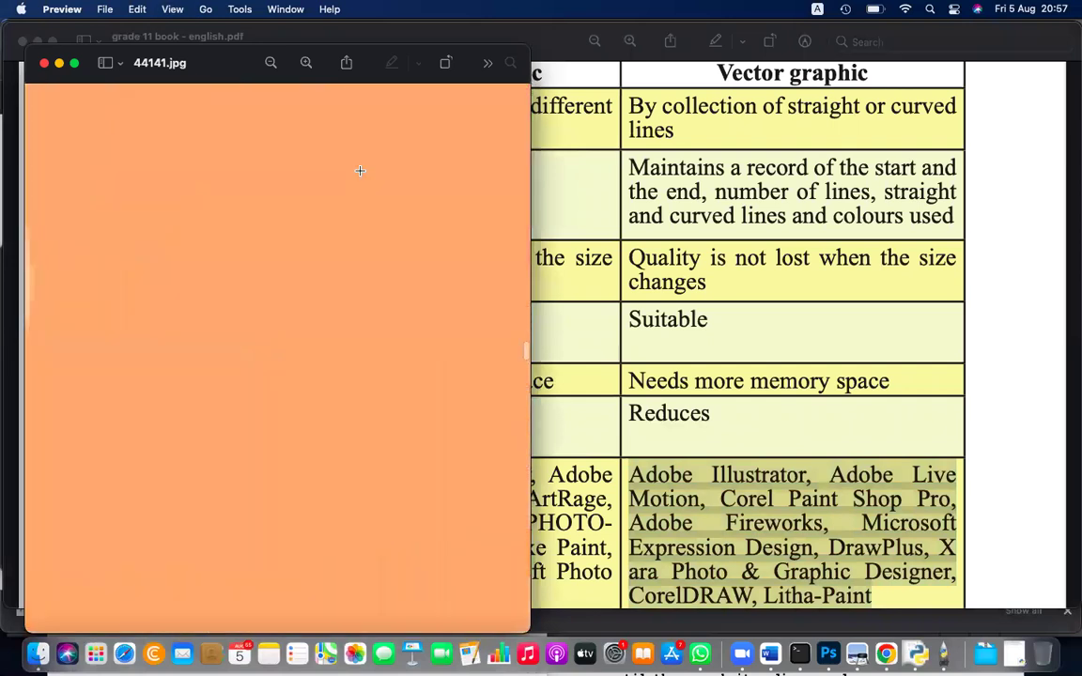
pyautogui.scroll(5, 360, 170)
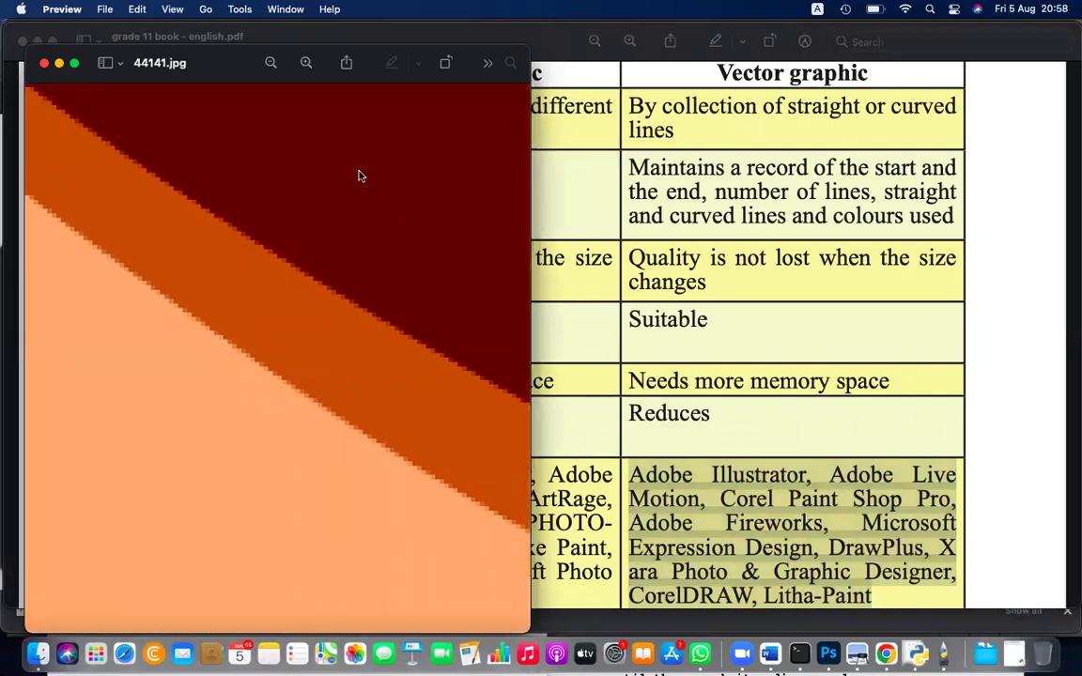
pyautogui.press('super+plus')
pyautogui.press('super+plus')
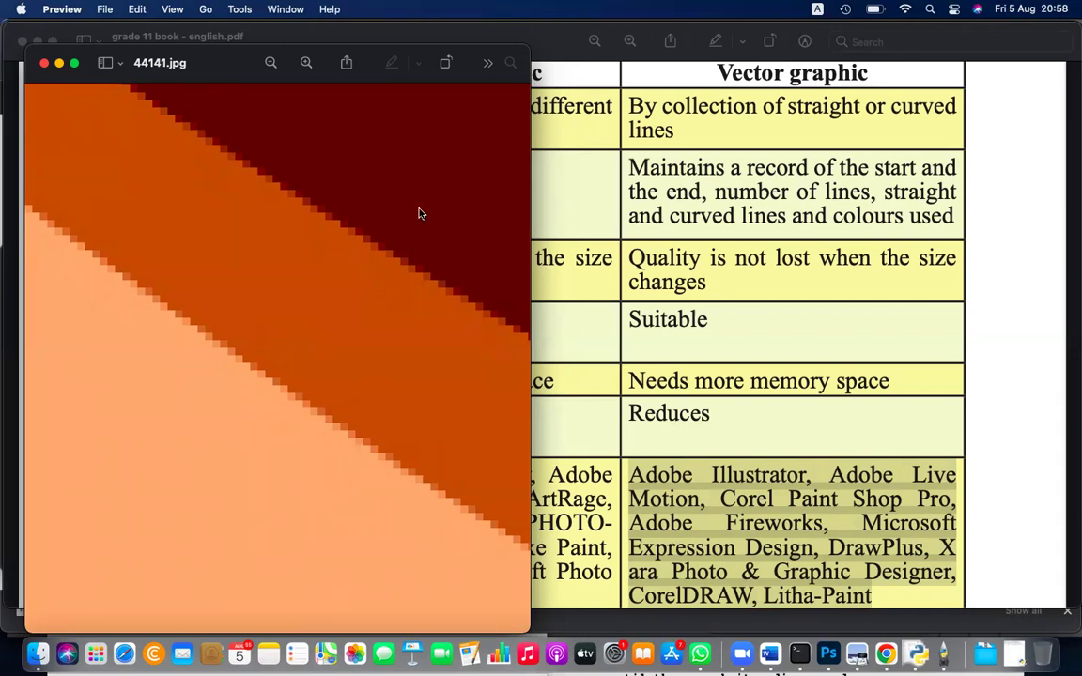
# Step: Close the 44141.jpg window and return to the board-template folder in Finder
pyautogui.click(43, 63)
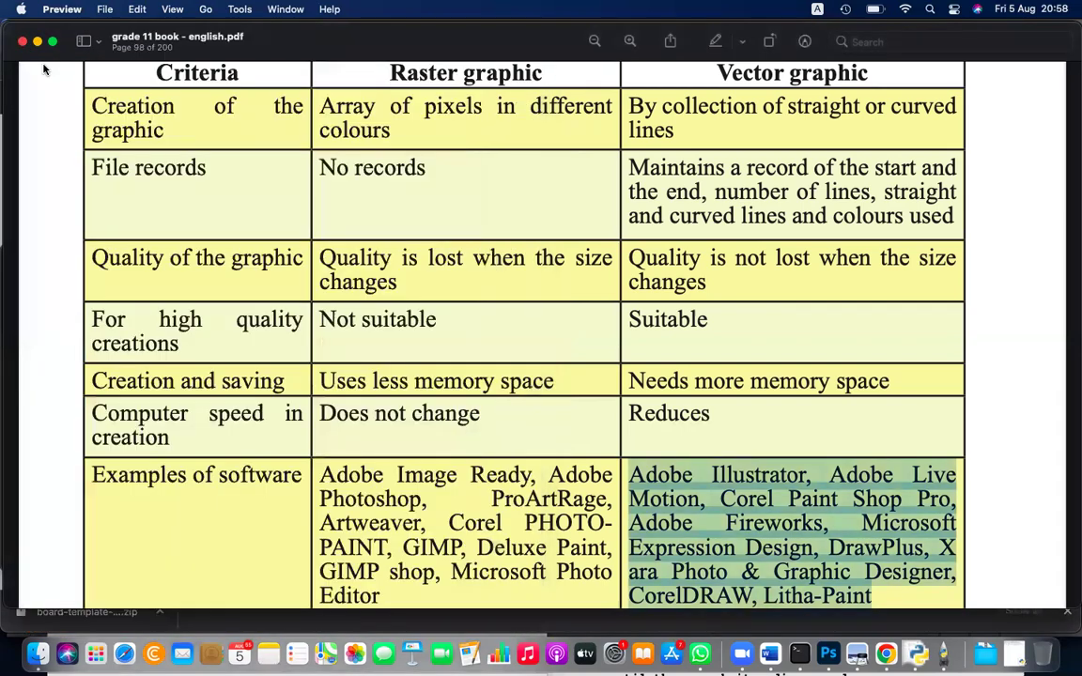
pyautogui.click(38, 654)
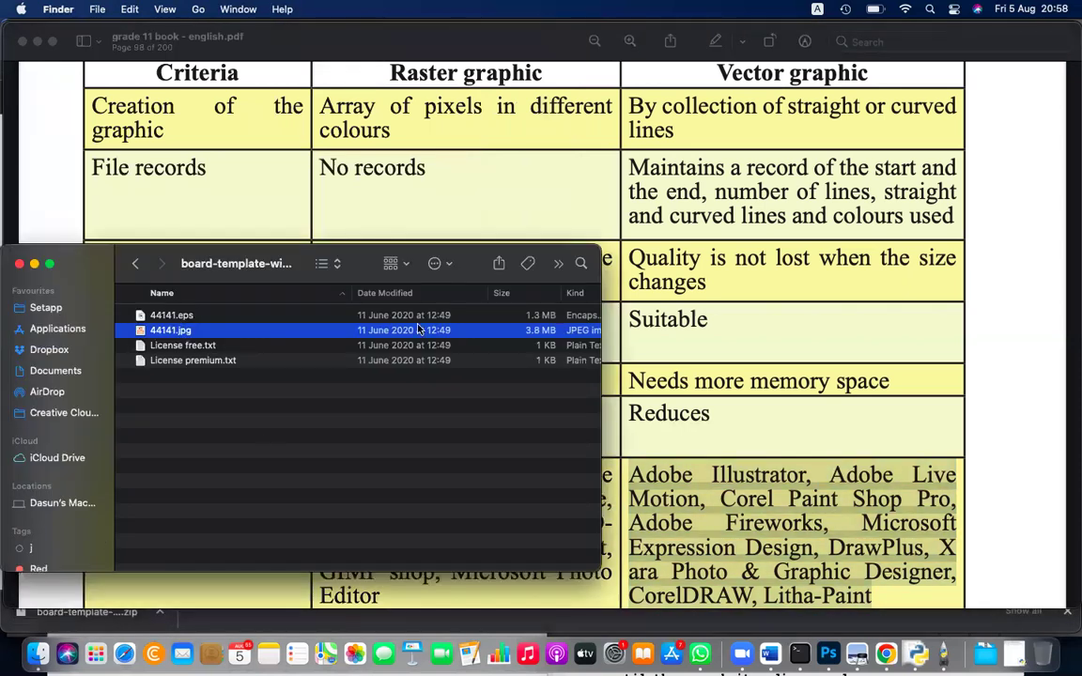
pyautogui.hscroll(3, 414, 330)
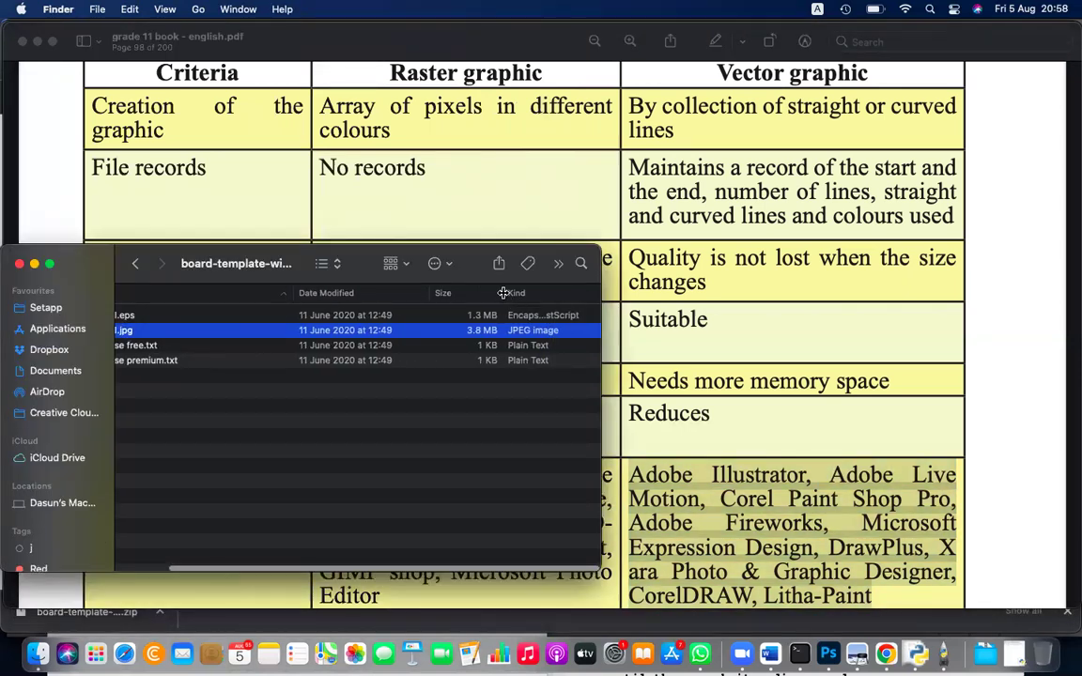
pyautogui.hscroll(-1, 425, 292)
# Step: Resize the Finder window and columns to show full file kinds, selecting 44141.eps
pyautogui.moveTo(504, 292); pyautogui.dragTo(530, 292)
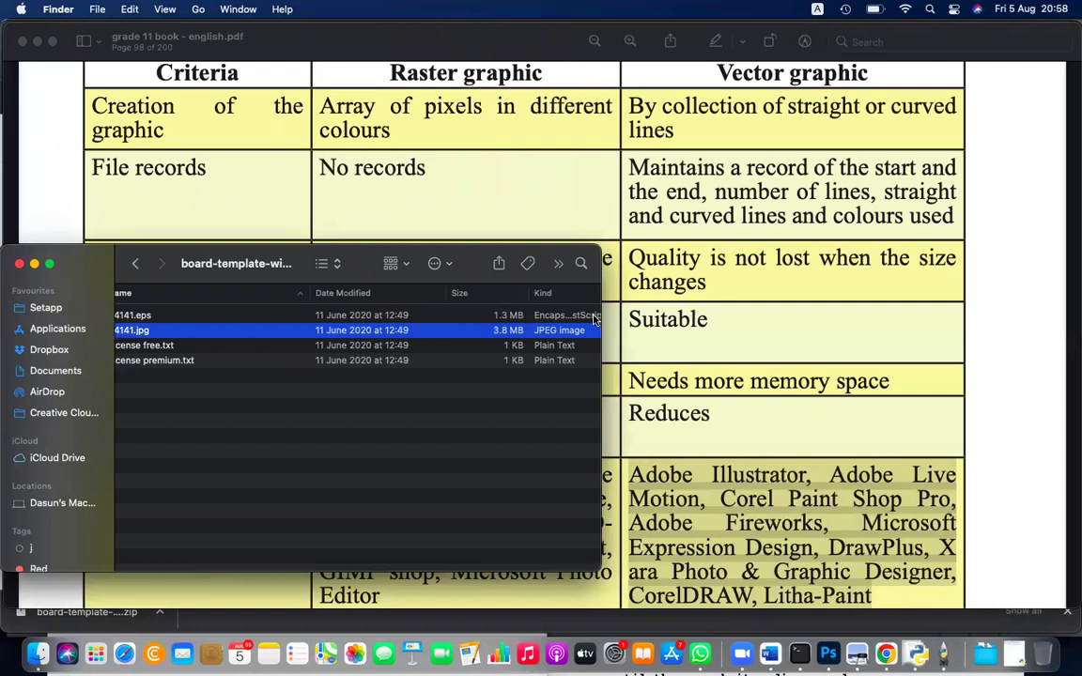
pyautogui.moveTo(939, 381); pyautogui.dragTo(940, 380)
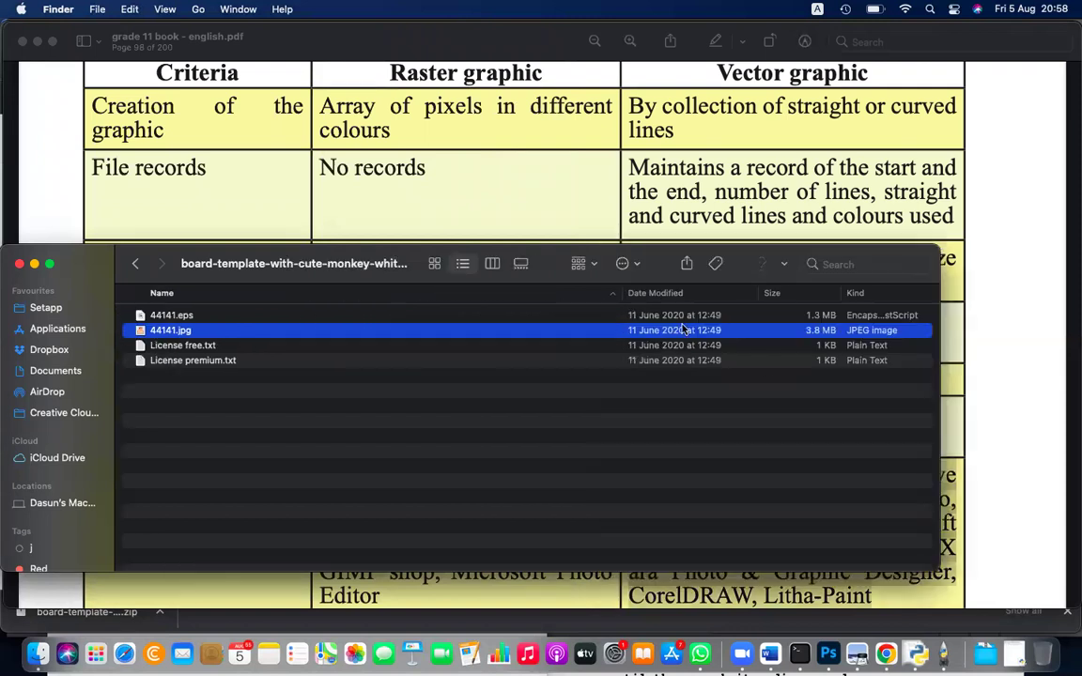
pyautogui.moveTo(510, 294); pyautogui.dragTo(295, 294)
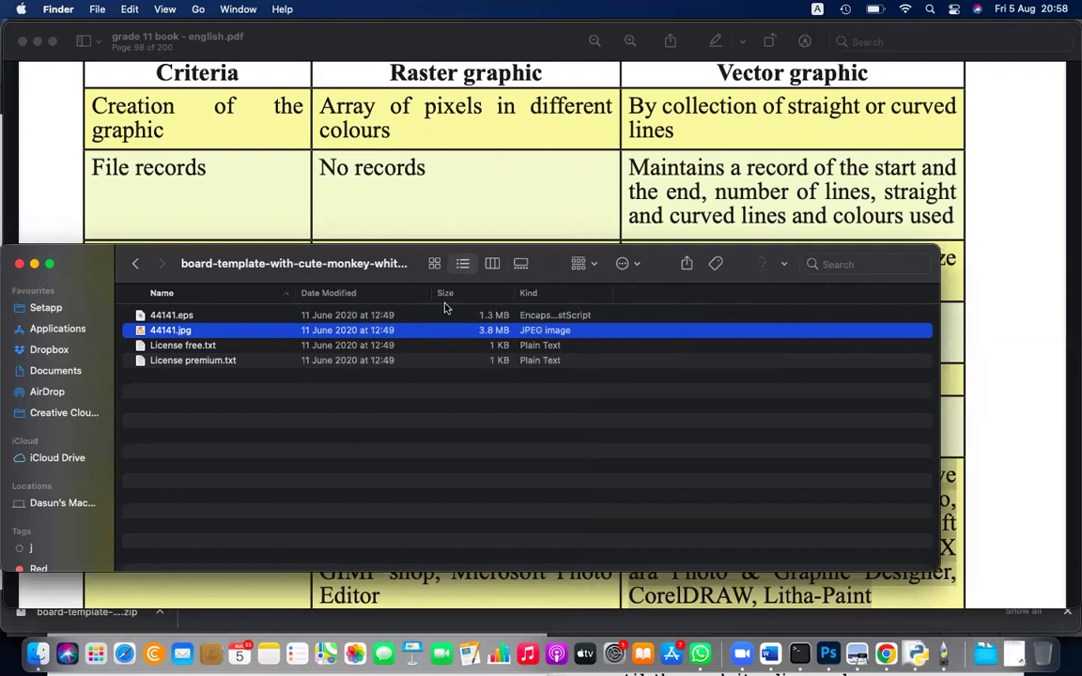
pyautogui.moveTo(612, 293); pyautogui.dragTo(823, 293)
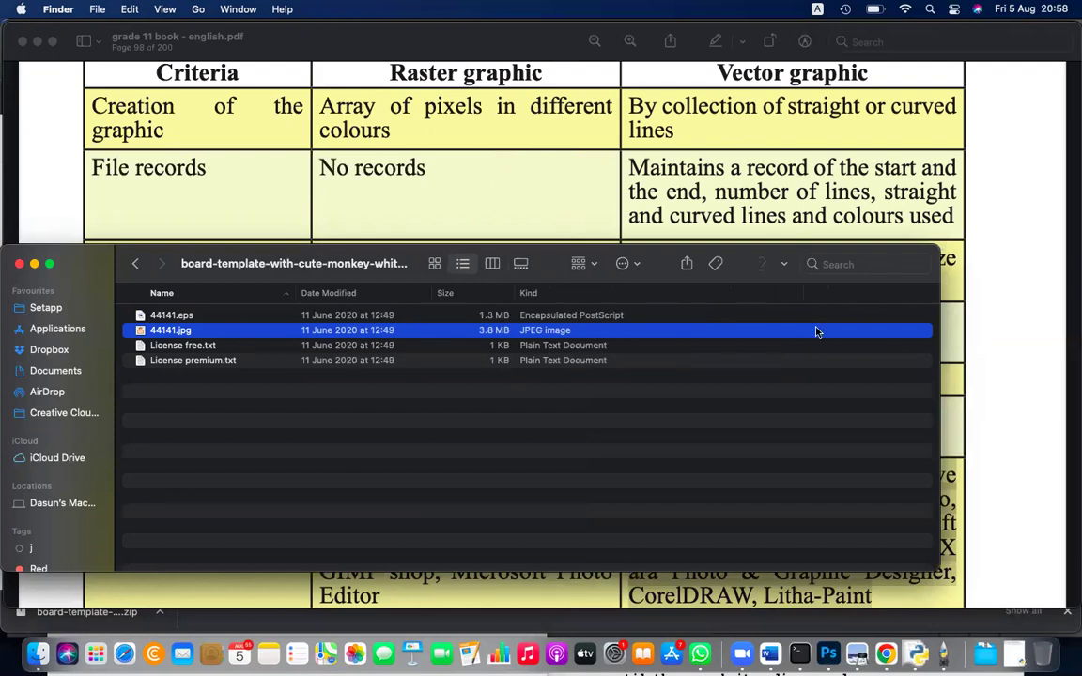
pyautogui.click(581, 315)
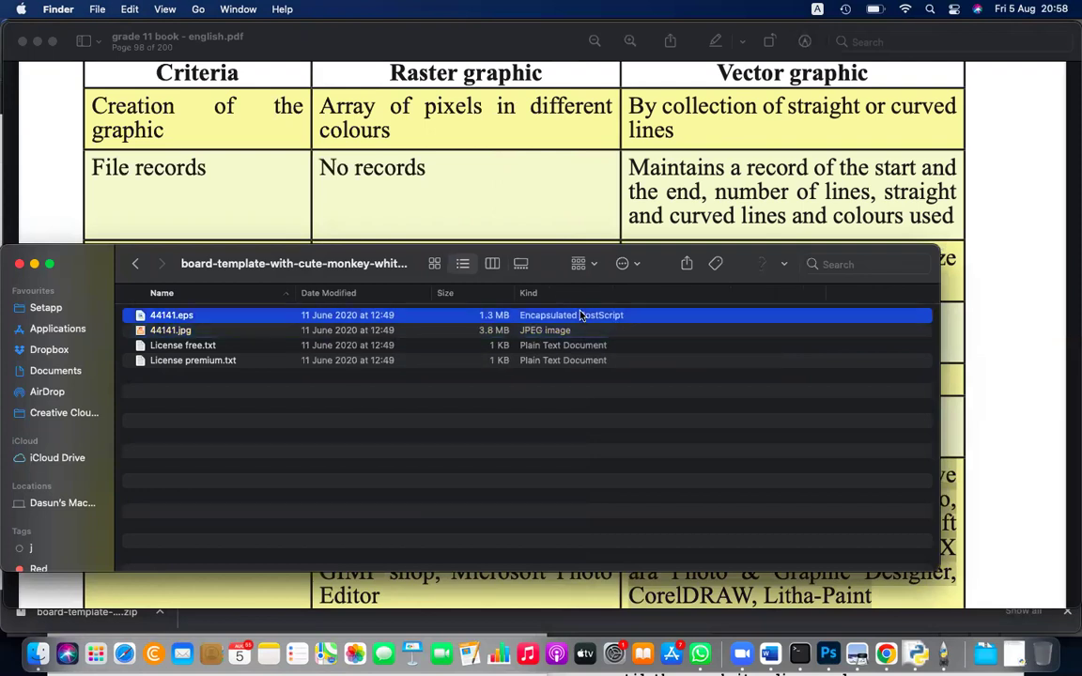
# Step: Open 44141.eps as a PDF in Preview, zoom into the face, then close it
pyautogui.doubleClick(630, 322)
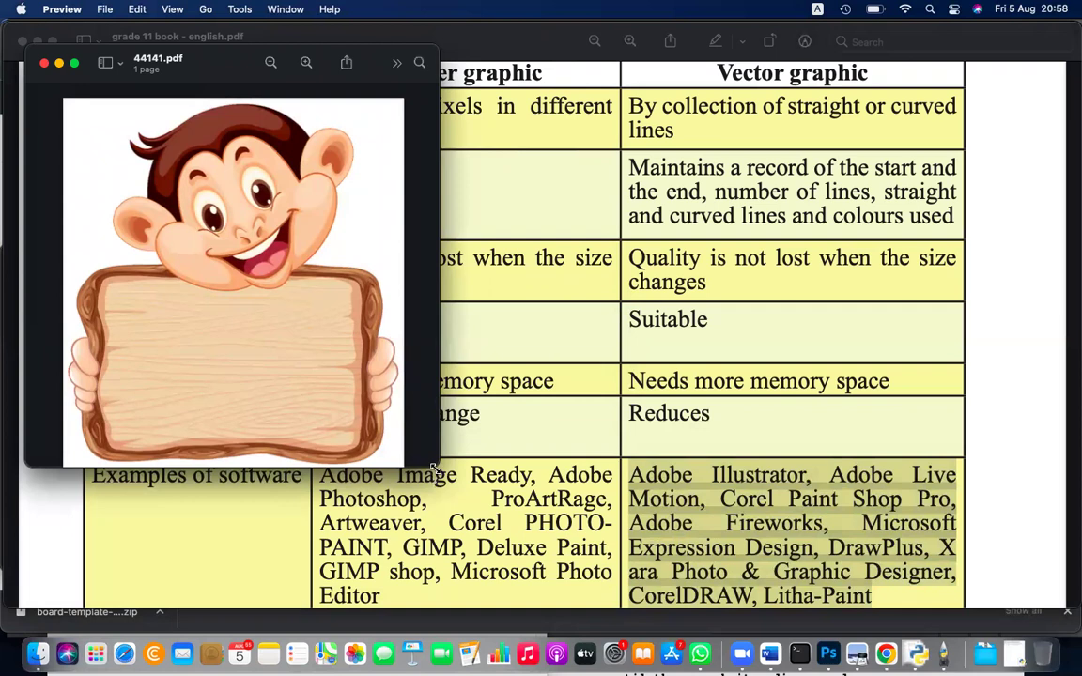
pyautogui.moveTo(432, 467); pyautogui.dragTo(918, 620)
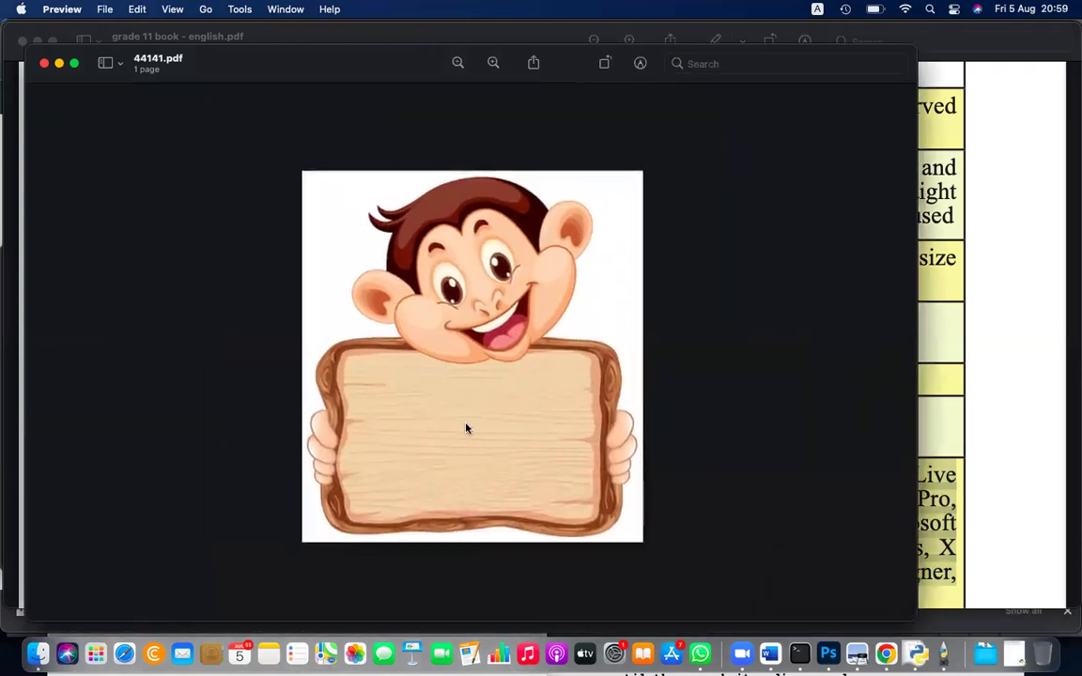
pyautogui.scroll(3, 466, 428)
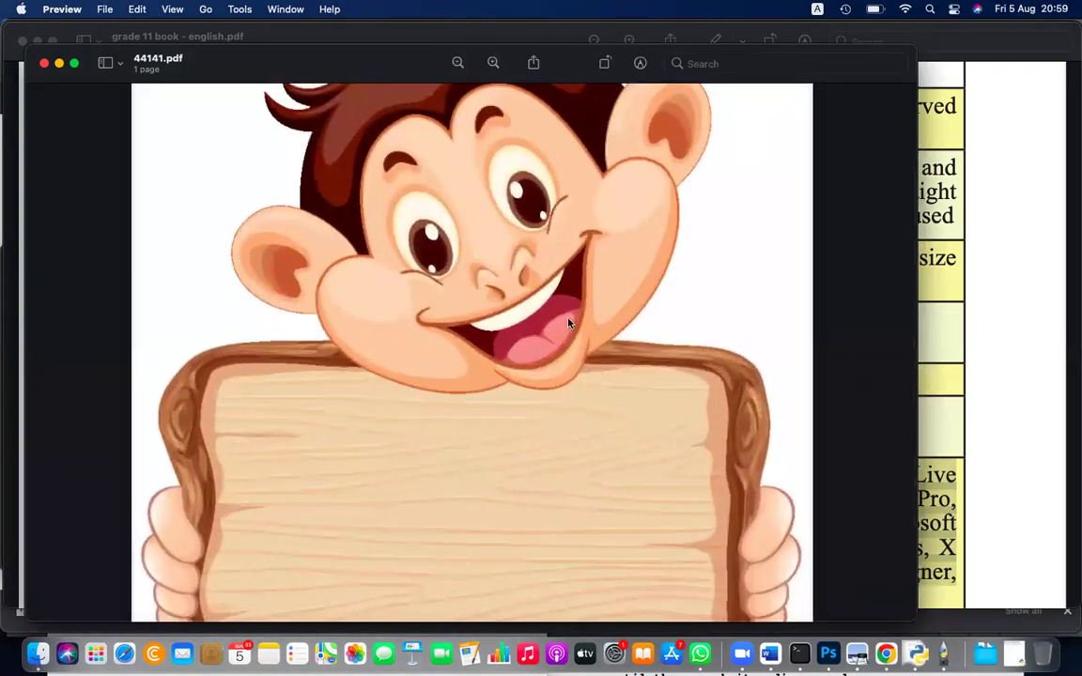
pyautogui.scroll(2, 613, 295)
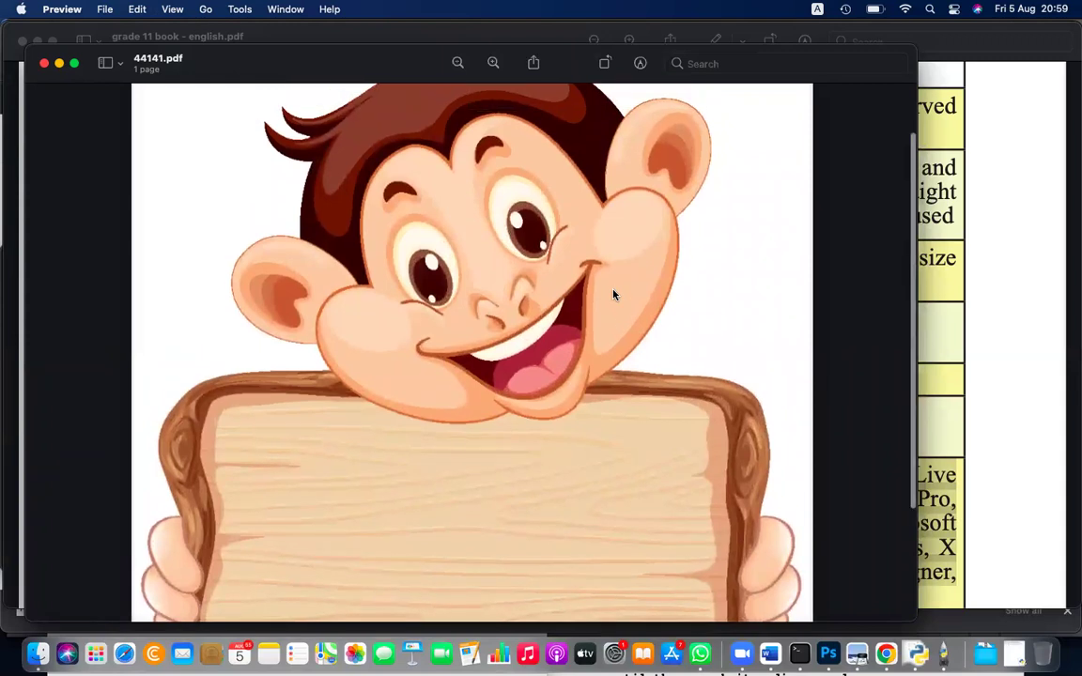
pyautogui.scroll(4, 613, 295)
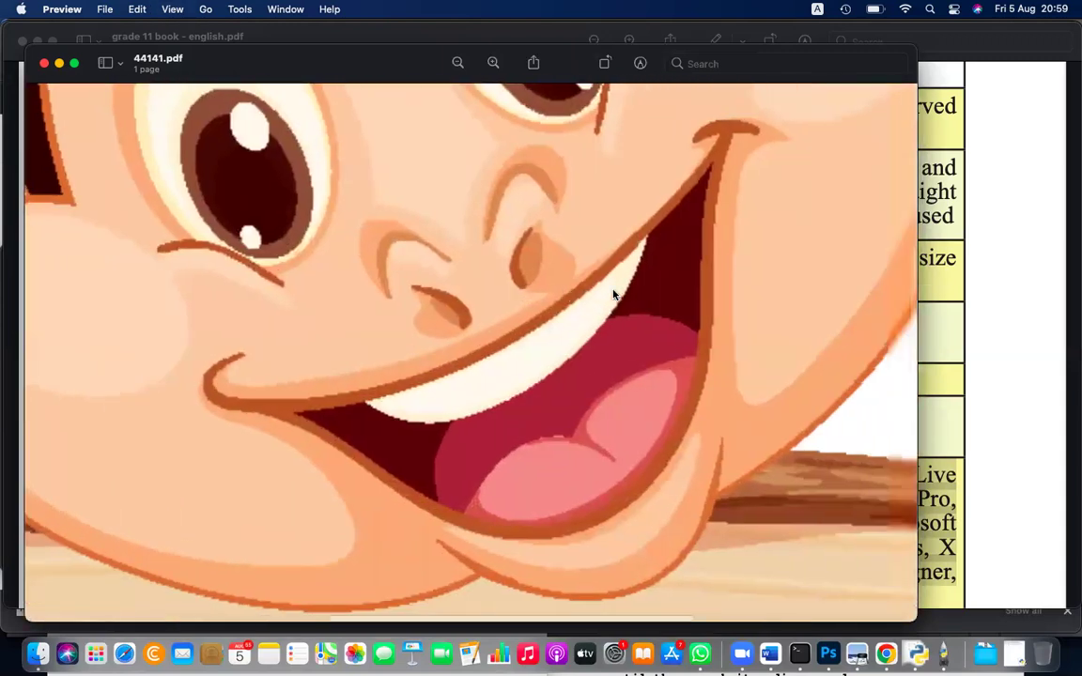
pyautogui.scroll(3, 528, 329)
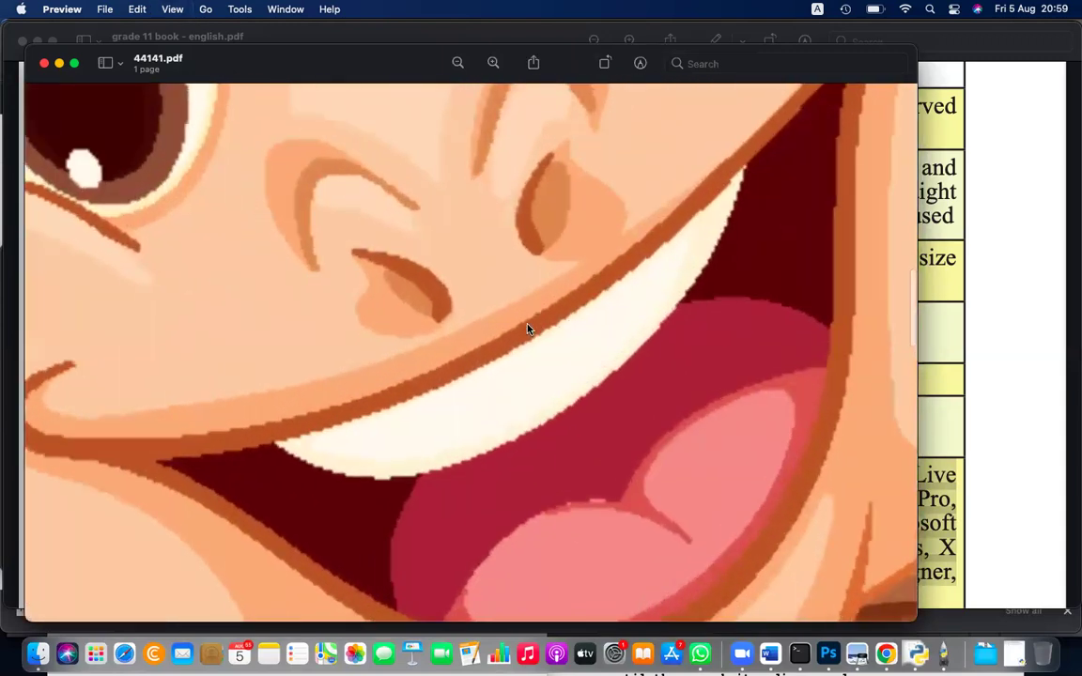
pyautogui.click(43, 63)
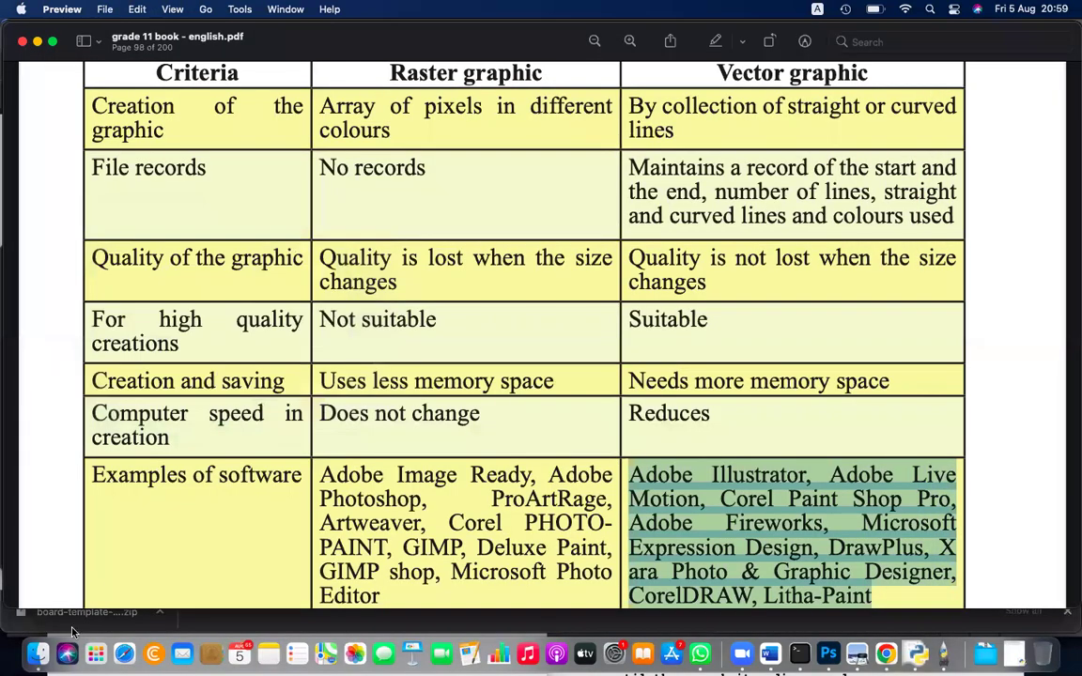
# Step: Check the Open With options for 44141.eps without opening it, then deselect it
pyautogui.click(39, 653)
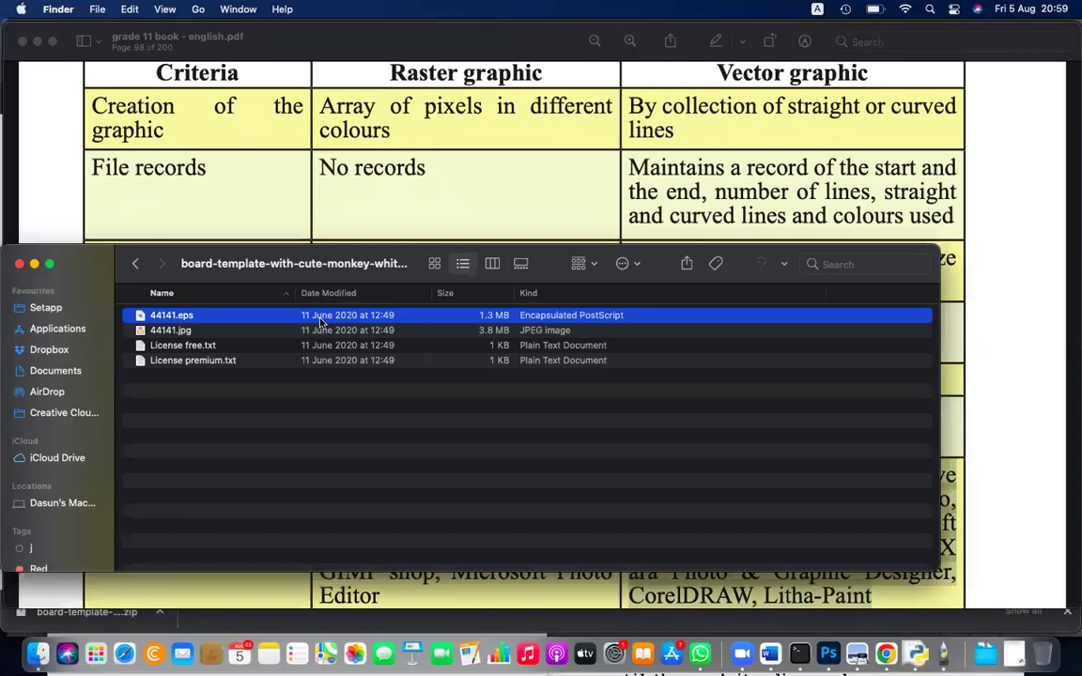
pyautogui.rightClick(406, 323)
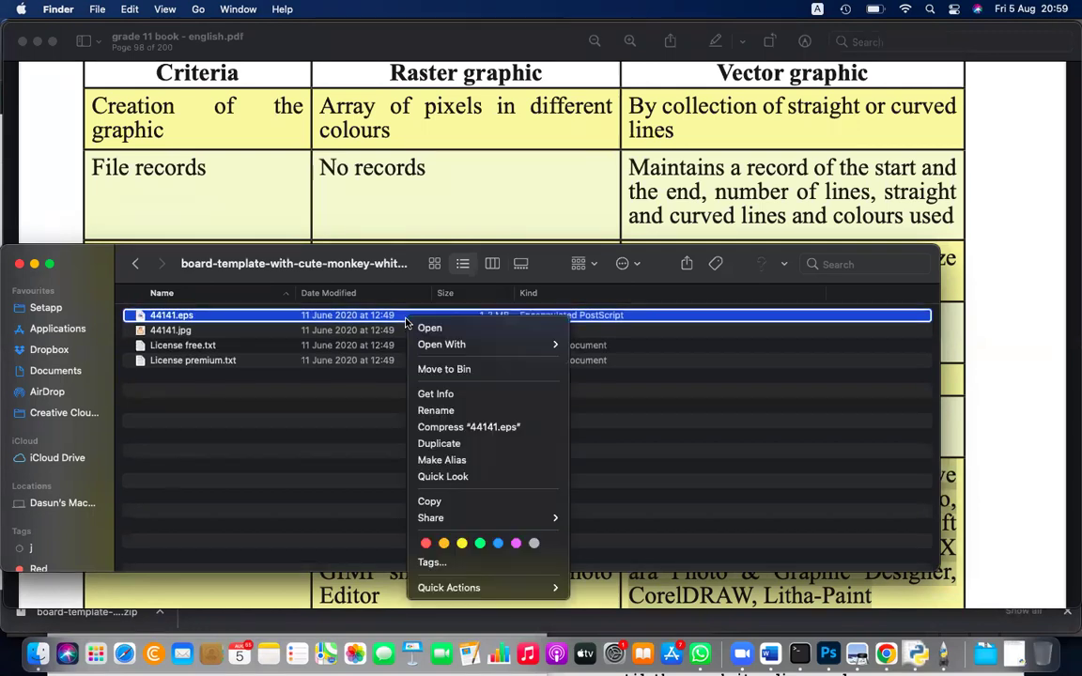
pyautogui.moveTo(451, 346)
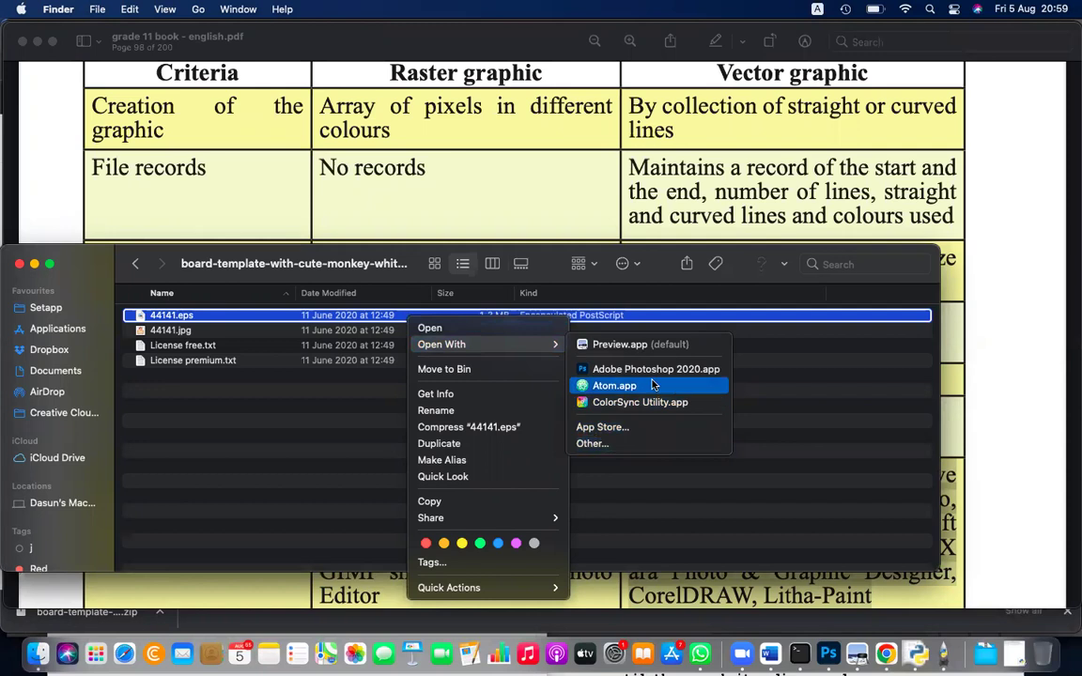
pyautogui.click(831, 439)
pyautogui.click(697, 414)
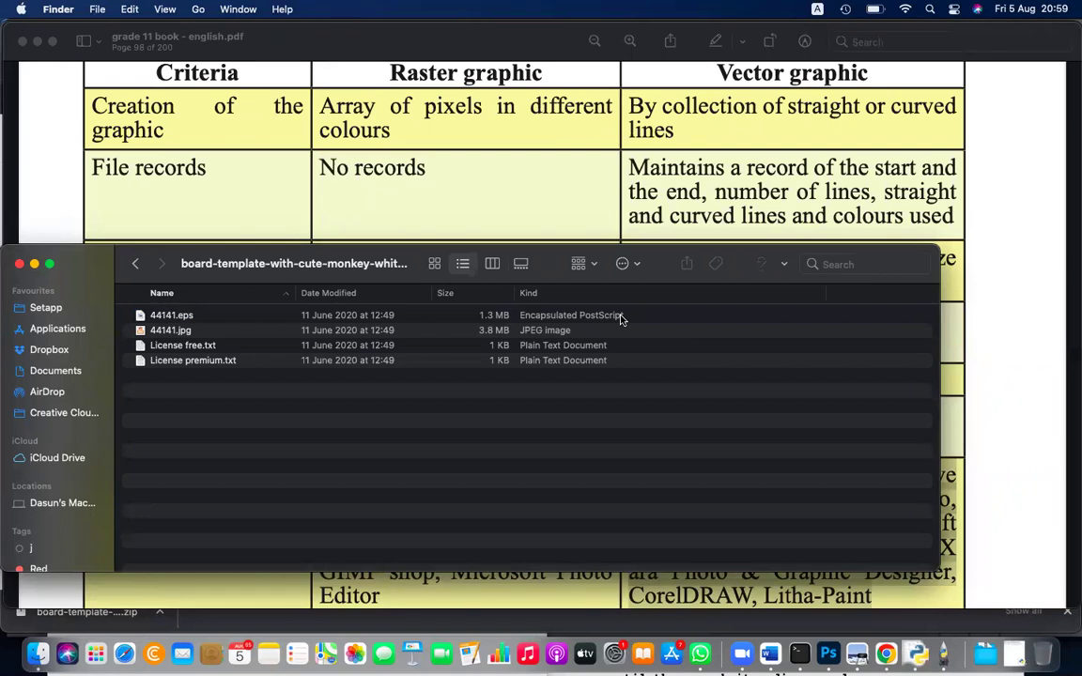
# Step: Search Google for 'edit eps files online' and open FileProInfo's Edit EPS file online page
pyautogui.click(886, 655)
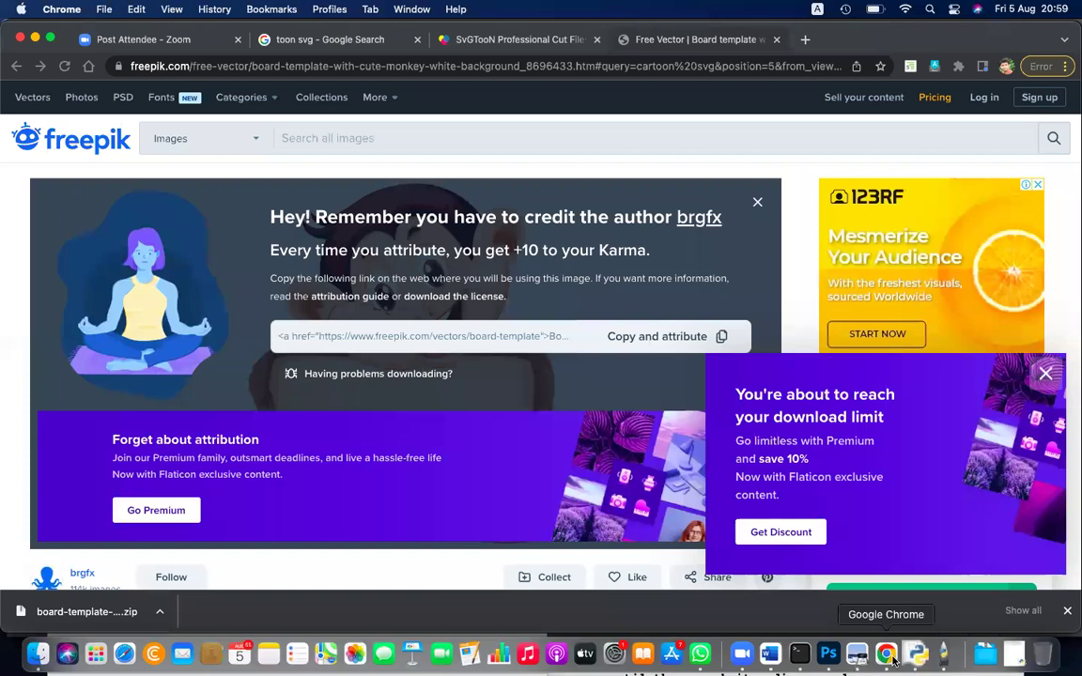
pyautogui.click(449, 66)
pyautogui.write('edit eps')
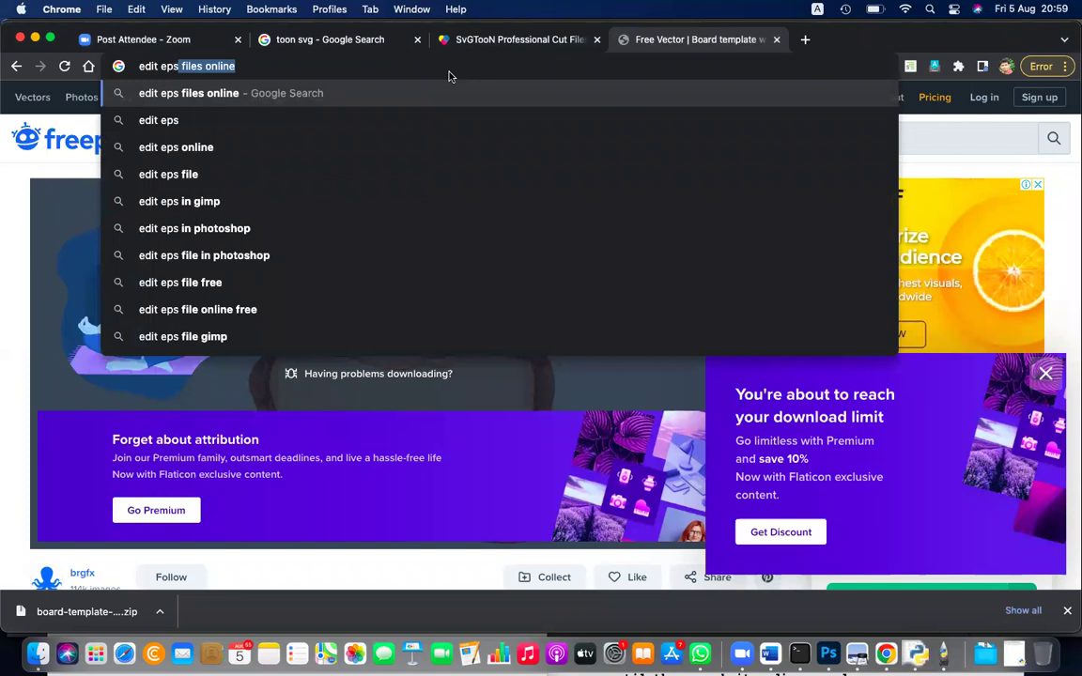
pyautogui.press('Return')
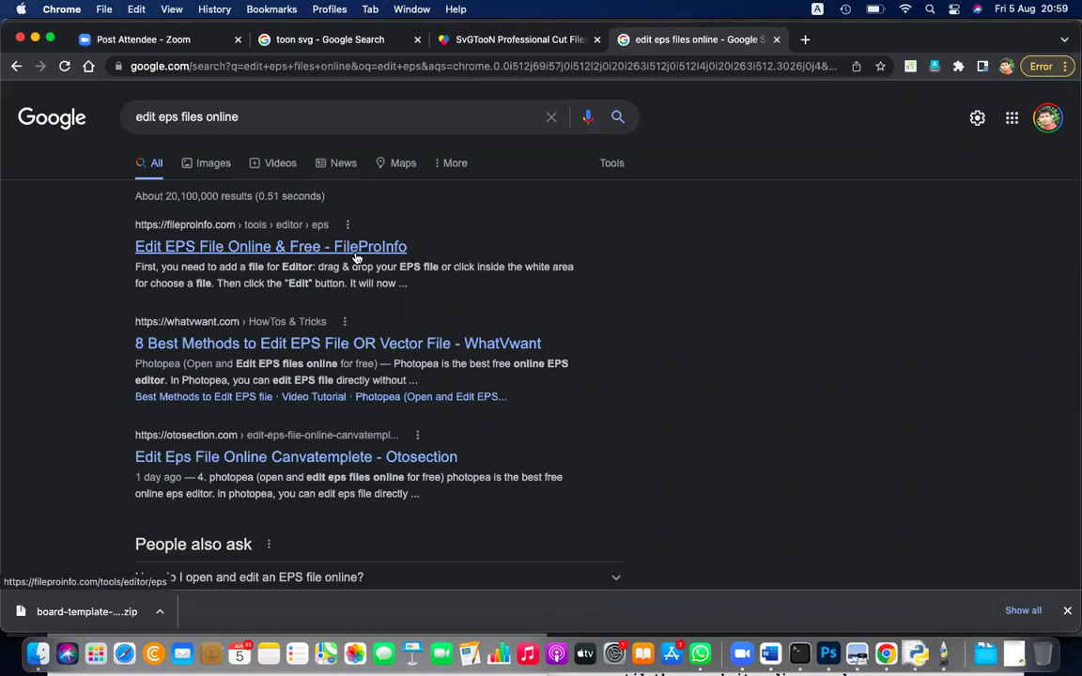
pyautogui.click(356, 256)
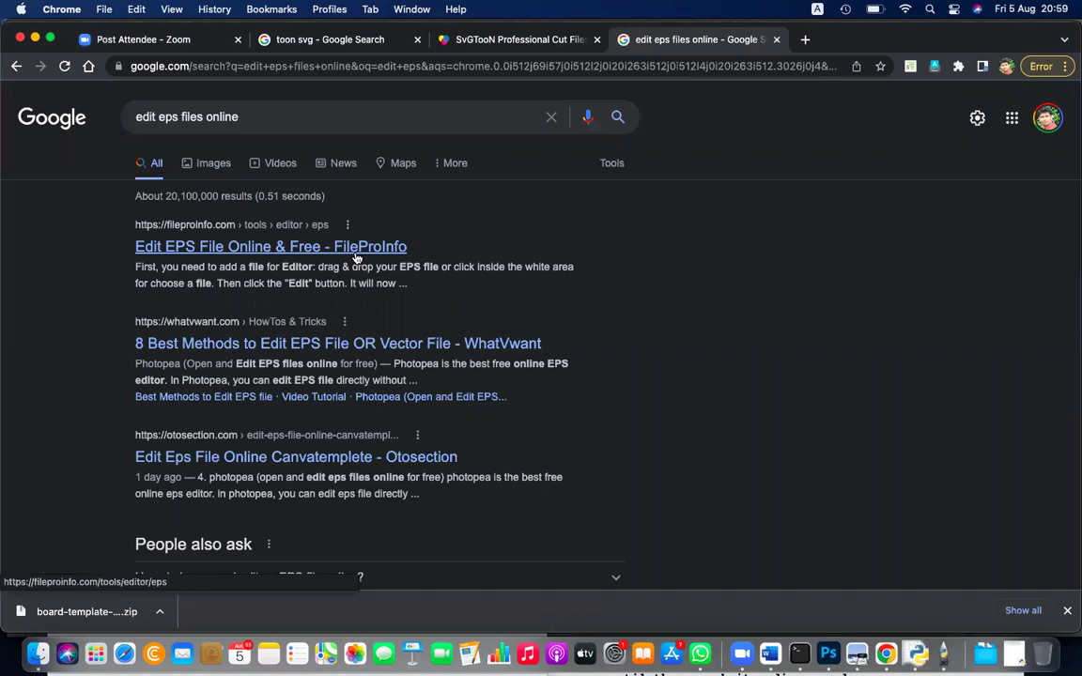
pyautogui.click(356, 255)
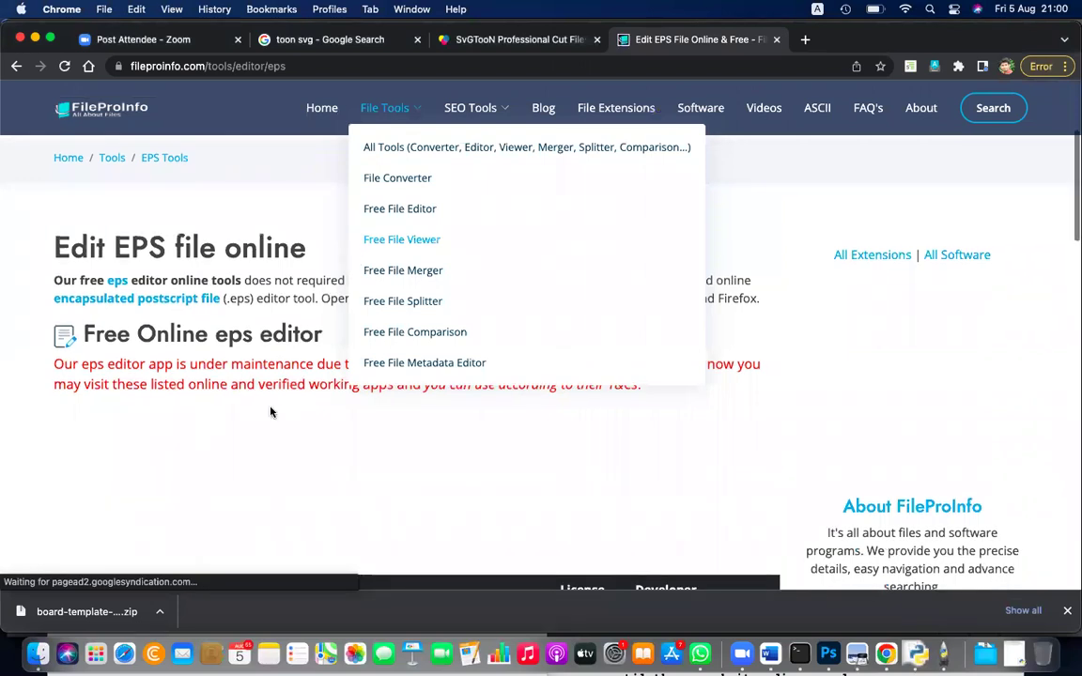
# Step: Dismiss the free online tools popup and close the blank and Lsto.me ad tabs
pyautogui.scroll(-5, 232, 382)
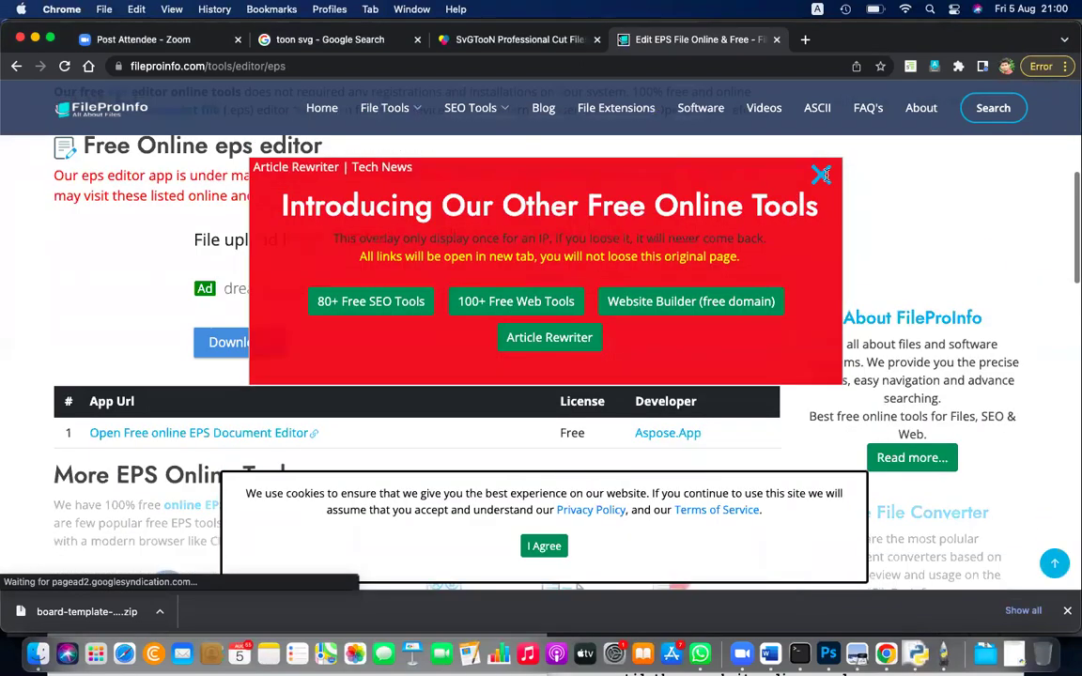
pyautogui.click(826, 177)
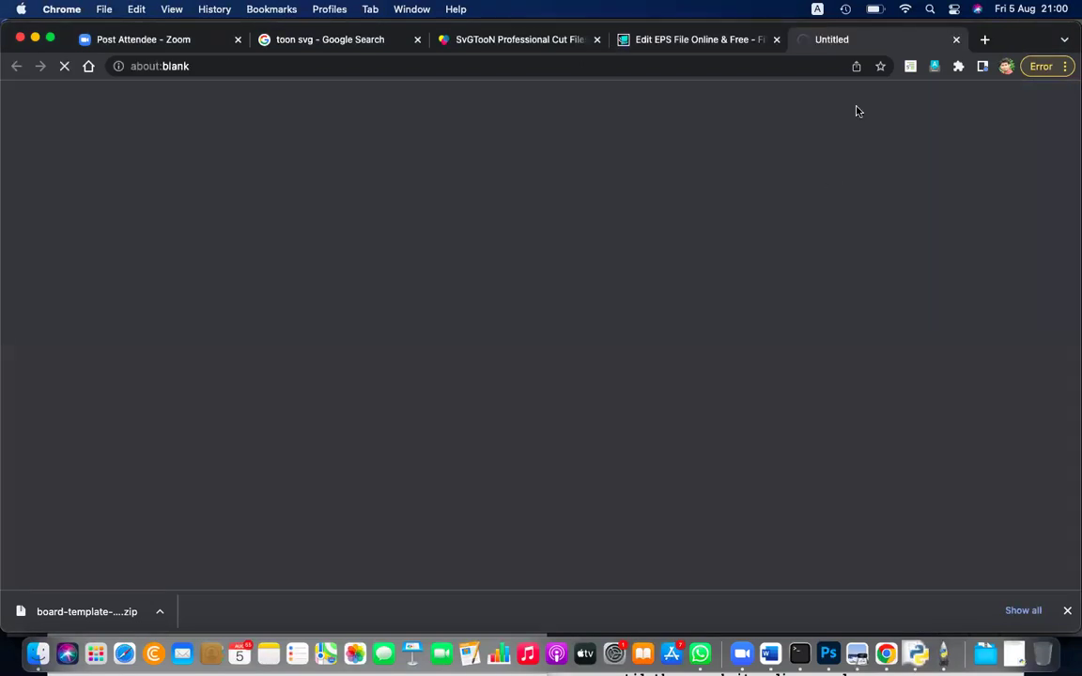
pyautogui.click(958, 40)
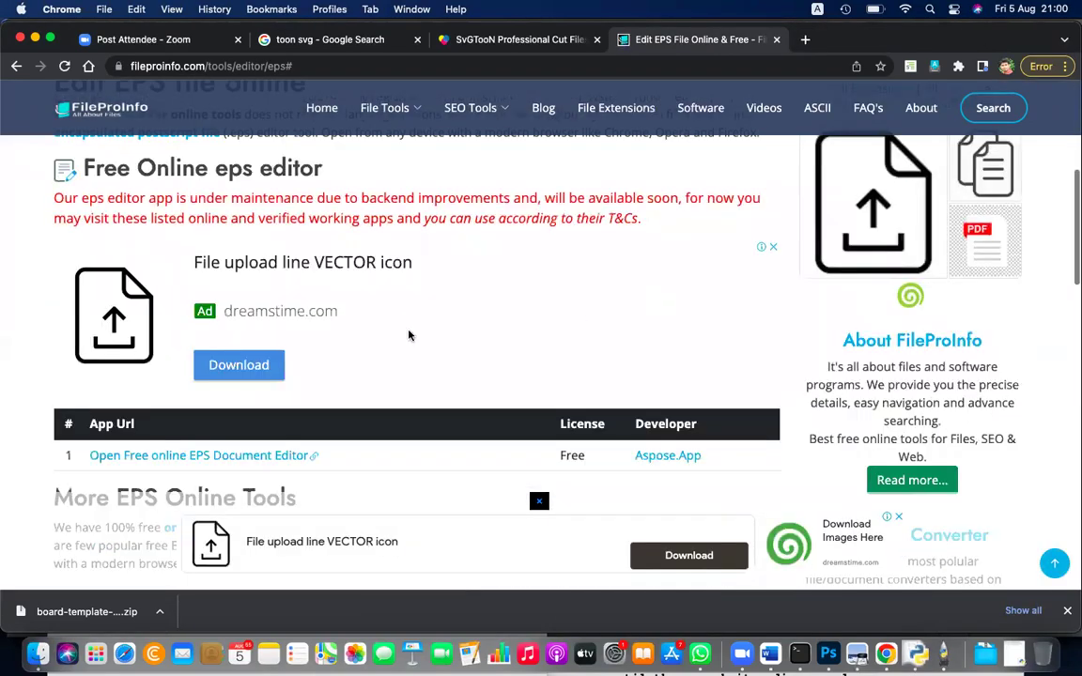
pyautogui.scroll(-5, 391, 338)
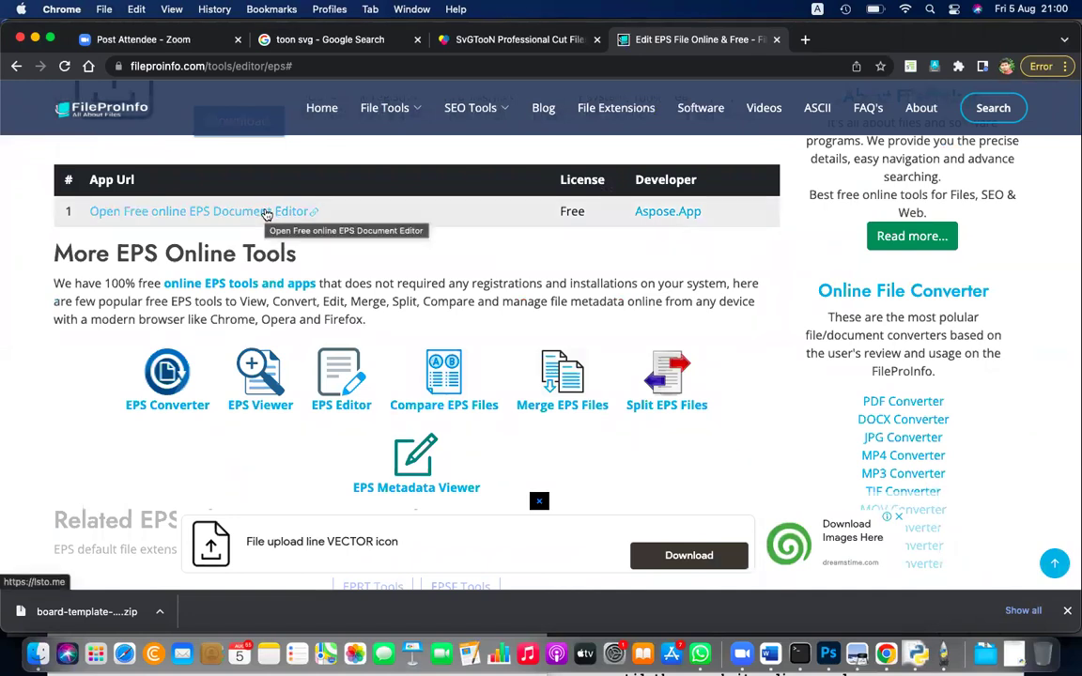
pyautogui.click(267, 213)
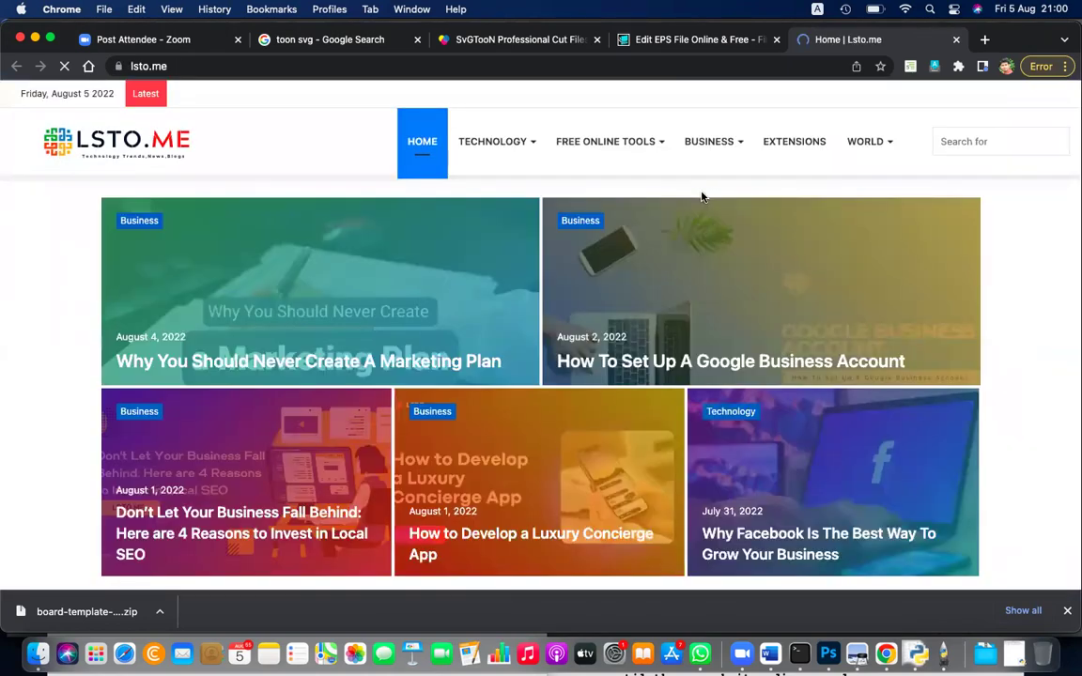
pyautogui.click(956, 40)
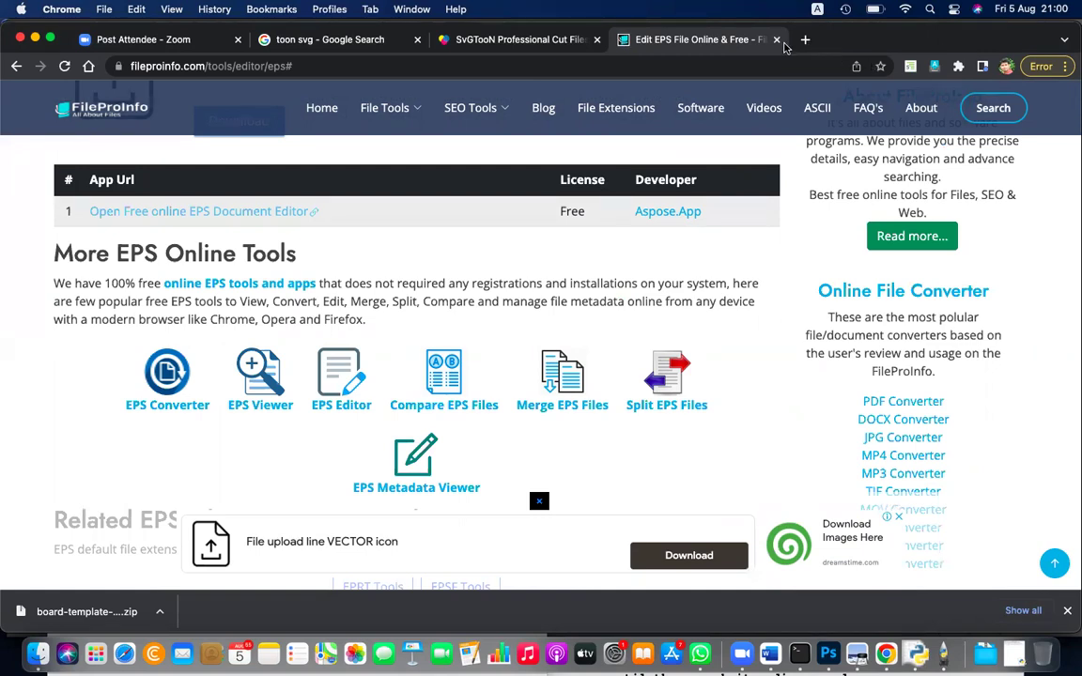
# Step: Close the Edit EPS File Online tab and return to the toon svg search results
pyautogui.click(776, 40)
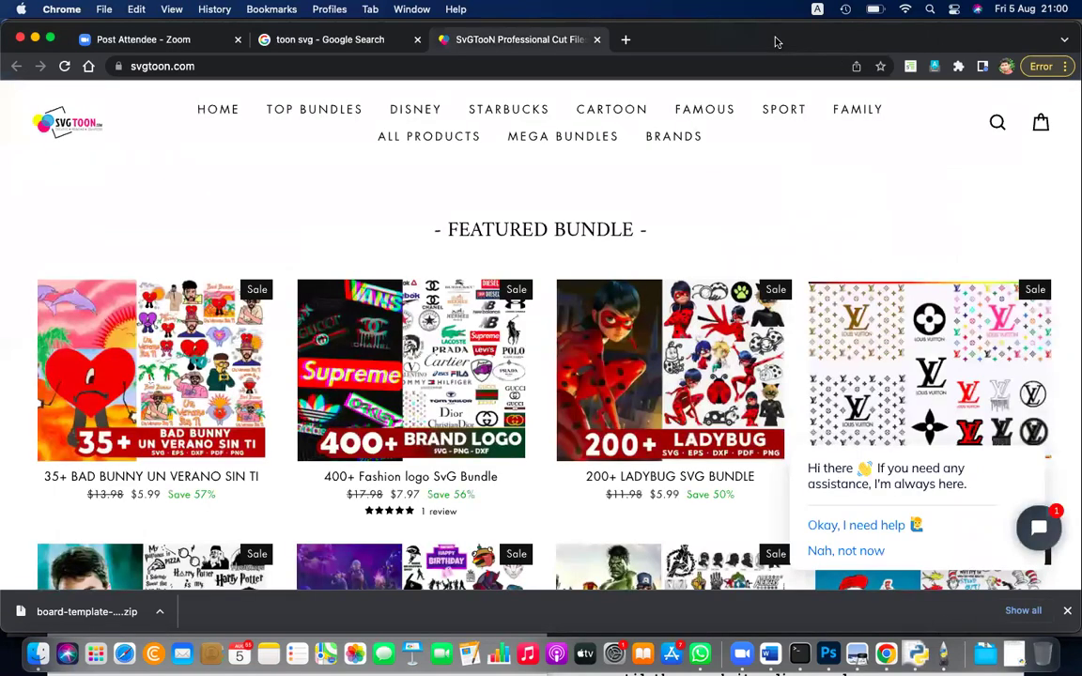
pyautogui.click(319, 38)
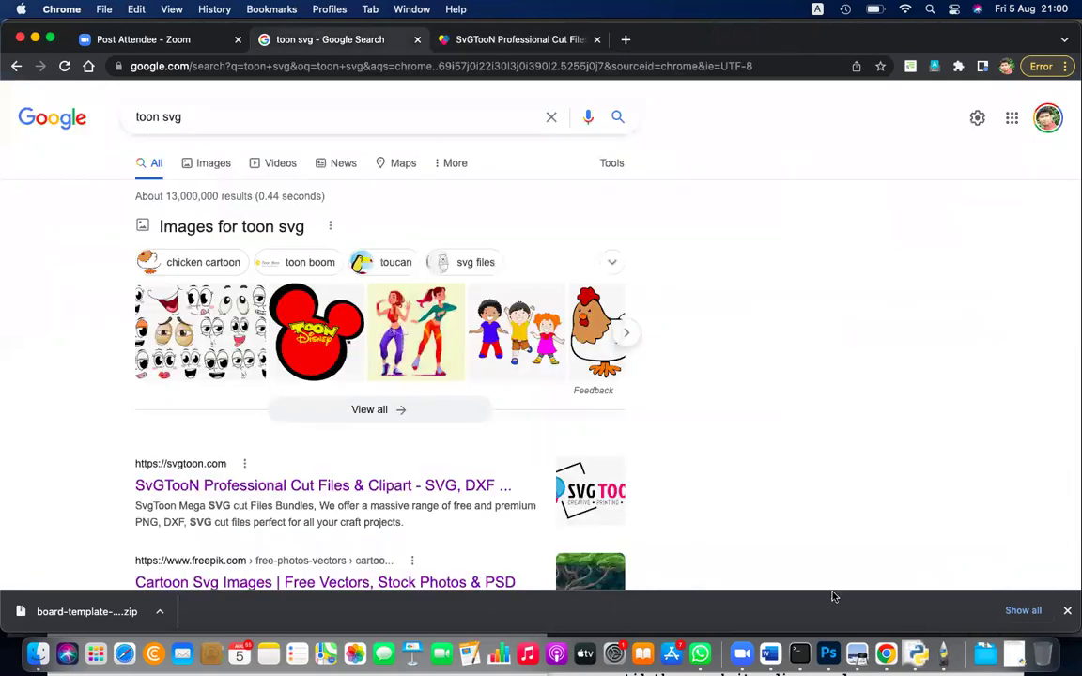
pyautogui.click(916, 653)
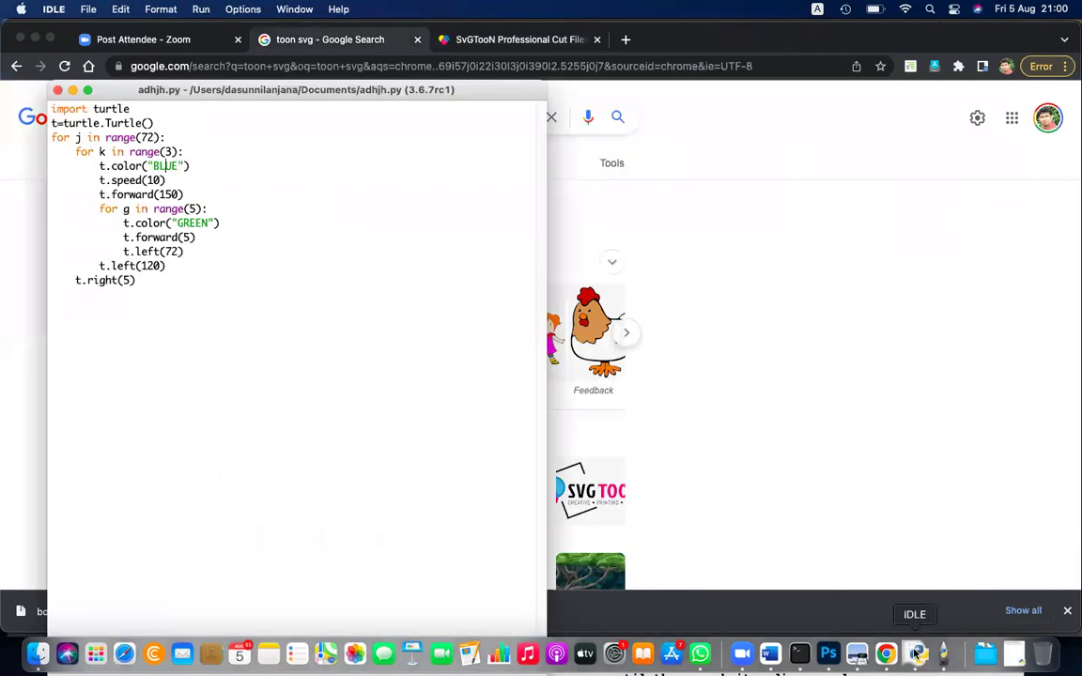
pyautogui.click(712, 451)
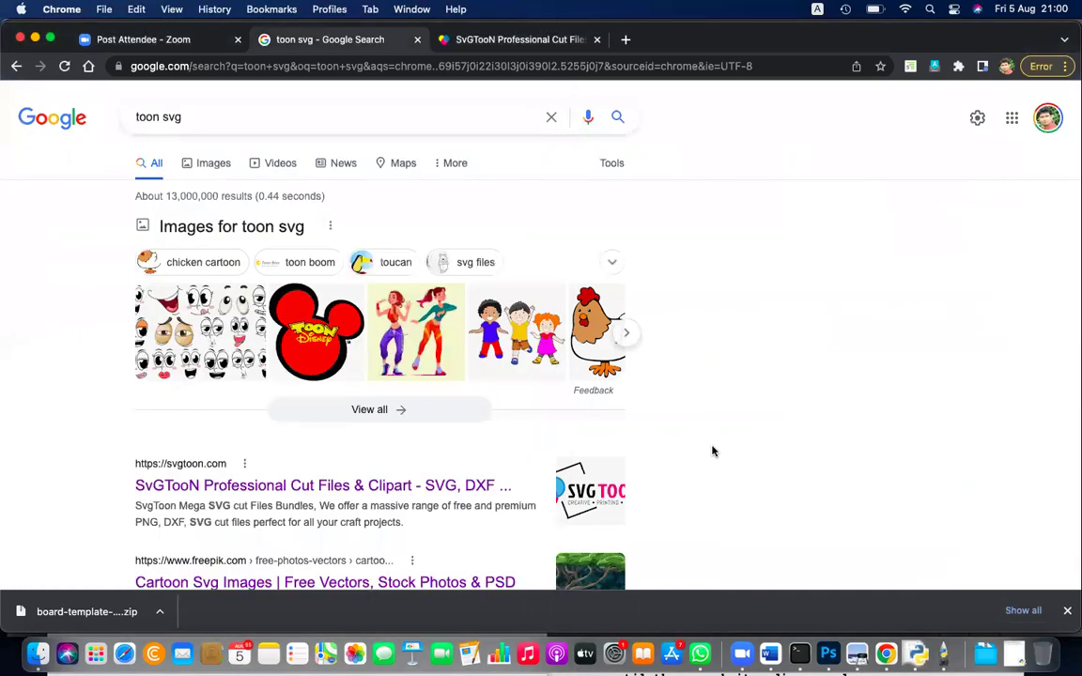
pyautogui.click(916, 653)
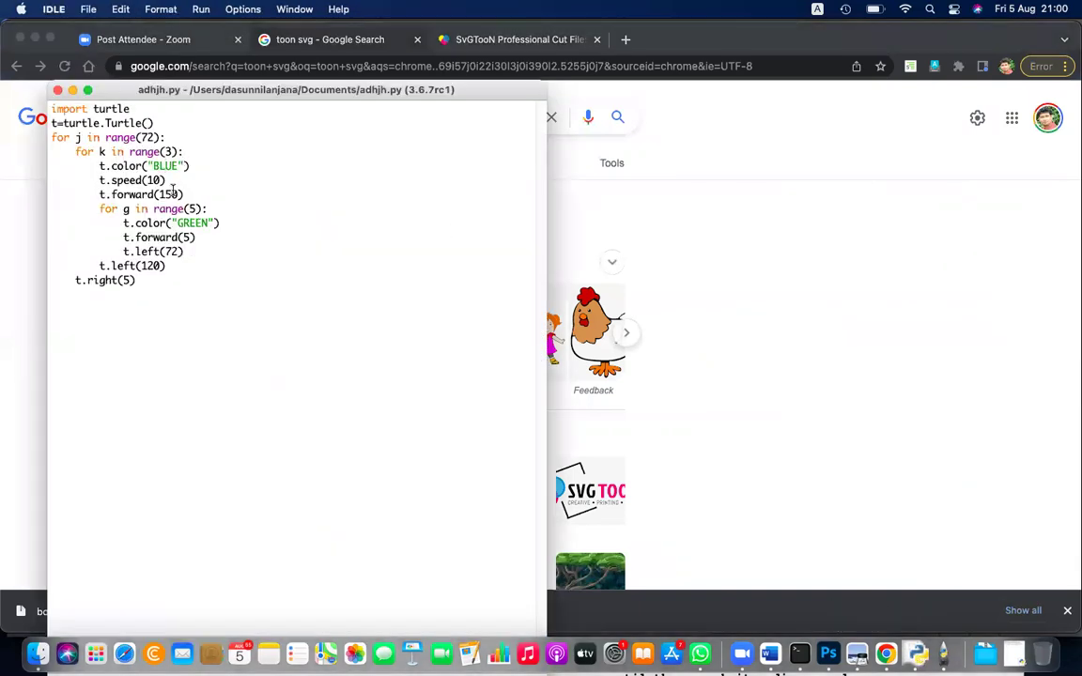
# Step: Change adhjh.py to t.forward(100) and t.speed(100), then choose Run Module
pyautogui.doubleClick(170, 194)
pyautogui.write('100')
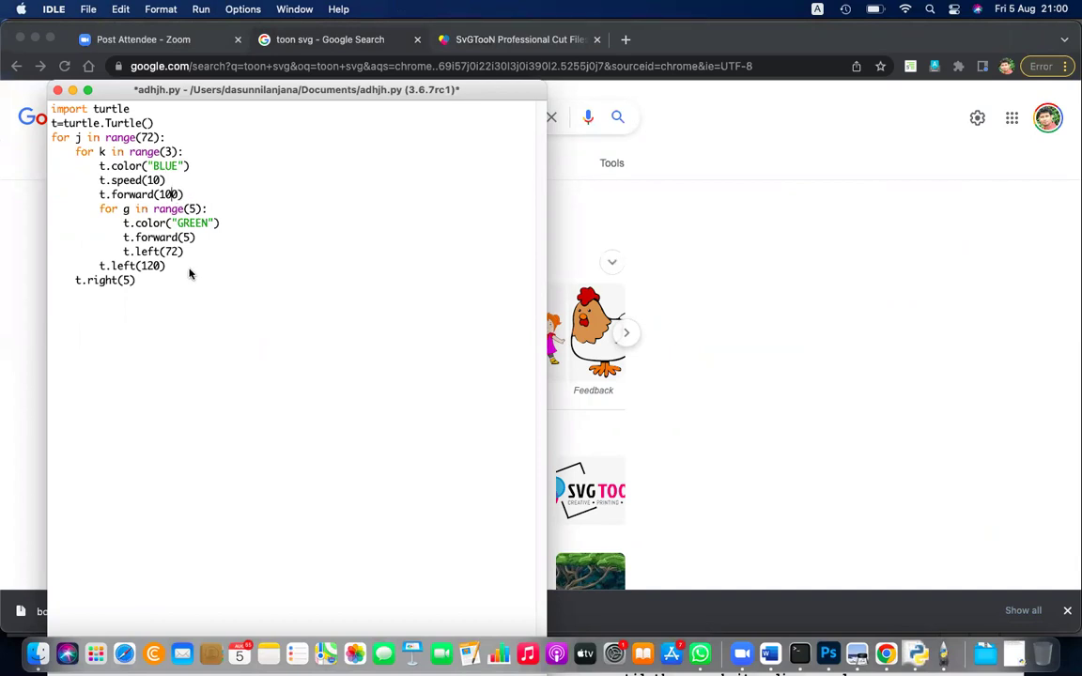
pyautogui.click(158, 180)
pyautogui.write('0')
pyautogui.click(201, 8)
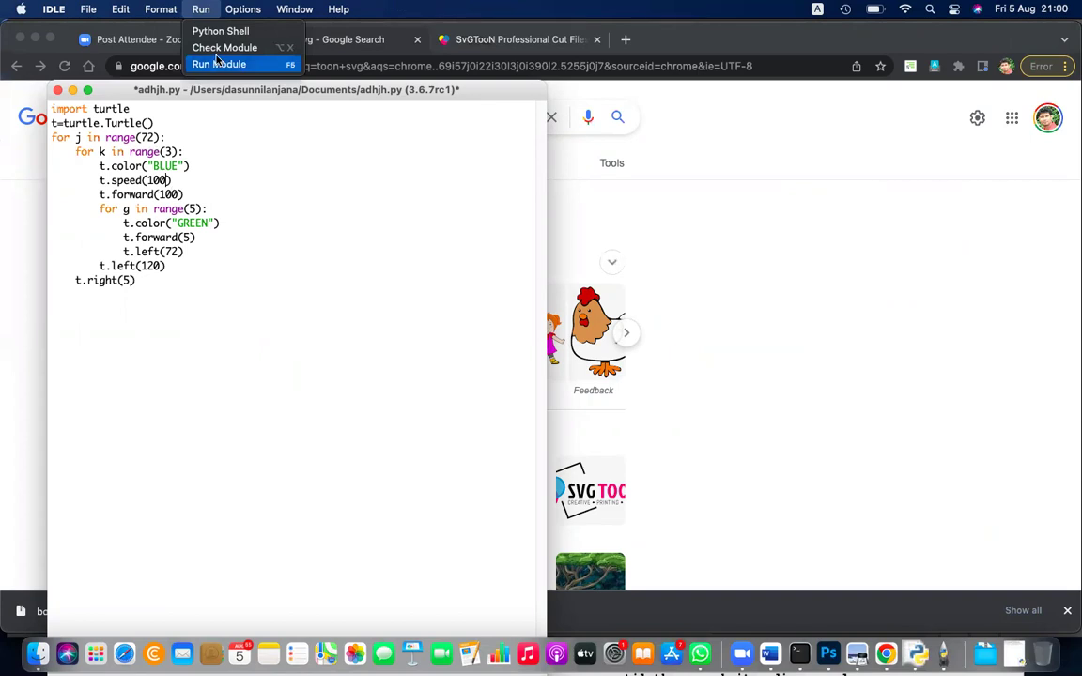
pyautogui.click(217, 63)
# Step: Save adhjh.py and run it with F5 to draw the blue-triangle and green-pentagon fan
pyautogui.click(344, 442)
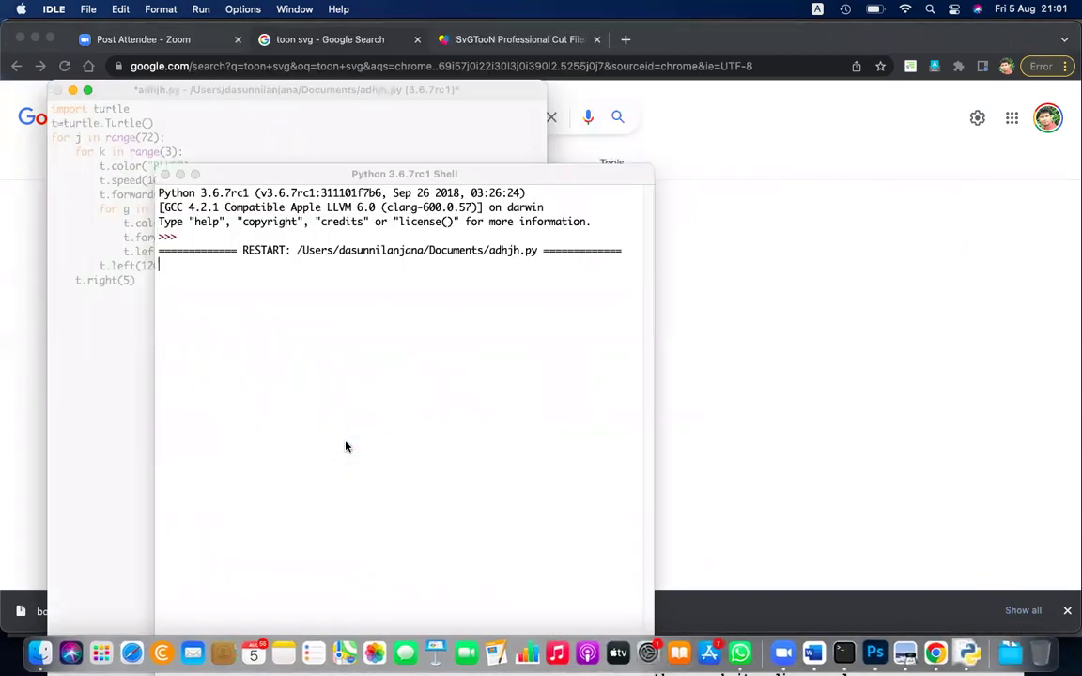
pyautogui.press('F5')
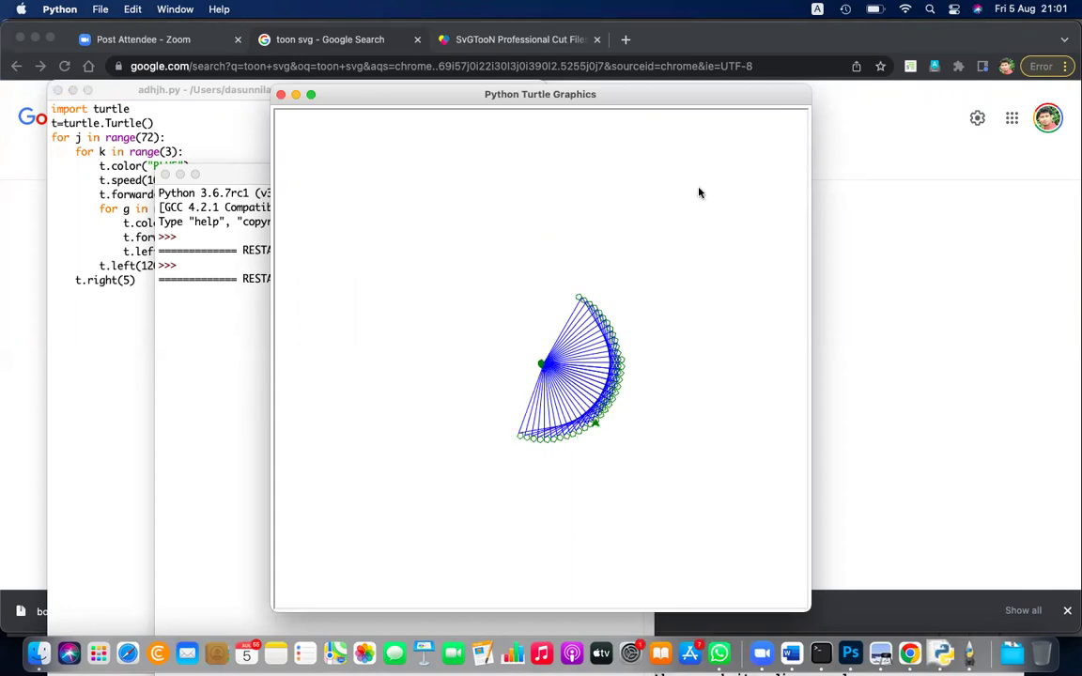
pyautogui.click(855, 248)
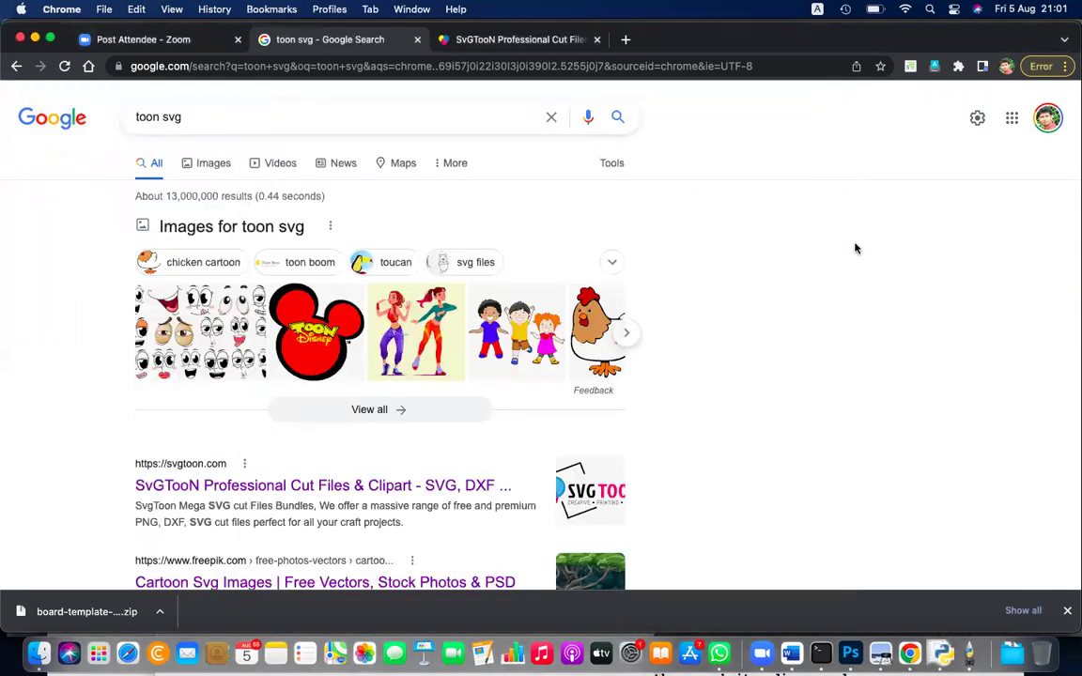
# Step: Scroll the grade 11 book PDF in Preview to the GIMP section on page 99
pyautogui.click(880, 653)
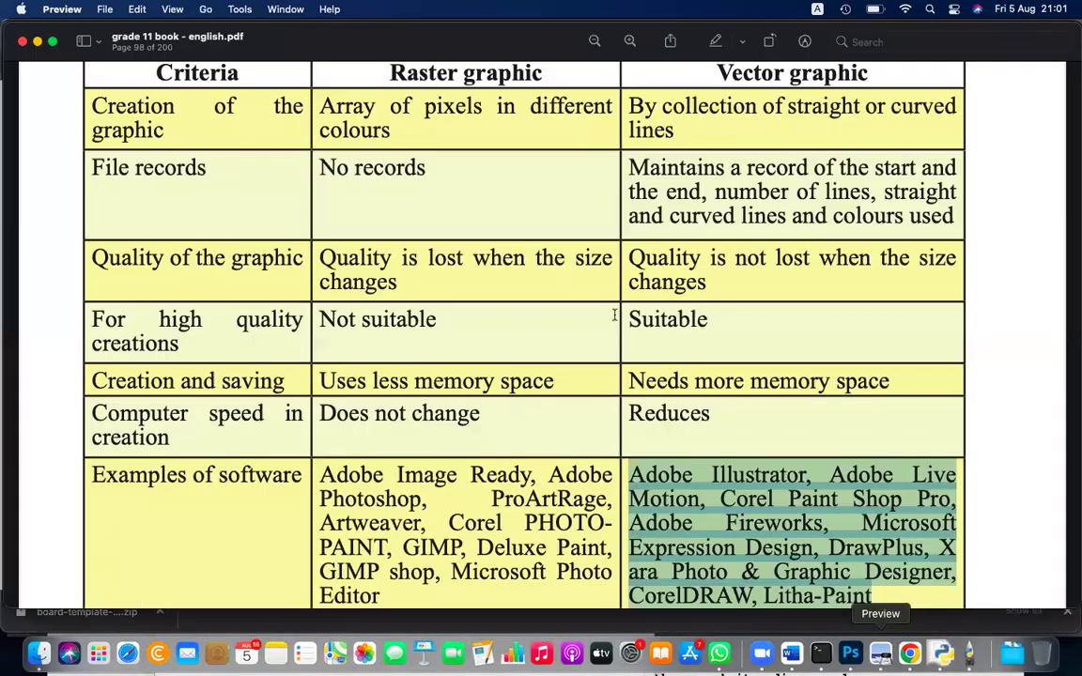
pyautogui.scroll(-10, 609, 276)
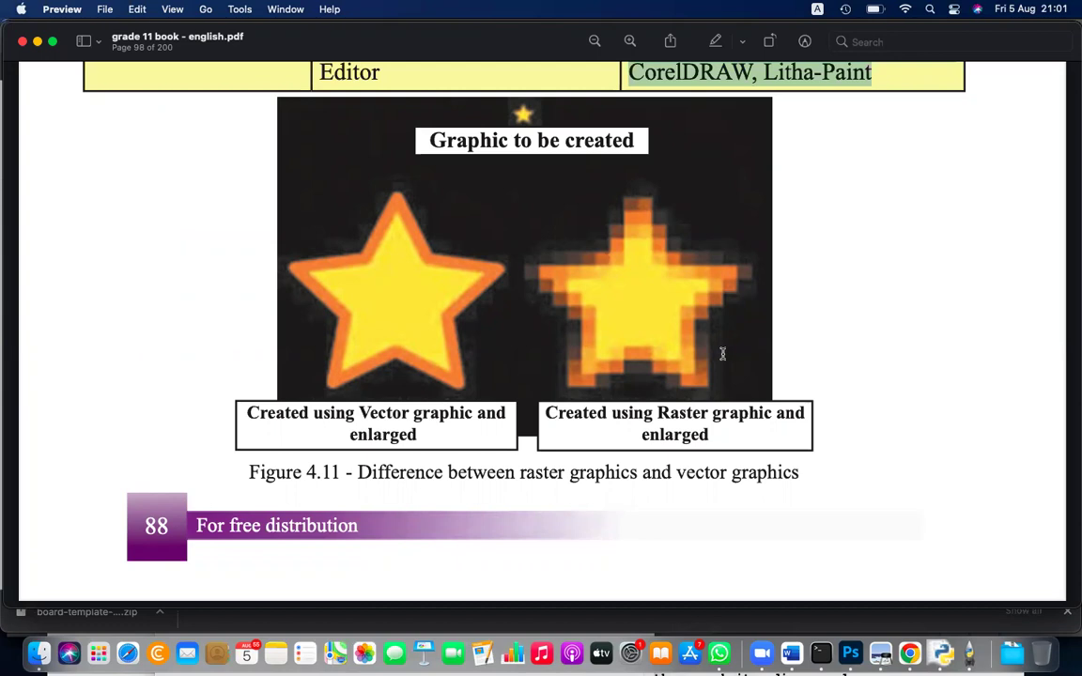
pyautogui.scroll(-10, 722, 353)
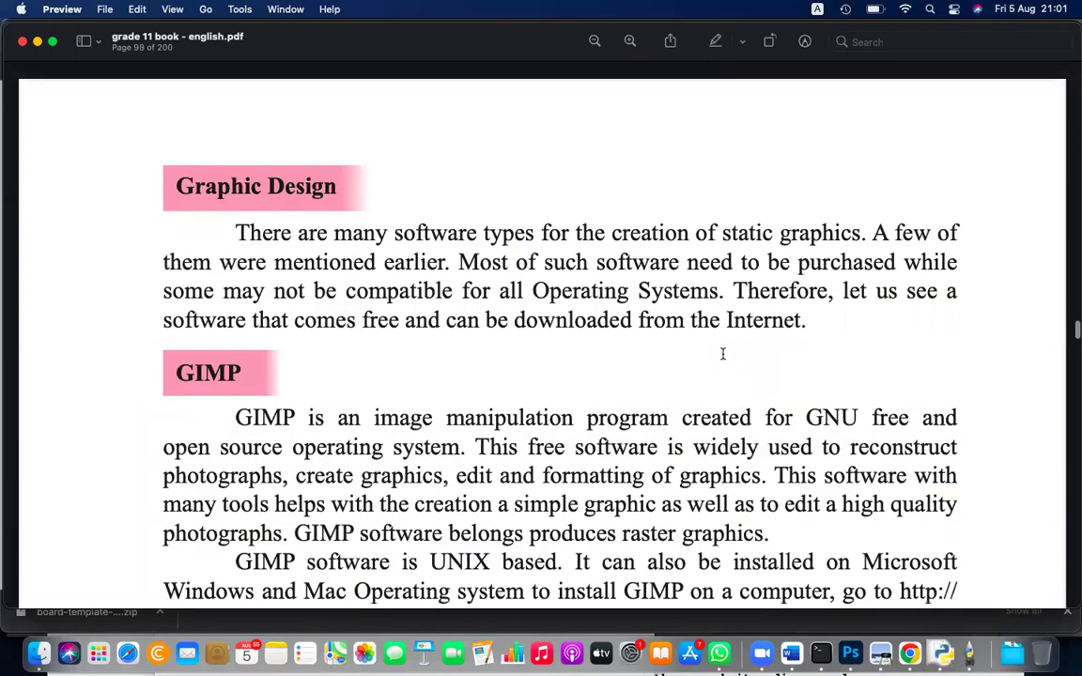
pyautogui.scroll(-2, 723, 353)
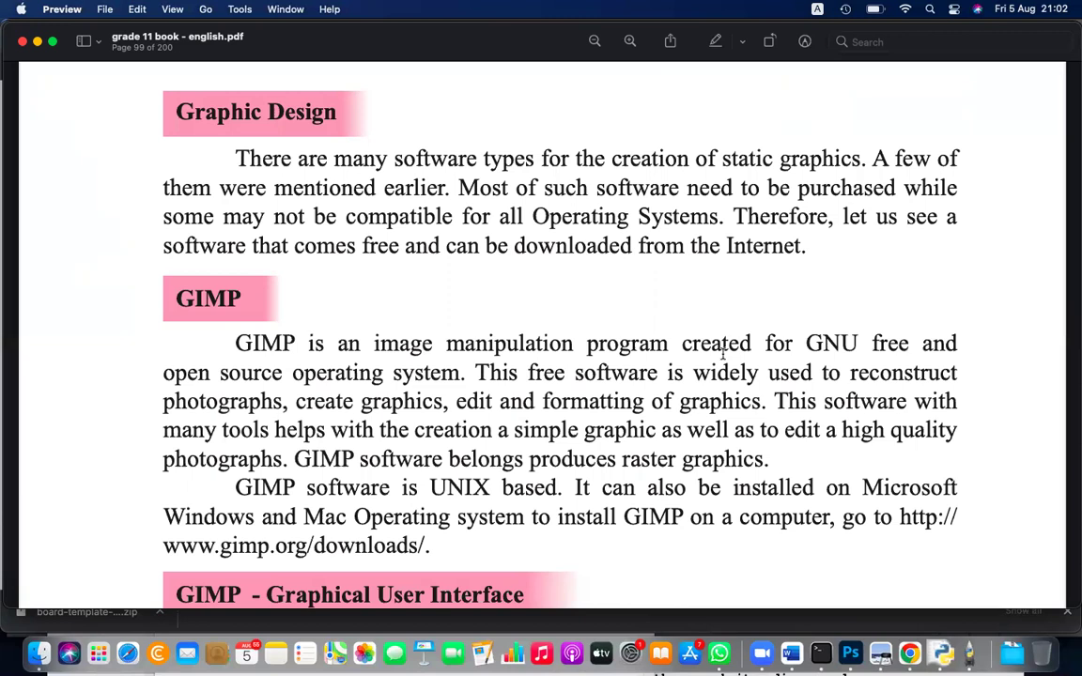
pyautogui.scroll(-3, 723, 350)
pyautogui.scroll(-2, 722, 350)
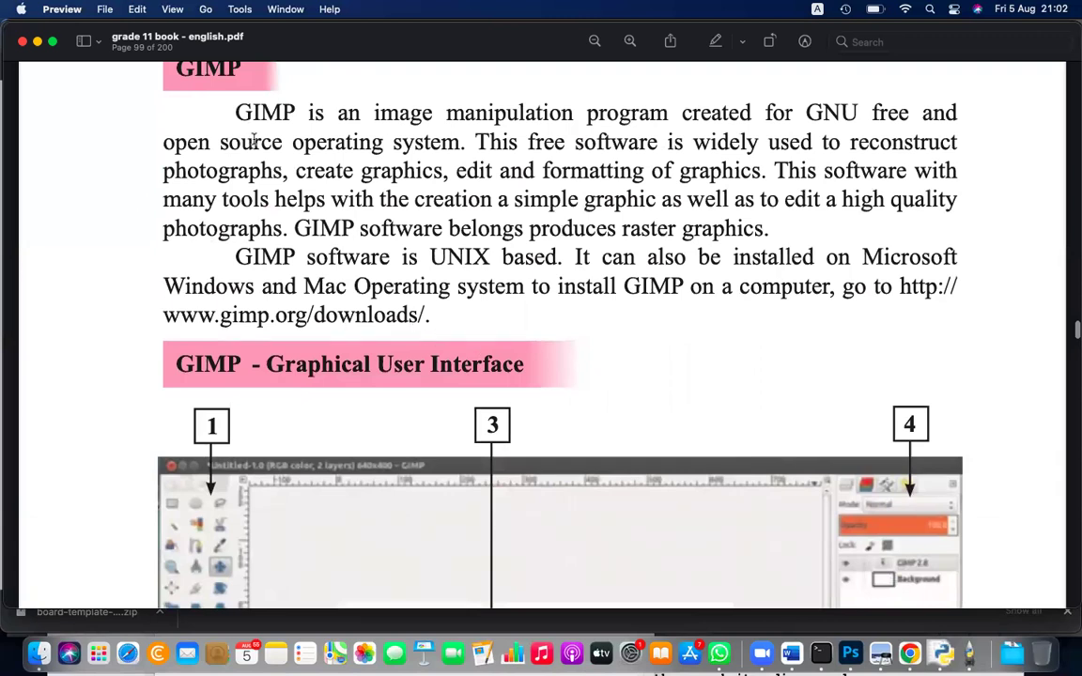
pyautogui.scroll(1, 379, 135)
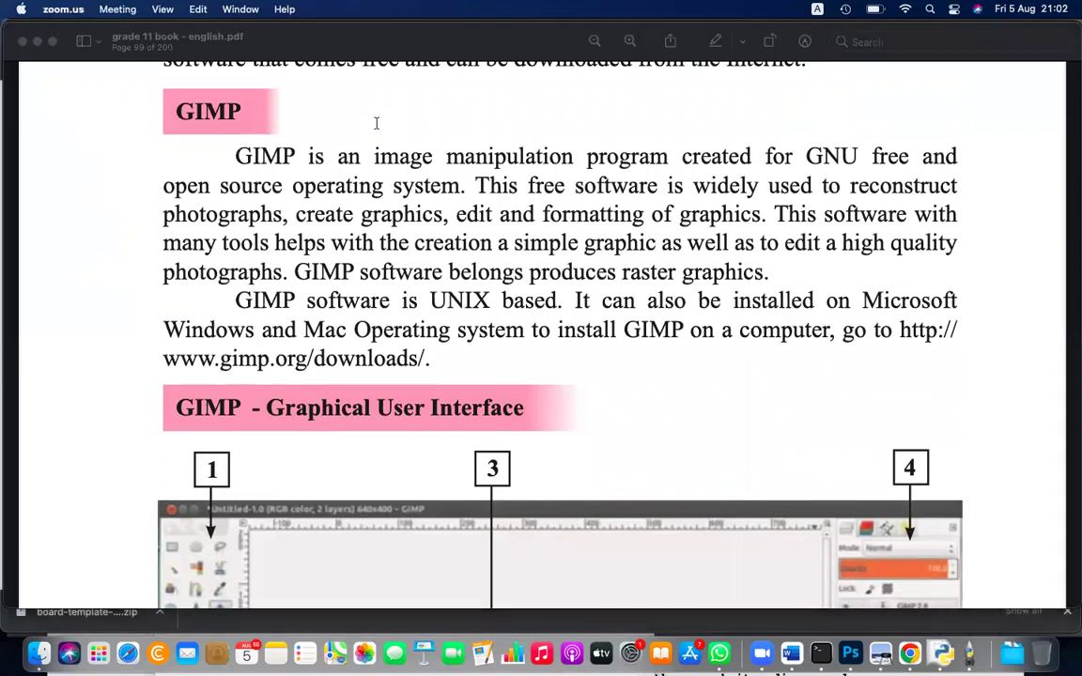
# Step: Caption the GIMP paragraph 'GNU image manipulation program' and widen it to one line
pyautogui.click(376, 128)
pyautogui.write('GNU')
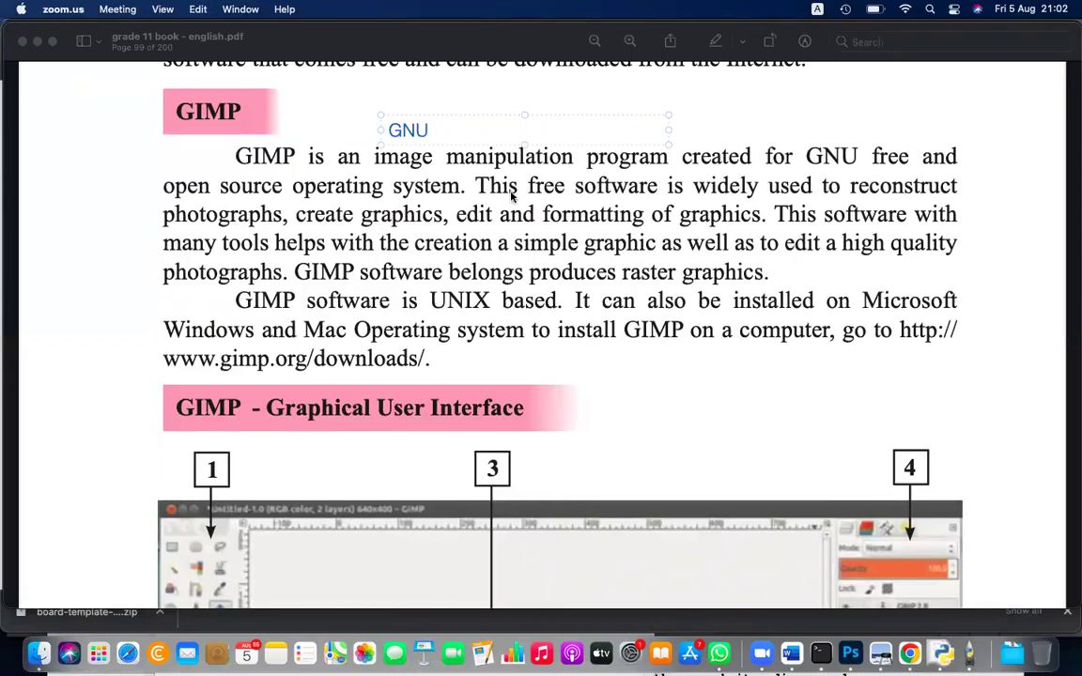
pyautogui.write('image ma')
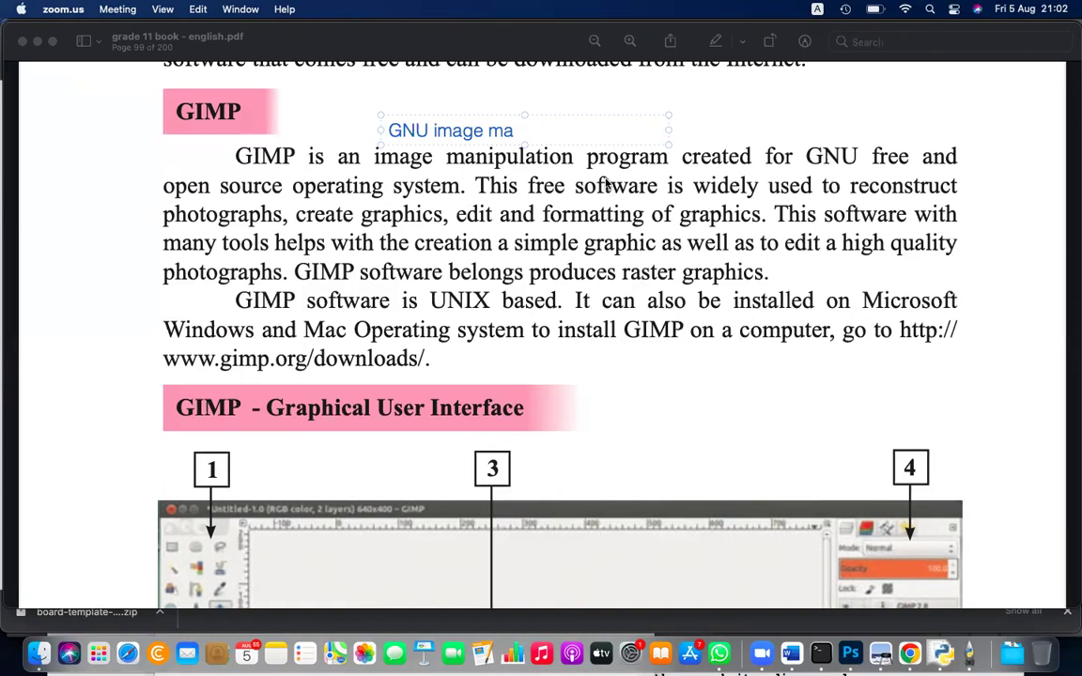
pyautogui.write('nipulation')
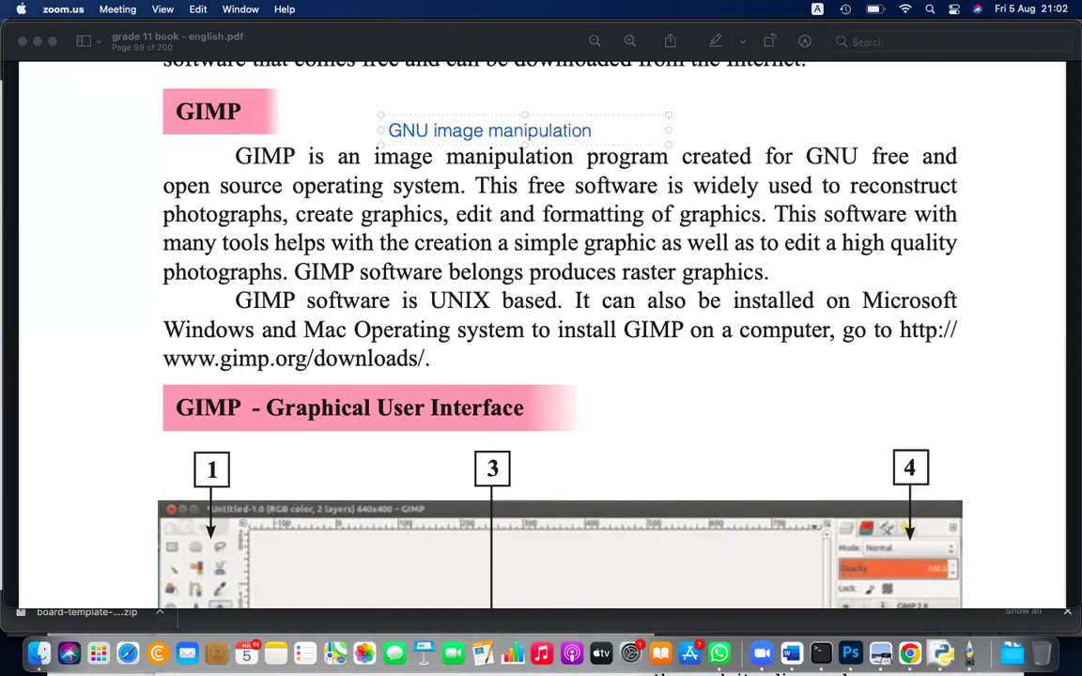
pyautogui.write(' program')
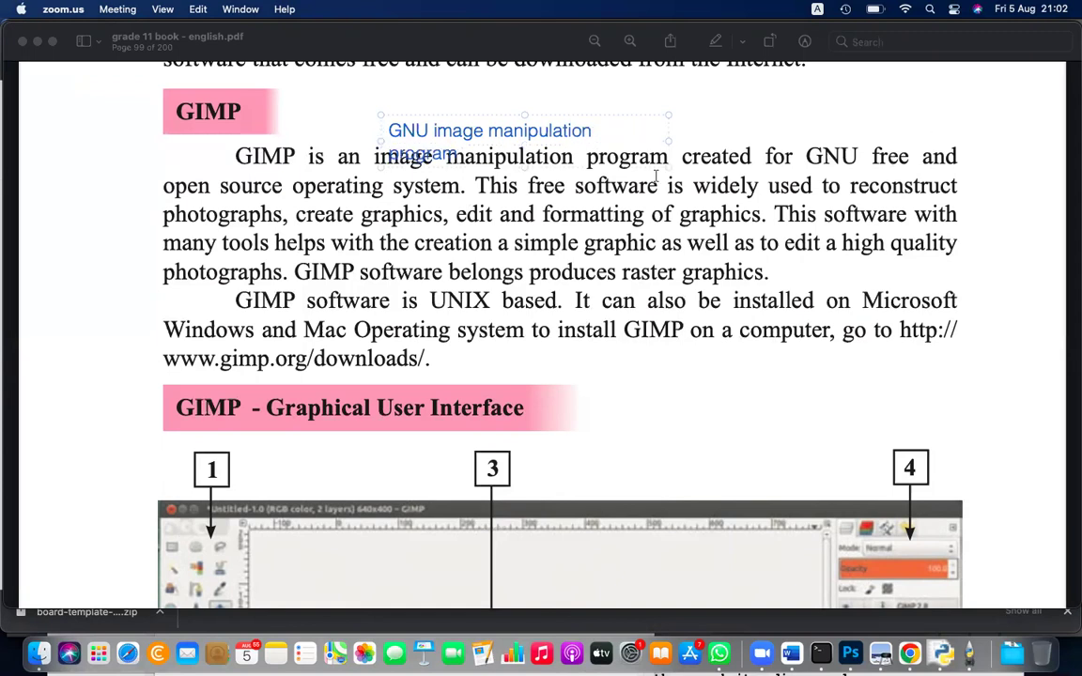
pyautogui.moveTo(669, 141); pyautogui.dragTo(752, 140)
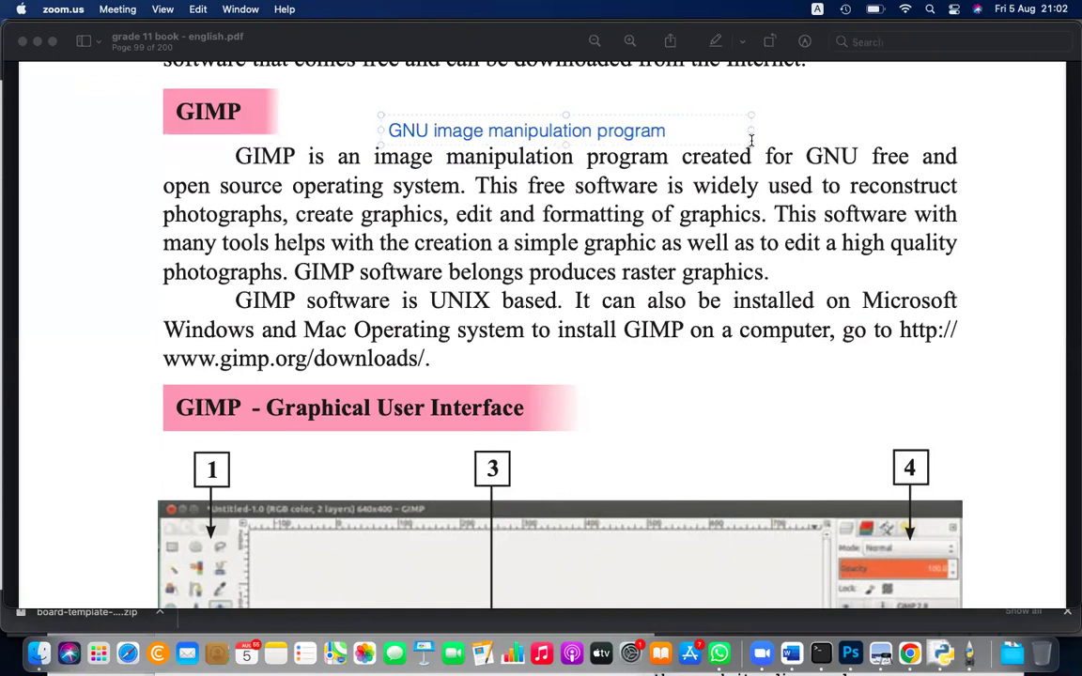
# Step: Add a 'GNU is Not Unix' note below the paragraph and underline its initials
pyautogui.click(672, 374)
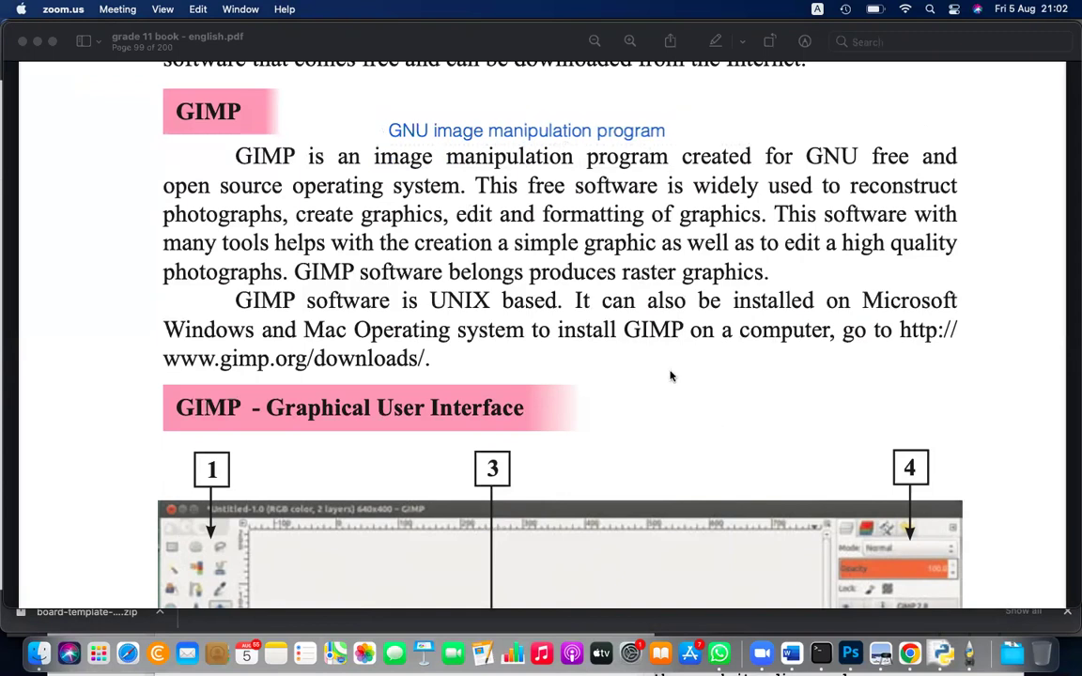
pyautogui.click(618, 380)
pyautogui.write('GNU is N')
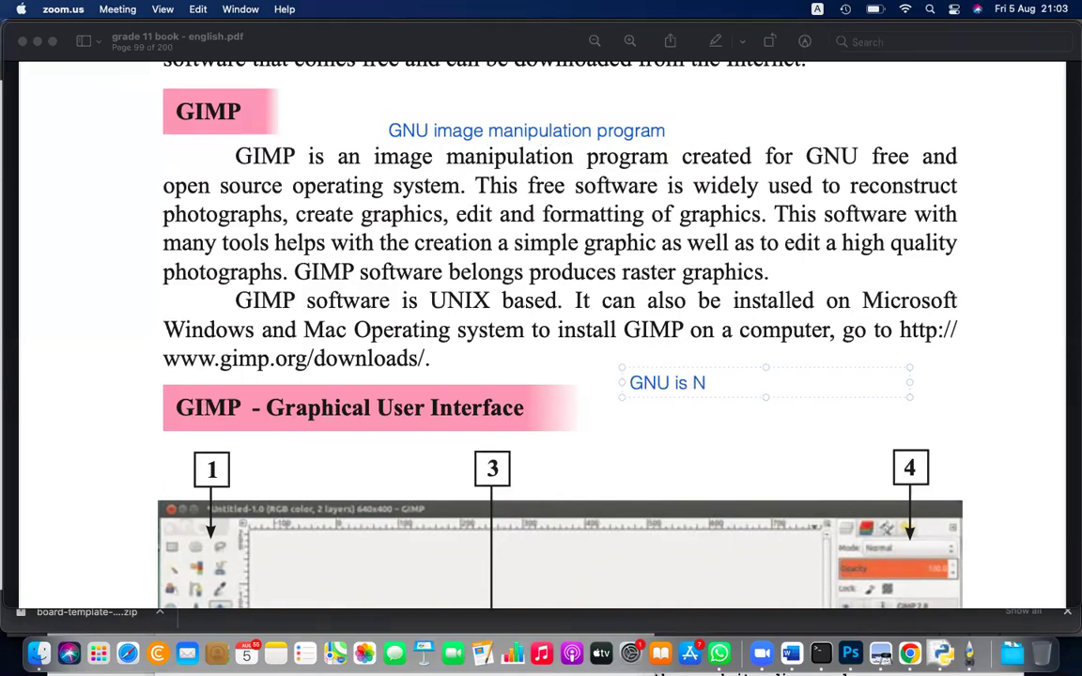
pyautogui.write('ot Unix')
pyautogui.click(699, 450)
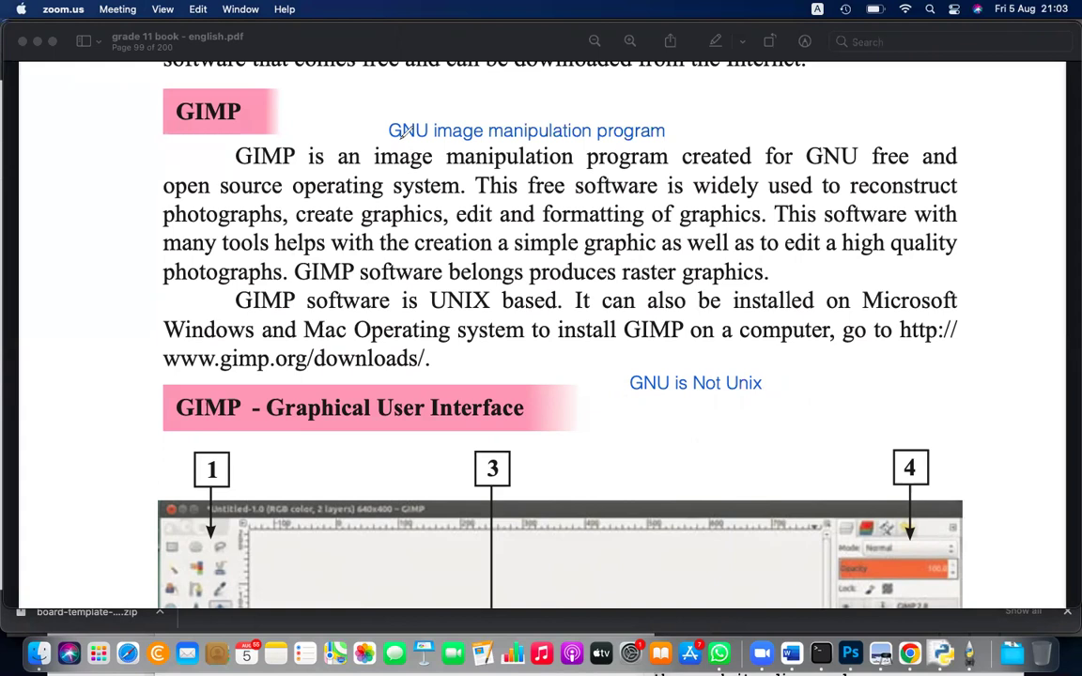
pyautogui.moveTo(630, 391); pyautogui.dragTo(748, 395)
# Step: Add a 'GNU' label above the 'GNU is Not Unix' note
pyautogui.click(683, 346)
pyautogui.write('GNA')
pyautogui.press('BackSpace')
pyautogui.write('U')
pyautogui.click(620, 320)
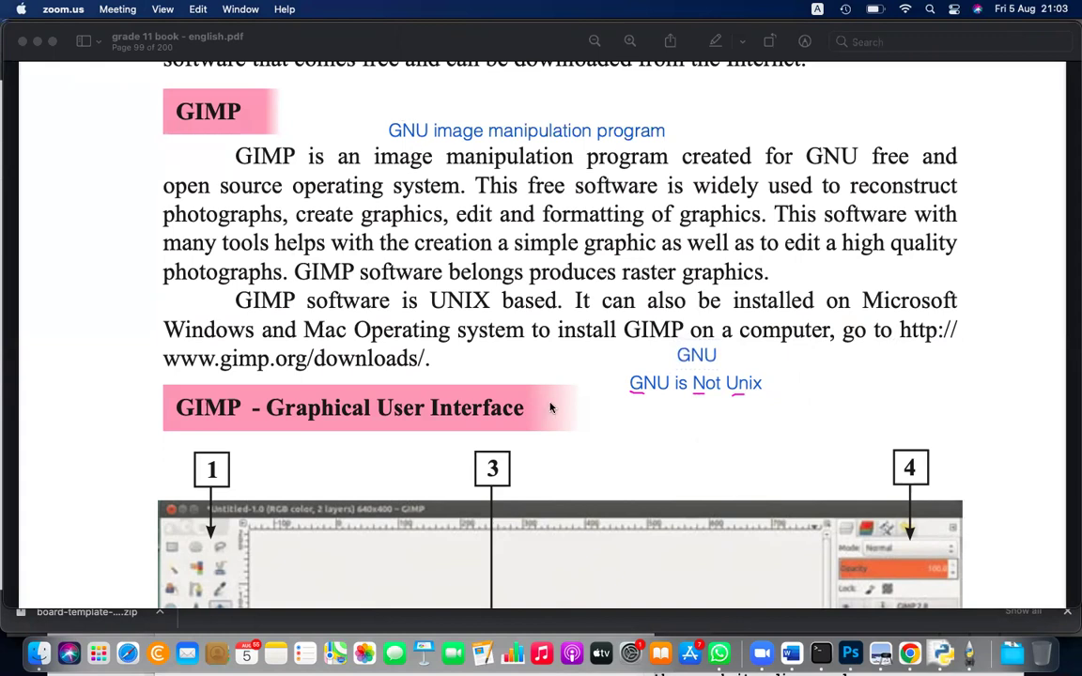
# Step: Add a second 'GNU is Not Unix' note lower down and draw an arrow to it
pyautogui.click(630, 422)
pyautogui.write('GNU is Not Unix')
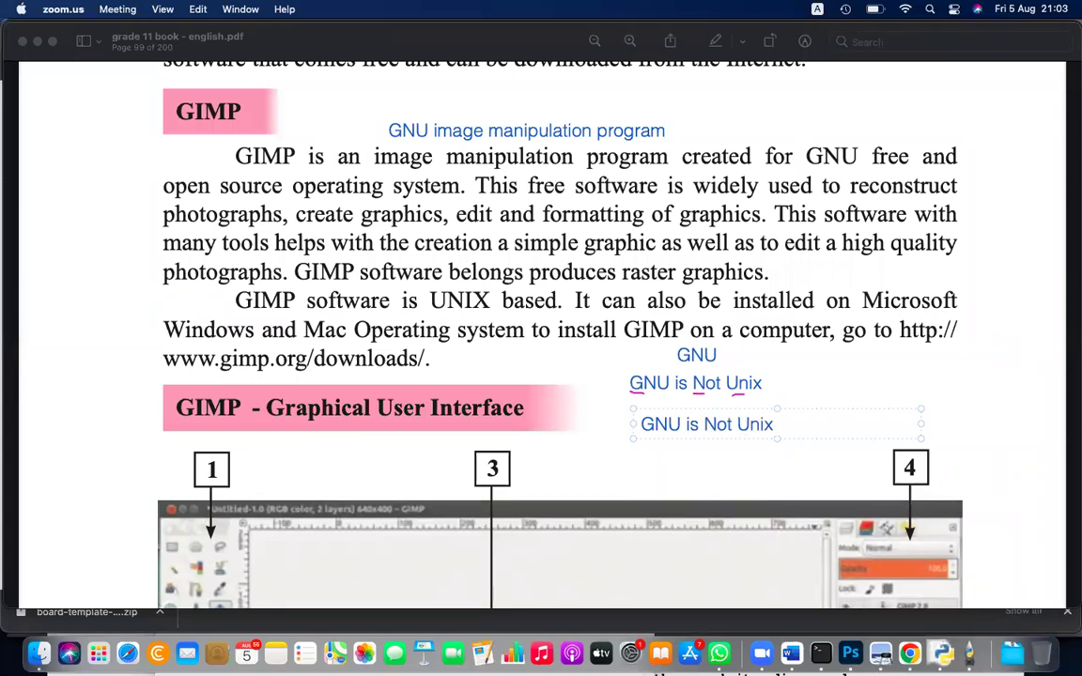
pyautogui.click(805, 375)
pyautogui.moveTo(658, 392); pyautogui.dragTo(663, 413)
# Step: Search Google for 'gimp' and open the official gimp.org site
pyautogui.click(909, 654)
pyautogui.click(286, 68)
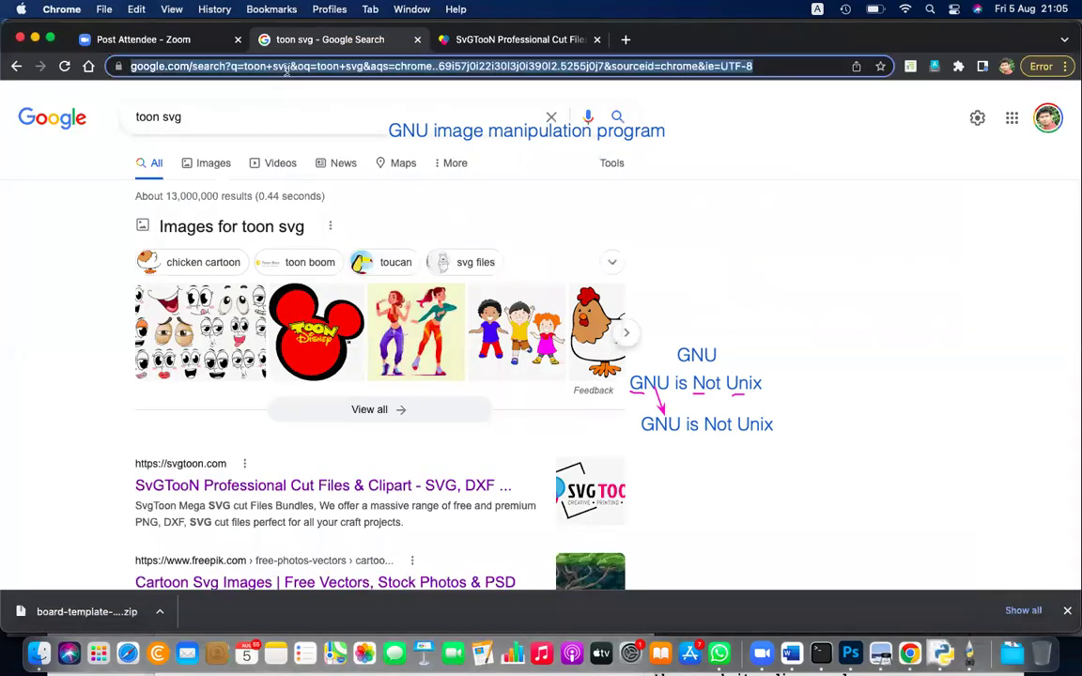
pyautogui.write('gimp')
pyautogui.press('Return')
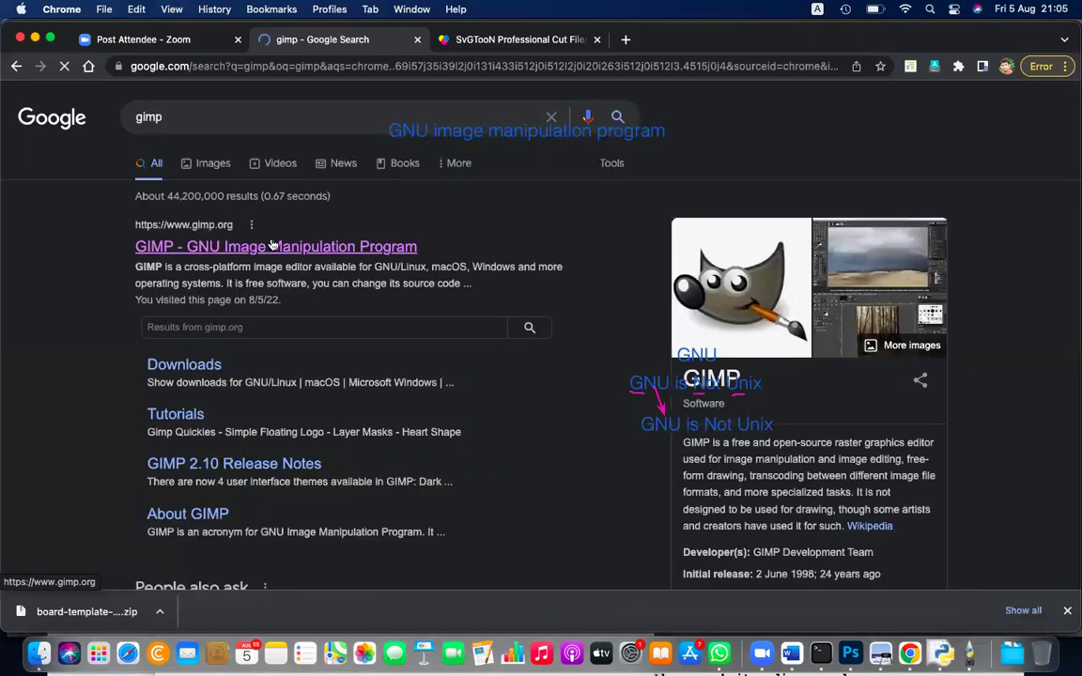
pyautogui.click(271, 245)
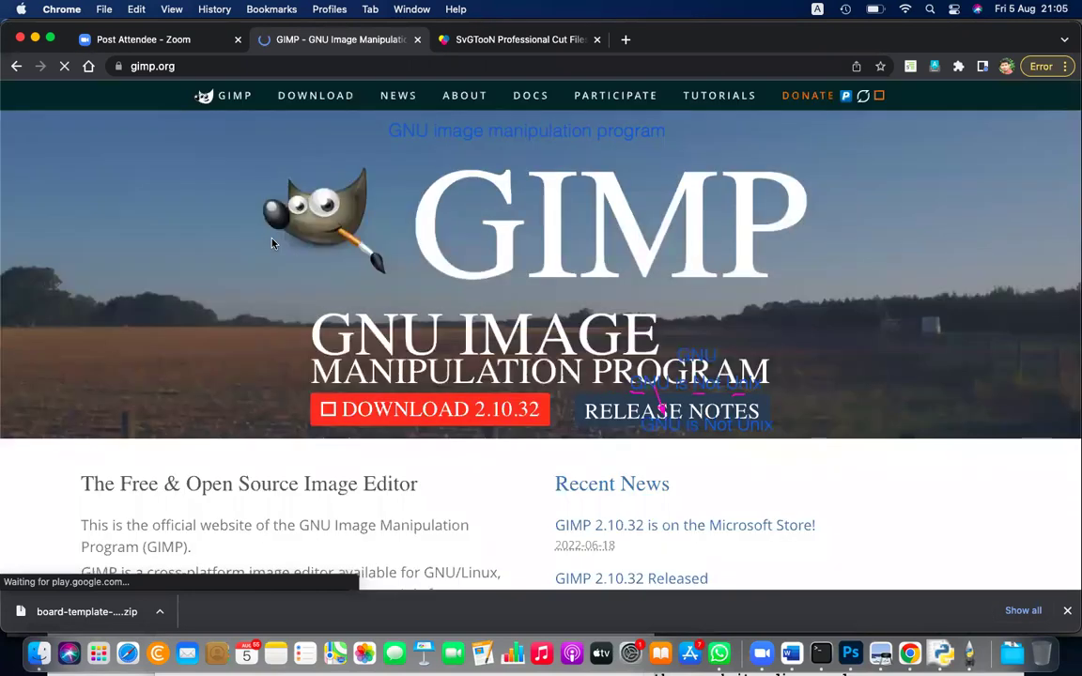
# Step: Highlight 'GNU/Linux,' in the gimp.org description of GIMP
pyautogui.scroll(-3, 479, 319)
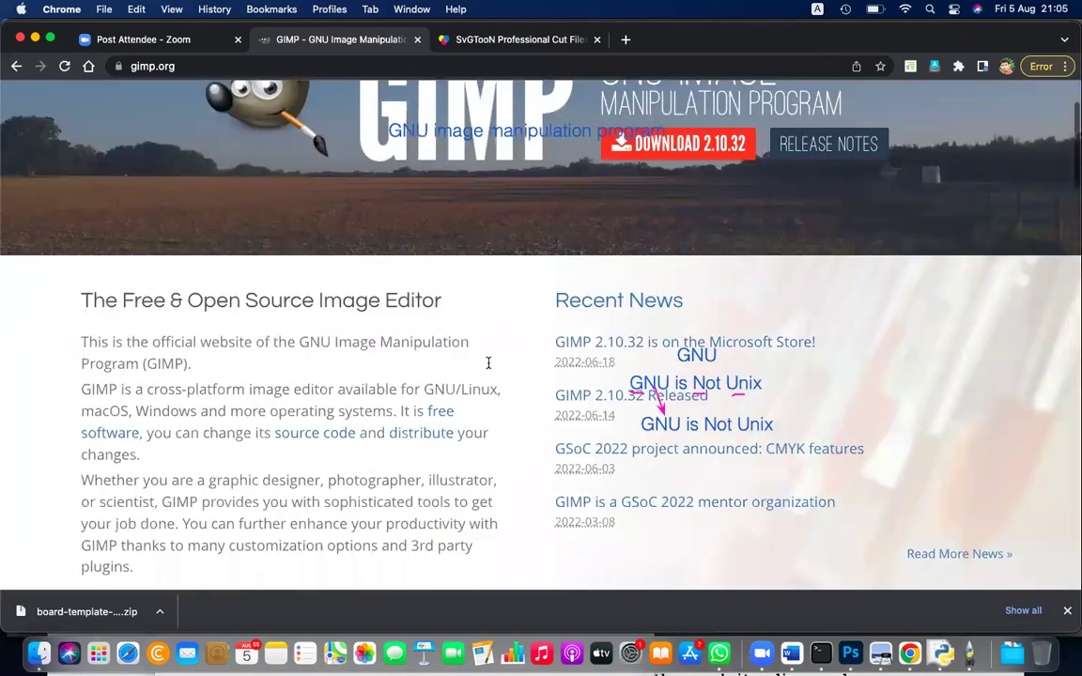
pyautogui.scroll(-1, 488, 363)
pyautogui.moveTo(457, 358); pyautogui.dragTo(502, 364)
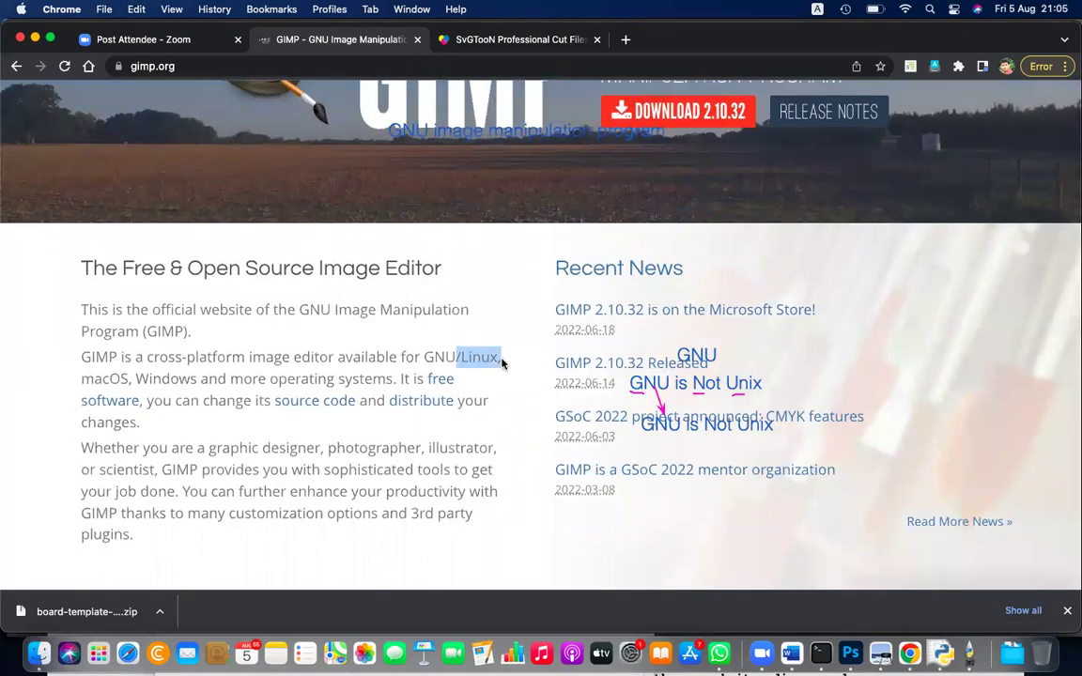
pyautogui.click(502, 364)
pyautogui.click(217, 358)
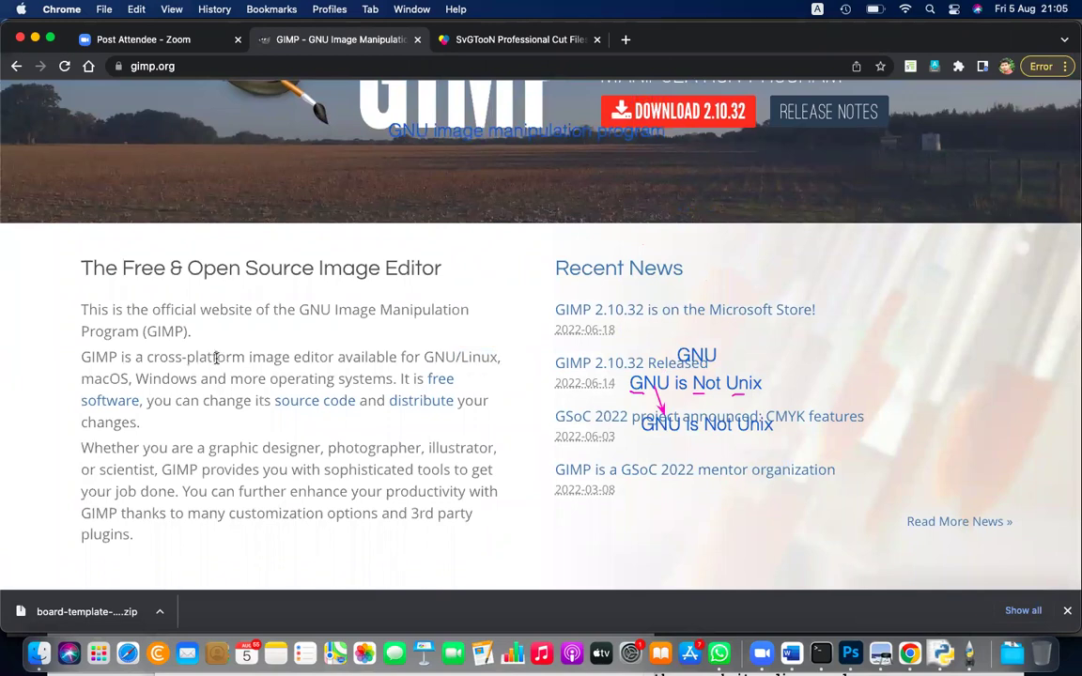
pyautogui.keyDown('shift'); pyautogui.click(361, 363); pyautogui.keyUp('shift')
pyautogui.keyDown('shift'); pyautogui.click(393, 363); pyautogui.keyUp('shift')
pyautogui.click(426, 357)
pyautogui.keyDown('shift'); pyautogui.click(502, 356); pyautogui.keyUp('shift')
pyautogui.keyDown('shift'); pyautogui.click(455, 357); pyautogui.keyUp('shift')
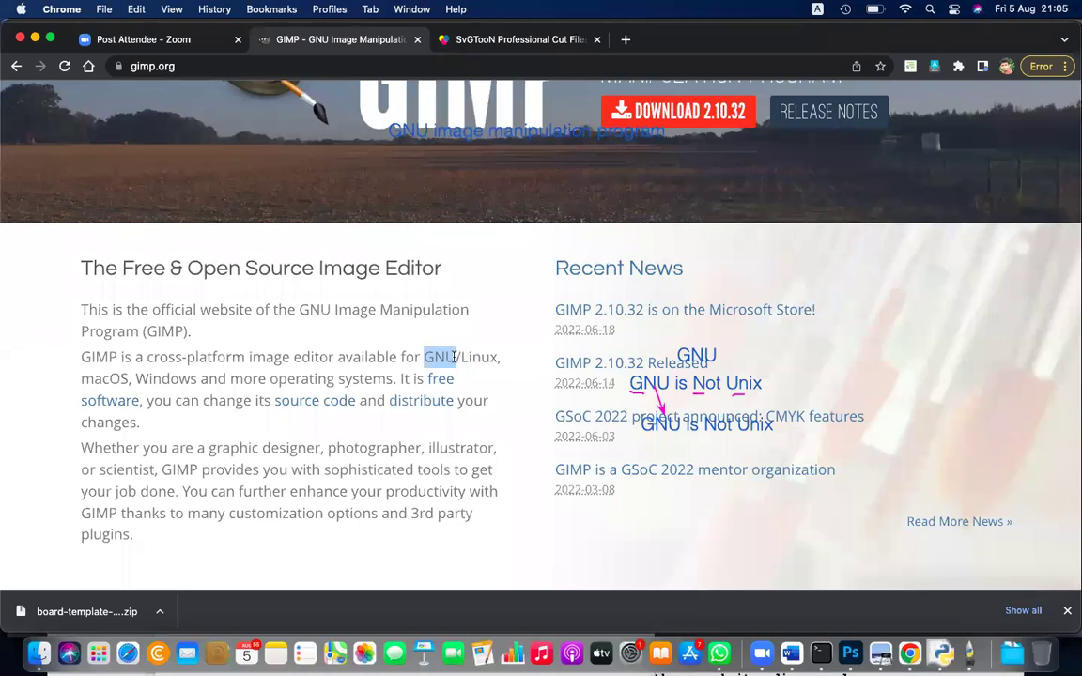
pyautogui.keyDown('shift'); pyautogui.click(509, 371); pyautogui.keyUp('shift')
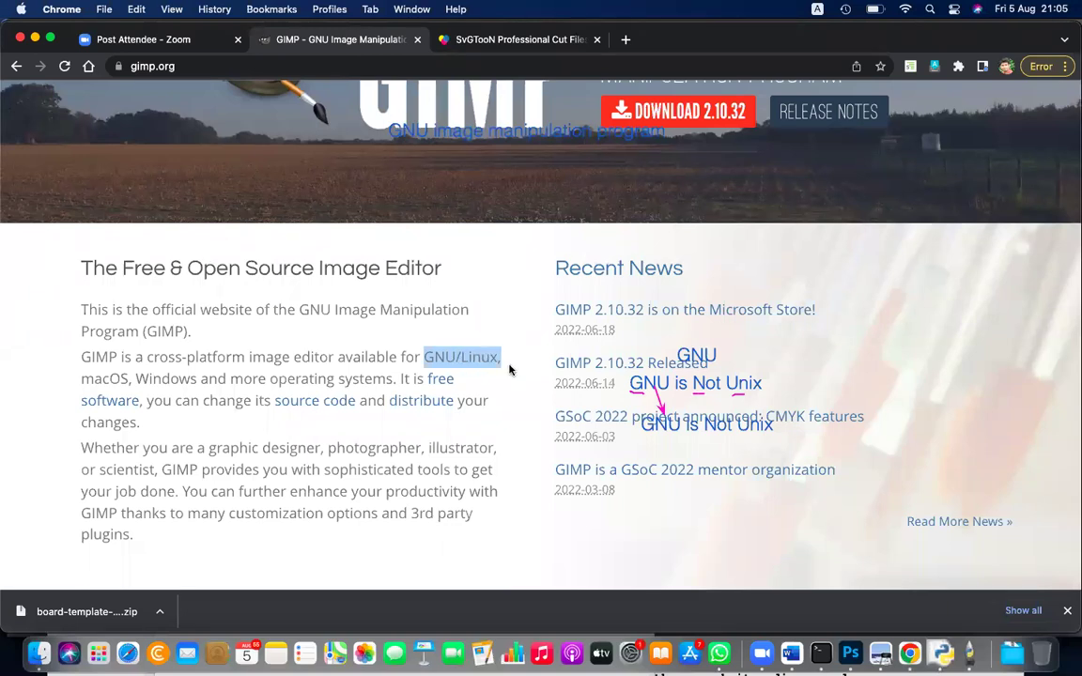
pyautogui.scroll(-3, 509, 370)
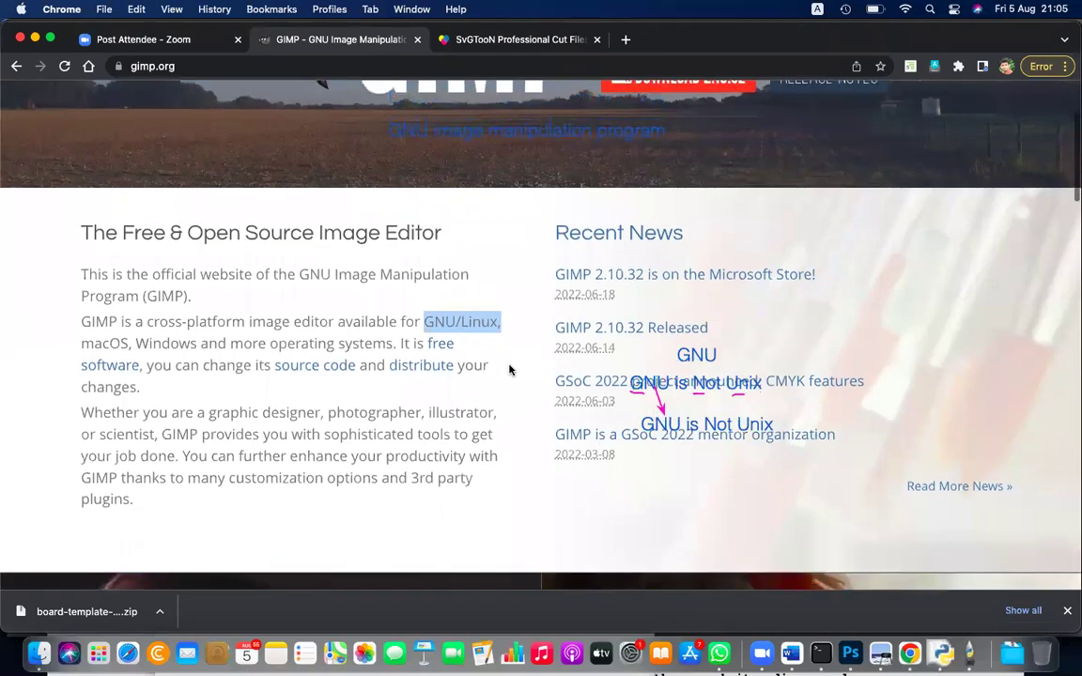
pyautogui.scroll(-1, 505, 369)
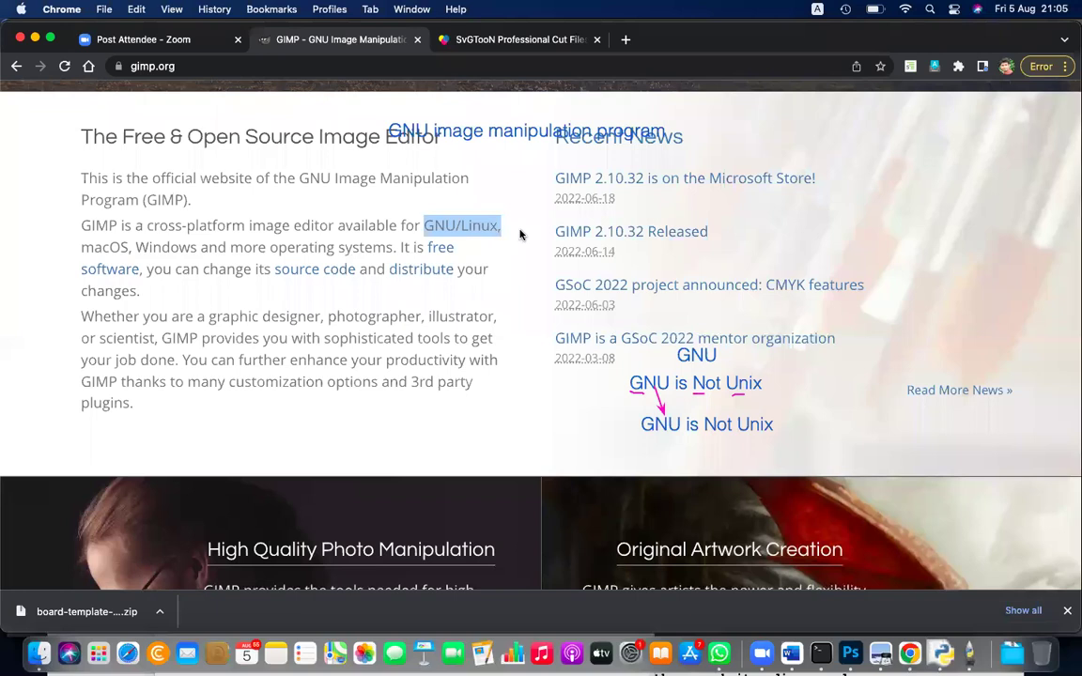
pyautogui.press('super+Tab')
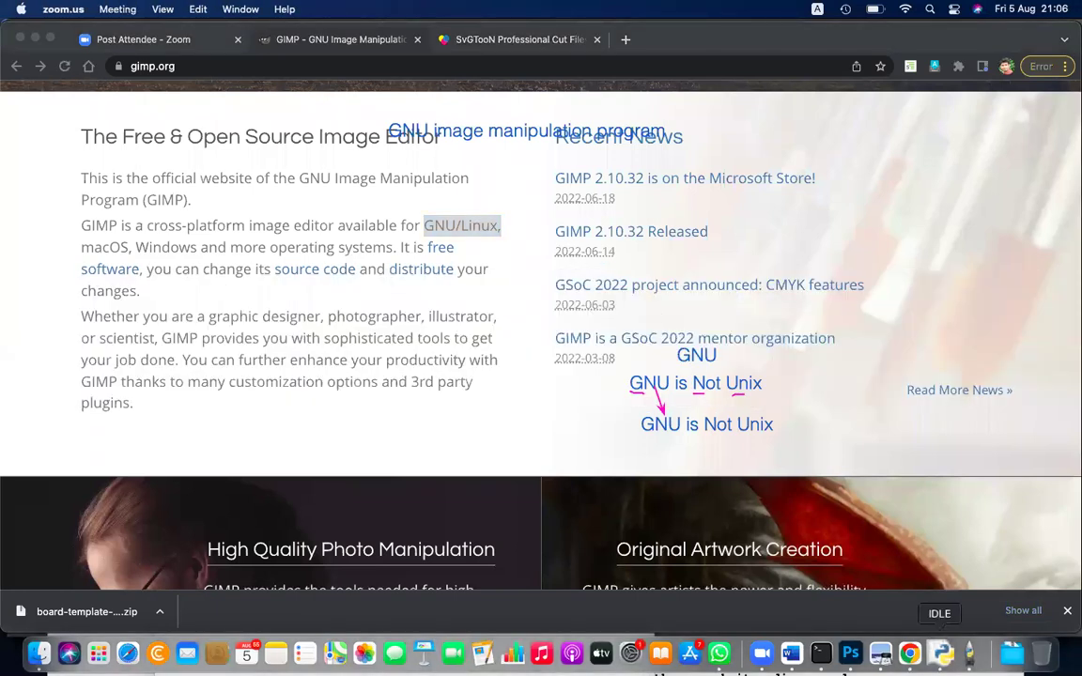
# Step: Strike through 'UNIX' on page 99 and annotate 'Linux' beneath it as the correction
pyautogui.click(885, 658)
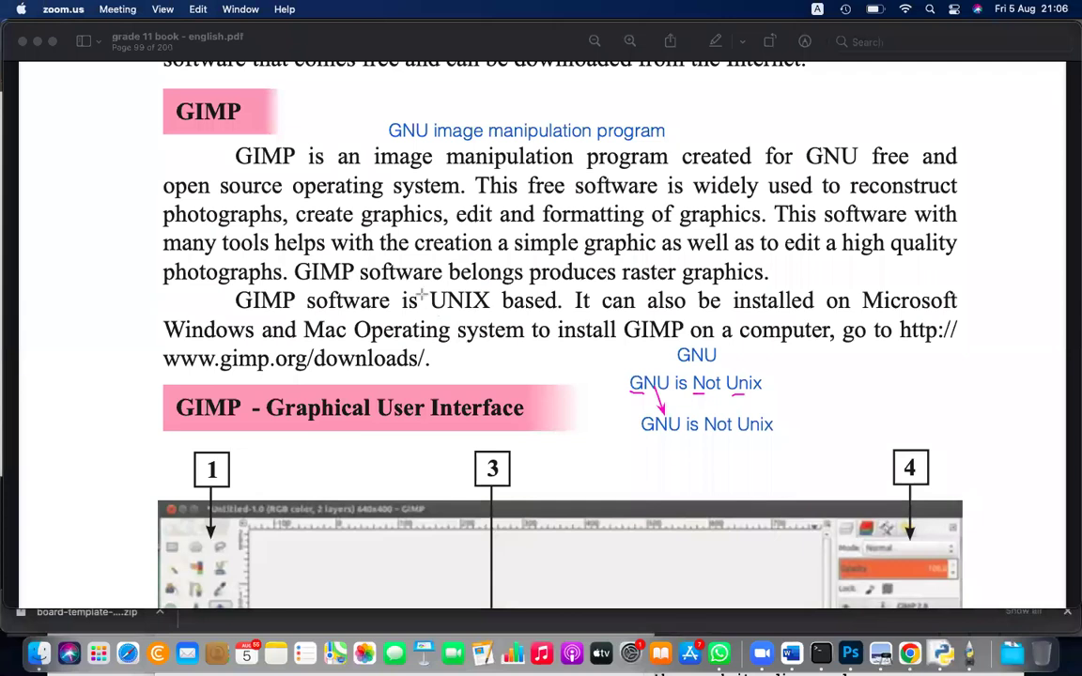
pyautogui.moveTo(431, 299); pyautogui.dragTo(491, 309)
pyautogui.click(418, 310)
pyautogui.write('Linux')
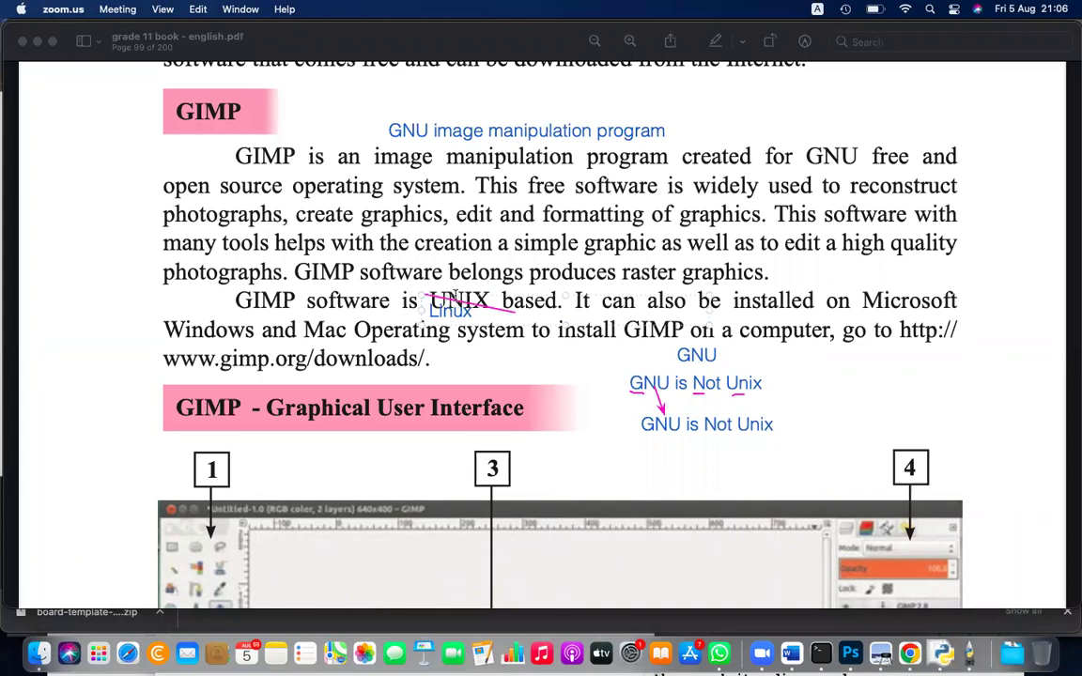
pyautogui.moveTo(449, 299)
pyautogui.mouseDown()
pyautogui.moveTo(411, 303)
pyautogui.moveTo(429, 302)
pyautogui.mouseUp()
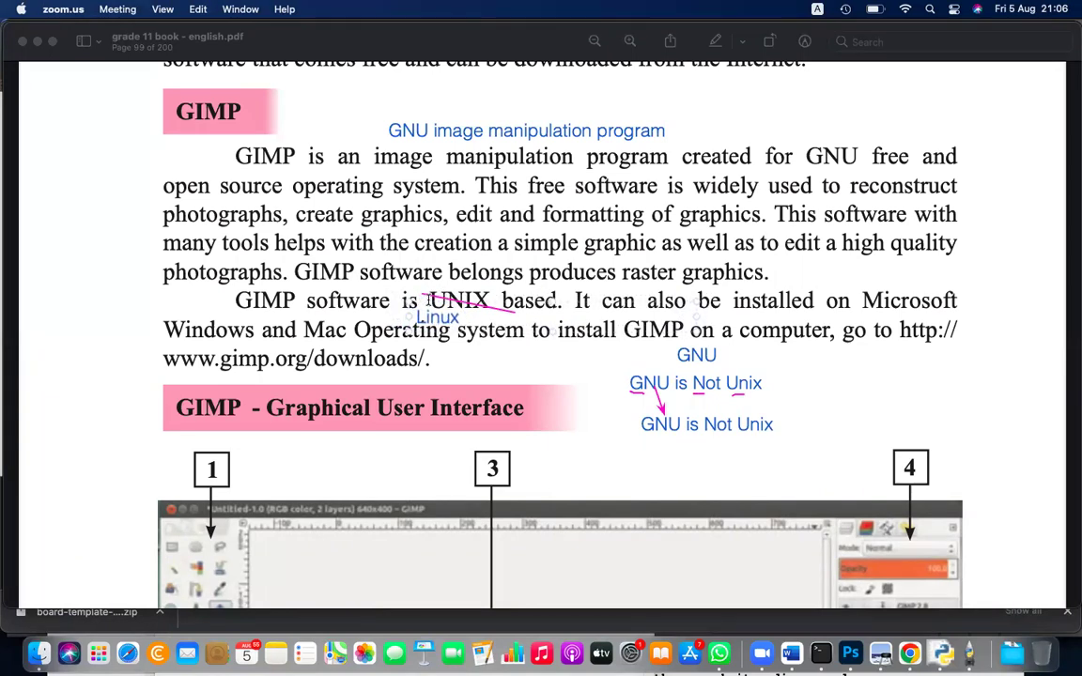
pyautogui.click(447, 247)
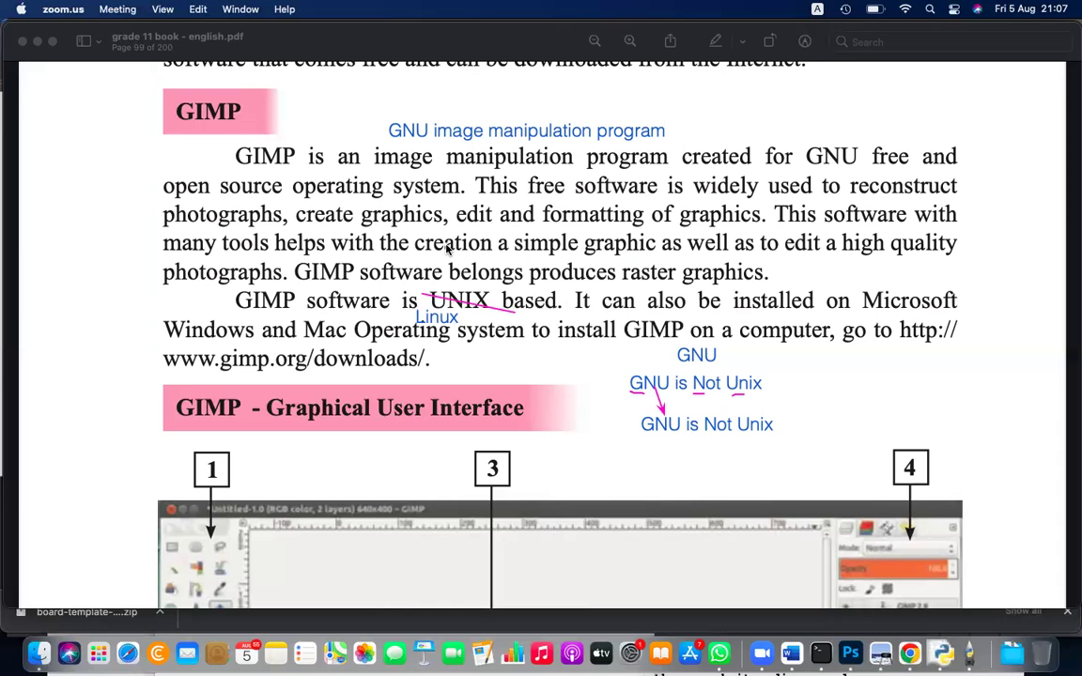
pyautogui.press('XF86AudioRaiseVolume')
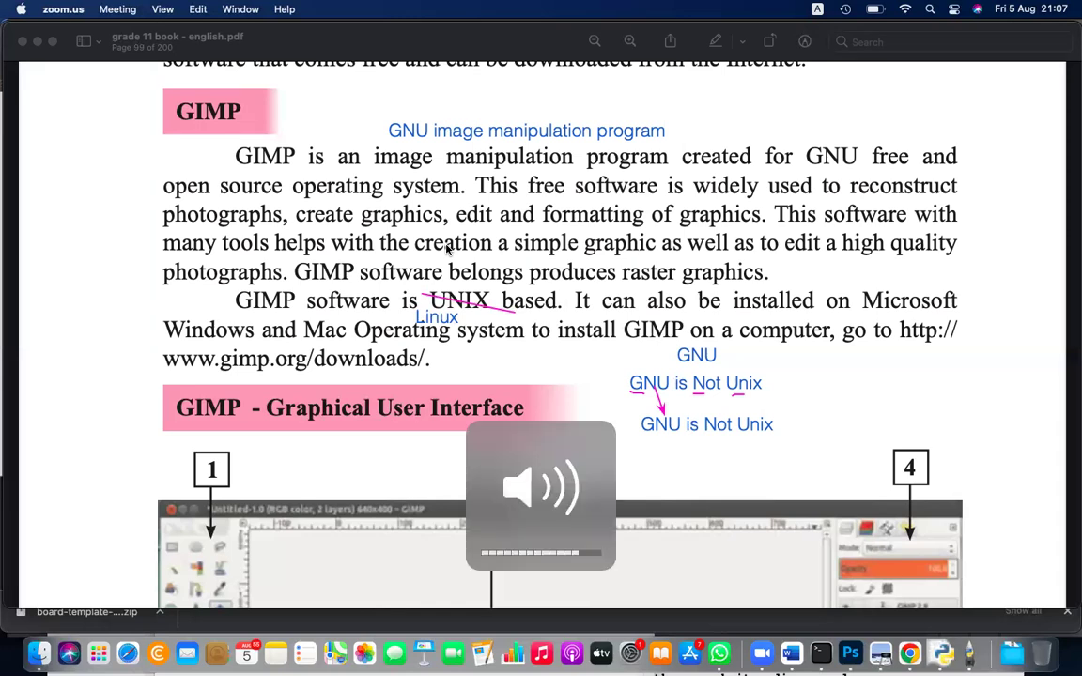
pyautogui.press('XF86AudioLowerVolume')
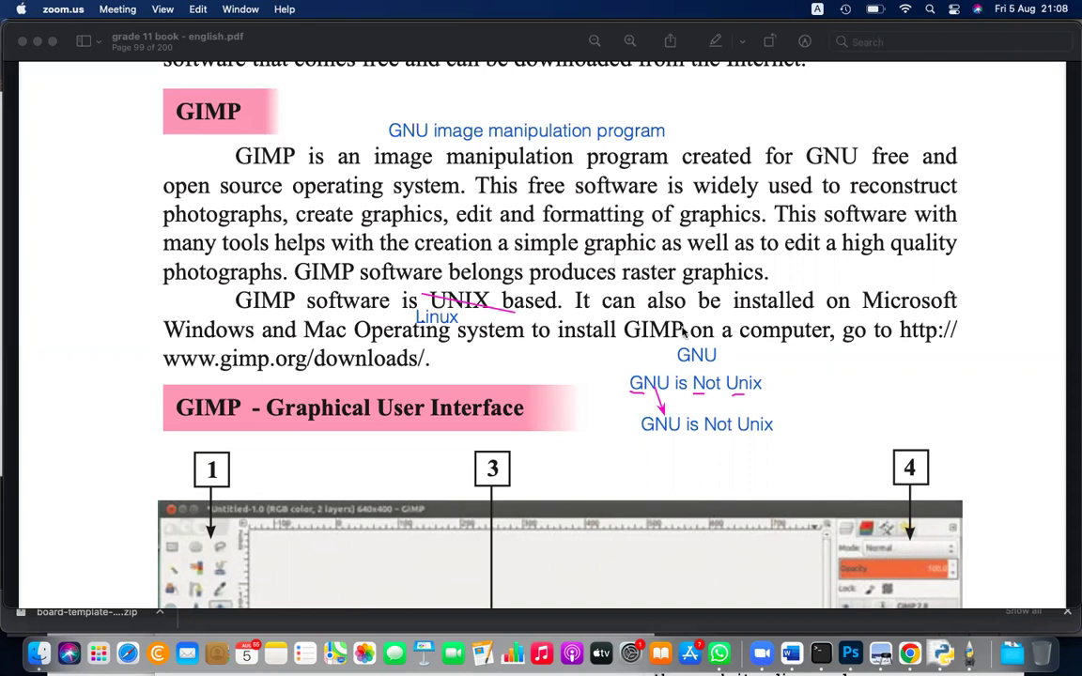
# Step: Launch GIMP online from the Gimp online extension's File Manager in a new OffiDocs tab
pyautogui.click(911, 654)
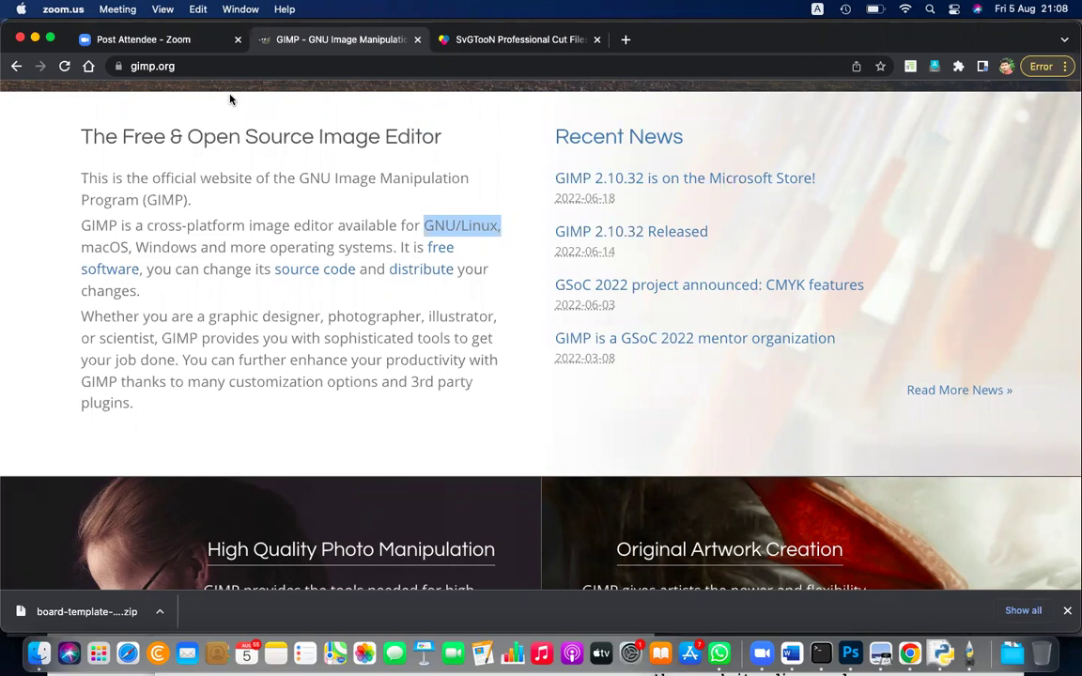
pyautogui.click(957, 69)
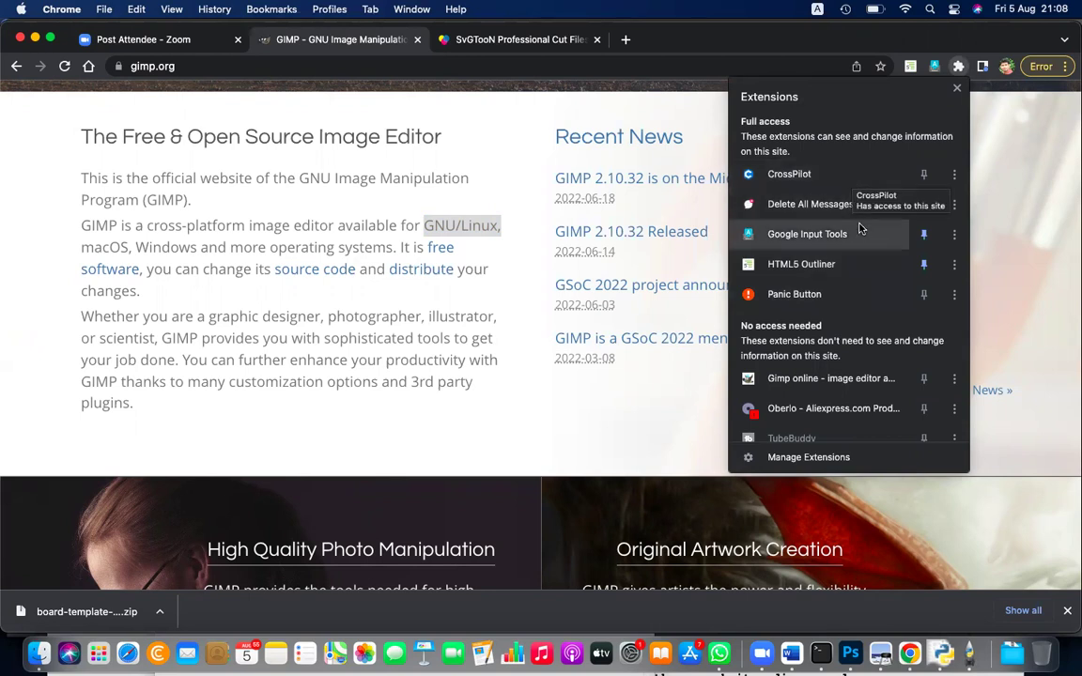
pyautogui.click(839, 379)
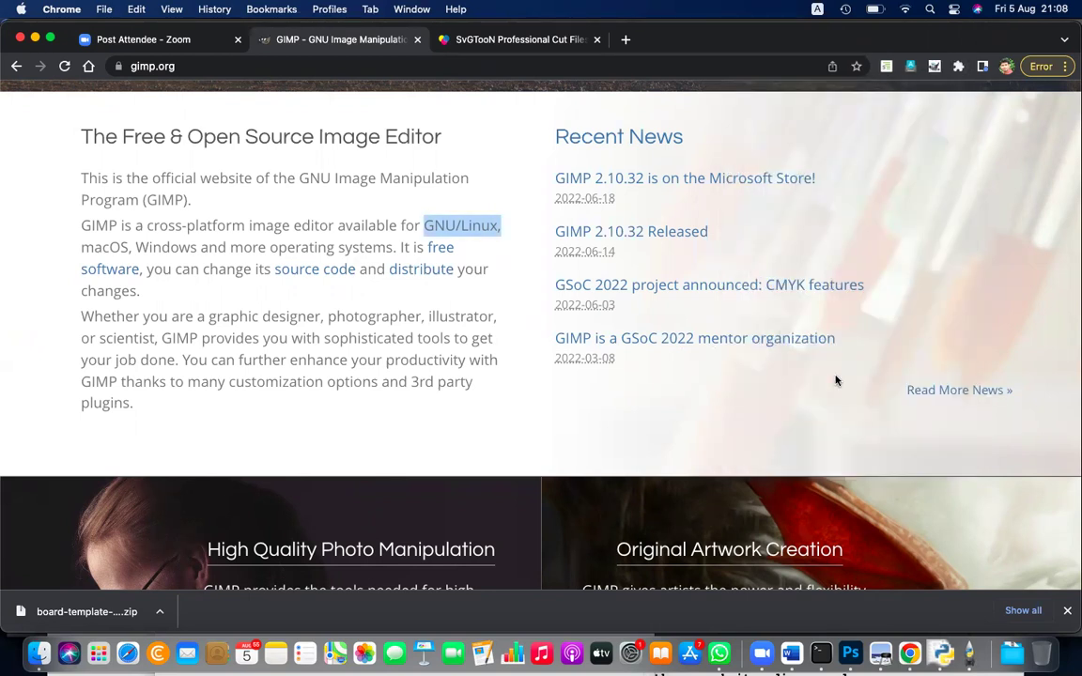
pyautogui.click(657, 130)
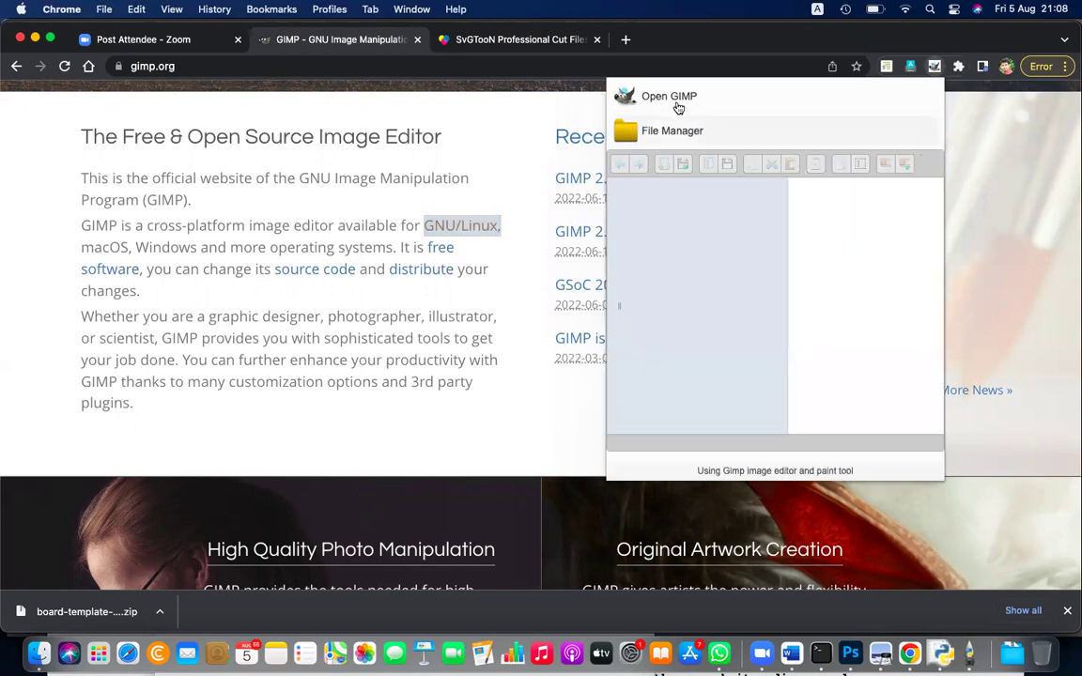
pyautogui.click(669, 97)
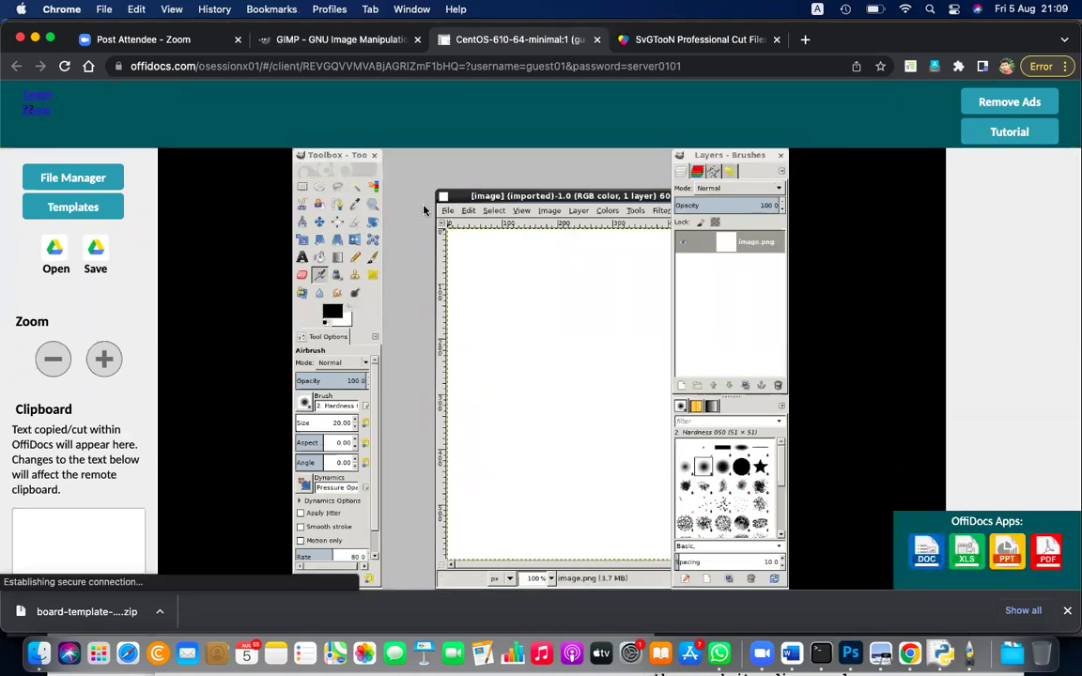
# Step: Nudge the image window left and select the Perspective tool in the GIMP toolbox
pyautogui.moveTo(466, 195); pyautogui.dragTo(515, 197)
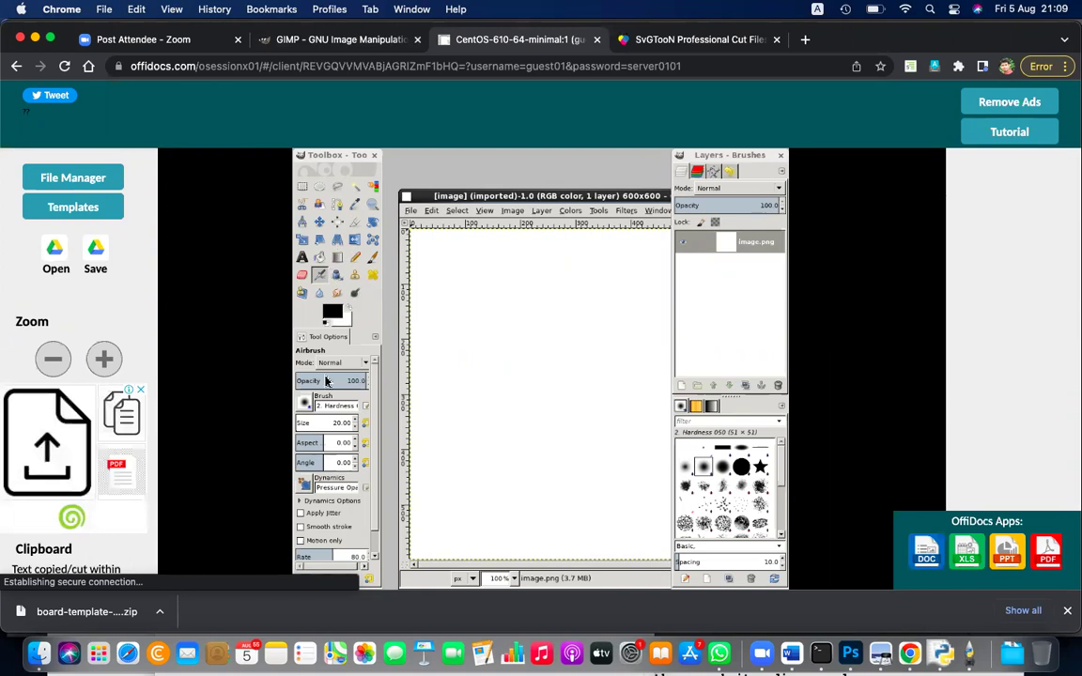
pyautogui.click(337, 242)
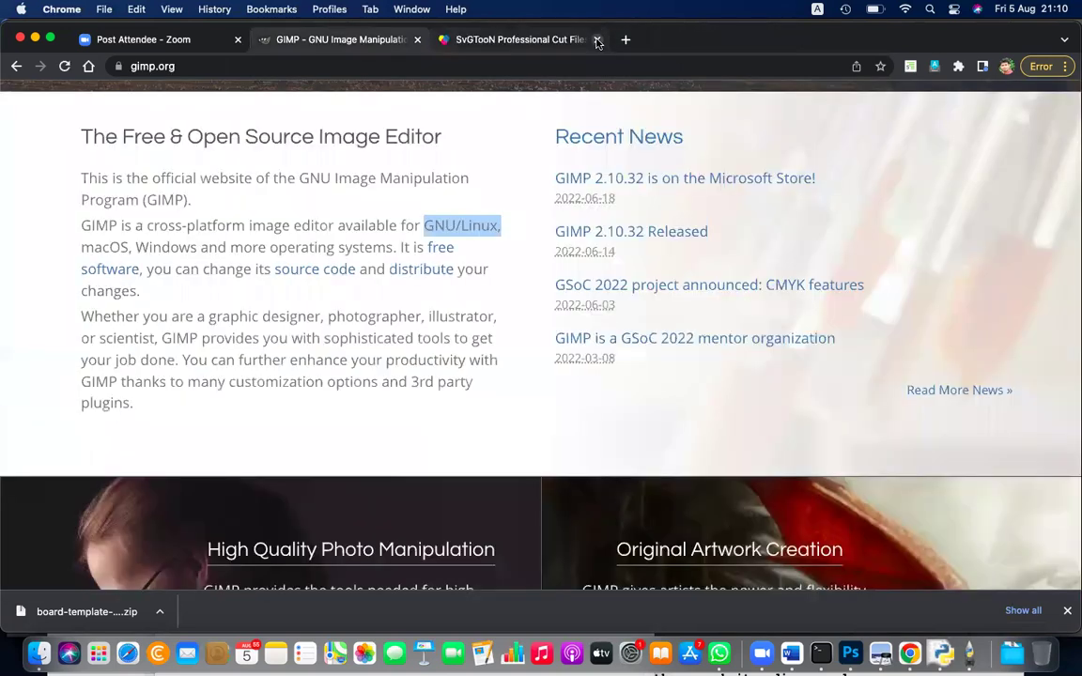
# Step: Close the SvGTooN shop tab in Chrome and bring Photoshop with the portrait forward
pyautogui.click(583, 43)
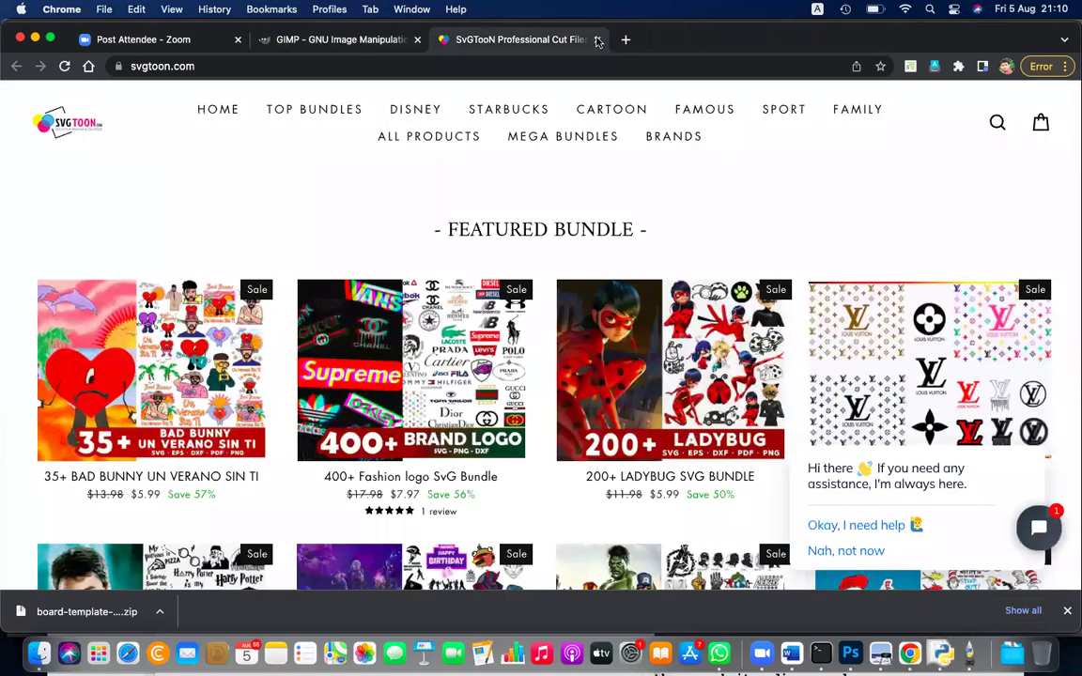
pyautogui.press('super+w')
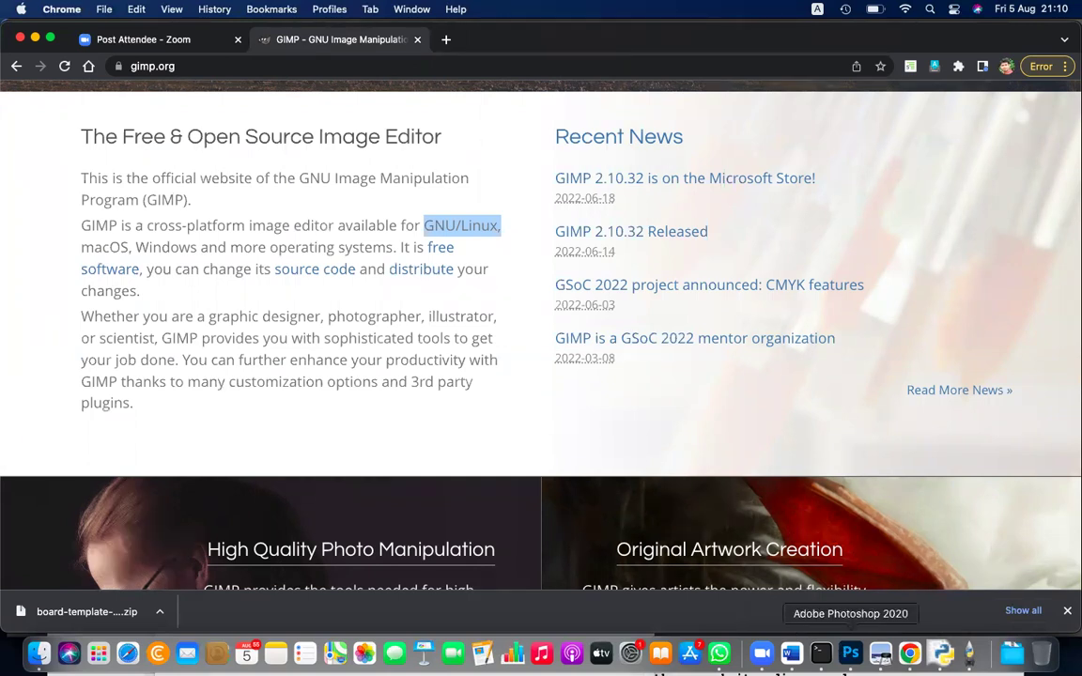
pyautogui.click(850, 653)
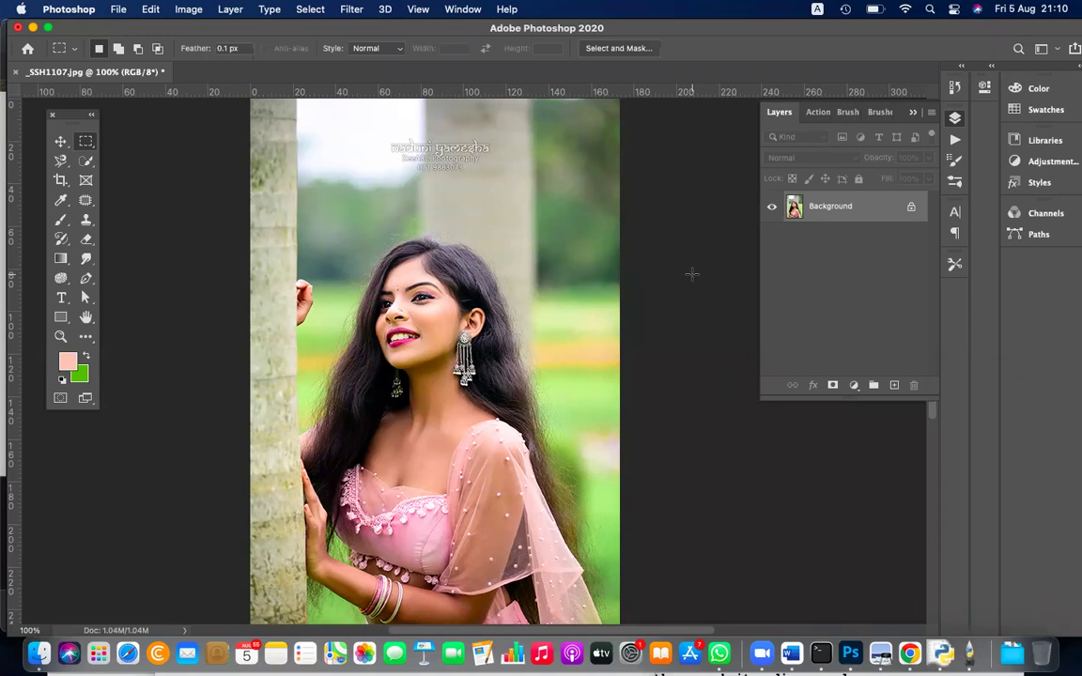
# Step: Switch back and forth between the GIMP textbook PDF in Preview and the portrait in Photoshop
pyautogui.click(880, 653)
pyautogui.scroll(-10, 684, 360)
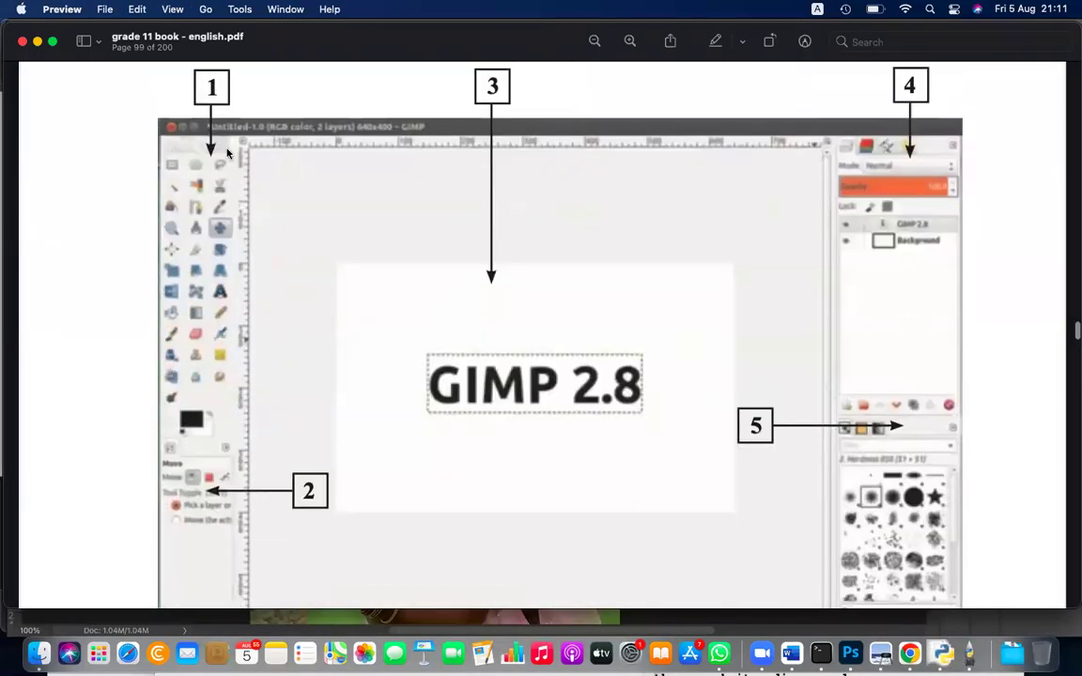
pyautogui.press('super+Tab')
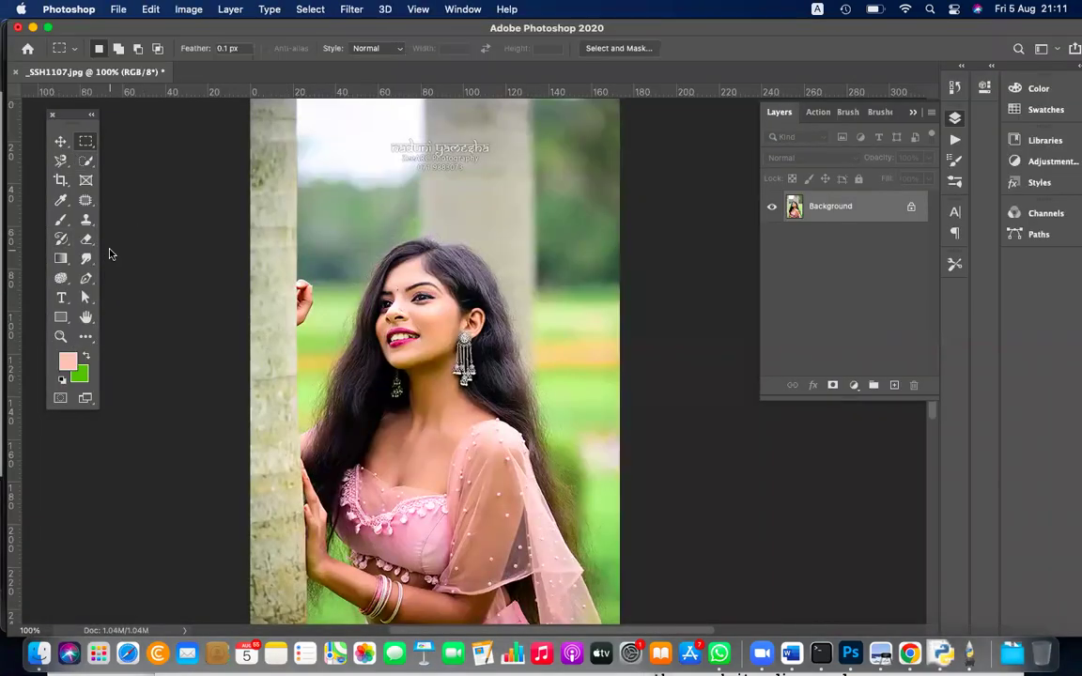
pyautogui.press('super+Tab')
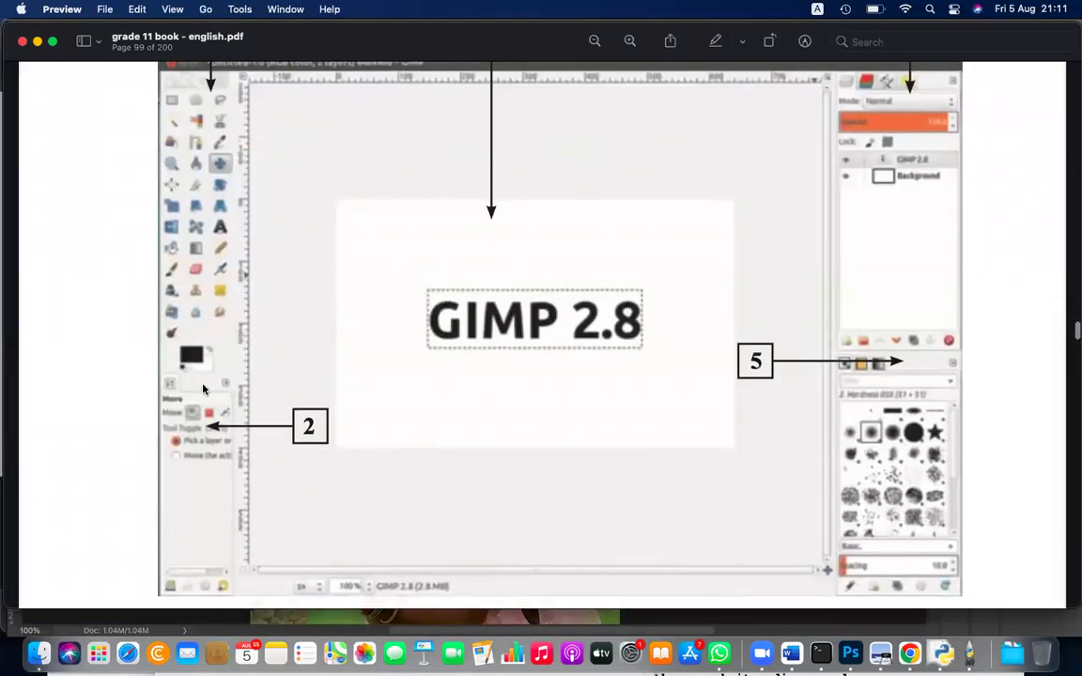
pyautogui.press('super+Tab')
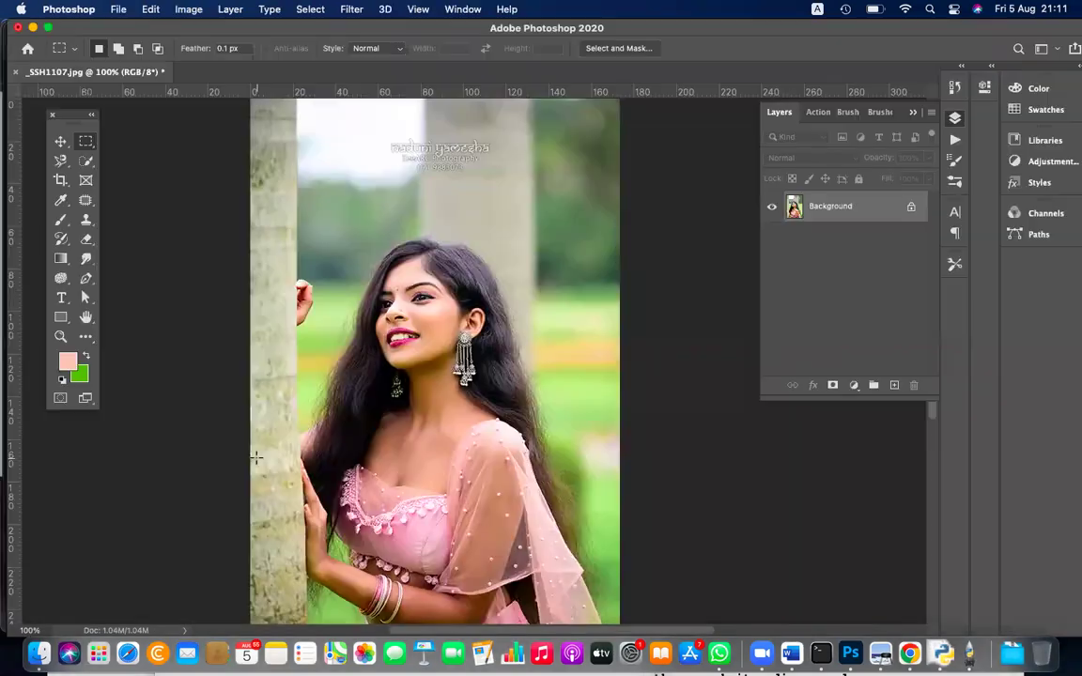
# Step: Try the Crop, Move and Rectangular Marquee tools, glancing at the textbook PDF in between
pyautogui.click(60, 179)
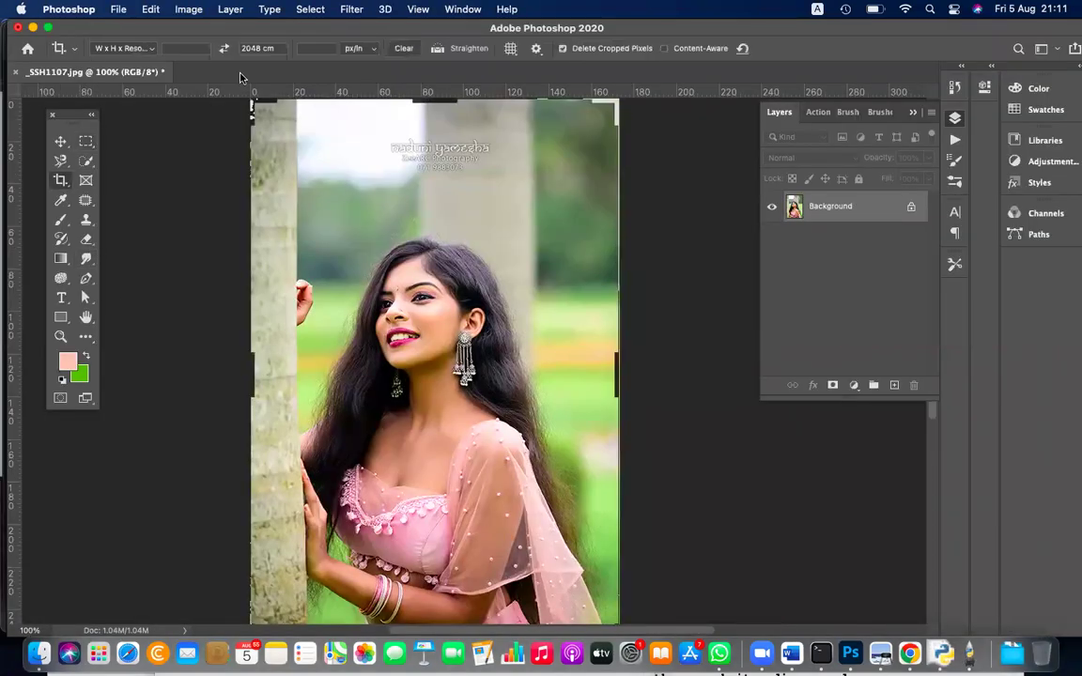
pyautogui.click(61, 142)
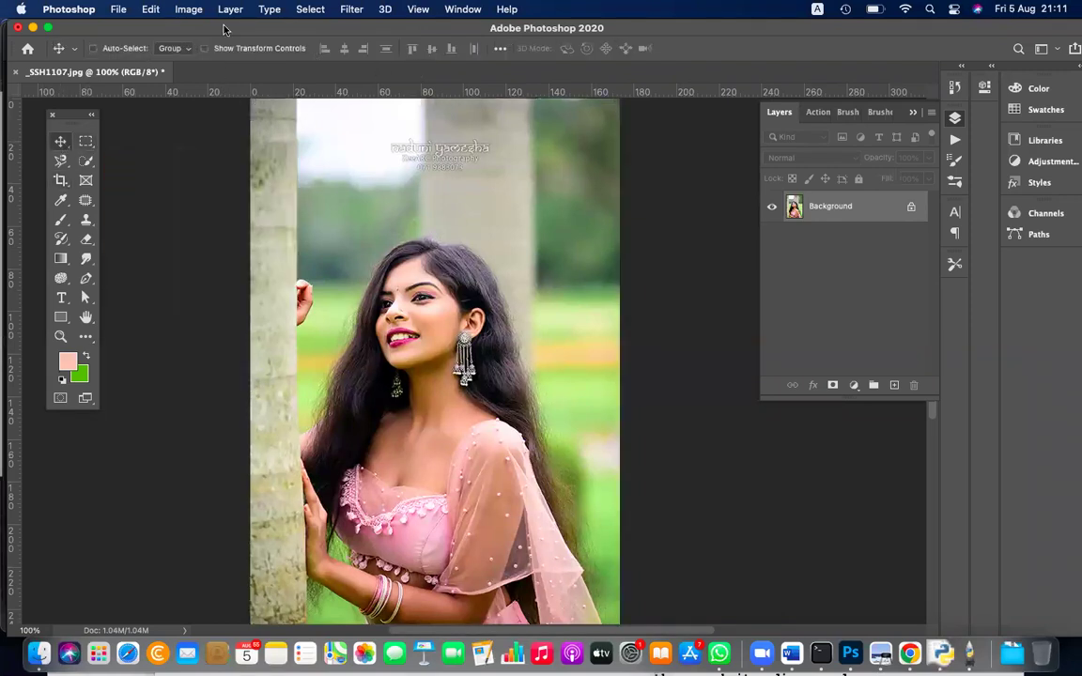
pyautogui.click(84, 138)
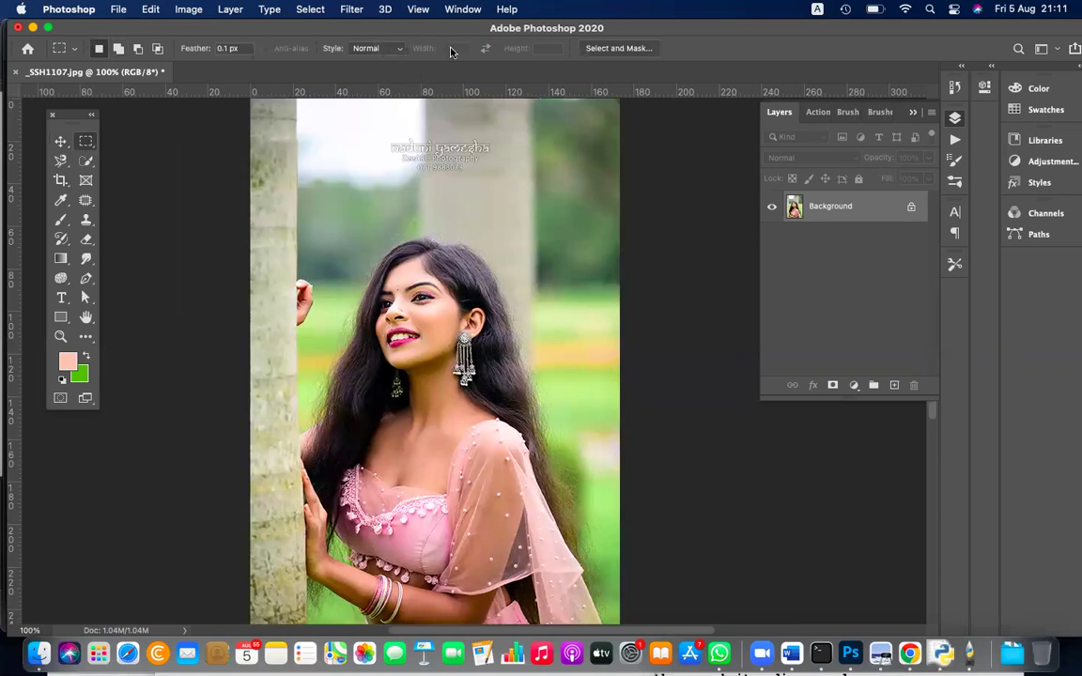
pyautogui.press('super+Tab')
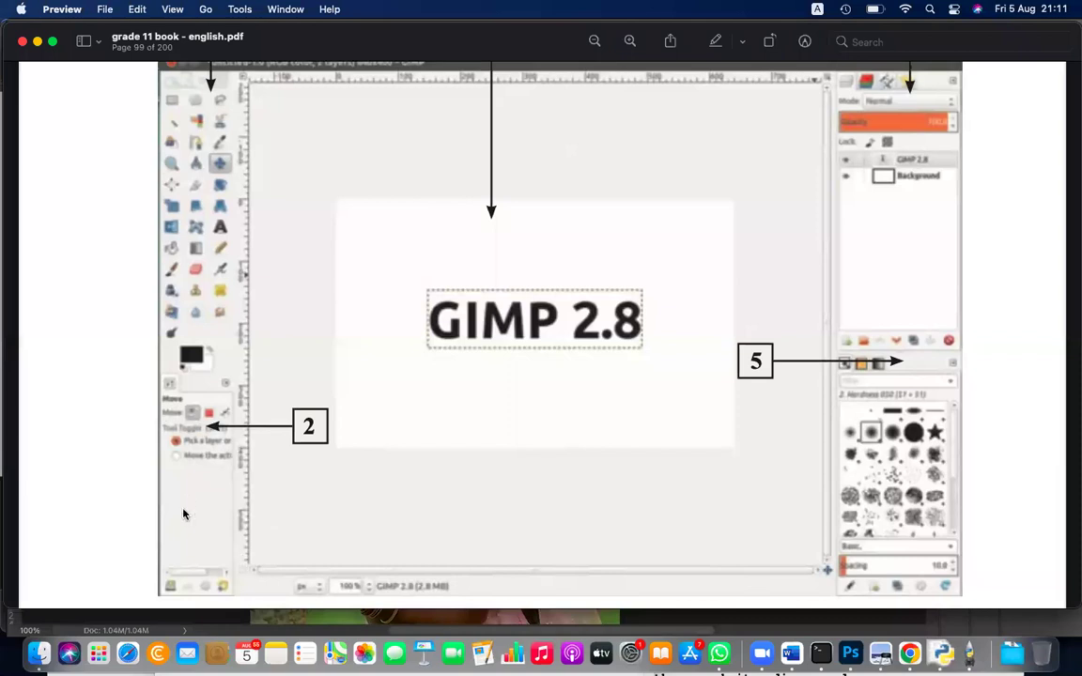
pyautogui.press('super+Tab')
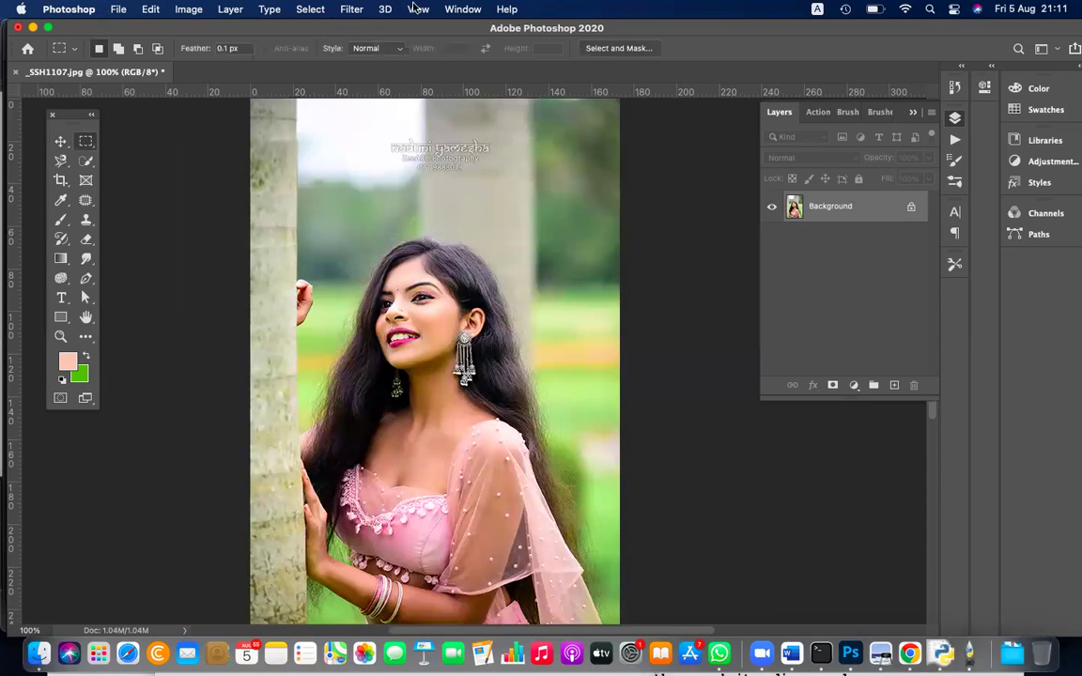
# Step: Browse the Actions and Brushes panels, return to Layers, then bring the textbook PDF forward
pyautogui.click(817, 113)
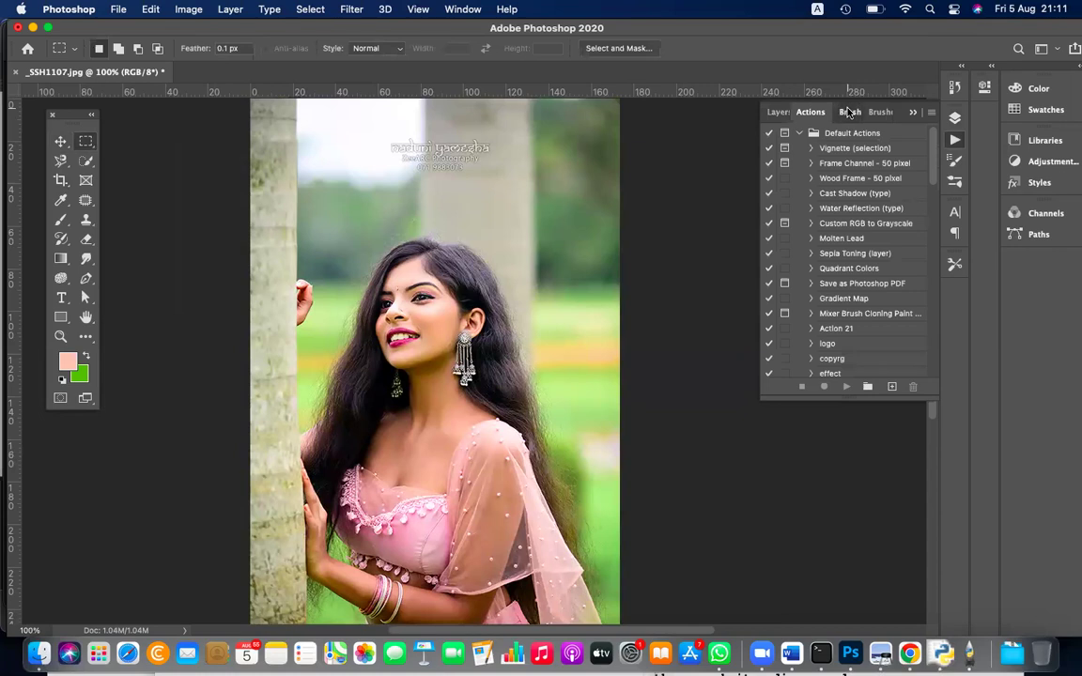
pyautogui.click(849, 112)
pyautogui.click(825, 112)
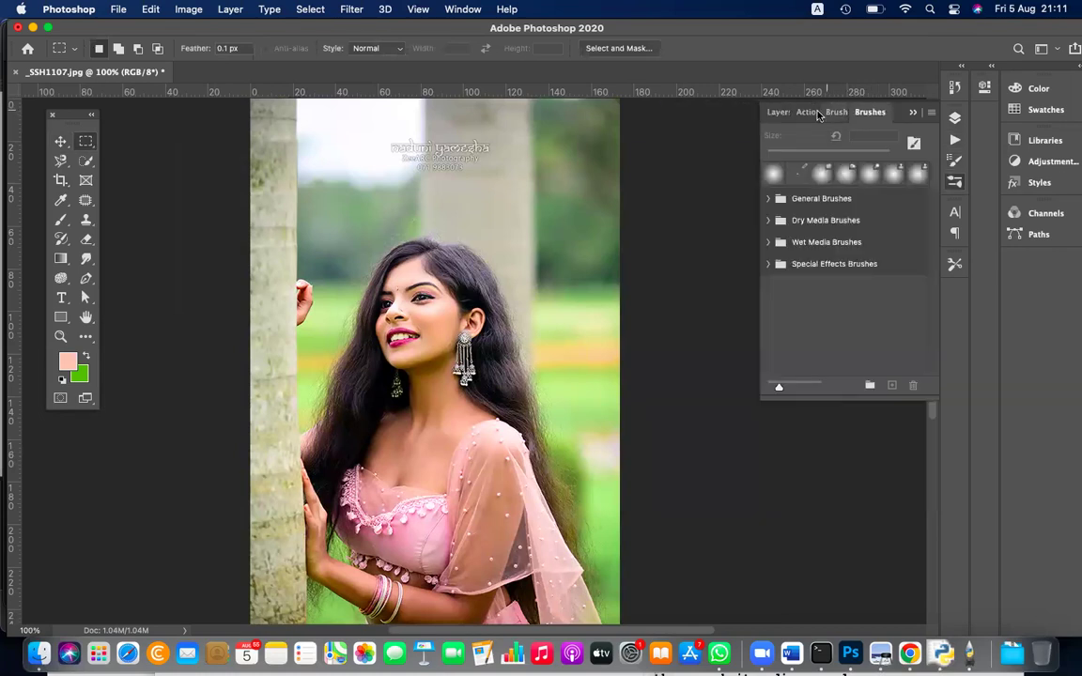
pyautogui.click(836, 111)
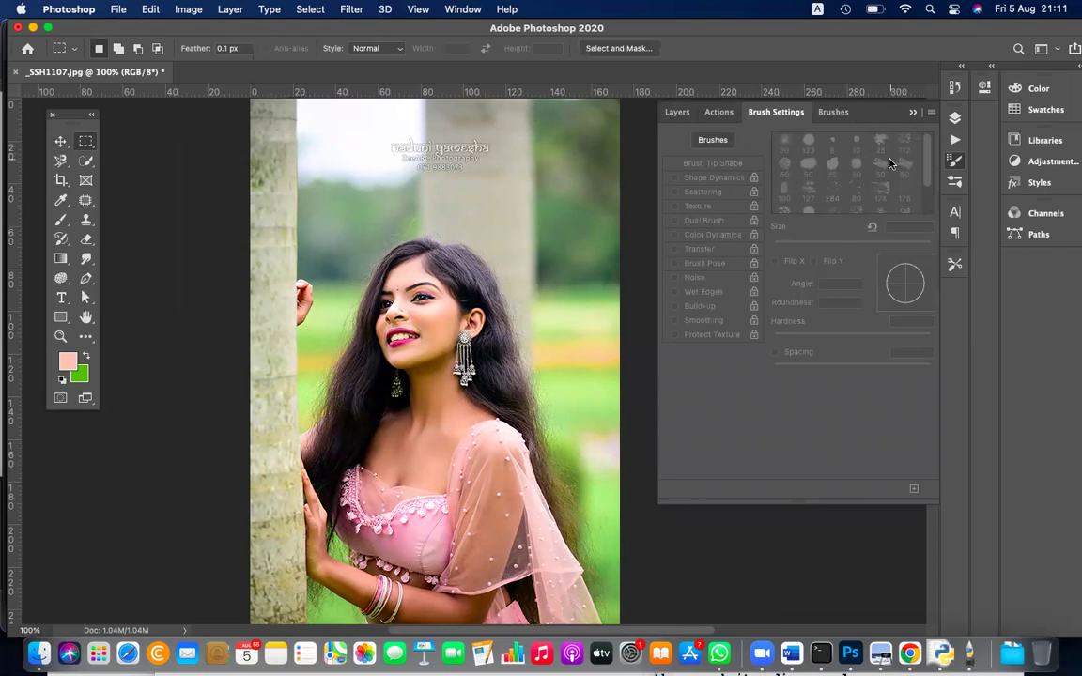
pyautogui.click(677, 112)
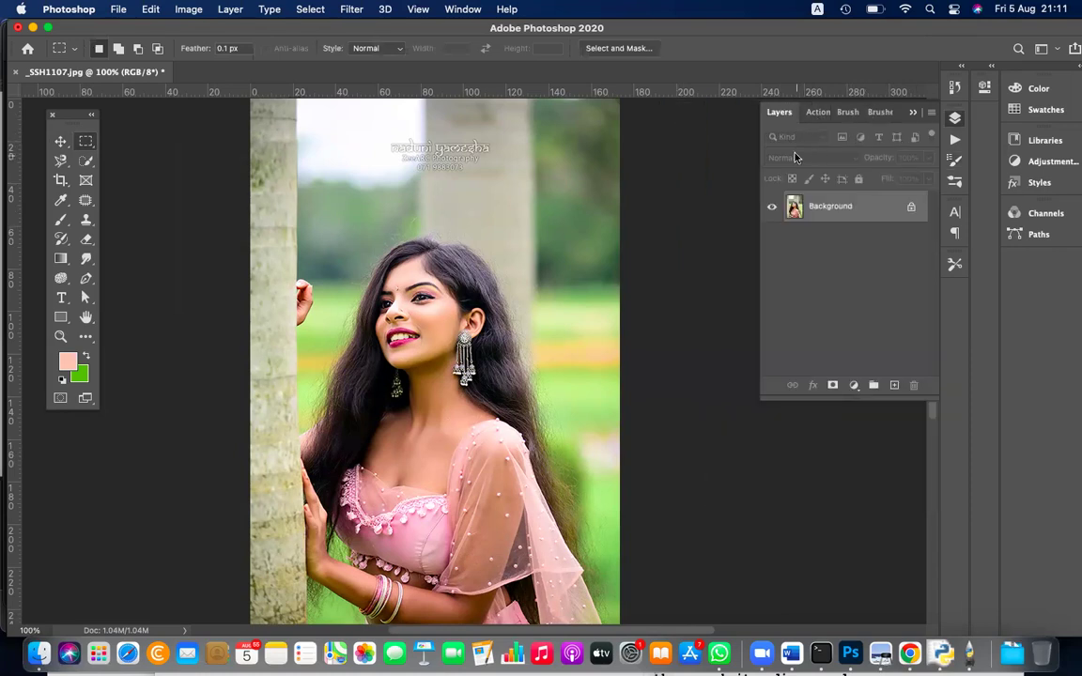
pyautogui.press('super+Tab')
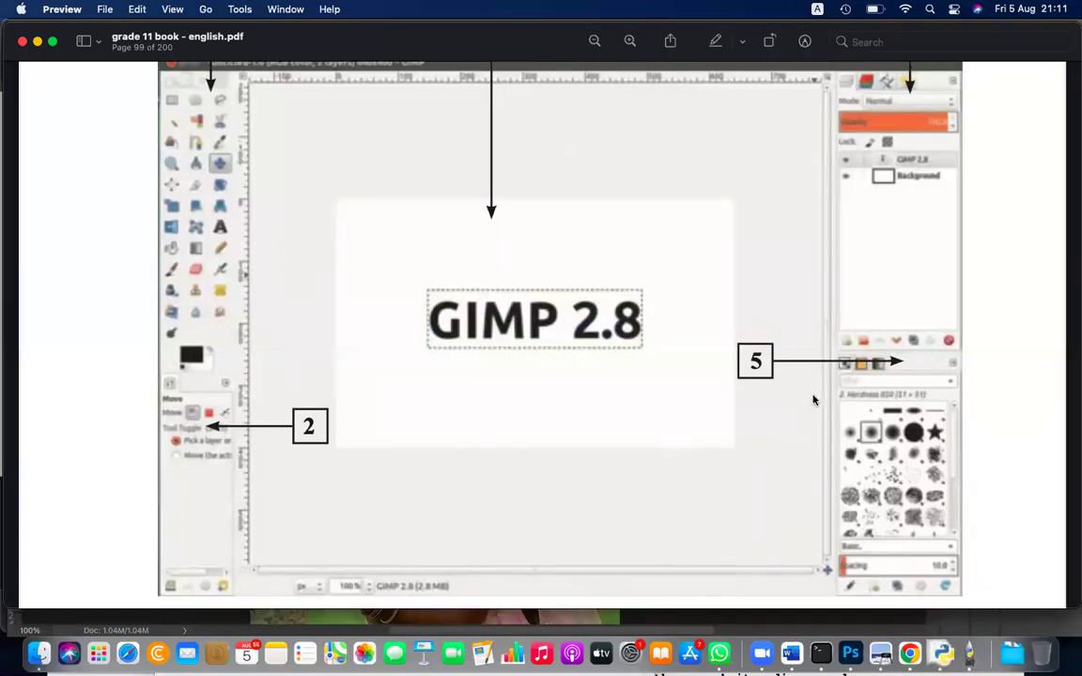
# Step: Compare page 99's GIMP 2.8 screenshot with page 100's numbered parts list, then return to Photoshop
pyautogui.scroll(3, 793, 137)
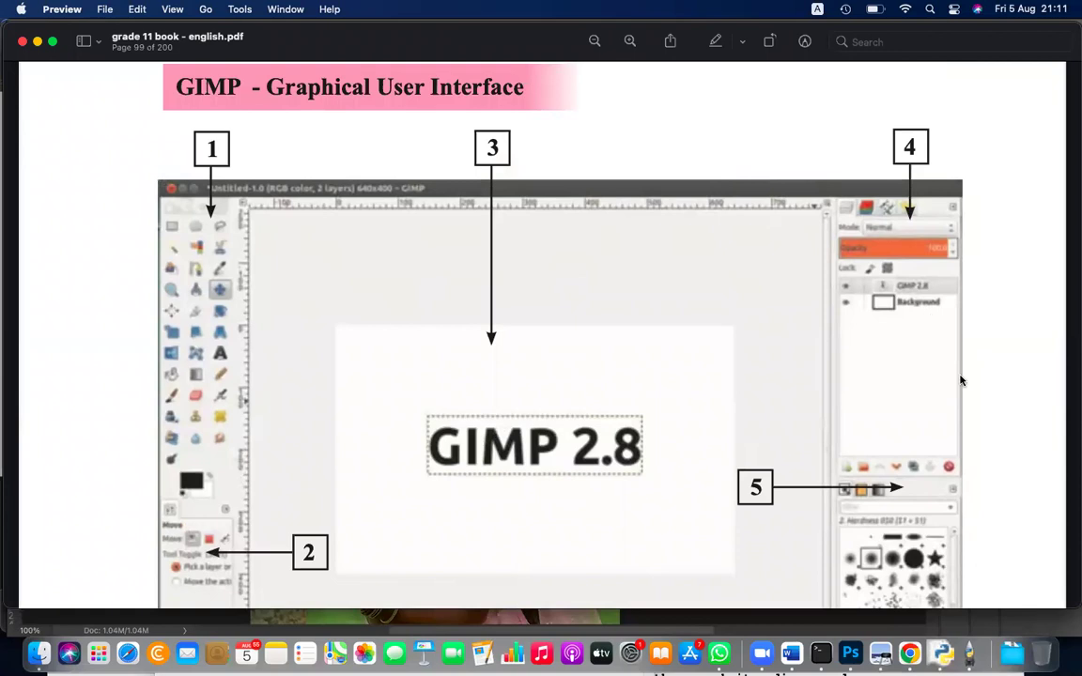
pyautogui.scroll(-5, 961, 381)
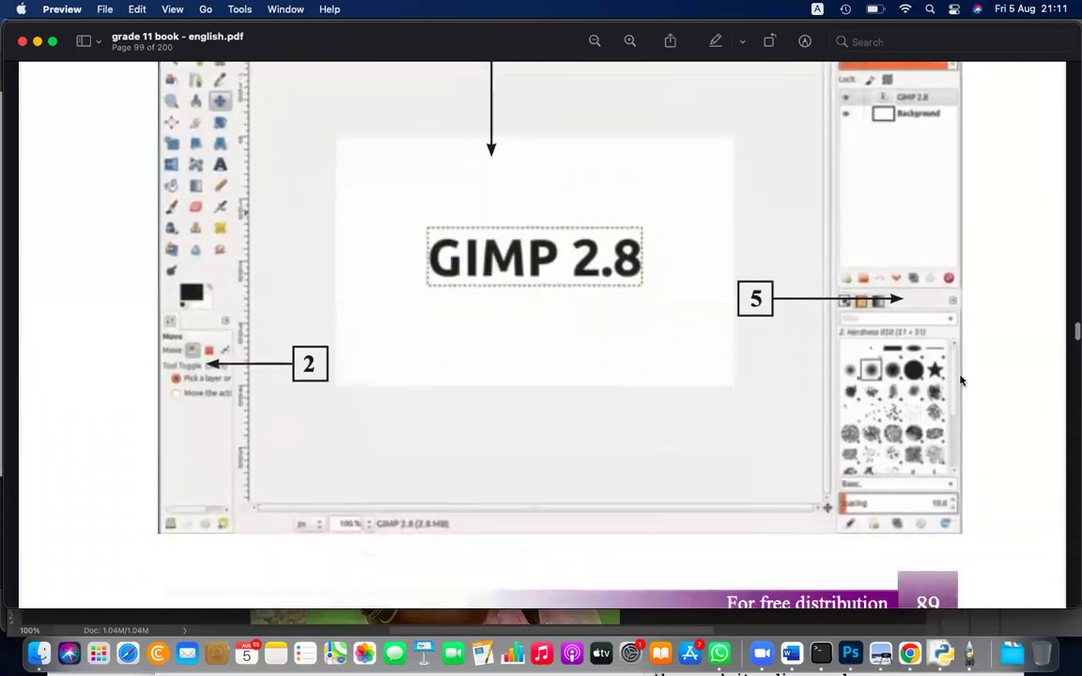
pyautogui.scroll(-10, 955, 384)
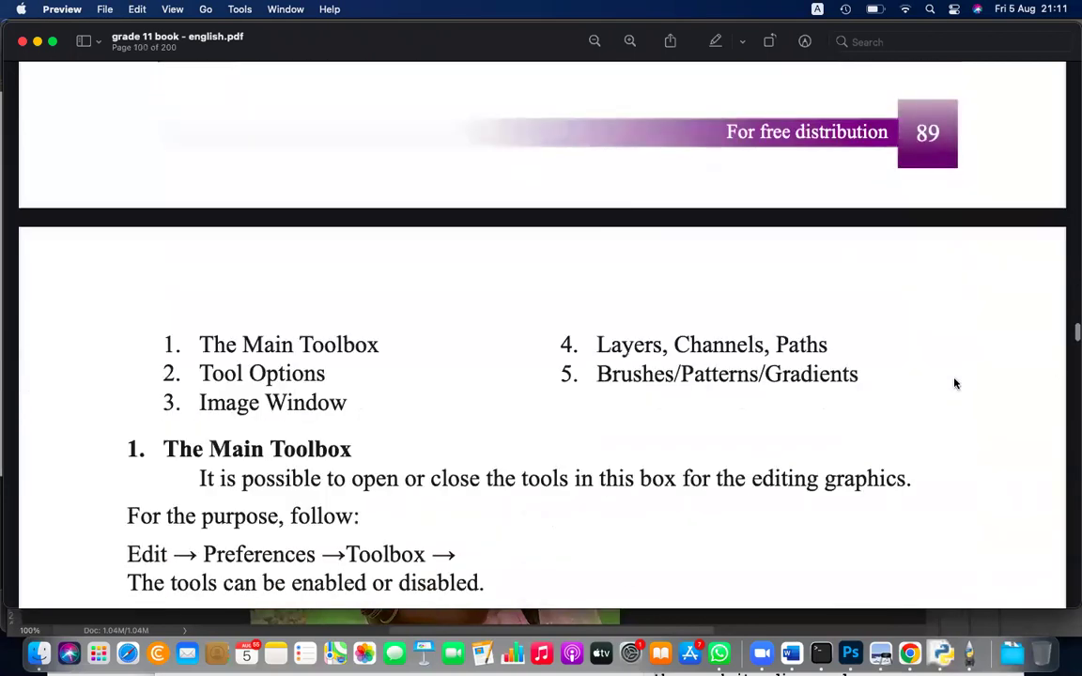
pyautogui.scroll(-1, 324, 427)
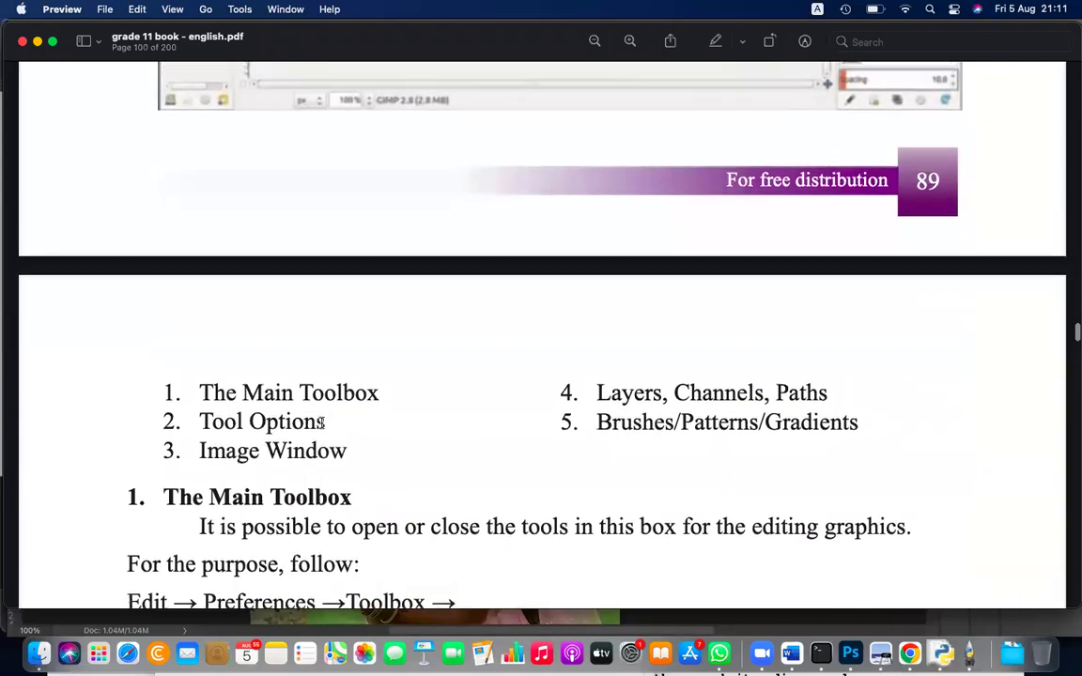
pyautogui.scroll(5, 314, 446)
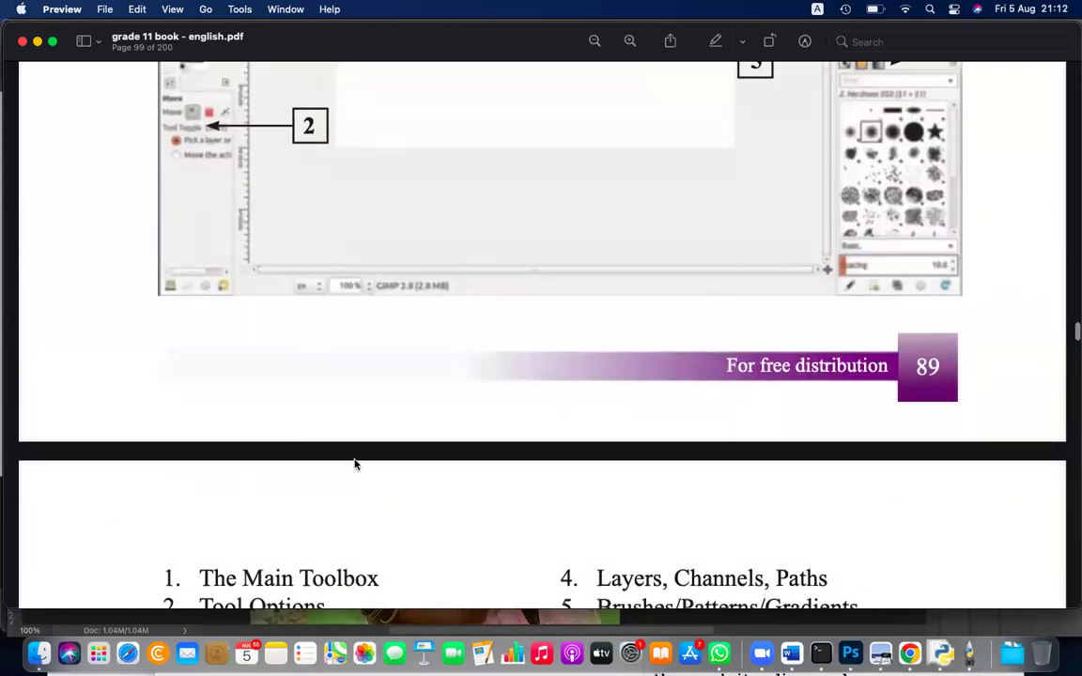
pyautogui.scroll(-4, 355, 463)
pyautogui.scroll(10, 357, 469)
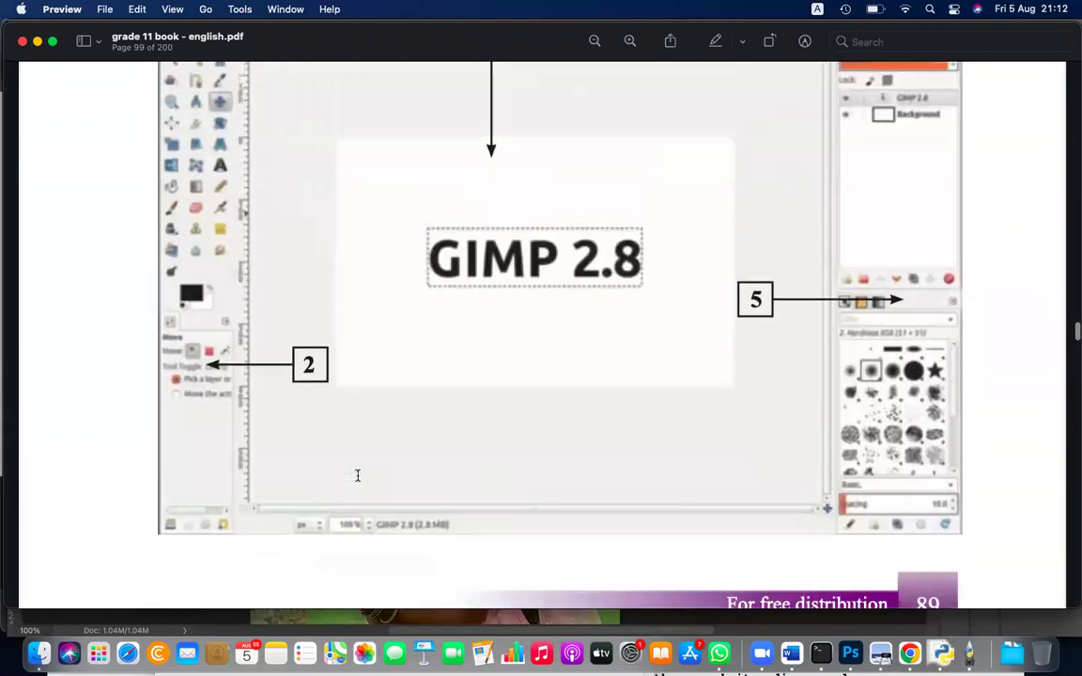
pyautogui.scroll(-10, 532, 335)
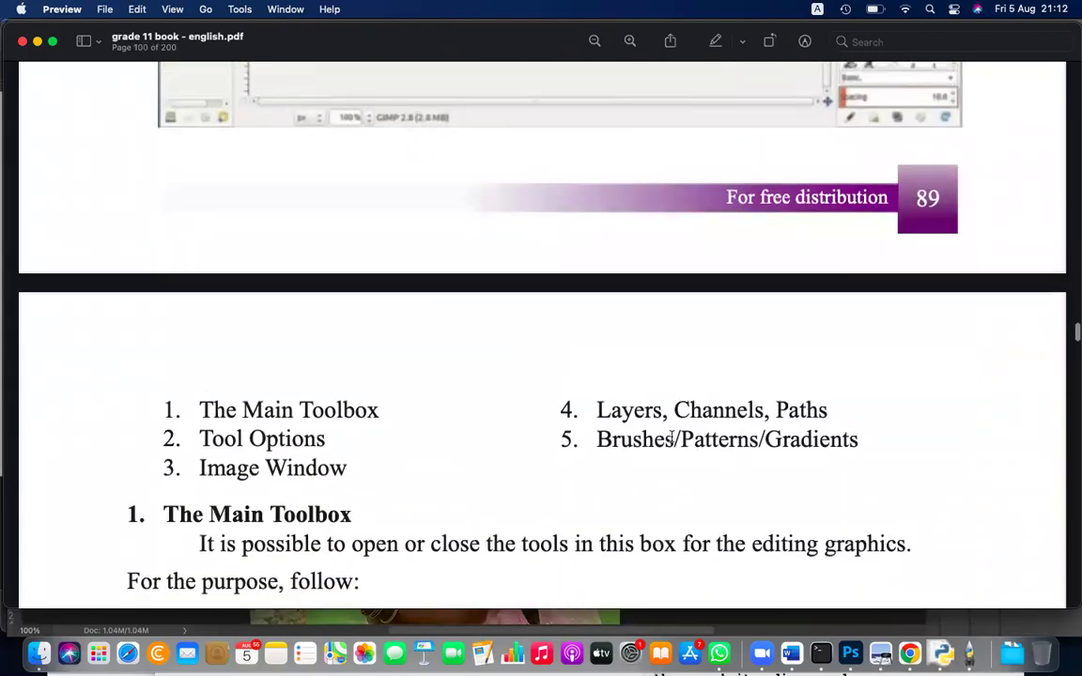
pyautogui.scroll(13, 779, 427)
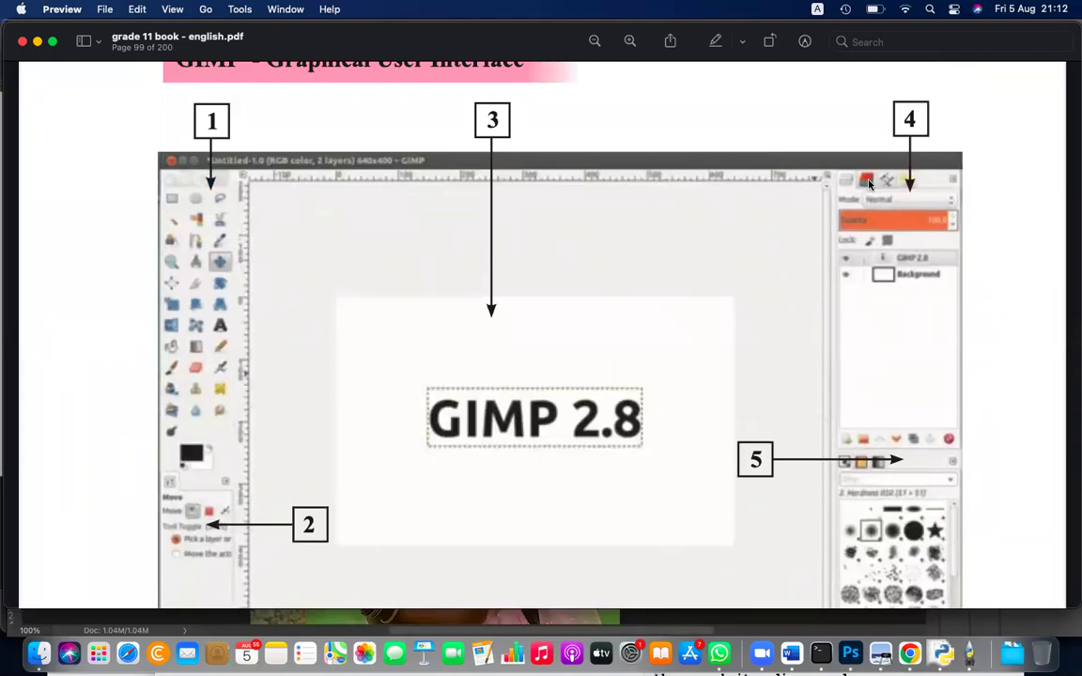
pyautogui.press('super+Tab')
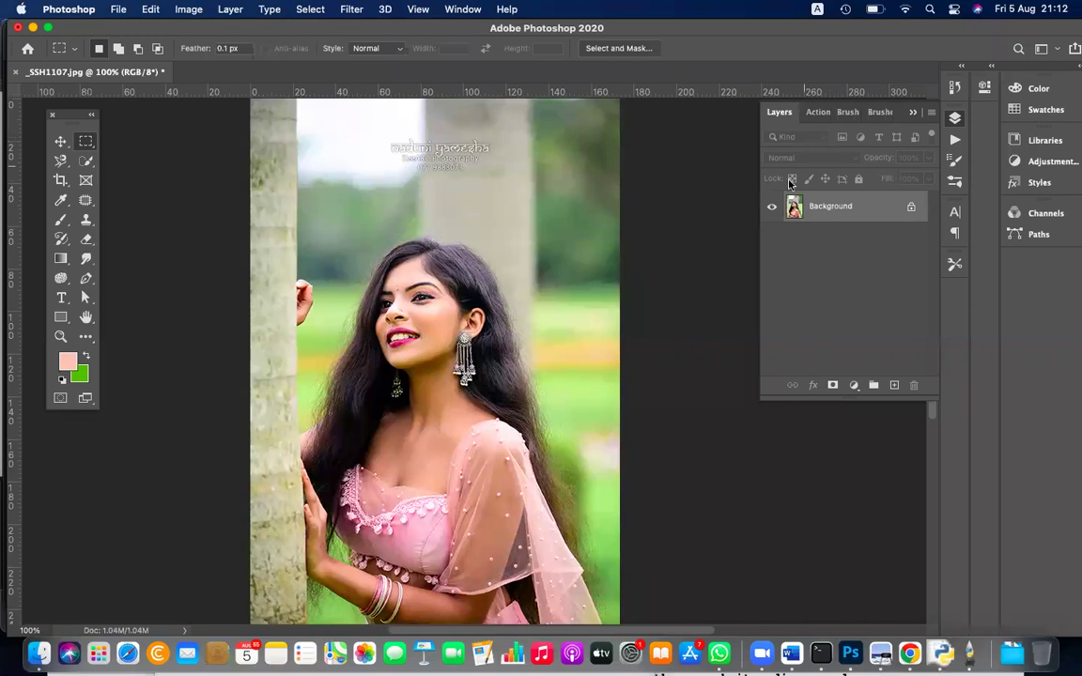
# Step: Open the Channels panel from the Window menu and enlarge it to show all channels
pyautogui.click(931, 113)
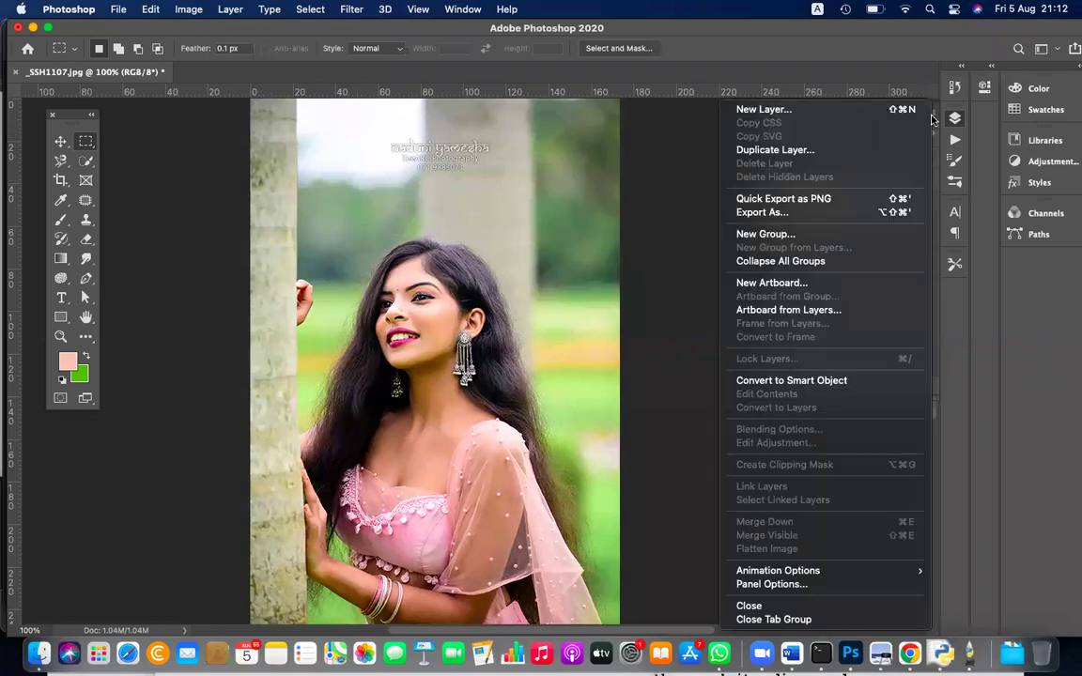
pyautogui.click(933, 118)
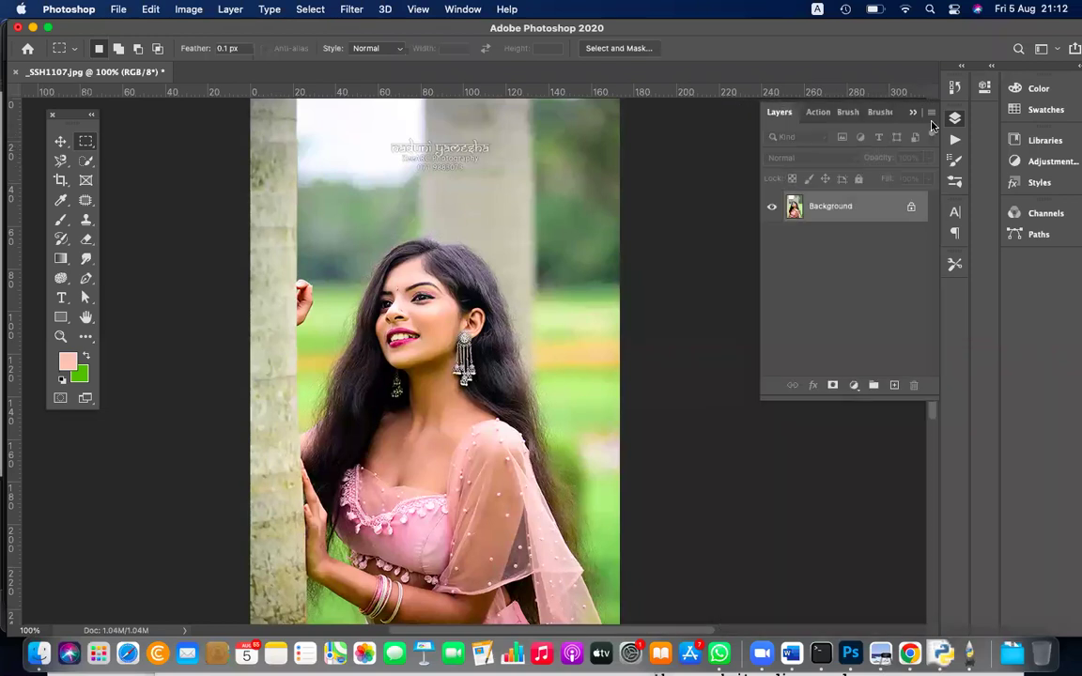
pyautogui.click(464, 9)
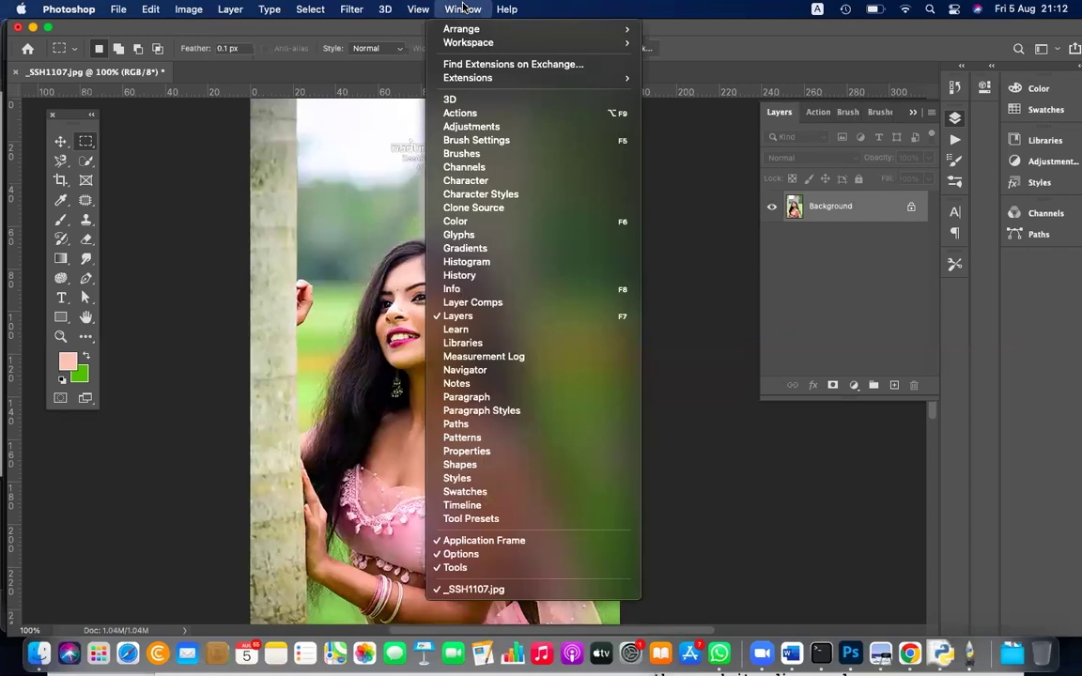
pyautogui.click(467, 167)
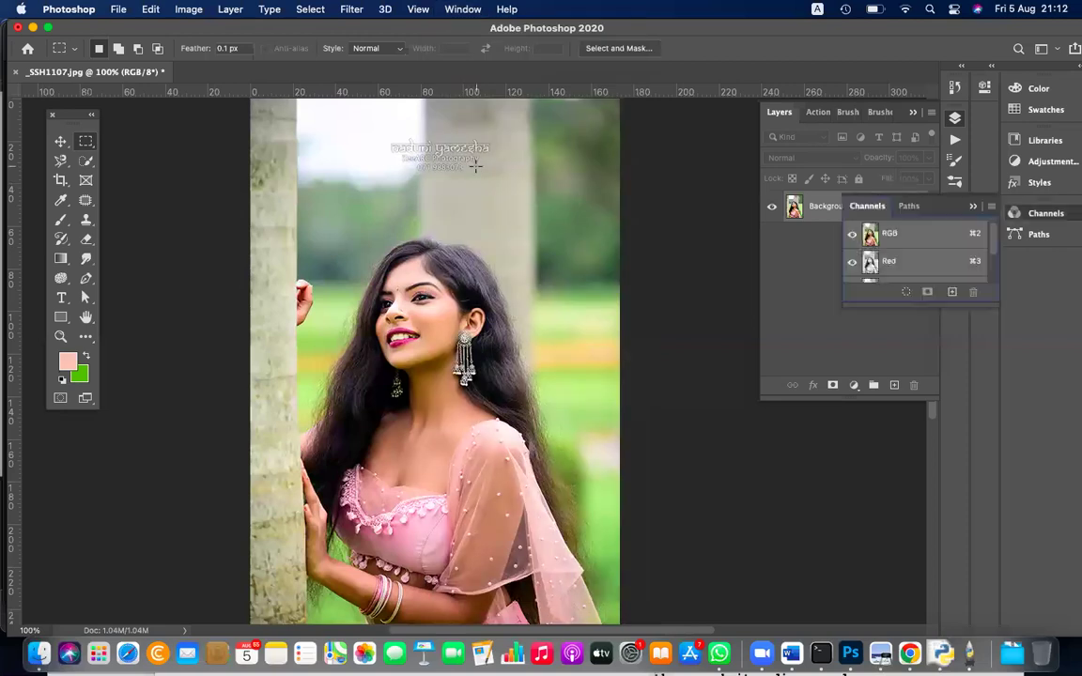
pyautogui.scroll(-2, 930, 266)
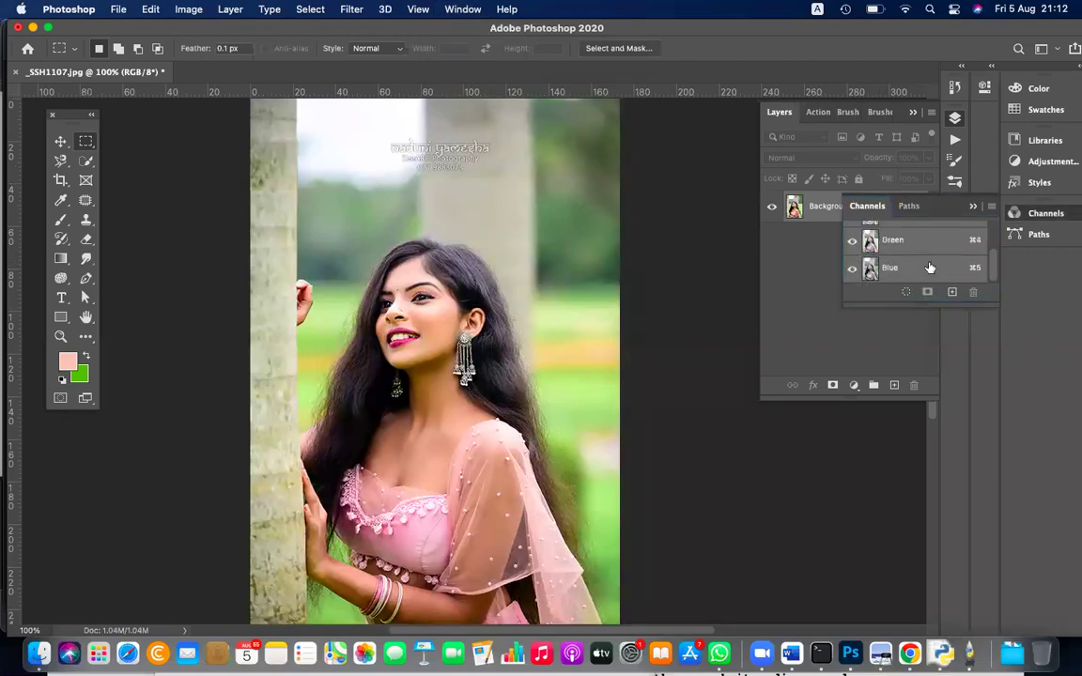
pyautogui.moveTo(998, 301); pyautogui.dragTo(998, 533)
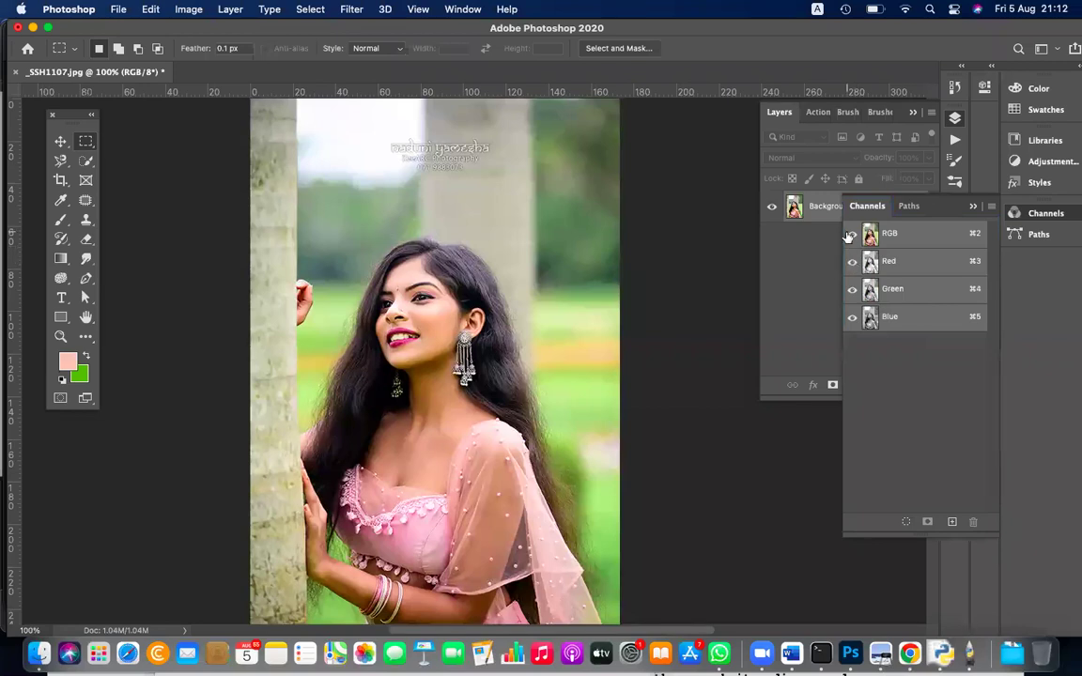
pyautogui.click(907, 208)
pyautogui.click(868, 206)
# Step: Preview the Red, Green and Blue channels in various combinations, then restore full colour
pyautogui.click(853, 317)
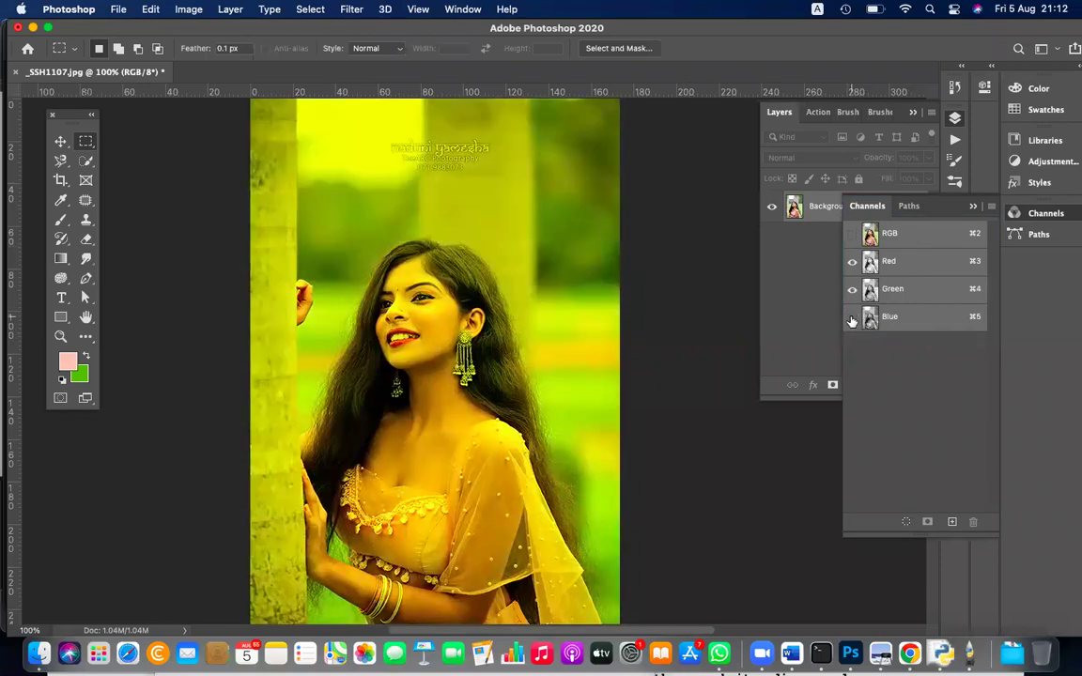
pyautogui.click(851, 291)
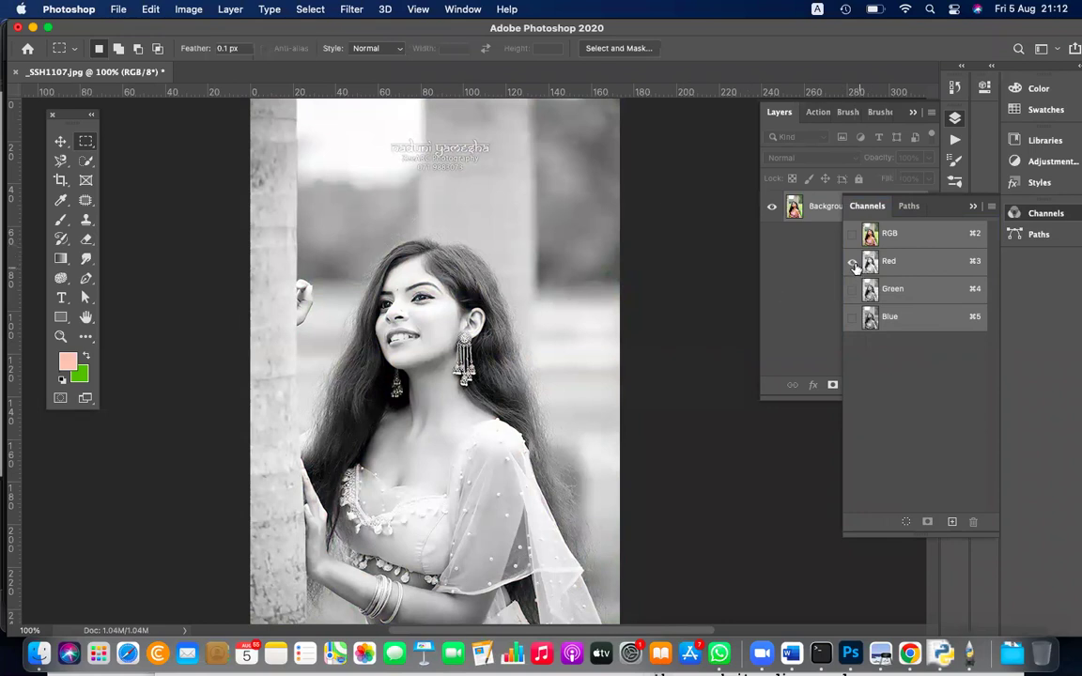
pyautogui.click(853, 289)
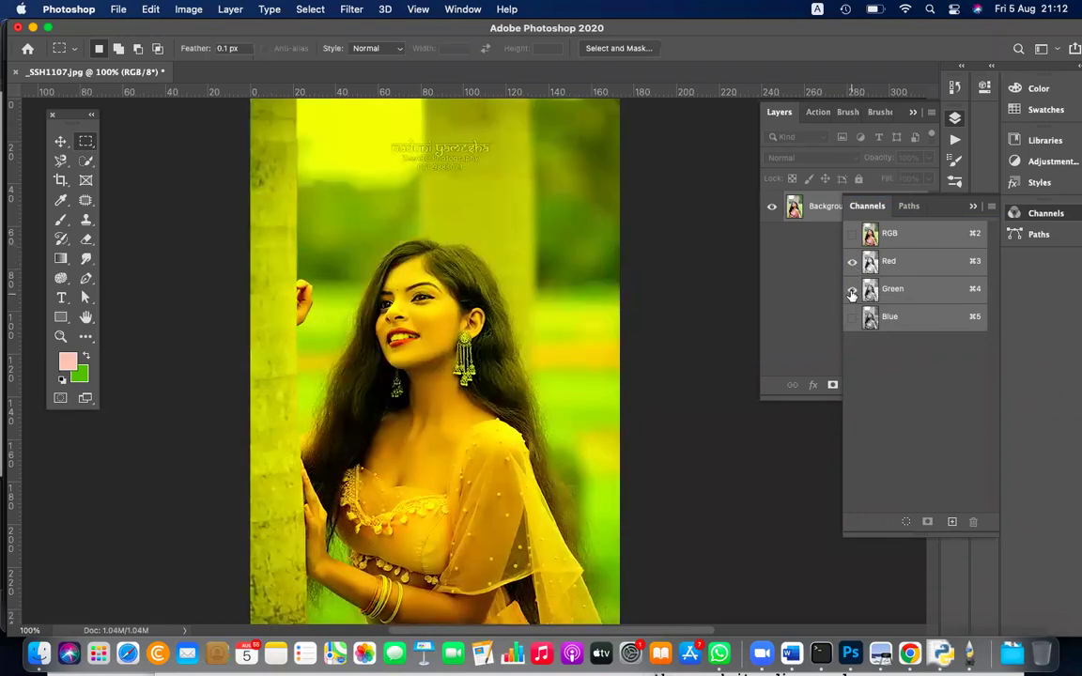
pyautogui.click(854, 263)
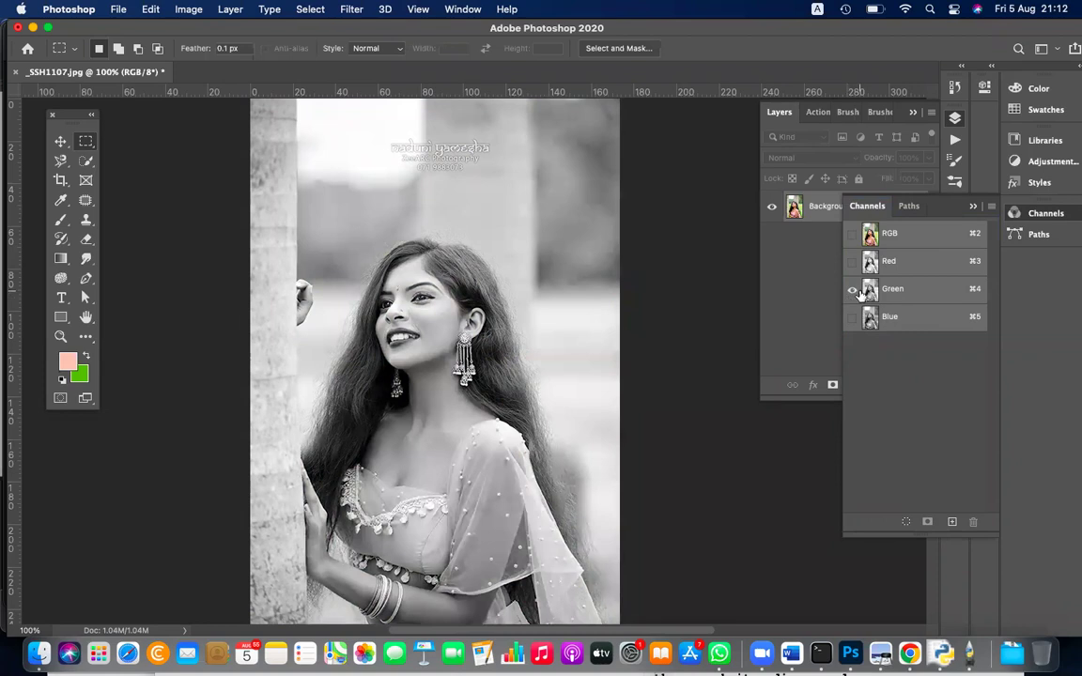
pyautogui.click(852, 262)
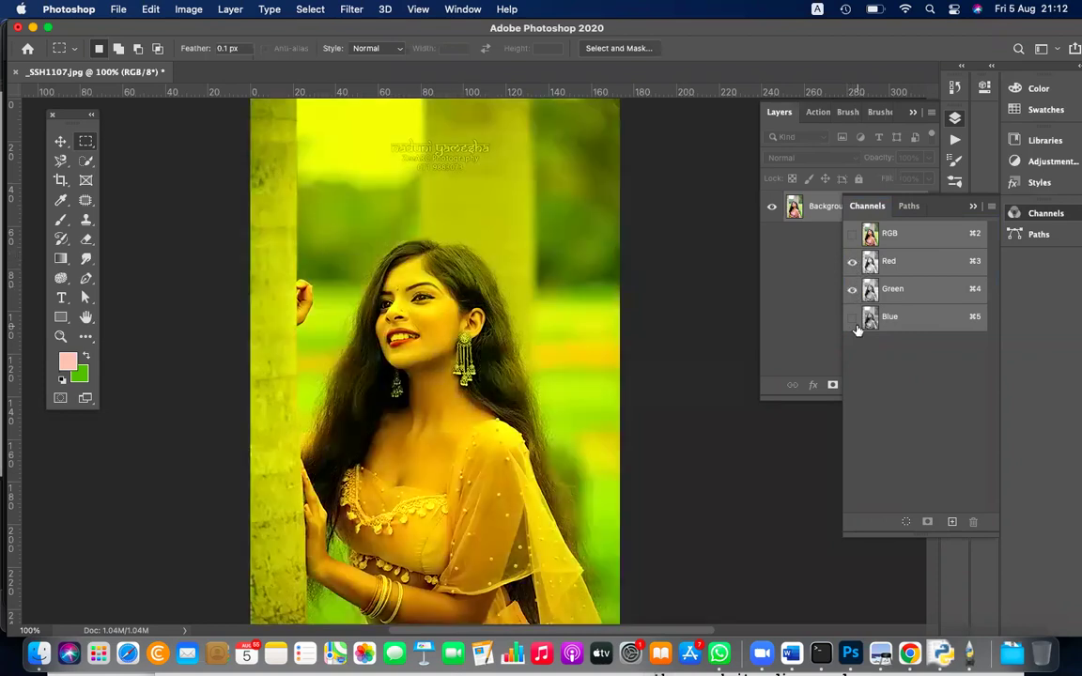
pyautogui.click(853, 317)
pyautogui.click(852, 290)
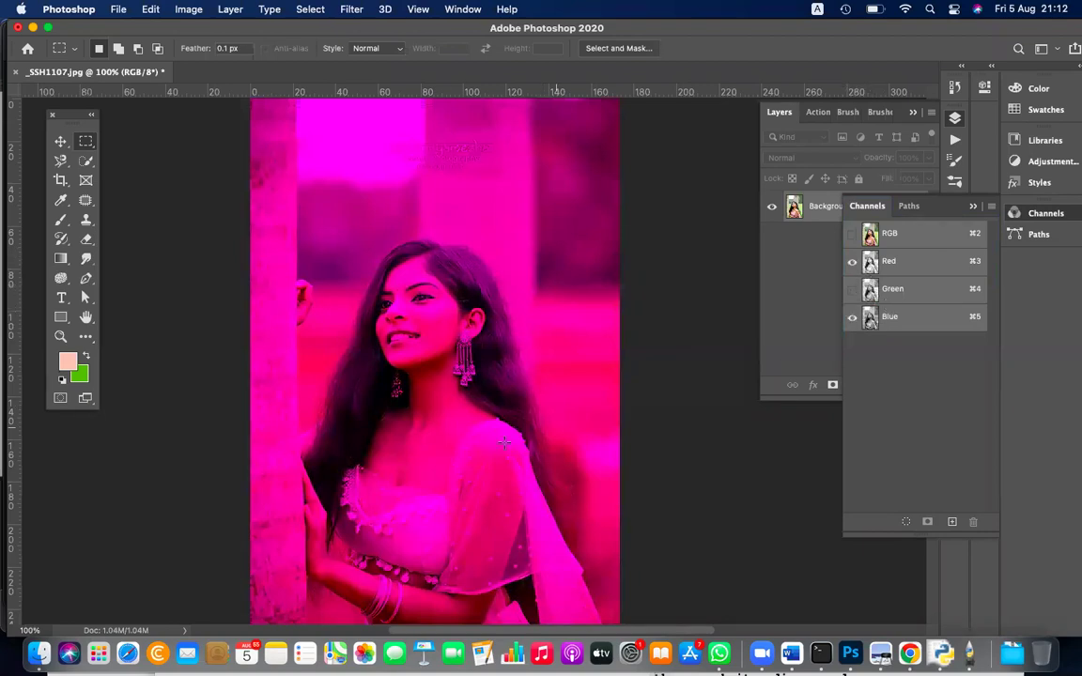
pyautogui.click(853, 319)
pyautogui.click(853, 289)
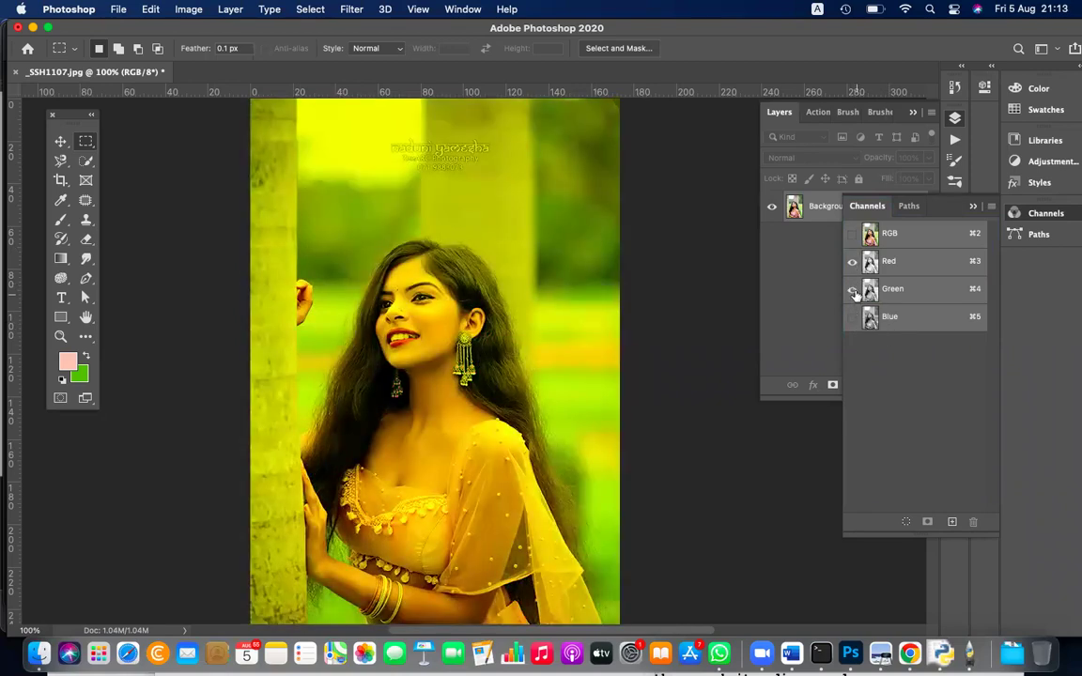
pyautogui.click(854, 261)
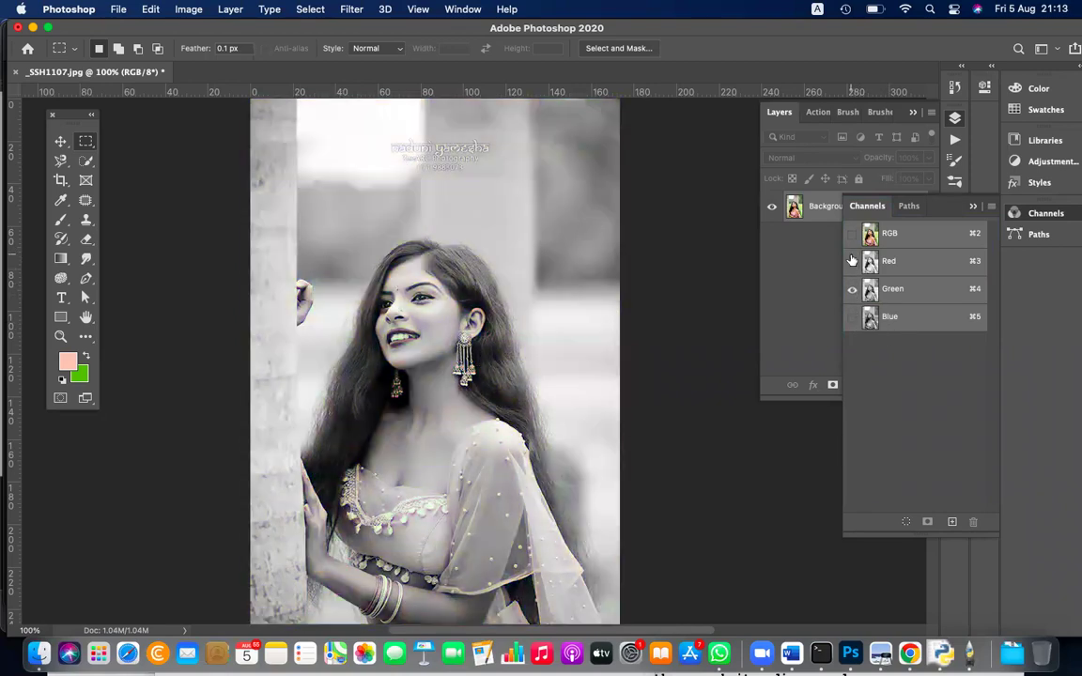
pyautogui.click(853, 317)
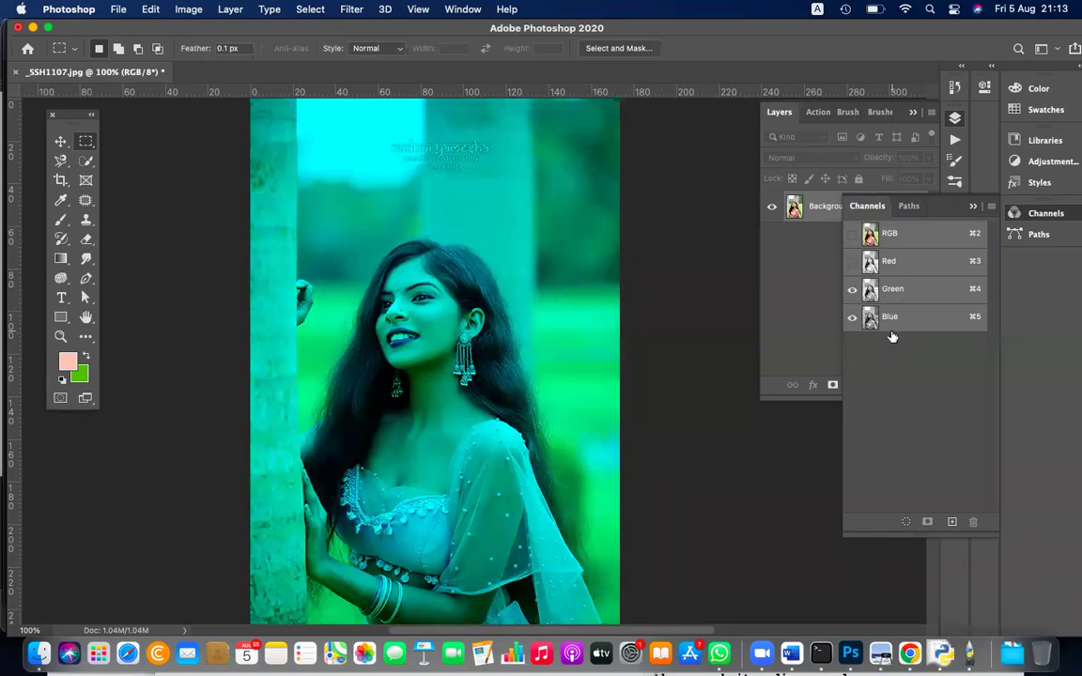
pyautogui.click(853, 261)
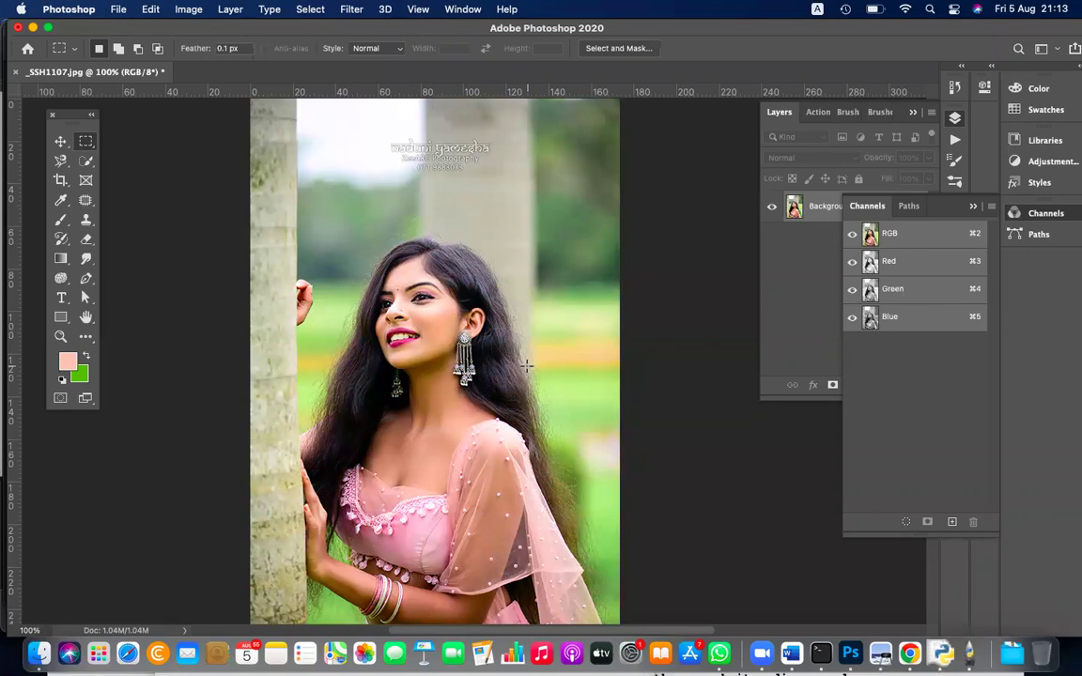
# Step: Add an empty Path 1 in the Paths tab, then float and close the Channels panel
pyautogui.click(902, 208)
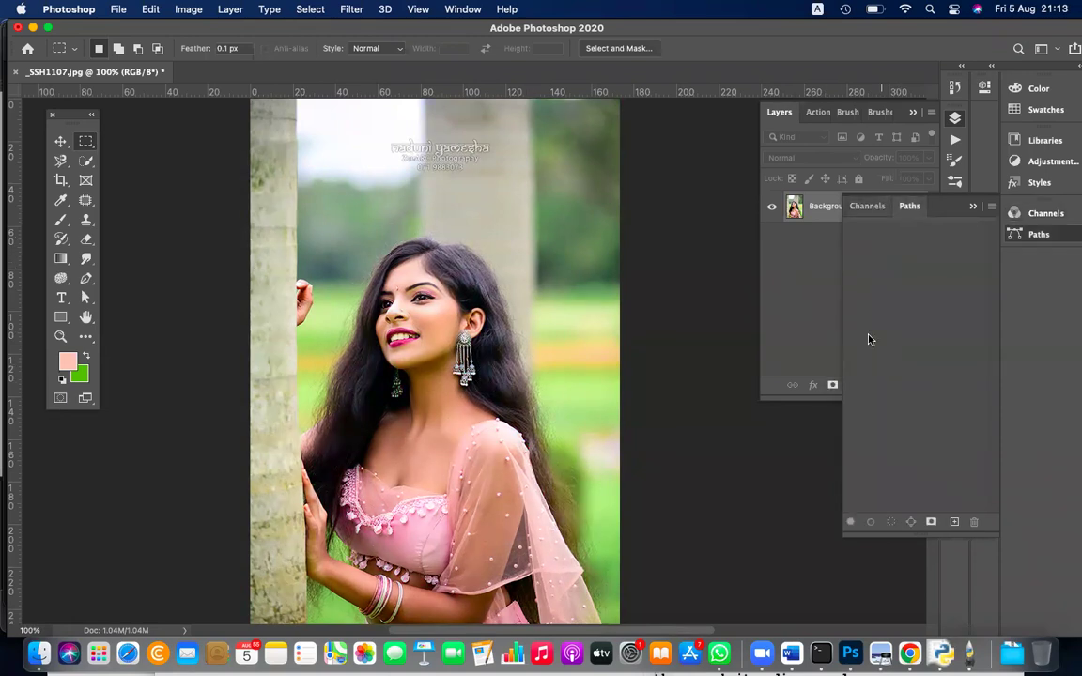
pyautogui.click(956, 524)
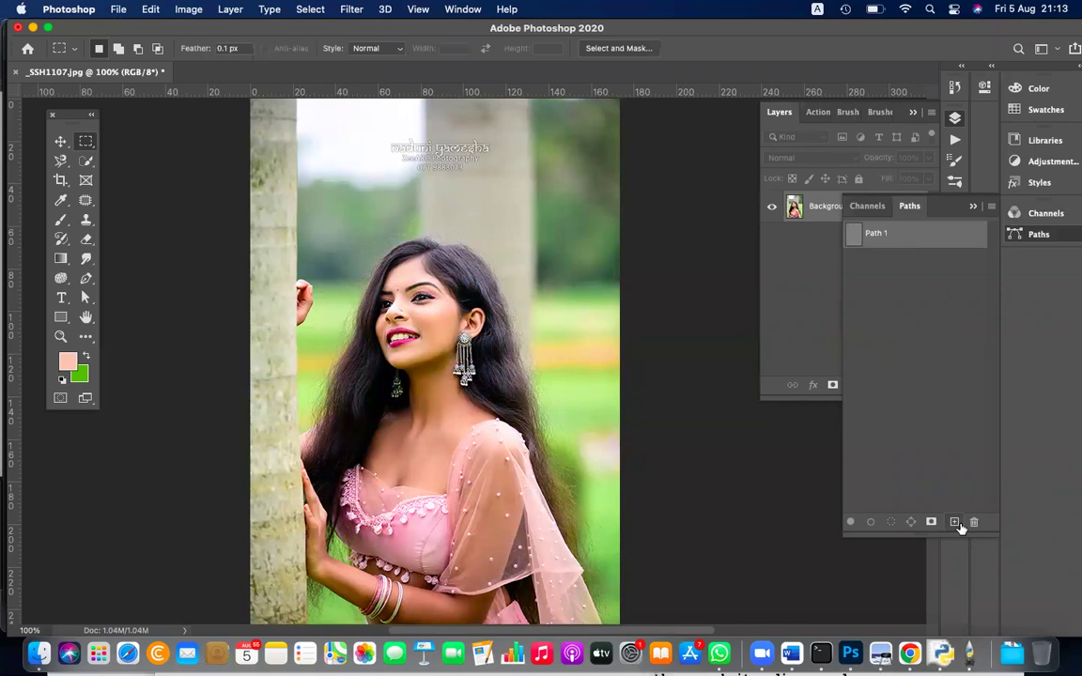
pyautogui.click(865, 208)
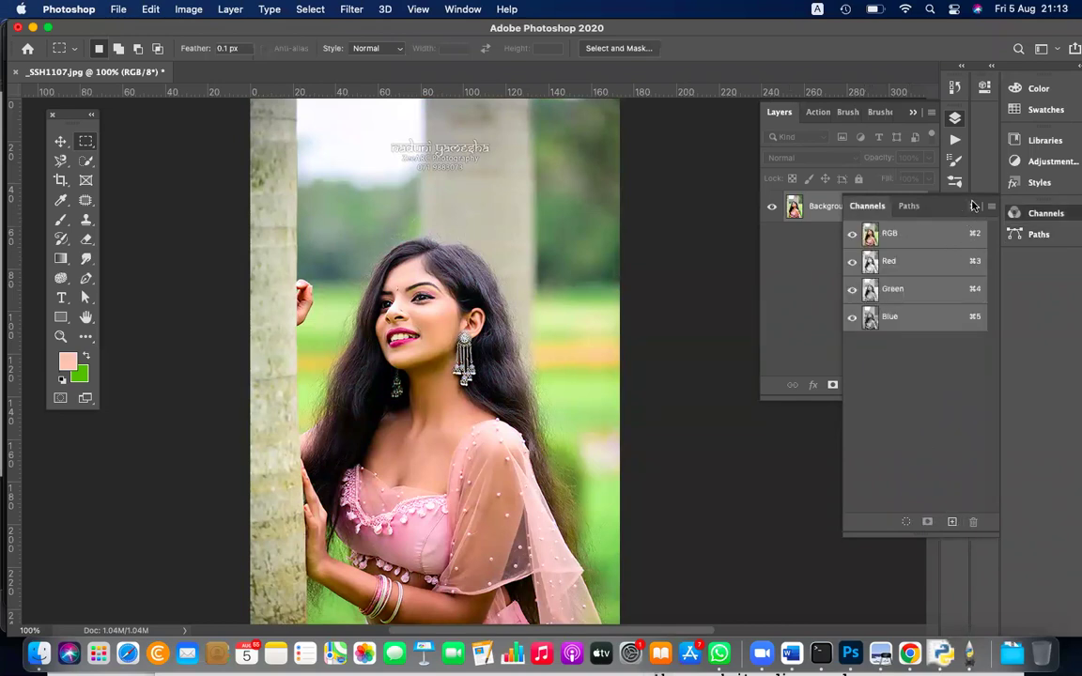
pyautogui.moveTo(945, 207); pyautogui.dragTo(897, 263)
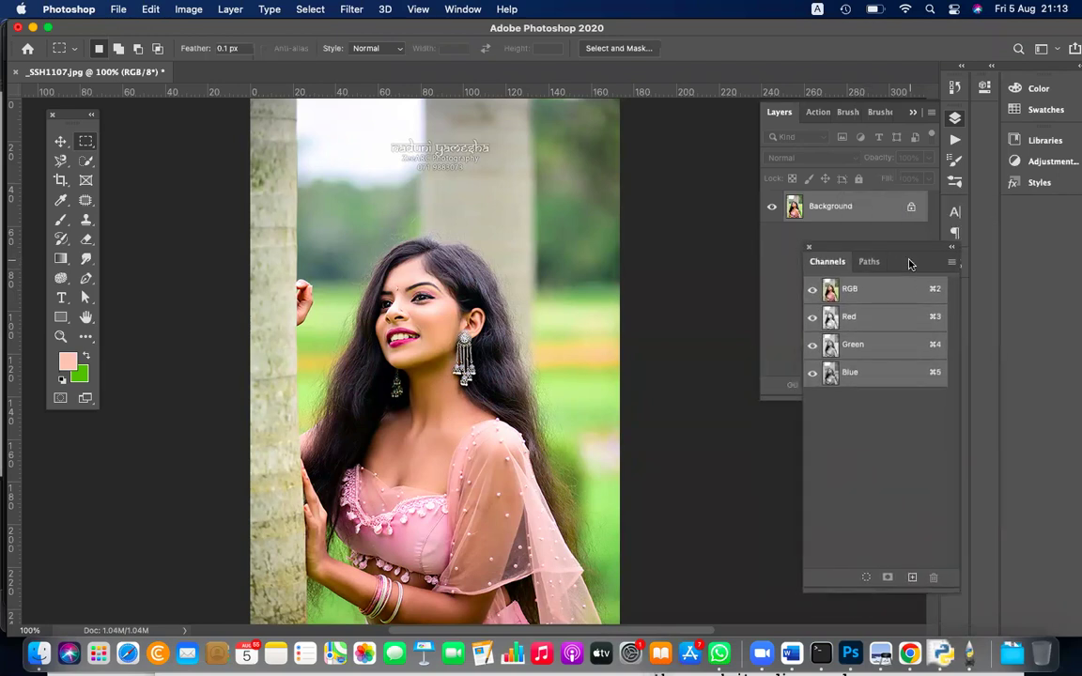
pyautogui.click(806, 251)
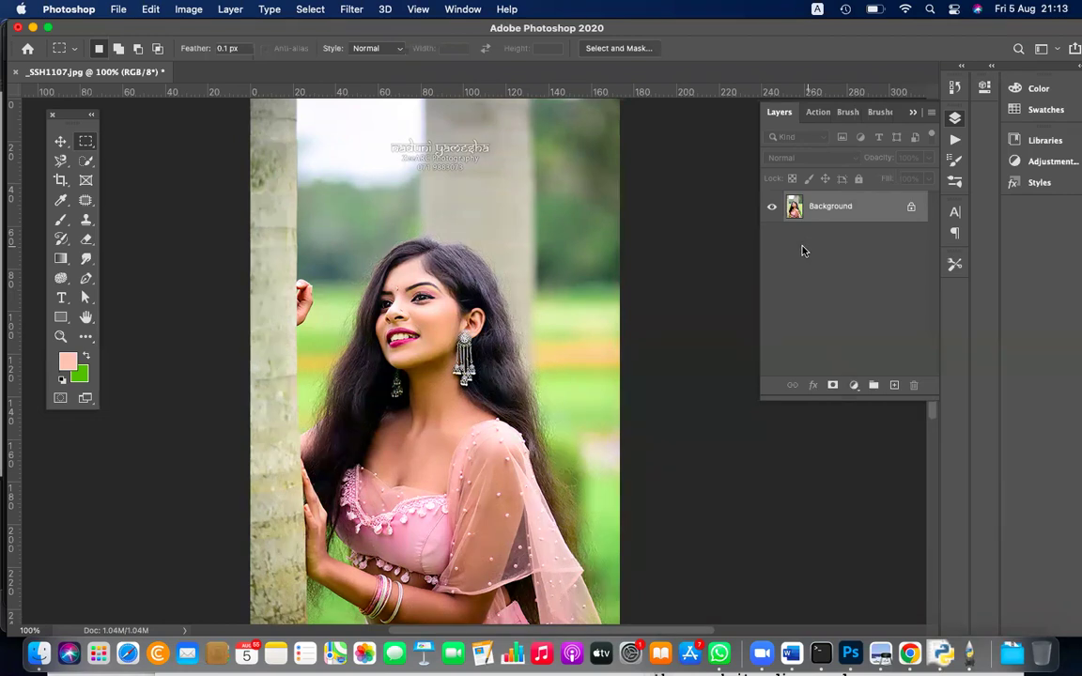
# Step: Duplicate the Background layer as 'Background copy' and open Image > Adjustments
pyautogui.rightClick(865, 209)
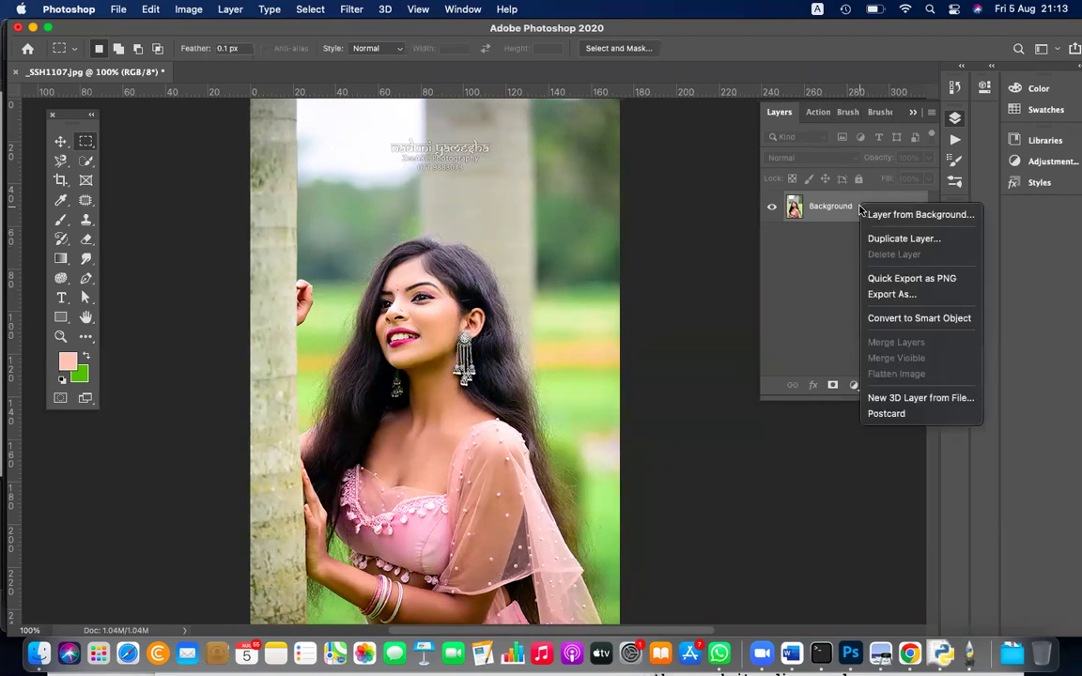
pyautogui.click(902, 239)
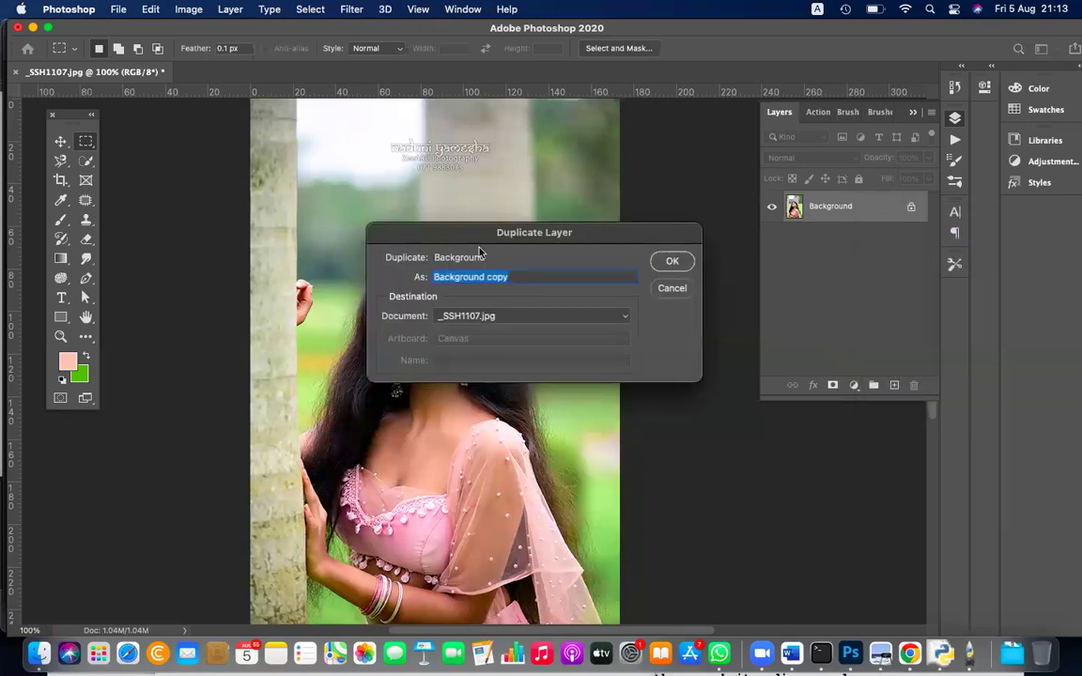
pyautogui.click(671, 261)
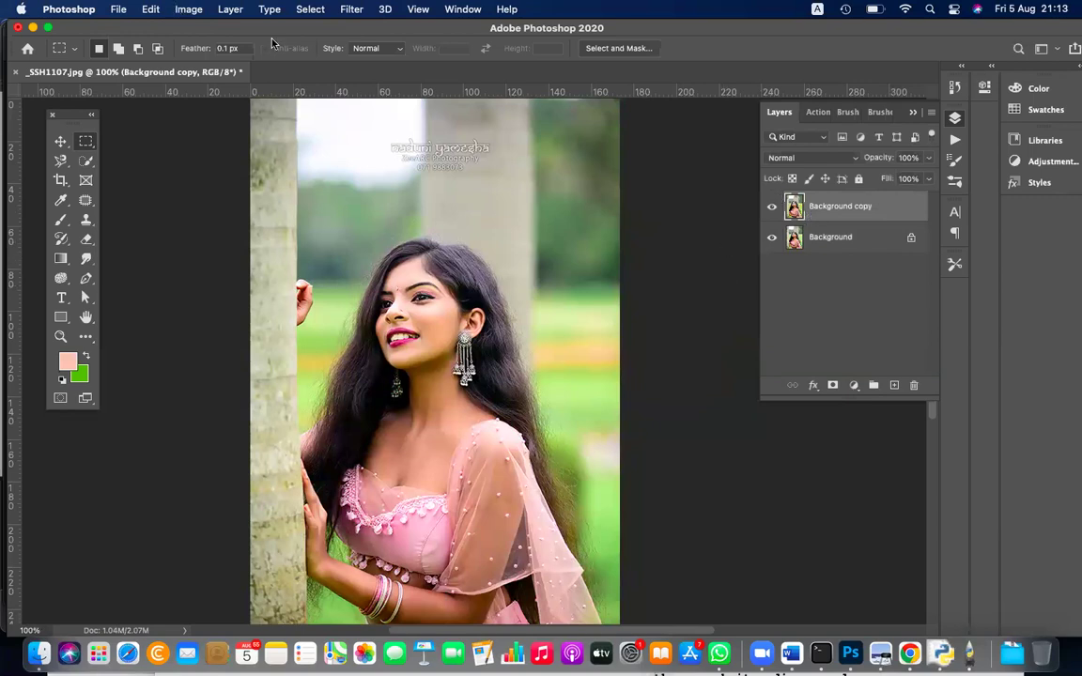
pyautogui.click(181, 9)
pyautogui.moveTo(212, 55)
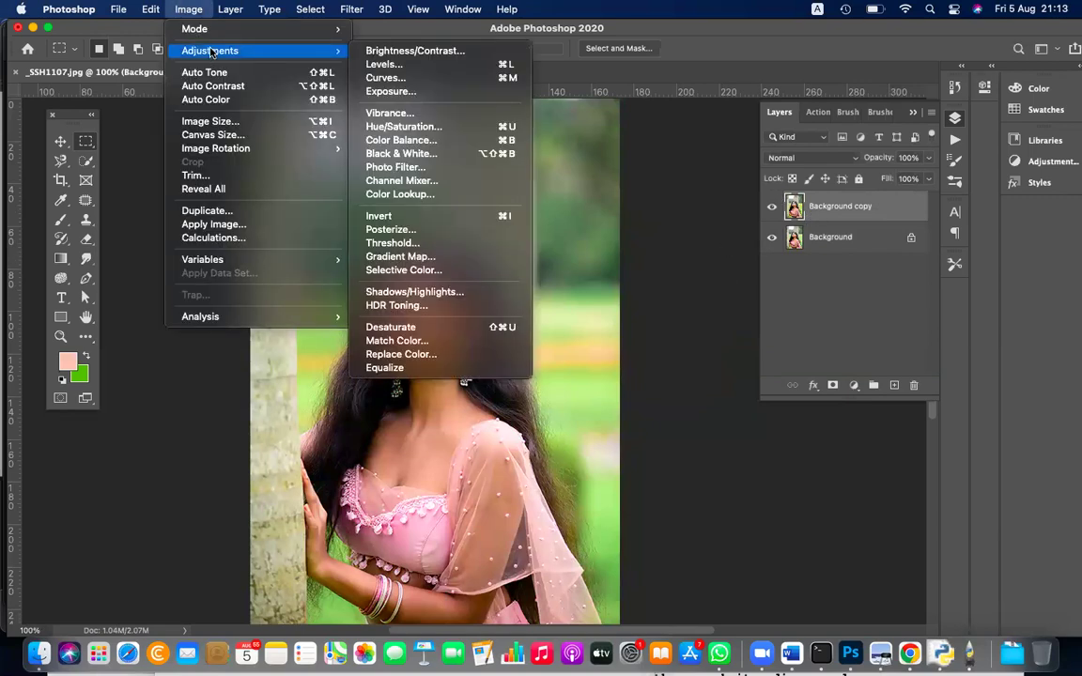
# Step: Apply a Vibrance adjustment of +100 with Saturation +75 to the Background copy
pyautogui.click(413, 113)
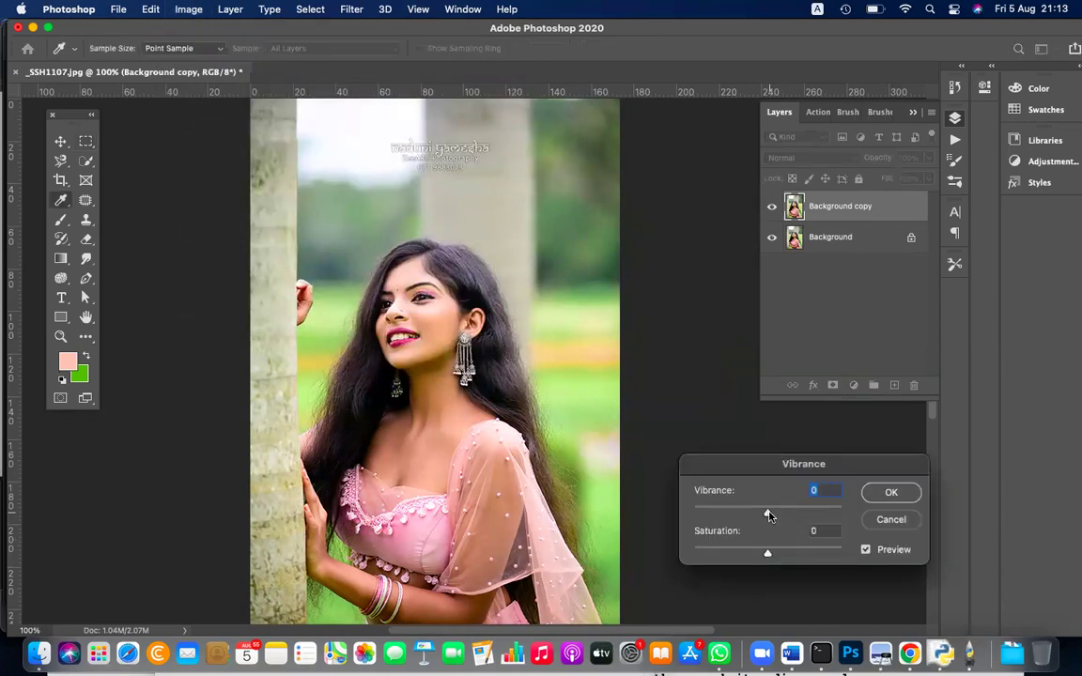
pyautogui.write('100')
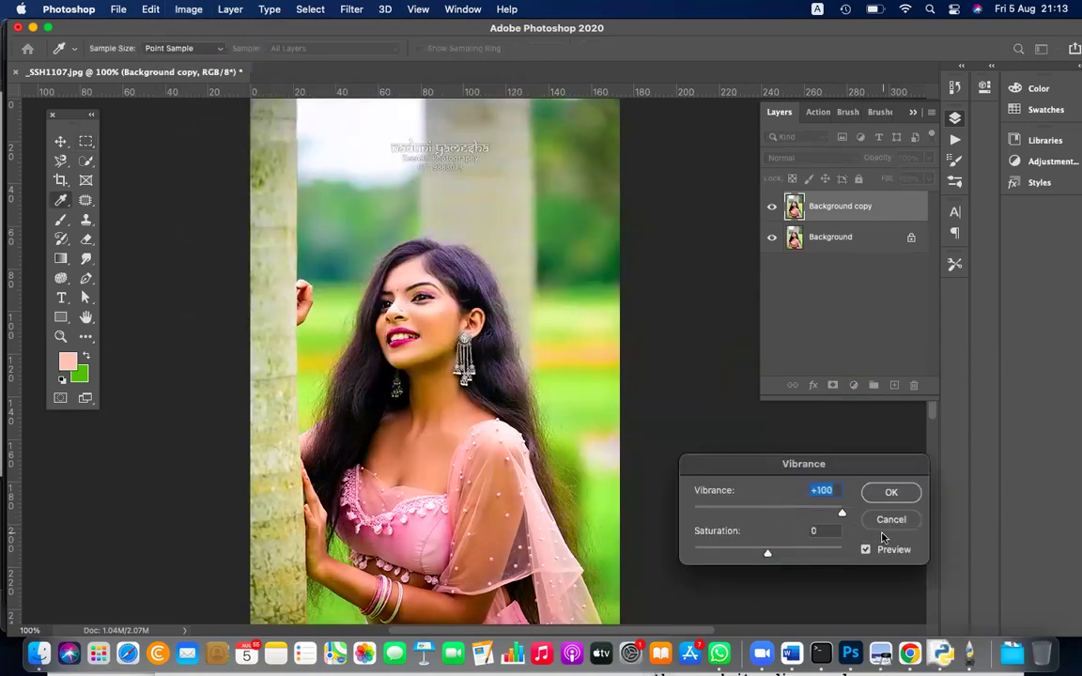
pyautogui.moveTo(767, 554); pyautogui.dragTo(692, 554)
pyautogui.moveTo(805, 559); pyautogui.dragTo(809, 556)
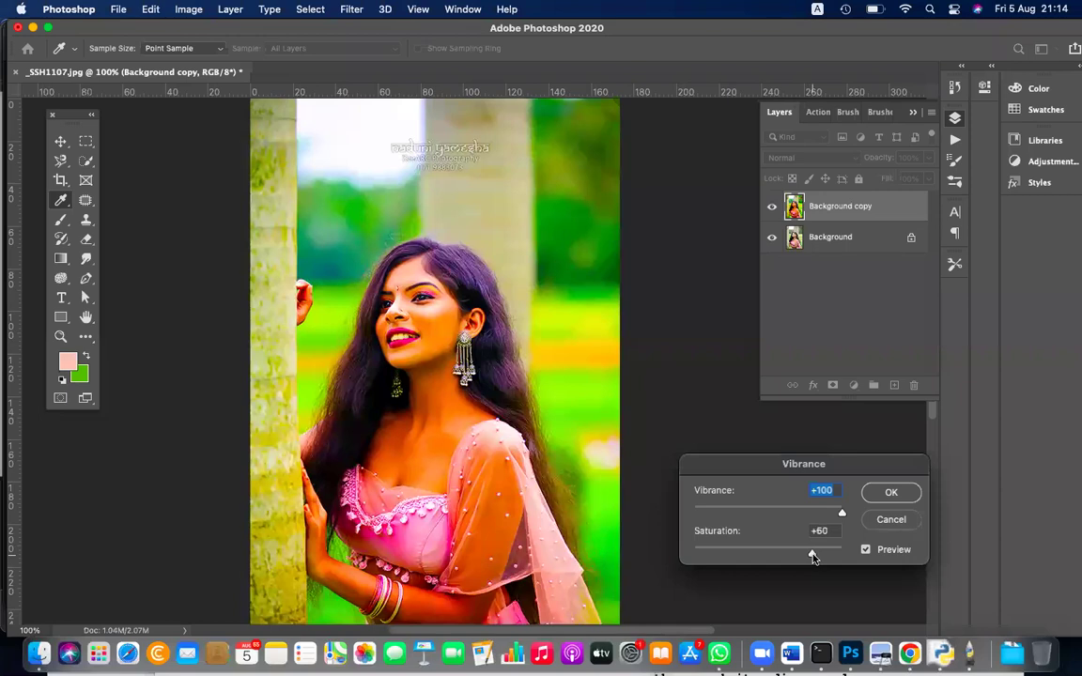
pyautogui.moveTo(819, 555); pyautogui.dragTo(817, 556)
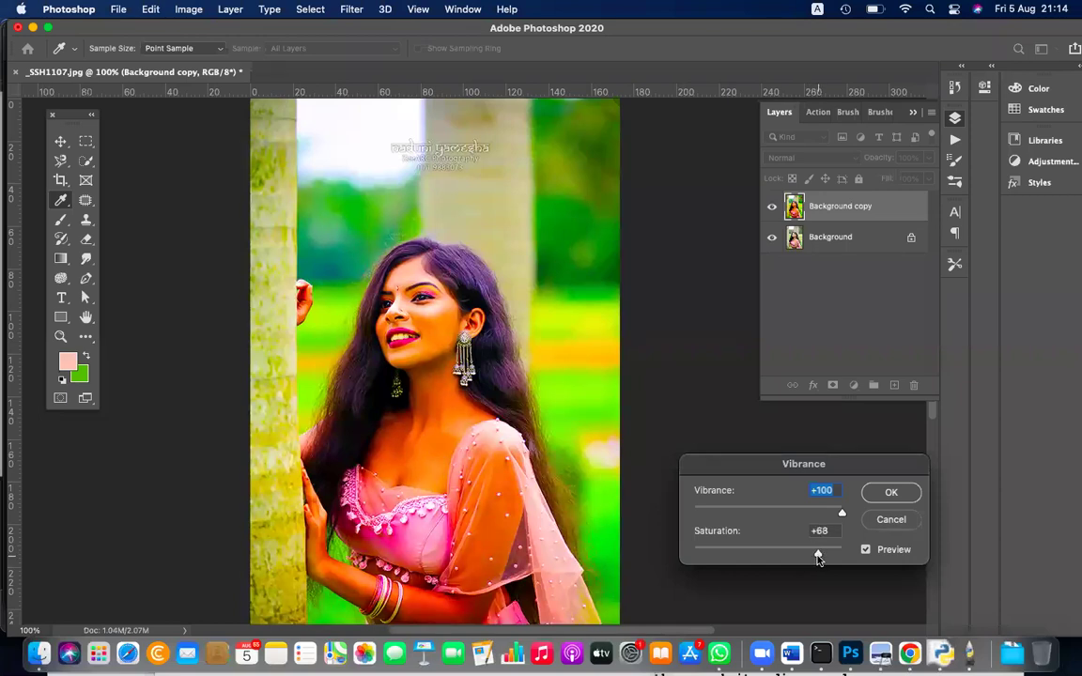
pyautogui.moveTo(843, 516); pyautogui.dragTo(769, 512)
pyautogui.click(844, 512)
pyautogui.click(824, 554)
pyautogui.click(891, 493)
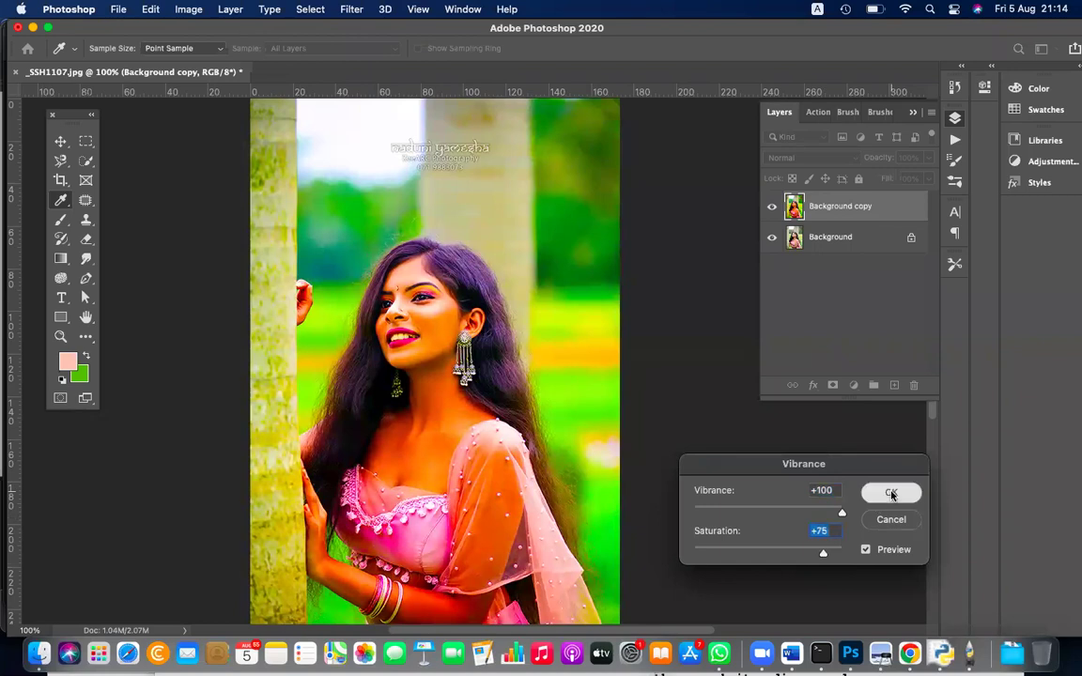
# Step: Switch to the Mixer Brush tool and bring its size down to about 25
pyautogui.press('m')
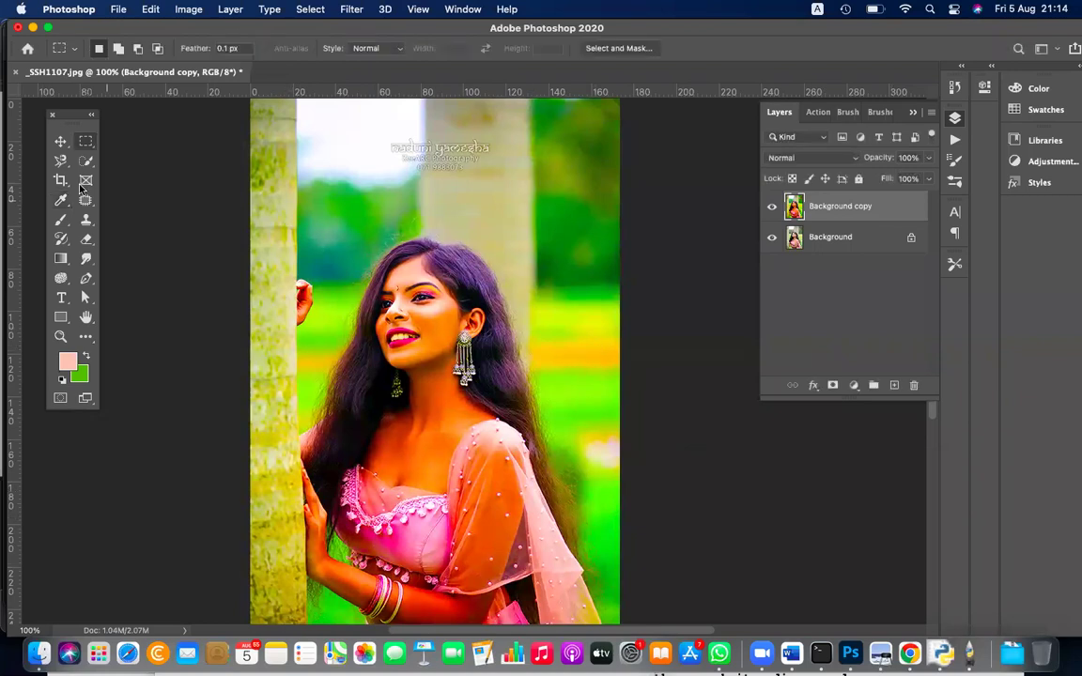
pyautogui.click(60, 219)
pyautogui.rightClick(60, 219)
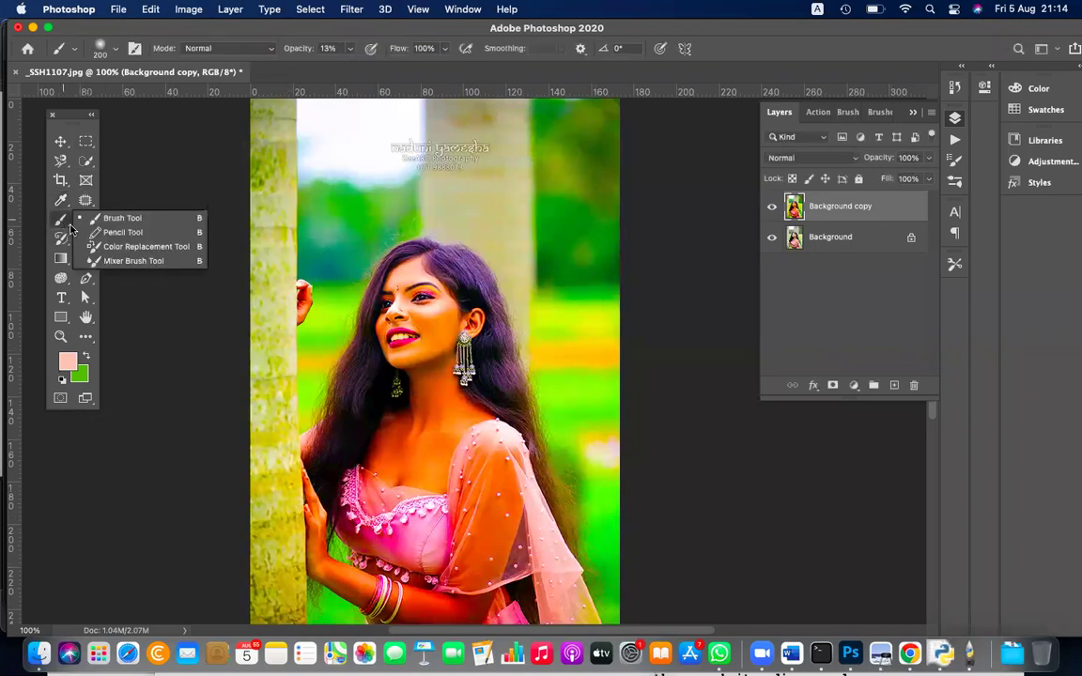
pyautogui.click(132, 261)
pyautogui.press('[')
pyautogui.press('[')
pyautogui.press('[')
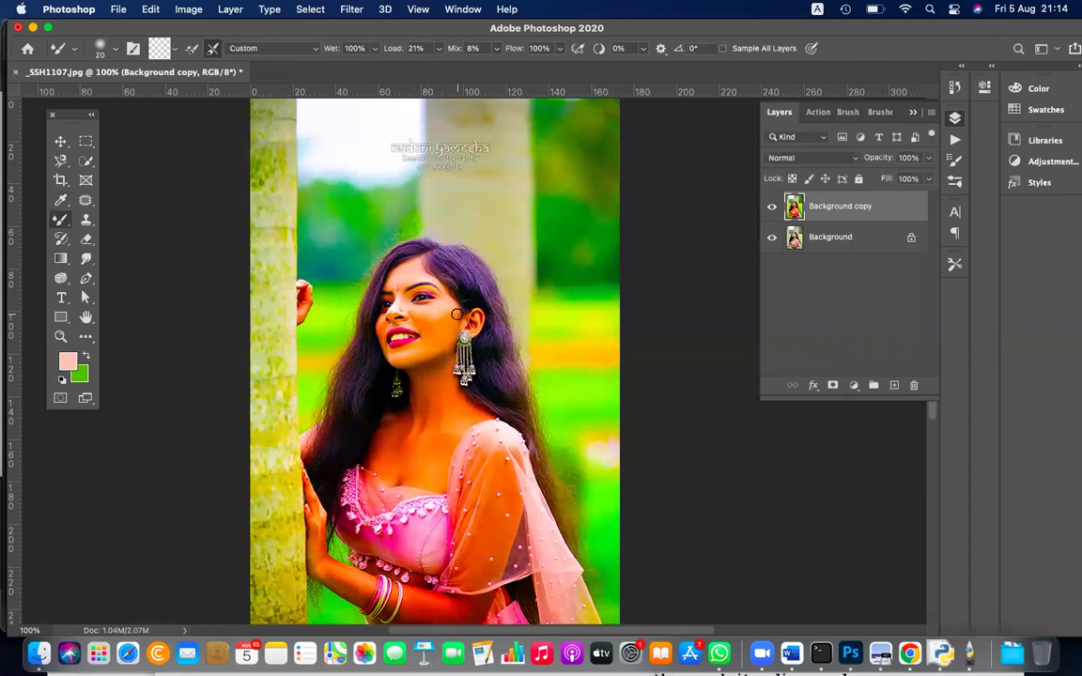
pyautogui.moveTo(433, 320); pyautogui.dragTo(423, 310)
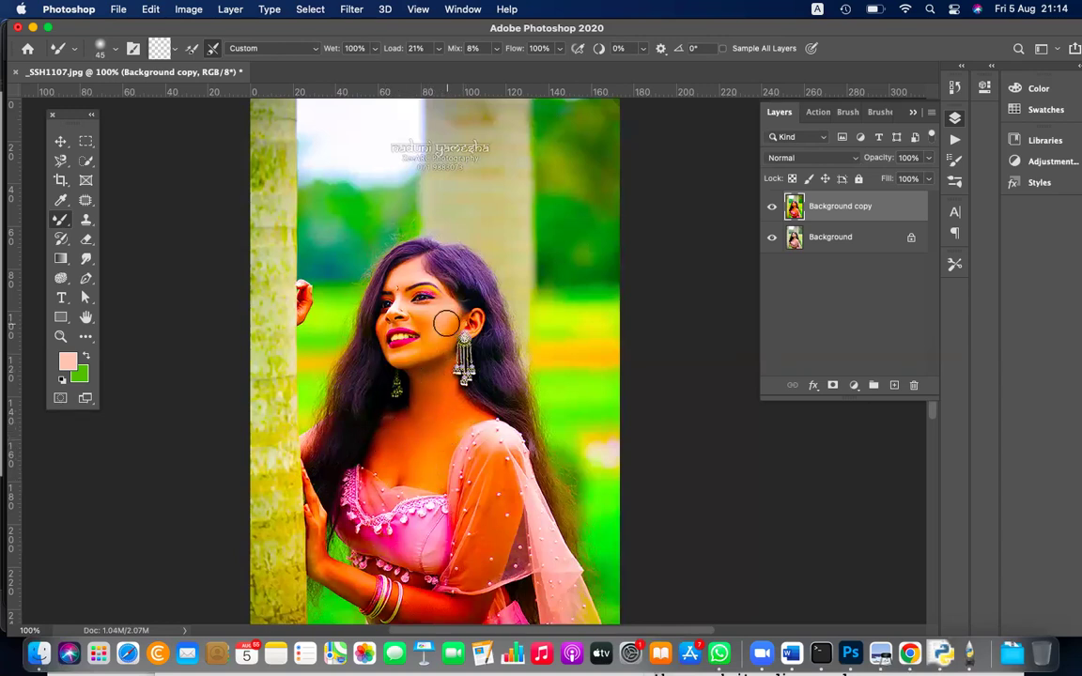
pyautogui.press('[')
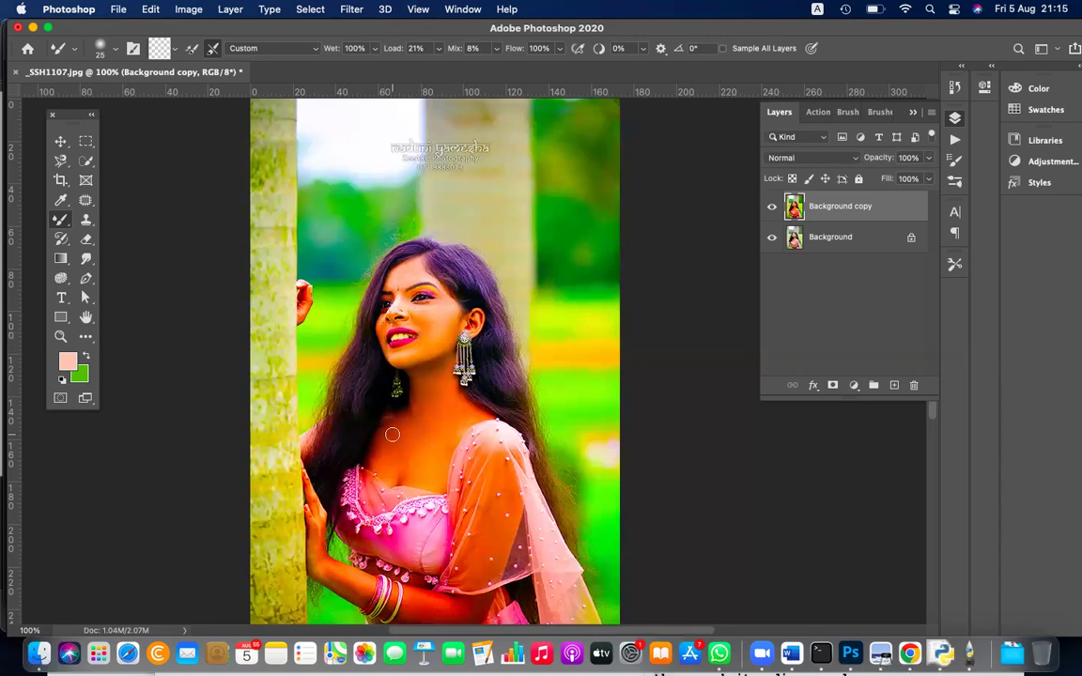
# Step: Enlarge the Mixer Brush, undo a stray stroke, and smooth the hair edge right of the shoulder
pyautogui.press(']')
pyautogui.press(']')
pyautogui.press(']')
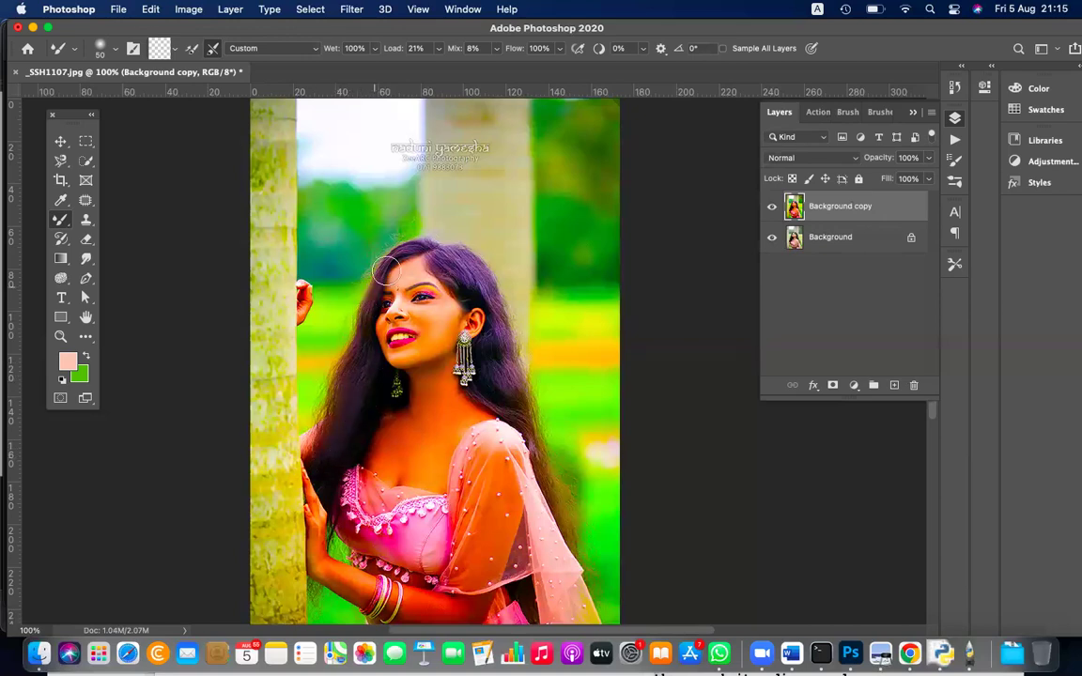
pyautogui.press('super+z')
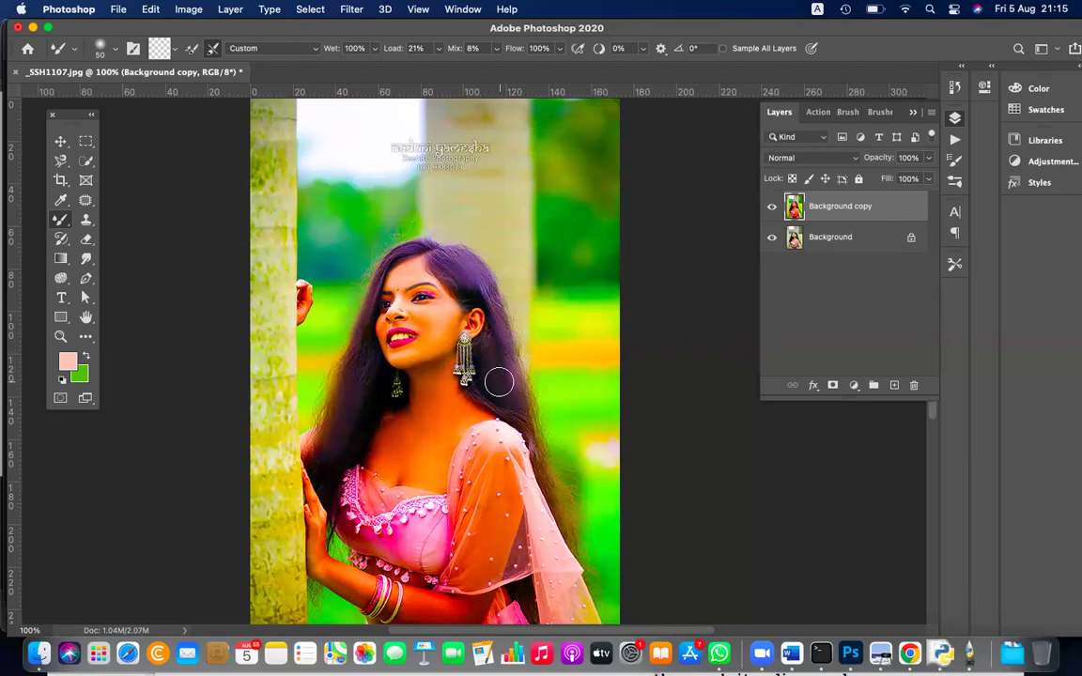
pyautogui.moveTo(532, 406); pyautogui.dragTo(543, 484)
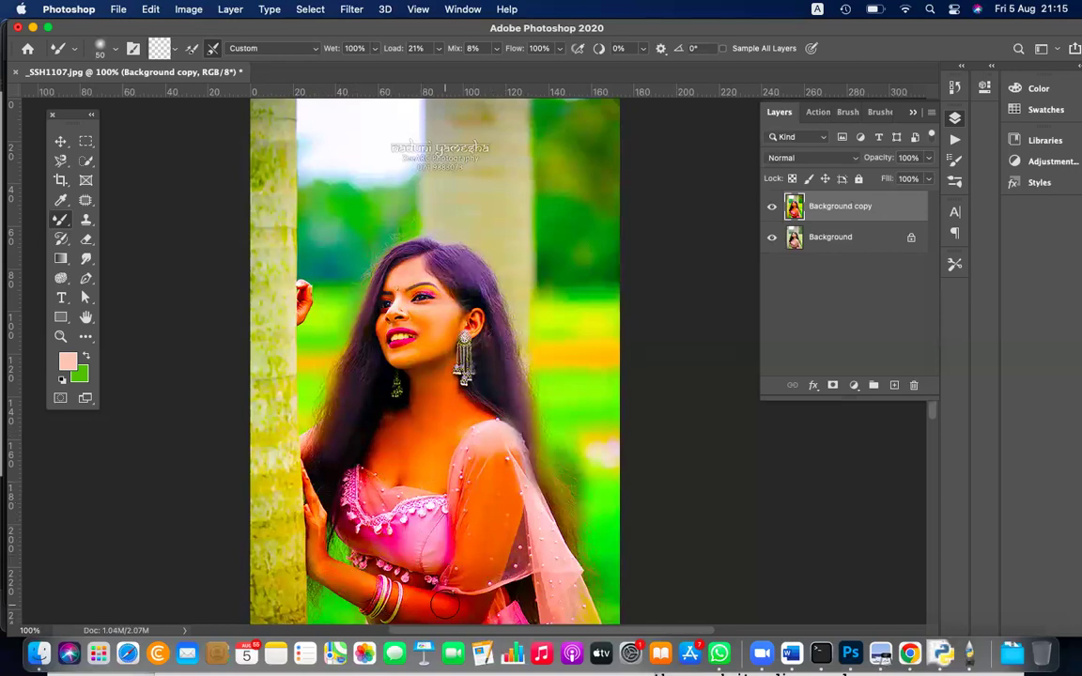
pyautogui.scroll(-4, 487, 578)
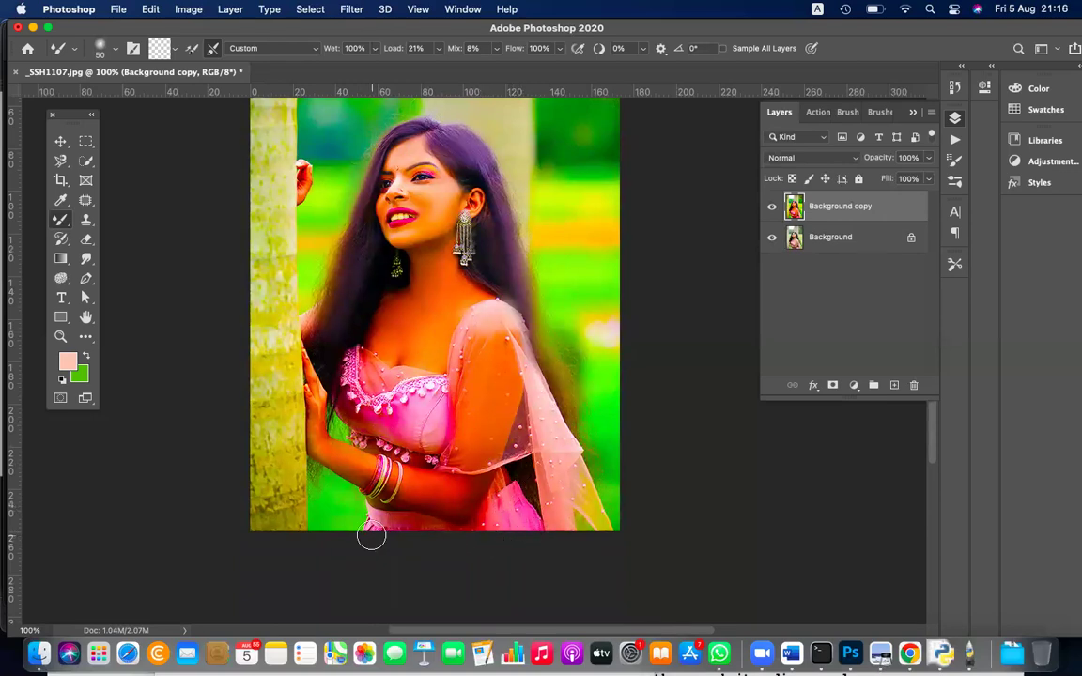
# Step: Browse the Filter menu's Blur, Distort, Noise and Other submenus, plus 3D and Image > Adjustments
pyautogui.click(353, 8)
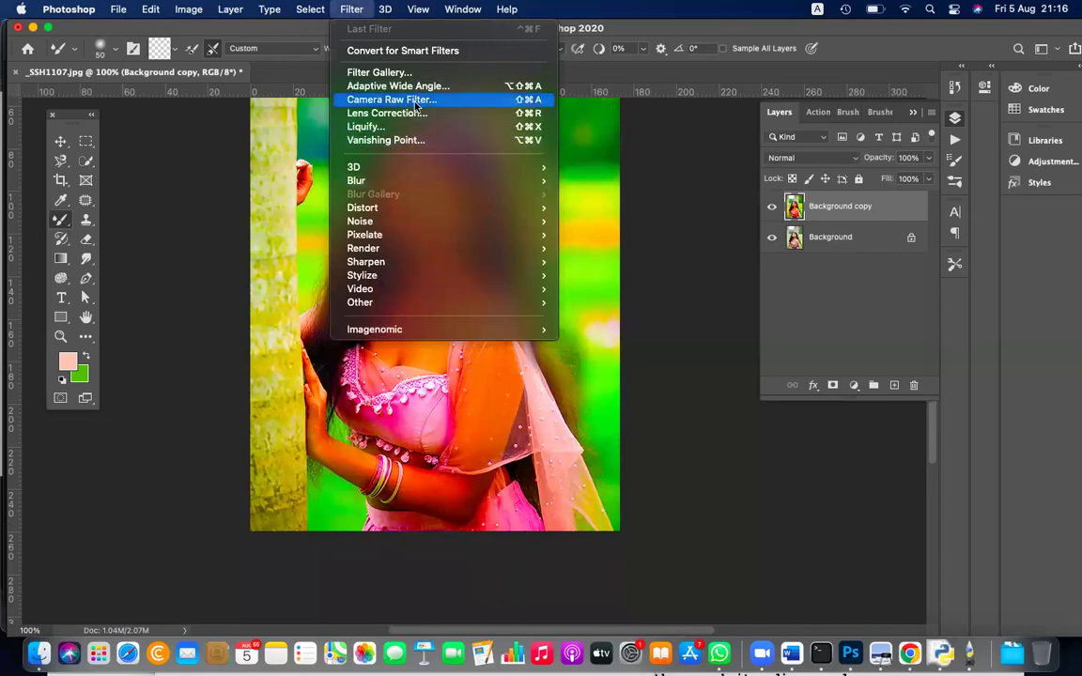
pyautogui.moveTo(409, 181)
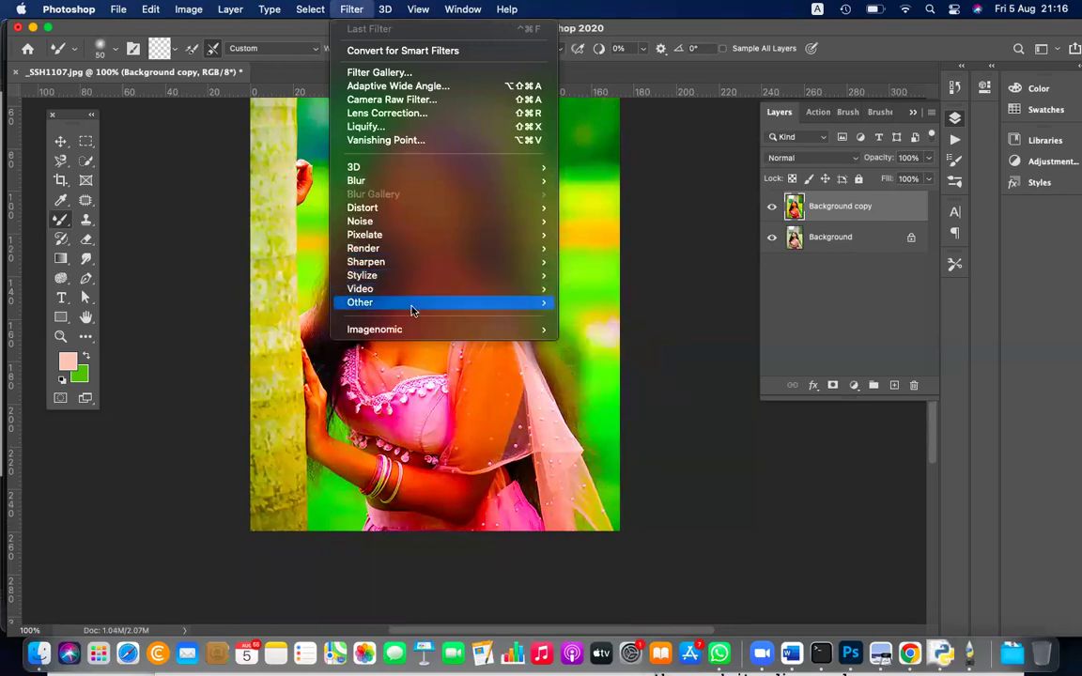
pyautogui.moveTo(451, 210)
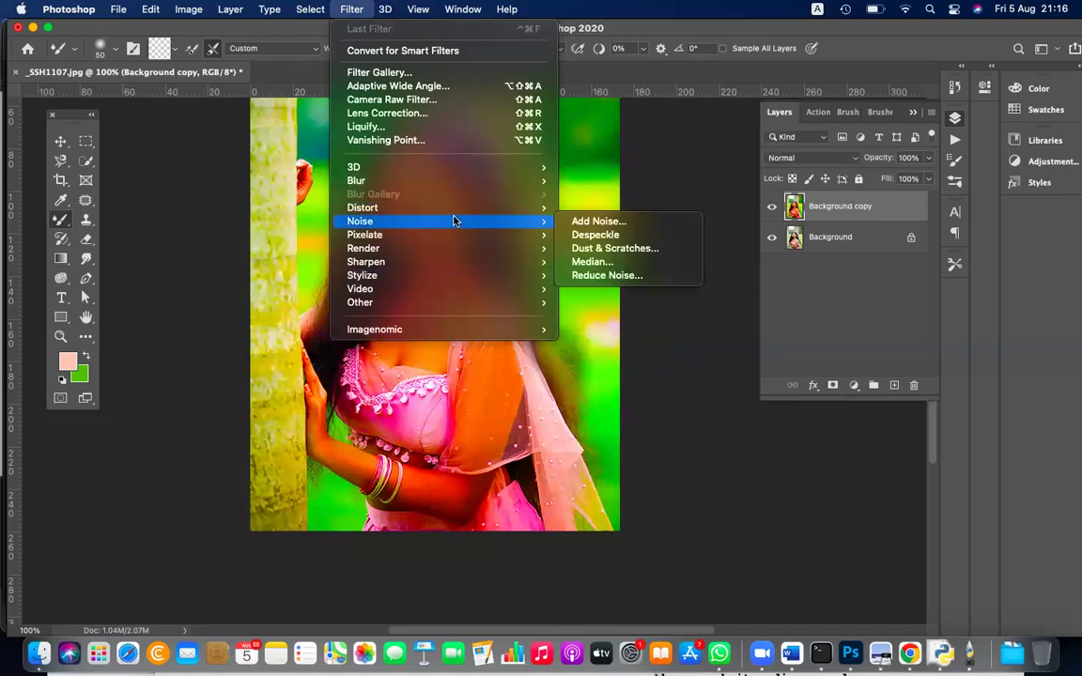
pyautogui.moveTo(460, 239)
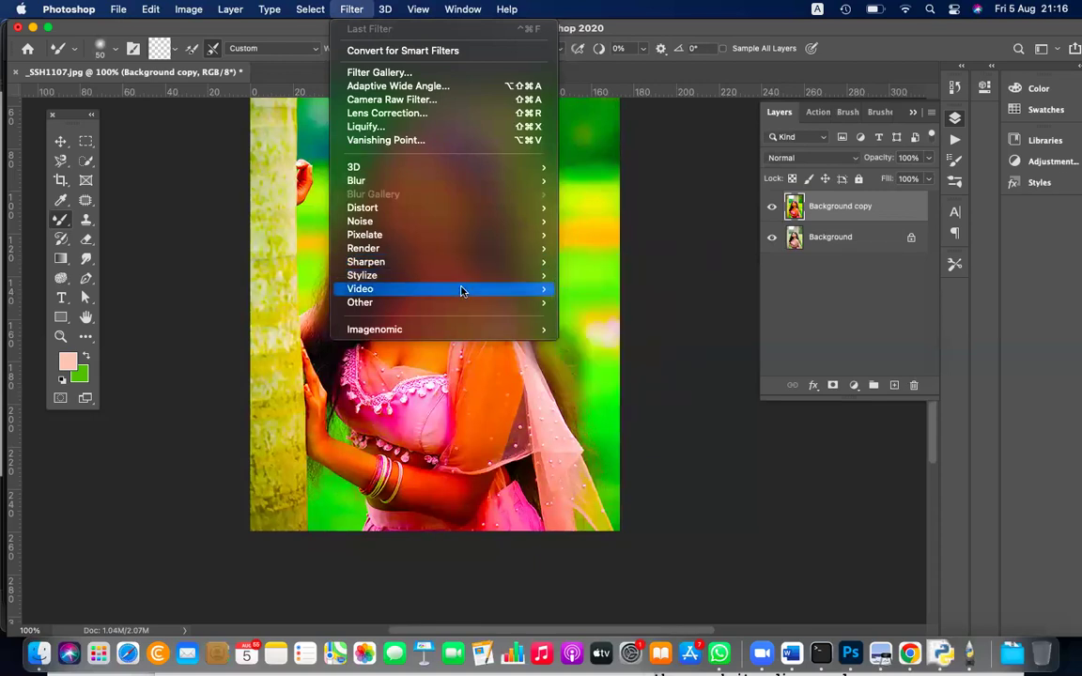
pyautogui.moveTo(460, 298)
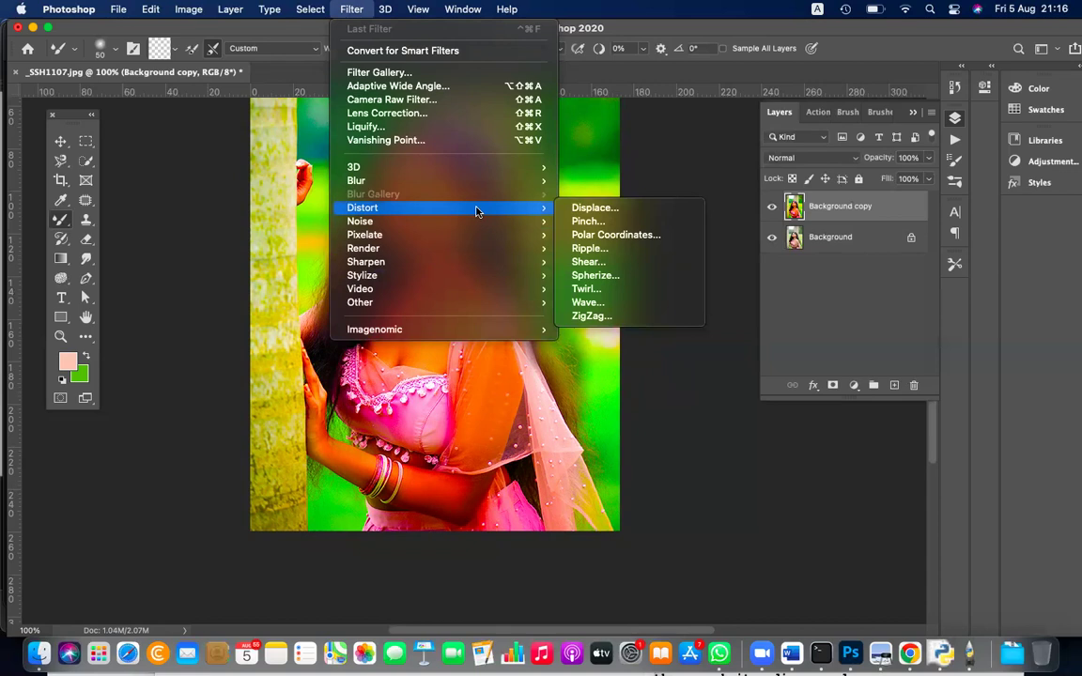
pyautogui.moveTo(385, 8)
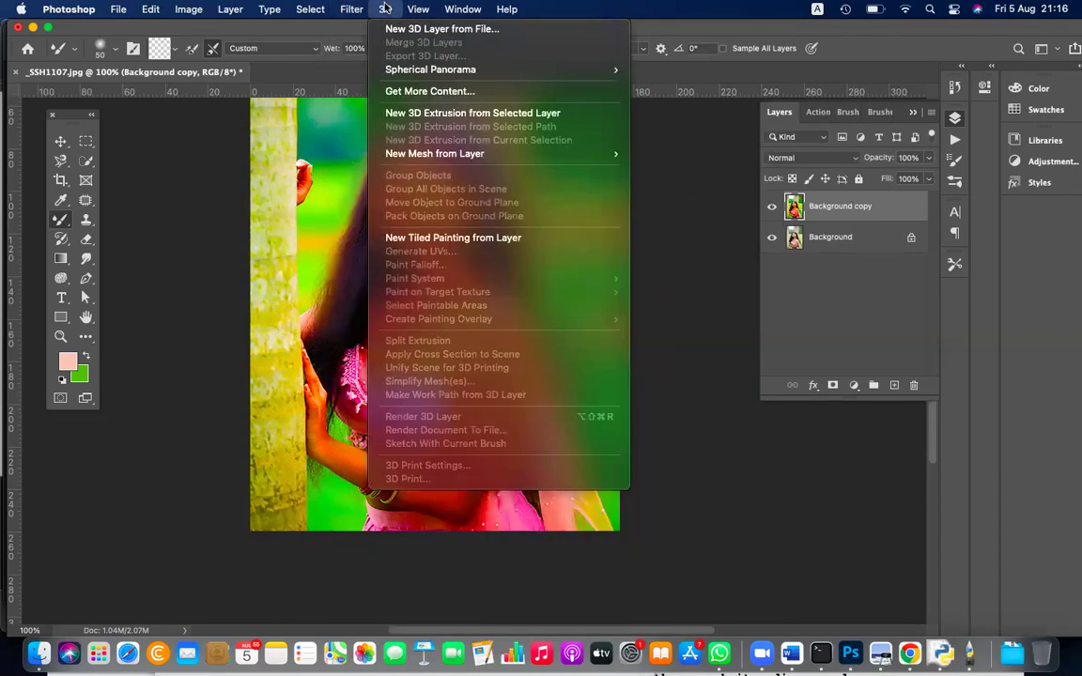
pyautogui.moveTo(189, 9)
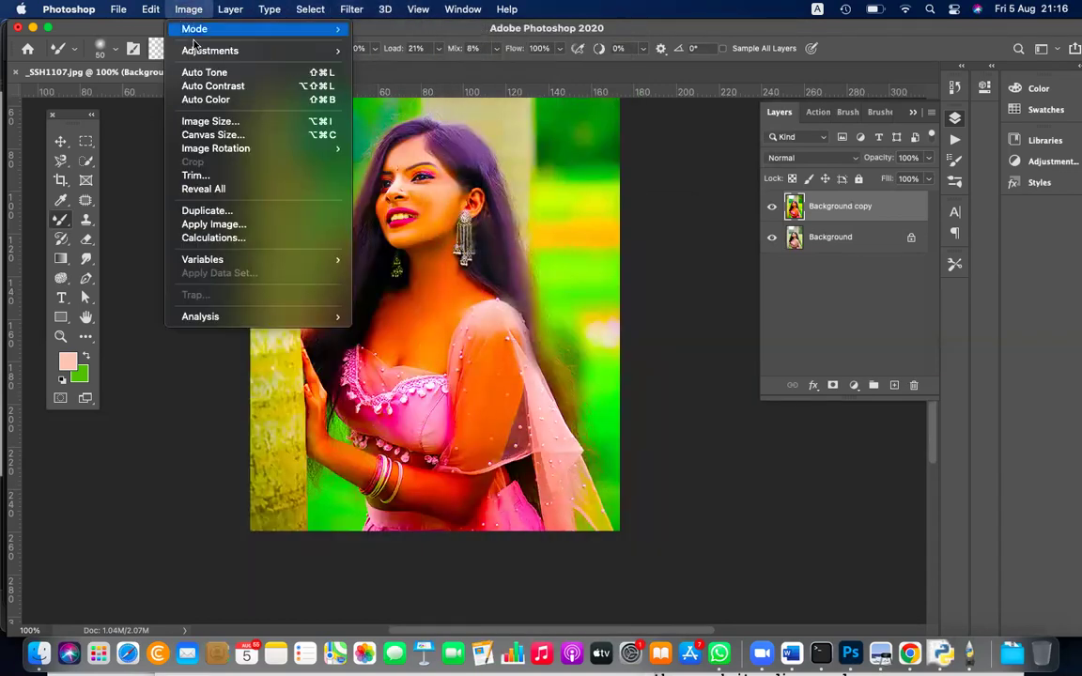
pyautogui.moveTo(198, 51)
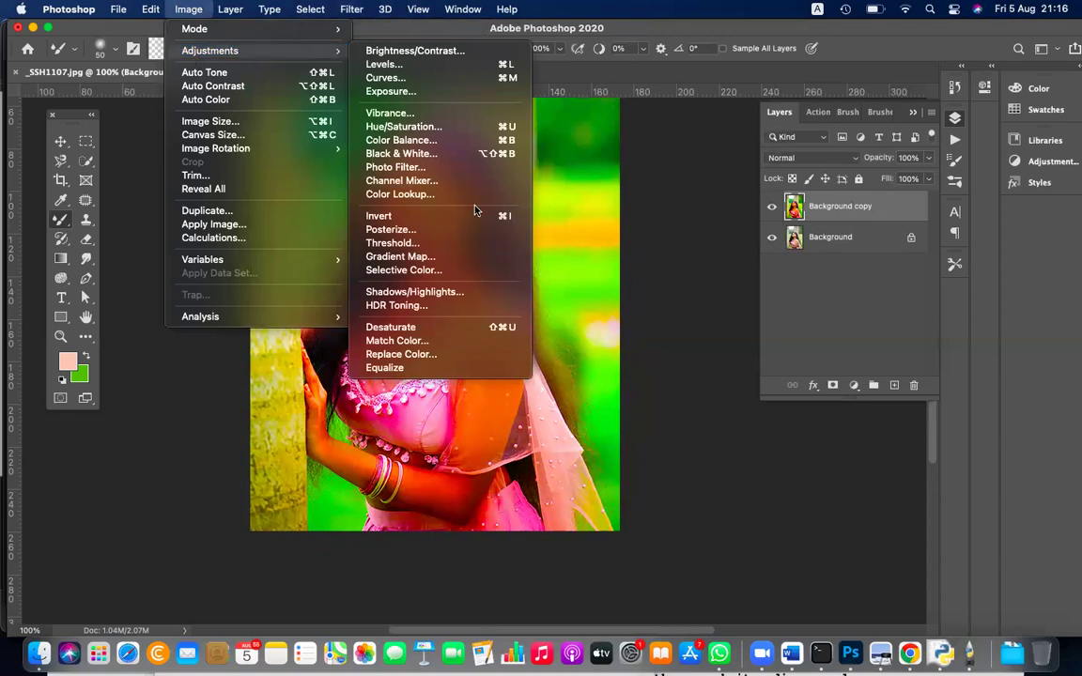
pyautogui.moveTo(339, 8)
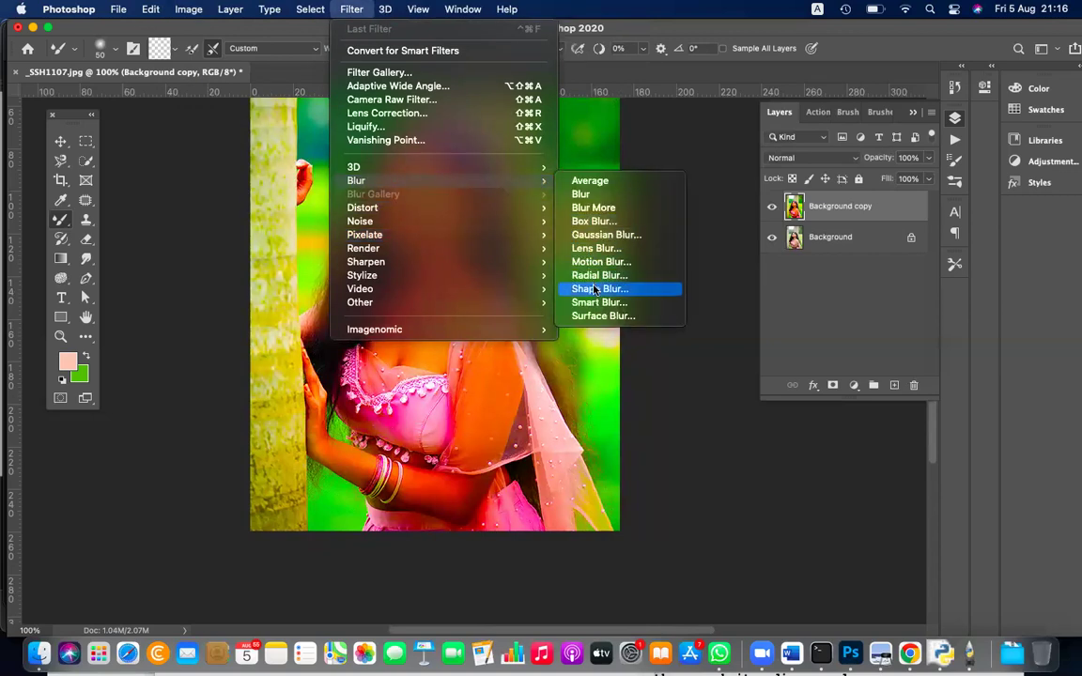
# Step: Try Shape Blur and cancel it unapplied, then choose Smart Blur for the Background copy
pyautogui.click(593, 290)
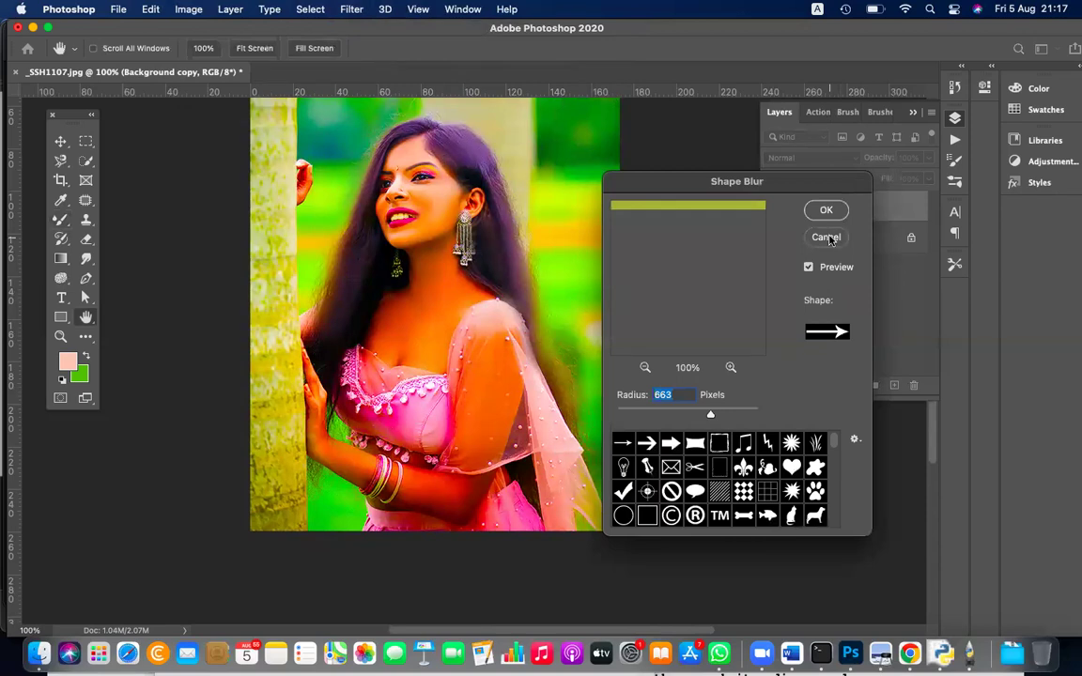
pyautogui.click(827, 238)
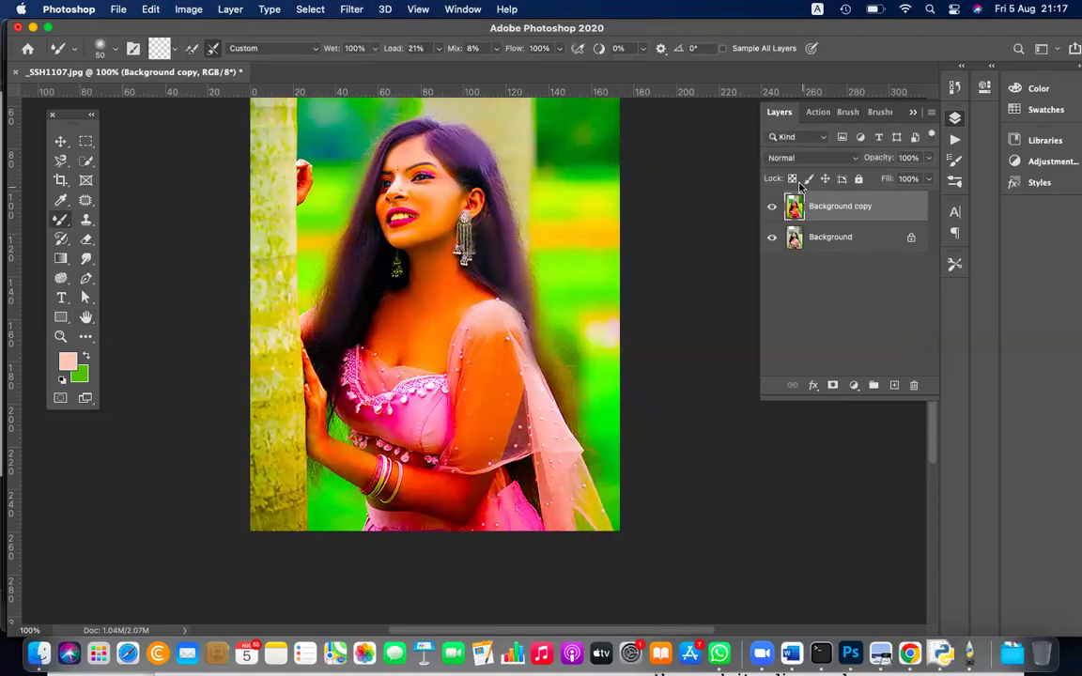
pyautogui.click(353, 8)
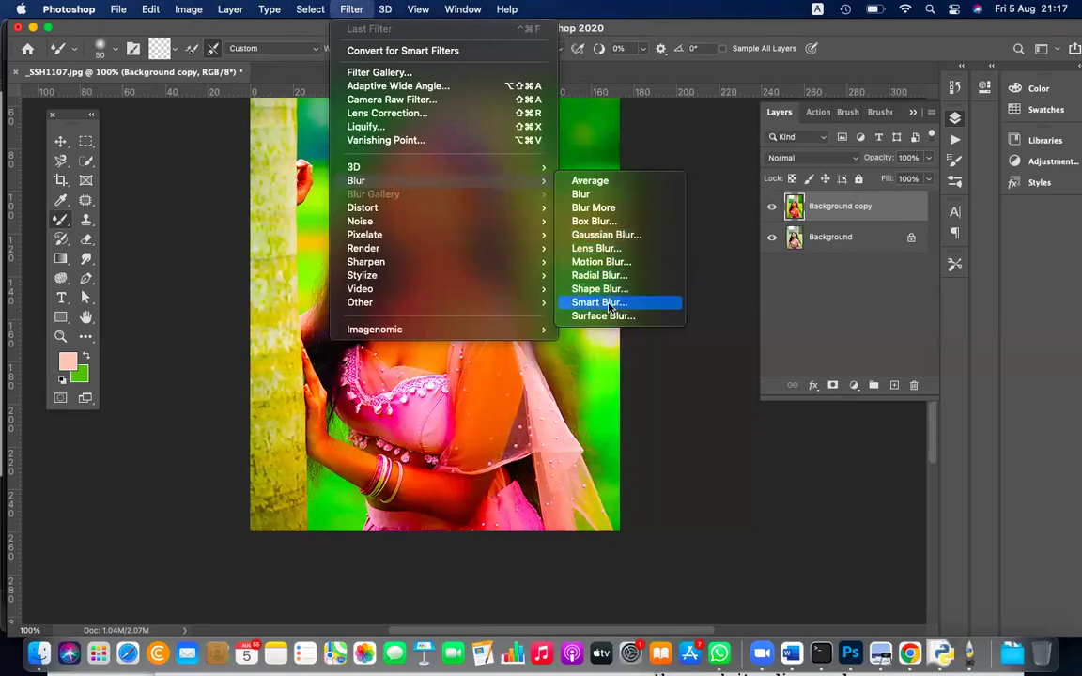
pyautogui.click(608, 304)
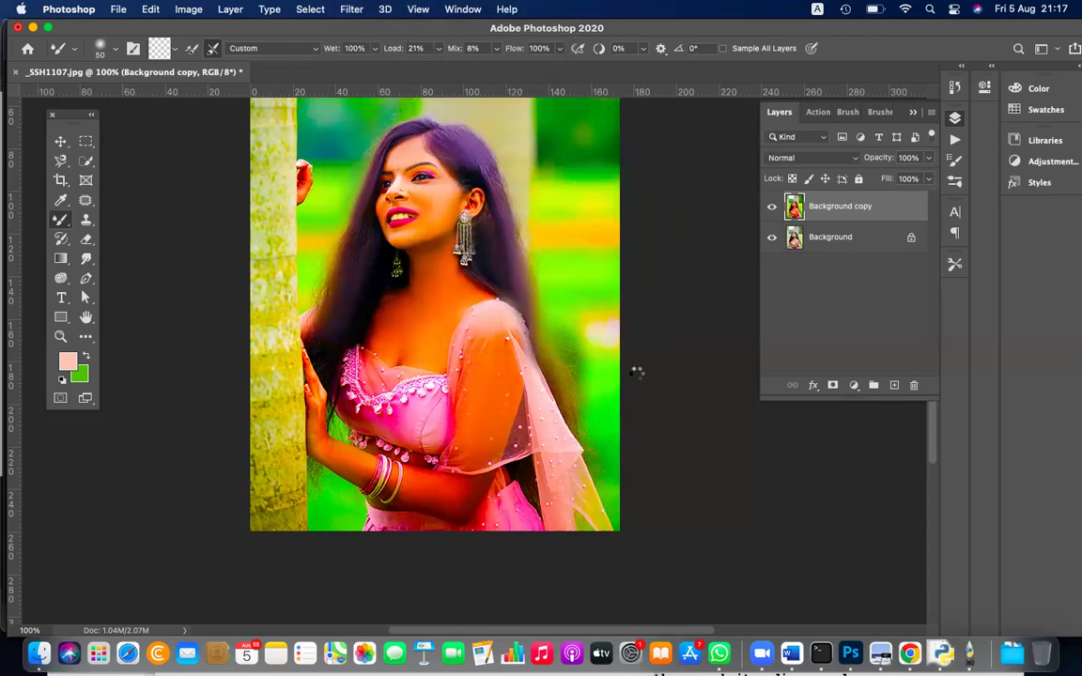
# Step: Apply Smart Blur with radius 28.6 and threshold 72.7
pyautogui.moveTo(736, 384); pyautogui.dragTo(784, 384)
pyautogui.click(866, 422)
pyautogui.click(963, 166)
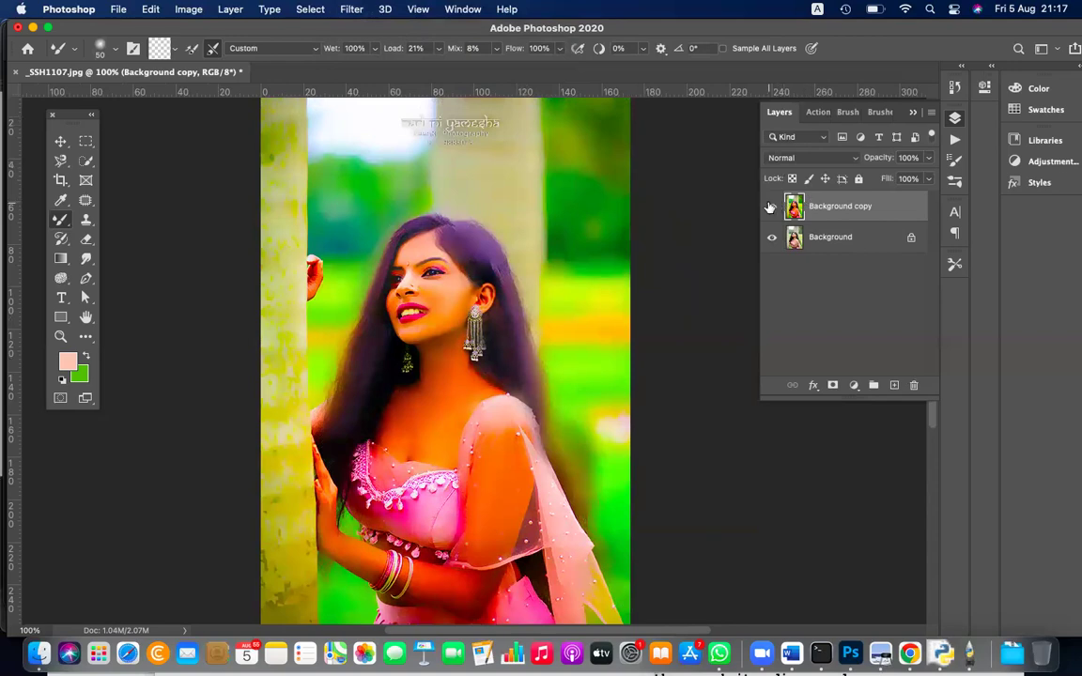
# Step: Toggle the Background copy layer's visibility repeatedly to compare the blurred result with the original
pyautogui.click(770, 206)
pyautogui.click(770, 206)
pyautogui.click(770, 206)
pyautogui.click(771, 206)
pyautogui.click(770, 206)
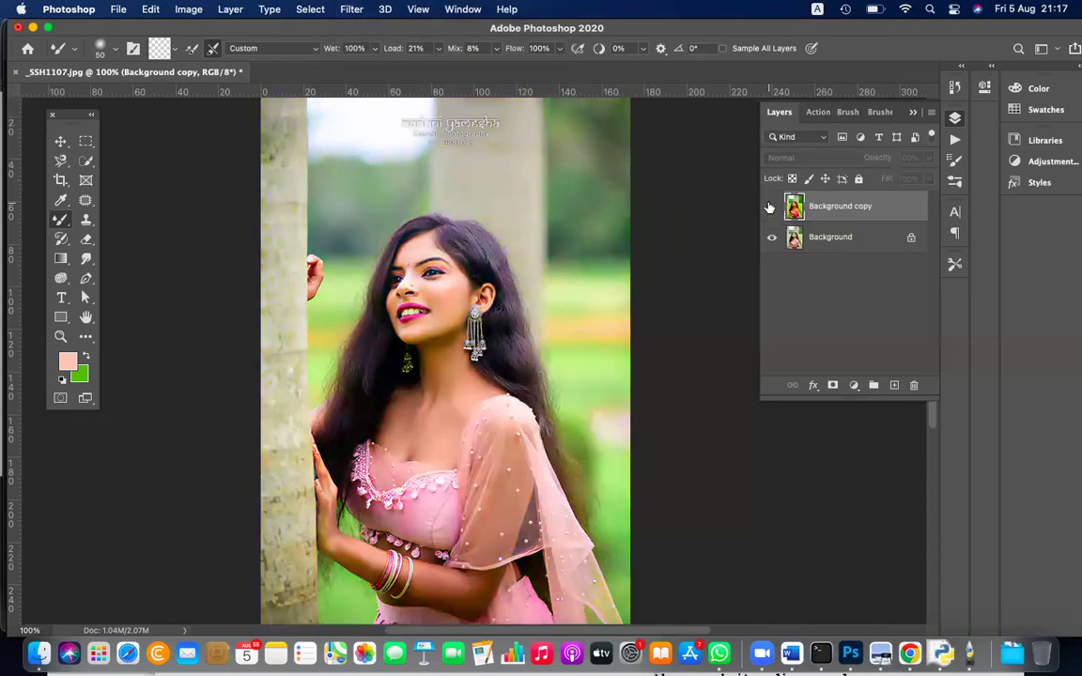
pyautogui.click(770, 206)
pyautogui.scroll(-3, 640, 370)
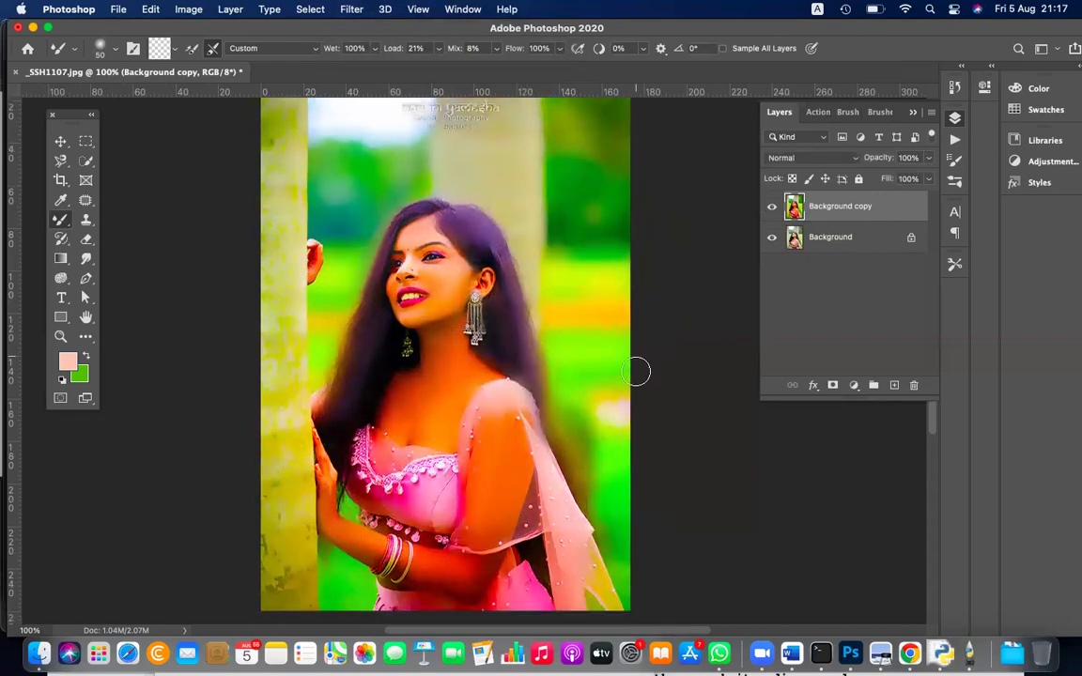
pyautogui.scroll(3, 638, 369)
pyautogui.click(770, 206)
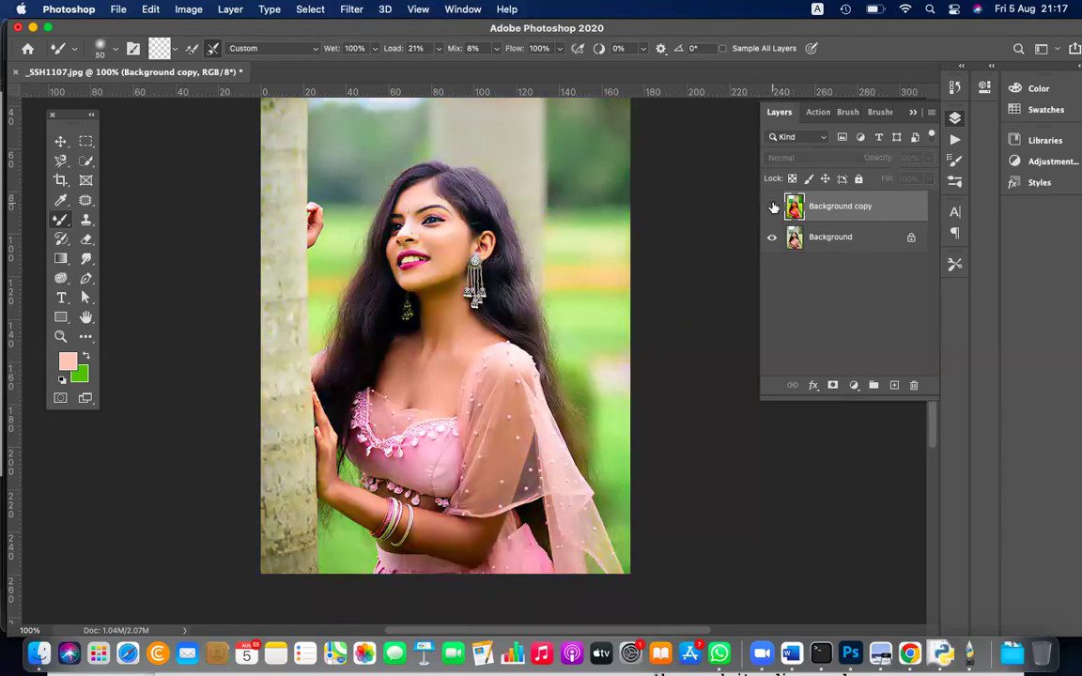
pyautogui.click(771, 205)
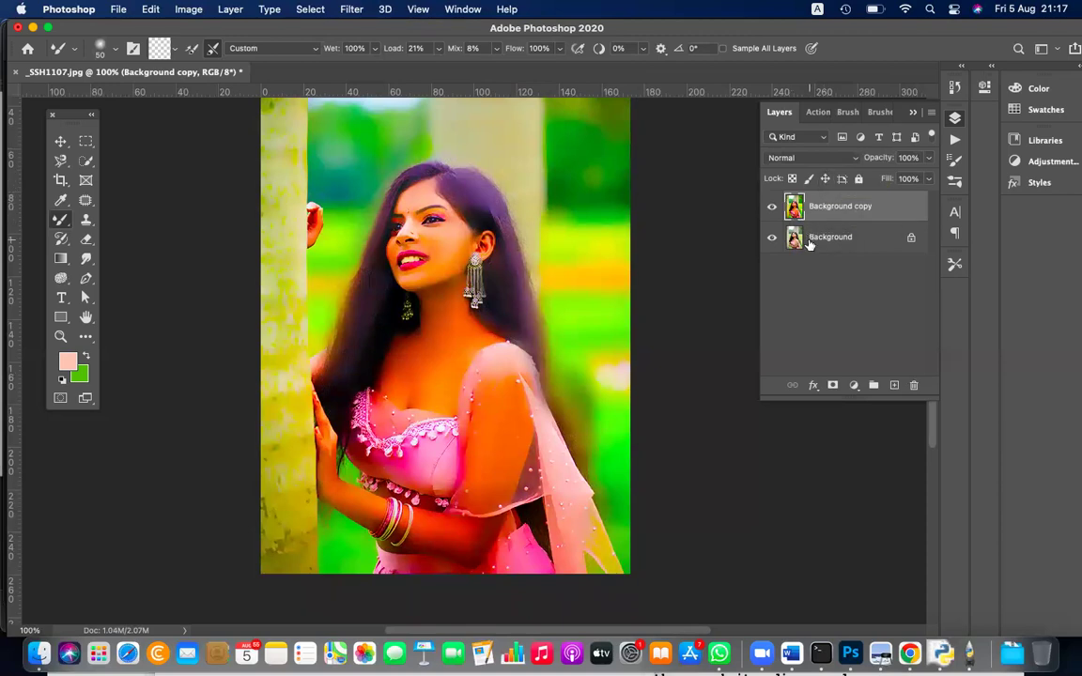
# Step: Select the Background layer, then reselect Background copy and view its blend mode list
pyautogui.click(809, 241)
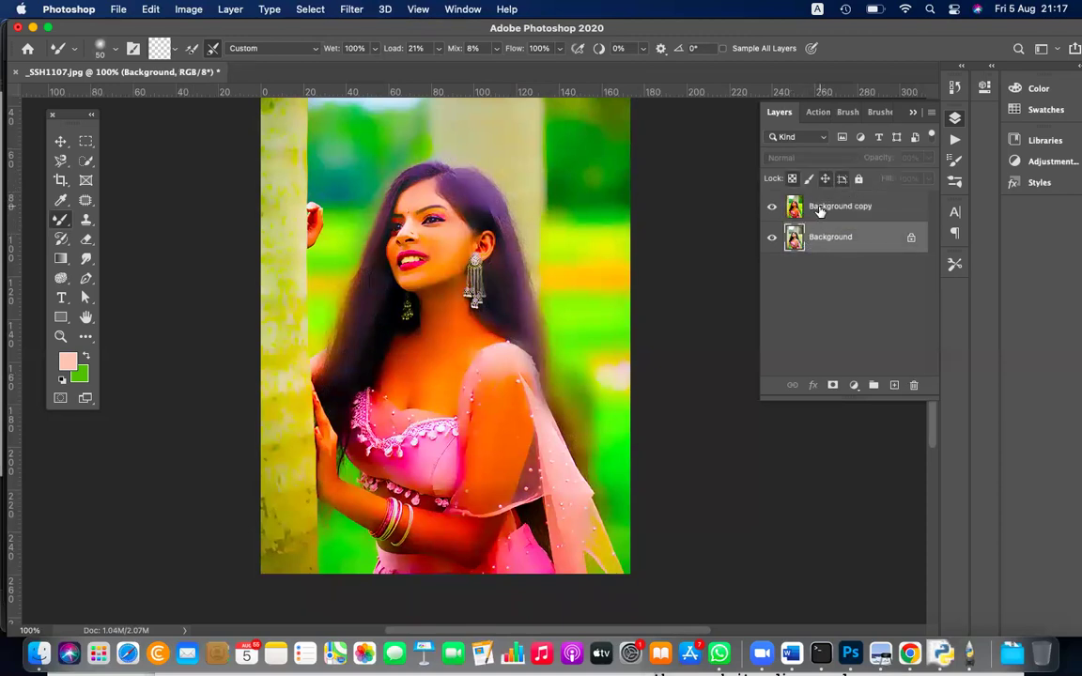
pyautogui.click(820, 209)
pyautogui.click(807, 158)
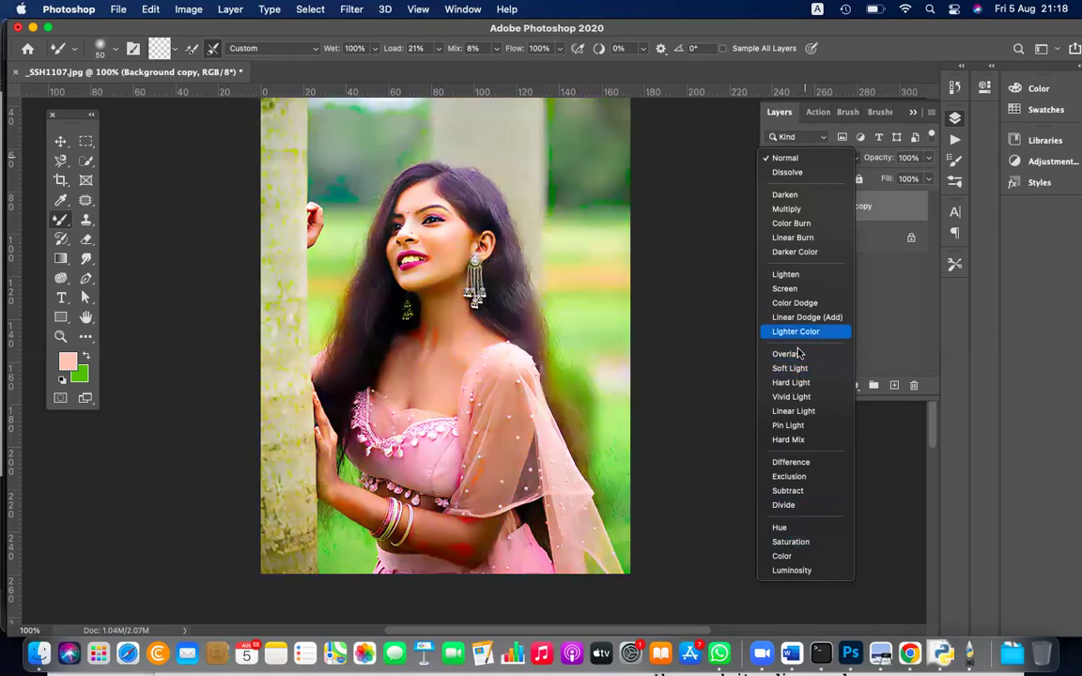
# Step: Set the Background copy layer to Overlay blend mode and toggle it to compare
pyautogui.click(799, 354)
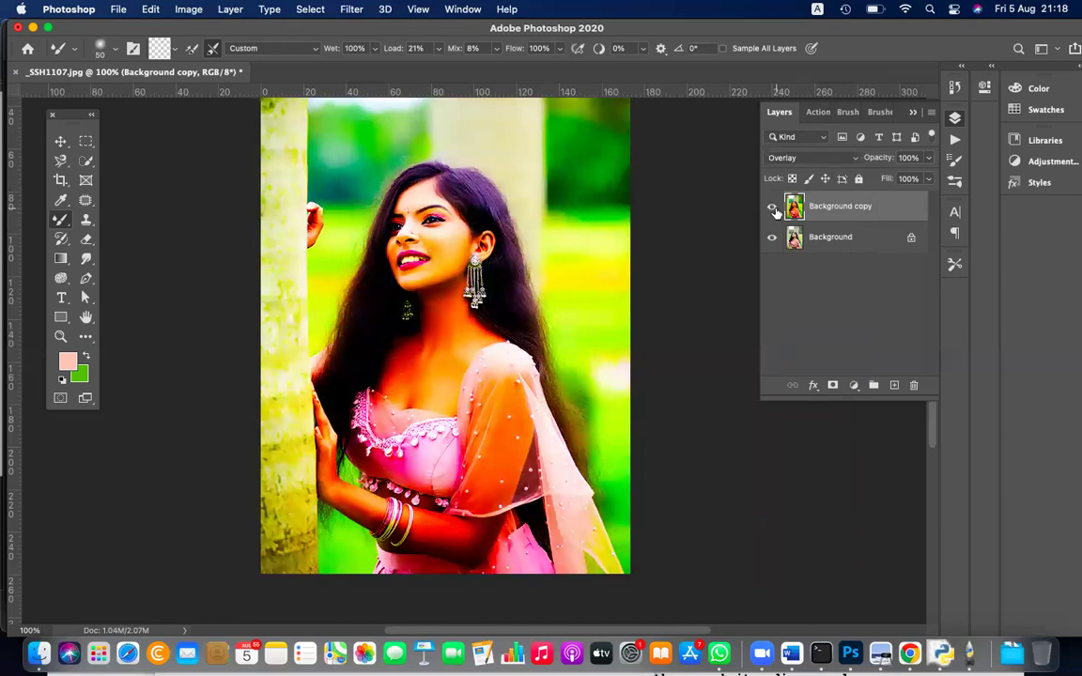
pyautogui.click(773, 208)
pyautogui.click(773, 207)
pyautogui.click(773, 208)
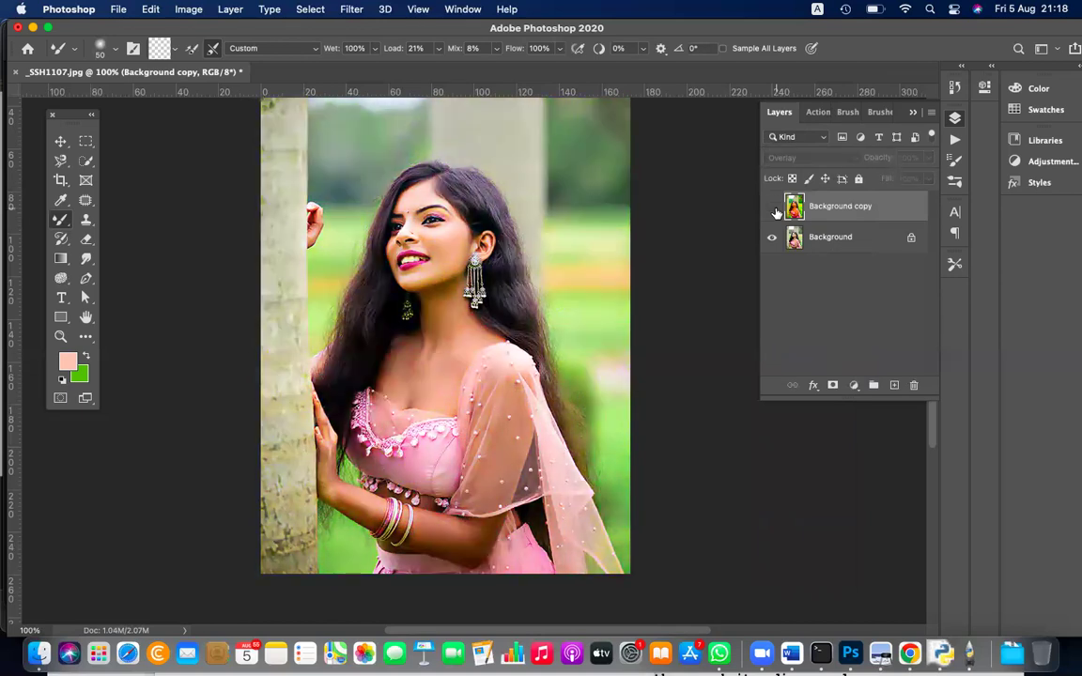
pyautogui.click(773, 208)
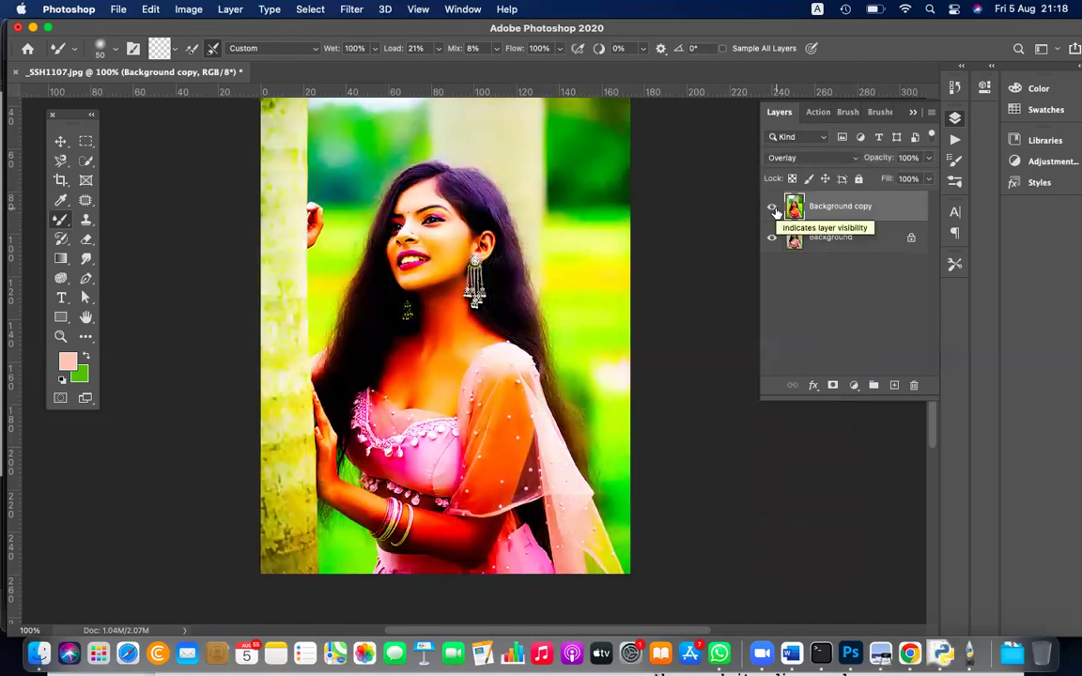
# Step: Convert the Background copy to Black & White with default settings and toggle it to compare
pyautogui.click(188, 9)
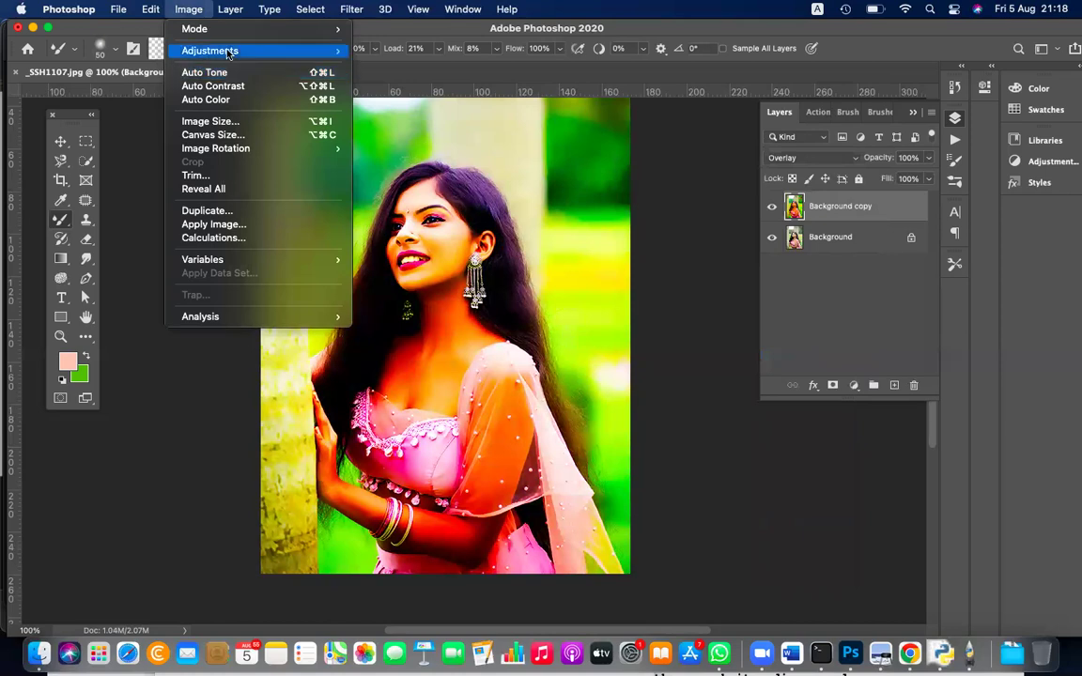
pyautogui.moveTo(245, 51)
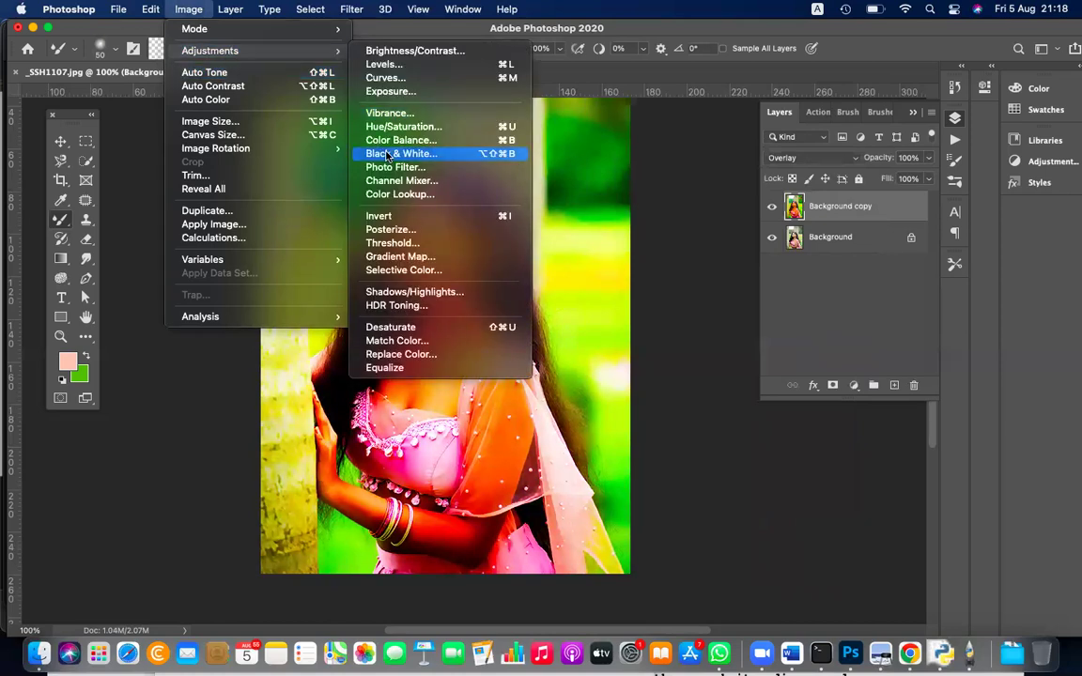
pyautogui.click(388, 155)
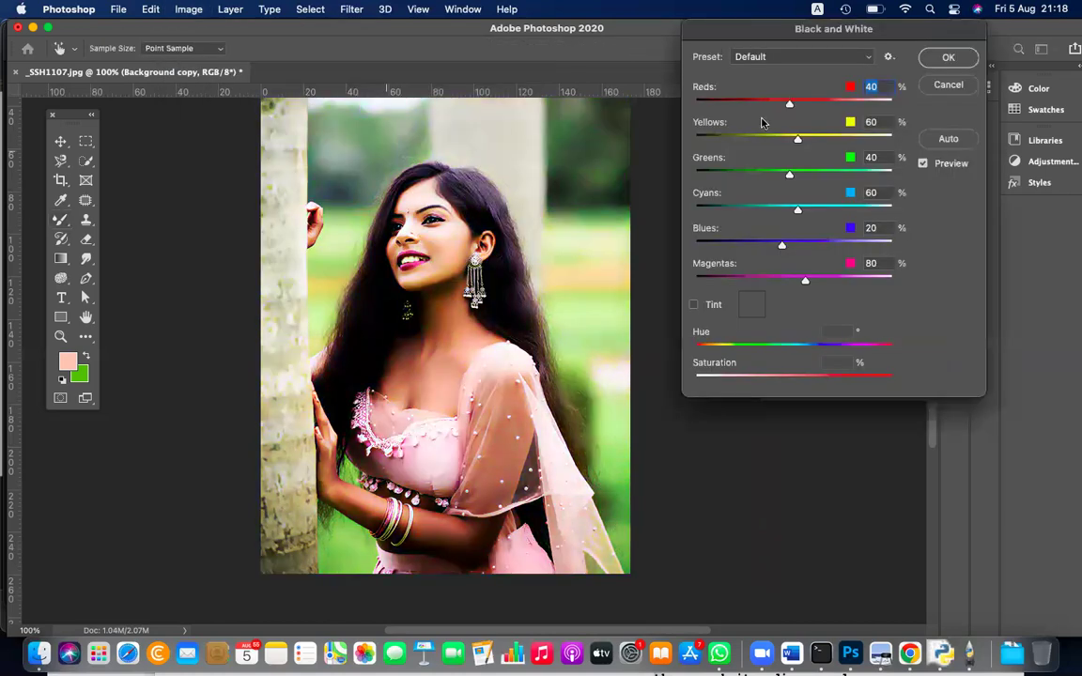
pyautogui.click(946, 58)
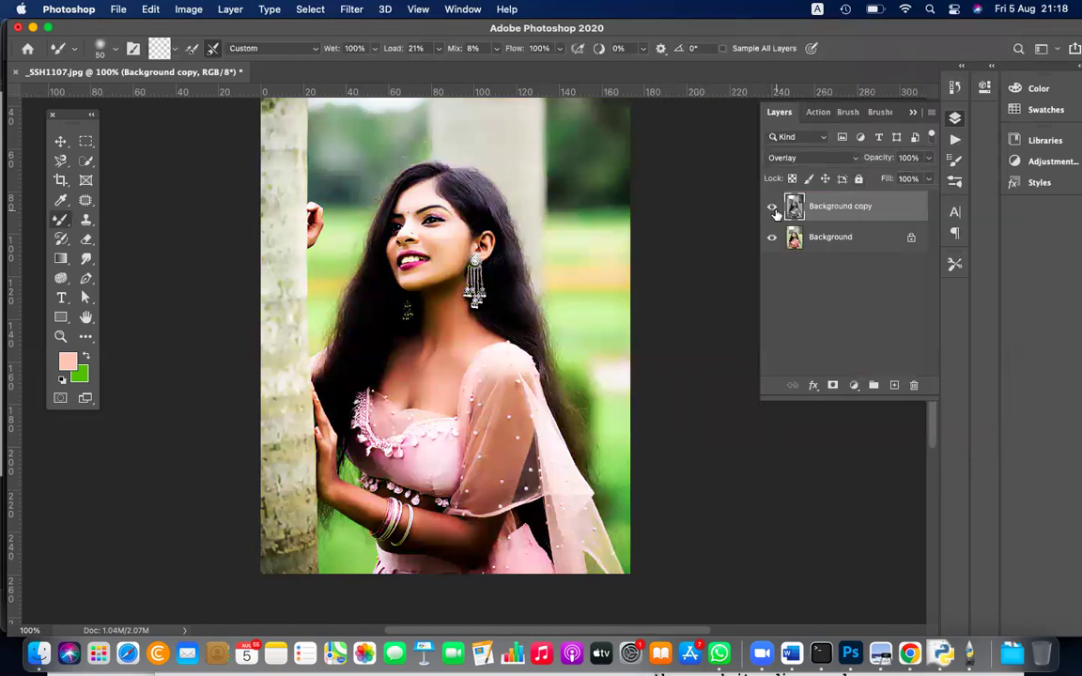
pyautogui.click(773, 208)
pyautogui.click(772, 208)
pyautogui.click(772, 207)
pyautogui.click(772, 208)
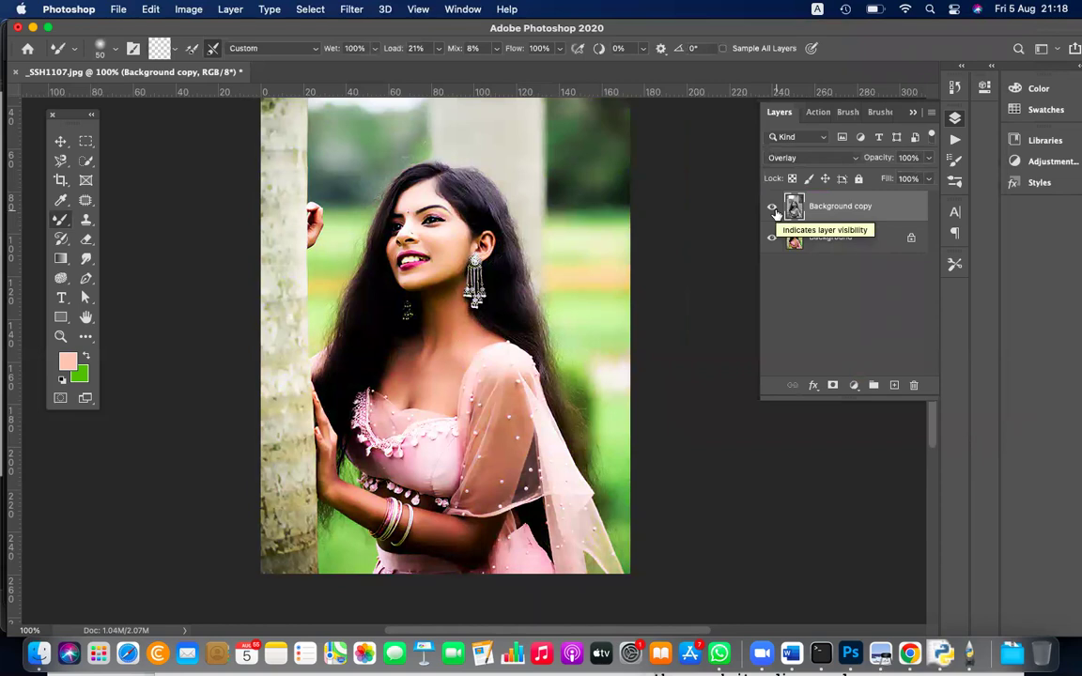
# Step: Delete the Background copy layer, then switch to the GIMP book PDF in Preview
pyautogui.moveTo(907, 215); pyautogui.dragTo(915, 383)
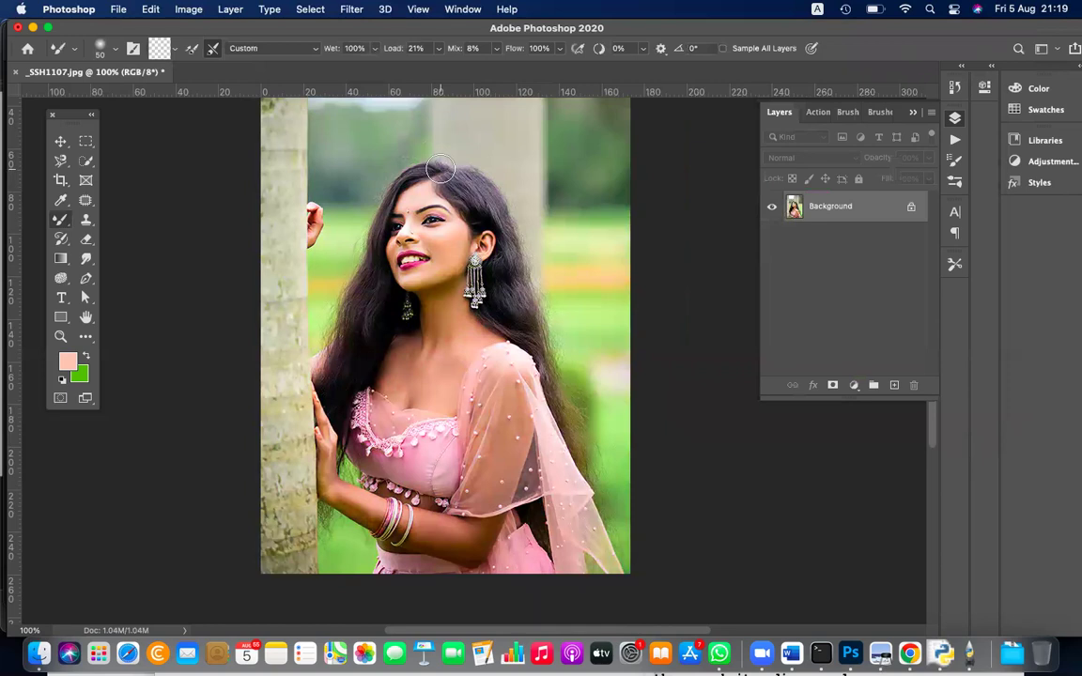
pyautogui.scroll(3, 441, 169)
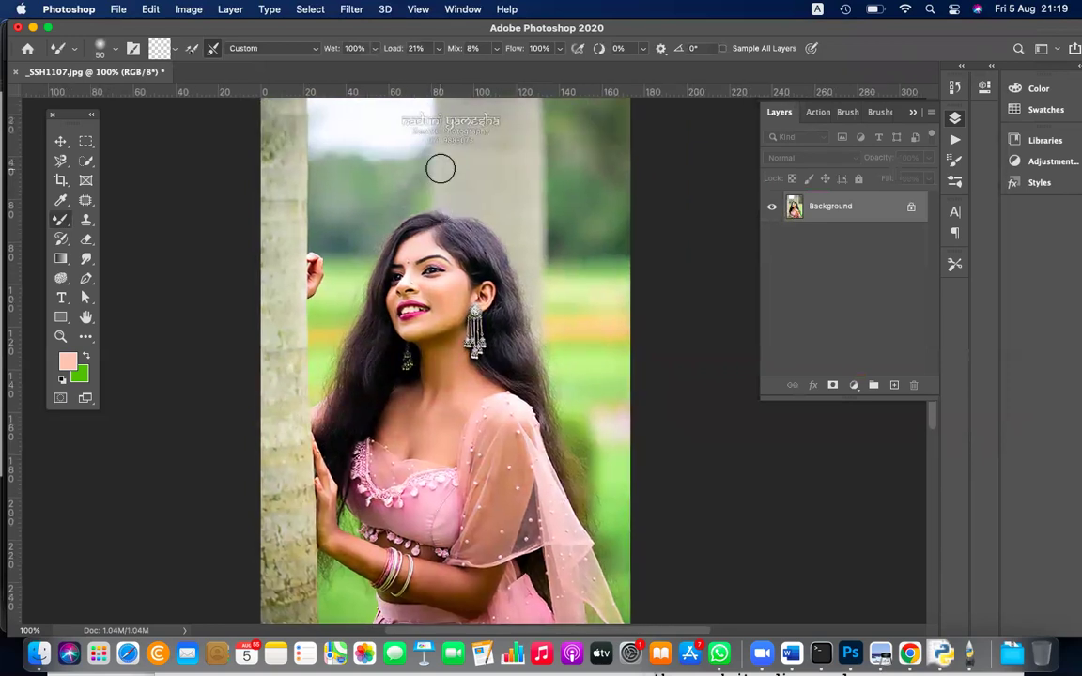
pyautogui.scroll(2, 440, 168)
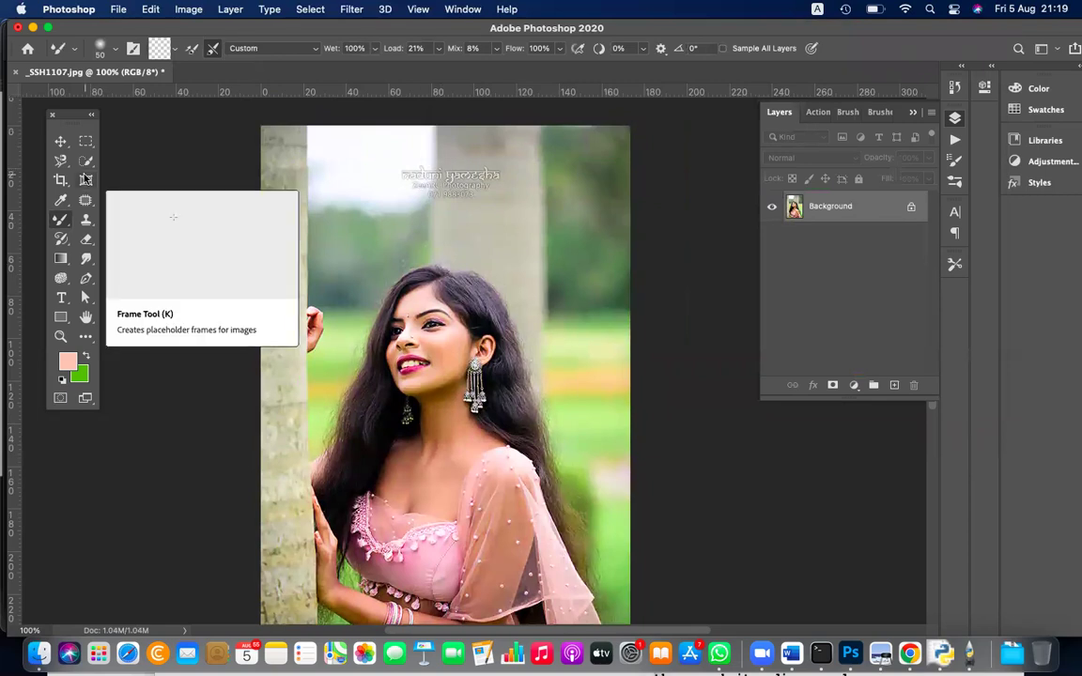
pyautogui.scroll(-8, 427, 357)
pyautogui.scroll(8, 428, 362)
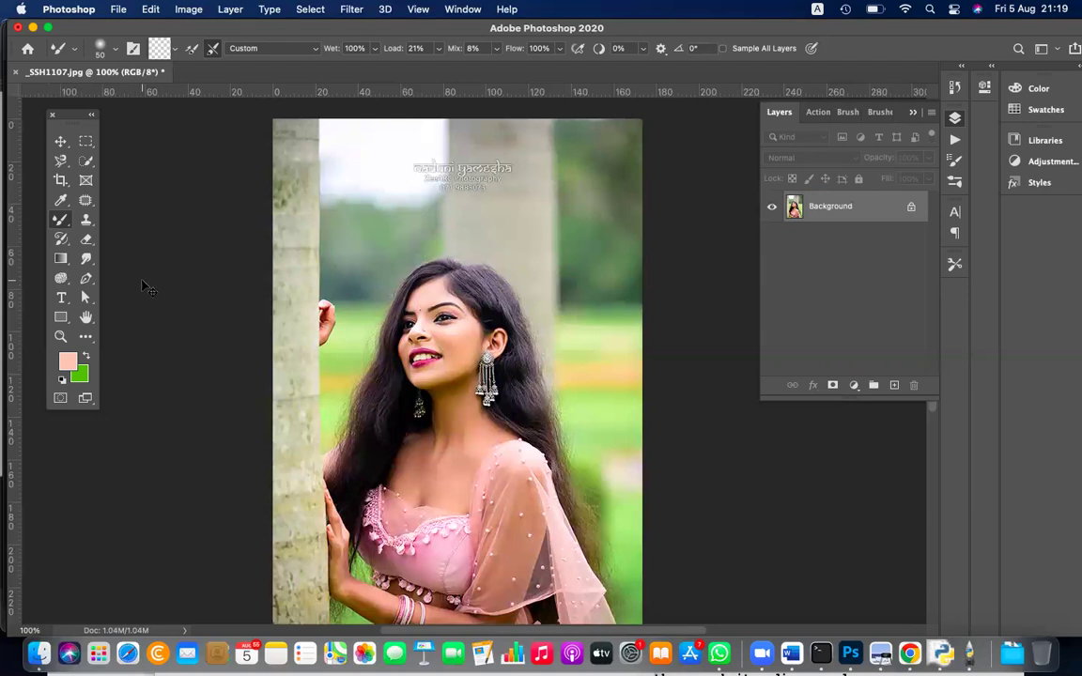
pyautogui.press('super+Tab')
# Step: Scroll to page 100's Selection tools table, highlighting and then clearing the word 'circular'
pyautogui.scroll(-5, 521, 347)
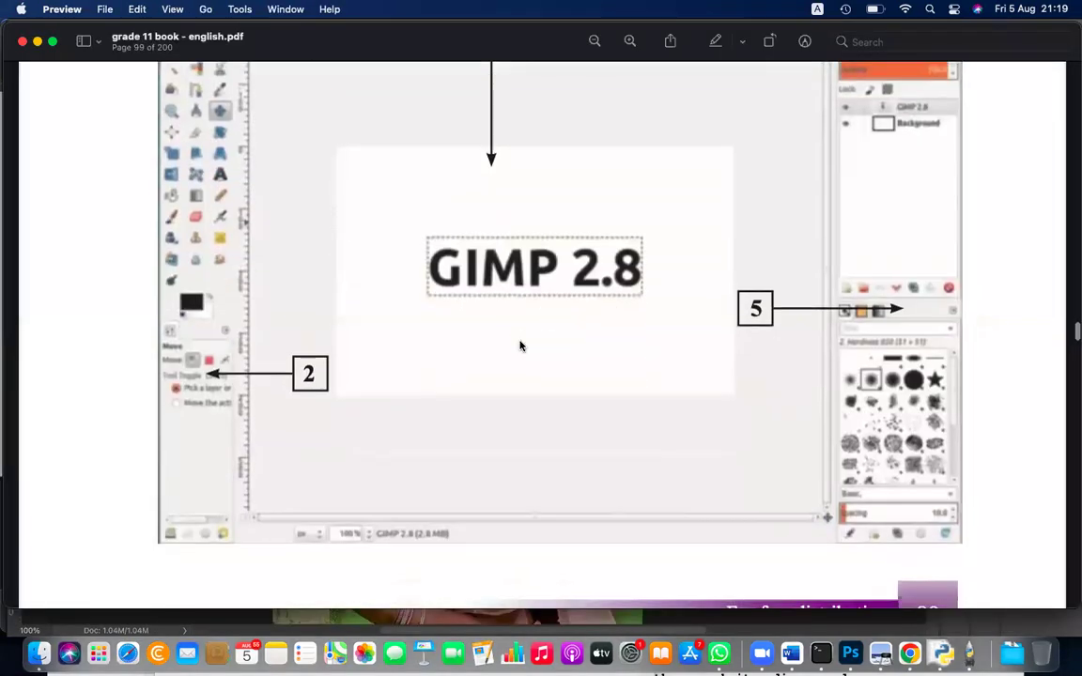
pyautogui.scroll(-20, 913, 366)
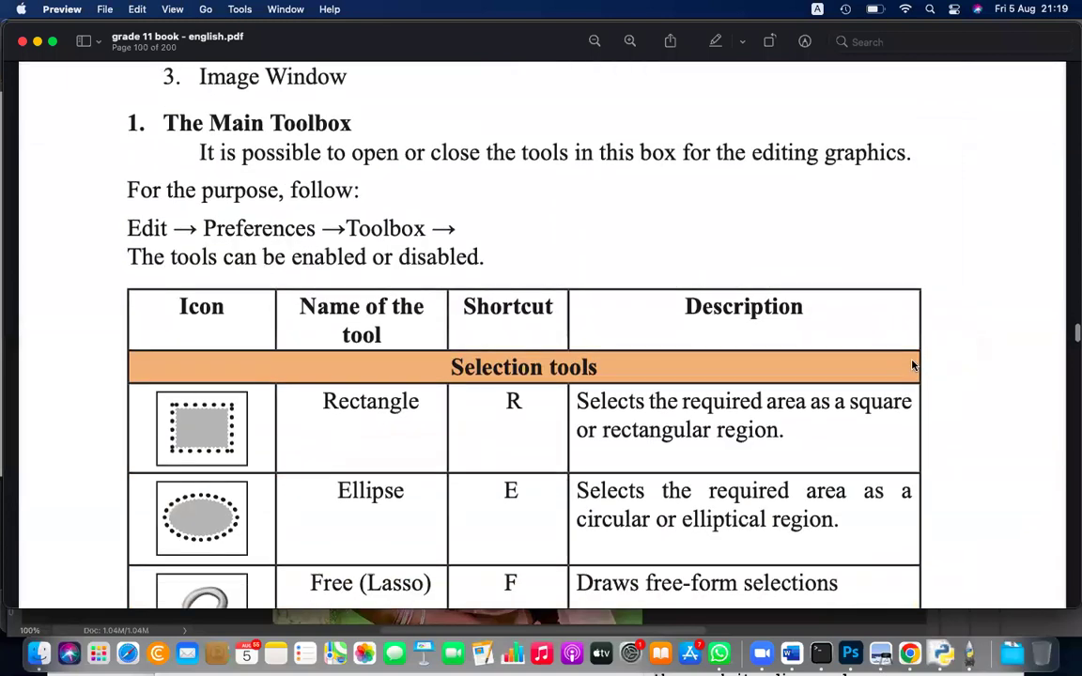
pyautogui.scroll(-10, 913, 365)
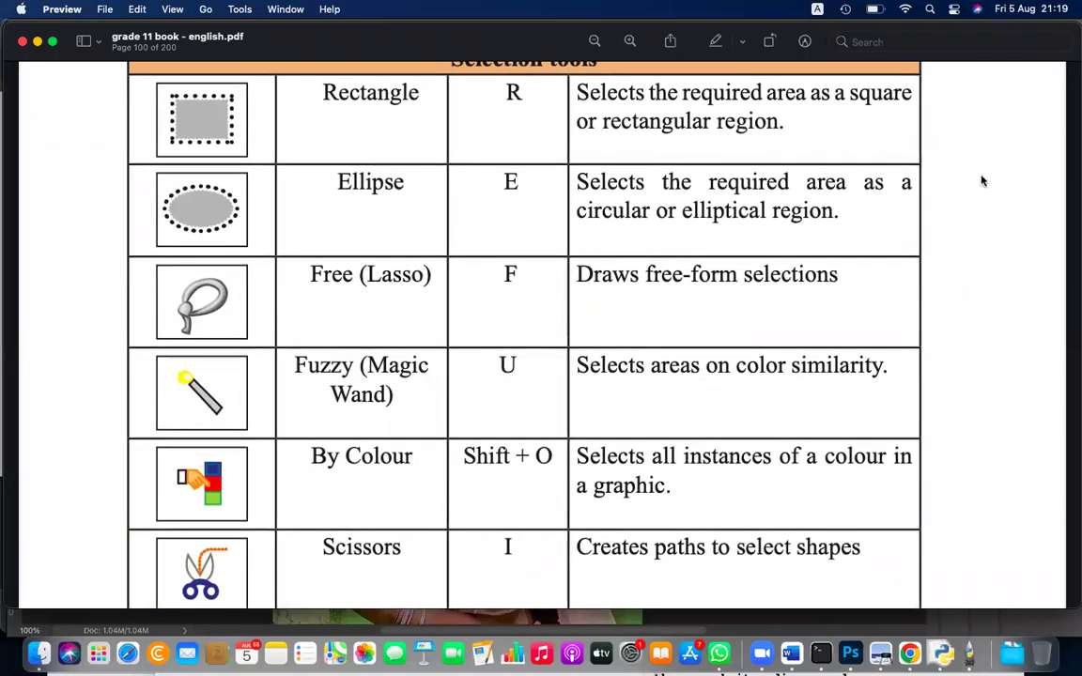
pyautogui.doubleClick(609, 215)
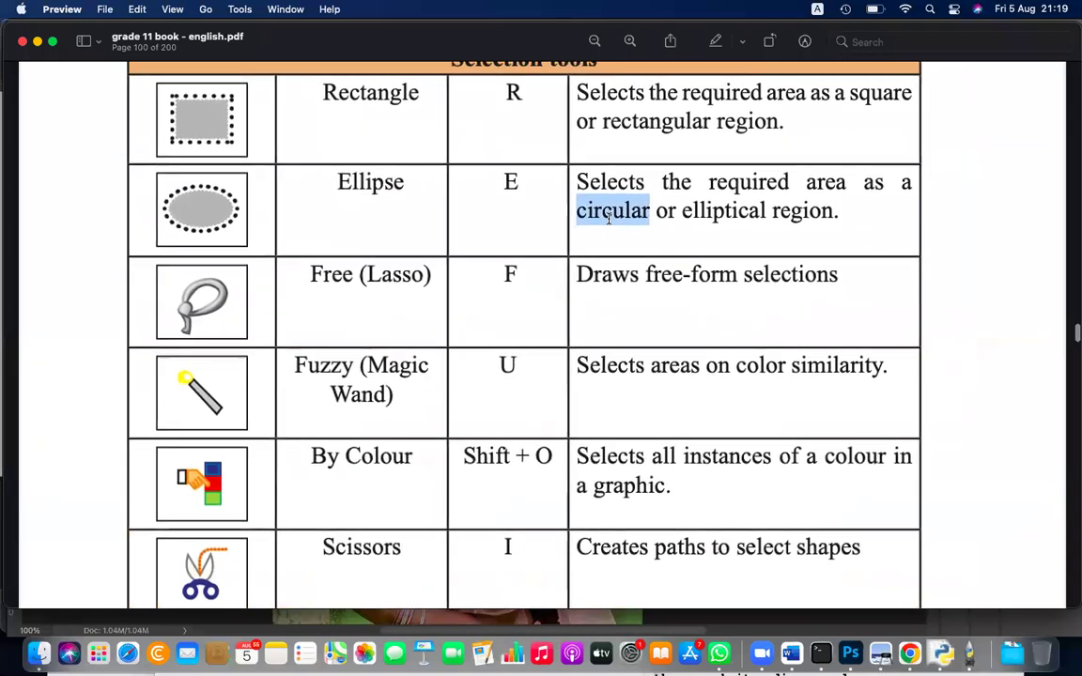
pyautogui.scroll(3, 609, 218)
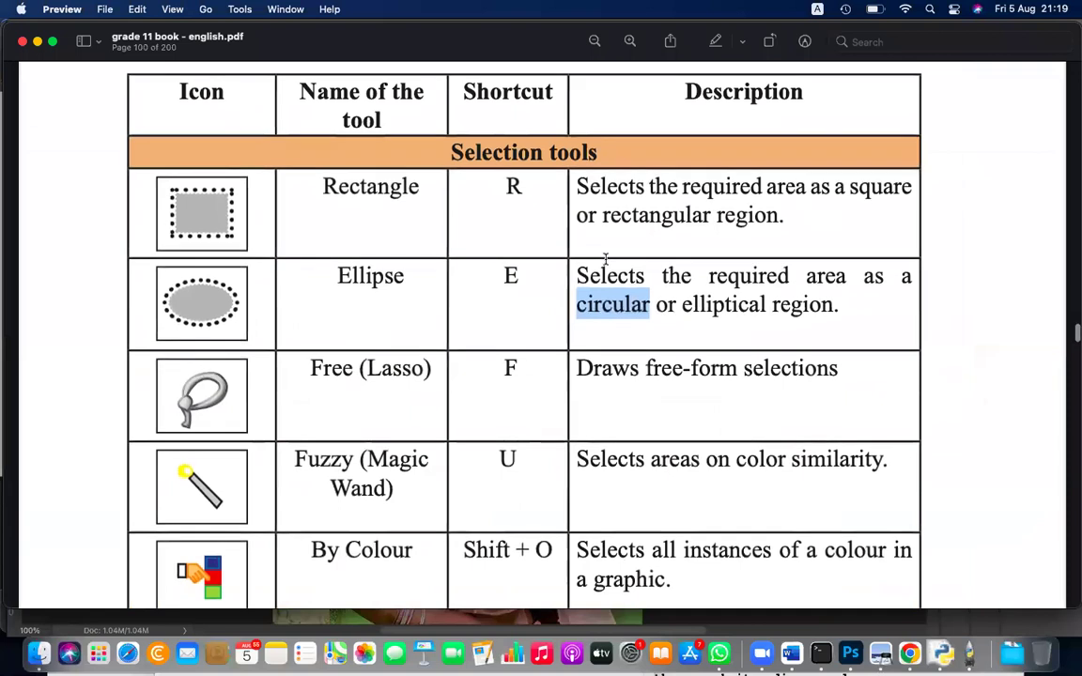
pyautogui.click(857, 197)
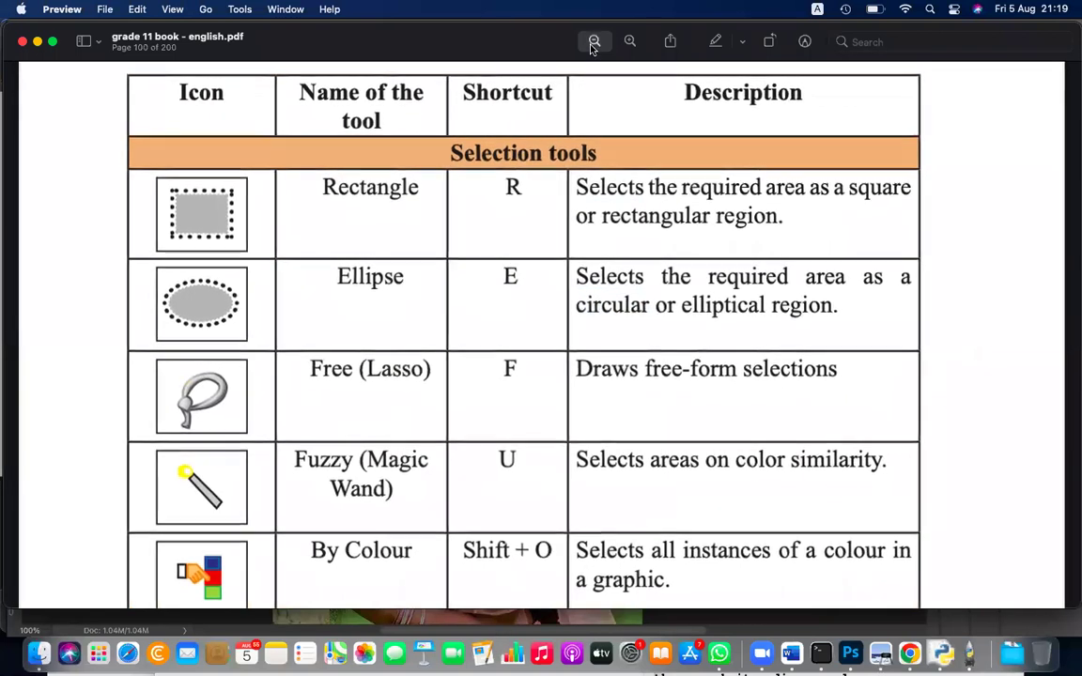
pyautogui.scroll(1, 882, 328)
pyautogui.scroll(3, 892, 343)
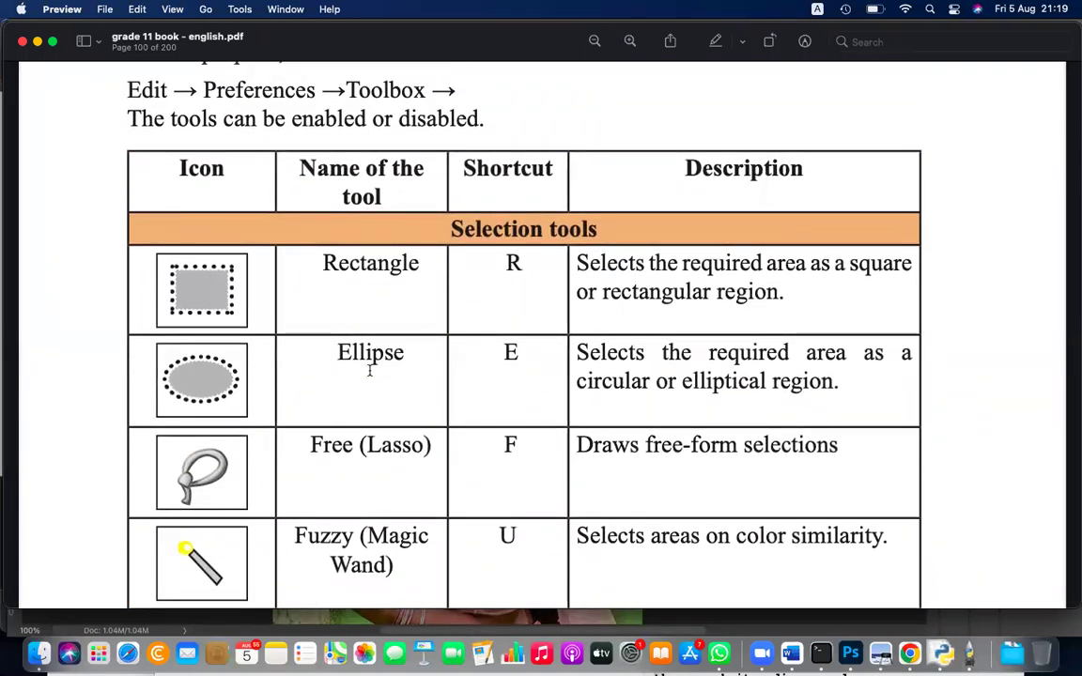
pyautogui.scroll(-3, 369, 369)
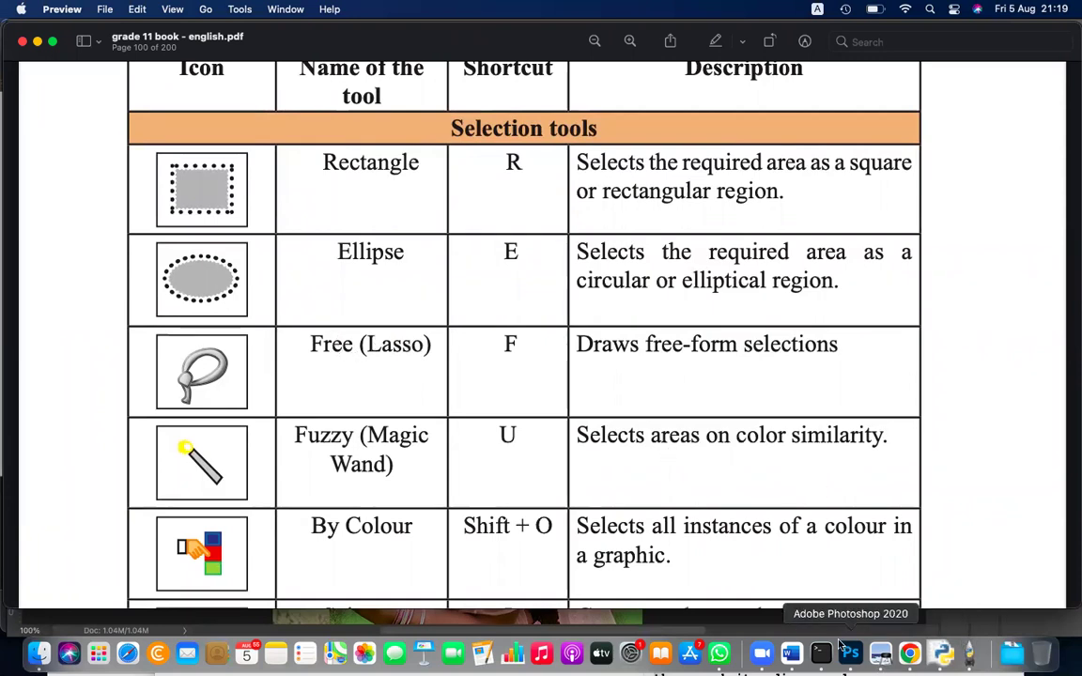
# Step: Bring Word to page 8's GIMP tool summary, then alternate with the PDF, ending in Preview
pyautogui.click(792, 654)
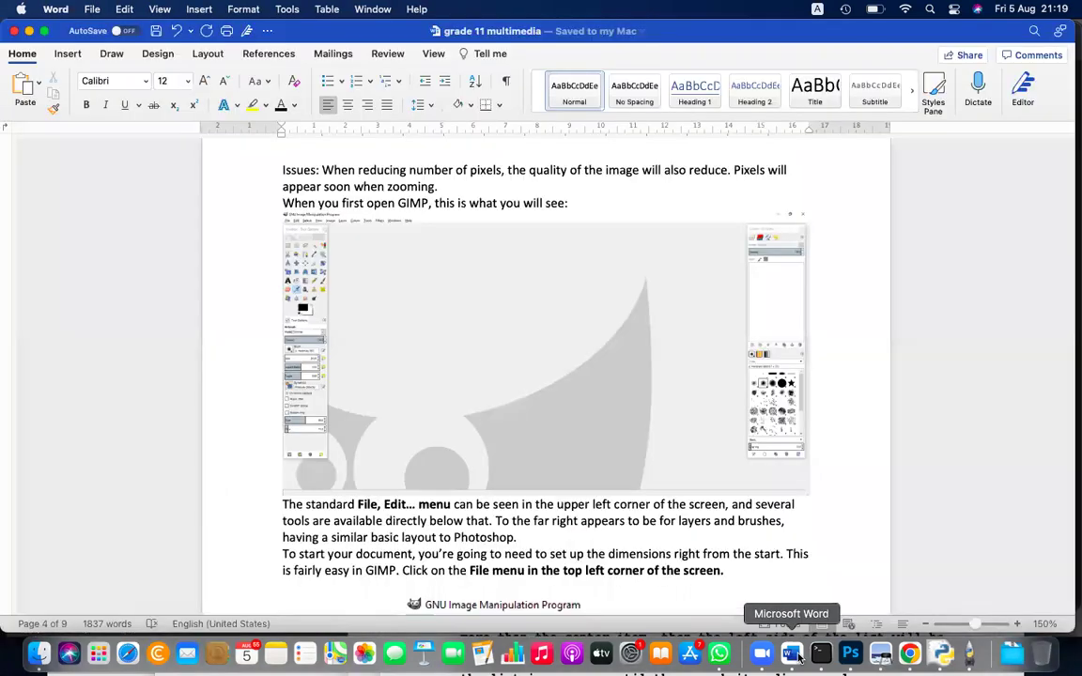
pyautogui.scroll(-20, 708, 518)
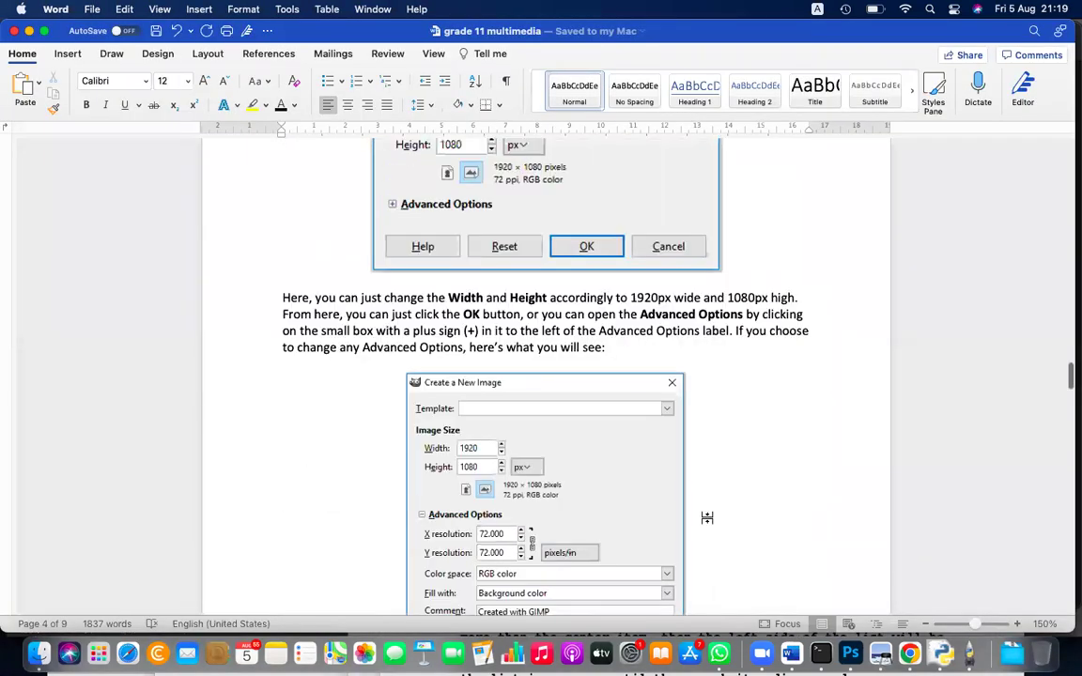
pyautogui.scroll(-15, 708, 517)
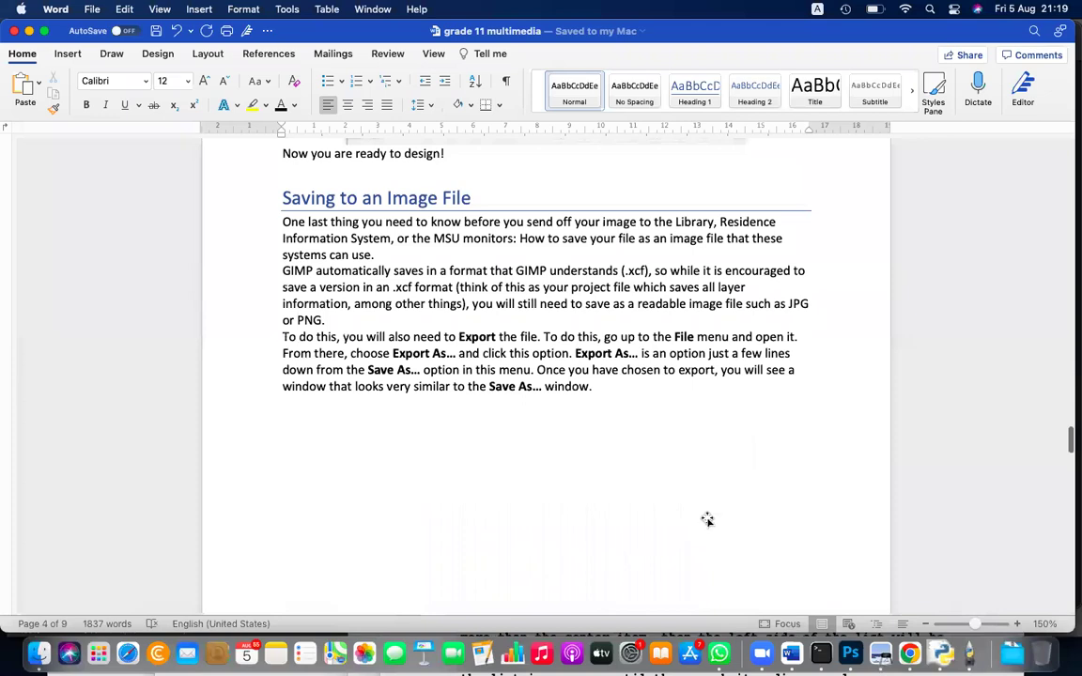
pyautogui.scroll(-20, 708, 520)
pyautogui.scroll(1, 319, 225)
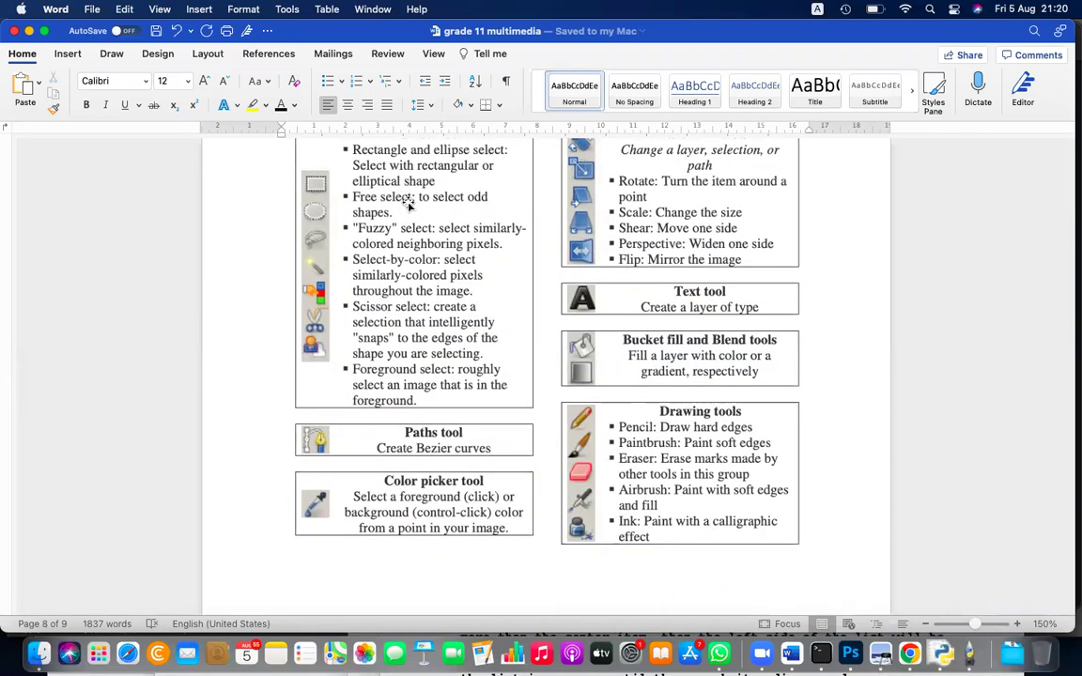
pyautogui.press('super+Tab')
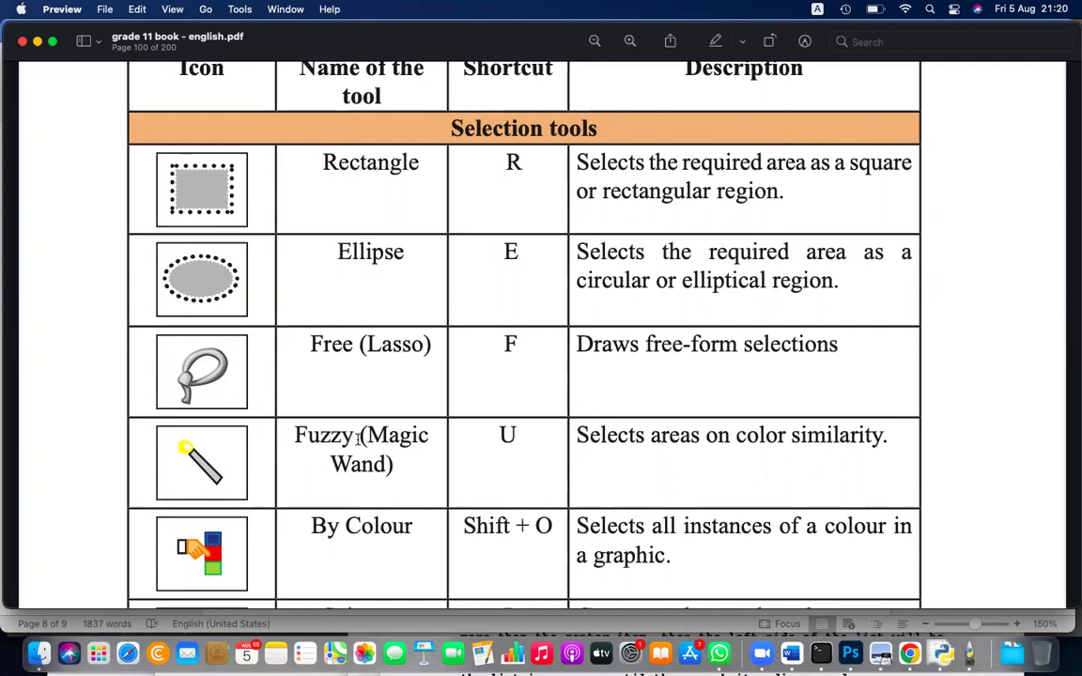
pyautogui.press('super+Tab')
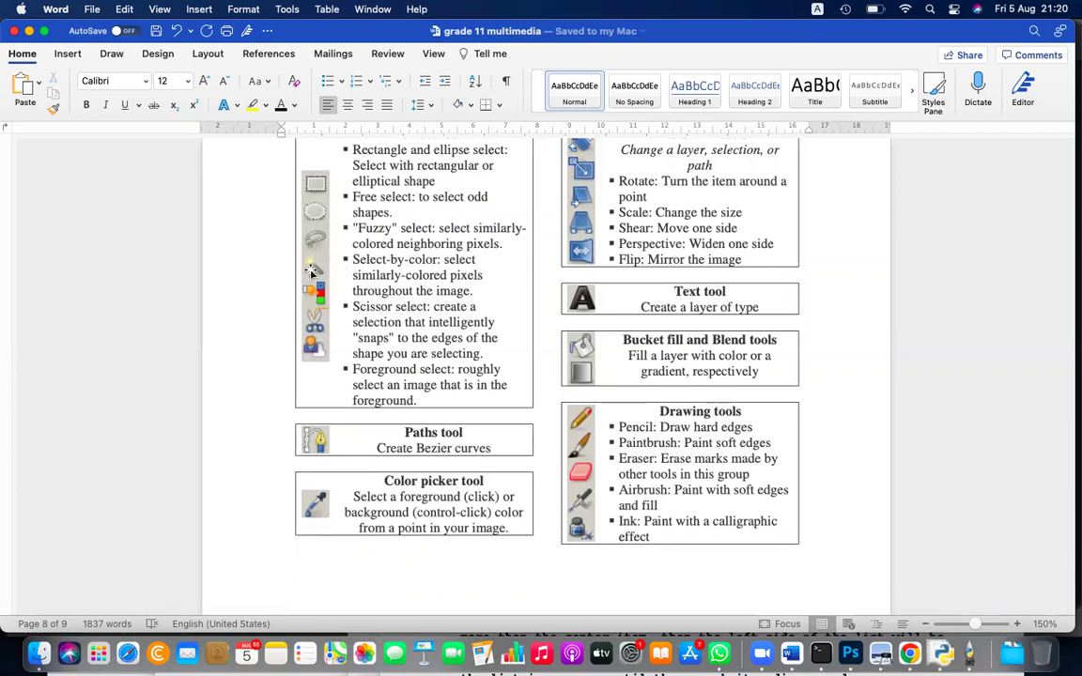
pyautogui.press('super+Tab')
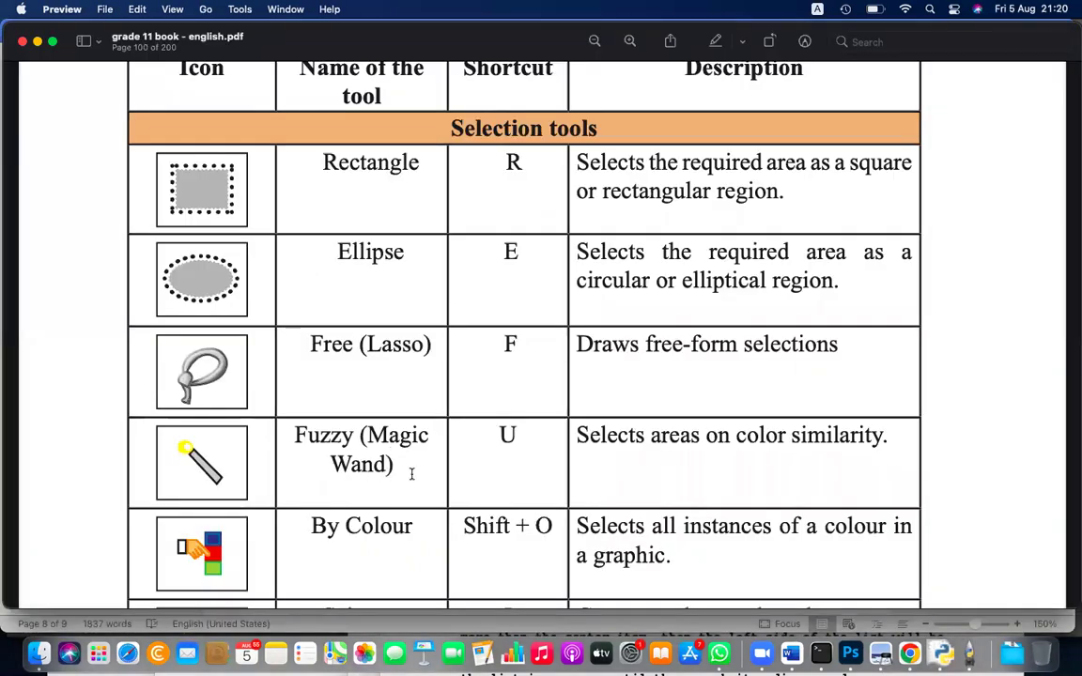
# Step: Scroll through the PDF's selection tools pages, briefly checking the Word document
pyautogui.scroll(-2, 411, 474)
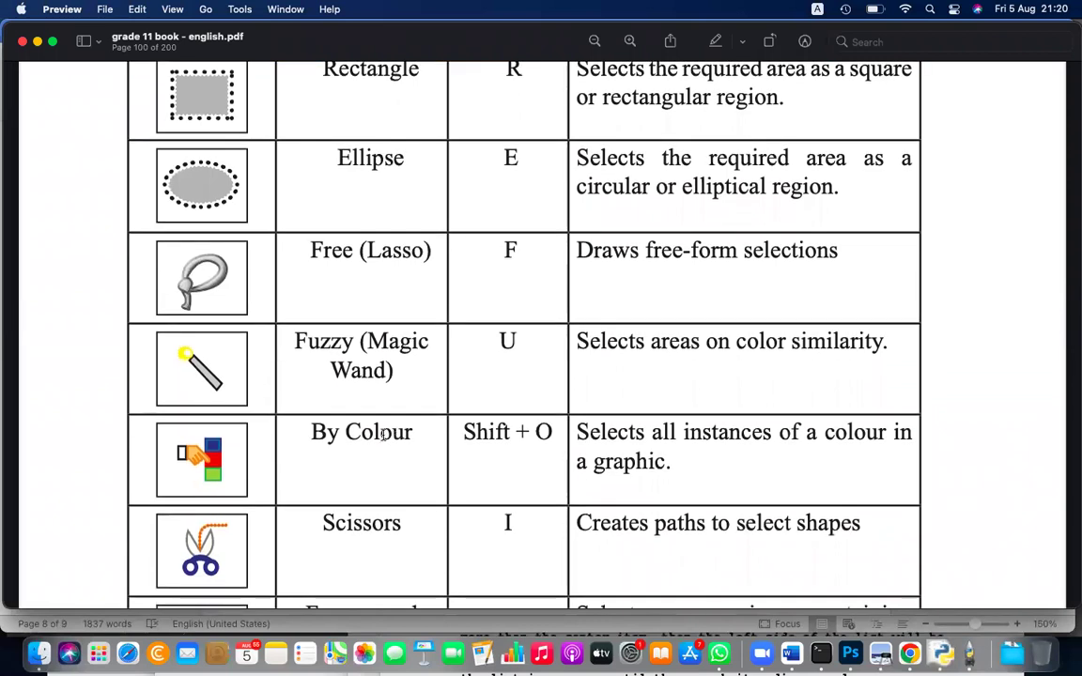
pyautogui.press('super+Tab')
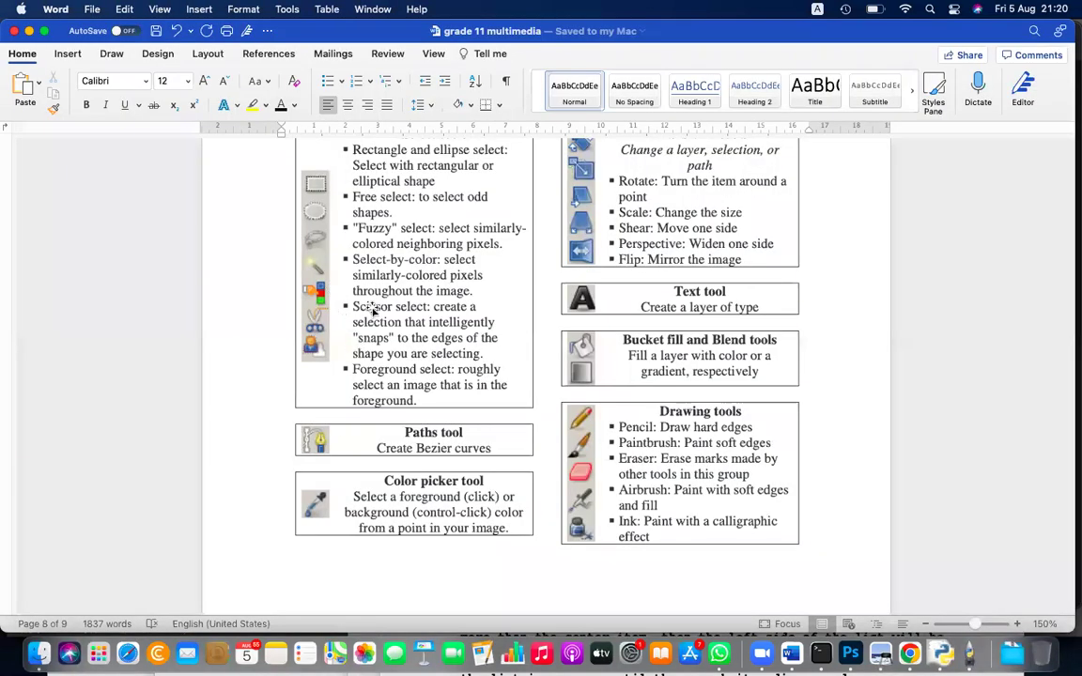
pyautogui.press('super+Tab')
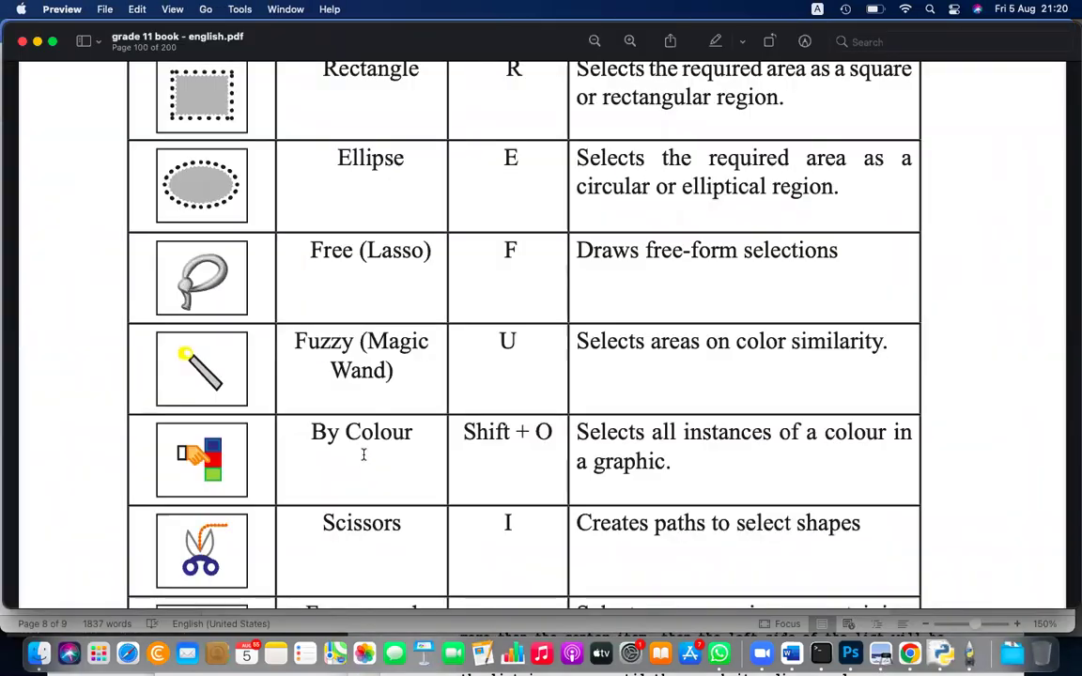
pyautogui.scroll(-2, 404, 442)
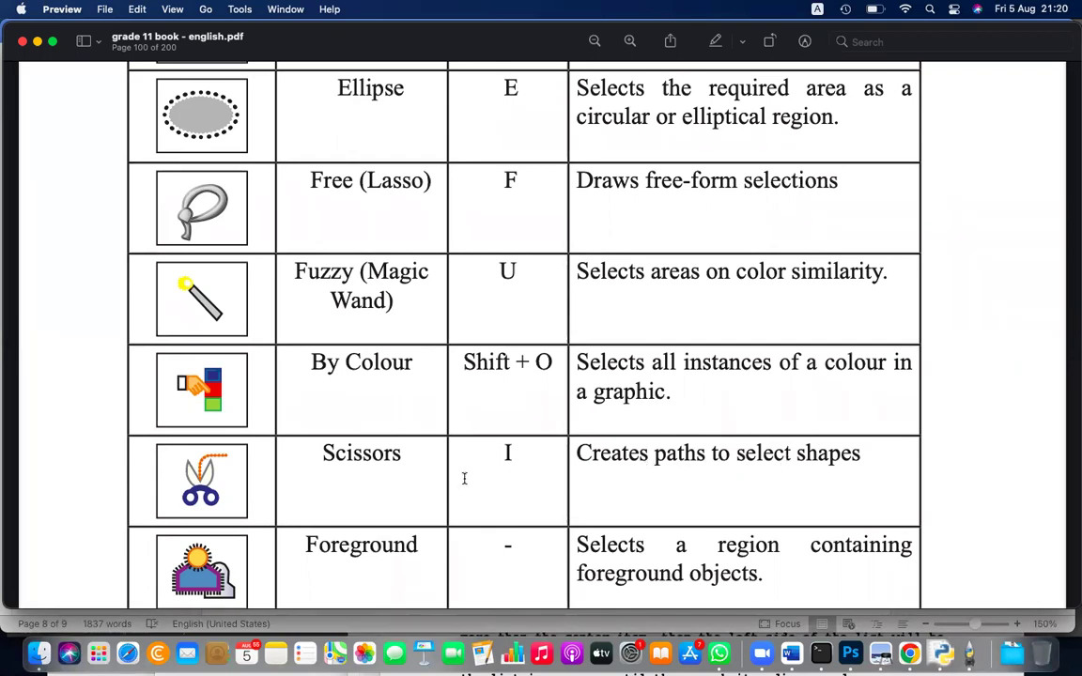
pyautogui.scroll(-2, 464, 477)
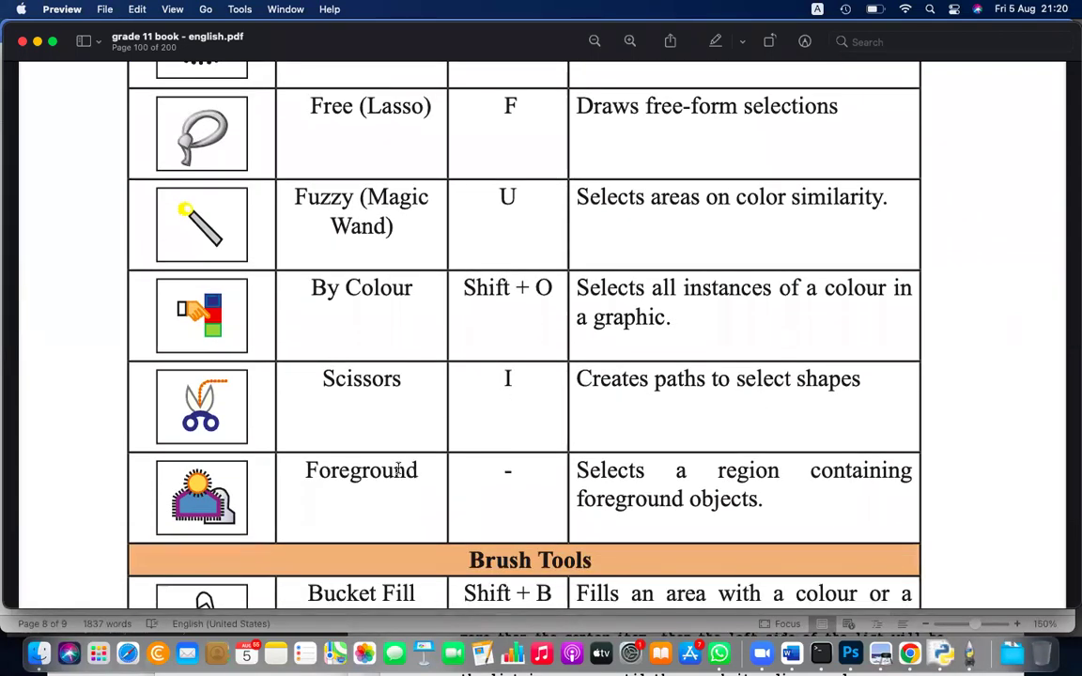
pyautogui.scroll(-1, 397, 468)
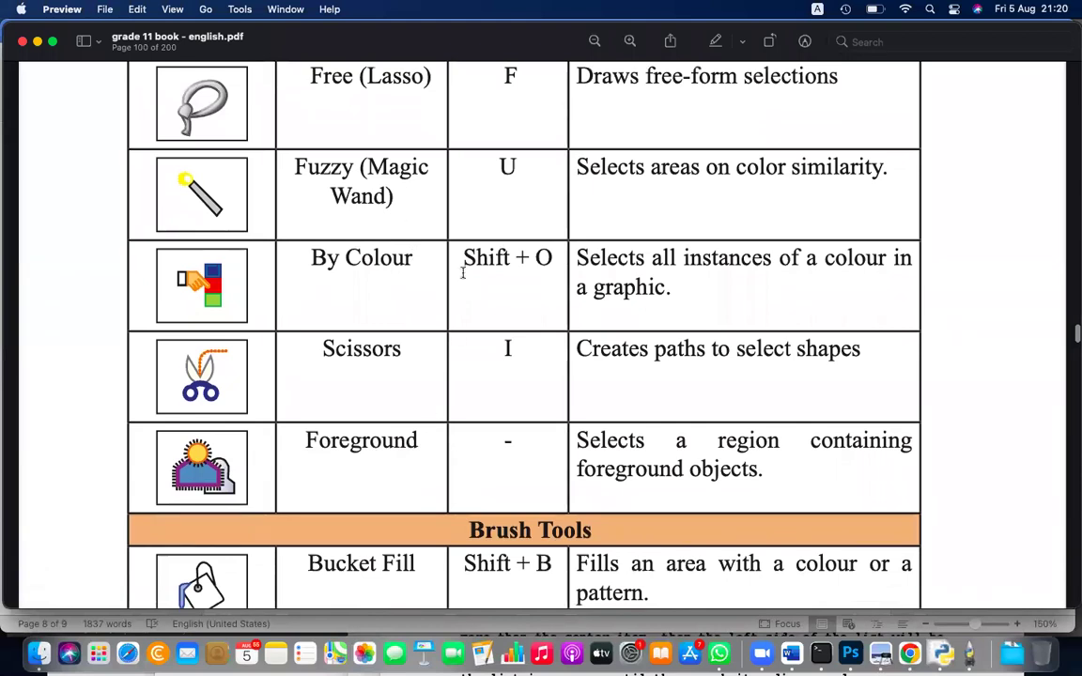
pyautogui.scroll(-2, 389, 352)
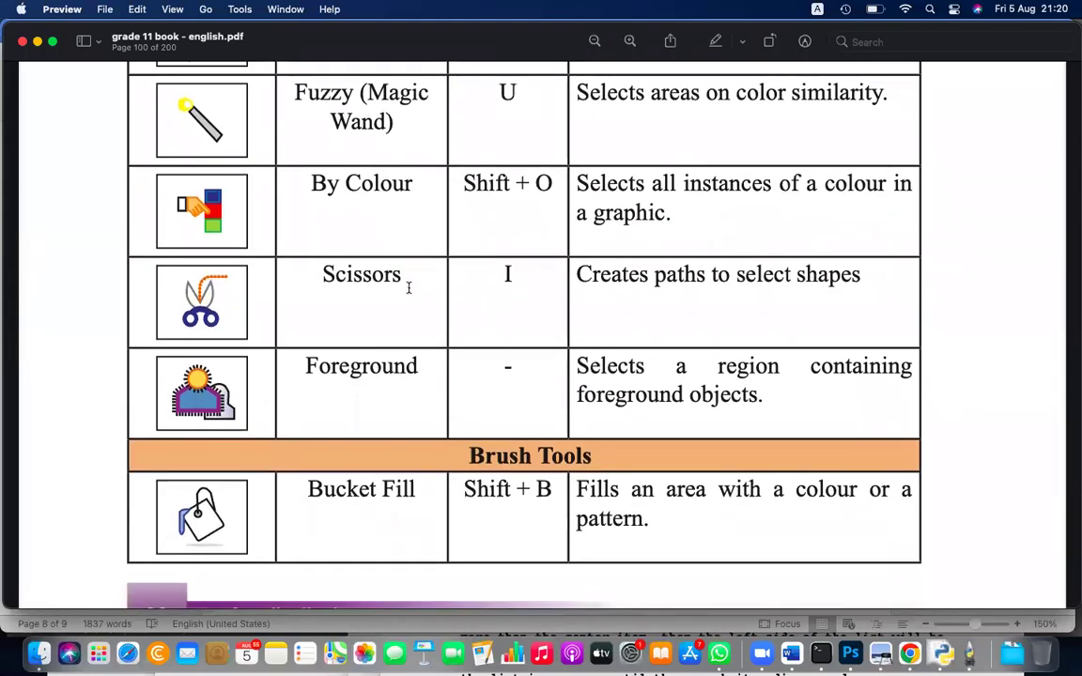
pyautogui.scroll(2, 408, 288)
pyautogui.scroll(3, 409, 289)
pyautogui.scroll(3, 409, 288)
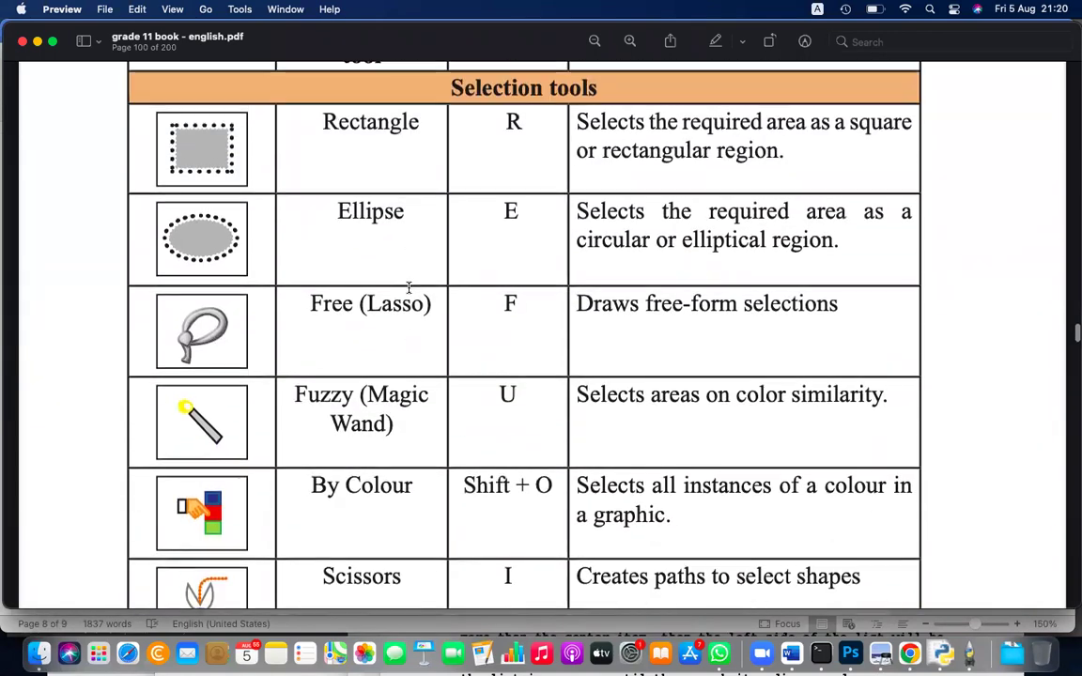
# Step: Glance at Word again, then scroll page 100 to the Scissors and Foreground rows
pyautogui.press('super+Tab')
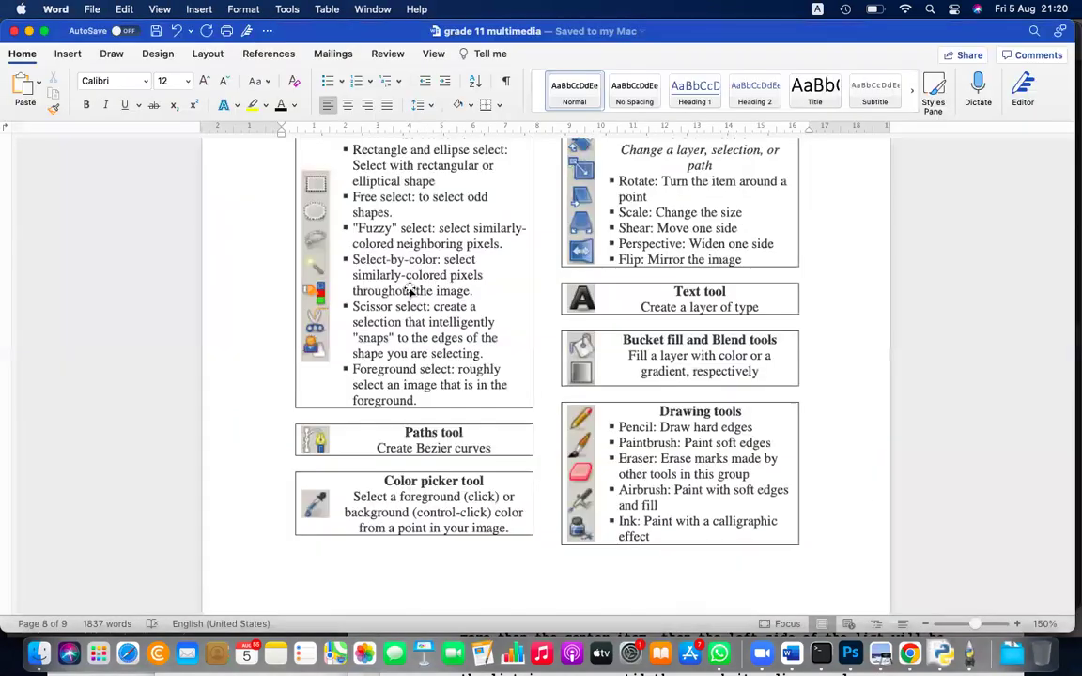
pyautogui.press('super+Tab')
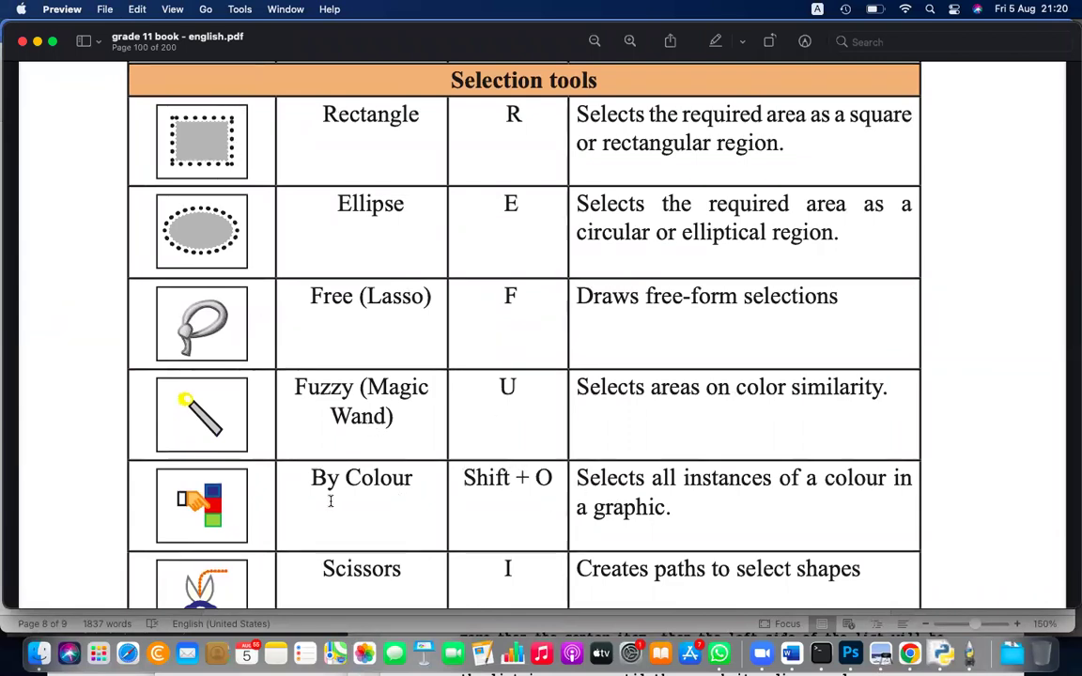
pyautogui.scroll(-2, 330, 502)
pyautogui.scroll(-2, 331, 502)
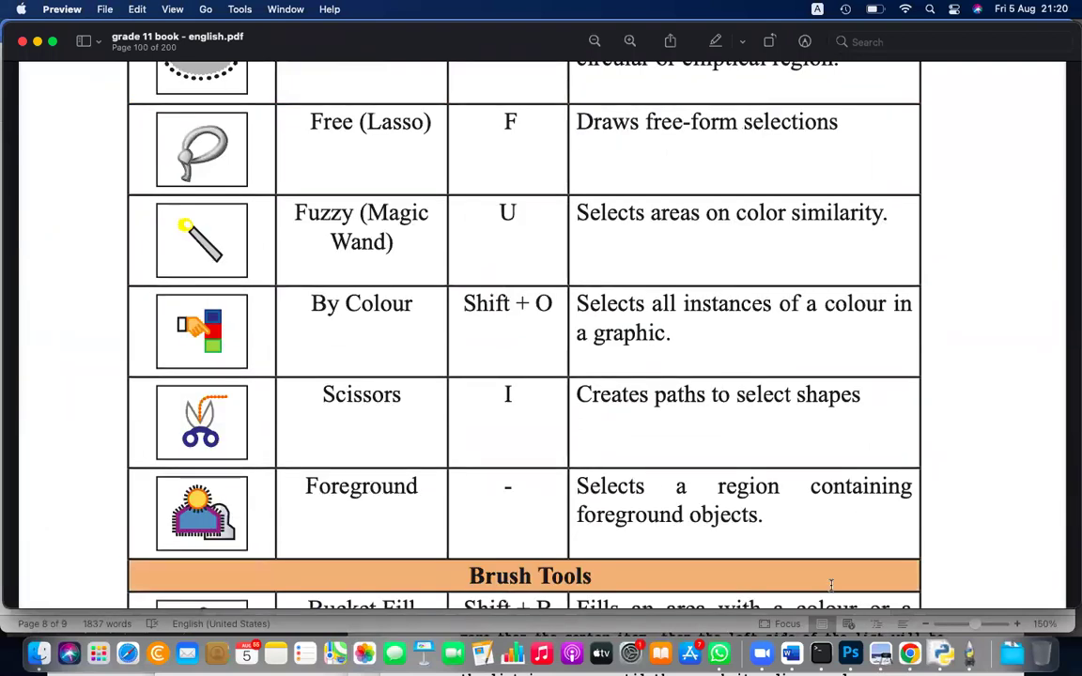
# Step: In Photoshop, draw a rectangular marquee of about 125.9 × 203.6 mm inside the portrait
pyautogui.click(851, 655)
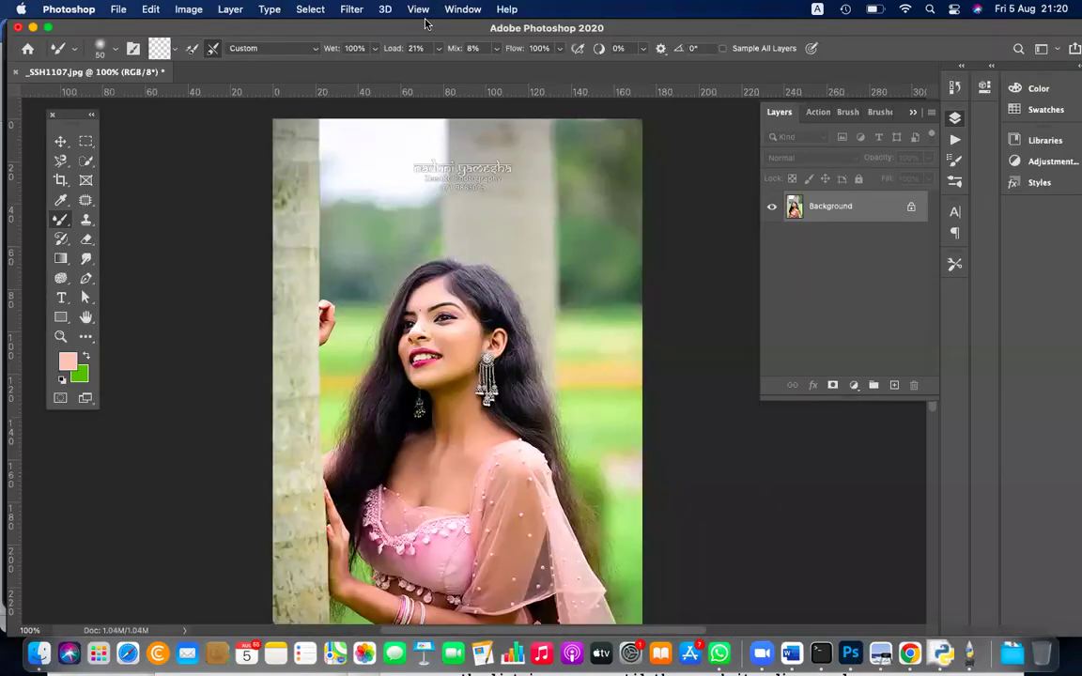
pyautogui.click(85, 142)
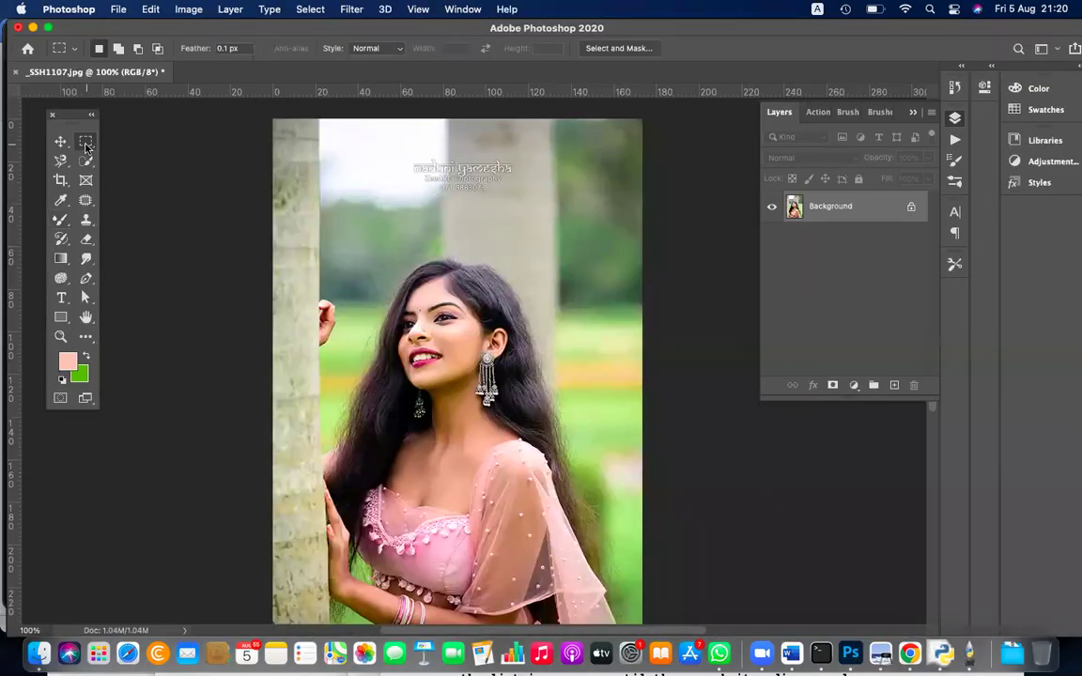
pyautogui.click(155, 154)
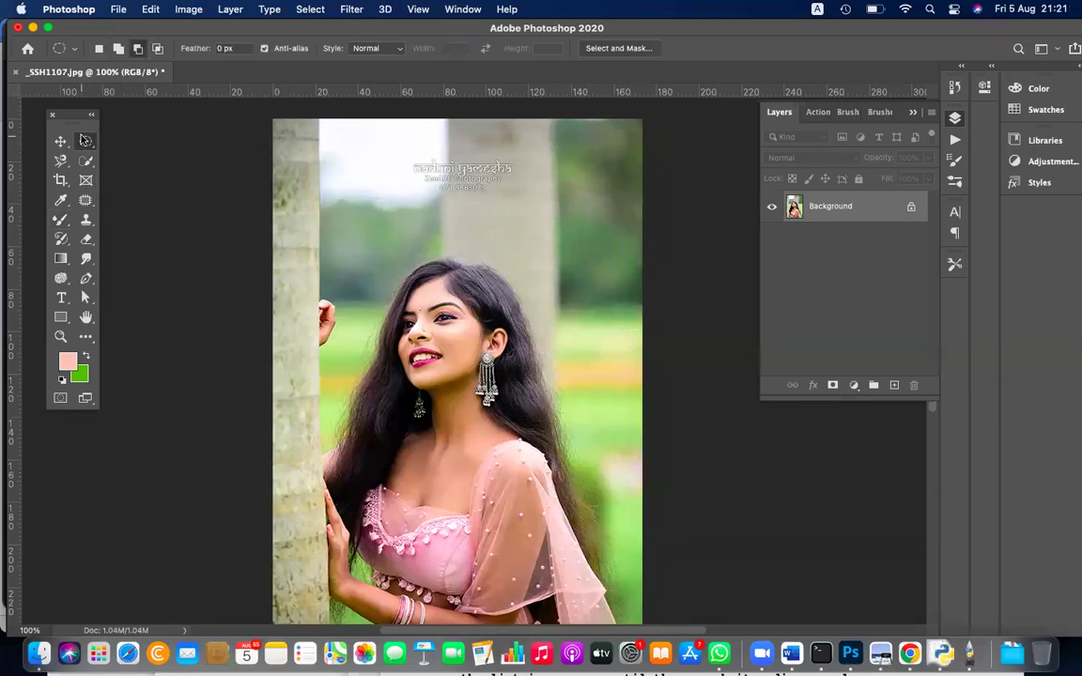
pyautogui.click(83, 139)
pyautogui.click(169, 140)
pyautogui.moveTo(313, 194); pyautogui.dragTo(619, 648)
pyautogui.moveTo(569, 390); pyautogui.dragTo(597, 391)
pyautogui.click(596, 391)
# Step: Test a green background-colour fill on the selection, then undo it
pyautogui.scroll(5, 597, 391)
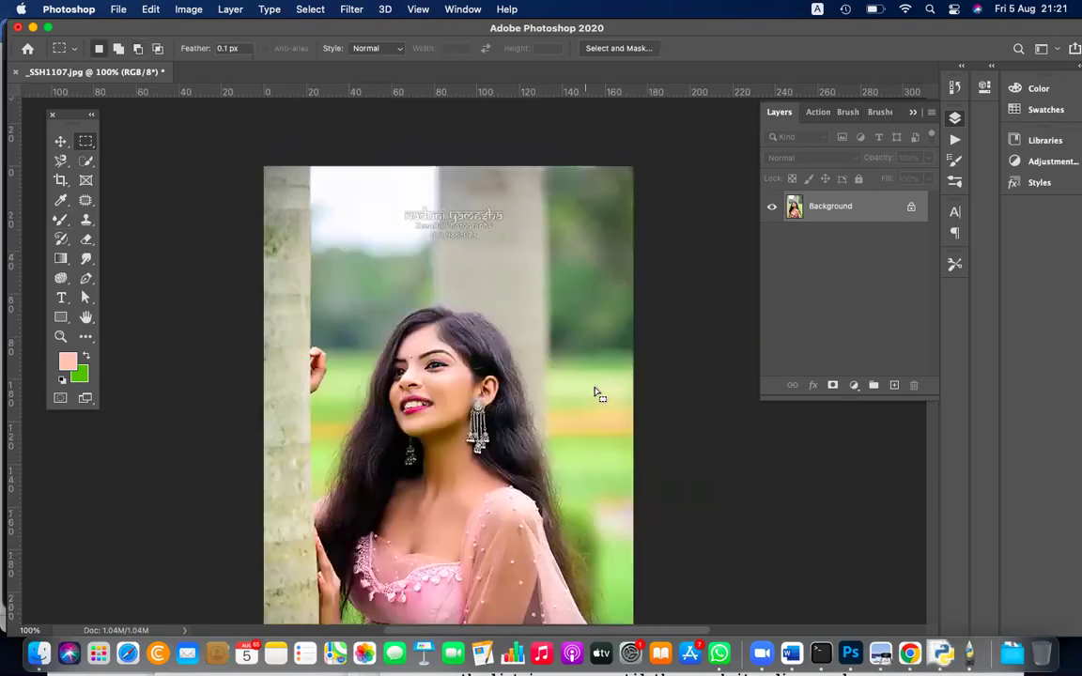
pyautogui.scroll(-5, 594, 388)
pyautogui.scroll(-4, 592, 386)
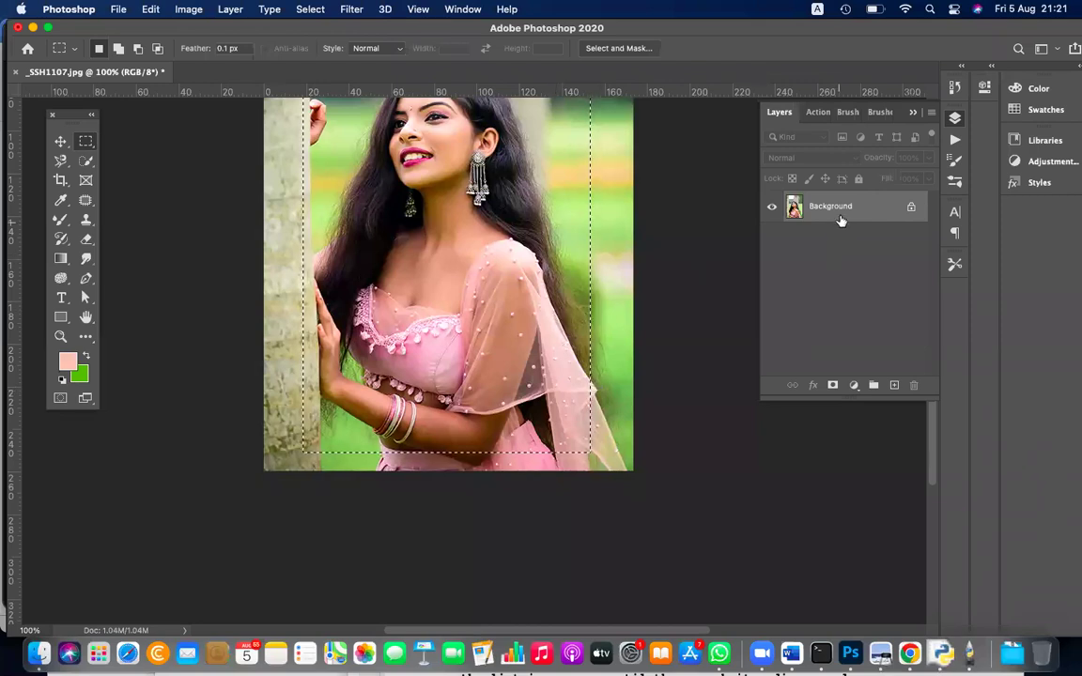
pyautogui.press('super+BackSpace')
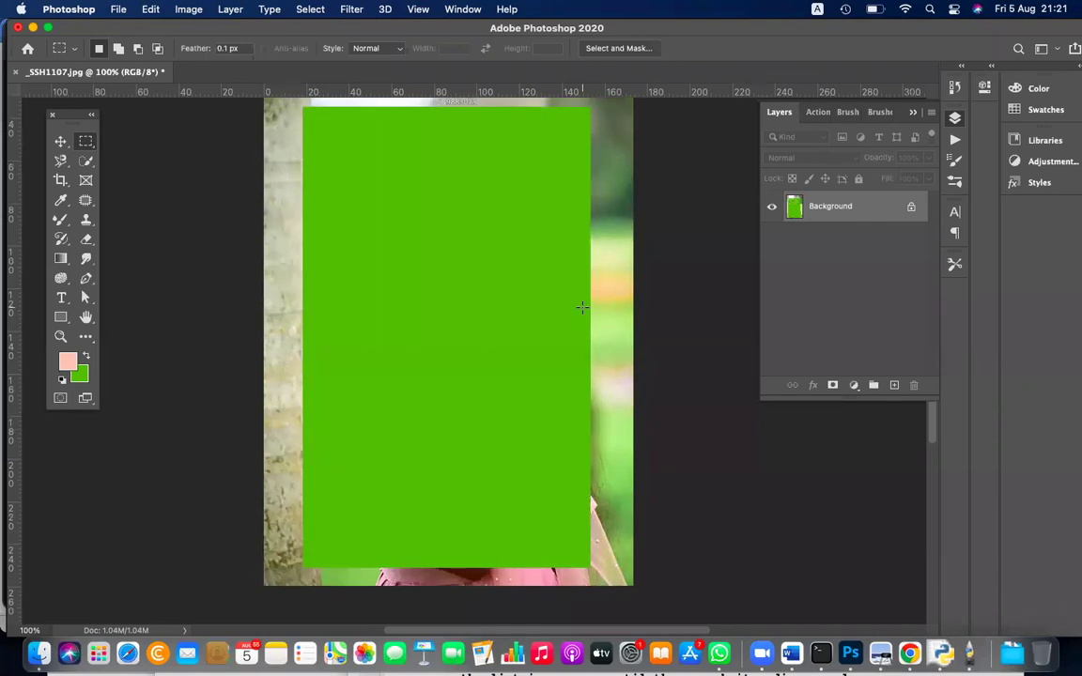
pyautogui.press('super+z')
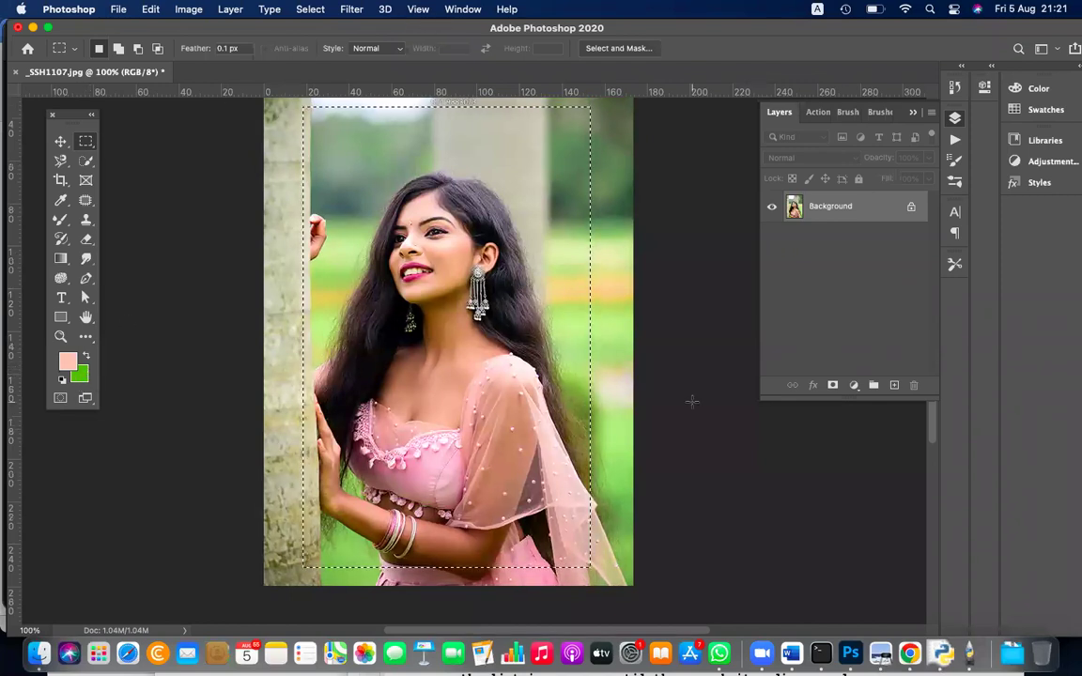
# Step: Check the textbook PDF, then test a white fill on the selection and undo it
pyautogui.click(881, 654)
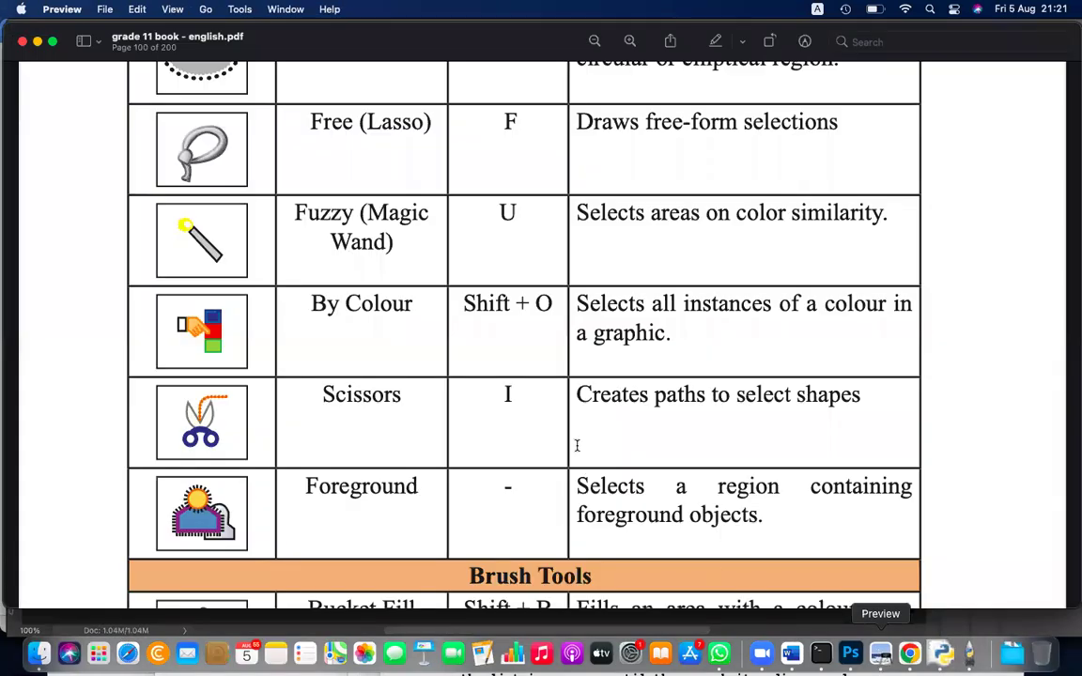
pyautogui.scroll(10, 481, 401)
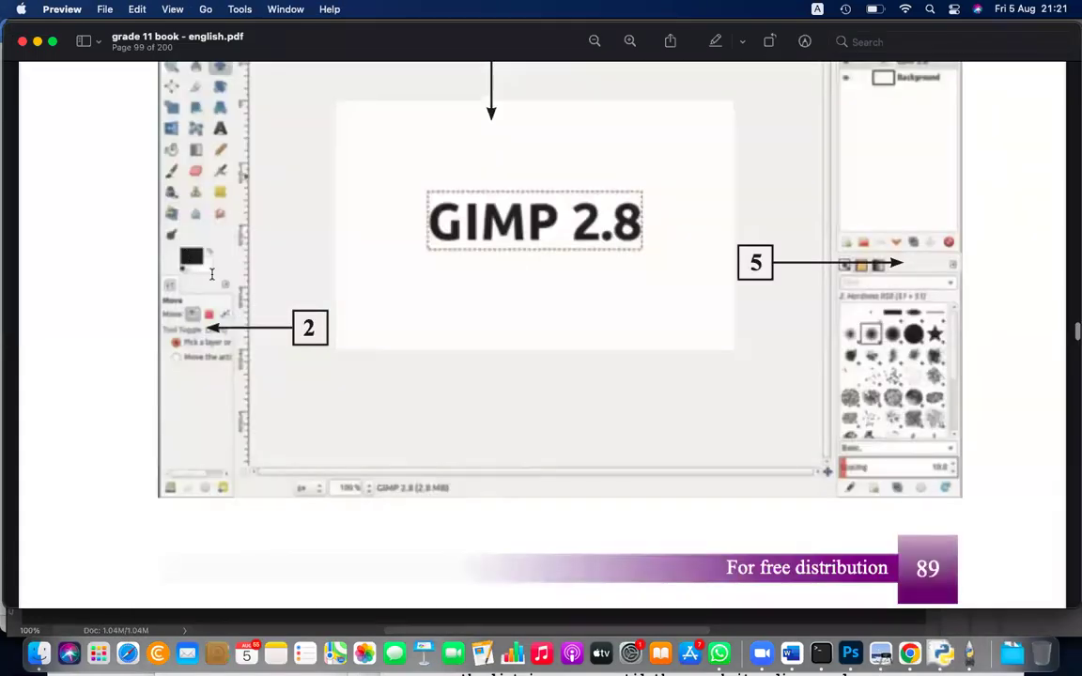
pyautogui.press('super+Tab')
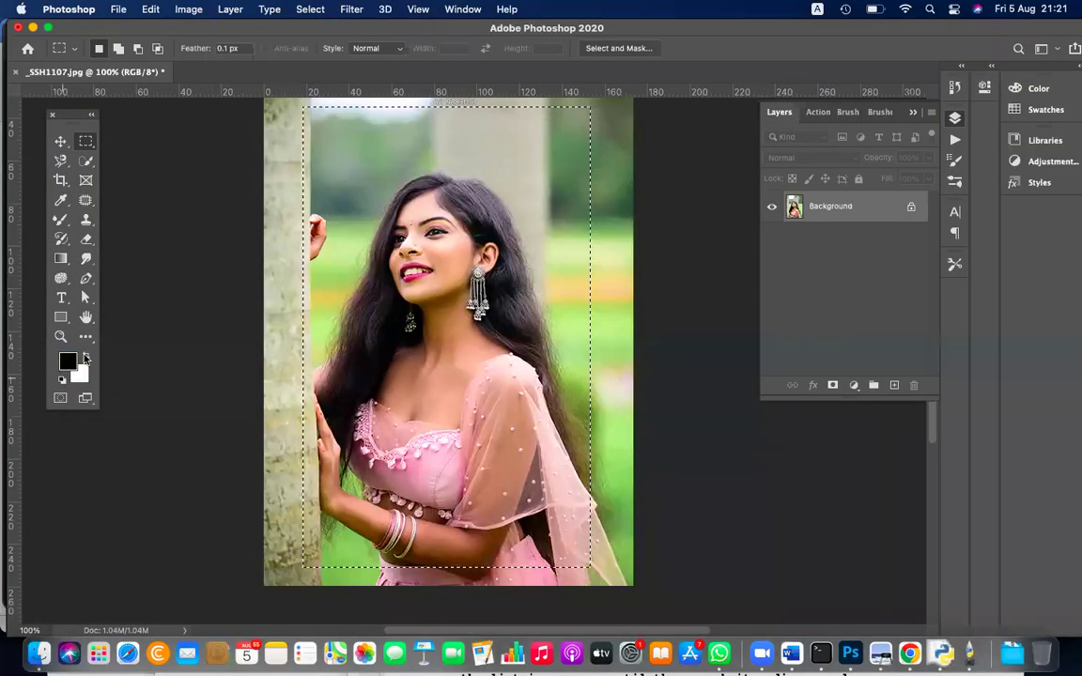
pyautogui.press('super+BackSpace')
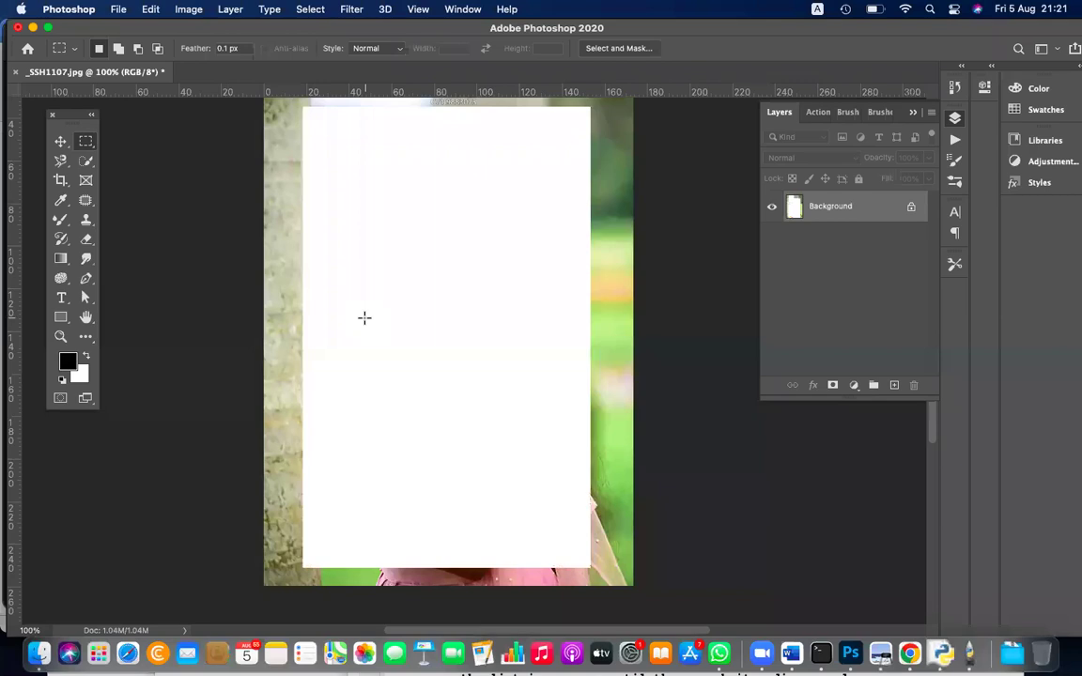
pyautogui.press('super+z')
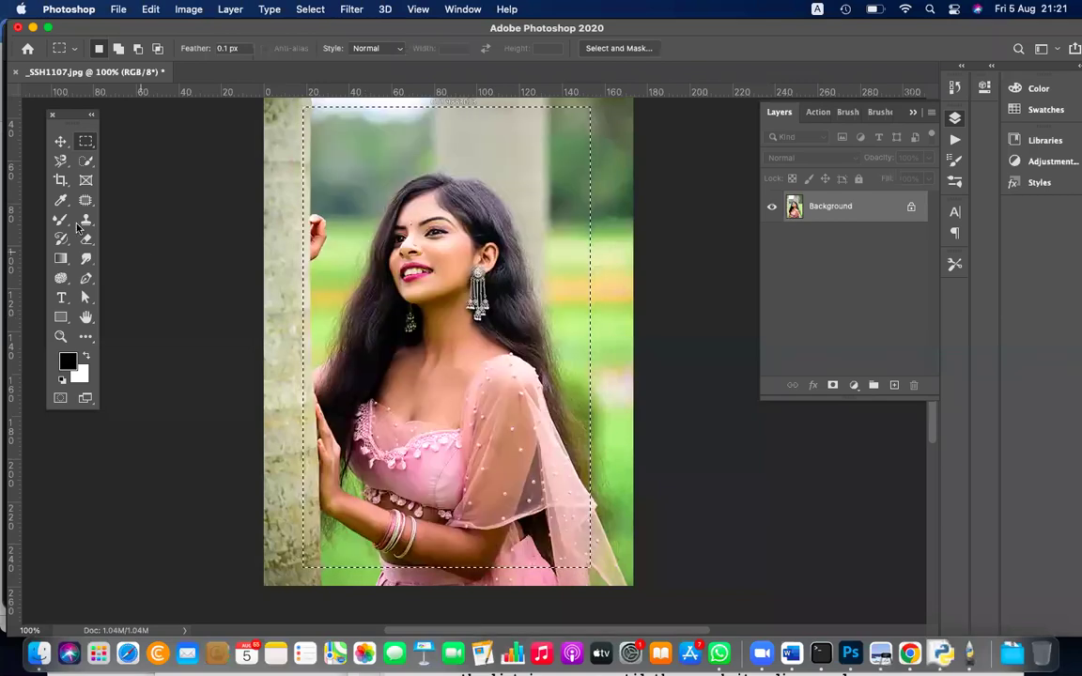
# Step: Set the standard Brush to 100% opacity, undo another trial fill, and copy the selection to Layer 1
pyautogui.press('b')
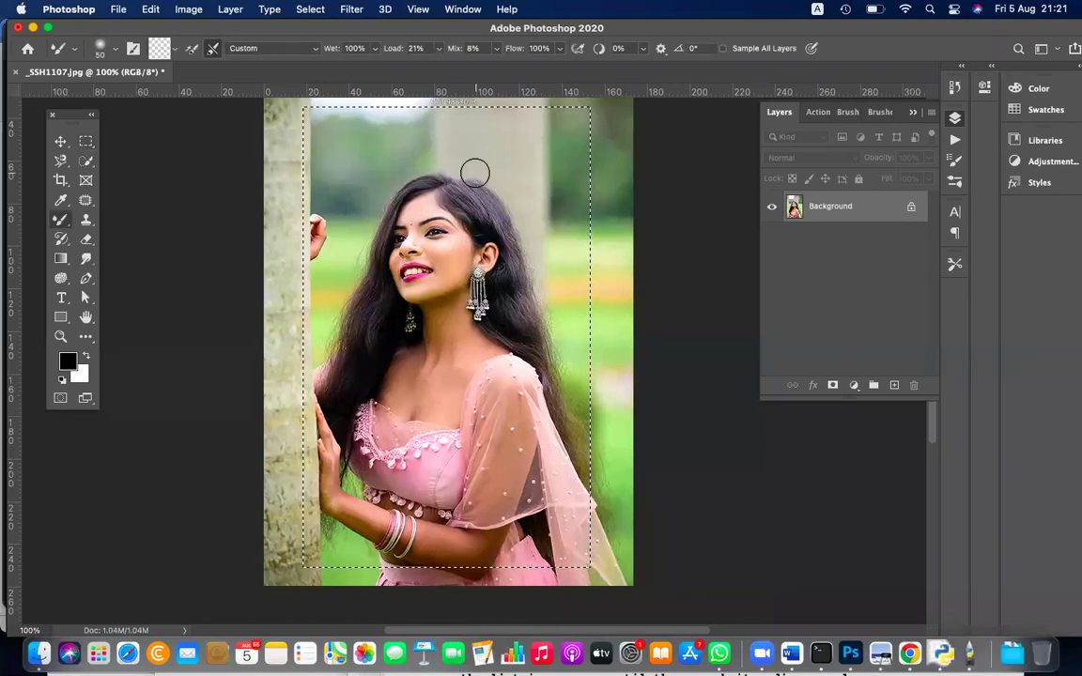
pyautogui.rightClick(61, 219)
pyautogui.click(123, 219)
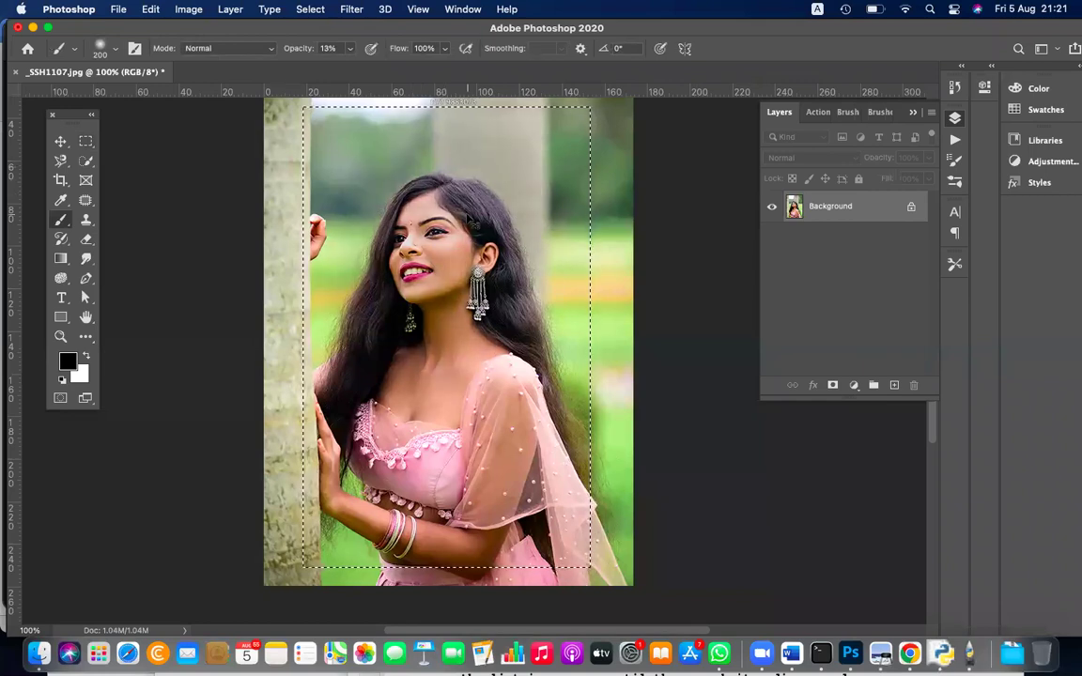
pyautogui.doubleClick(329, 49)
pyautogui.moveTo(350, 69); pyautogui.dragTo(409, 66)
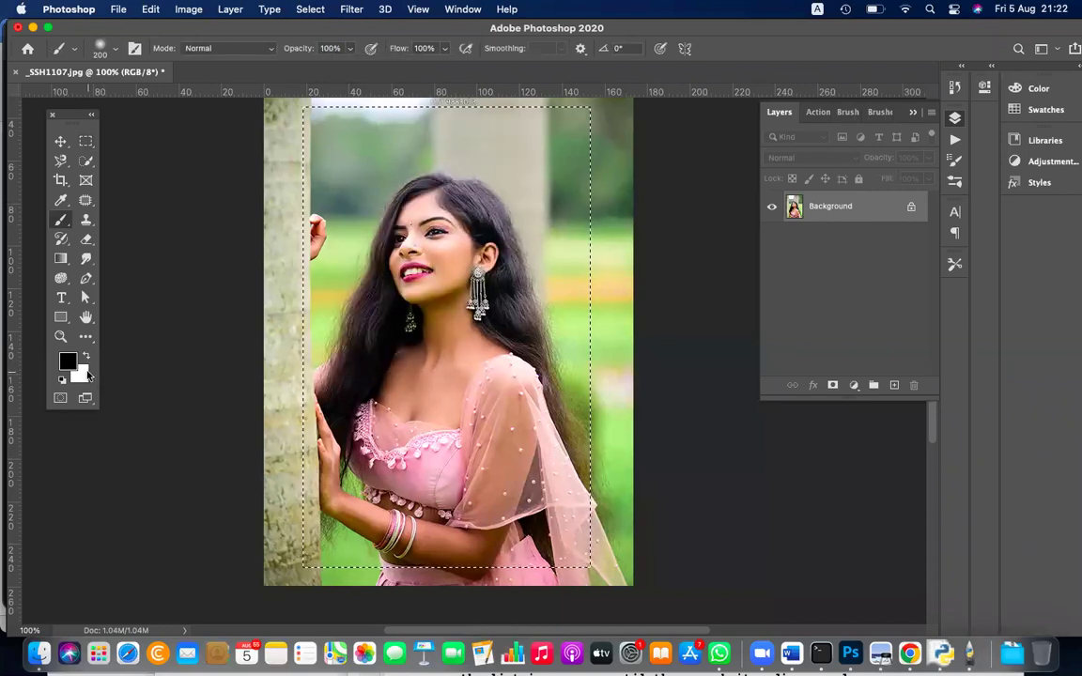
pyautogui.press('super+BackSpace')
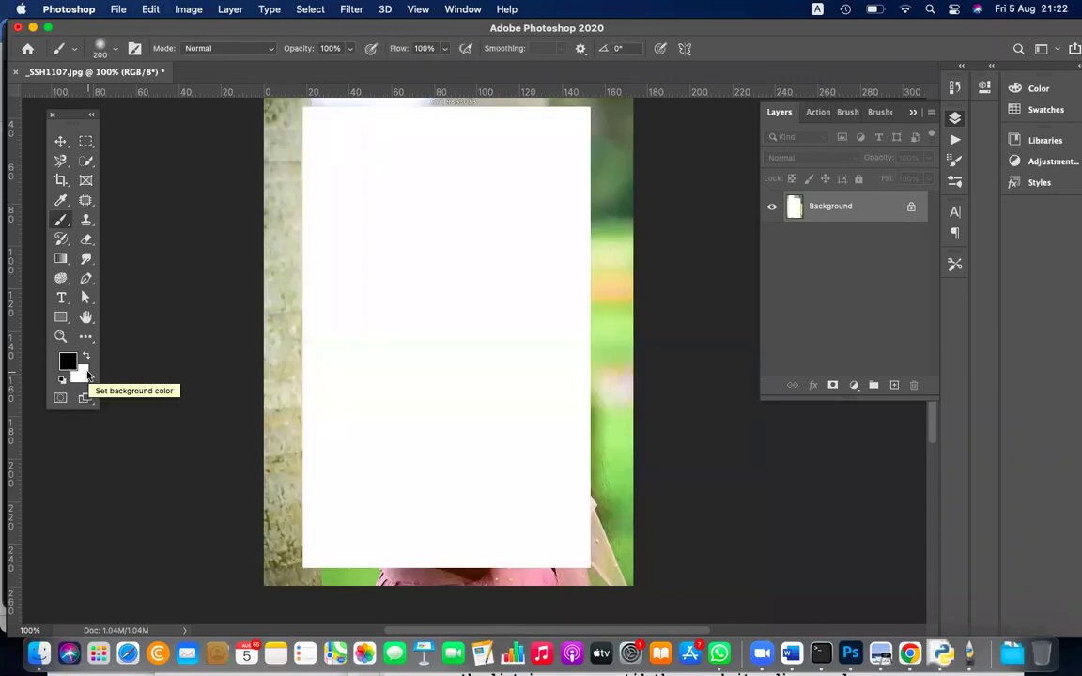
pyautogui.press('super+z')
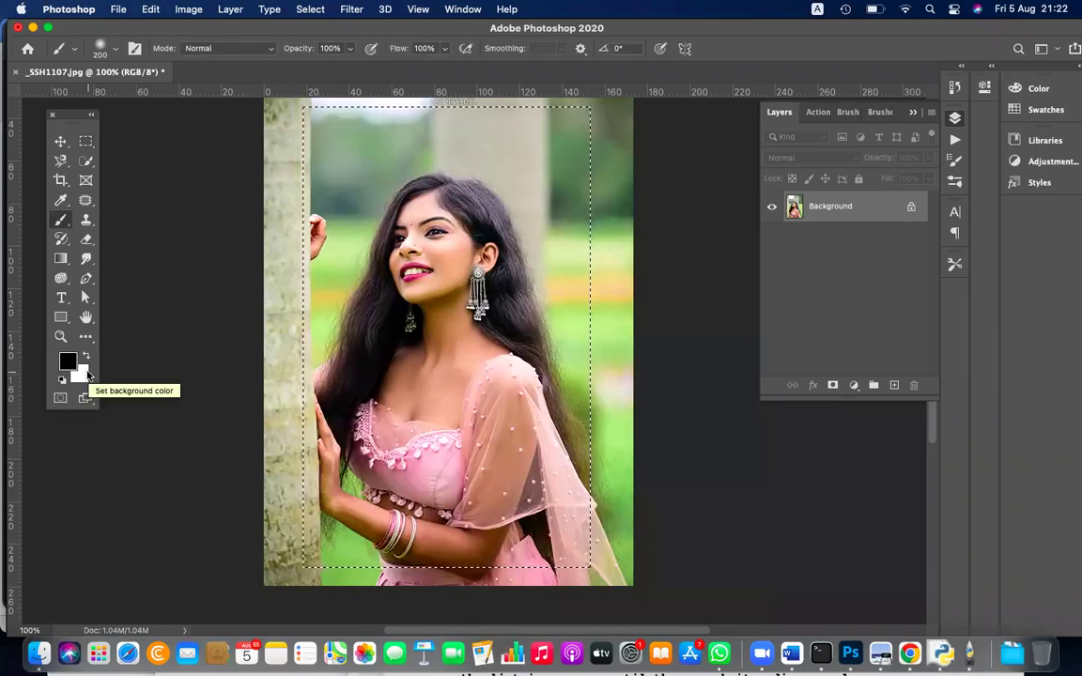
pyautogui.press('super+c')
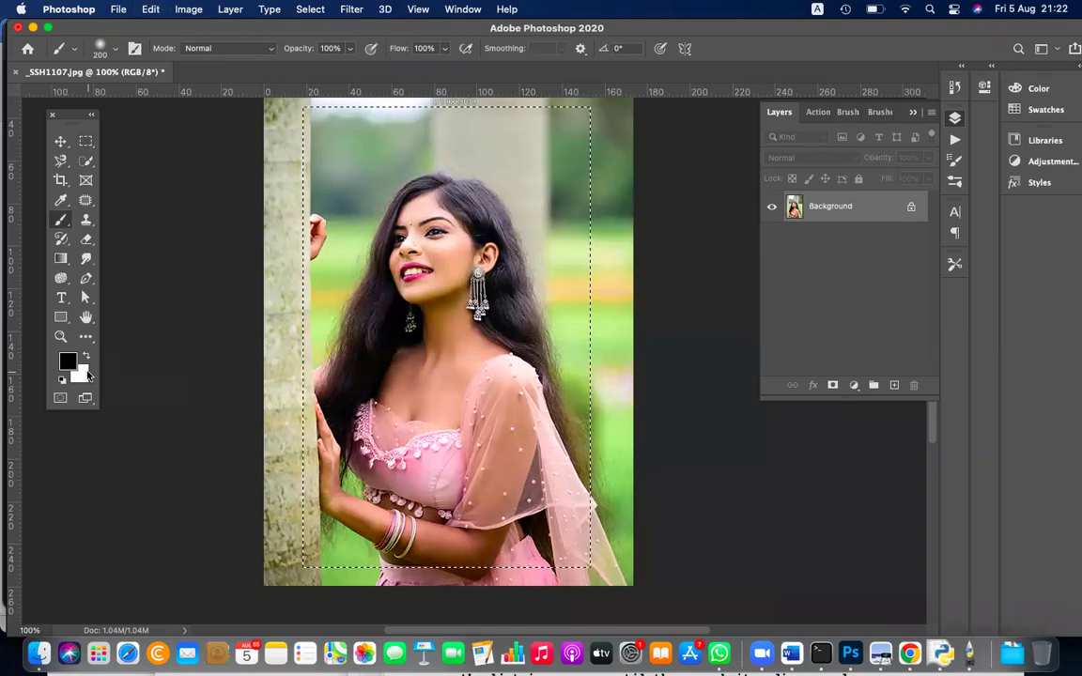
pyautogui.press('super+v')
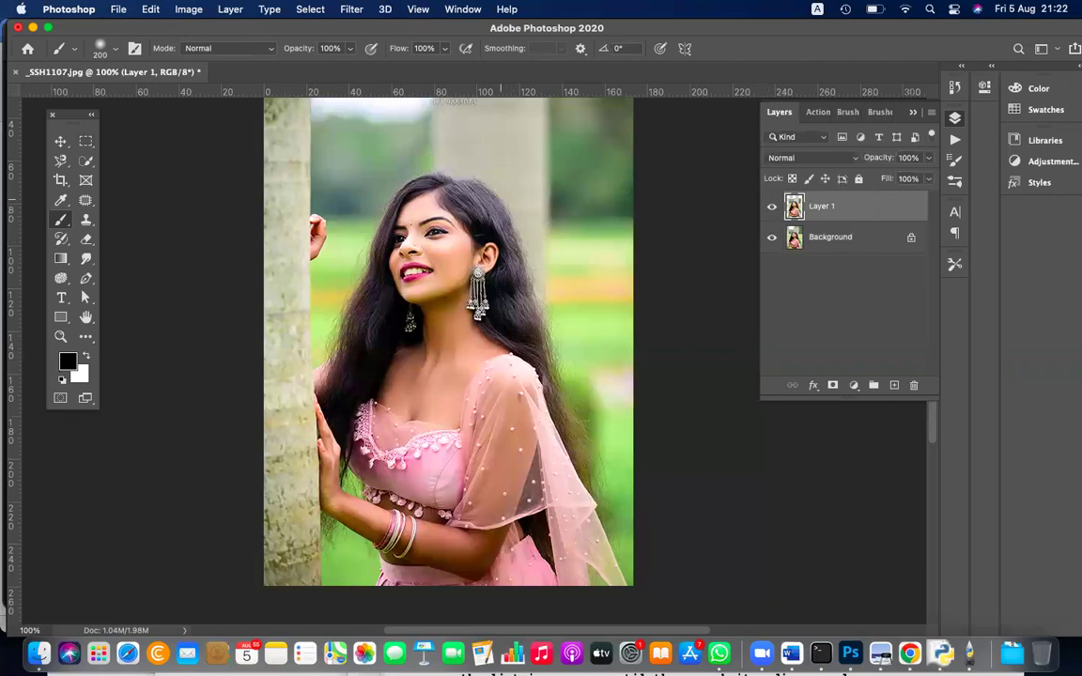
# Step: Add a Drop Shadow to Layer 1 through Blending Options, then toggle the layer to compare
pyautogui.rightClick(837, 205)
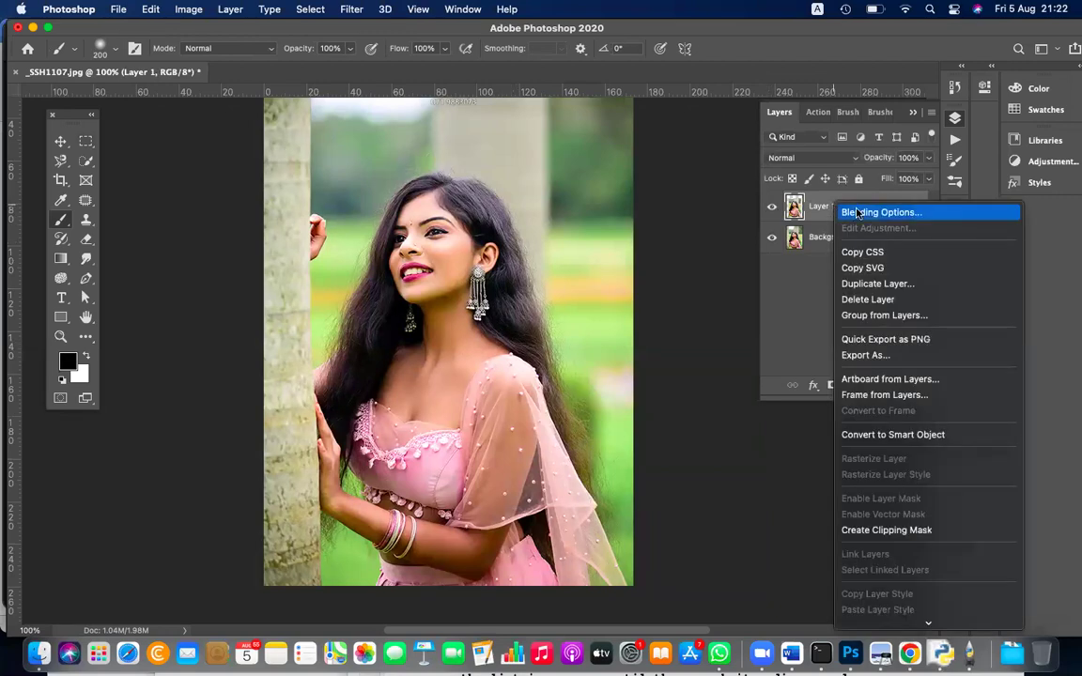
pyautogui.click(857, 212)
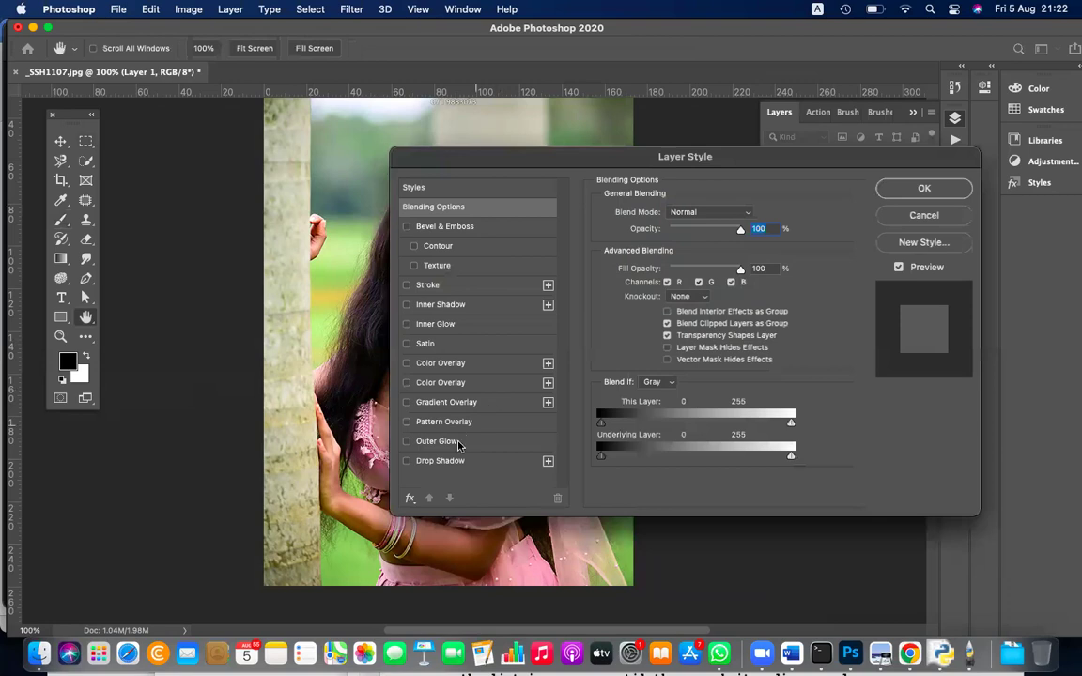
pyautogui.click(449, 460)
pyautogui.moveTo(571, 158); pyautogui.dragTo(1047, 39)
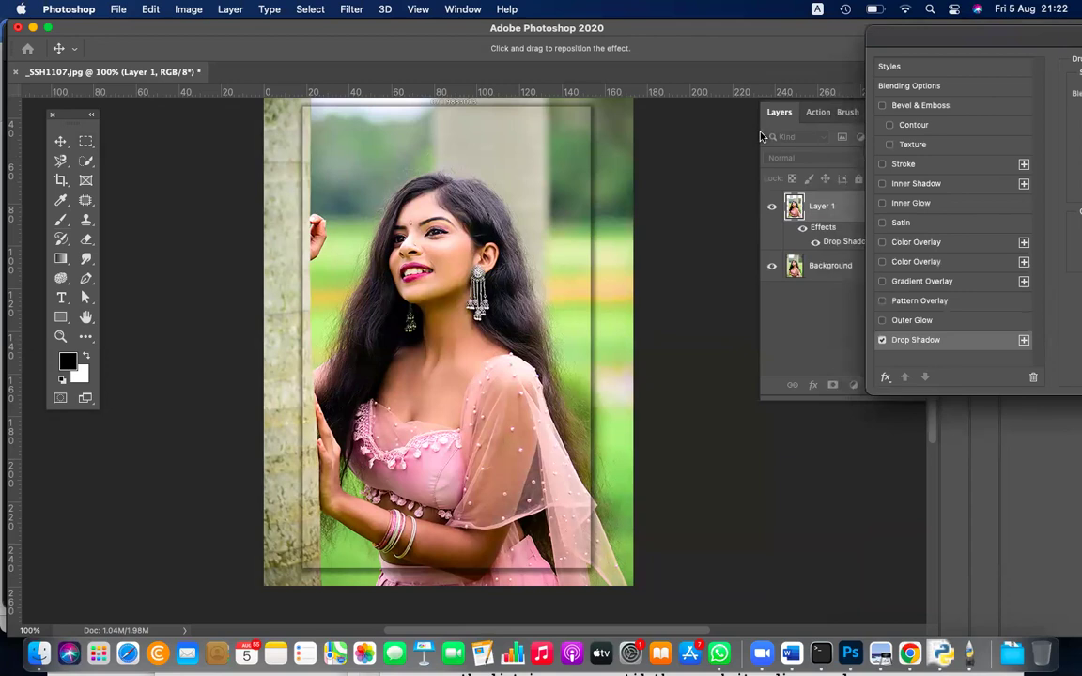
pyautogui.press('Return')
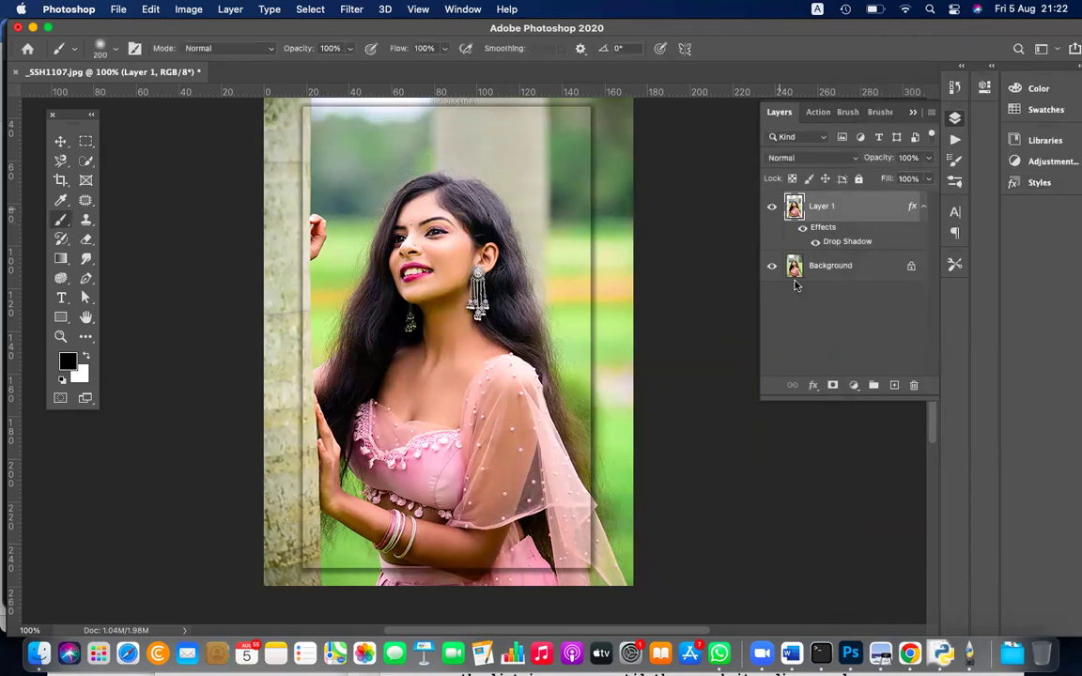
pyautogui.click(772, 207)
pyautogui.click(772, 206)
pyautogui.scroll(2, 448, 357)
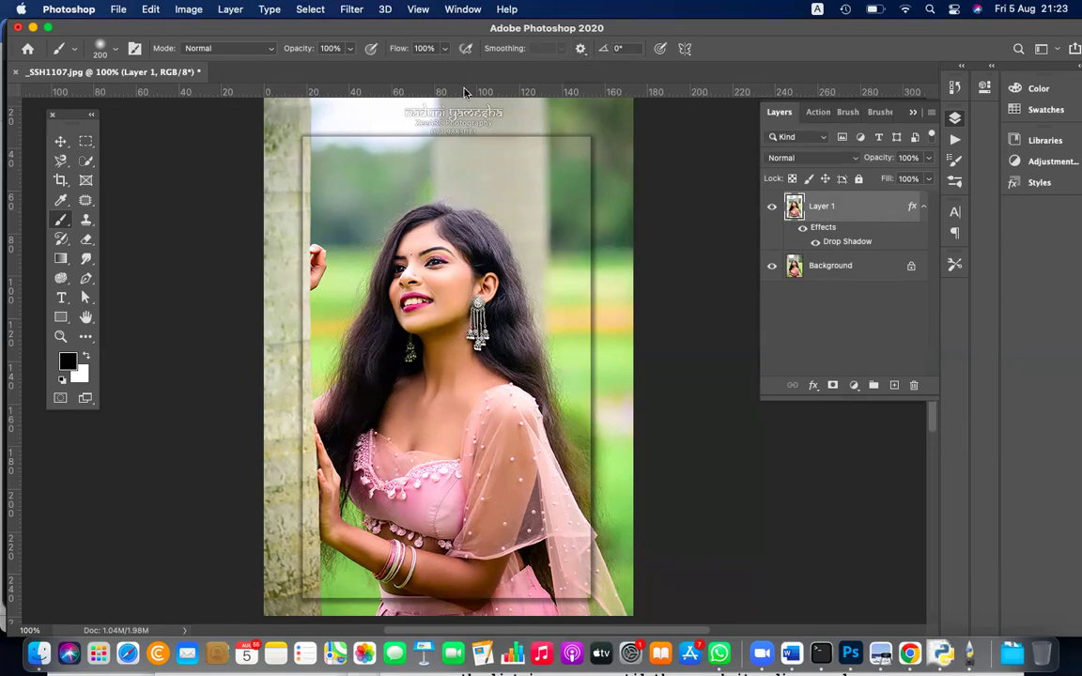
# Step: Delete the drop-shadowed Layer 1 so only the Background photo remains
pyautogui.press('XF86AudioRaiseVolume')
pyautogui.moveTo(789, 209); pyautogui.dragTo(911, 385)
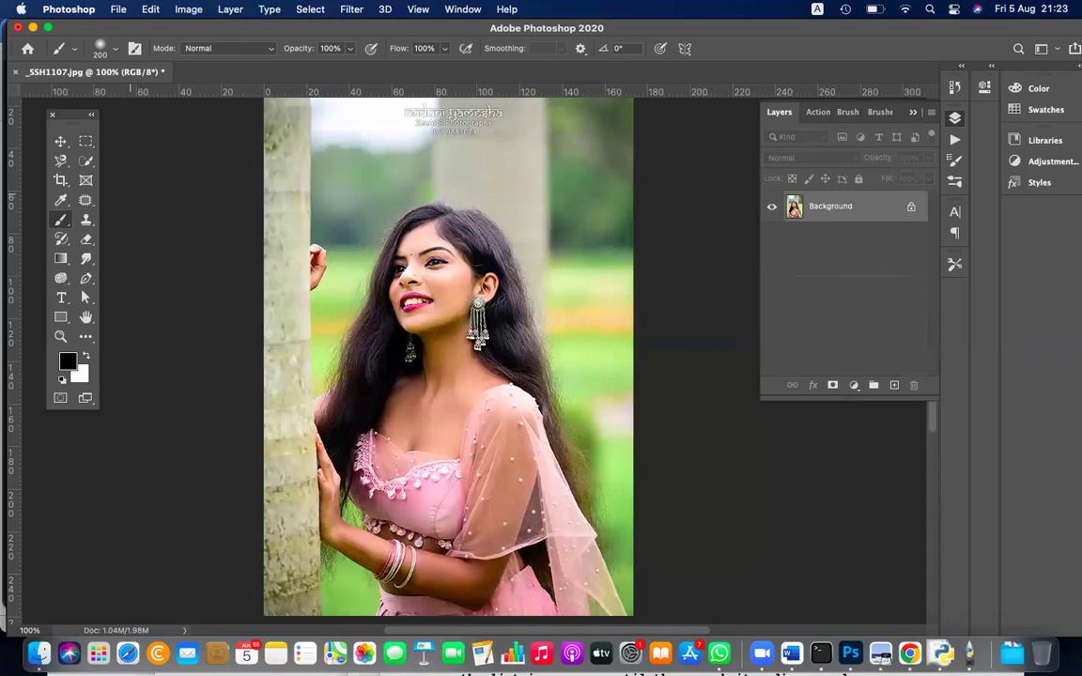
pyautogui.click(86, 141)
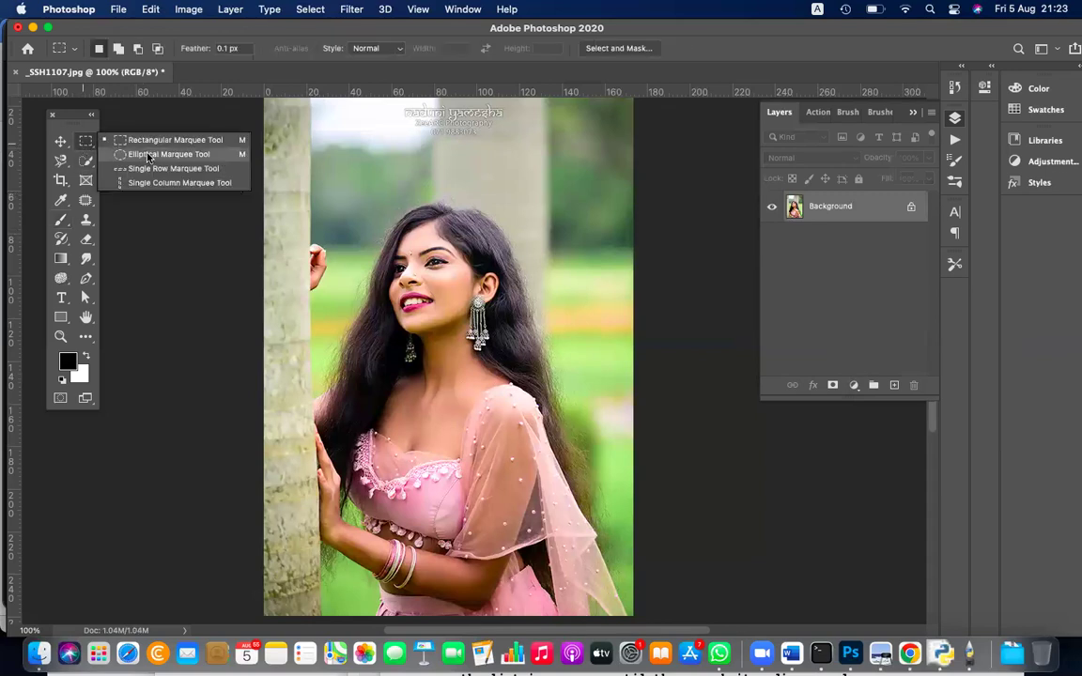
# Step: Draw an elliptical selection around the woman and copy it to a new Layer 1
pyautogui.click(148, 157)
pyautogui.moveTo(293, 129); pyautogui.dragTo(402, 289)
pyautogui.moveTo(601, 513); pyautogui.dragTo(596, 610)
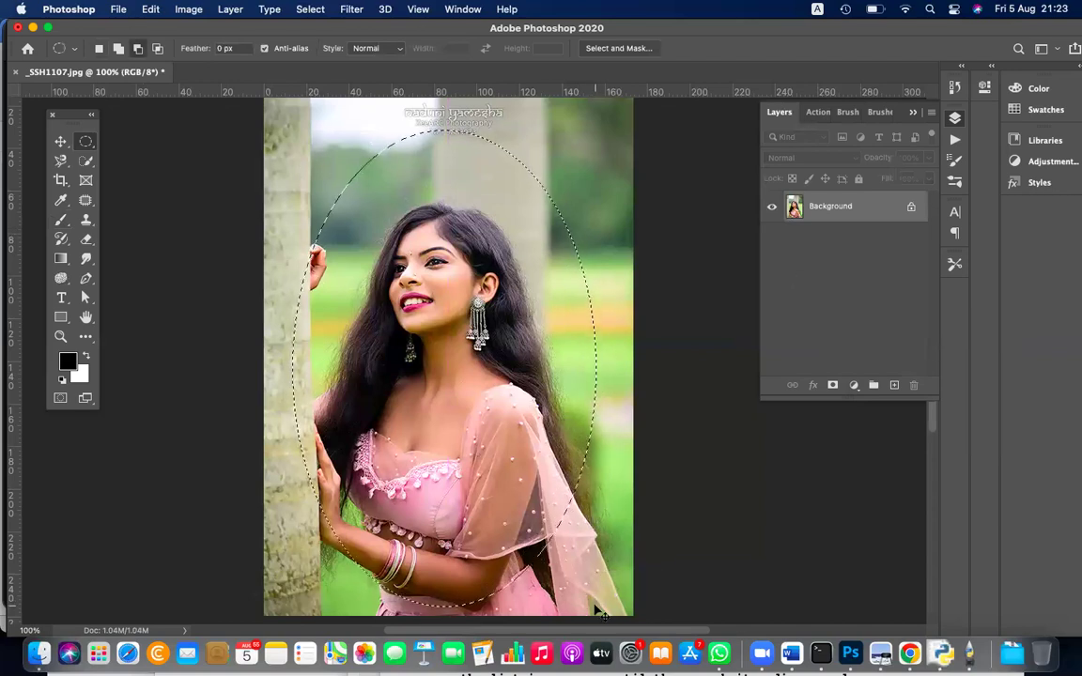
pyautogui.press('super+j')
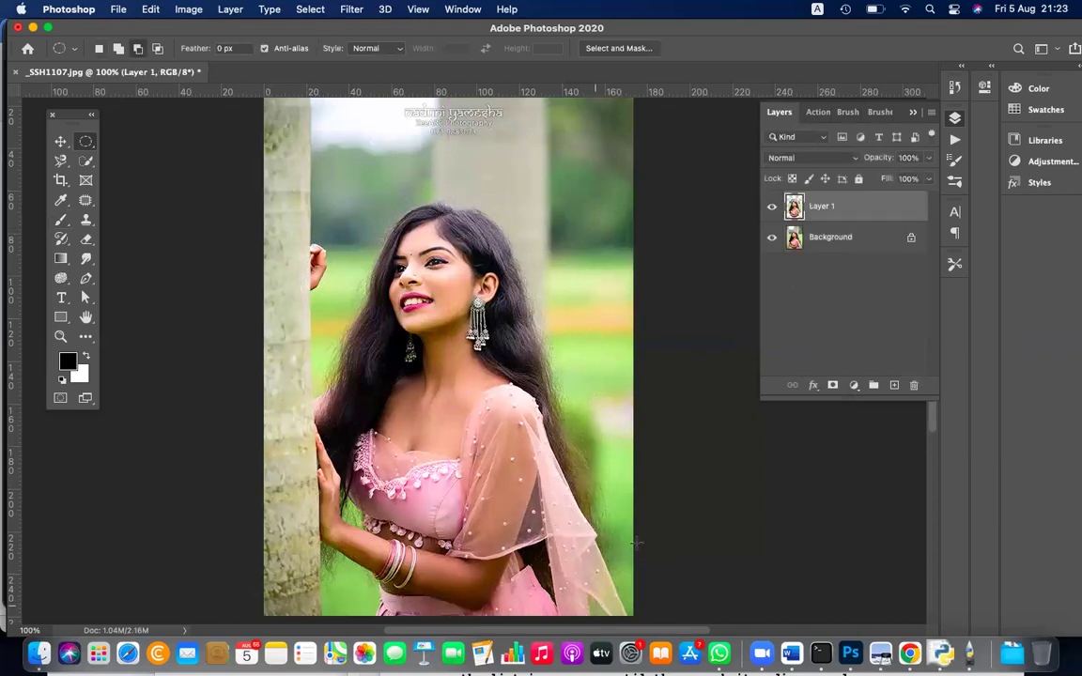
# Step: Give Layer 1 a drop shadow with 43% opacity, 42% spread and 11 px size
pyautogui.rightClick(842, 207)
pyautogui.click(858, 210)
pyautogui.click(541, 444)
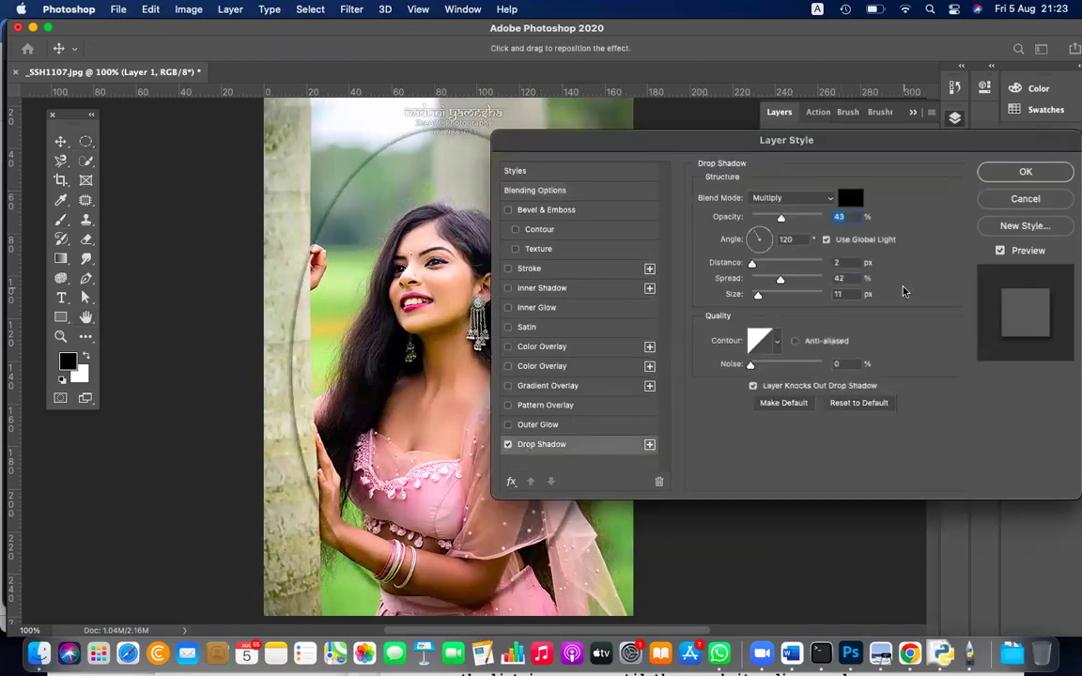
pyautogui.click(1024, 172)
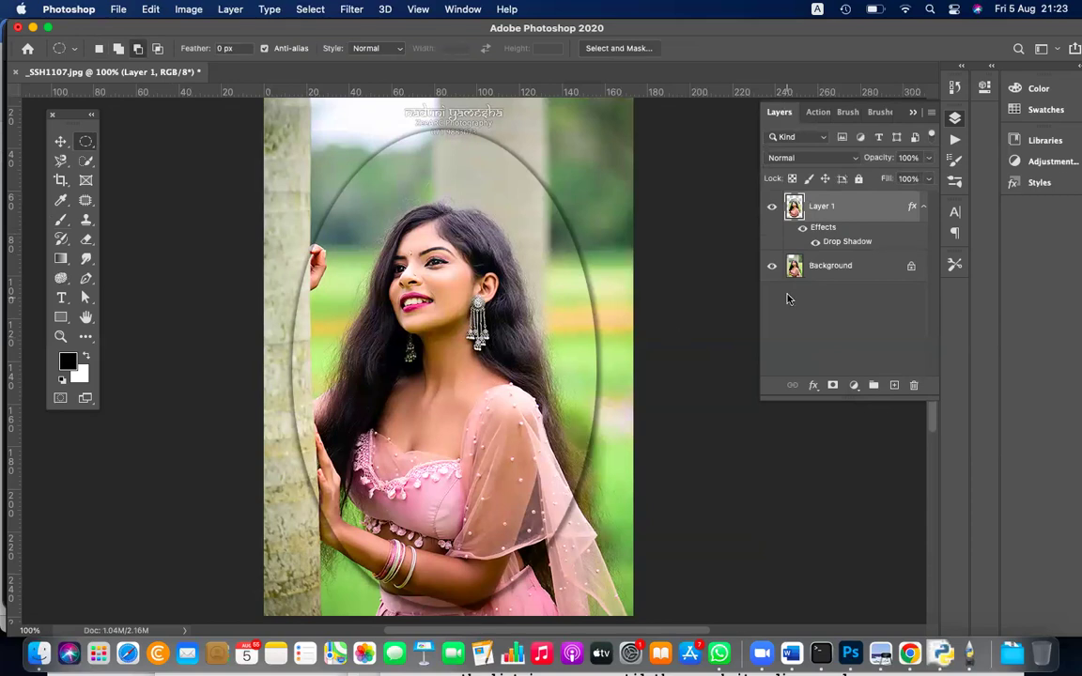
pyautogui.click(813, 266)
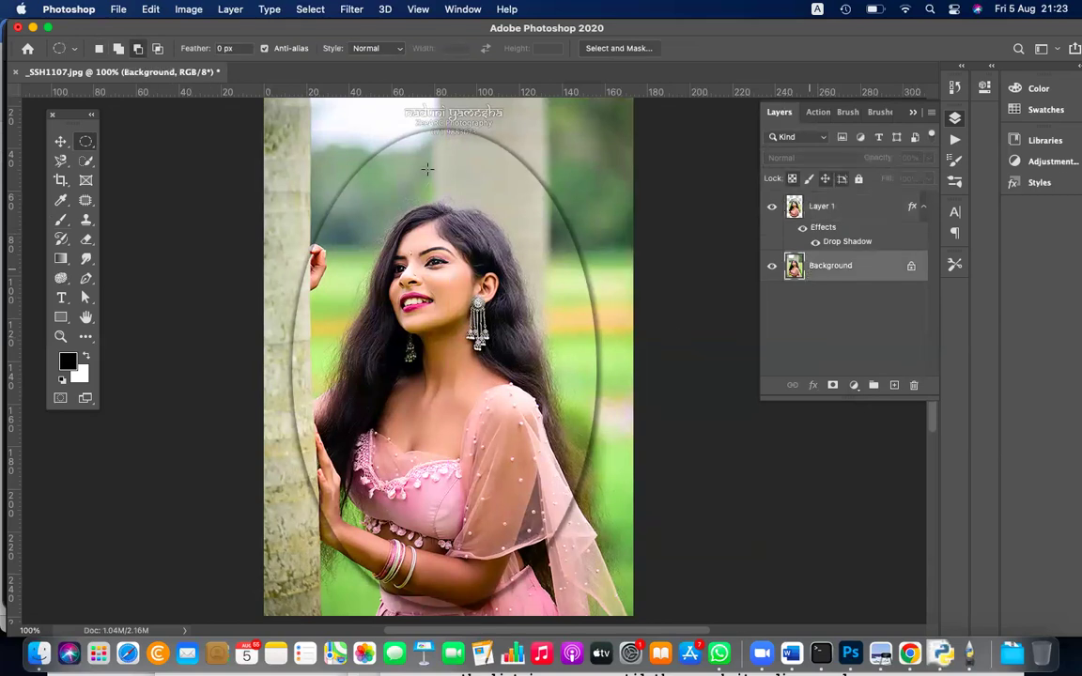
# Step: Blur the Background layer with a Gaussian Blur of radius 19.0 pixels
pyautogui.click(352, 9)
pyautogui.moveTo(397, 182)
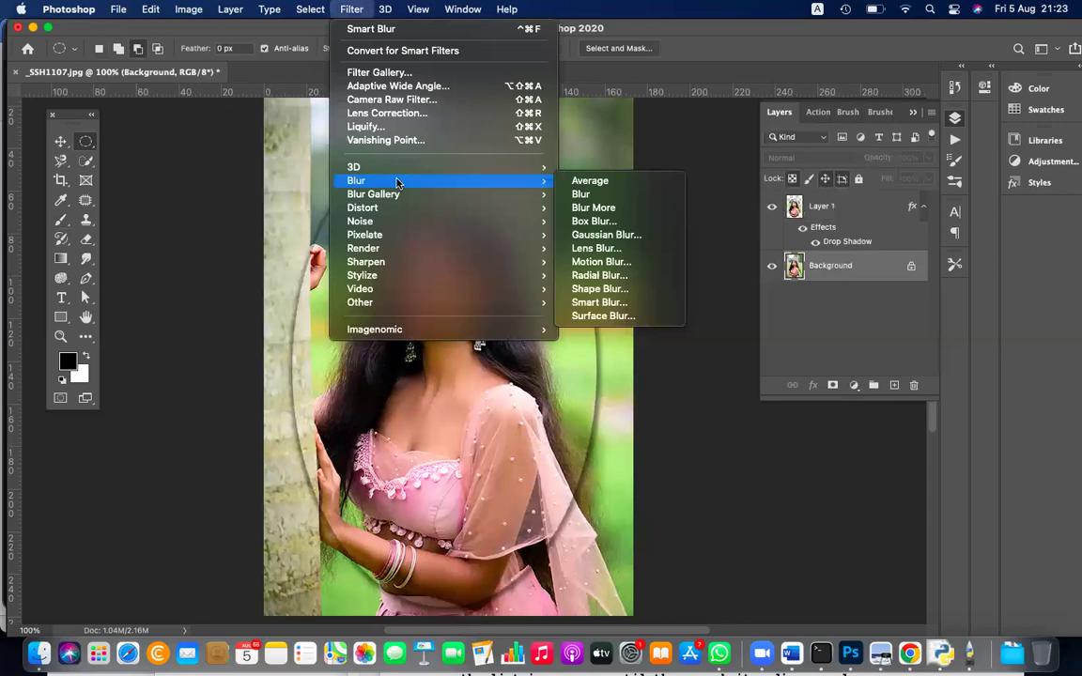
pyautogui.click(600, 234)
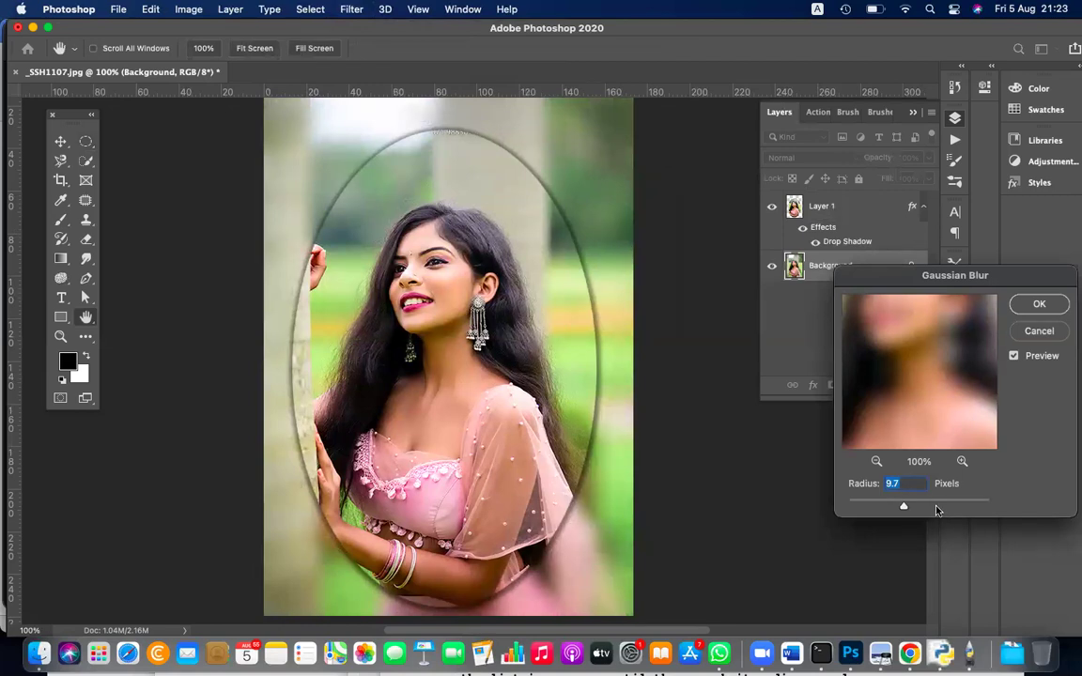
pyautogui.moveTo(904, 507); pyautogui.dragTo(934, 506)
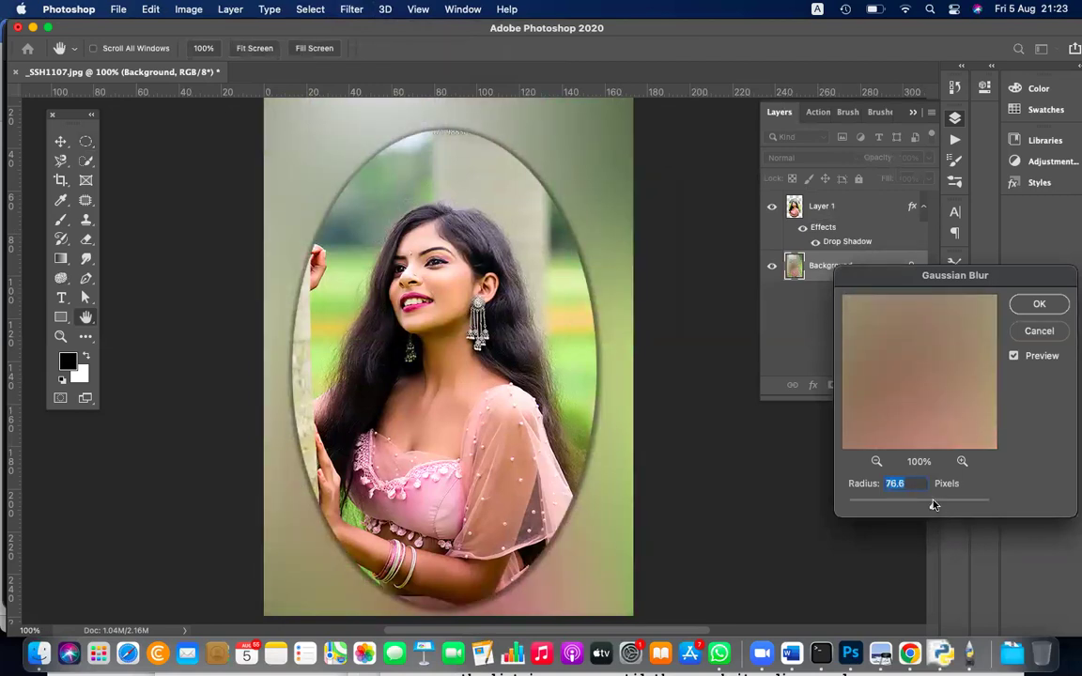
pyautogui.click(915, 505)
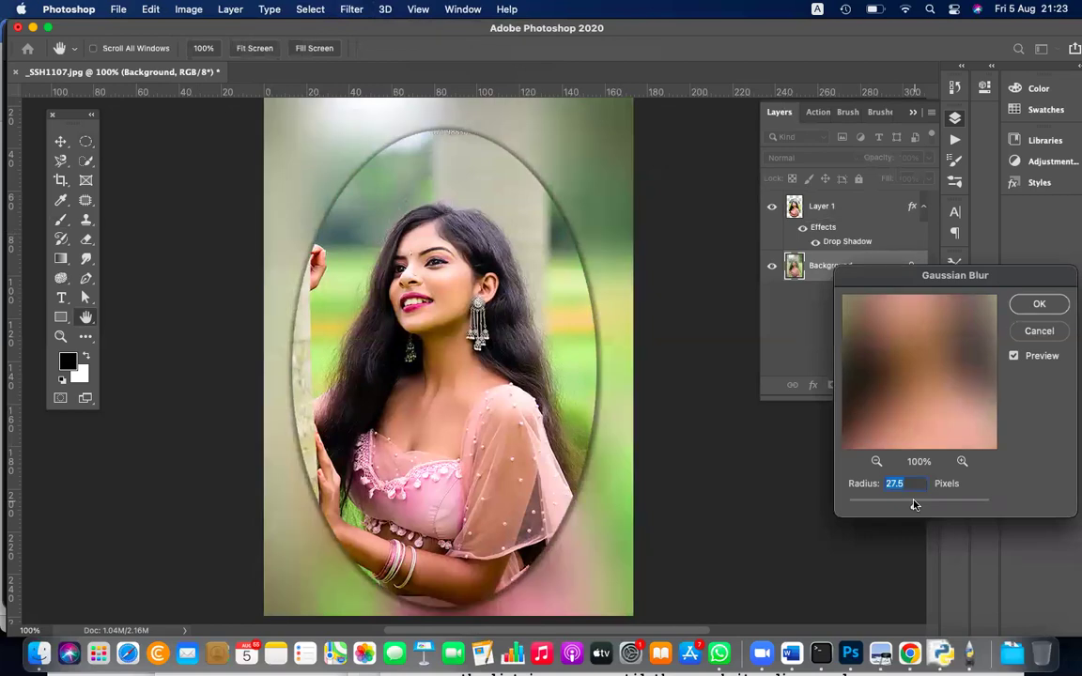
pyautogui.moveTo(913, 505)
pyautogui.mouseDown()
pyautogui.moveTo(857, 506)
pyautogui.moveTo(904, 506)
pyautogui.mouseUp()
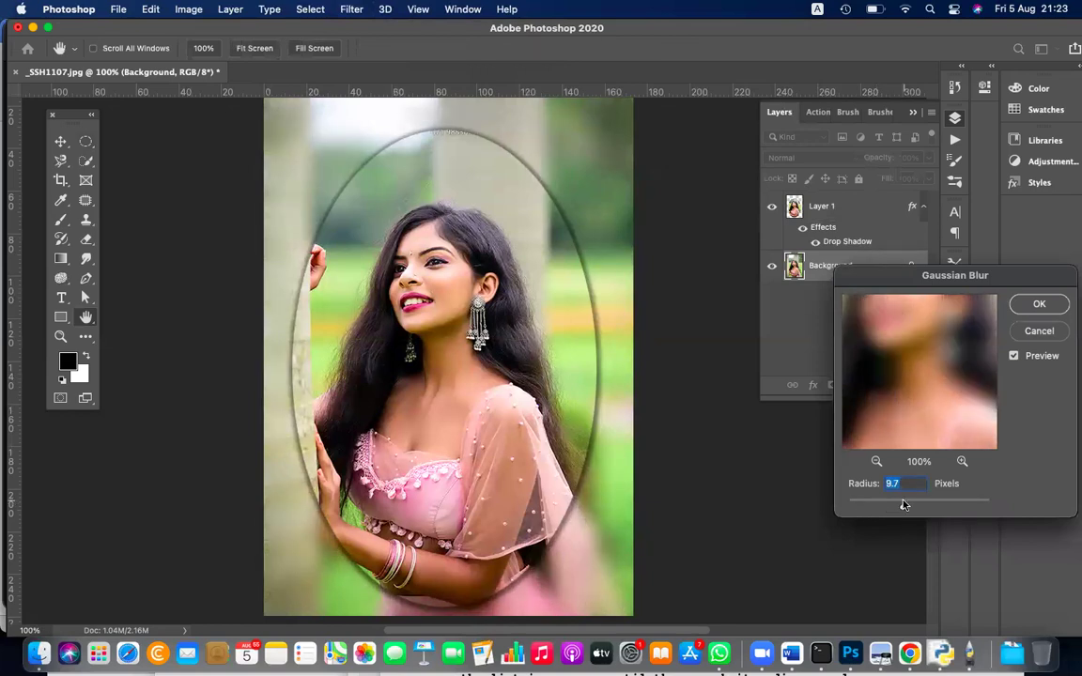
pyautogui.click(917, 505)
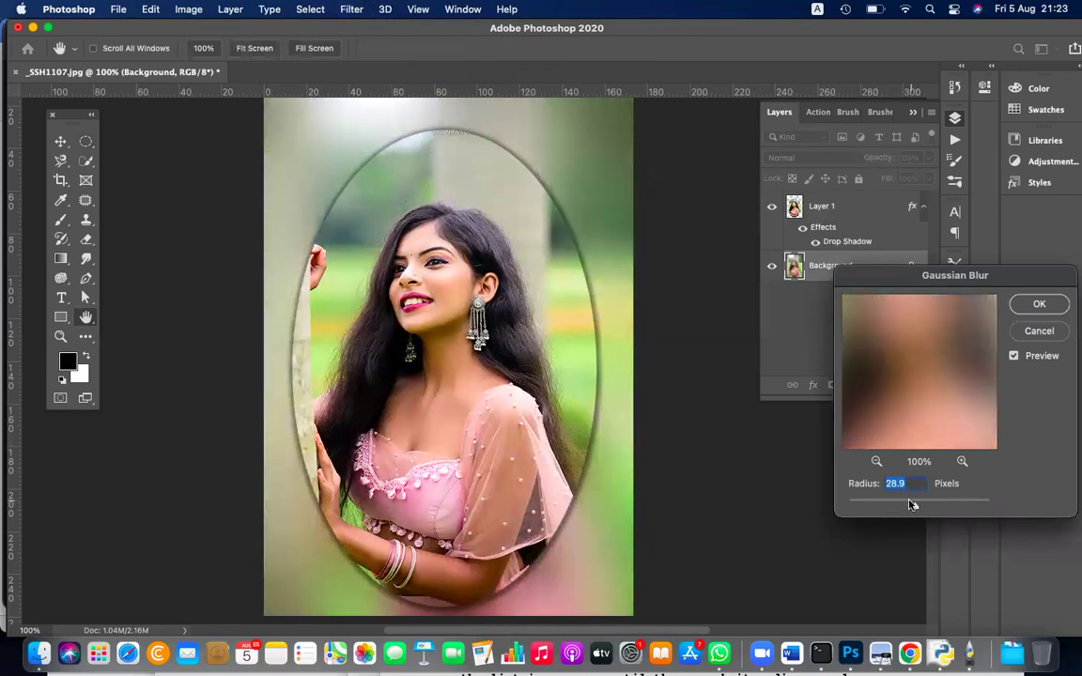
pyautogui.moveTo(910, 506); pyautogui.dragTo(907, 507)
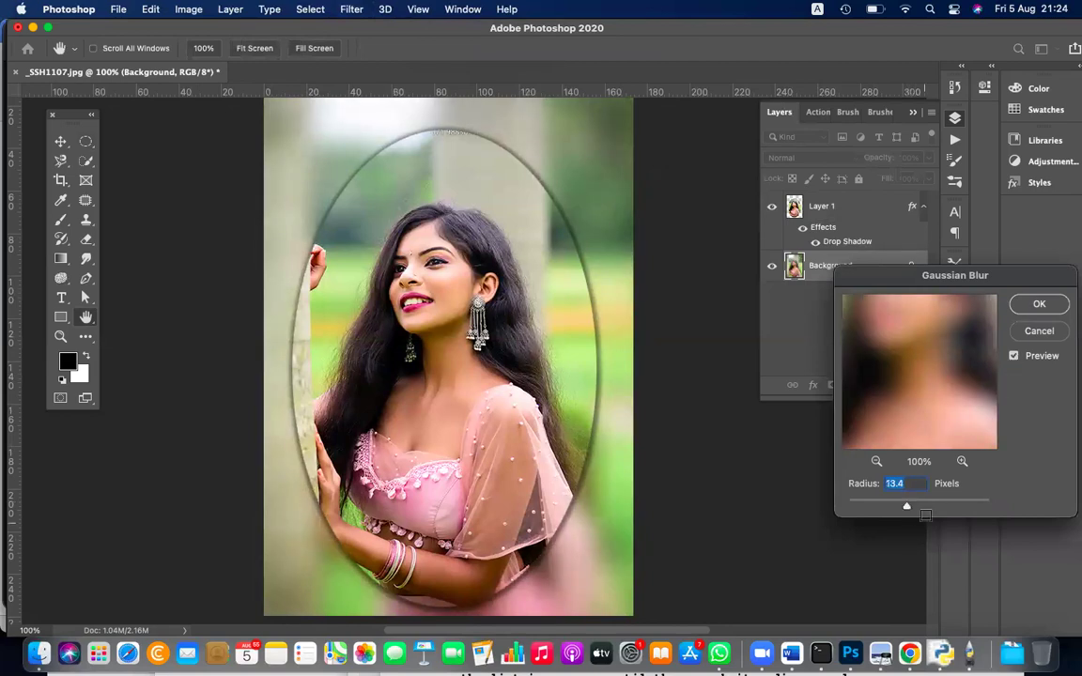
pyautogui.click(917, 508)
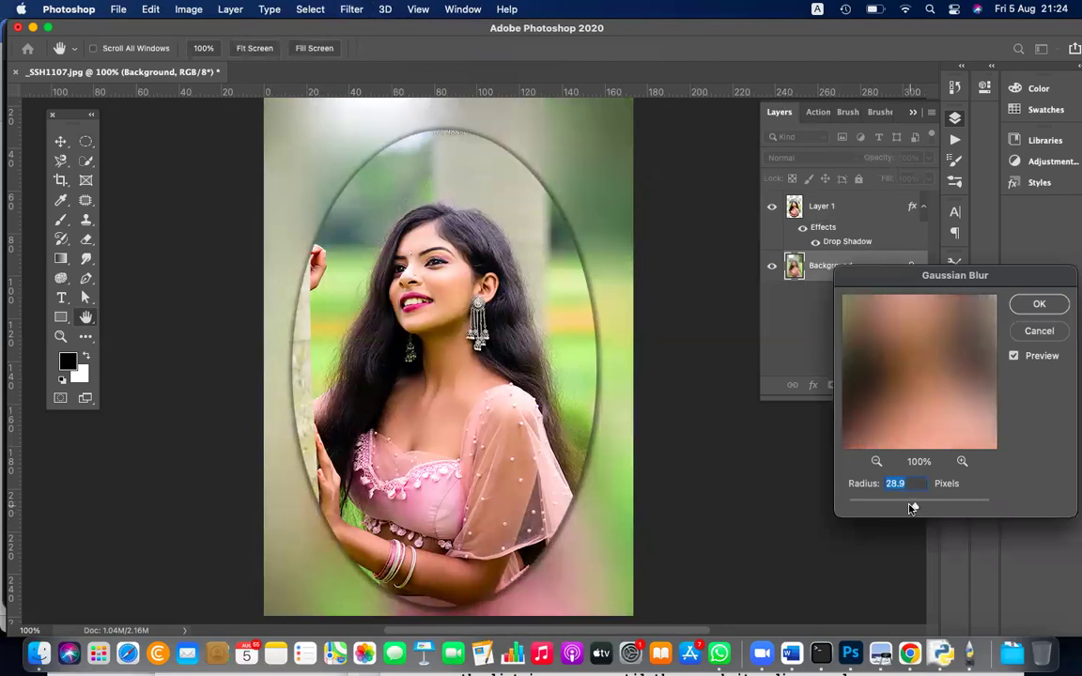
pyautogui.moveTo(912, 509); pyautogui.dragTo(911, 508)
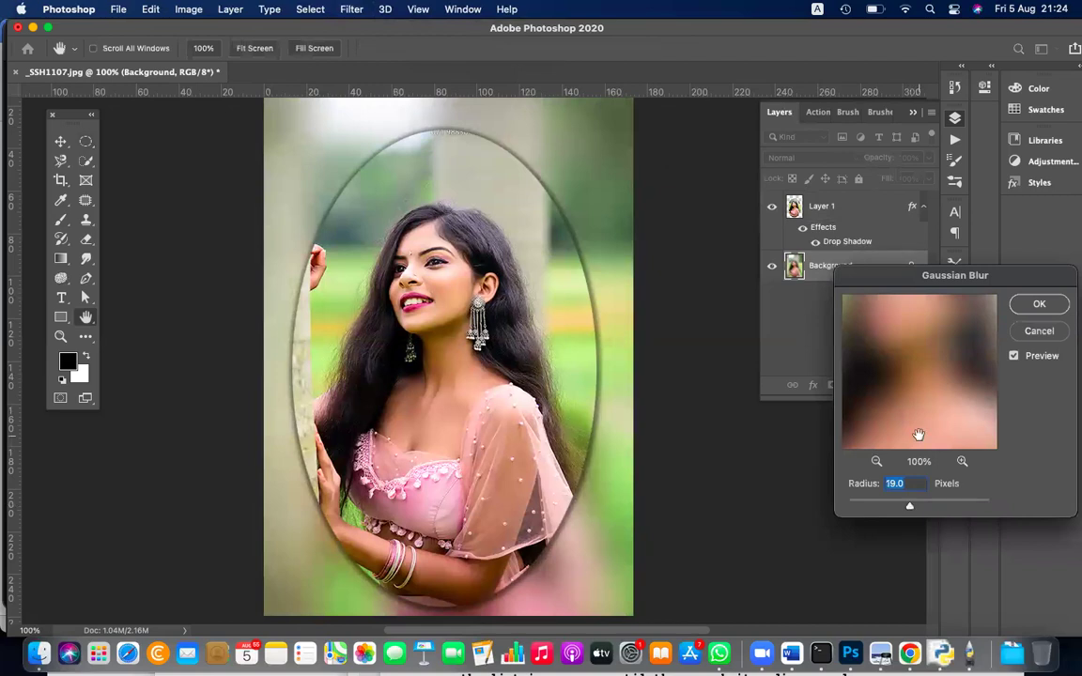
pyautogui.click(1039, 305)
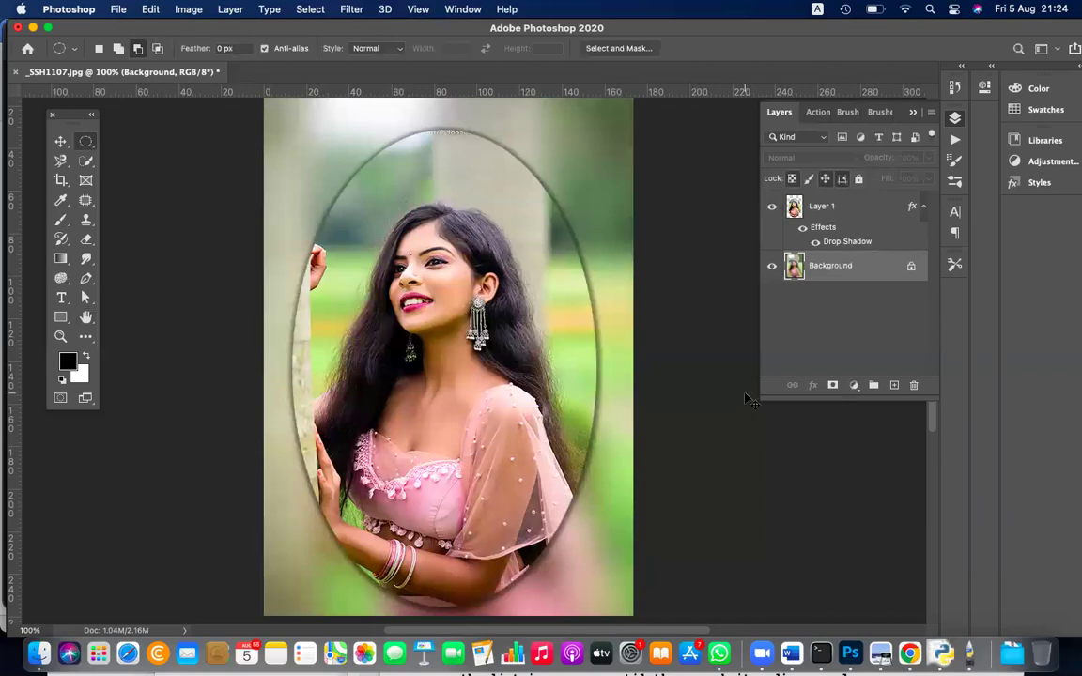
# Step: Zoom between 66.7% and 100% to inspect the blurred photo
pyautogui.press('super+minus')
pyautogui.press('super+plus')
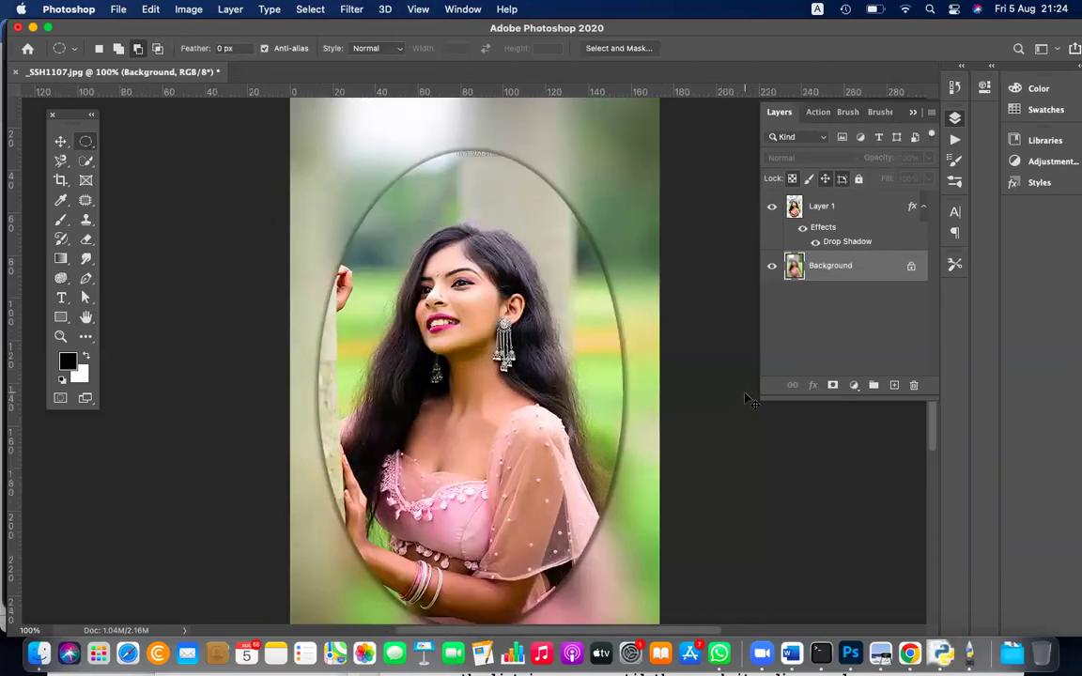
pyautogui.press('super+plus')
pyautogui.press('super+minus')
pyautogui.press('super+minus')
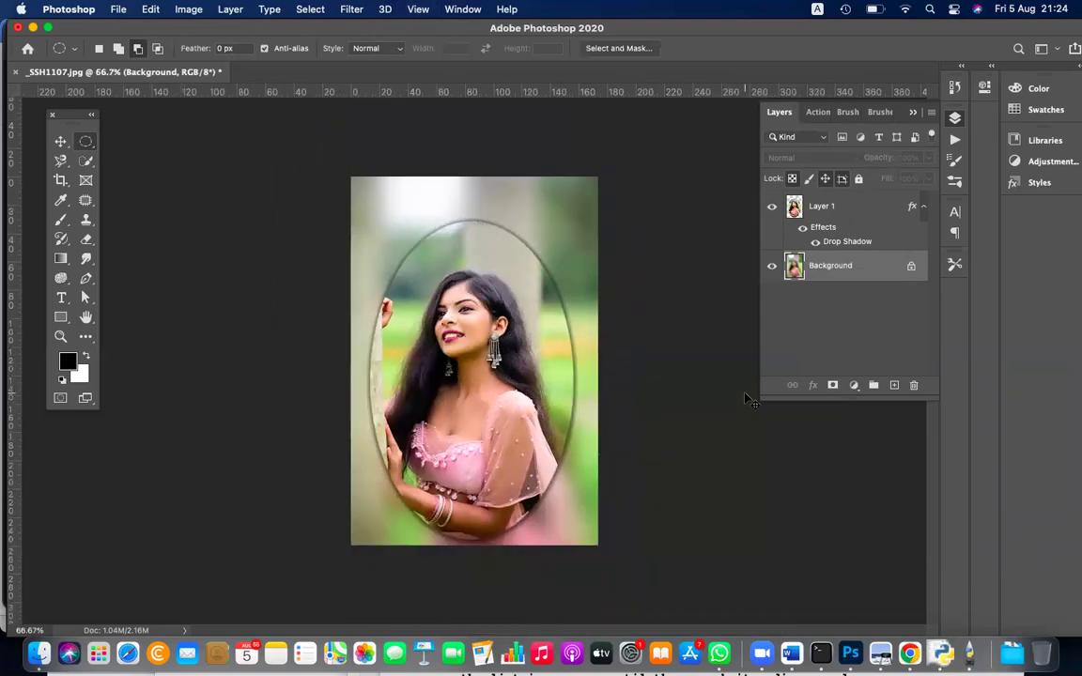
pyautogui.press('super+plus')
pyautogui.press('super+minus')
pyautogui.press('super+plus')
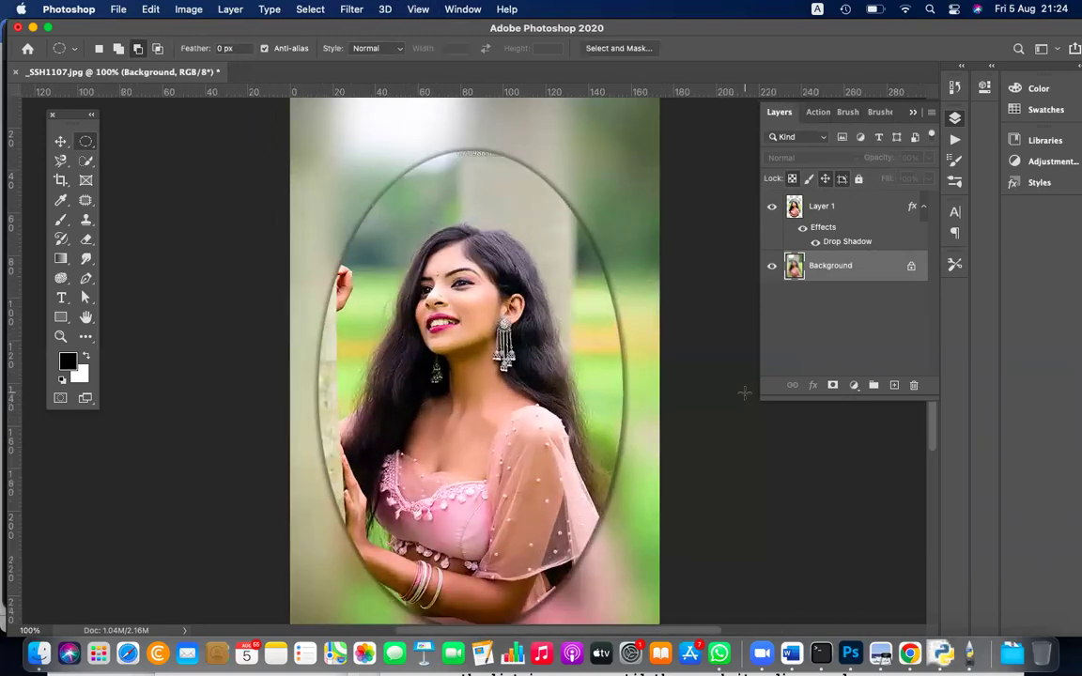
# Step: Toggle the Background's visibility to check the oval cutout, then undo the background blur
pyautogui.click(843, 207)
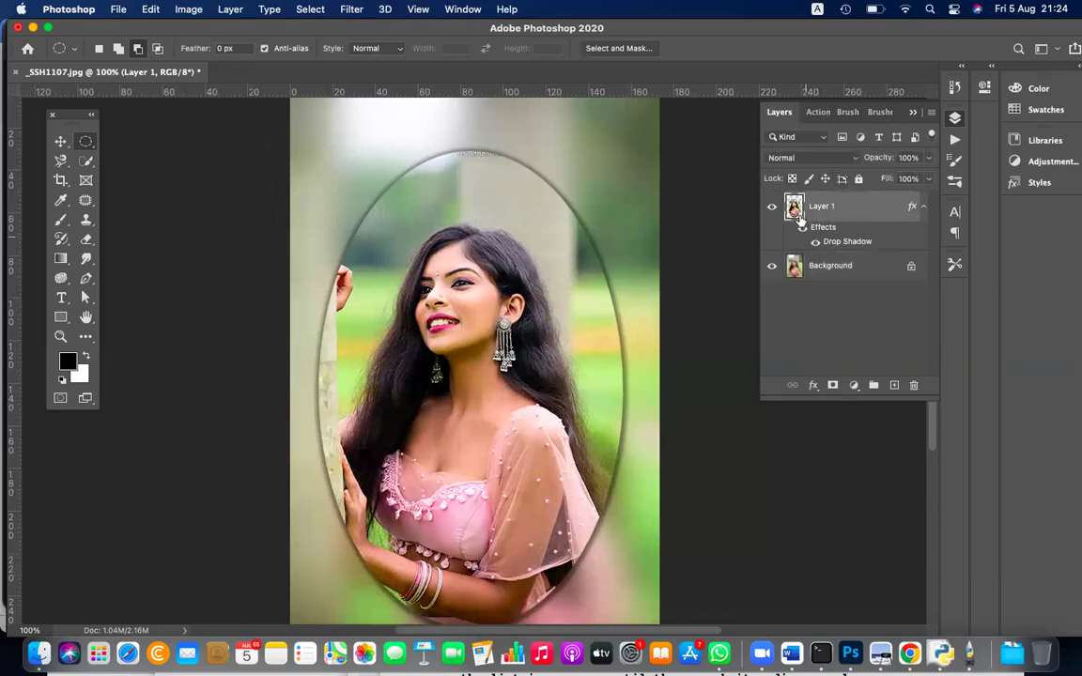
pyautogui.click(774, 269)
pyautogui.click(773, 269)
pyautogui.click(819, 270)
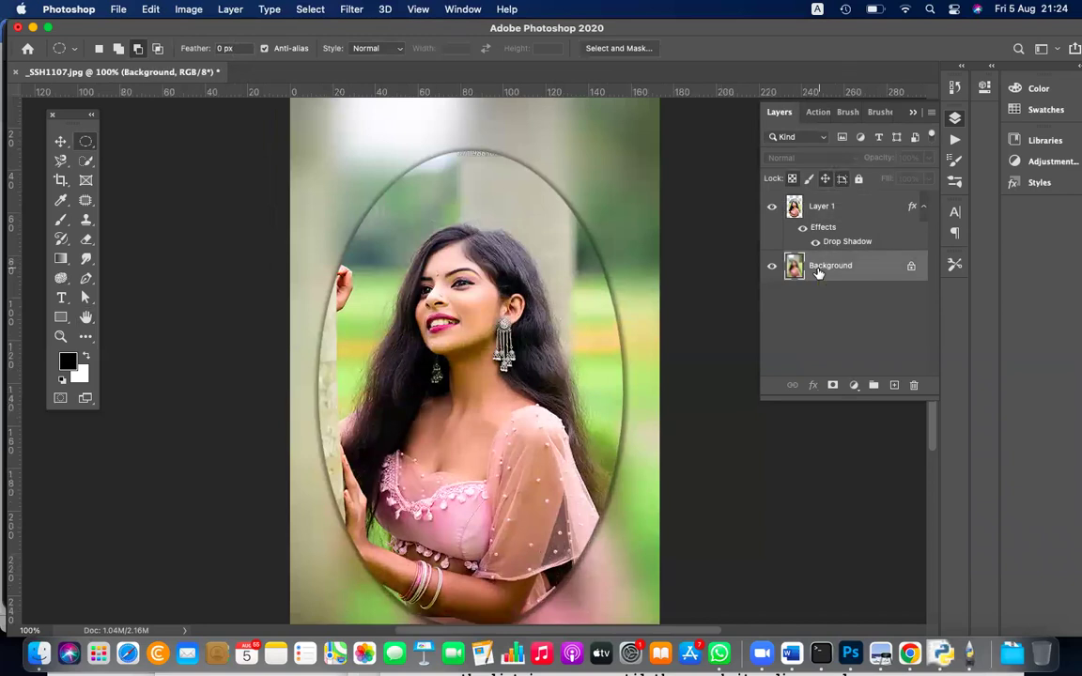
pyautogui.click(820, 208)
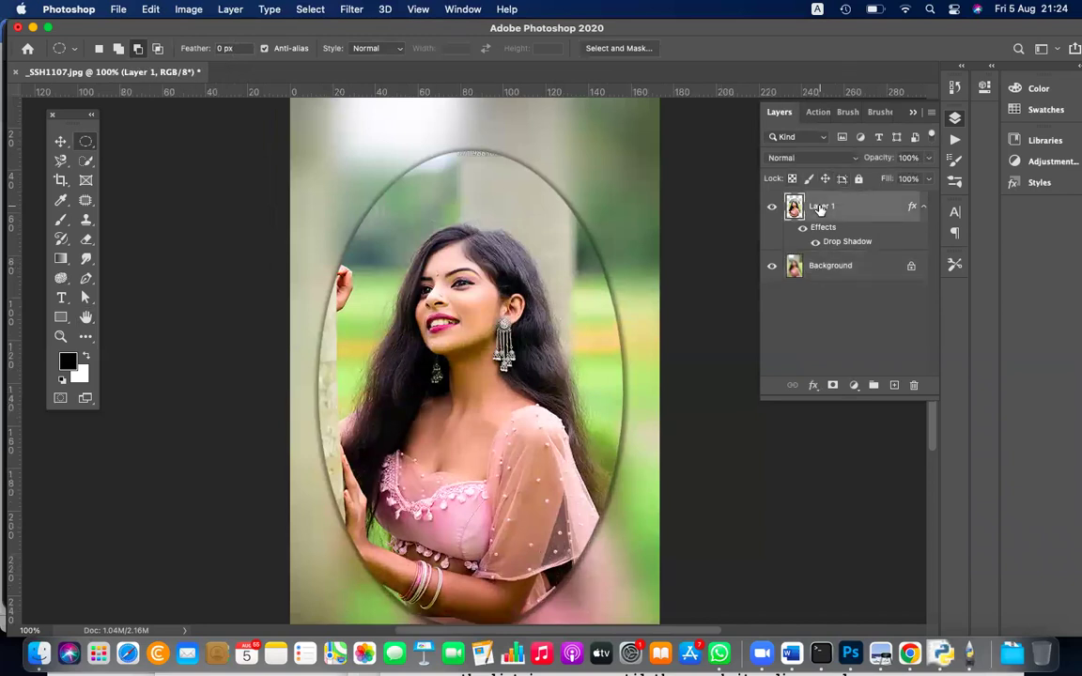
pyautogui.scroll(-5, 545, 287)
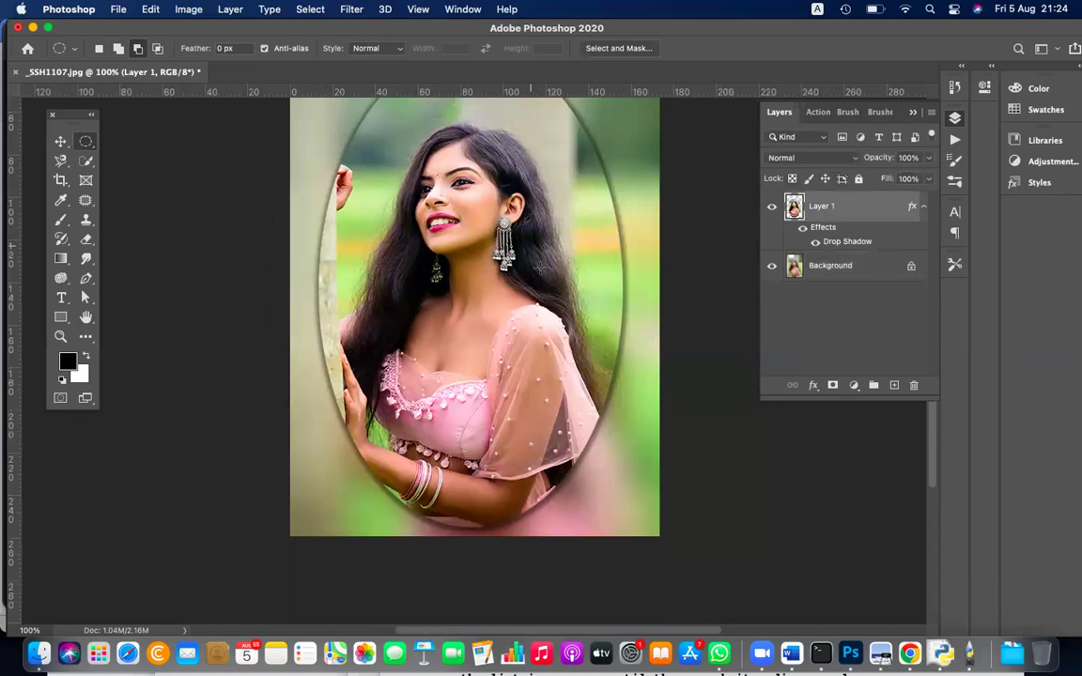
pyautogui.scroll(3, 527, 434)
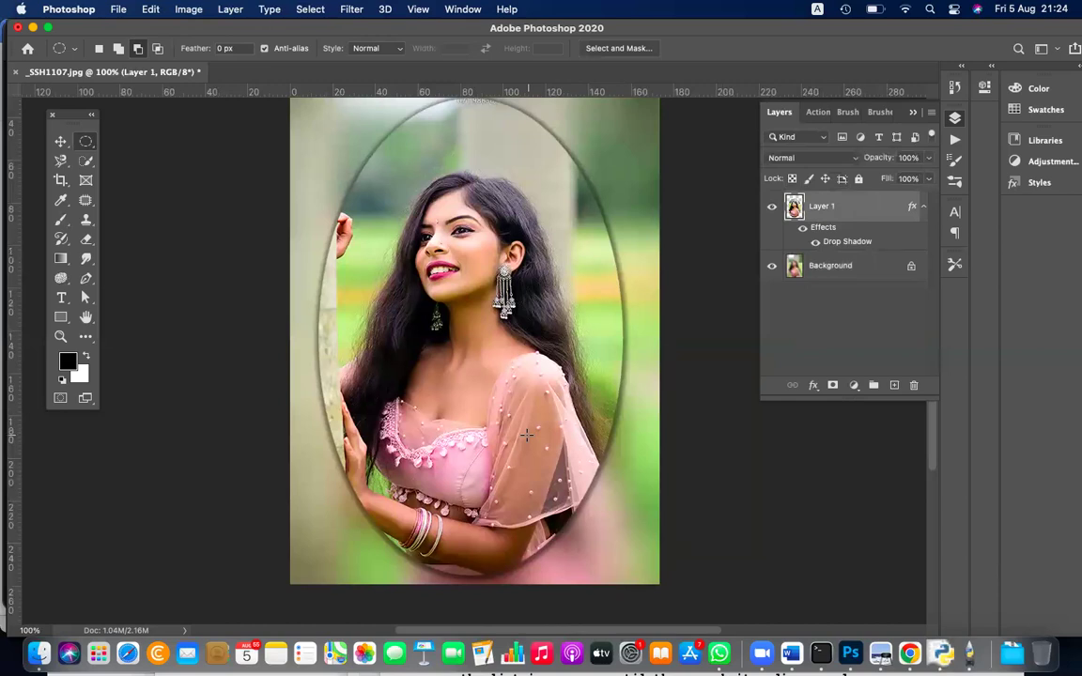
pyautogui.press('super+z')
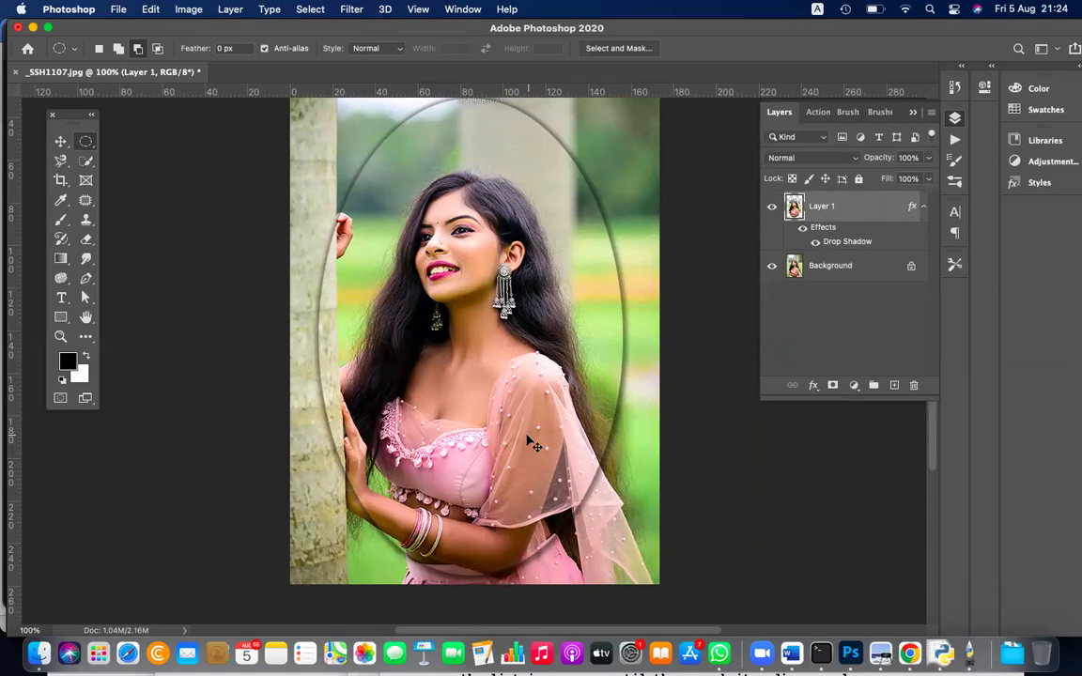
# Step: Undo the drop shadow, the Layer 1 oval copy and the oval selection
pyautogui.press('super+z')
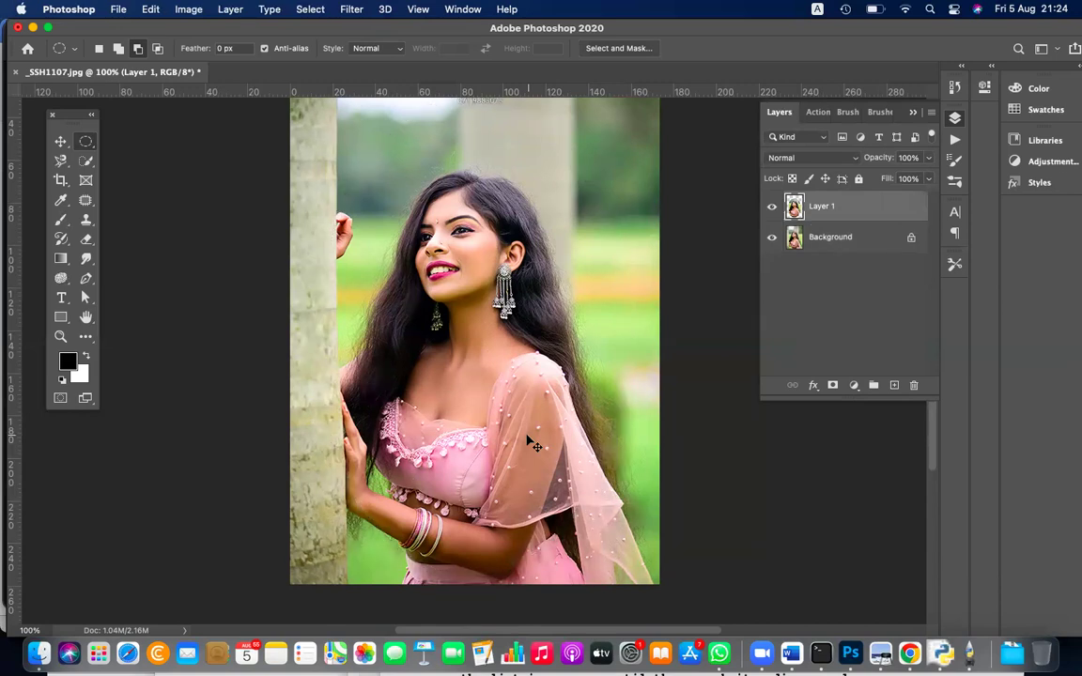
pyautogui.press('super+z')
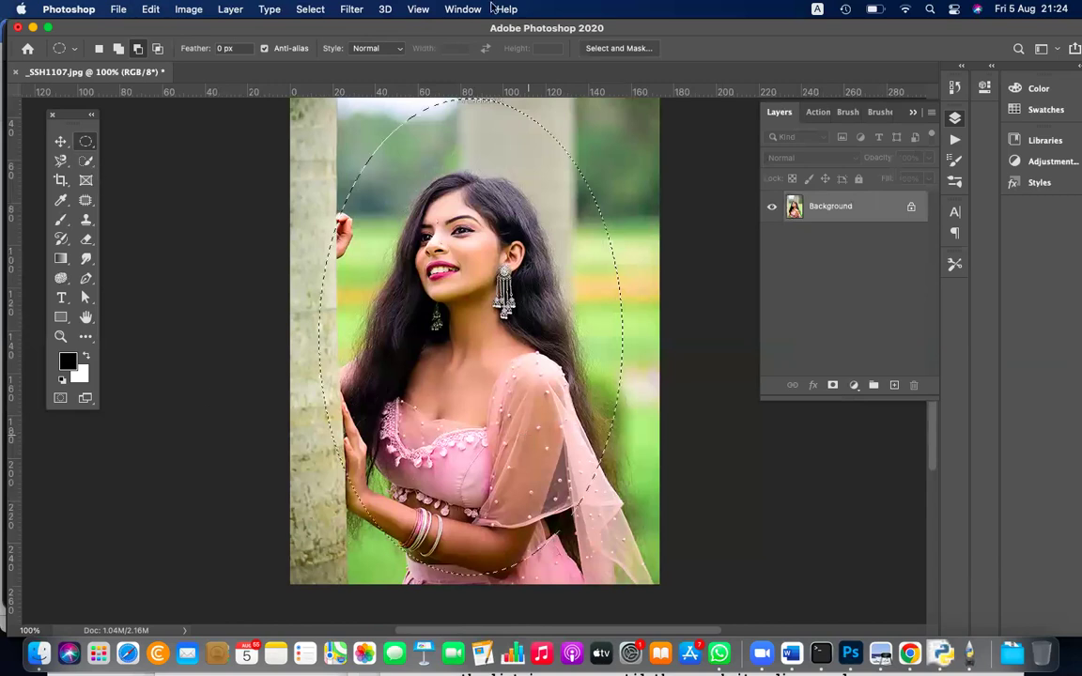
pyautogui.press('super+z')
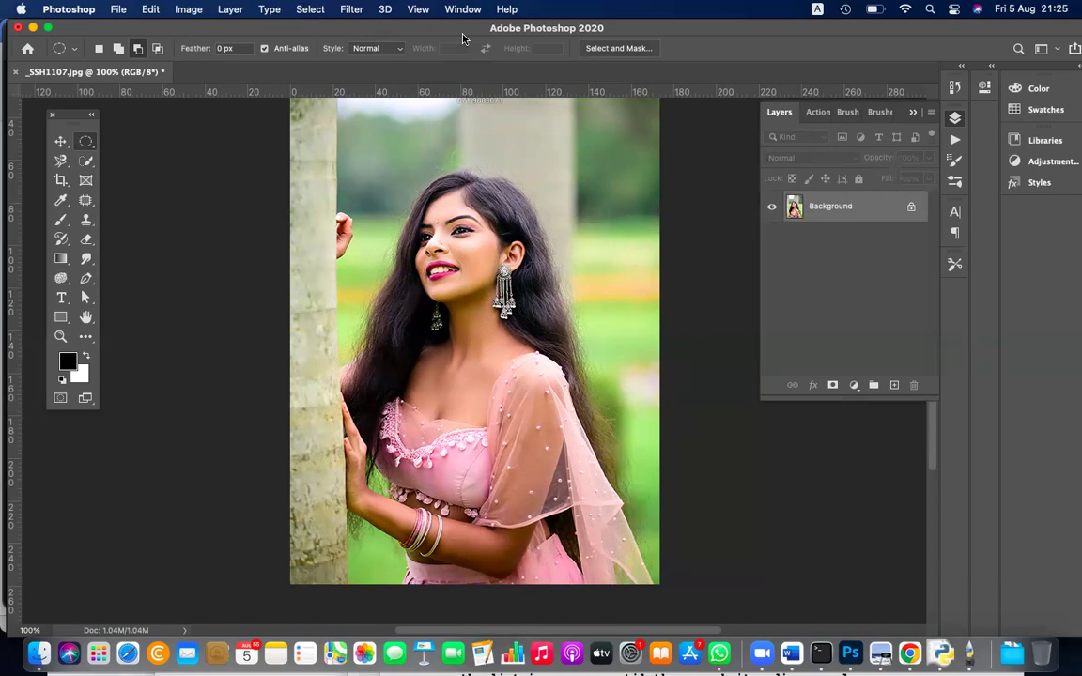
# Step: Switch to the freehand Lasso Tool with a 10 px feather
pyautogui.click(60, 162)
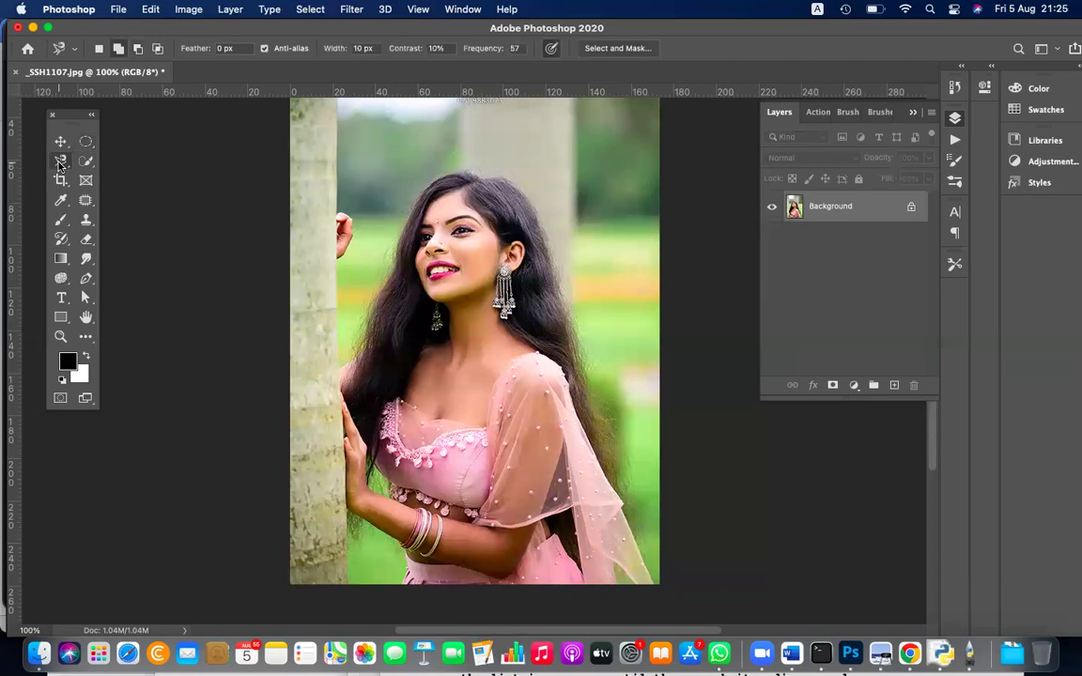
pyautogui.click(86, 141)
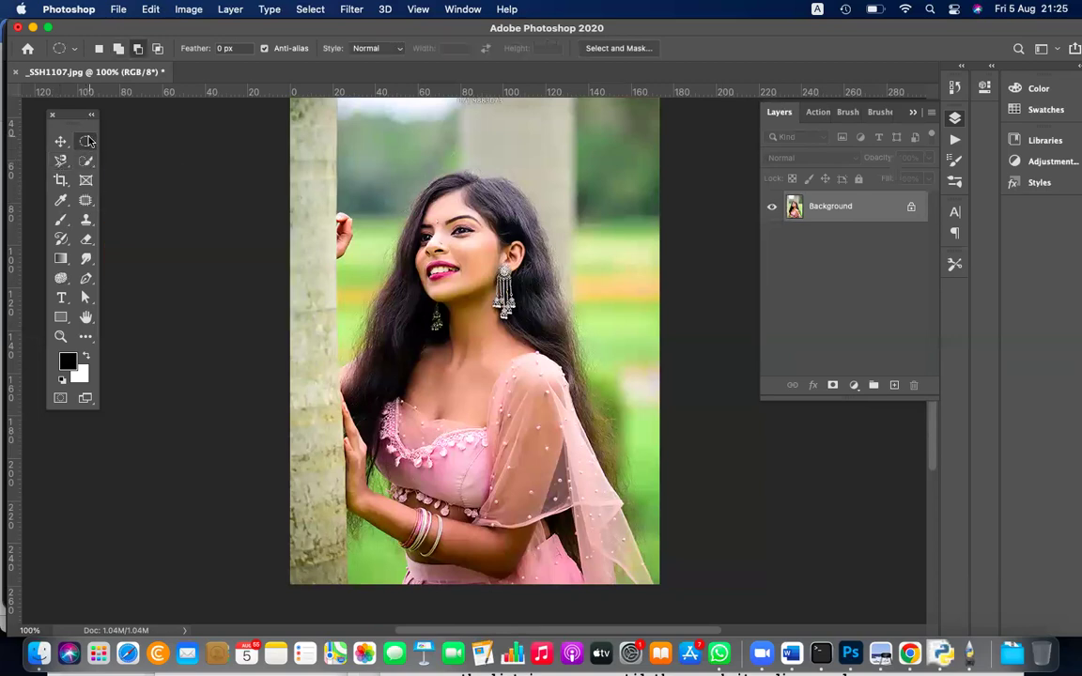
pyautogui.click(90, 140)
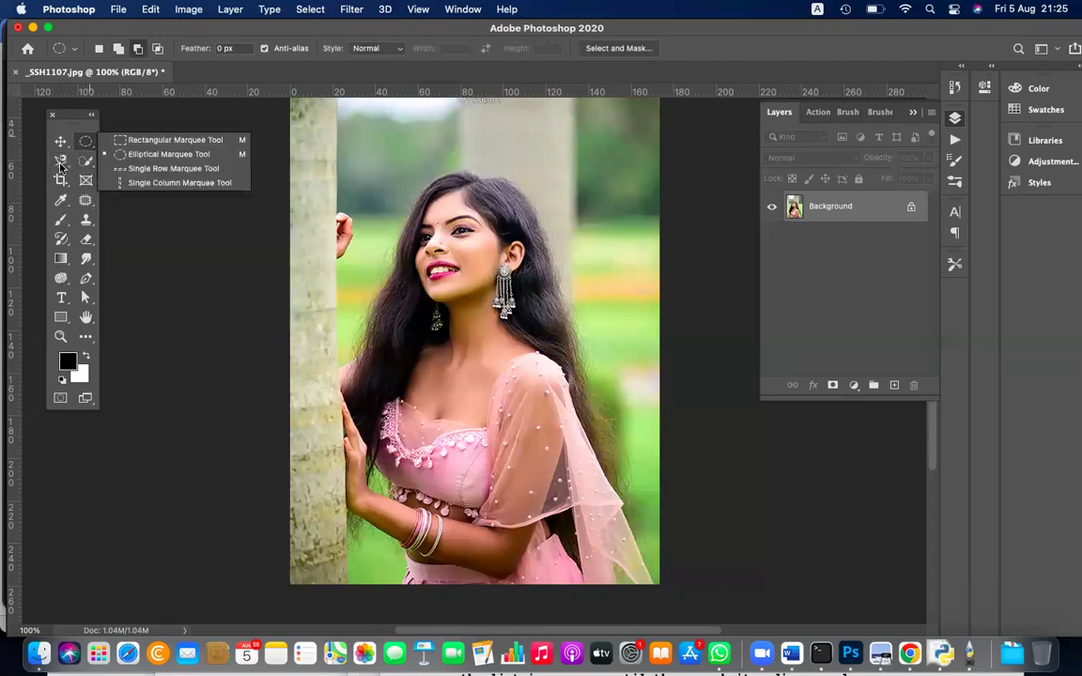
pyautogui.click(60, 162)
pyautogui.click(113, 160)
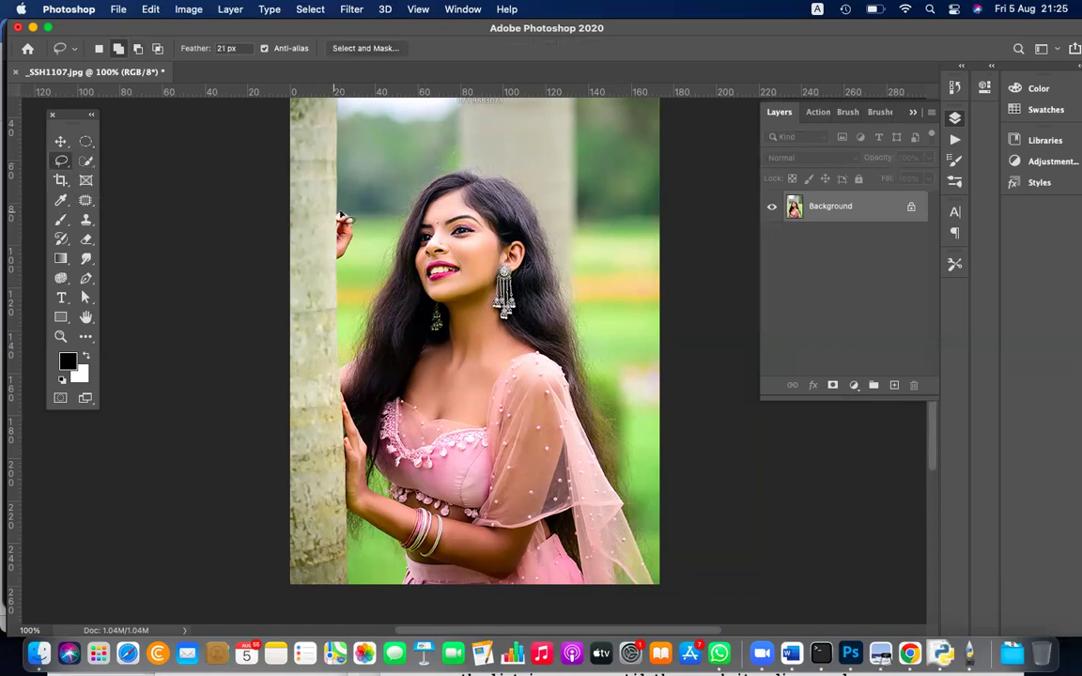
pyautogui.moveTo(335, 215)
pyautogui.mouseDown()
pyautogui.moveTo(354, 239)
pyautogui.moveTo(348, 261)
pyautogui.moveTo(336, 216)
pyautogui.mouseUp()
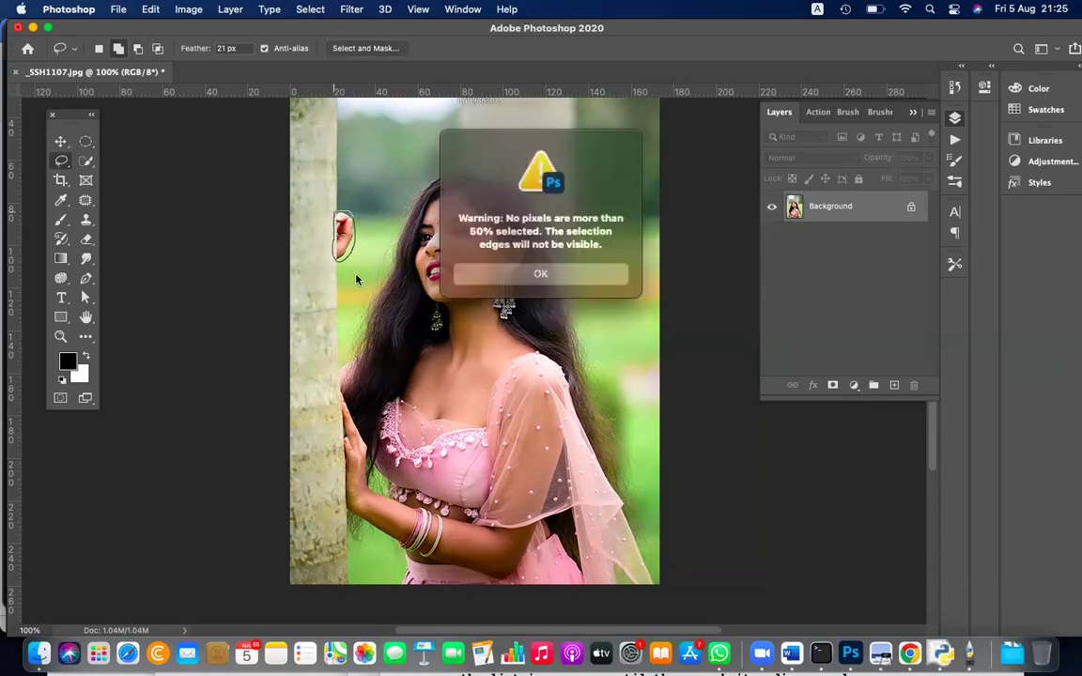
pyautogui.click(528, 272)
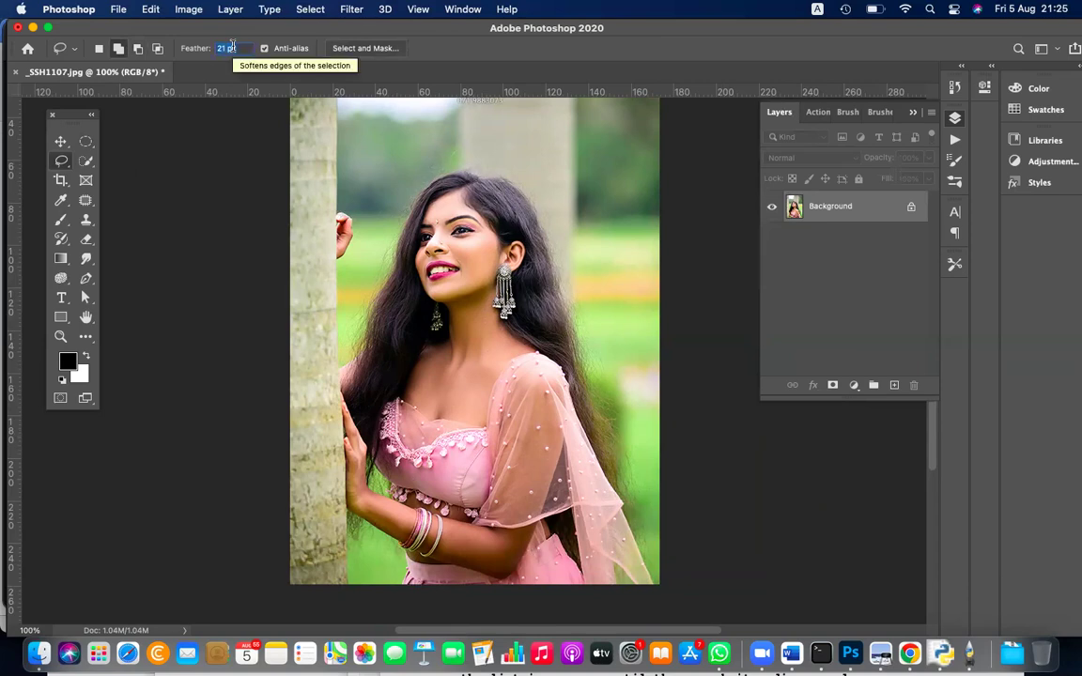
pyautogui.write('1')
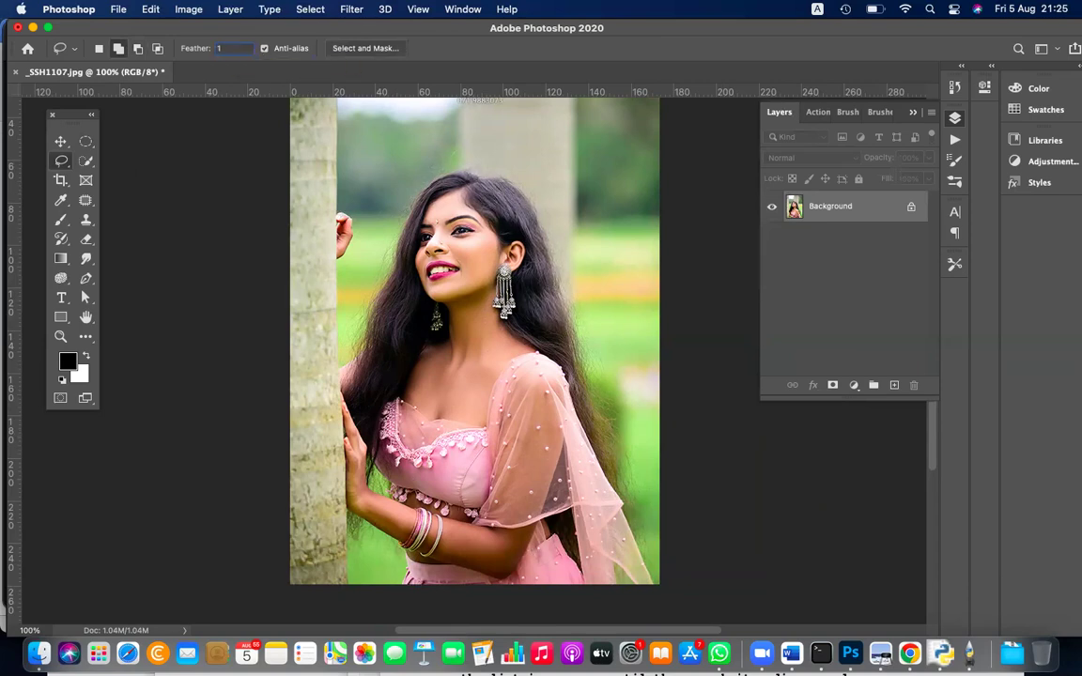
pyautogui.write('0')
pyautogui.press('Return')
# Step: Lasso the woman's body, hair and hand on the trunk, testing the feathered edge with a white fill
pyautogui.moveTo(346, 266)
pyautogui.mouseDown()
pyautogui.moveTo(329, 226)
pyautogui.moveTo(344, 256)
pyautogui.mouseUp()
pyautogui.moveTo(429, 179)
pyautogui.mouseDown()
pyautogui.moveTo(522, 193)
pyautogui.moveTo(658, 587)
pyautogui.moveTo(460, 602)
pyautogui.moveTo(355, 541)
pyautogui.moveTo(340, 488)
pyautogui.moveTo(340, 390)
pyautogui.moveTo(446, 174)
pyautogui.mouseUp()
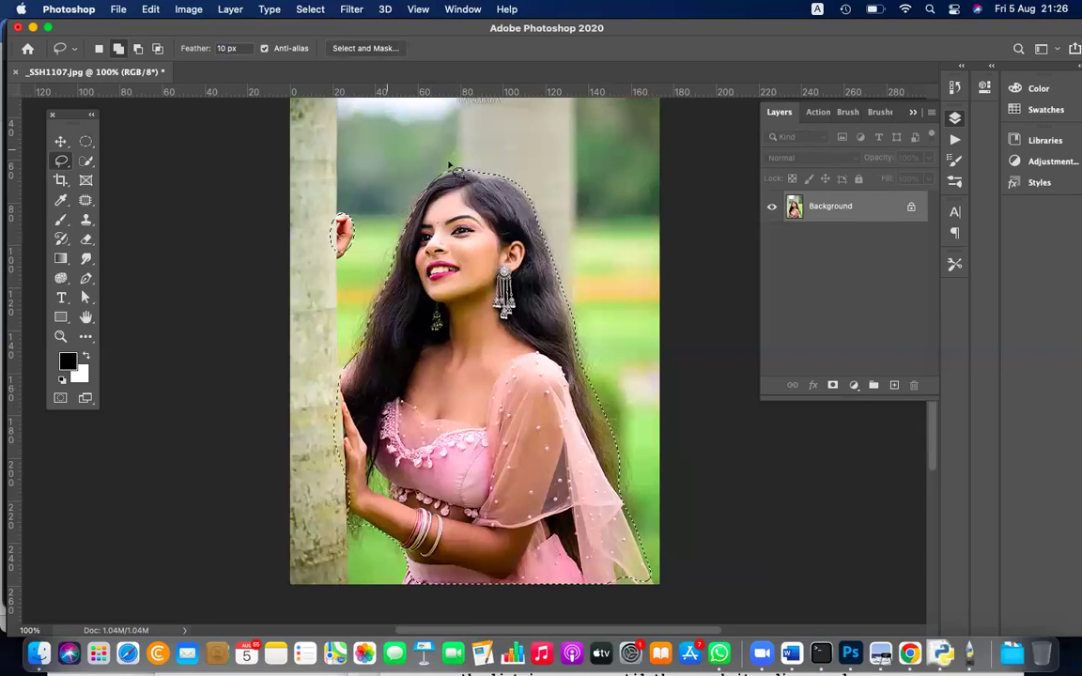
pyautogui.scroll(-3, 413, 199)
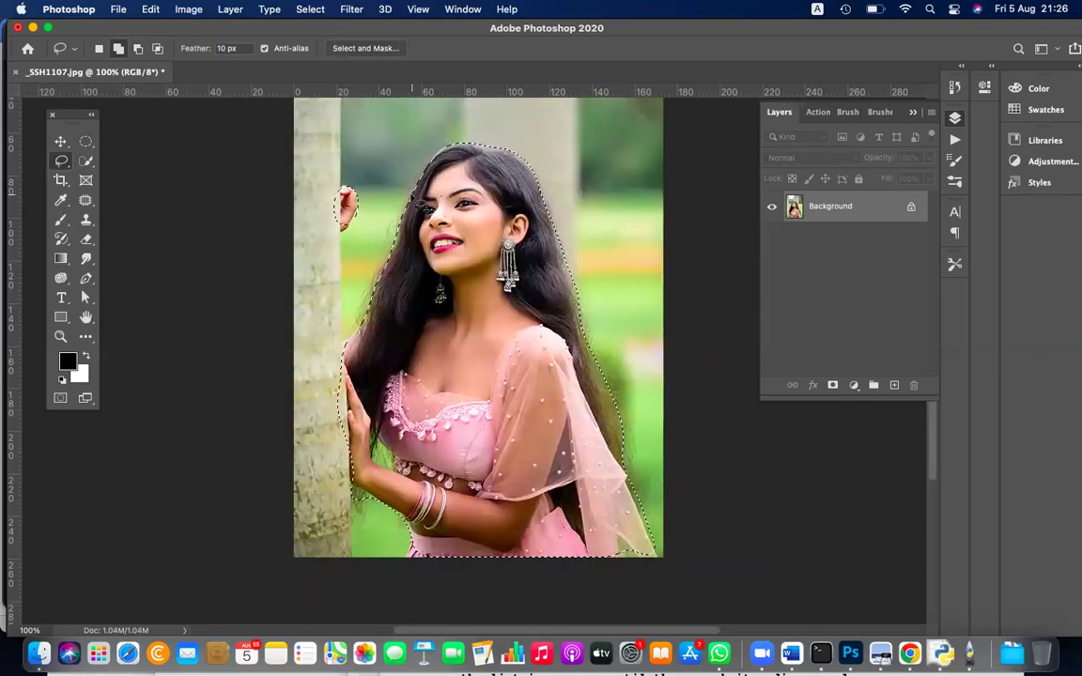
pyautogui.press('BackSpace')
pyautogui.press('super+z')
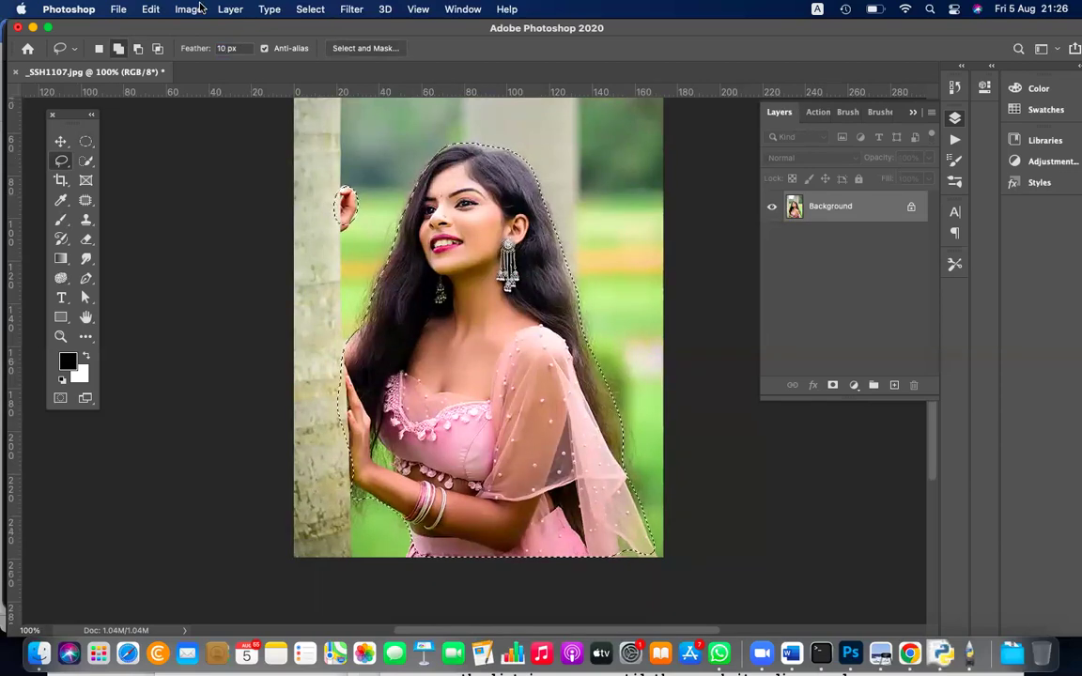
# Step: Invert the selection to the background and open the Black & White adjustment
pyautogui.click(310, 10)
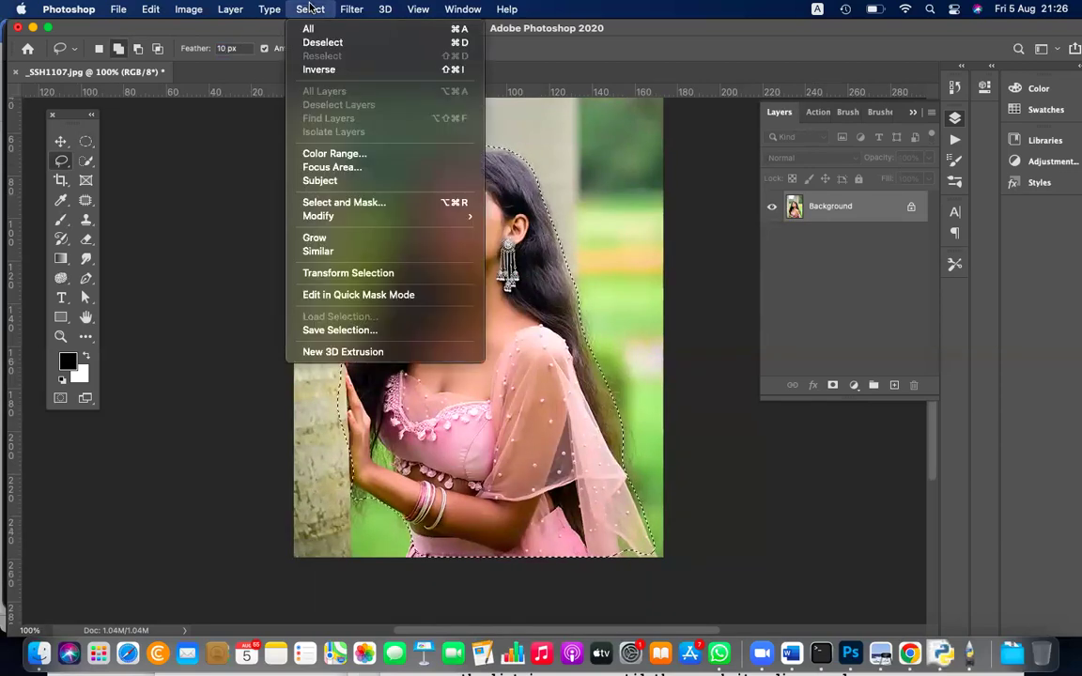
pyautogui.click(329, 68)
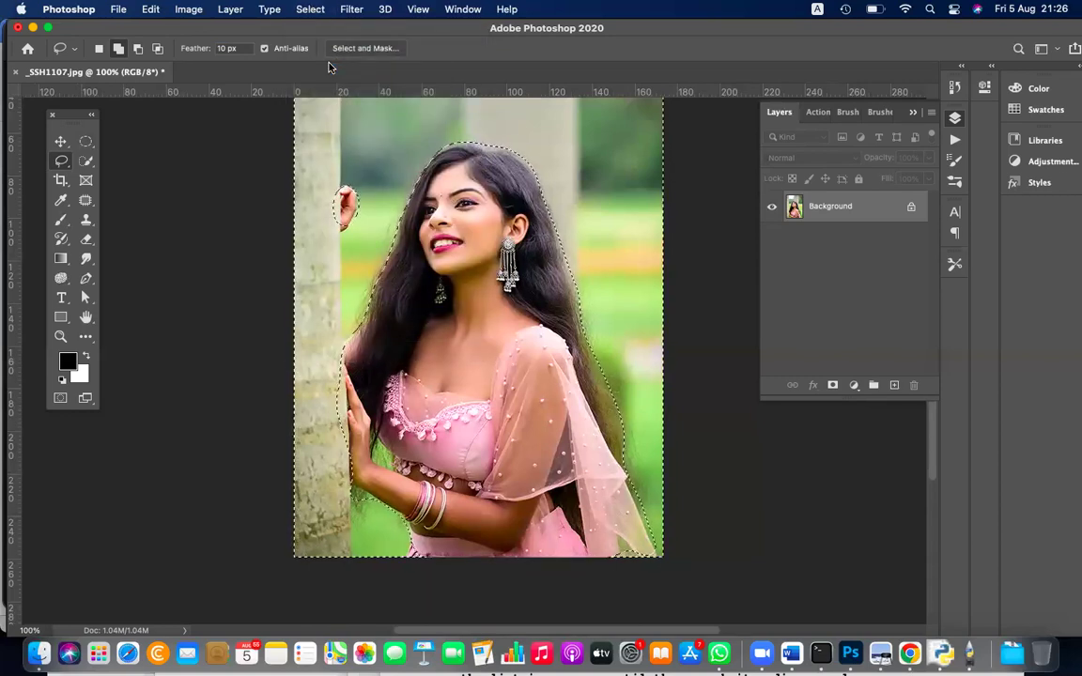
pyautogui.click(188, 9)
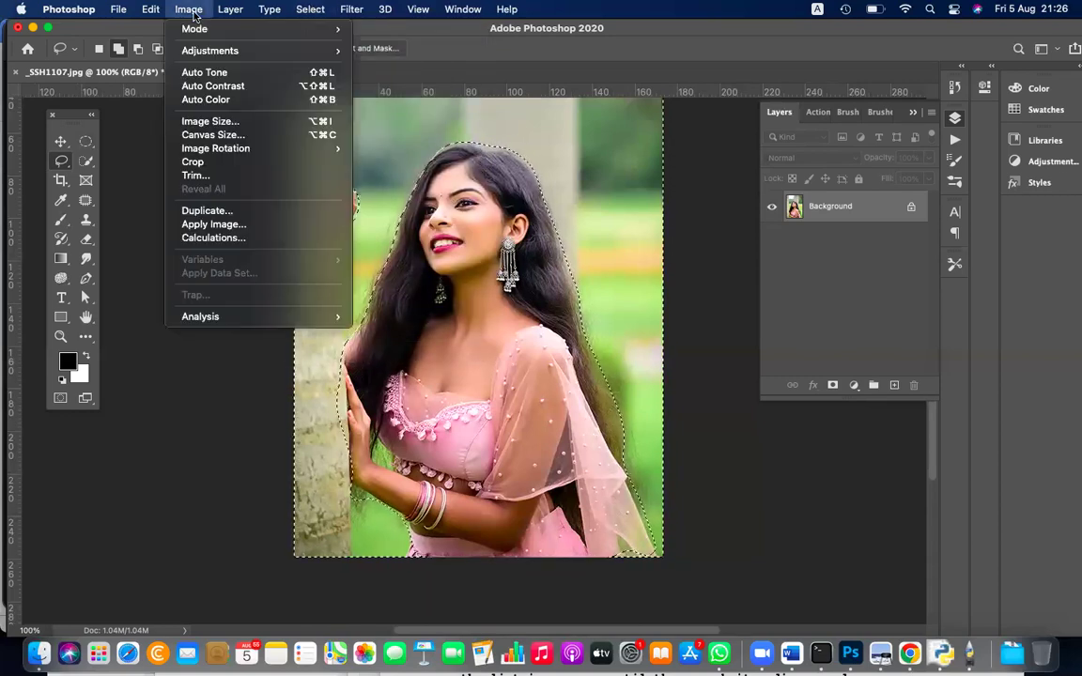
pyautogui.moveTo(214, 50)
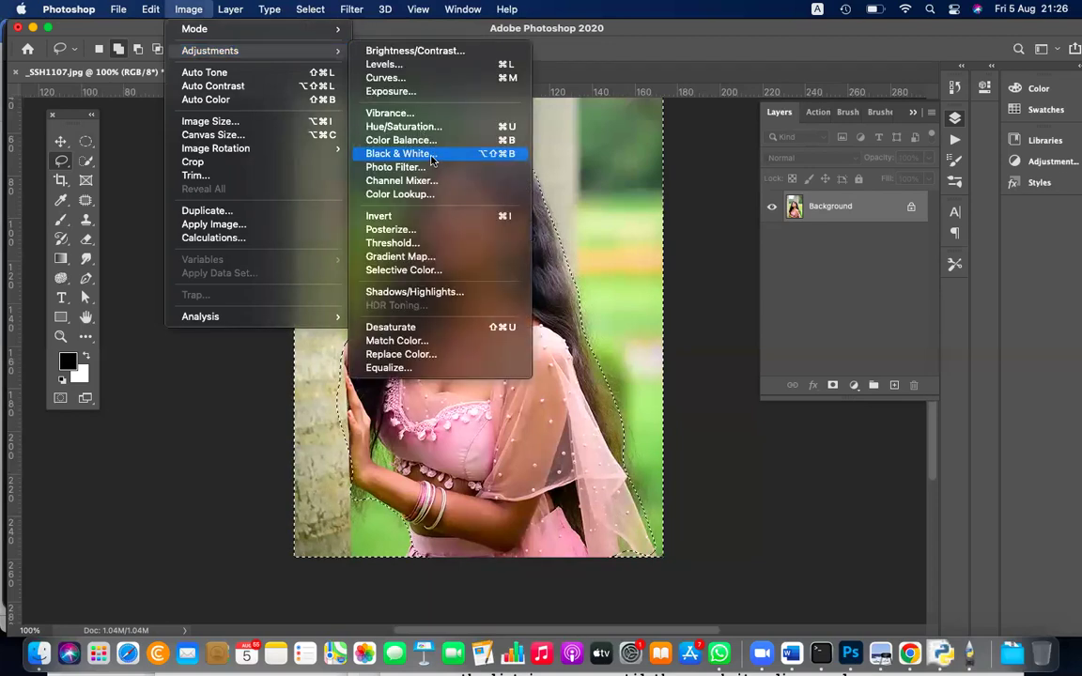
pyautogui.click(432, 160)
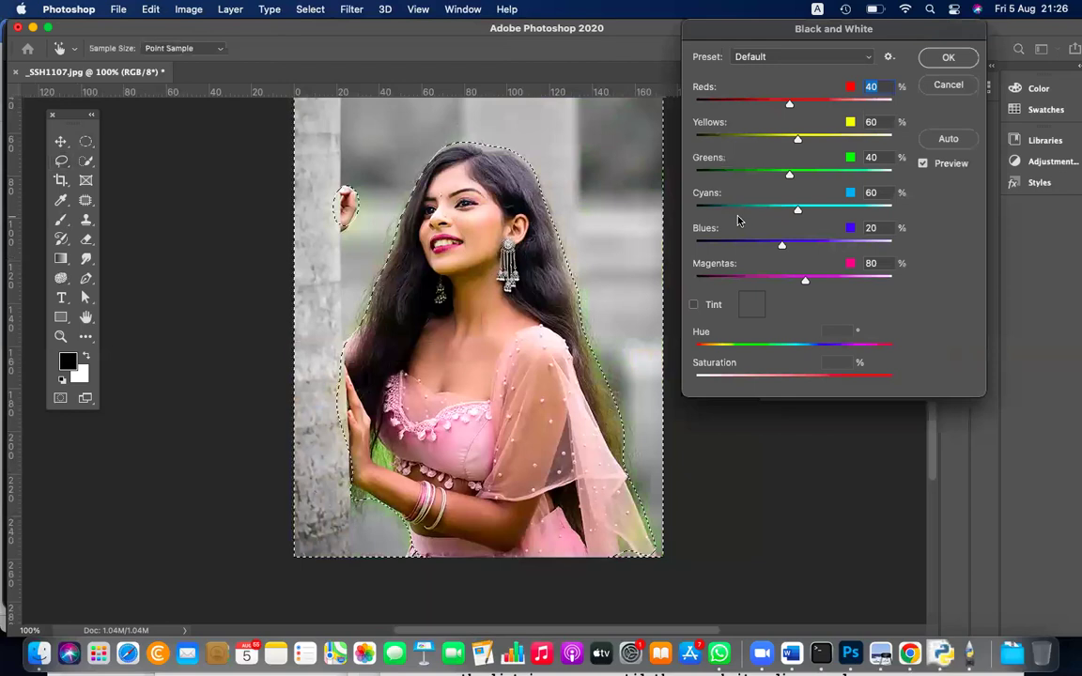
# Step: Apply Black & White with default settings to the background, then zoom in and out to check
pyautogui.click(947, 59)
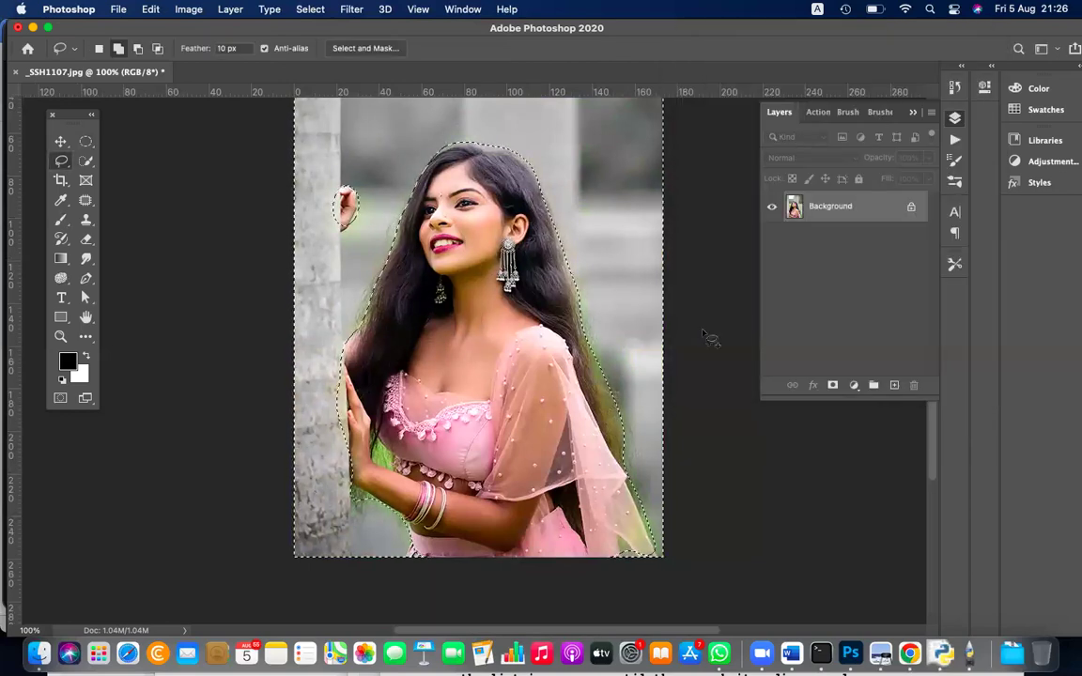
pyautogui.scroll(3, 707, 336)
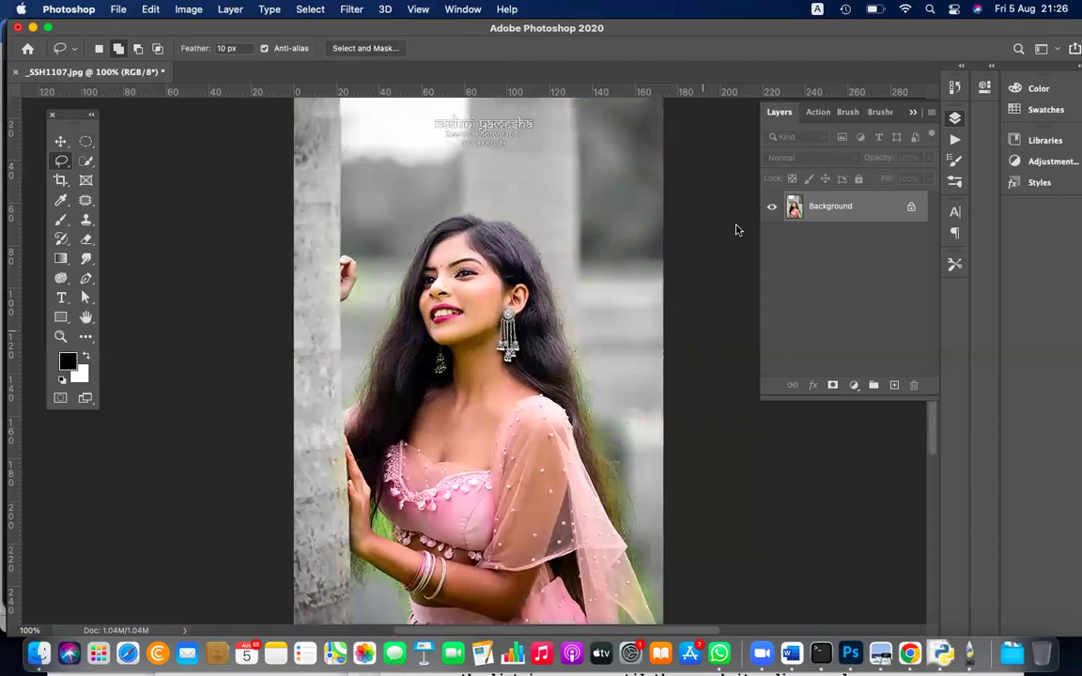
pyautogui.scroll(-1, 660, 277)
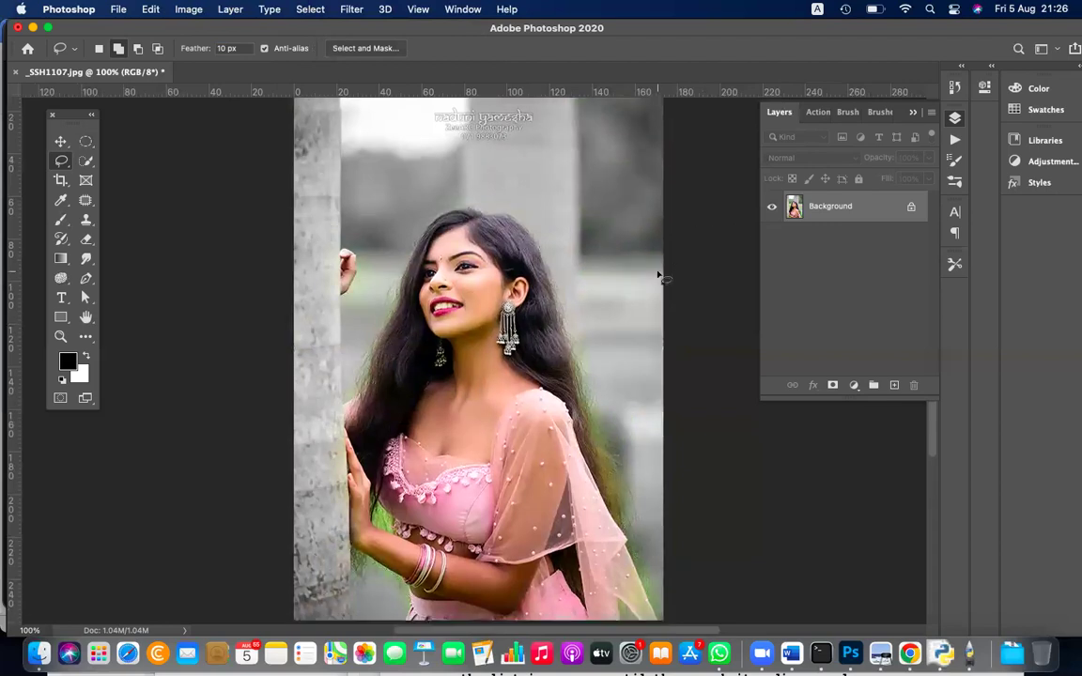
pyautogui.press('super+minus')
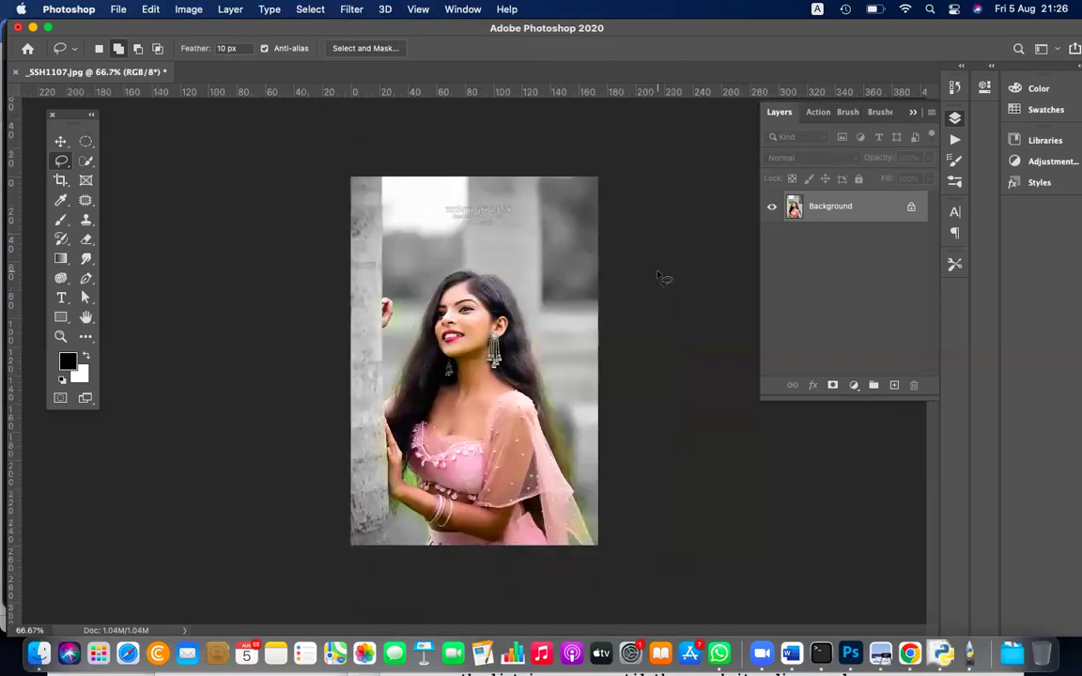
pyautogui.press('super+plus')
pyautogui.press('super+plus')
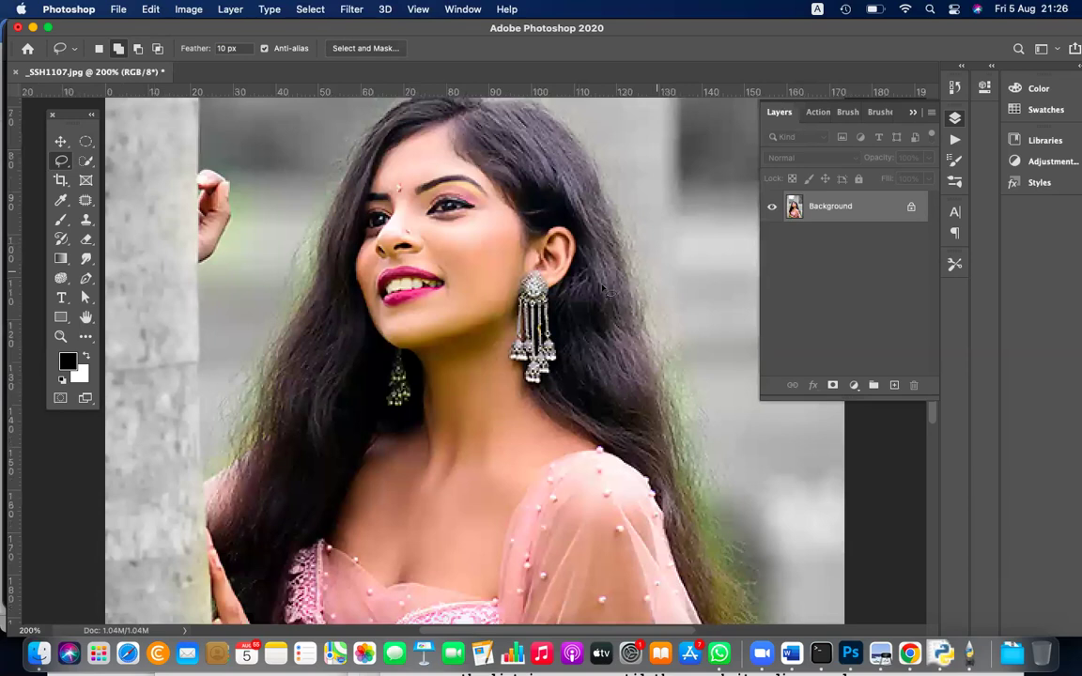
pyautogui.press('super+minus')
pyautogui.press('super+minus')
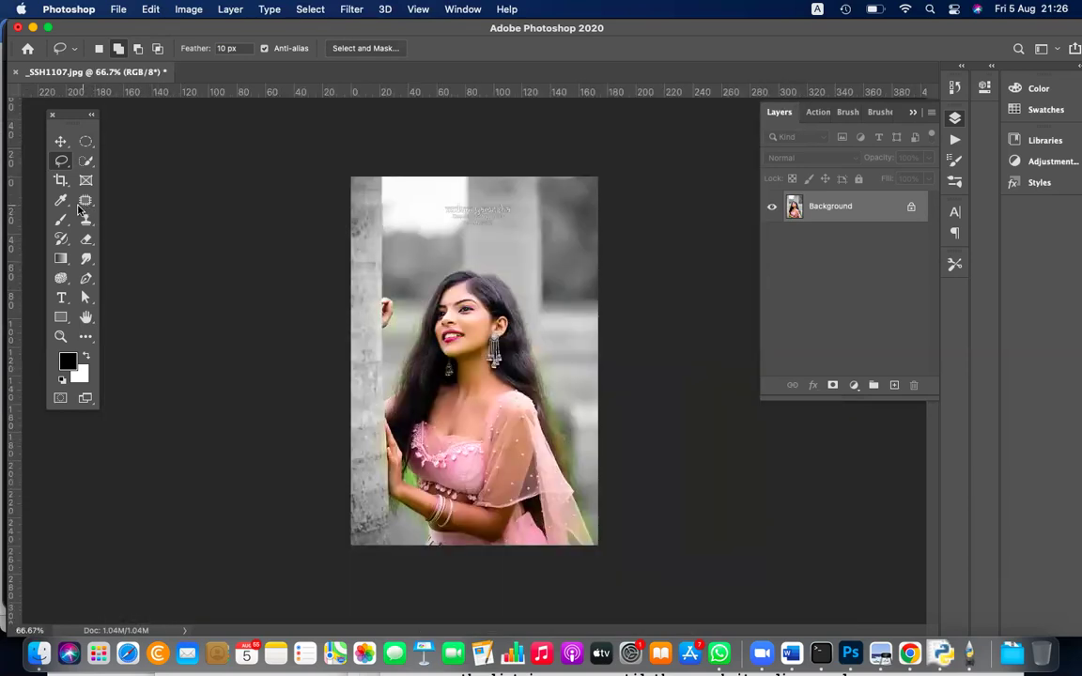
# Step: Set up the Sponge tool in Desaturate mode at 100% flow, zoomed to 200% on the woman
pyautogui.click(62, 279)
pyautogui.click(108, 303)
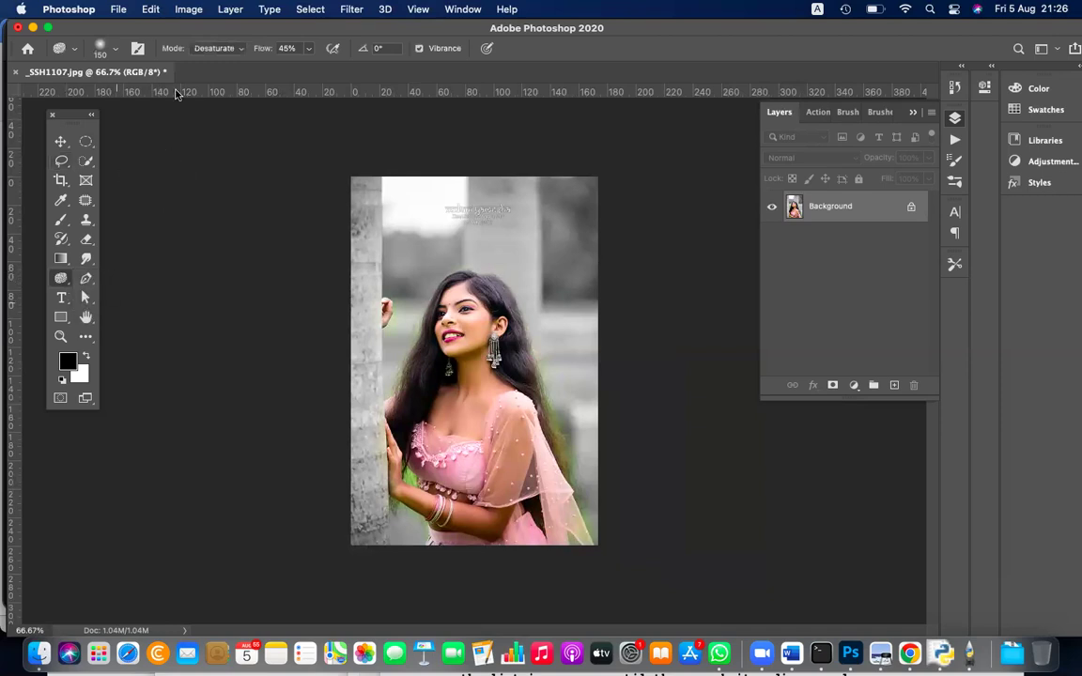
pyautogui.click(309, 48)
pyautogui.moveTo(302, 67); pyautogui.dragTo(348, 68)
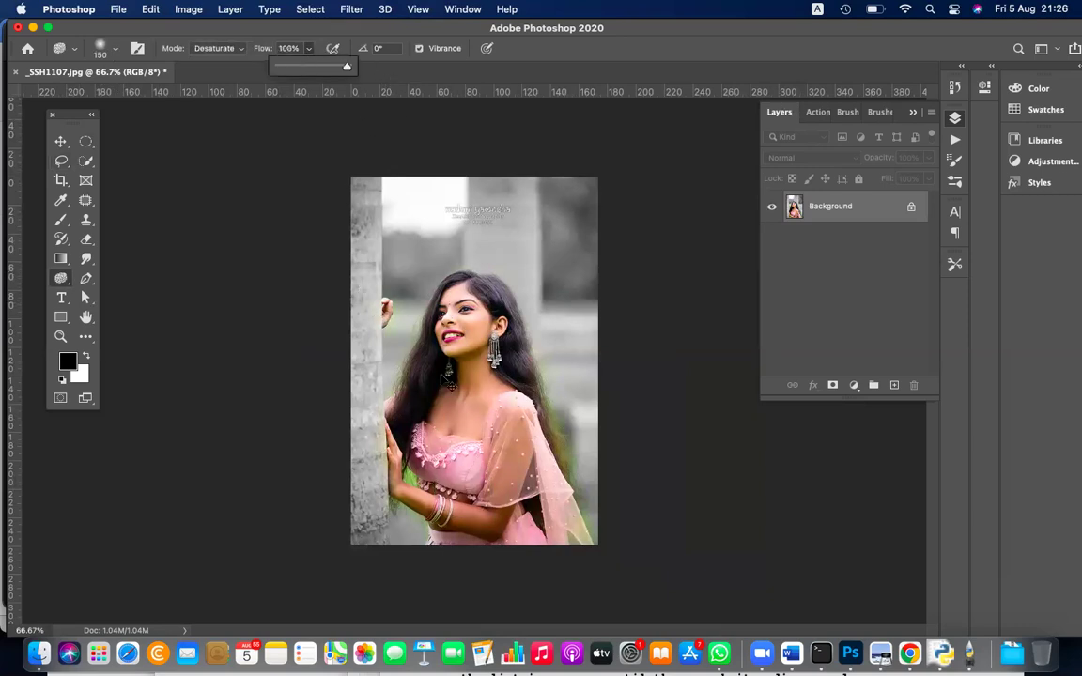
pyautogui.press('super+equal')
pyautogui.press('super+equal')
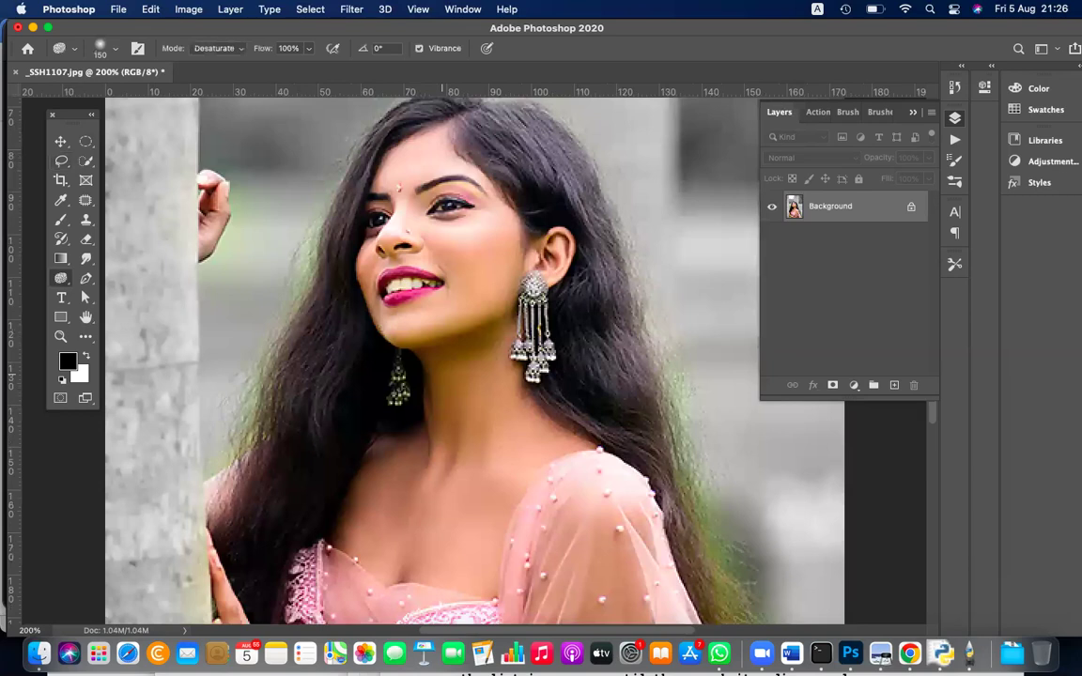
pyautogui.scroll(-2, 526, 254)
pyautogui.hscroll(3, 526, 254)
# Step: Desaturate the green fringe along her hair edge and the leaves beside her arm
pyautogui.moveTo(522, 259)
pyautogui.mouseDown()
pyautogui.moveTo(551, 428)
pyautogui.moveTo(571, 484)
pyautogui.moveTo(541, 350)
pyautogui.moveTo(516, 320)
pyautogui.moveTo(569, 401)
pyautogui.moveTo(580, 401)
pyautogui.moveTo(642, 624)
pyautogui.moveTo(528, 257)
pyautogui.moveTo(563, 350)
pyautogui.moveTo(502, 203)
pyautogui.mouseUp()
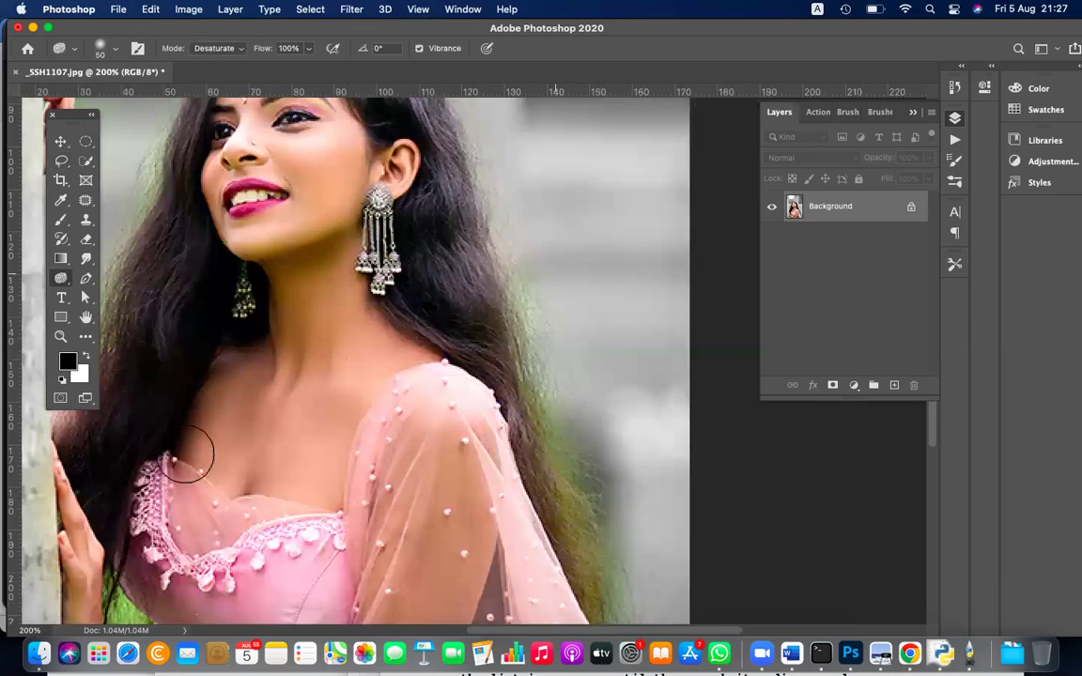
pyautogui.scroll(5, 193, 452)
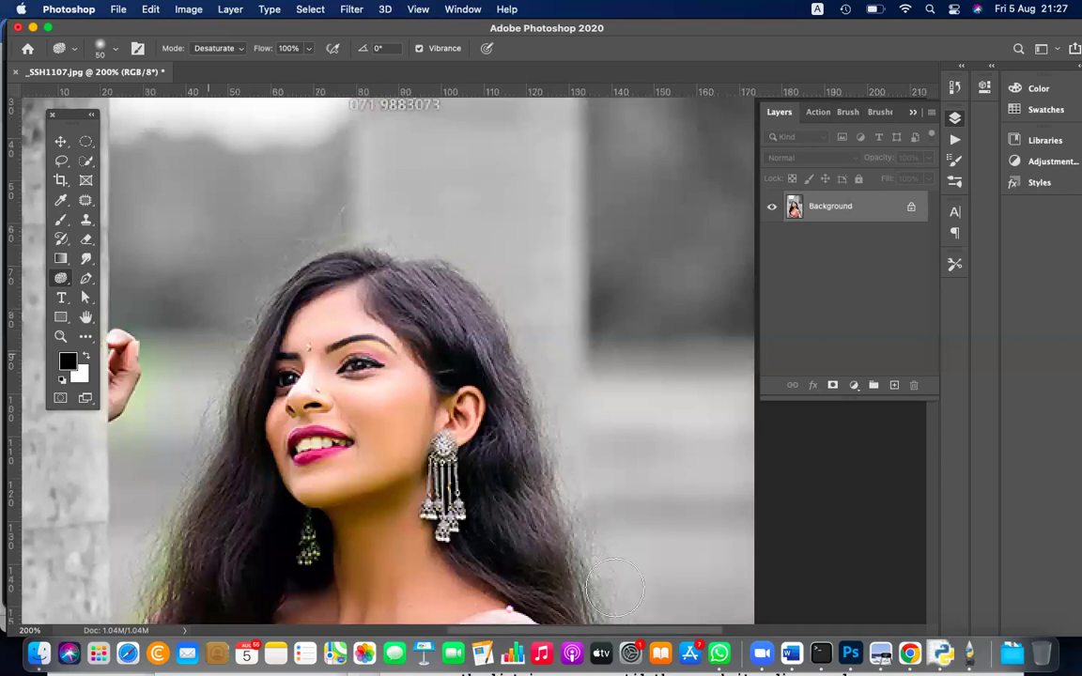
pyautogui.scroll(-10, 655, 526)
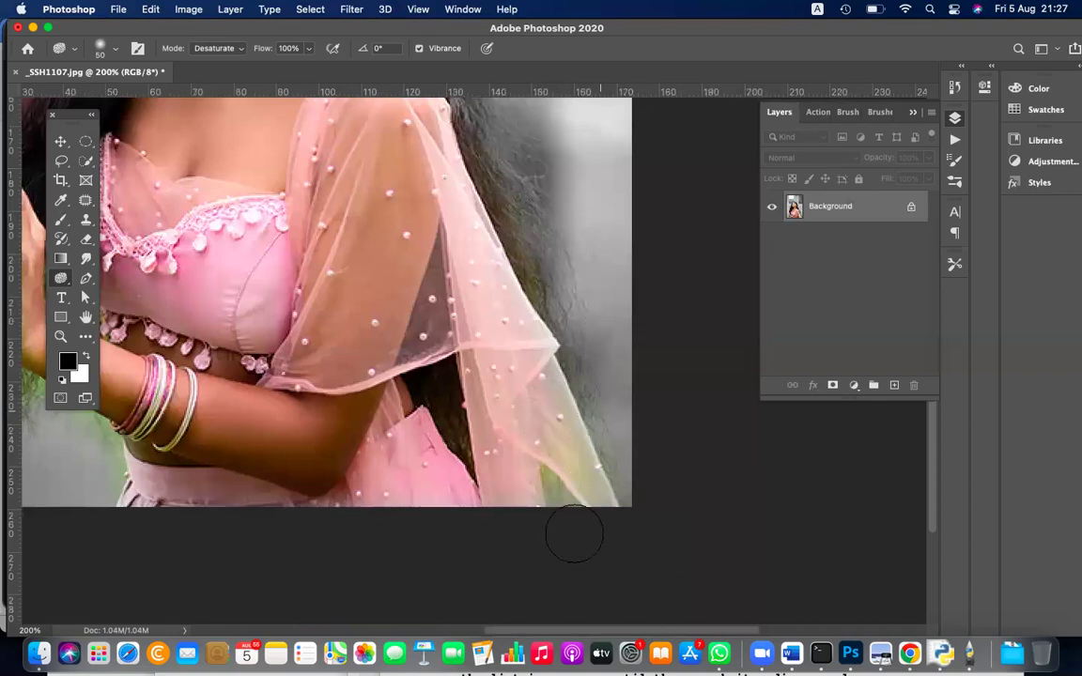
pyautogui.hscroll(-5, 434, 454)
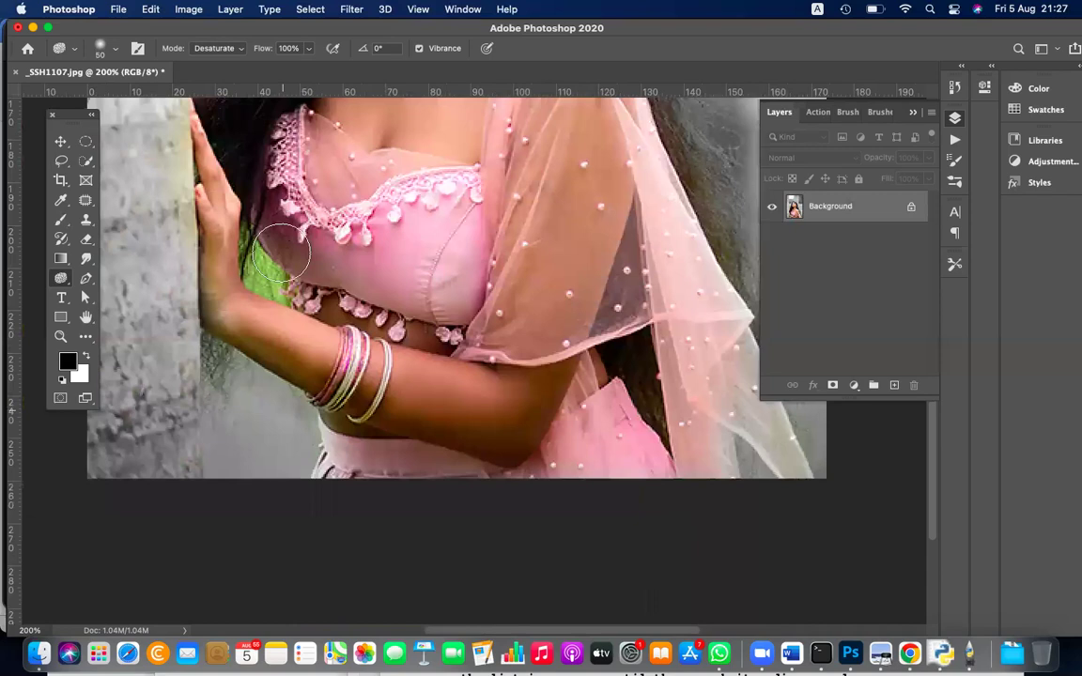
pyautogui.press('[')
pyautogui.press('[')
pyautogui.press('[')
pyautogui.press('[')
pyautogui.press('[')
pyautogui.press('[')
pyautogui.moveTo(273, 290)
pyautogui.mouseDown()
pyautogui.moveTo(251, 252)
pyautogui.moveTo(273, 282)
pyautogui.moveTo(262, 263)
pyautogui.moveTo(246, 264)
pyautogui.moveTo(253, 284)
pyautogui.moveTo(293, 293)
pyautogui.moveTo(278, 274)
pyautogui.moveTo(281, 295)
pyautogui.moveTo(272, 291)
pyautogui.moveTo(248, 249)
pyautogui.moveTo(256, 279)
pyautogui.moveTo(278, 294)
pyautogui.moveTo(266, 287)
pyautogui.moveTo(283, 280)
pyautogui.moveTo(260, 279)
pyautogui.moveTo(248, 227)
pyautogui.moveTo(291, 288)
pyautogui.moveTo(217, 322)
pyautogui.moveTo(201, 230)
pyautogui.moveTo(208, 312)
pyautogui.moveTo(189, 278)
pyautogui.moveTo(185, 225)
pyautogui.moveTo(201, 371)
pyautogui.mouseUp()
# Step: Desaturate the background beside her raised hand and the green near her shoulder hair
pyautogui.scroll(5, 201, 371)
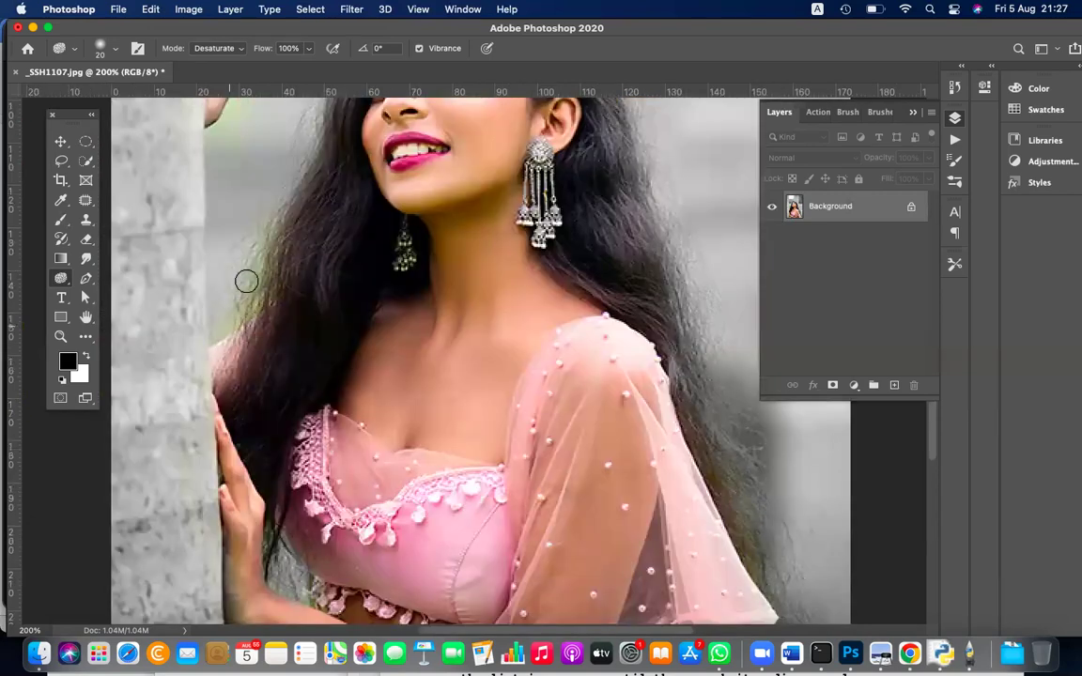
pyautogui.scroll(3, 244, 280)
pyautogui.moveTo(222, 241)
pyautogui.mouseDown()
pyautogui.moveTo(195, 283)
pyautogui.moveTo(218, 248)
pyautogui.moveTo(194, 278)
pyautogui.moveTo(218, 244)
pyautogui.moveTo(232, 185)
pyautogui.moveTo(228, 231)
pyautogui.moveTo(231, 175)
pyautogui.moveTo(196, 156)
pyautogui.moveTo(328, 151)
pyautogui.mouseUp()
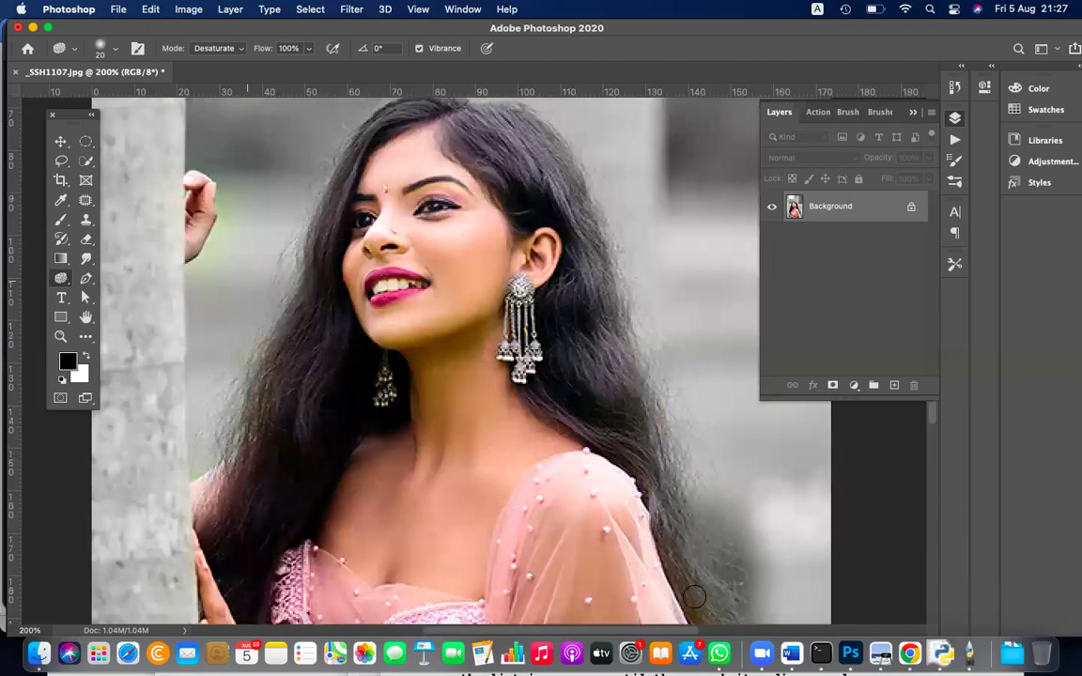
pyautogui.scroll(-7, 580, 489)
pyautogui.hscroll(2, 580, 489)
pyautogui.moveTo(582, 528)
pyautogui.mouseDown()
pyautogui.moveTo(505, 444)
pyautogui.moveTo(633, 304)
pyautogui.moveTo(620, 363)
pyautogui.moveTo(591, 220)
pyautogui.moveTo(708, 402)
pyautogui.mouseUp()
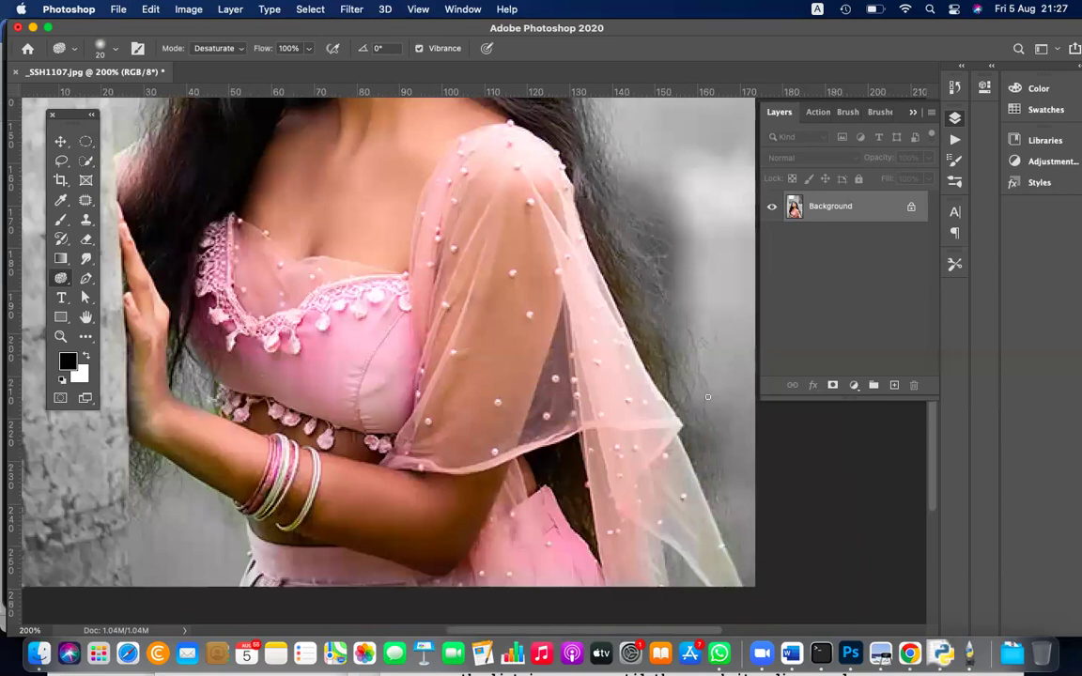
pyautogui.press('super+minus')
pyautogui.press('super+minus')
pyautogui.press('super+minus')
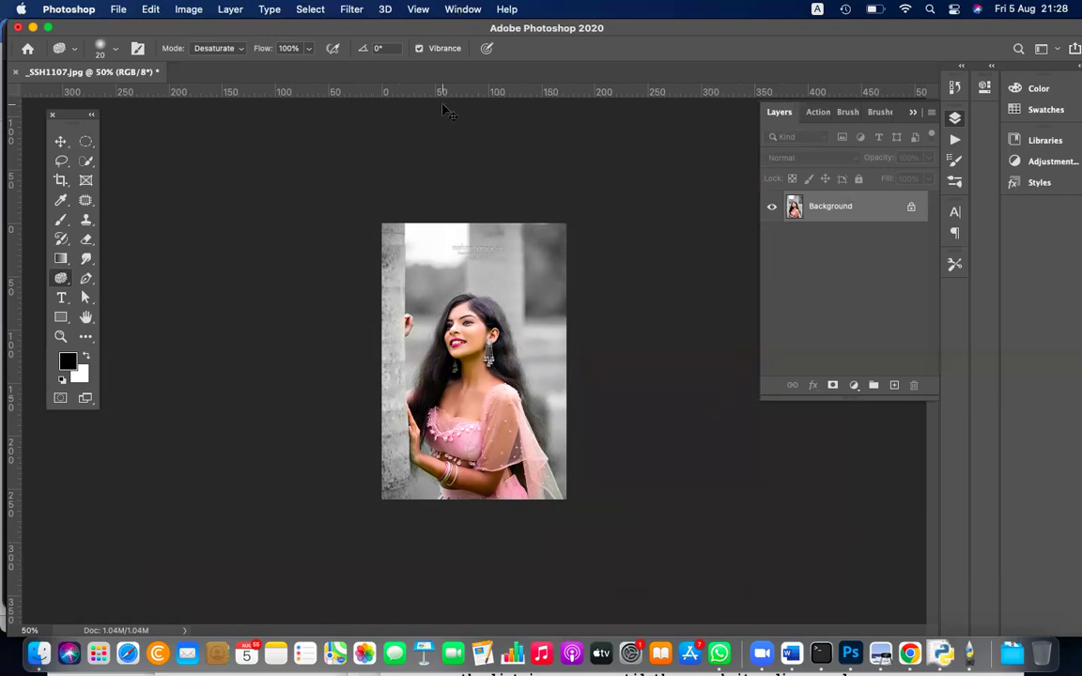
# Step: Fit the whole photo in view and reselect the freehand Lasso Tool with its 10 px feather
pyautogui.press('super+equal')
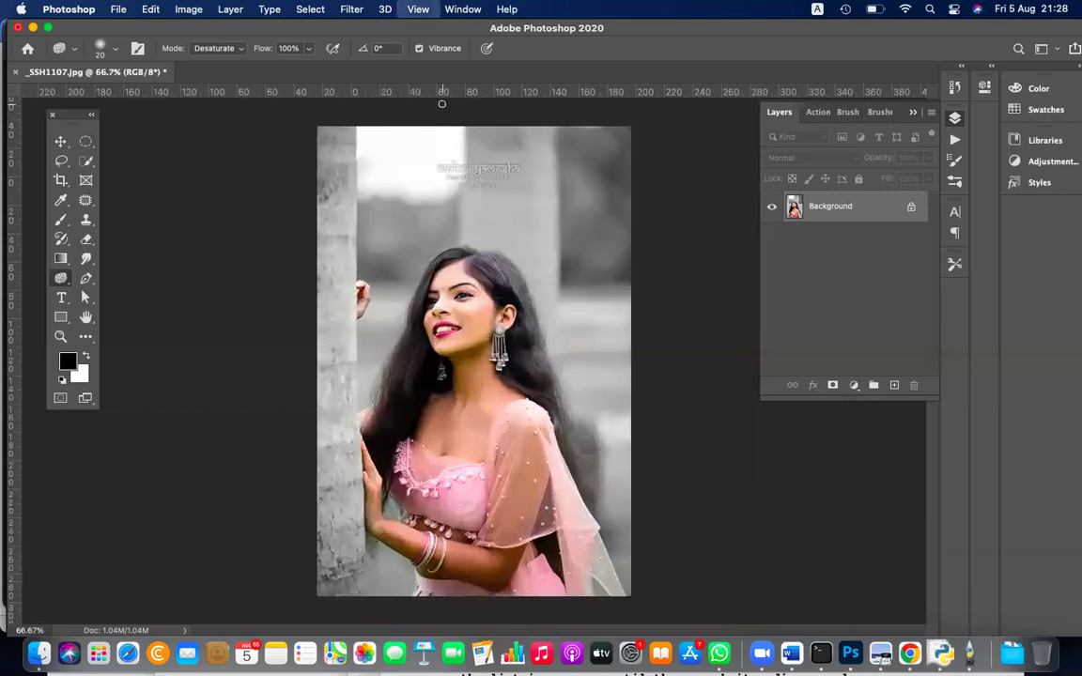
pyautogui.press('super+minus')
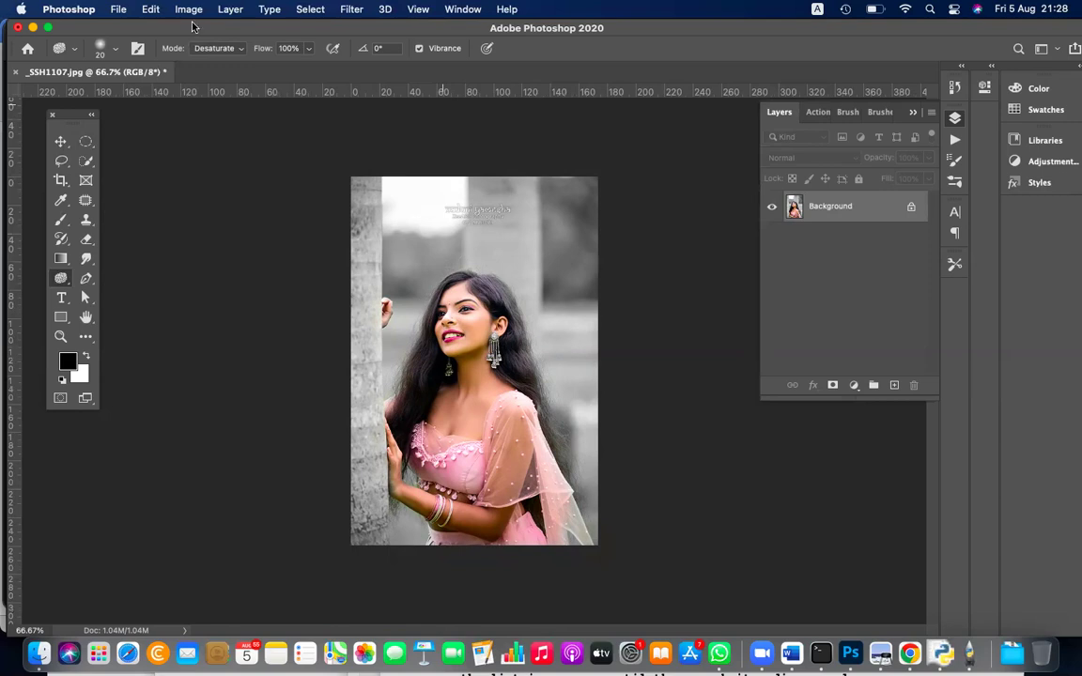
pyautogui.click(60, 161)
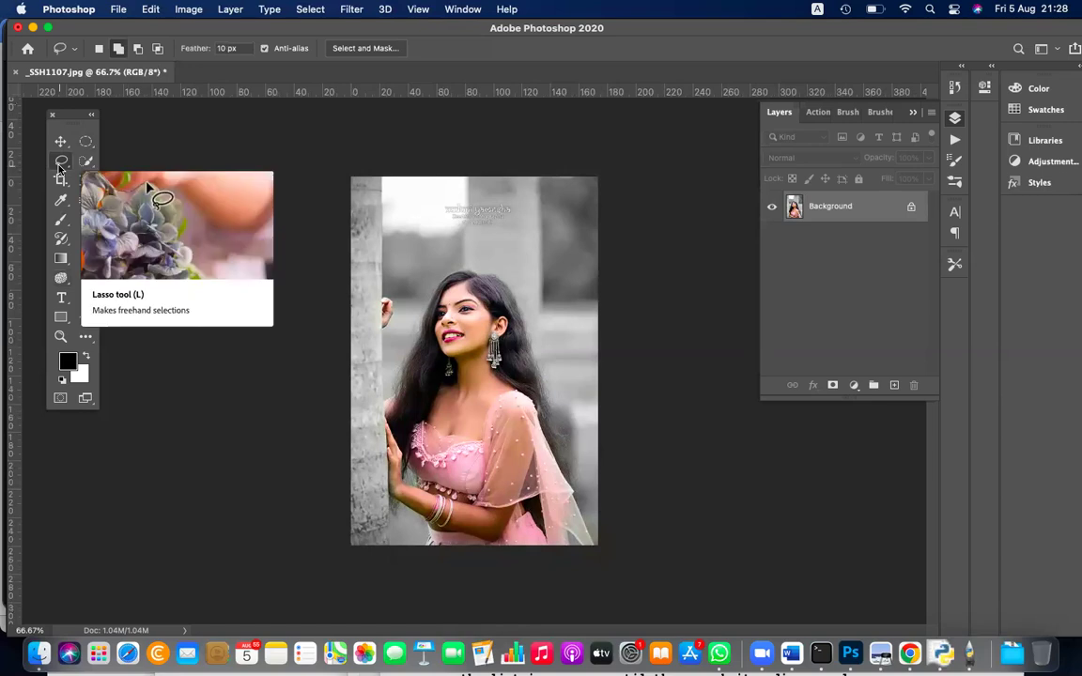
pyautogui.rightClick(60, 164)
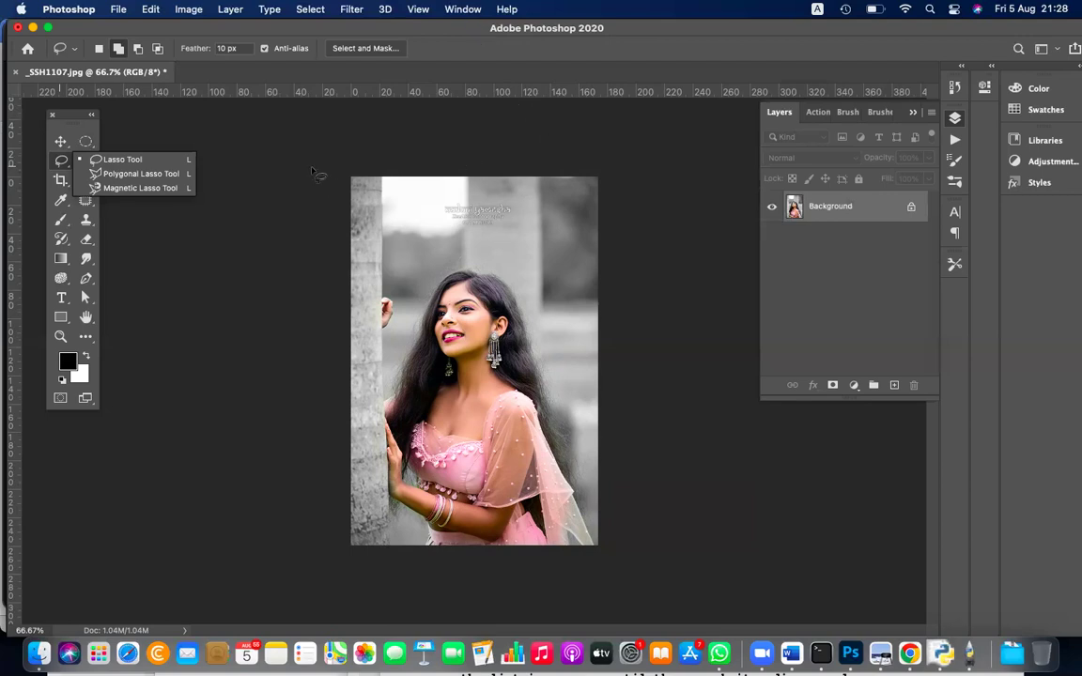
pyautogui.click(240, 157)
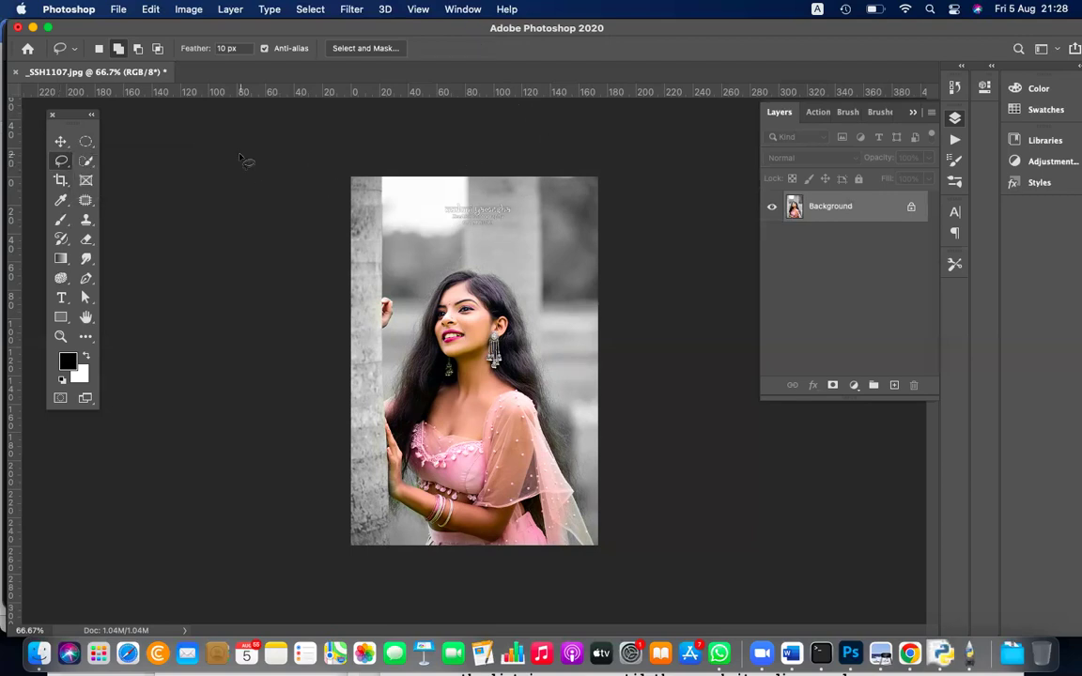
pyautogui.click(884, 653)
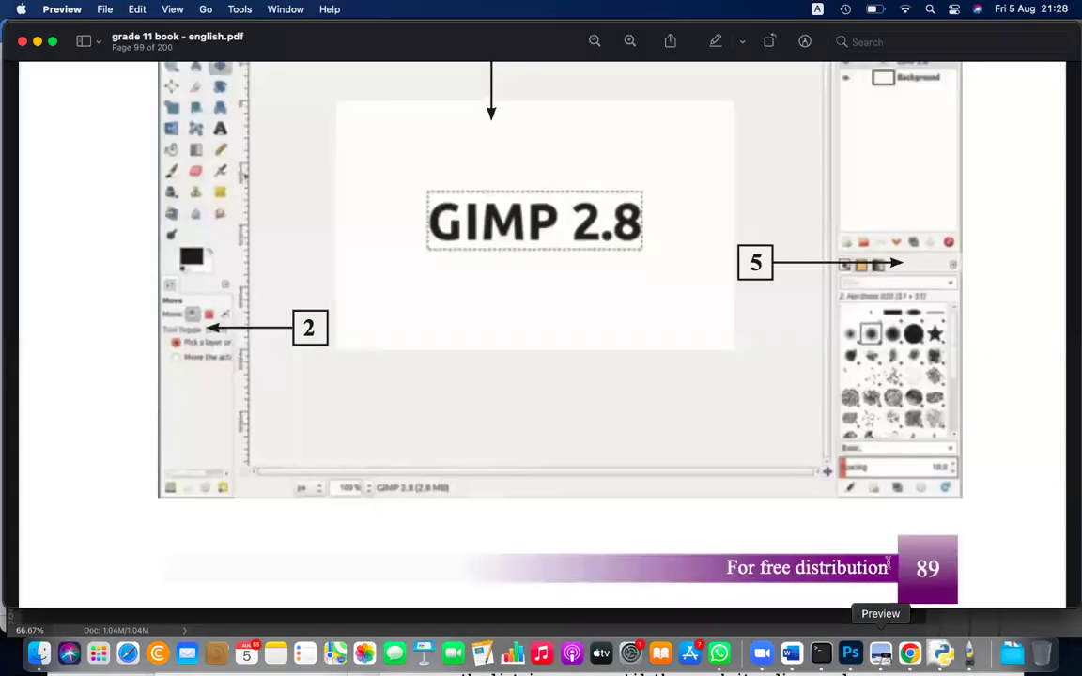
pyautogui.click(792, 652)
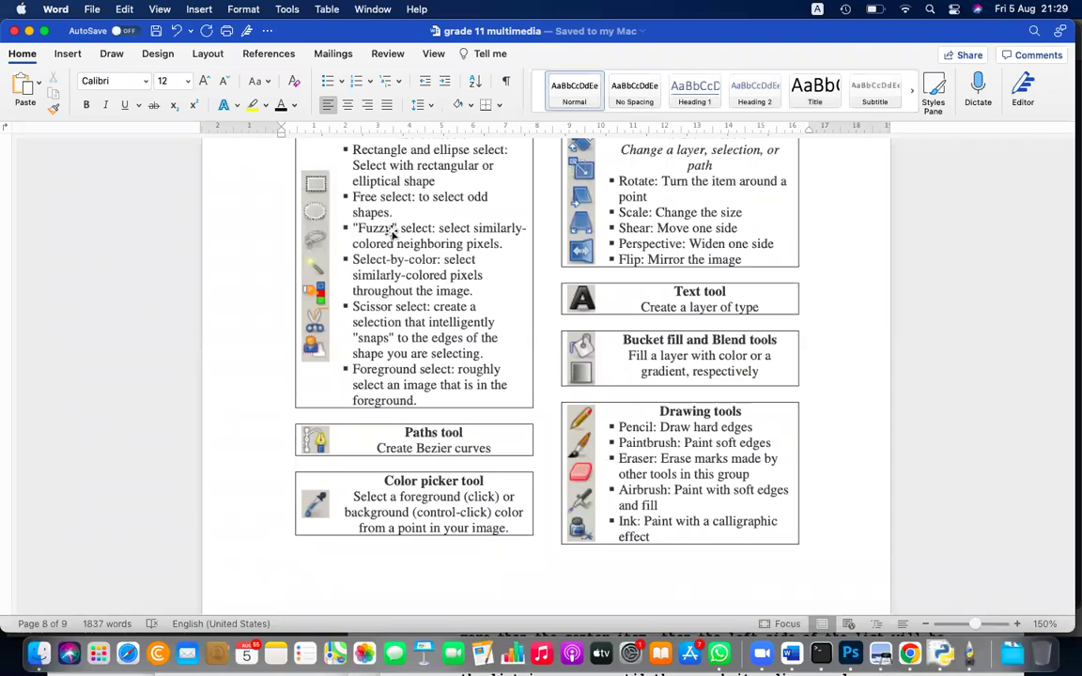
pyautogui.press('super+Tab')
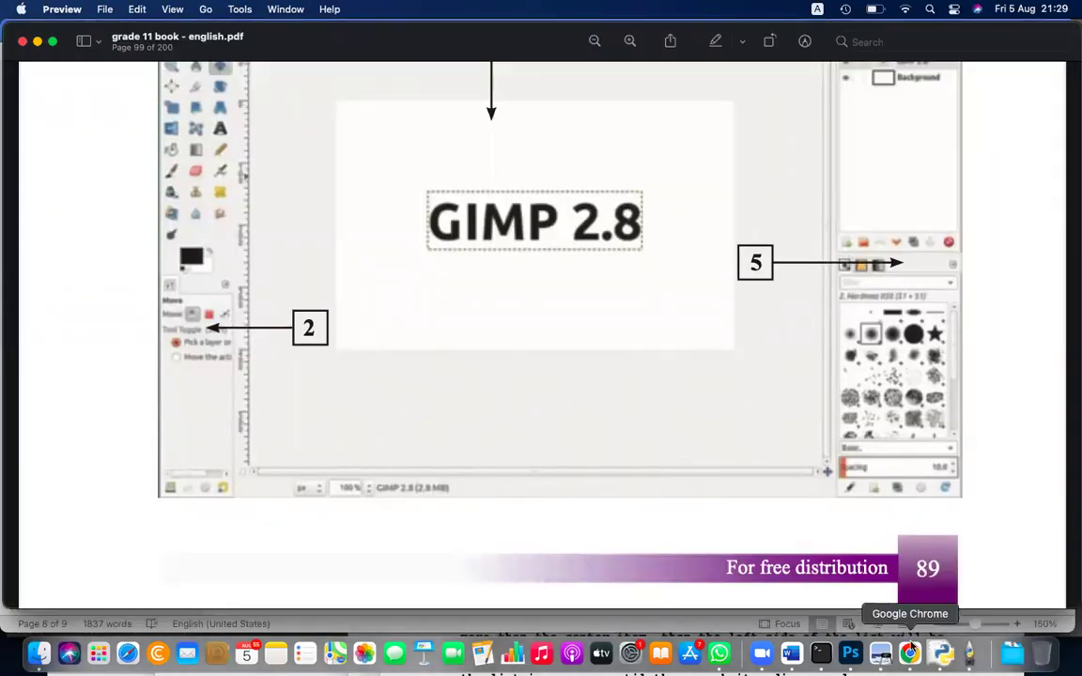
pyautogui.click(850, 653)
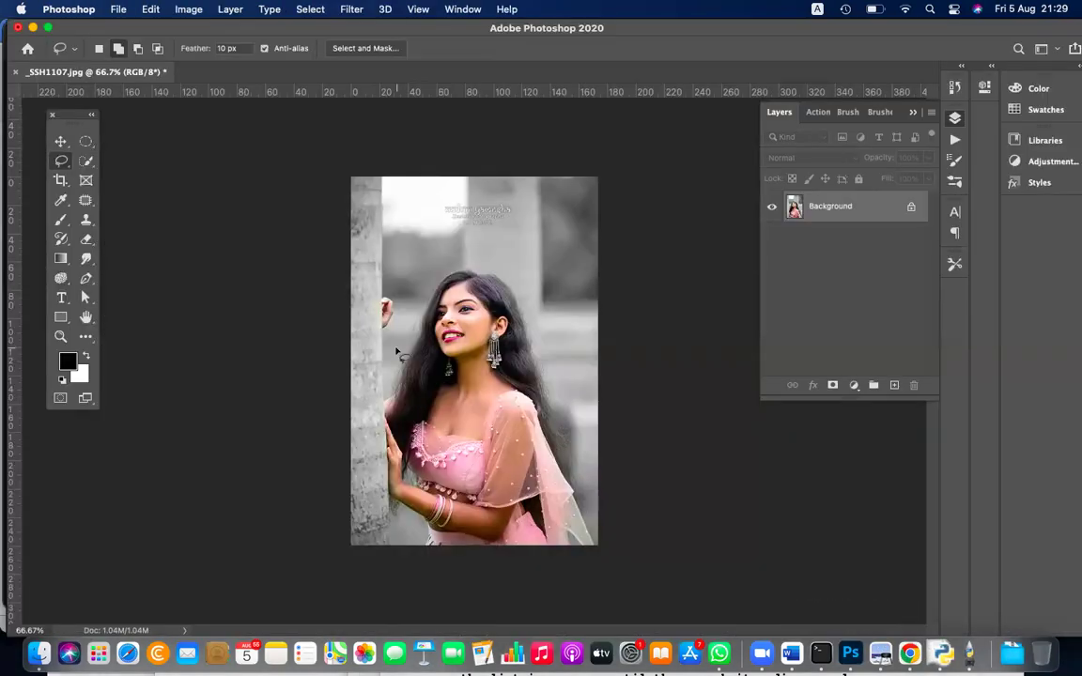
# Step: Pick the Magic Wand Tool from the selection tool flyouts, with tolerance 50
pyautogui.click(83, 160)
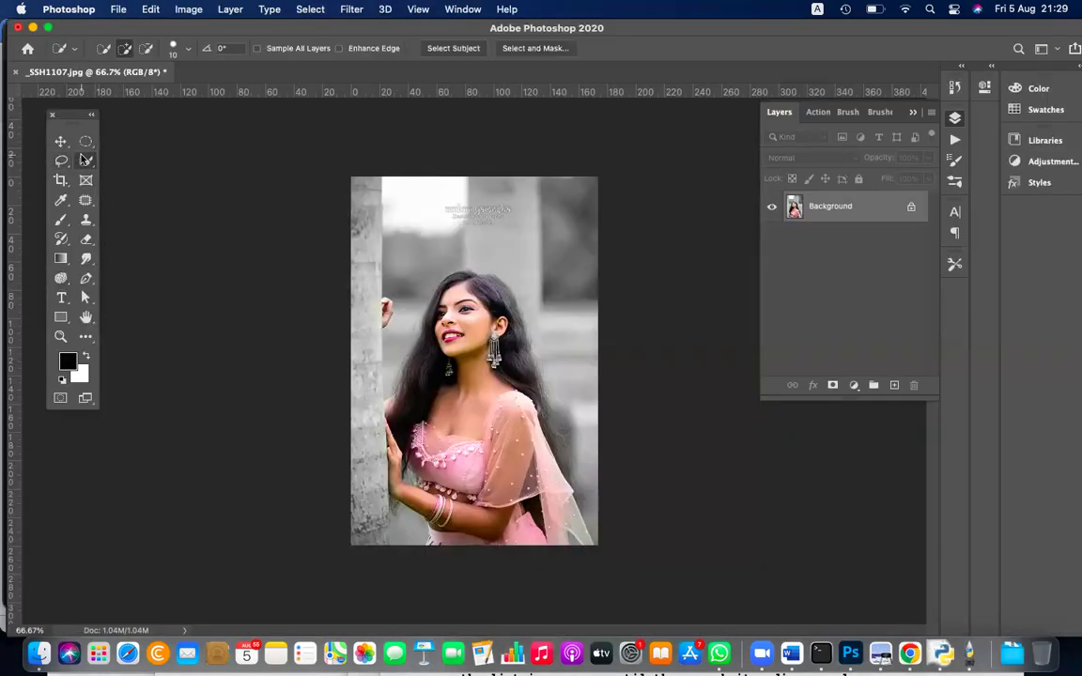
pyautogui.click(87, 142)
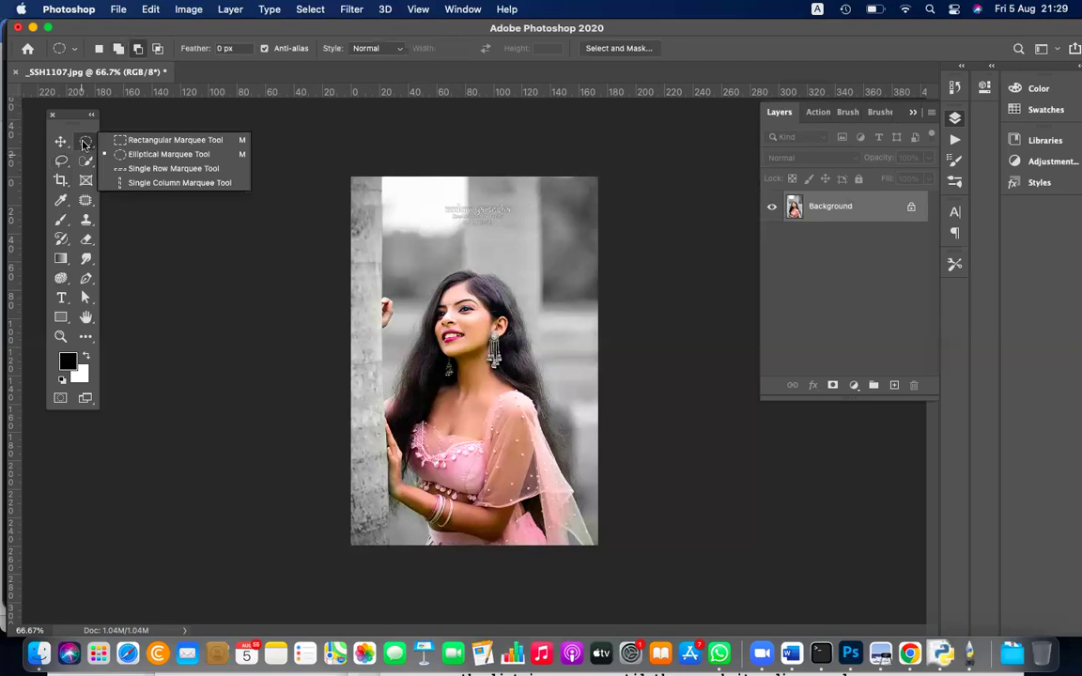
pyautogui.click(63, 159)
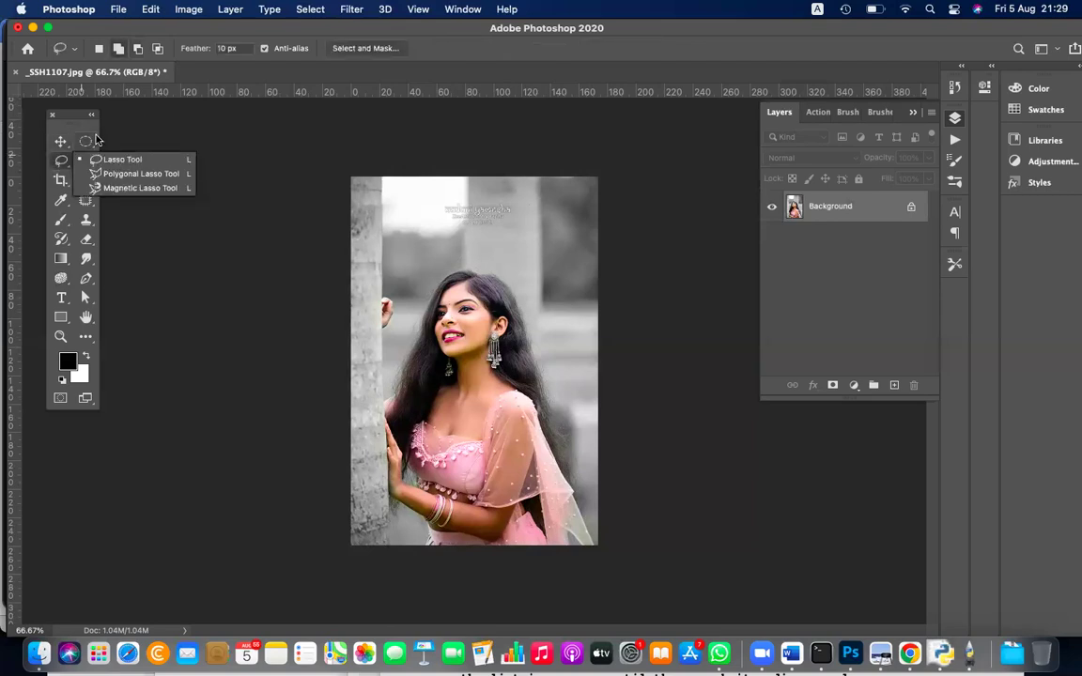
pyautogui.click(86, 143)
pyautogui.click(85, 166)
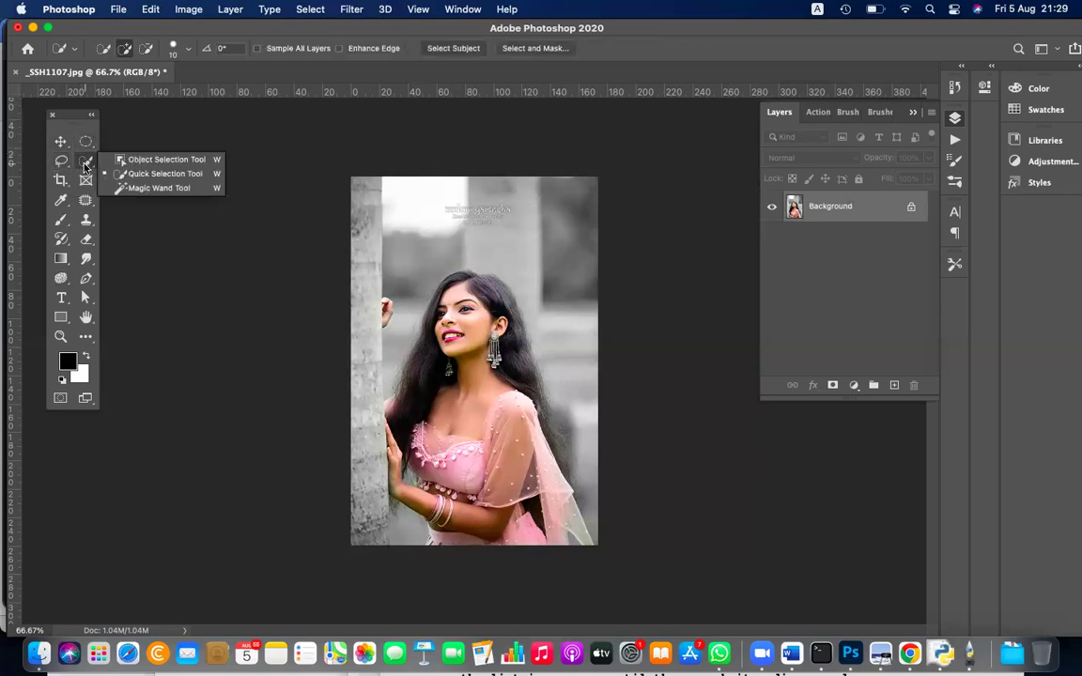
pyautogui.click(158, 188)
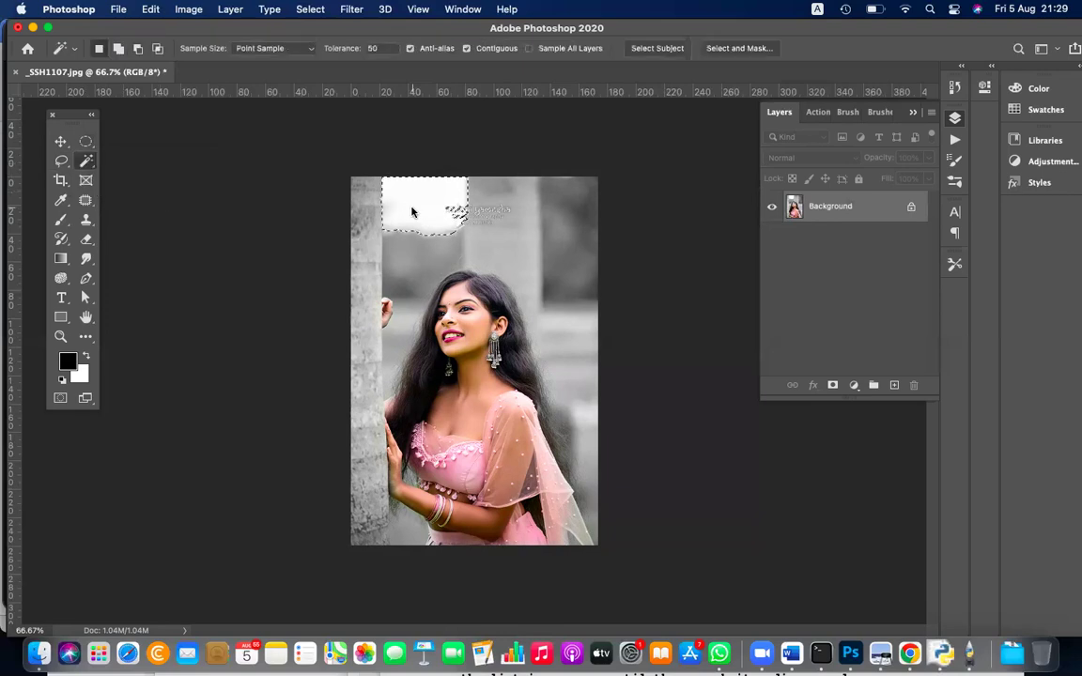
# Step: Try Magic Wand selections of the white and grey background at tolerance 50, deselecting each
pyautogui.click(524, 235)
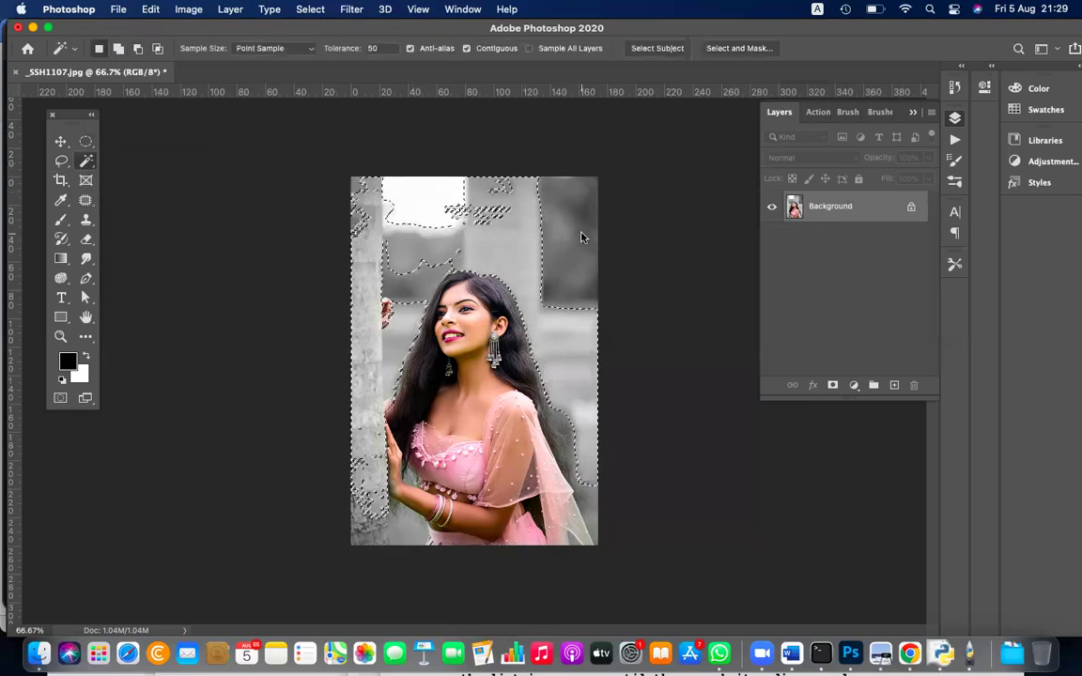
pyautogui.keyDown('shift'); pyautogui.click(592, 438); pyautogui.keyUp('shift')
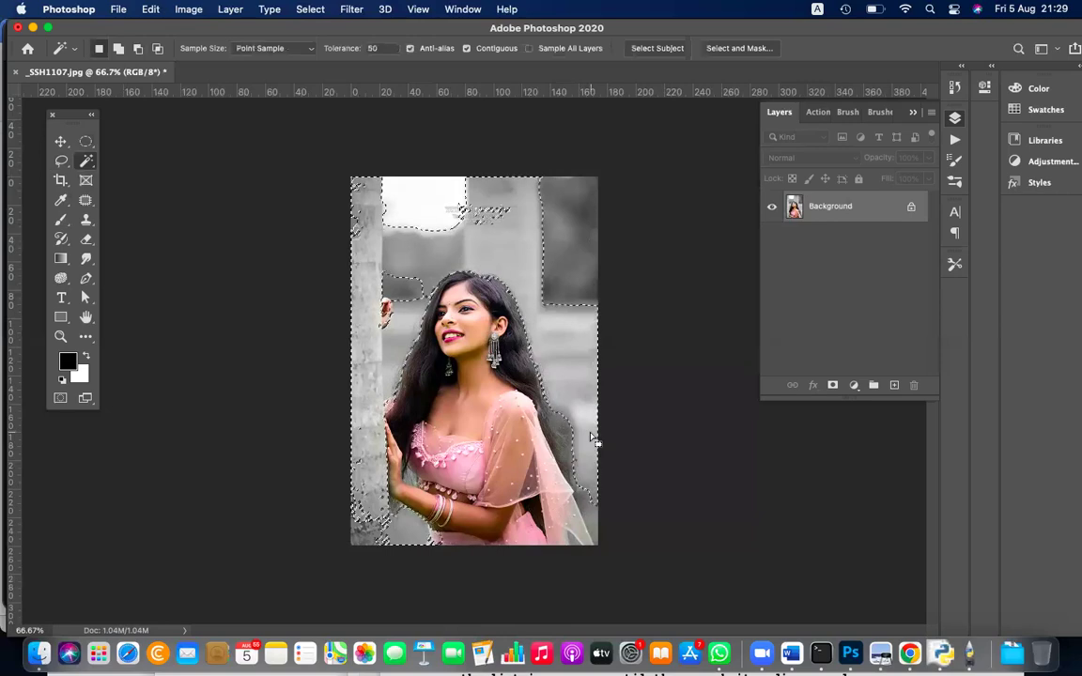
pyautogui.press('super+d')
pyautogui.click(585, 493)
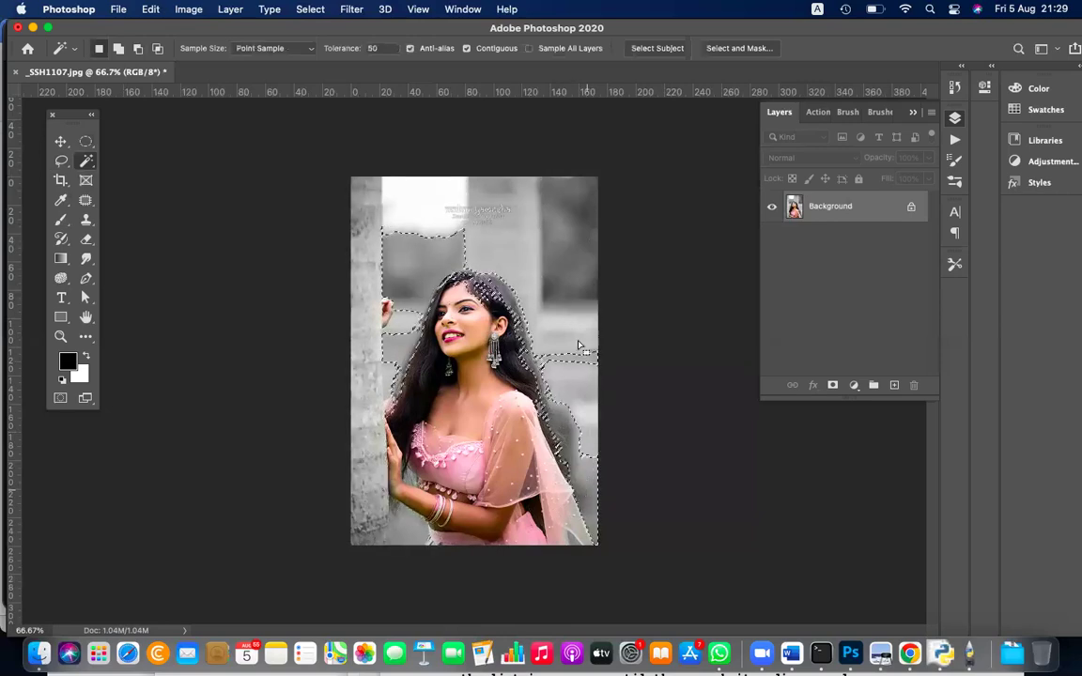
pyautogui.press('super+d')
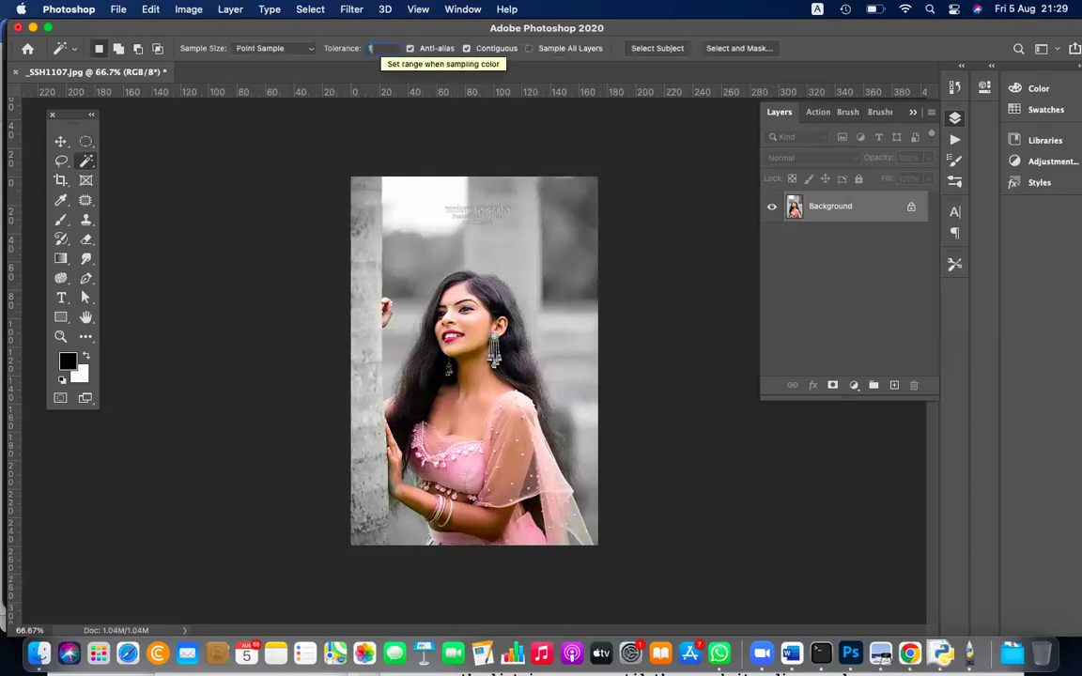
# Step: Retry the background selections with the Magic Wand at tolerance 150, then at 4
pyautogui.press('Return')
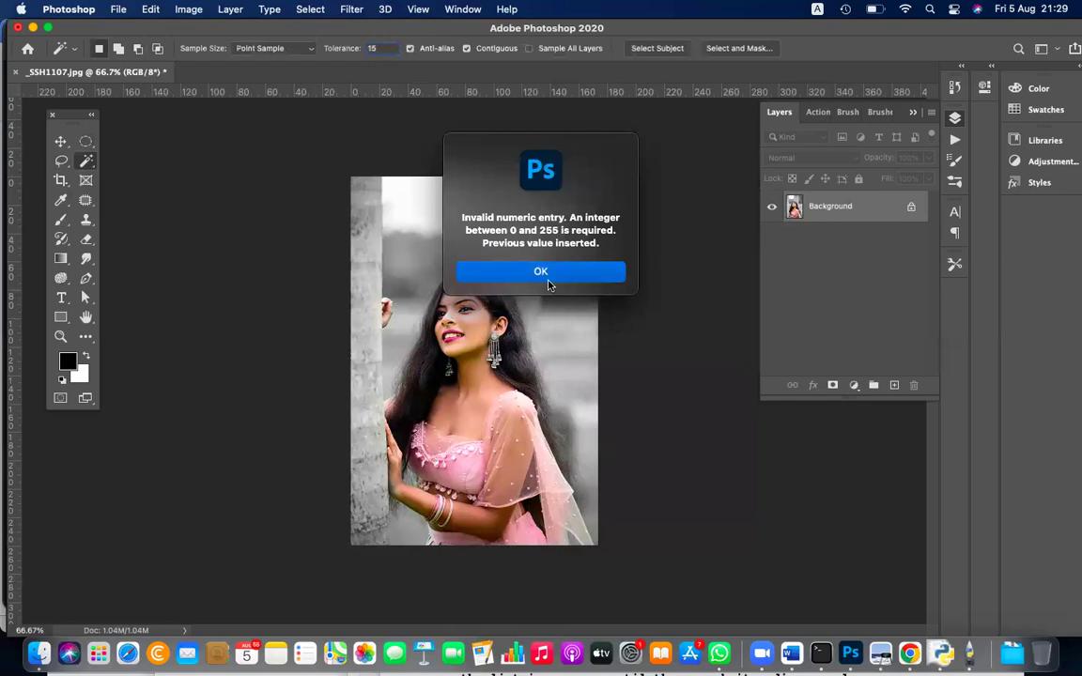
pyautogui.click(553, 272)
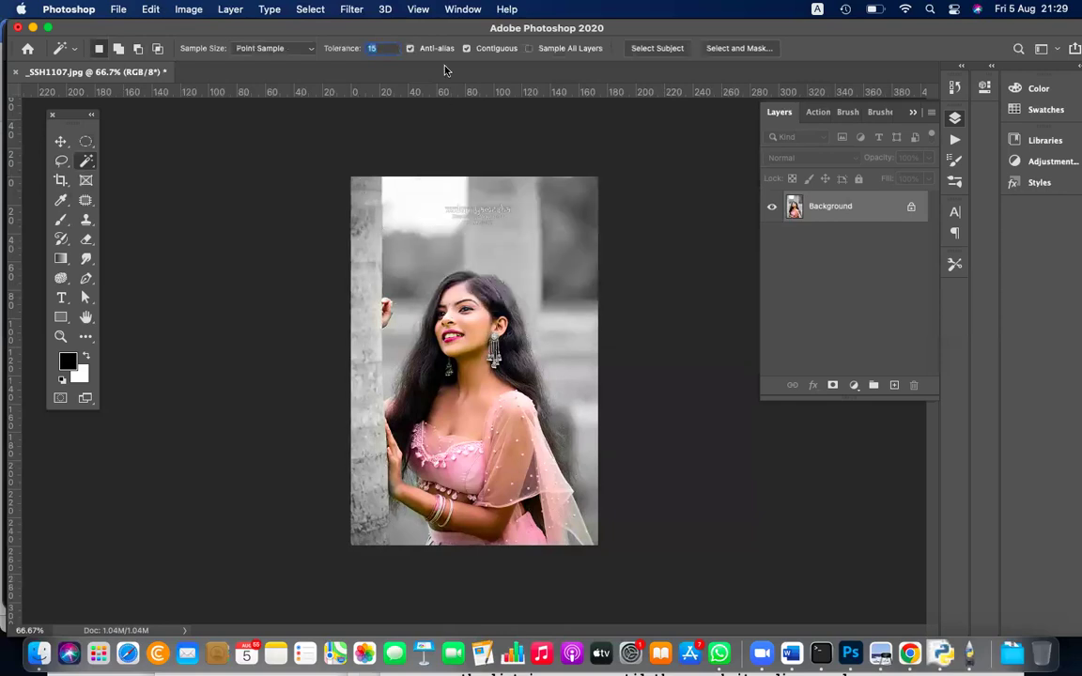
pyautogui.click(534, 217)
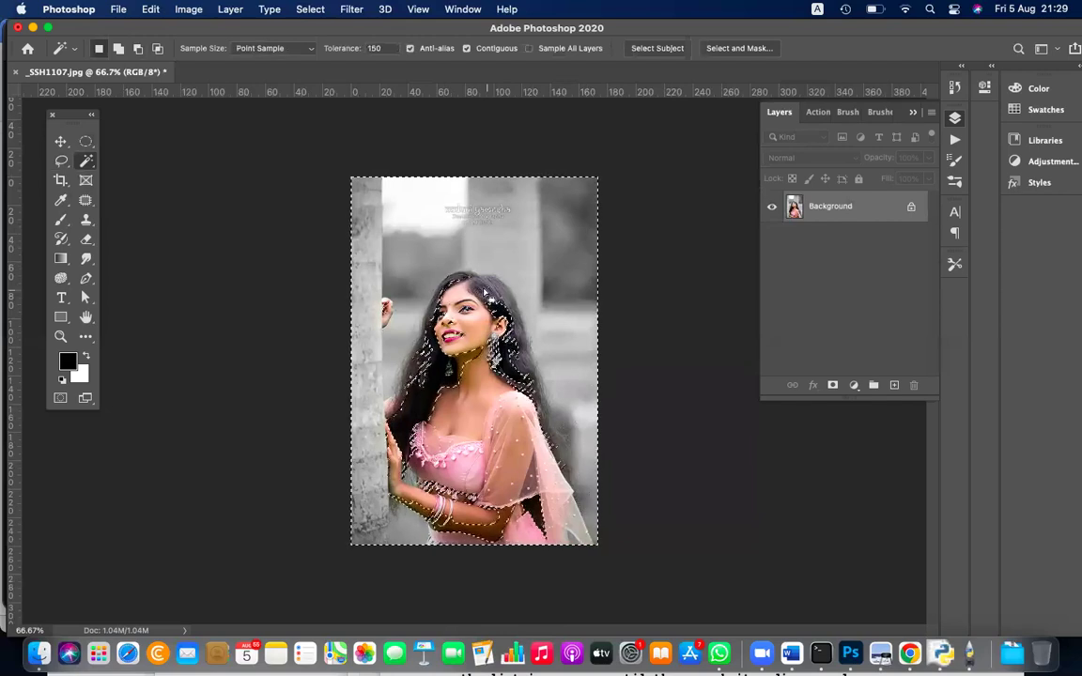
pyautogui.press('super+d')
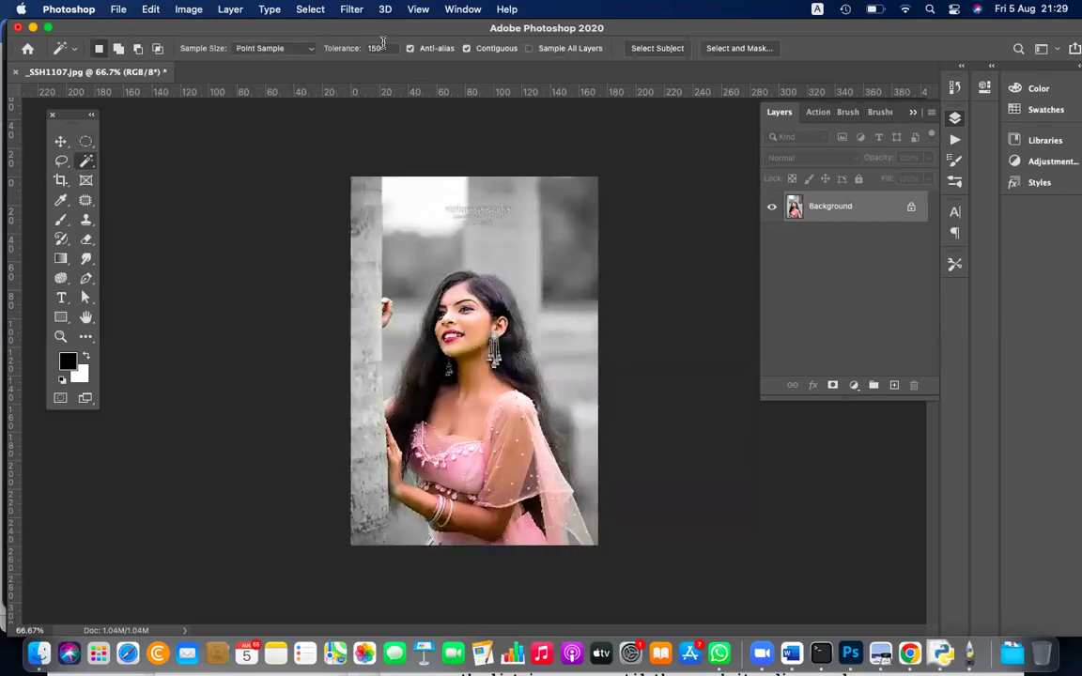
pyautogui.click(516, 225)
pyautogui.click(578, 414)
pyautogui.click(571, 256)
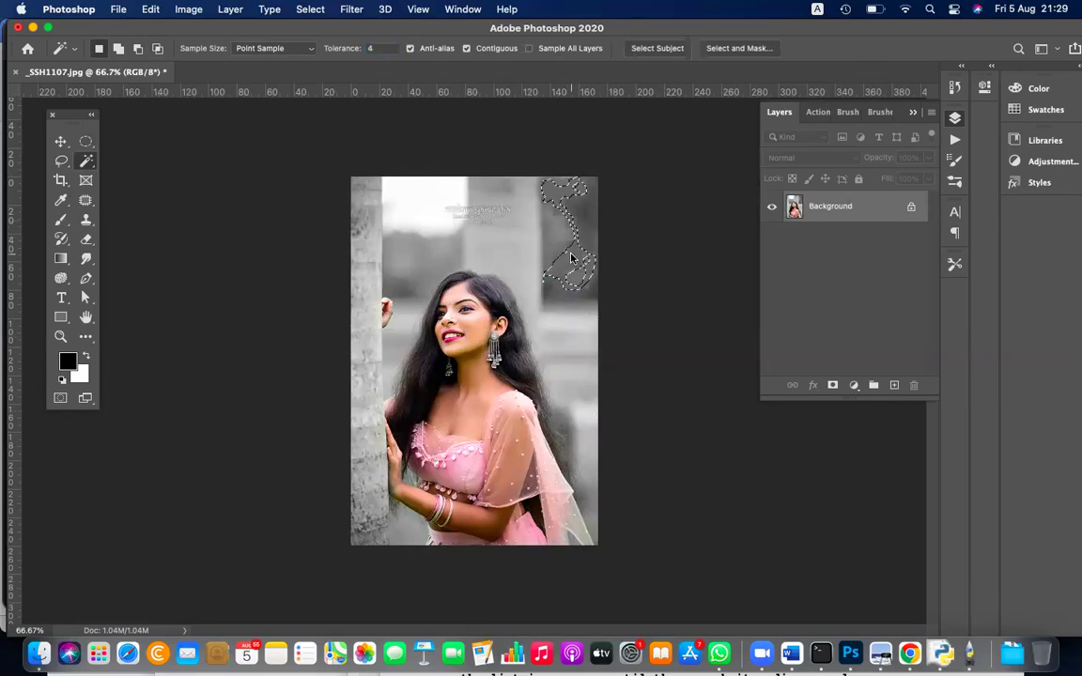
pyautogui.click(418, 244)
pyautogui.click(413, 203)
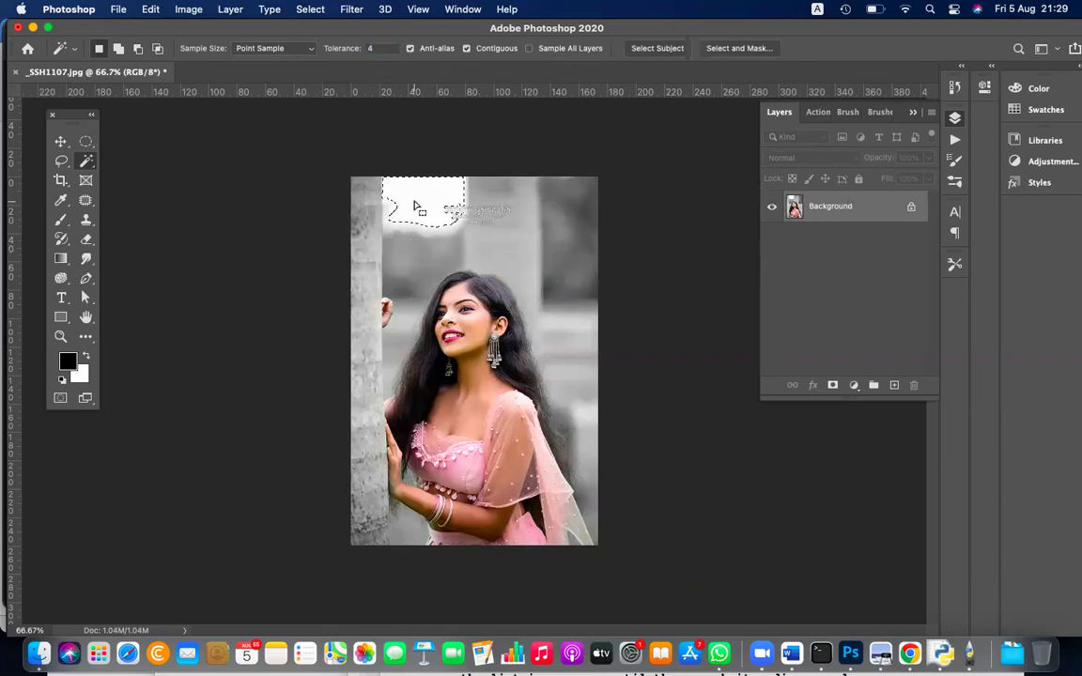
# Step: Switch to the Quick Selection Tool, deselect, set the brush to 40 and brush over the face
pyautogui.rightClick(85, 166)
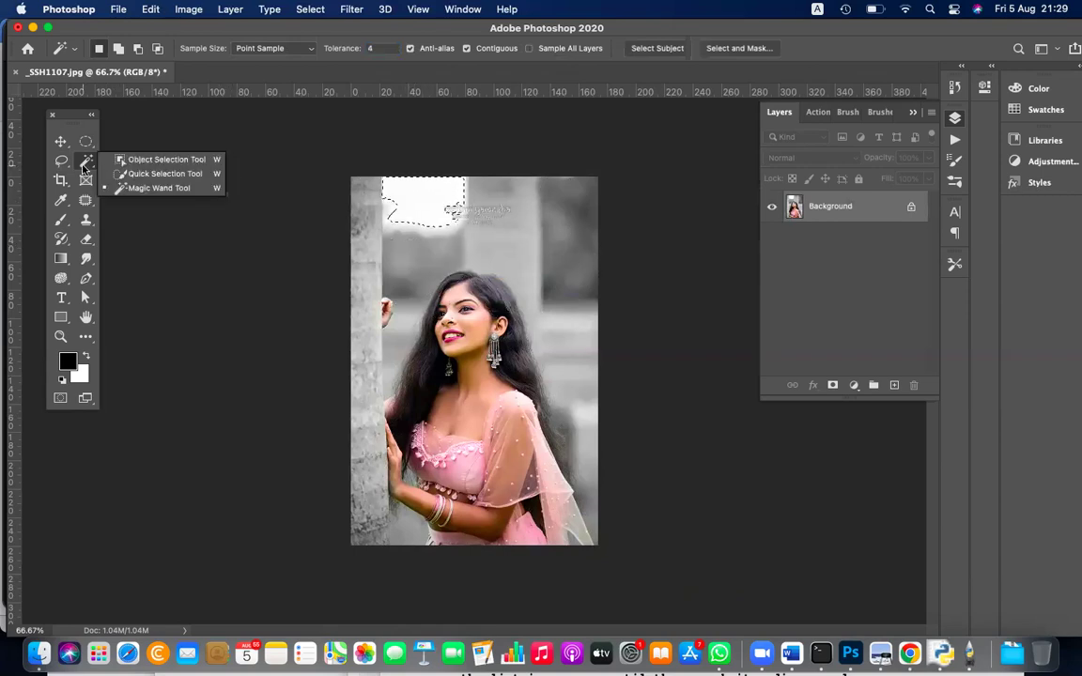
pyautogui.click(164, 173)
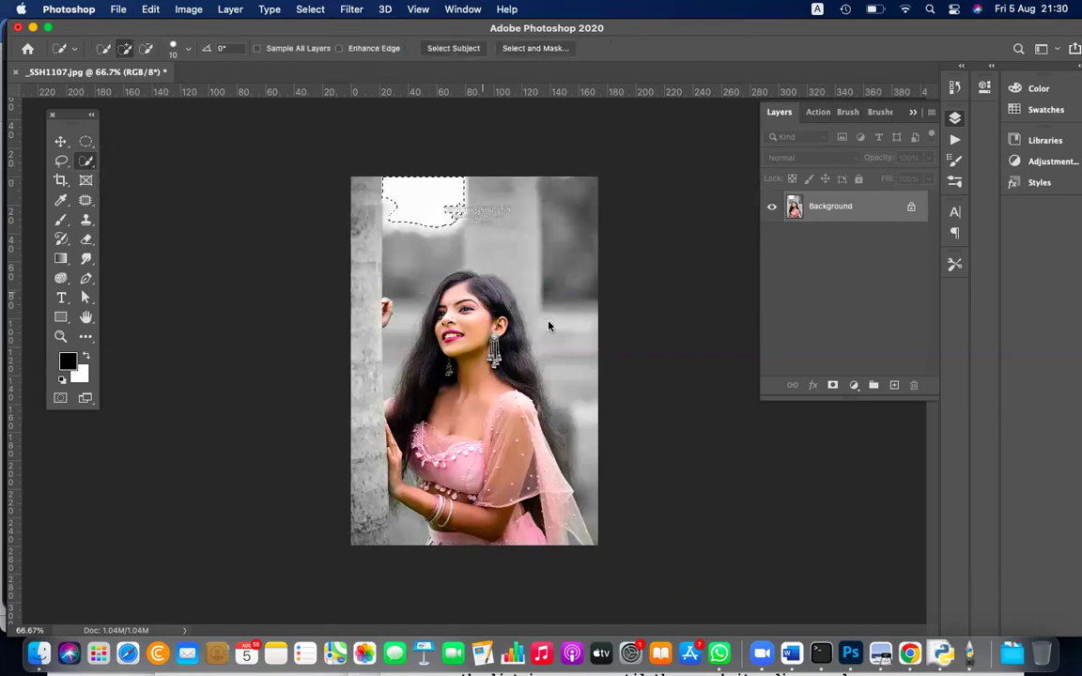
pyautogui.press('super+d')
pyautogui.press(']')
pyautogui.press(']')
pyautogui.press(']')
pyautogui.moveTo(471, 299)
pyautogui.mouseDown()
pyautogui.moveTo(430, 318)
pyautogui.moveTo(455, 280)
pyautogui.moveTo(426, 257)
pyautogui.moveTo(448, 297)
pyautogui.moveTo(399, 314)
pyautogui.moveTo(357, 385)
pyautogui.moveTo(398, 402)
pyautogui.moveTo(355, 399)
pyautogui.moveTo(375, 436)
pyautogui.moveTo(495, 499)
pyautogui.moveTo(507, 475)
pyautogui.moveTo(541, 471)
pyautogui.moveTo(515, 399)
pyautogui.moveTo(563, 482)
pyautogui.moveTo(551, 449)
pyautogui.moveTo(453, 343)
pyautogui.mouseUp()
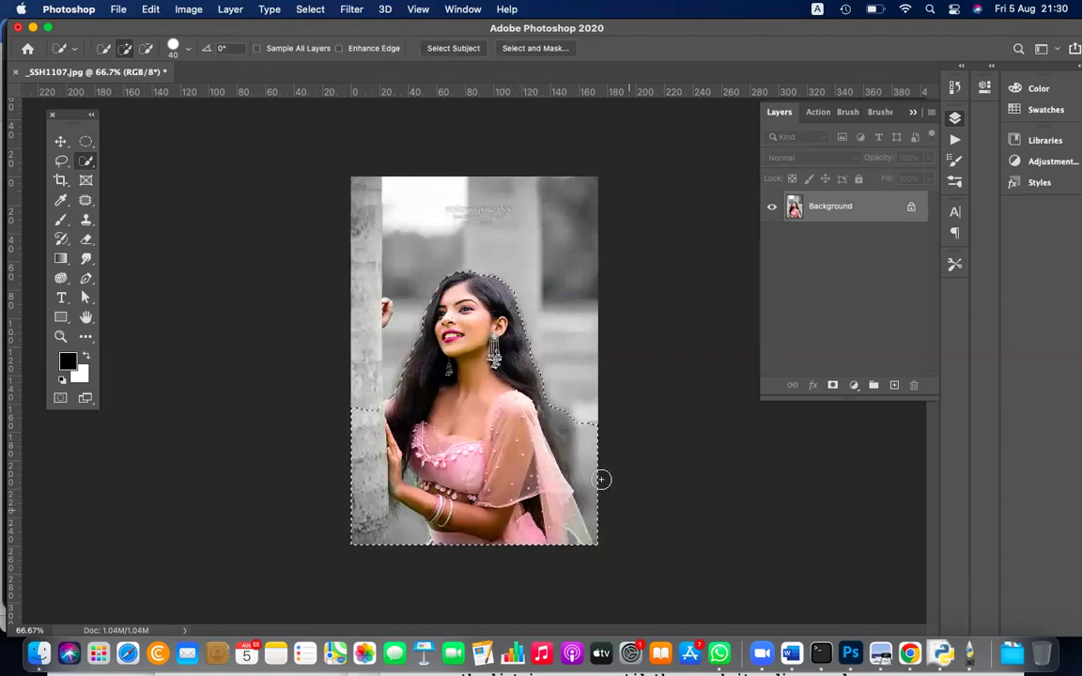
# Step: Reselect the woman's hair, face and pink dress with a size-30 Quick Selection brush, then switch to Preview
pyautogui.moveTo(383, 301); pyautogui.dragTo(384, 314)
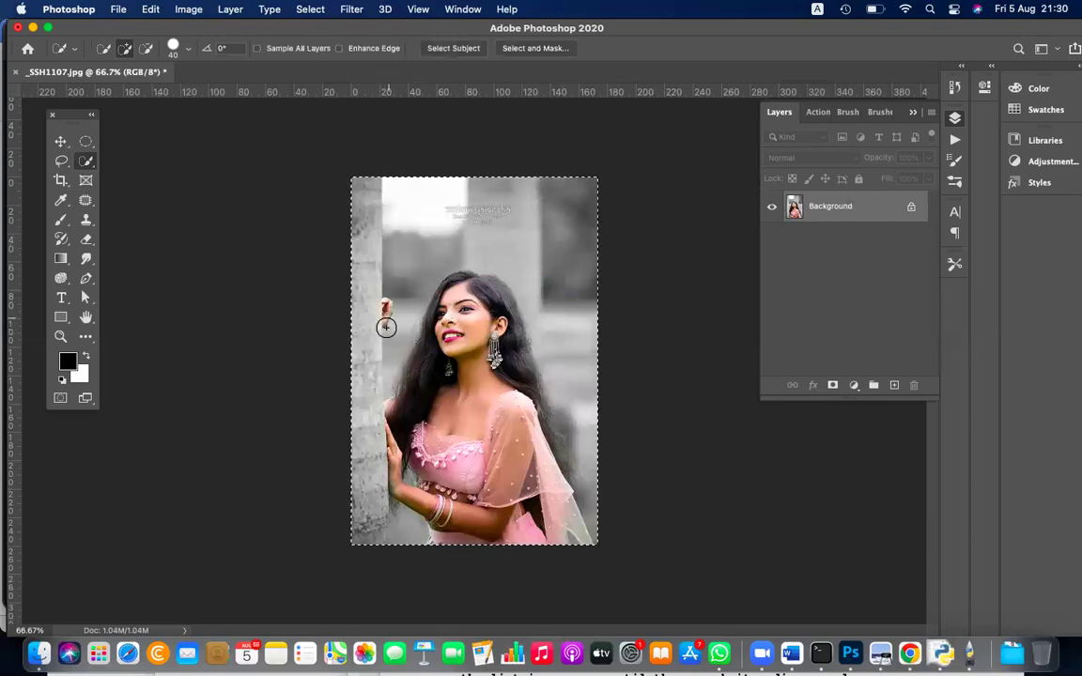
pyautogui.press('super+d')
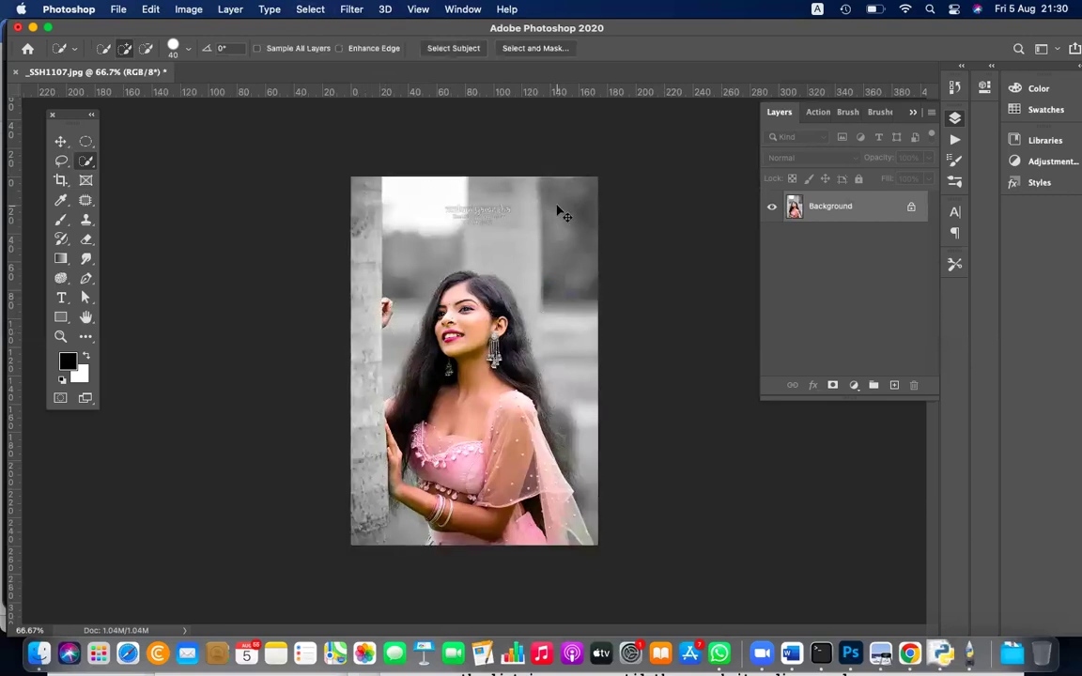
pyautogui.press('[')
pyautogui.moveTo(414, 376)
pyautogui.mouseDown()
pyautogui.moveTo(433, 282)
pyautogui.moveTo(503, 358)
pyautogui.moveTo(470, 268)
pyautogui.moveTo(517, 301)
pyautogui.moveTo(540, 457)
pyautogui.moveTo(568, 521)
pyautogui.mouseUp()
pyautogui.moveTo(495, 414)
pyautogui.mouseDown()
pyautogui.moveTo(495, 436)
pyautogui.moveTo(456, 493)
pyautogui.moveTo(414, 480)
pyautogui.moveTo(394, 449)
pyautogui.moveTo(385, 474)
pyautogui.moveTo(381, 309)
pyautogui.mouseUp()
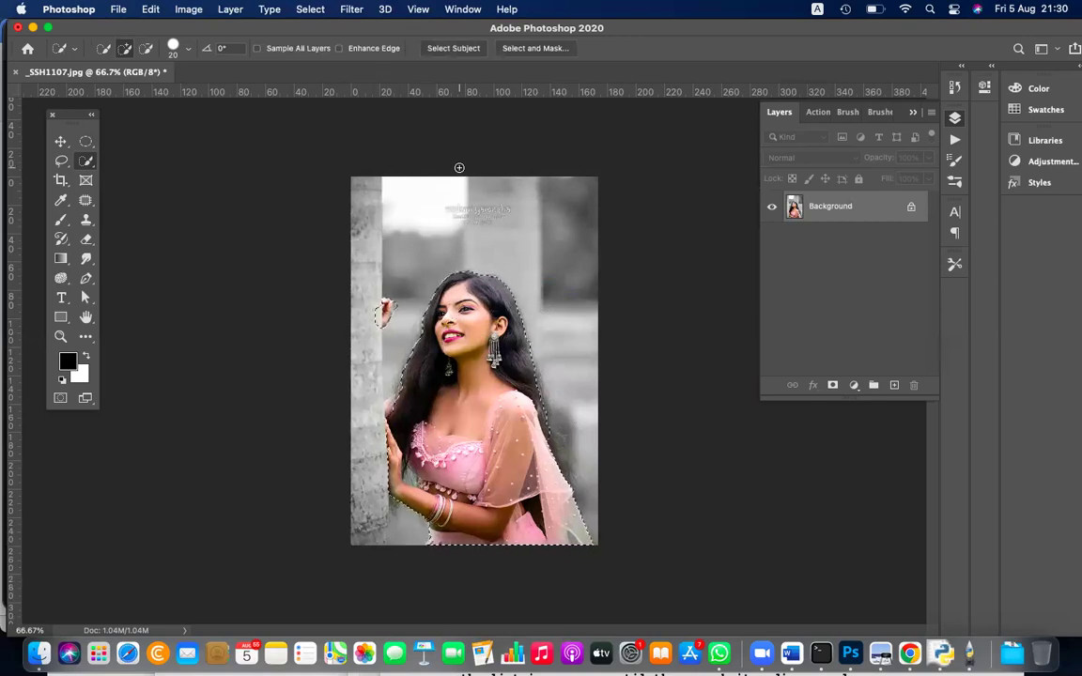
pyautogui.press('super+Tab')
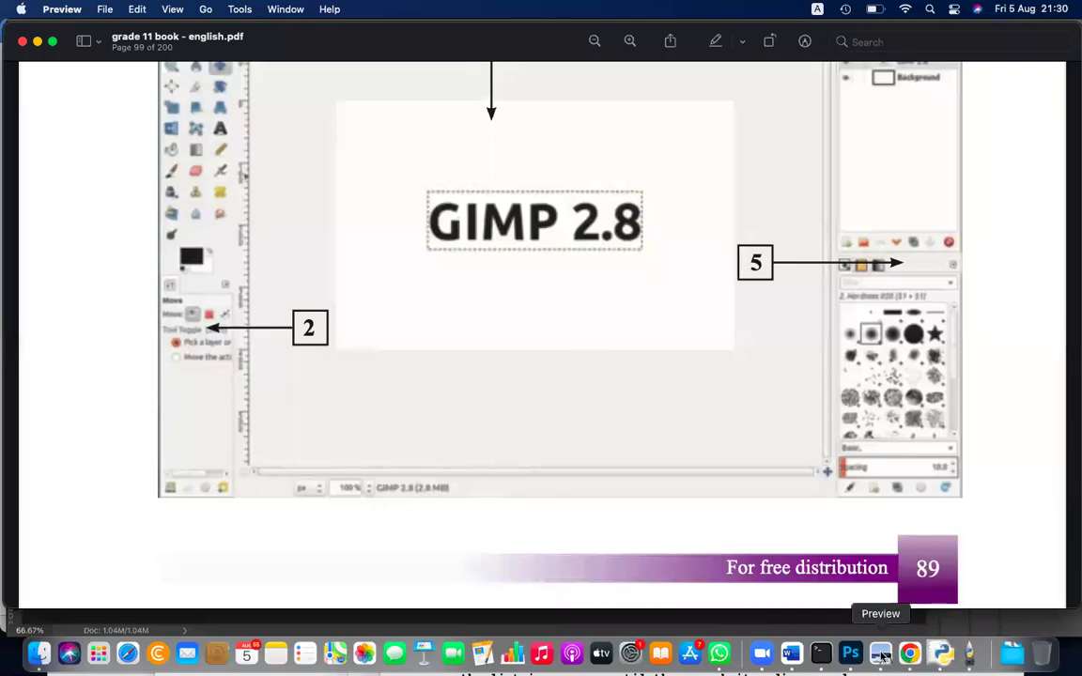
# Step: Review the GIMP tool notes in Word alongside the PDF, then return to Photoshop
pyautogui.click(791, 654)
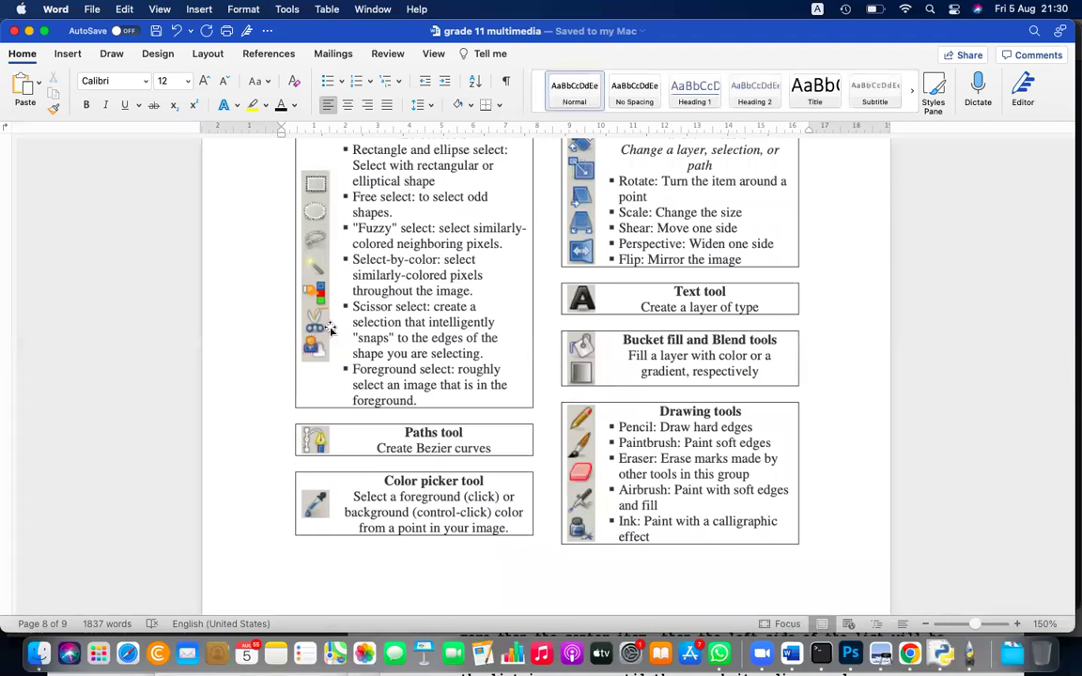
pyautogui.press('super+Tab')
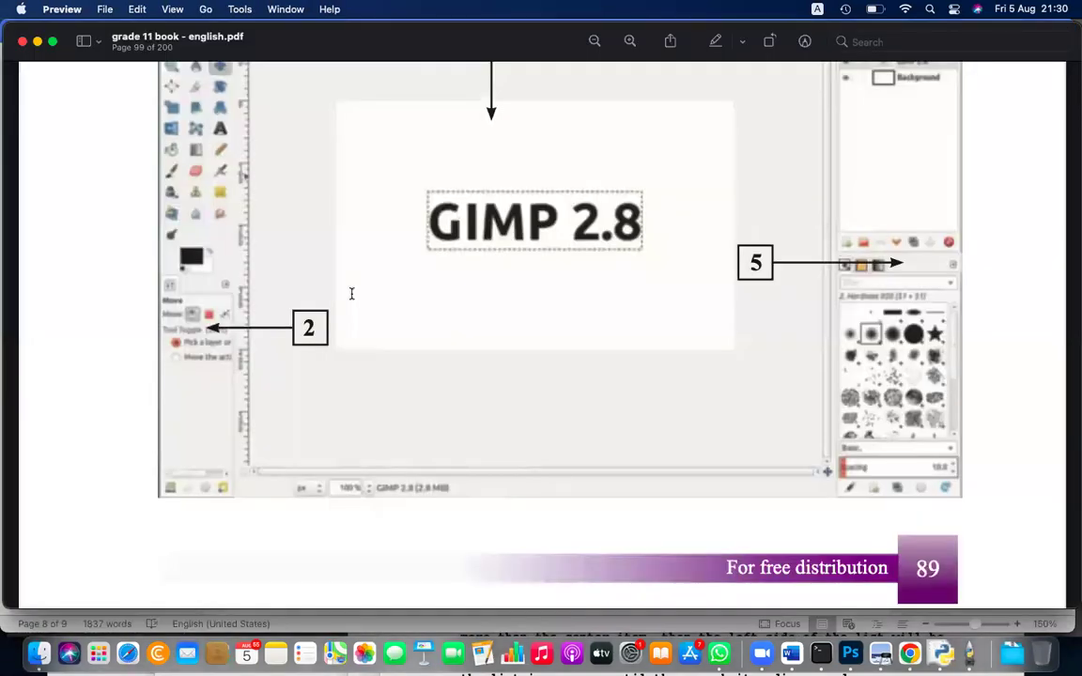
pyautogui.press('super+Tab')
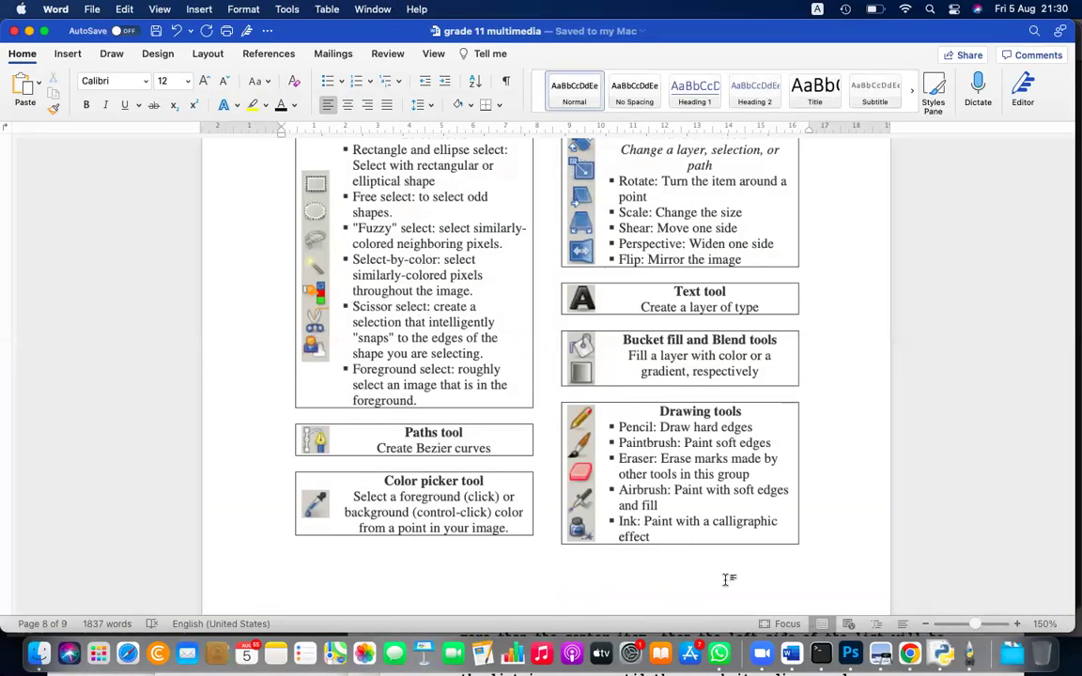
pyautogui.click(851, 654)
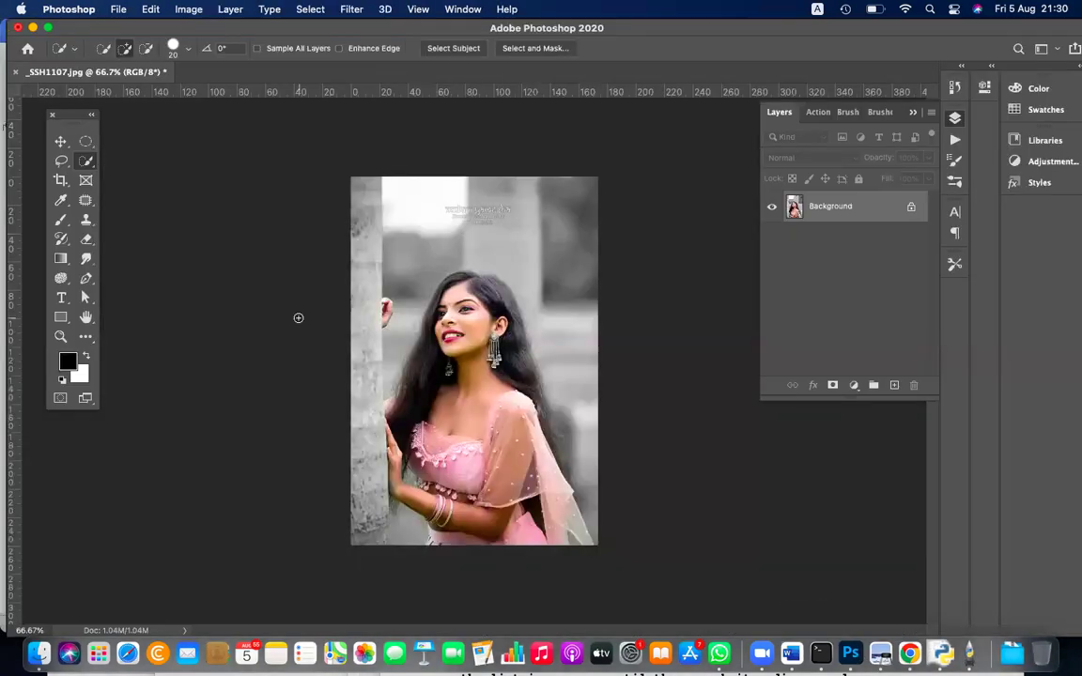
pyautogui.click(85, 180)
pyautogui.click(86, 141)
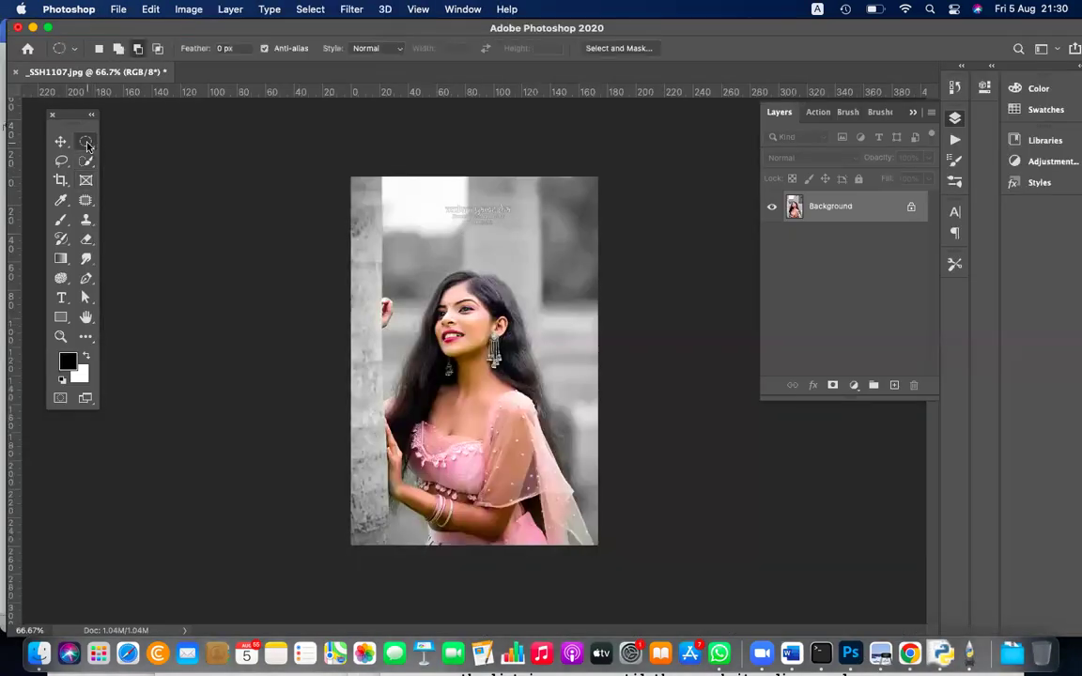
pyautogui.rightClick(86, 141)
pyautogui.click(84, 162)
pyautogui.rightClick(85, 164)
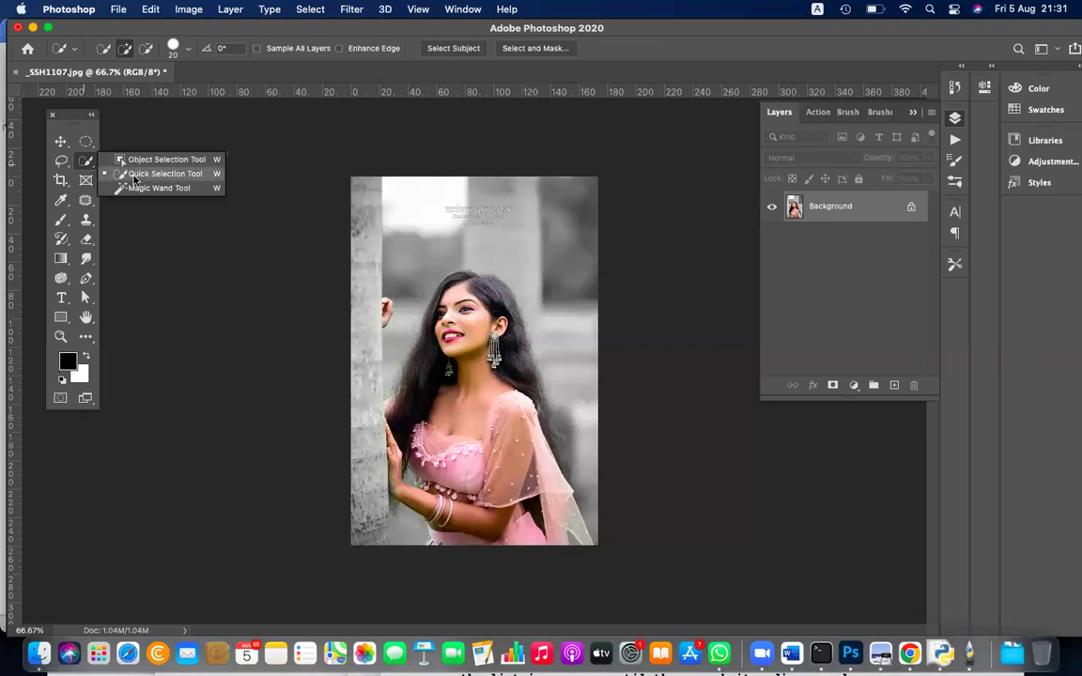
pyautogui.click(81, 161)
pyautogui.rightClick(81, 162)
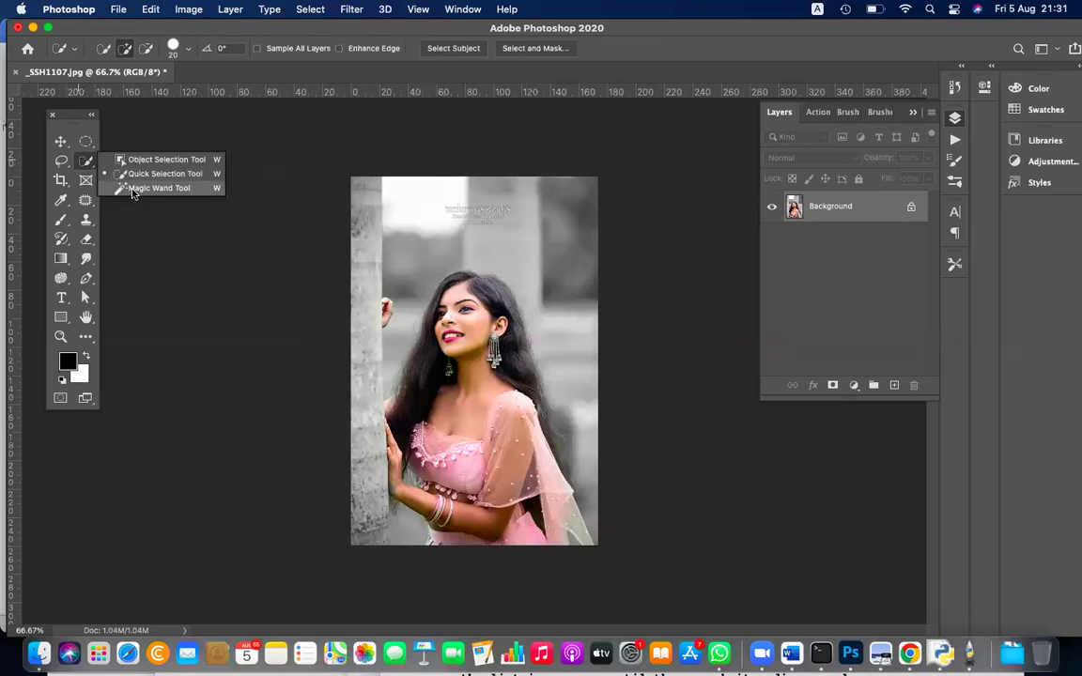
pyautogui.click(121, 188)
pyautogui.click(414, 195)
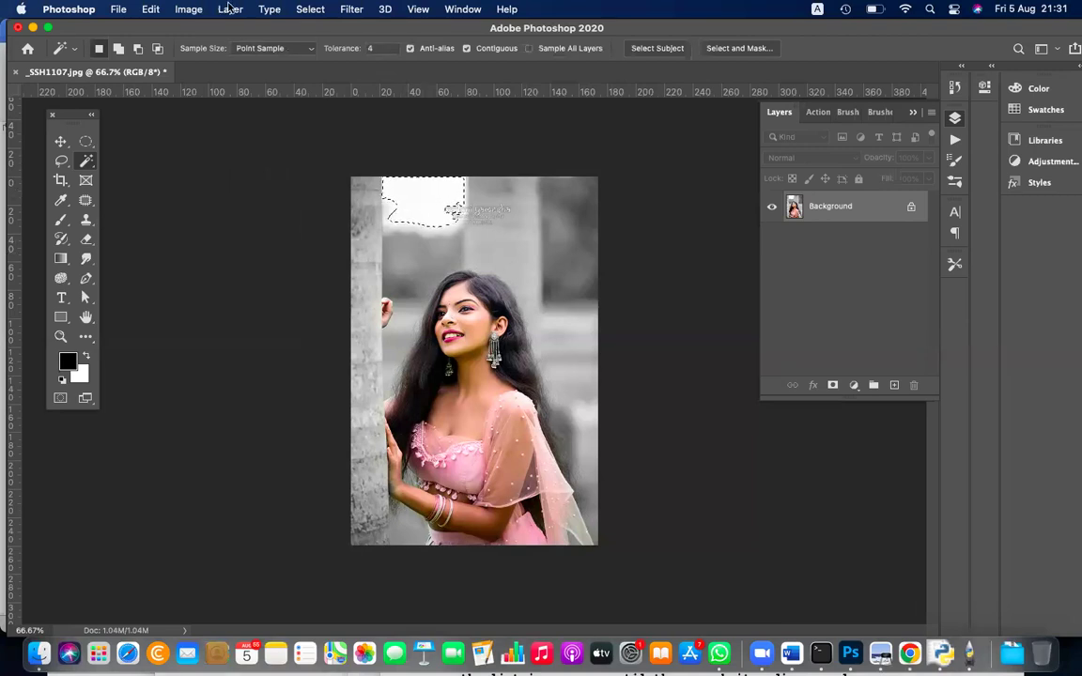
pyautogui.click(311, 8)
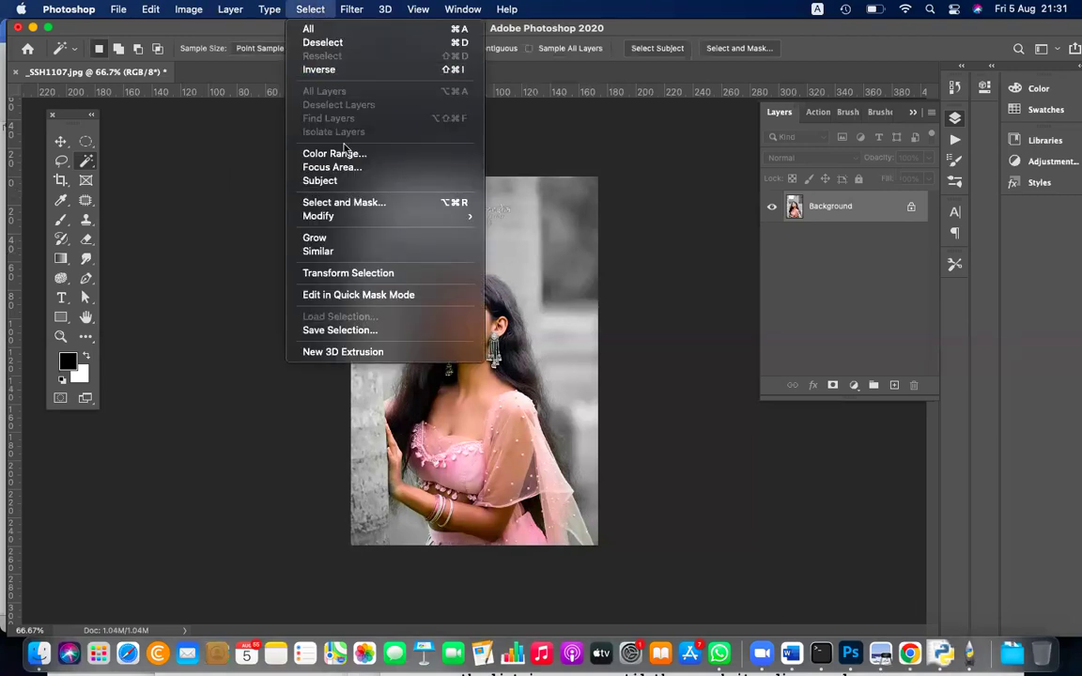
pyautogui.click(337, 252)
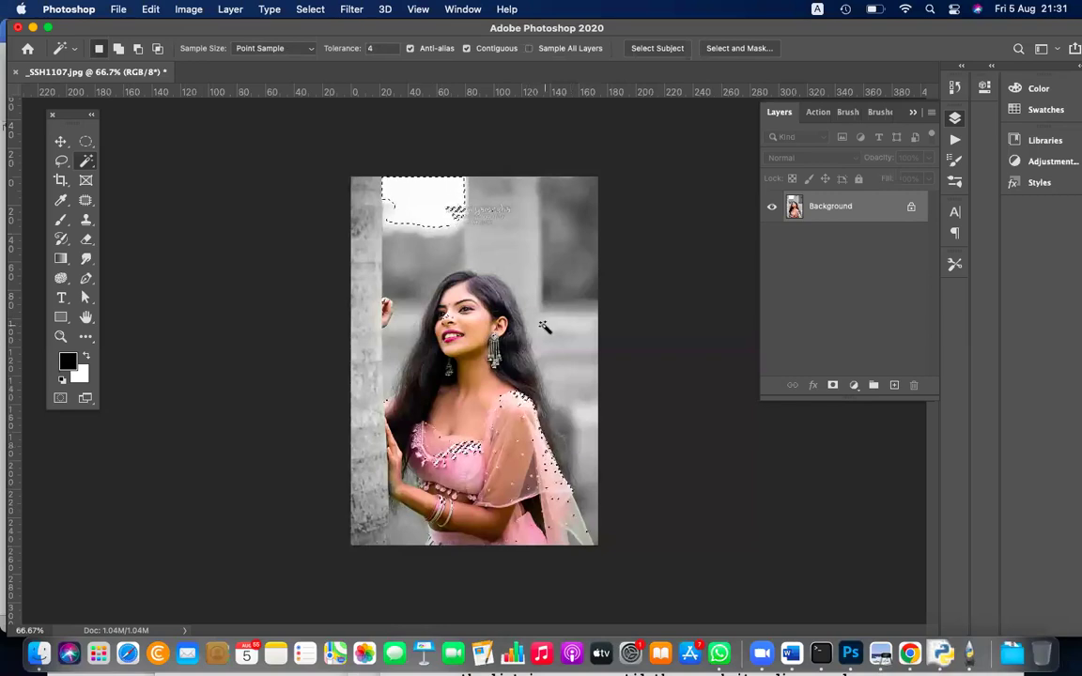
pyautogui.press('super+d')
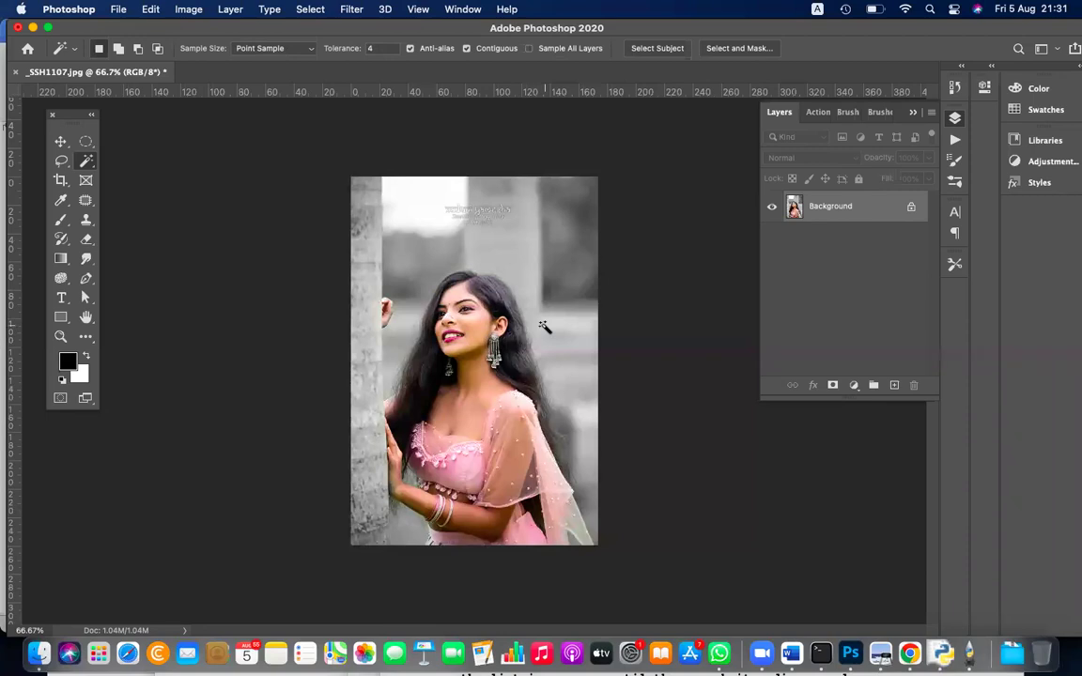
pyautogui.press('super+Tab')
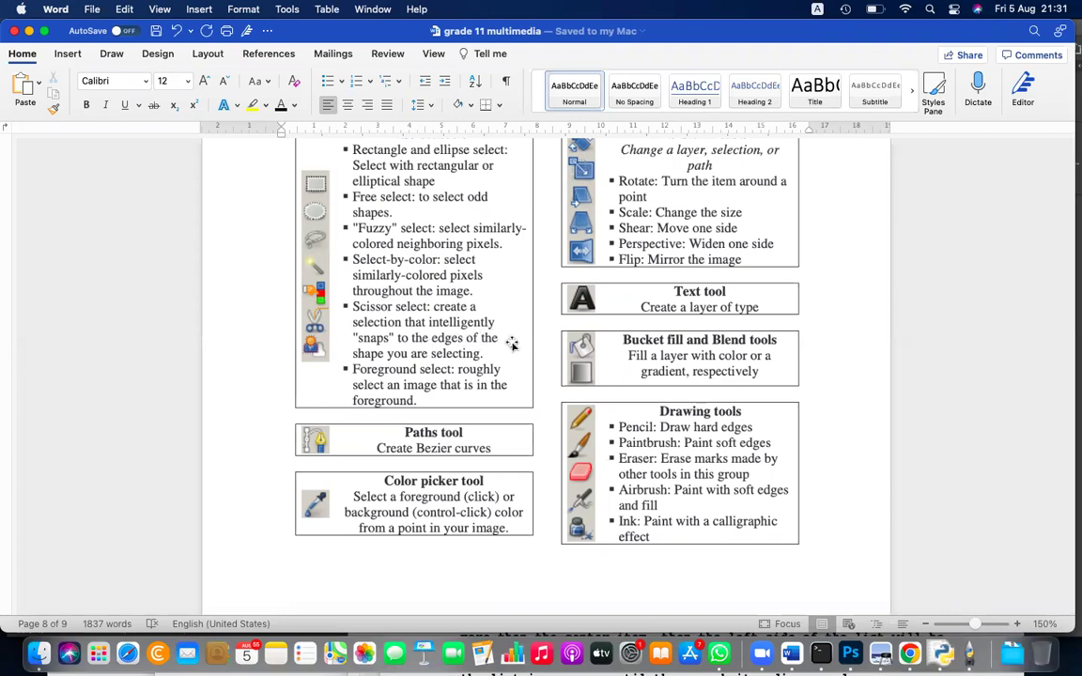
pyautogui.press('super+Tab')
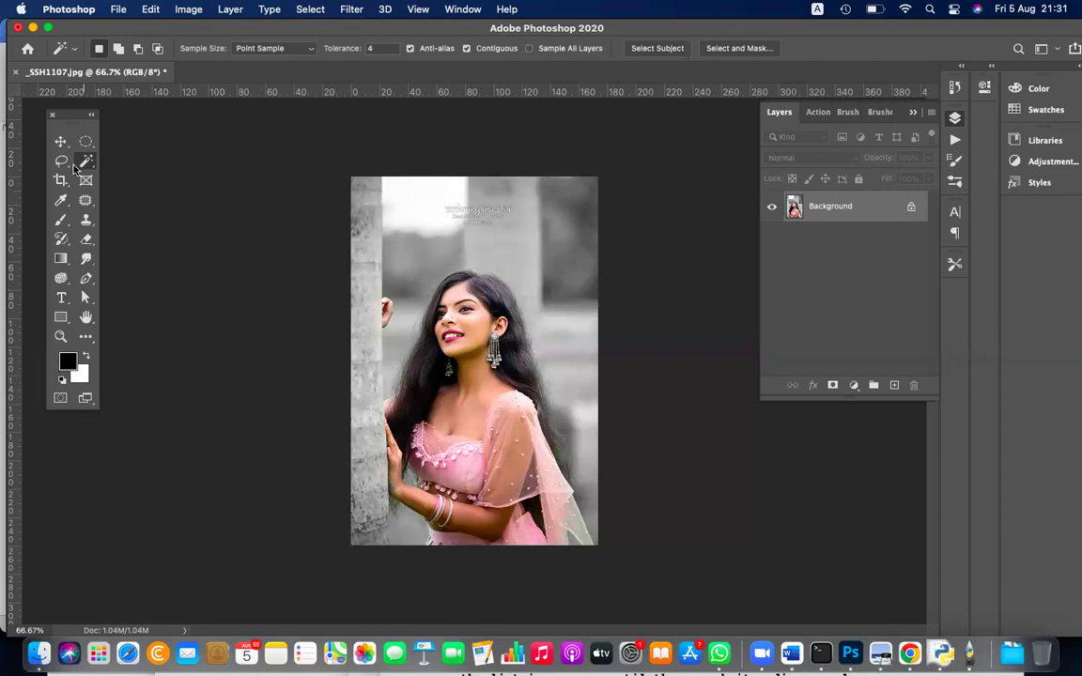
pyautogui.click(64, 163)
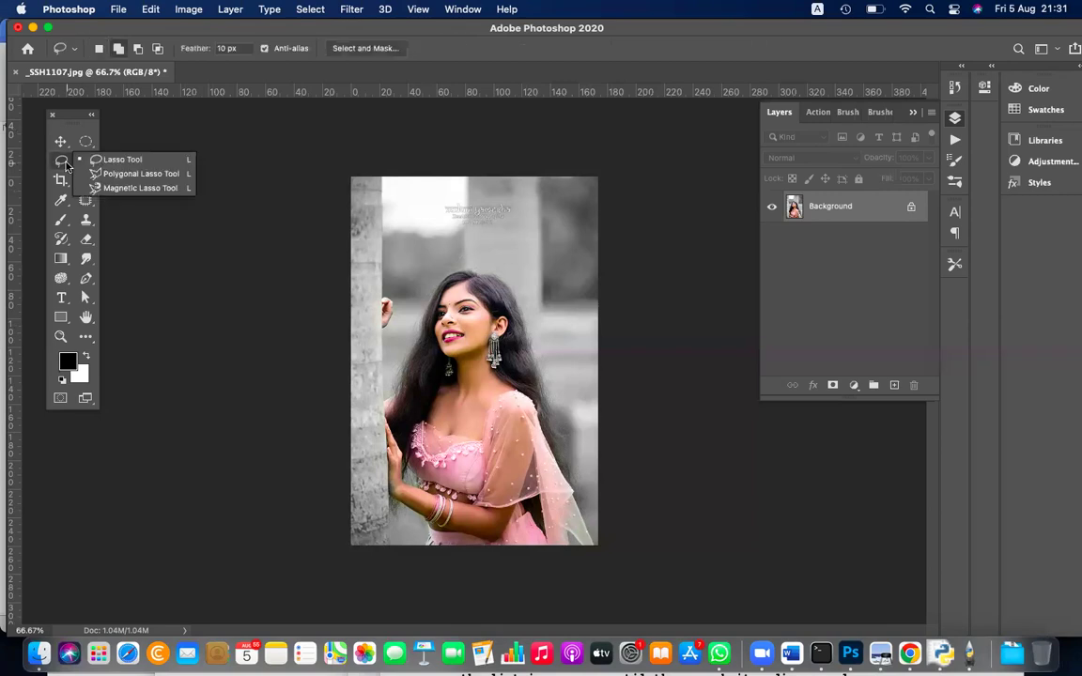
pyautogui.click(132, 189)
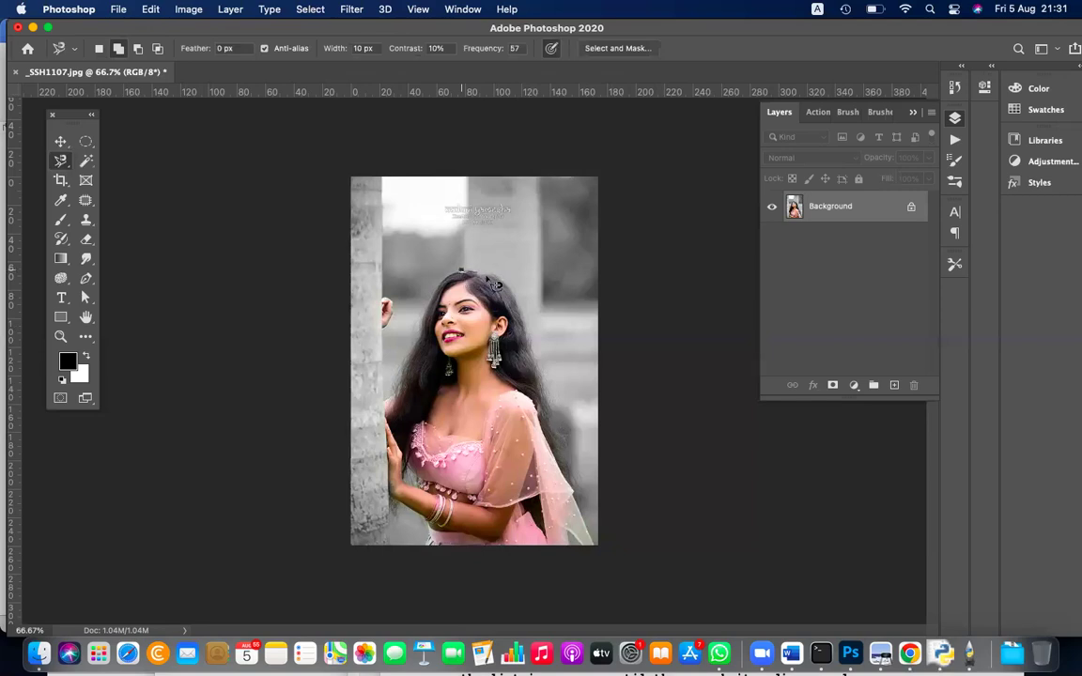
pyautogui.click(460, 271)
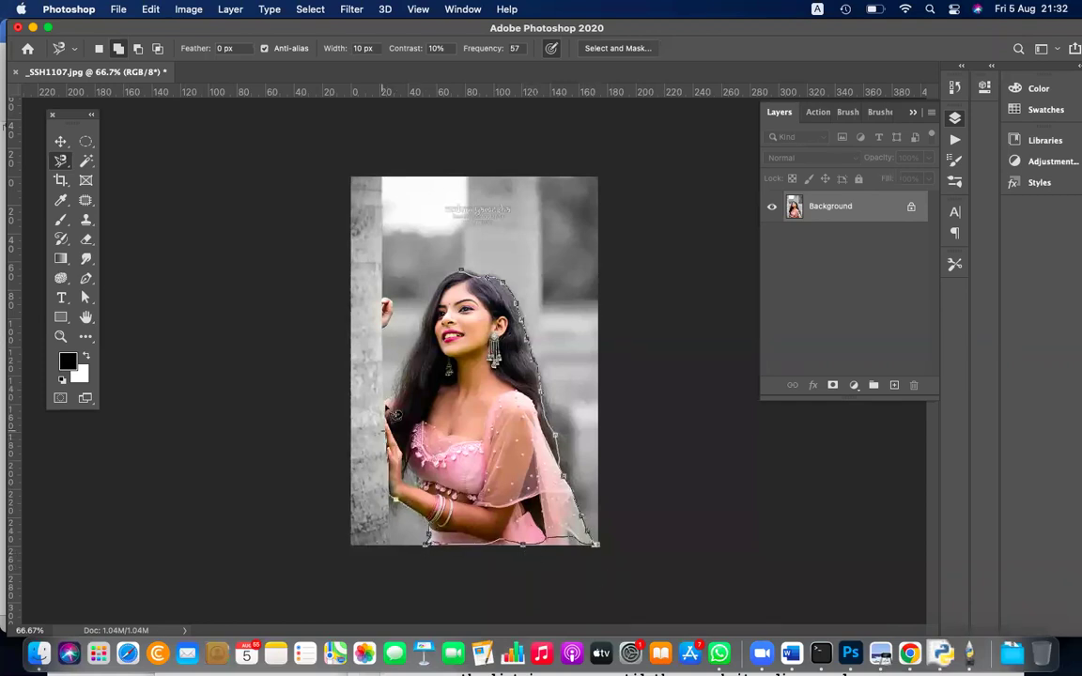
pyautogui.click(463, 273)
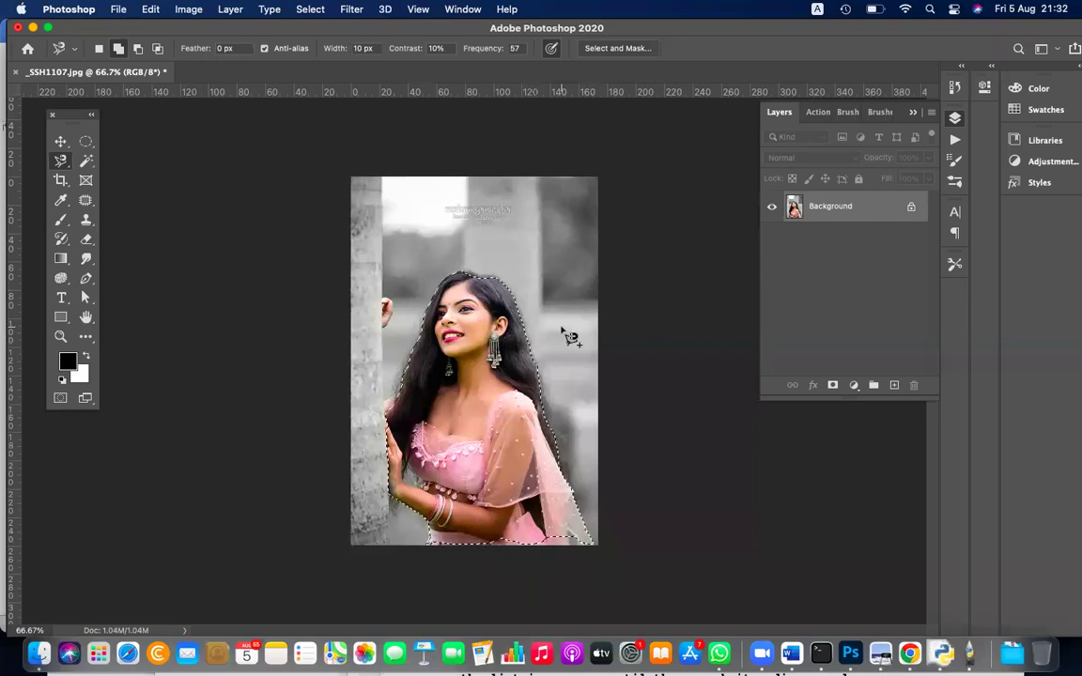
pyautogui.press('super+d')
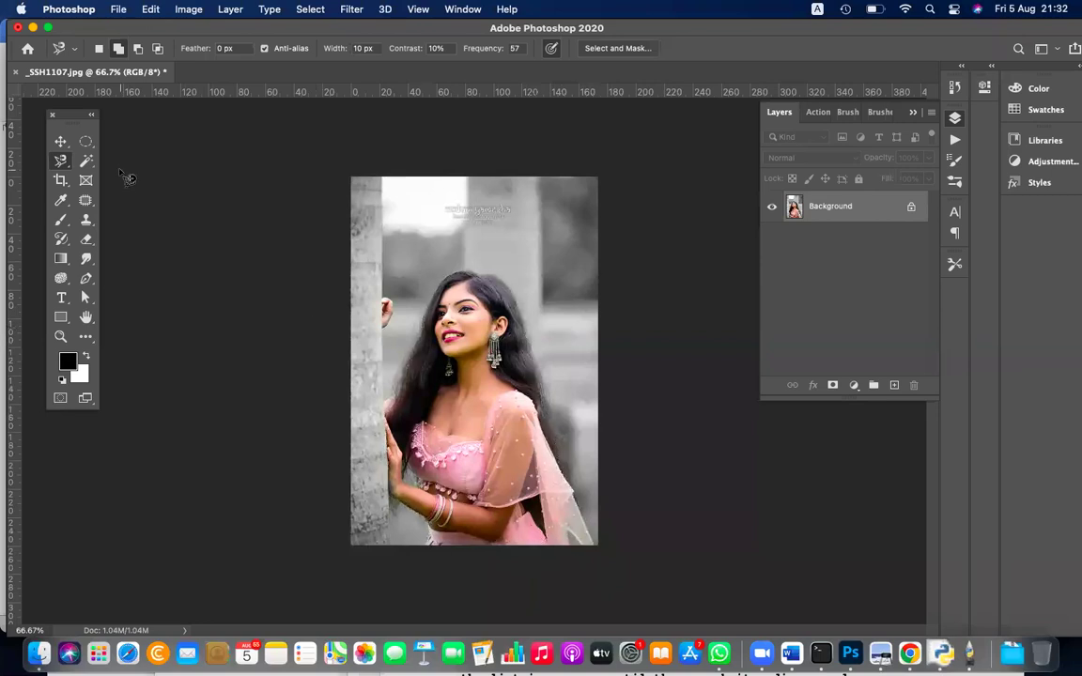
pyautogui.press('super+Tab')
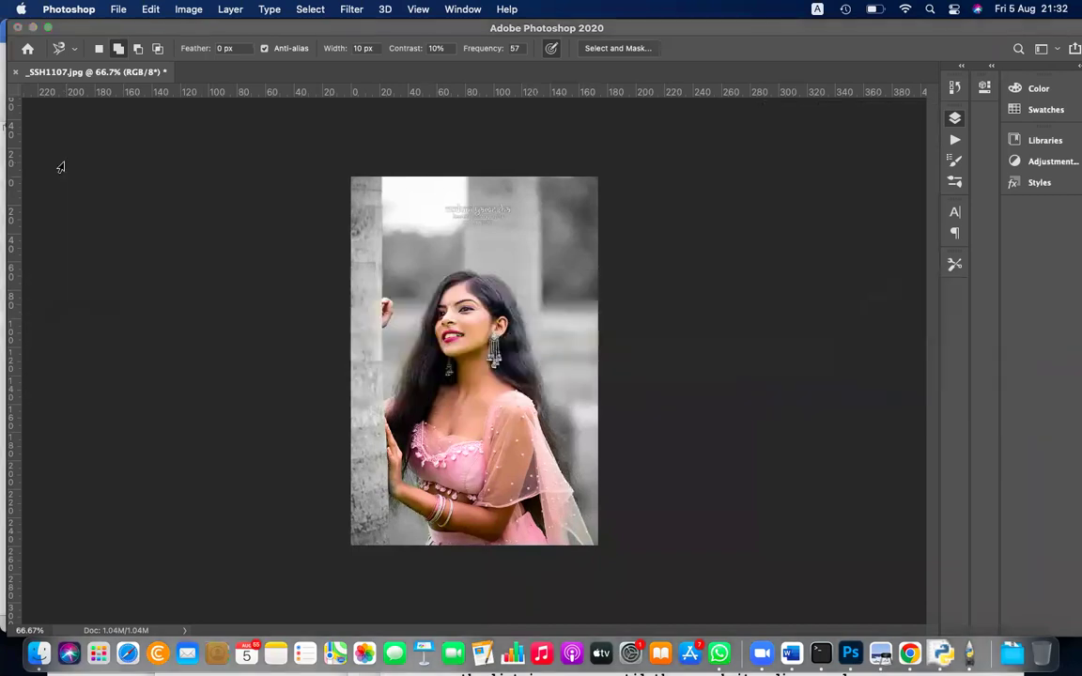
pyautogui.press('super+Tab')
pyautogui.rightClick(60, 160)
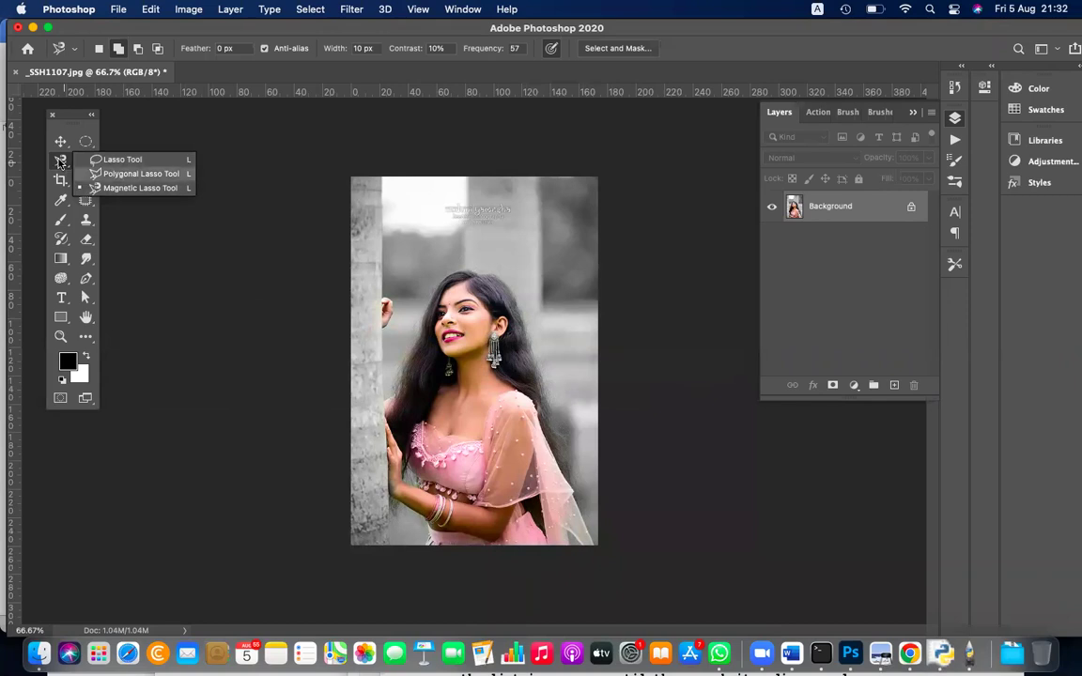
pyautogui.press('super+Tab')
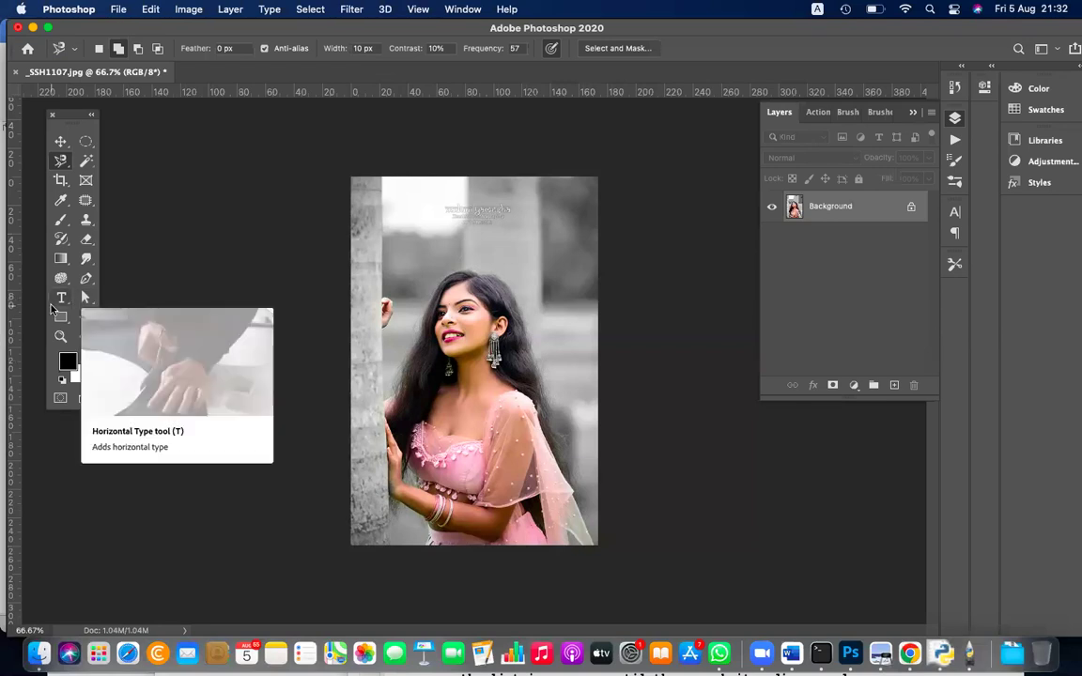
pyautogui.press('super+Tab')
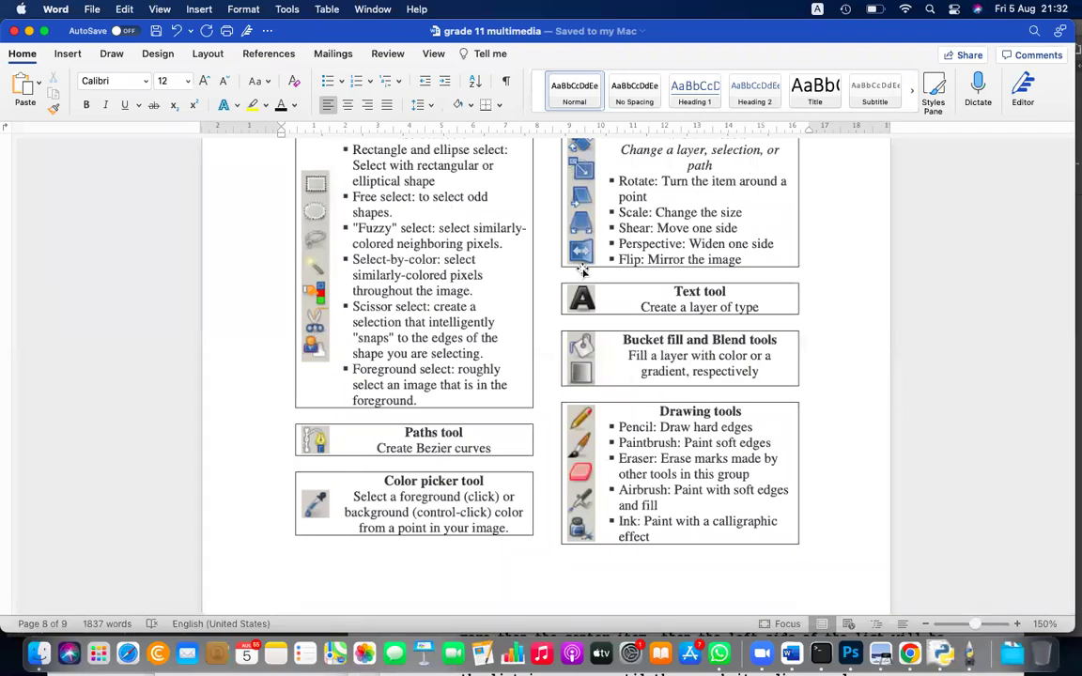
pyautogui.press('super+Tab')
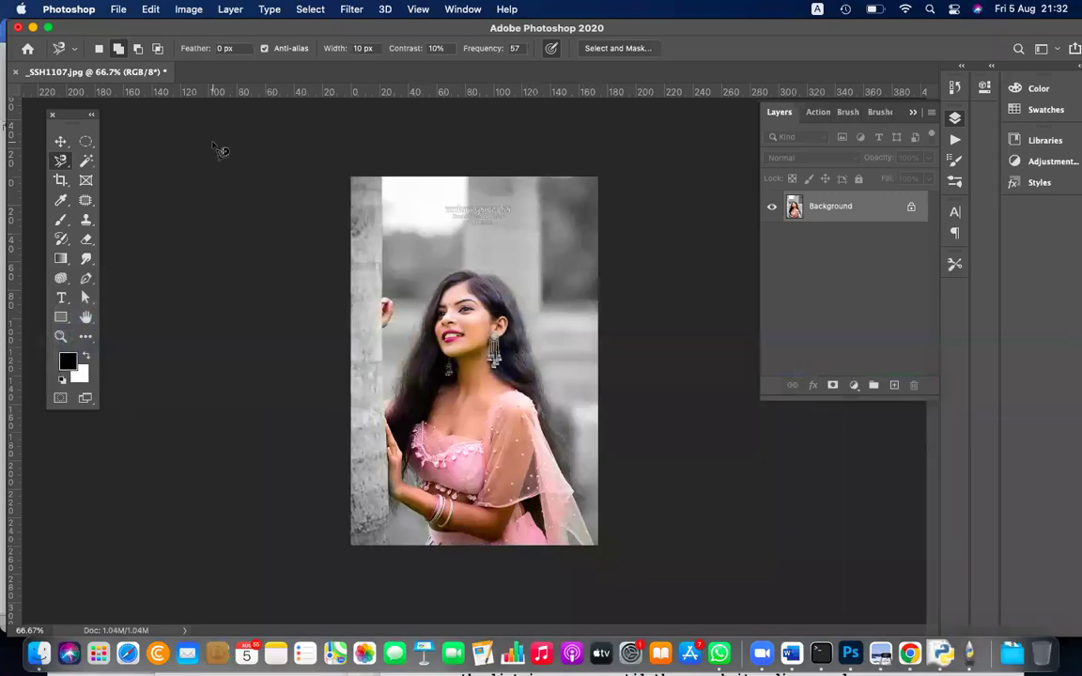
# Step: Choose the Paint Bucket Tool and set the foreground colour to blue 5484db
pyautogui.click(62, 260)
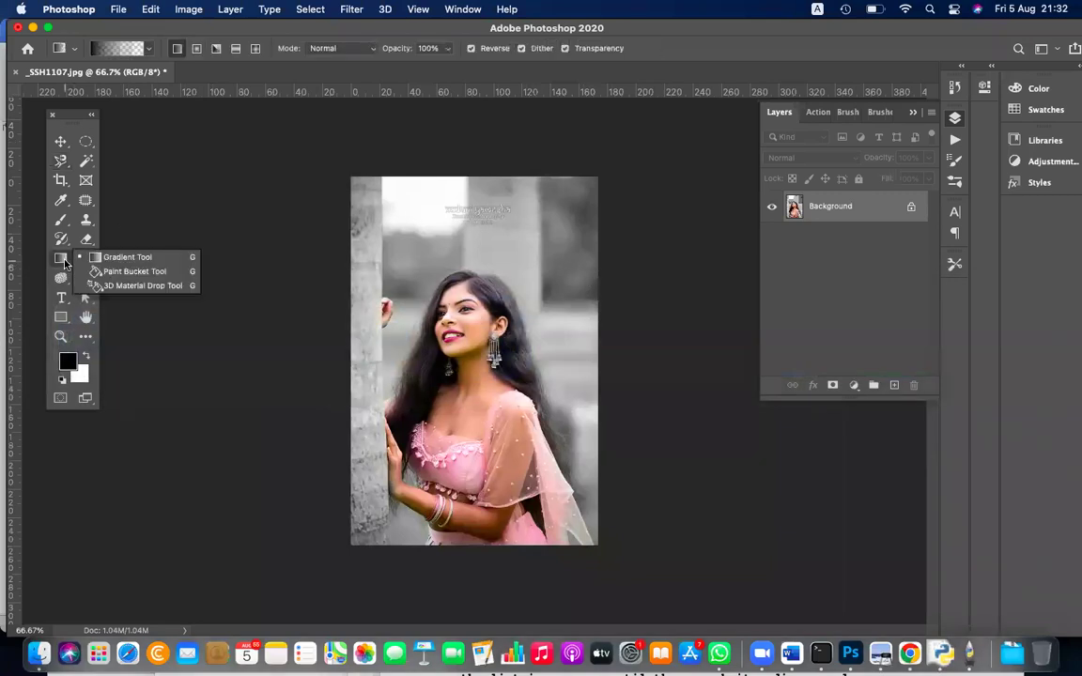
pyautogui.click(123, 271)
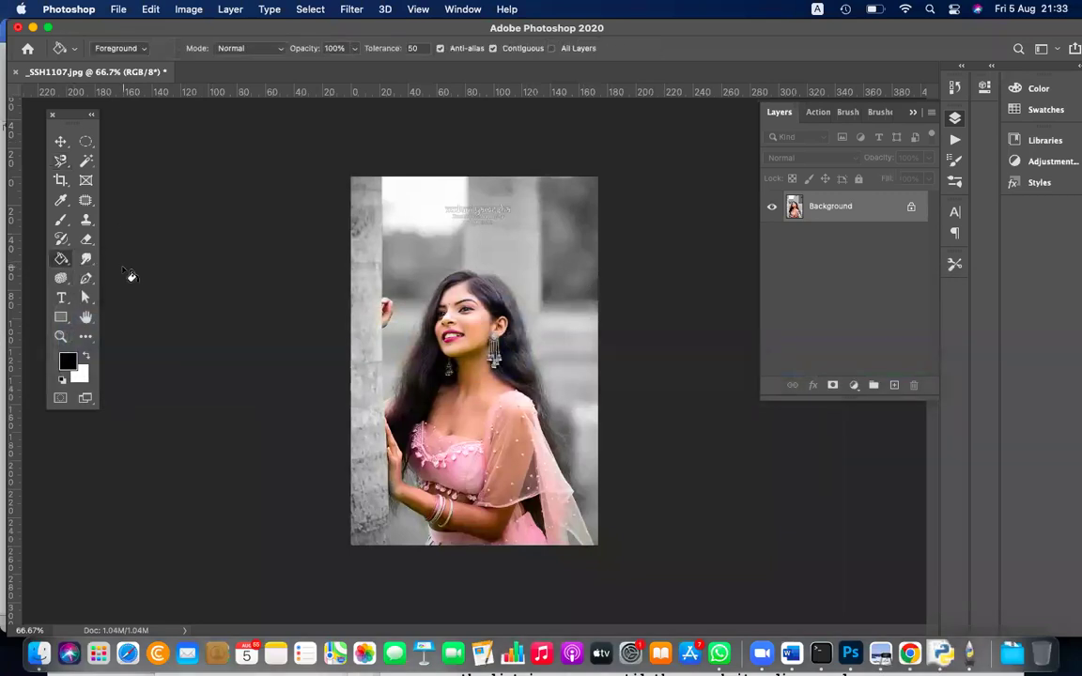
pyautogui.click(69, 362)
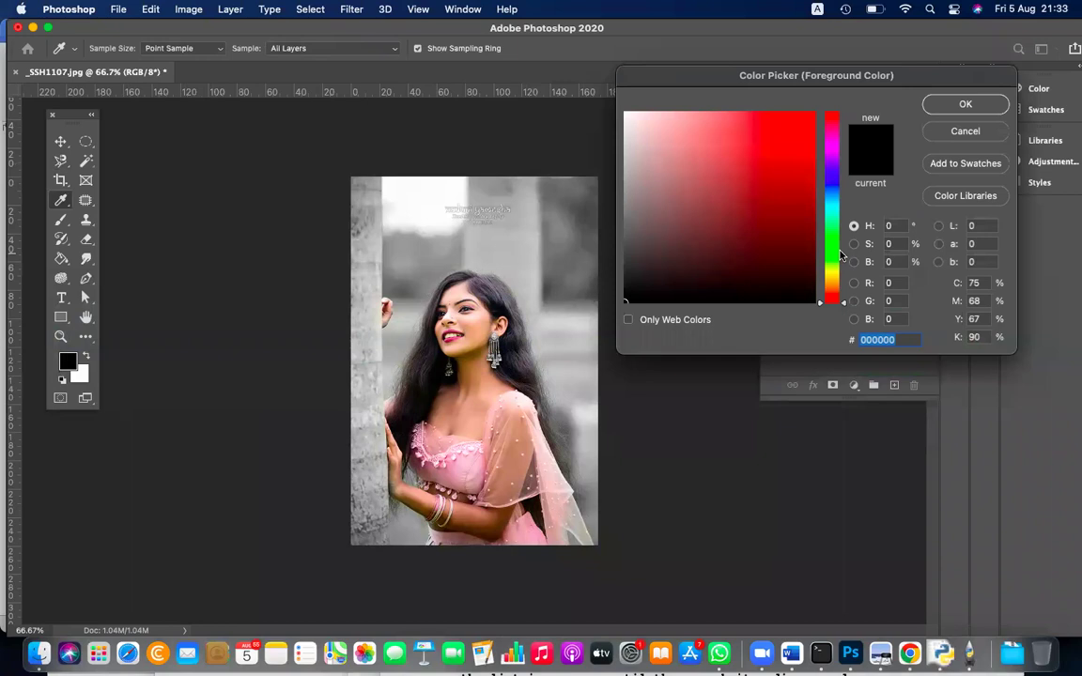
pyautogui.click(835, 187)
pyautogui.click(743, 138)
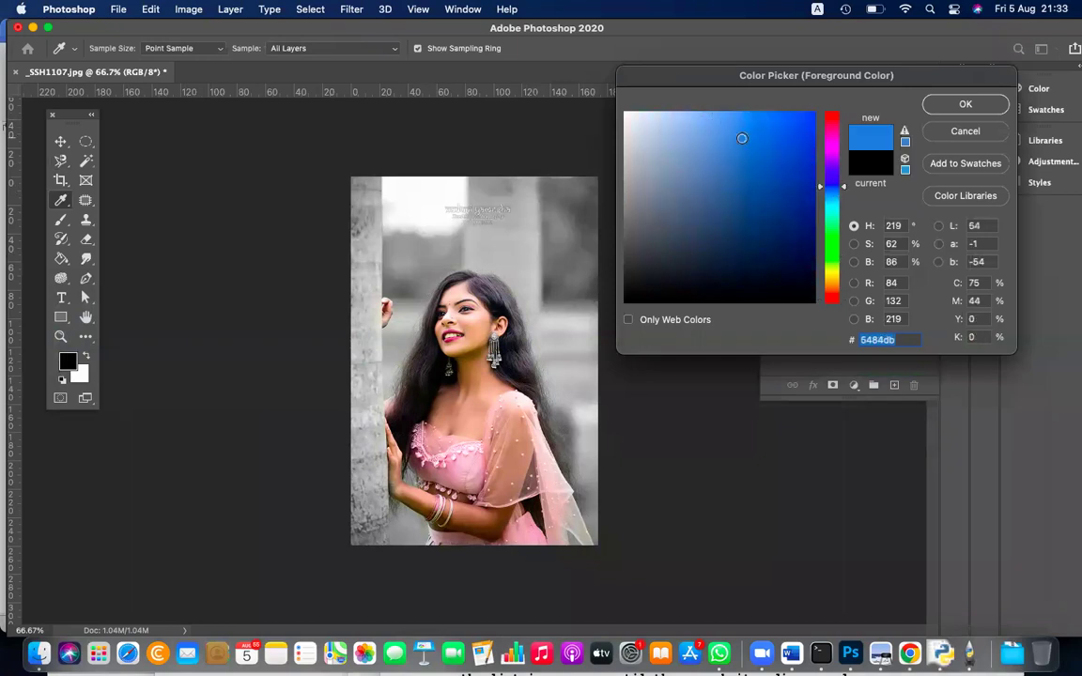
pyautogui.click(967, 103)
# Step: Test blue fills on the sky and grey background areas, then undo them
pyautogui.press('g')
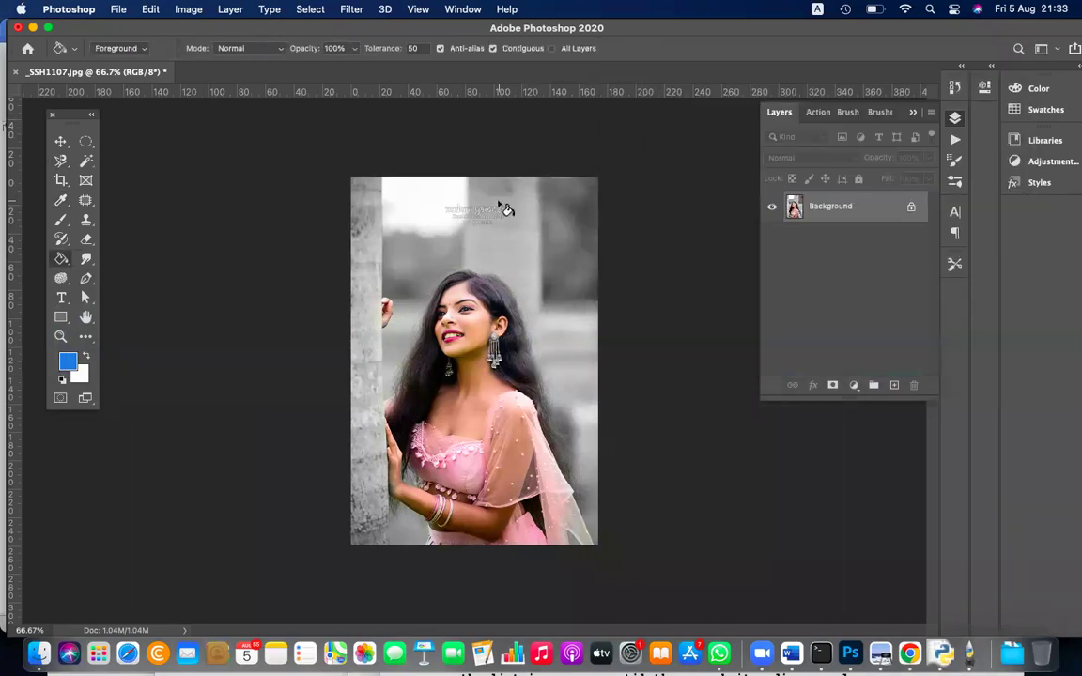
pyautogui.click(418, 198)
pyautogui.click(512, 271)
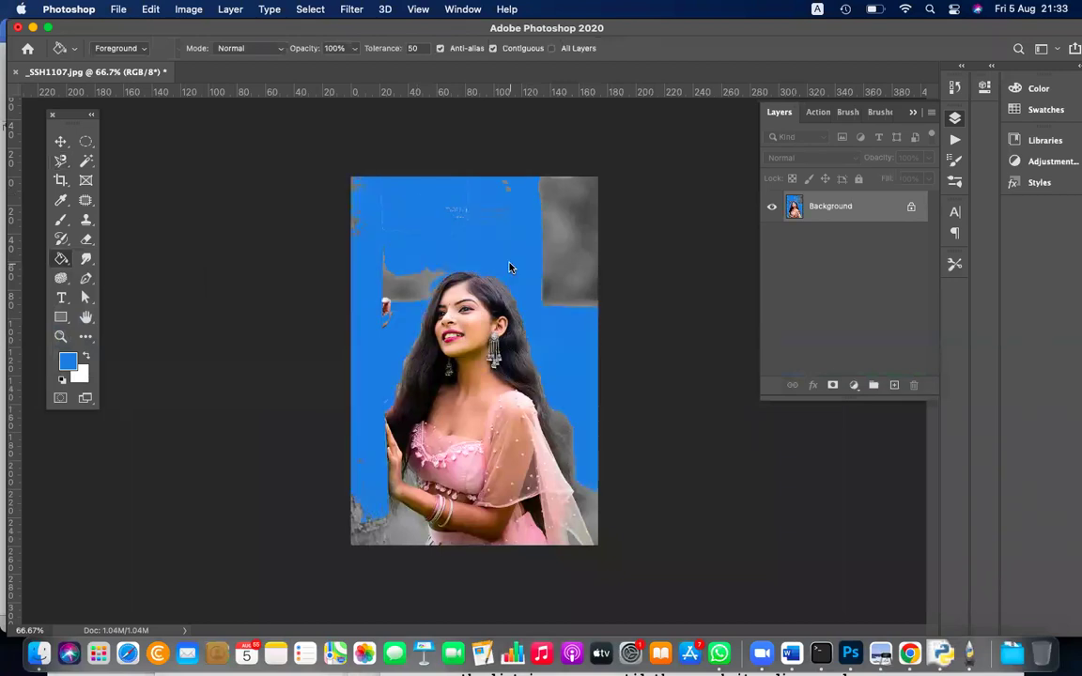
pyautogui.click(562, 265)
pyautogui.click(390, 272)
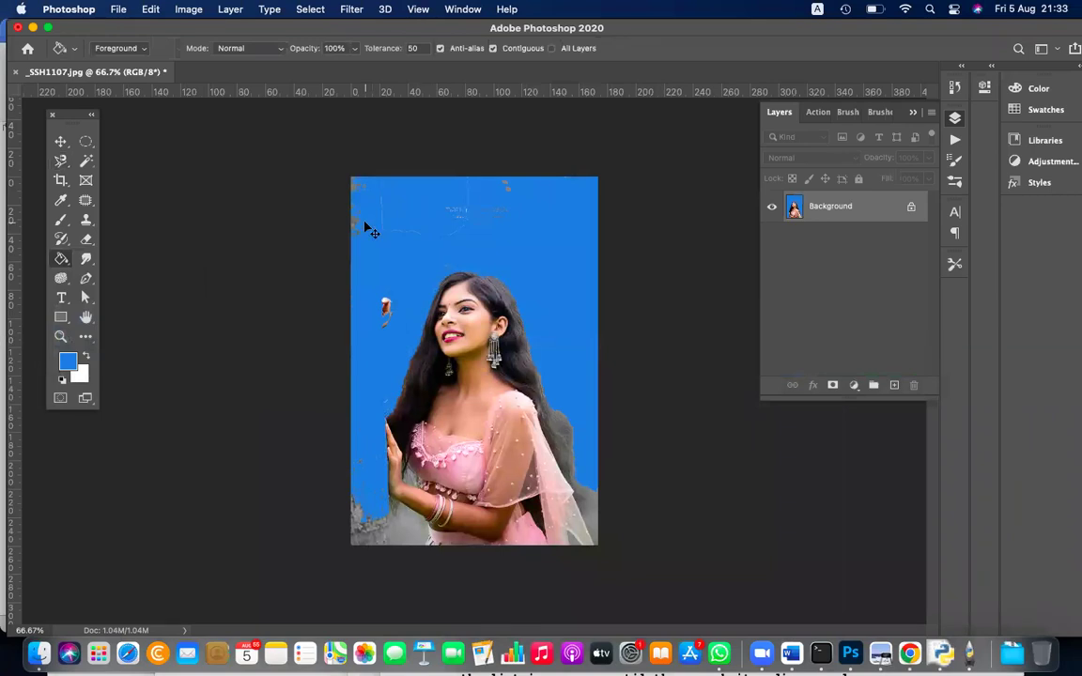
pyautogui.press('super+z')
pyautogui.press('super+z')
pyautogui.press('super+z')
pyautogui.press('super+z')
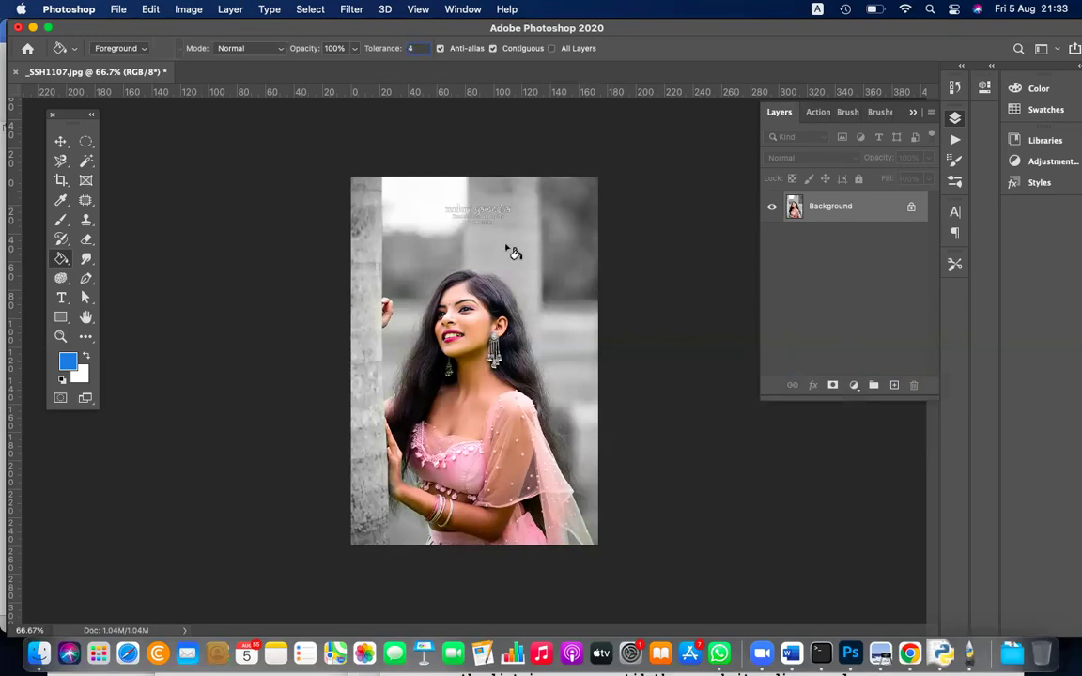
pyautogui.click(438, 211)
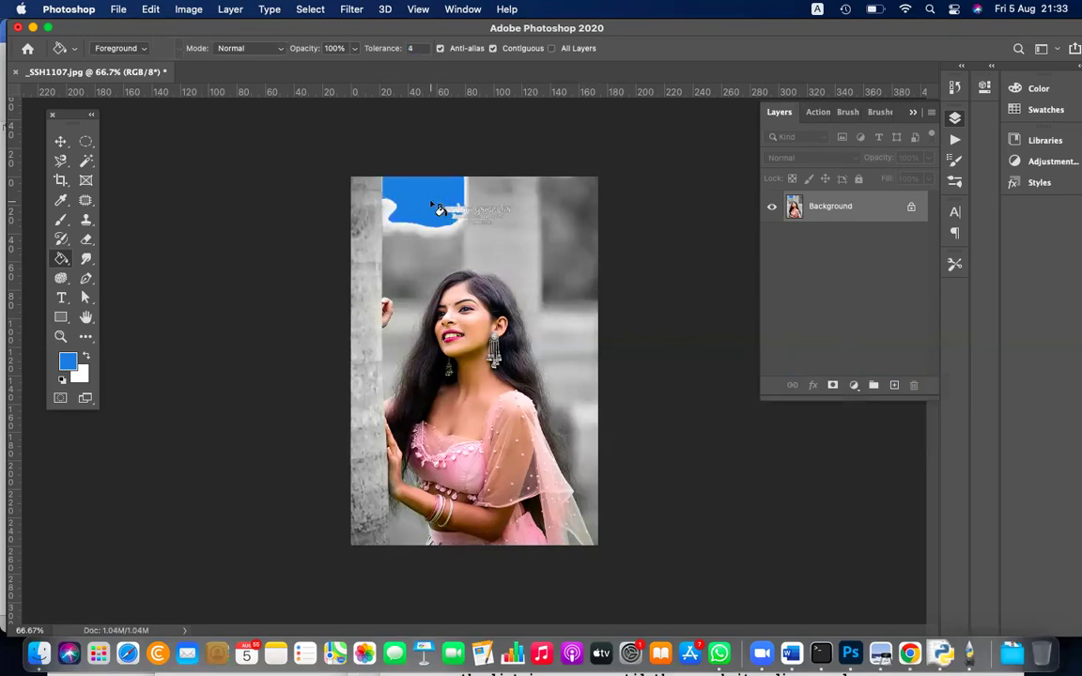
pyautogui.click(567, 249)
pyautogui.click(496, 236)
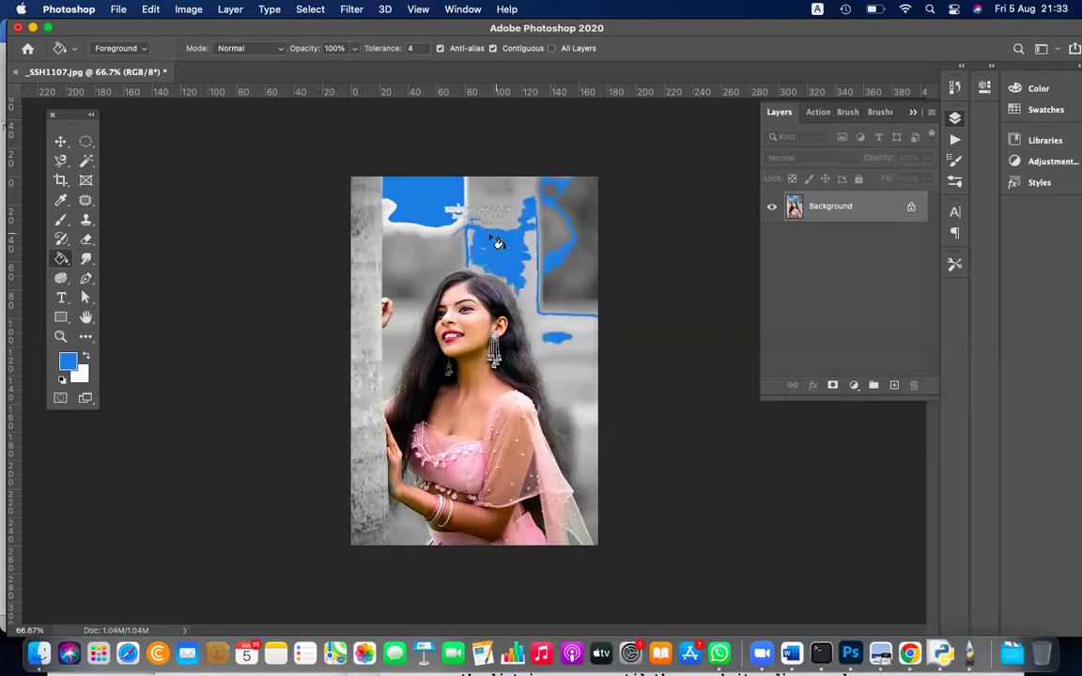
pyautogui.click(420, 248)
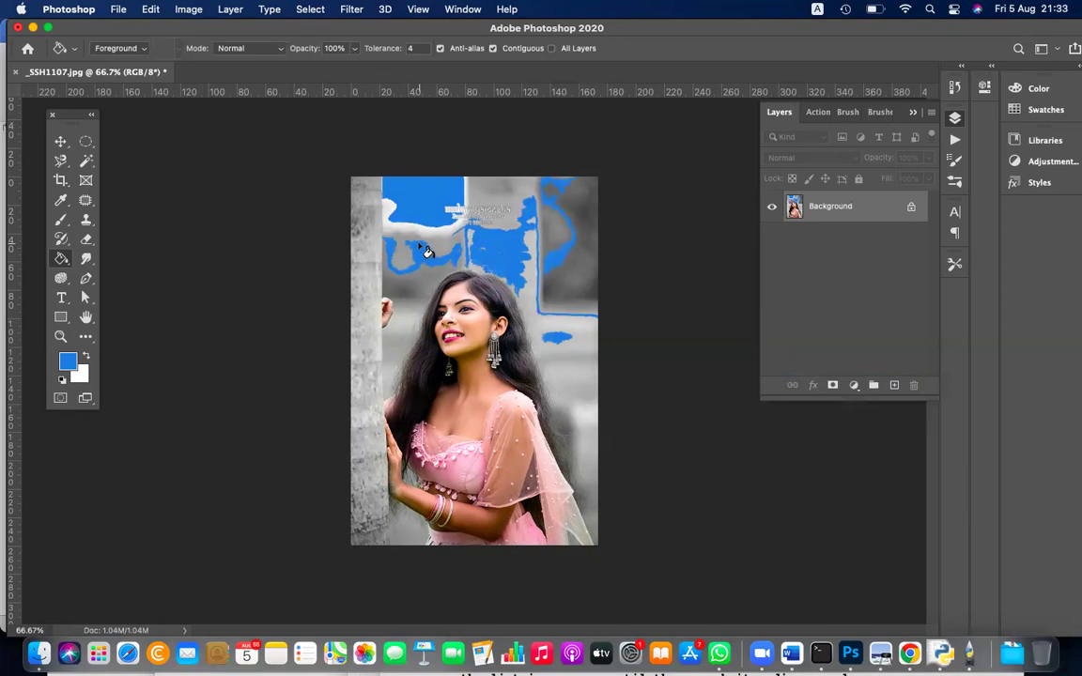
pyautogui.press('super+z')
pyautogui.press('super+z')
pyautogui.press('super+z')
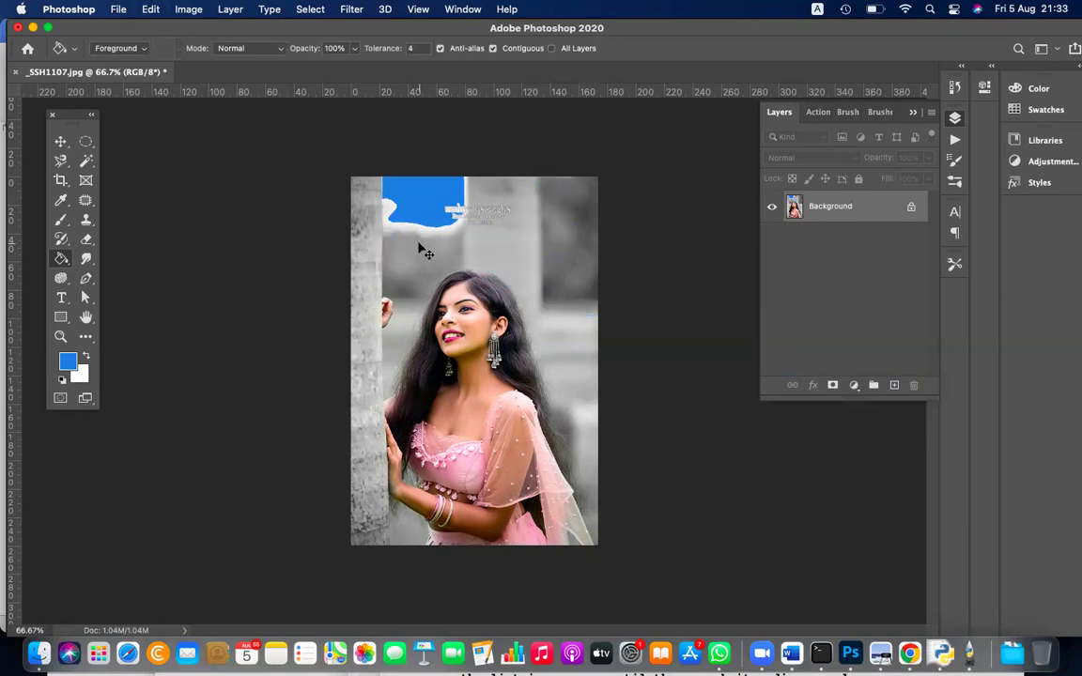
pyautogui.press('super+z')
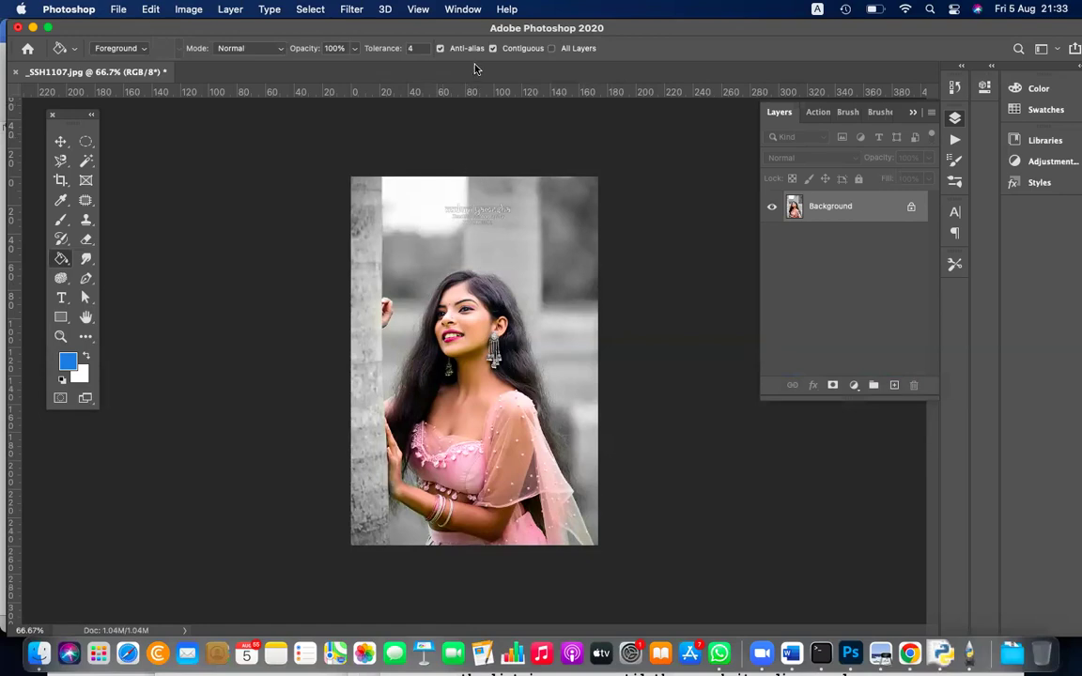
# Step: Set the Paint Bucket tolerance to 120, test a fill on the light background, and undo it
pyautogui.click(412, 48)
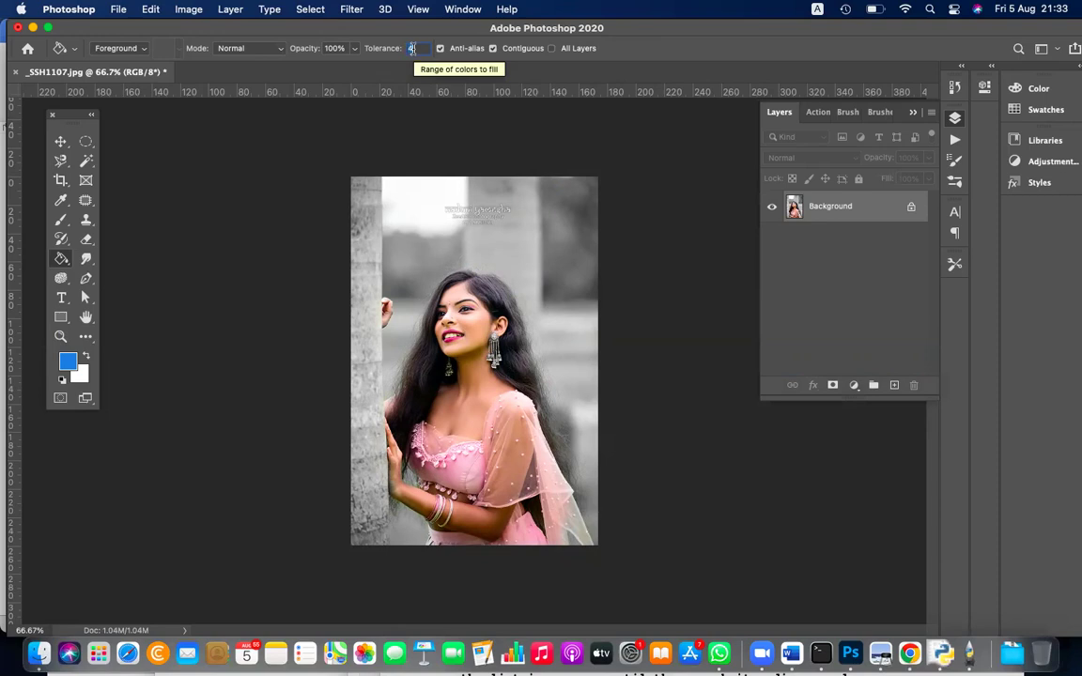
pyautogui.write('120')
pyautogui.click(452, 208)
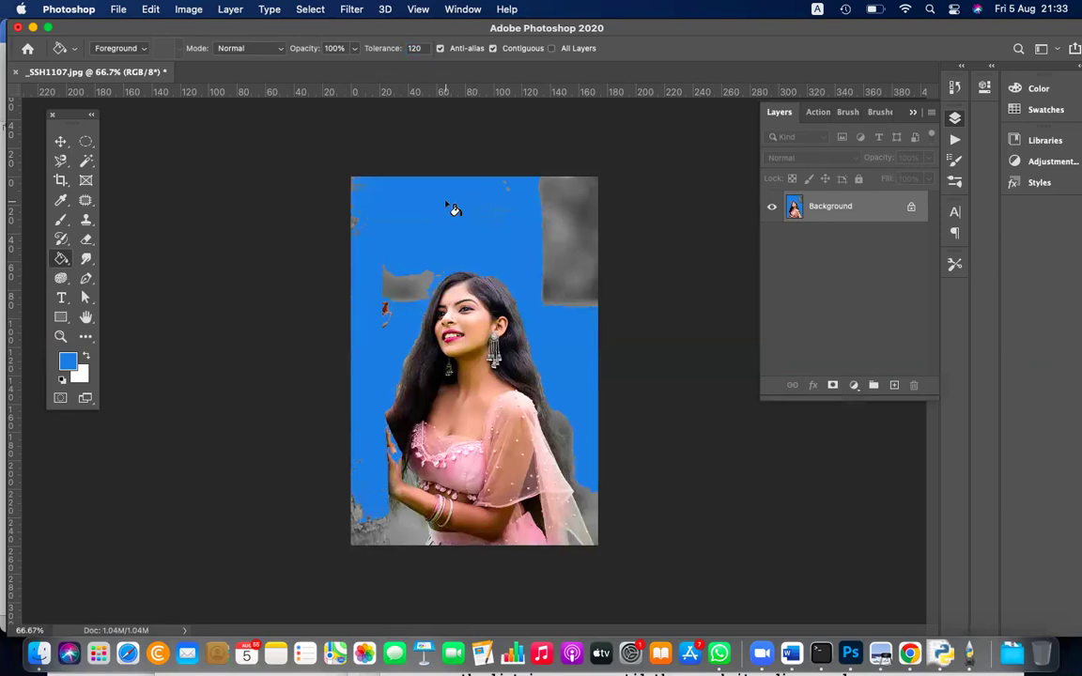
pyautogui.press('super+z')
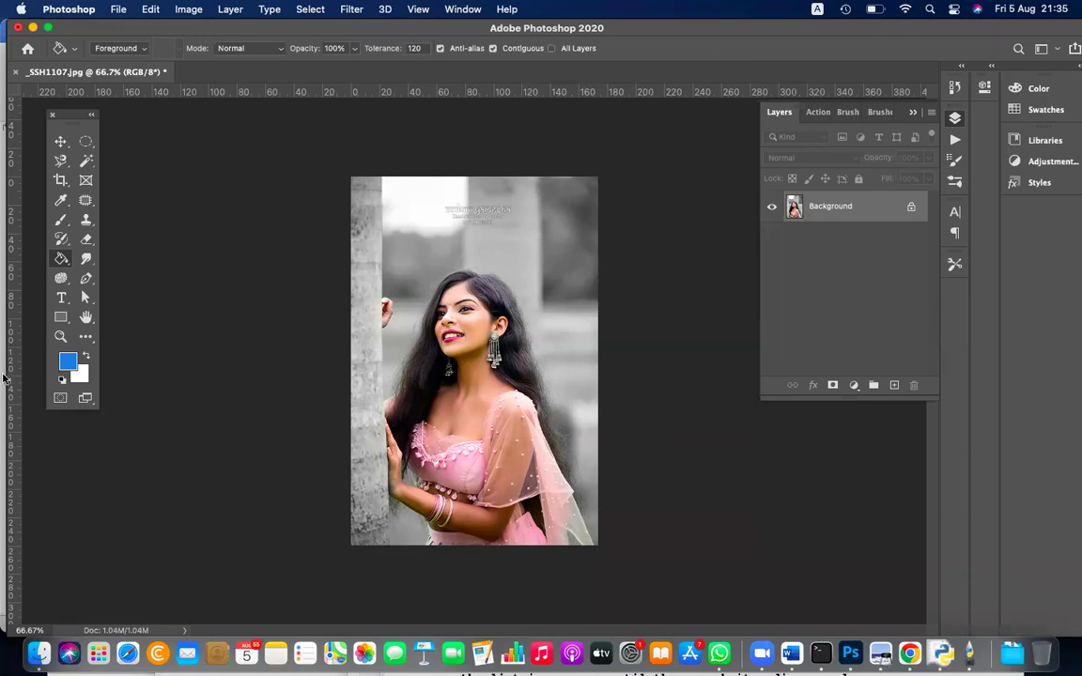
pyautogui.click(62, 258)
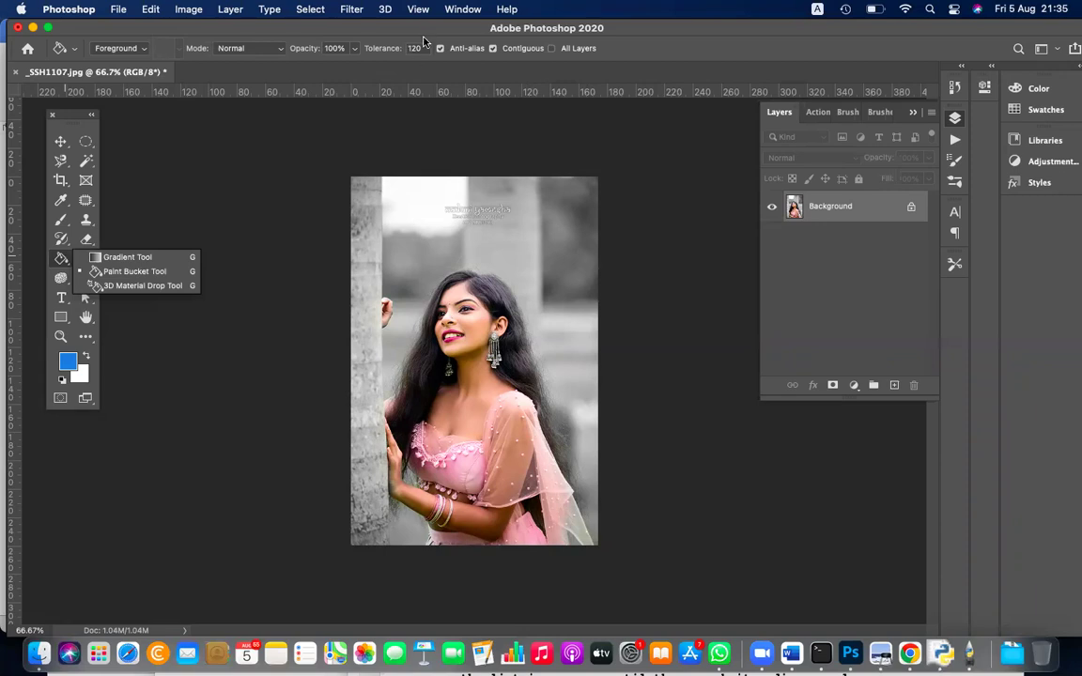
pyautogui.click(51, 261)
pyautogui.click(66, 262)
pyautogui.click(66, 263)
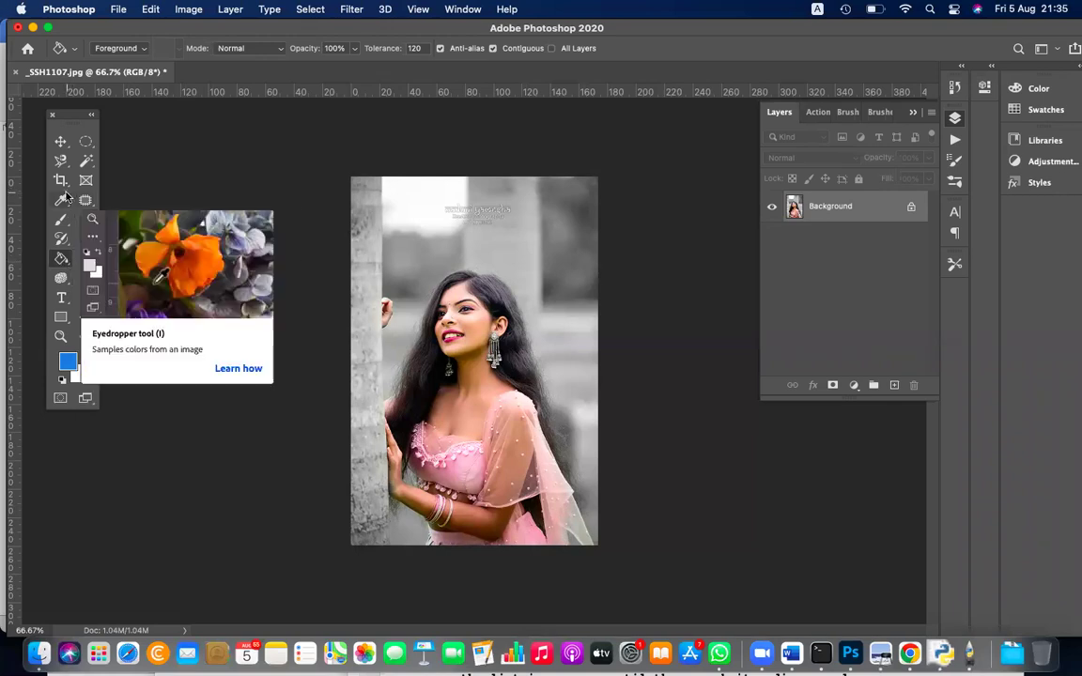
pyautogui.click(67, 263)
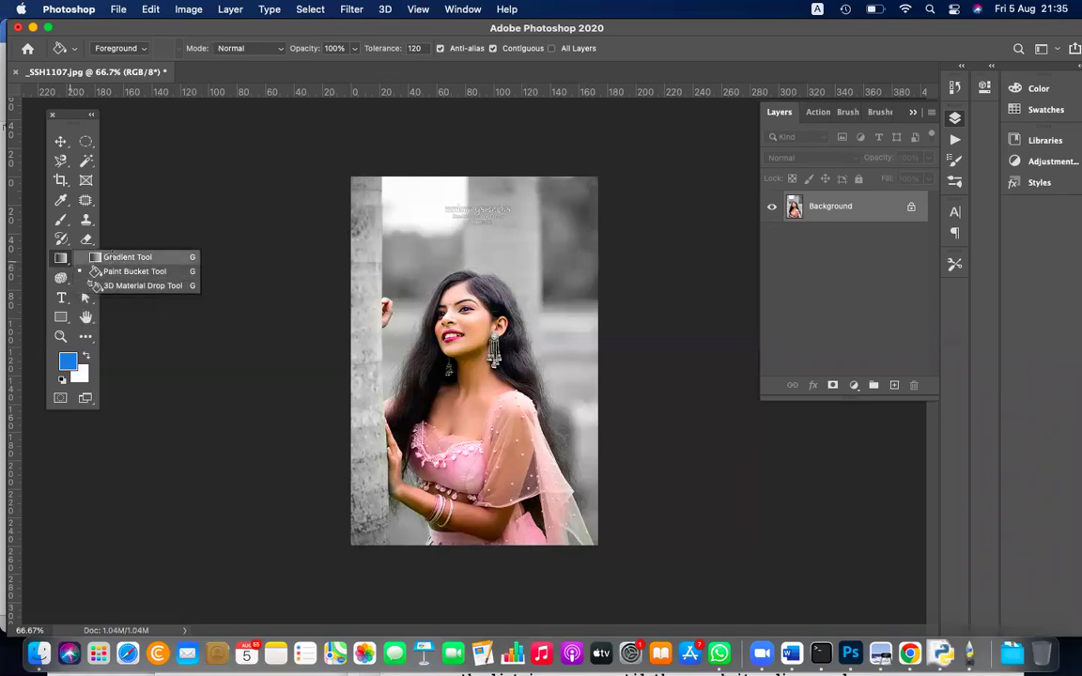
# Step: Choose the Gradient Tool and load the purple-to-orange preset from the Purples group
pyautogui.click(113, 257)
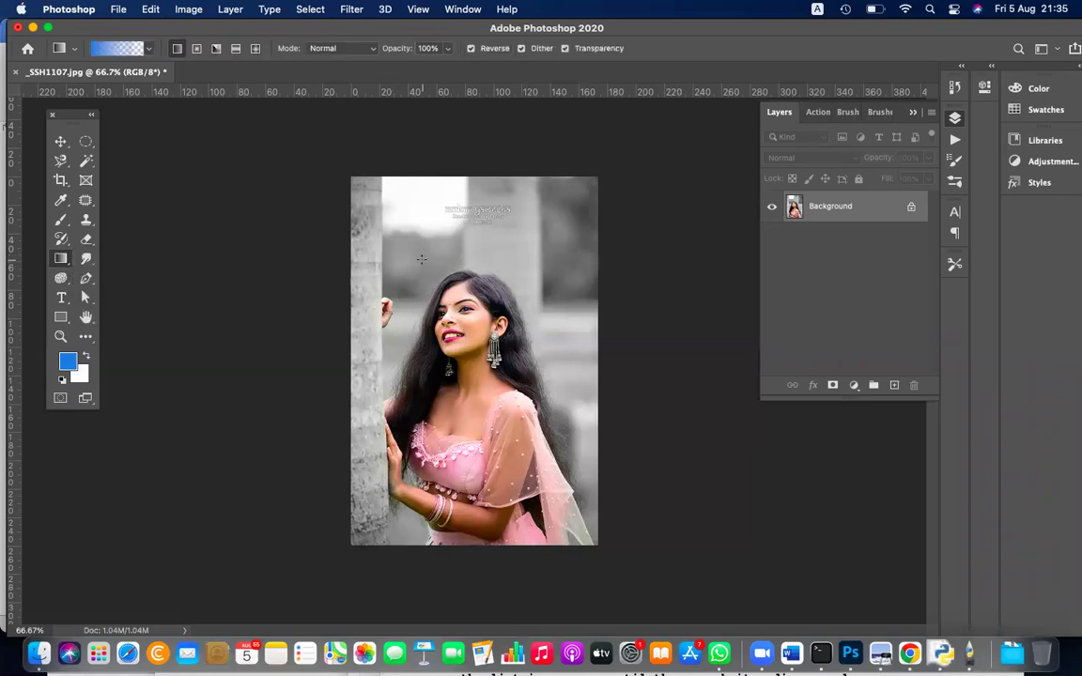
pyautogui.click(149, 48)
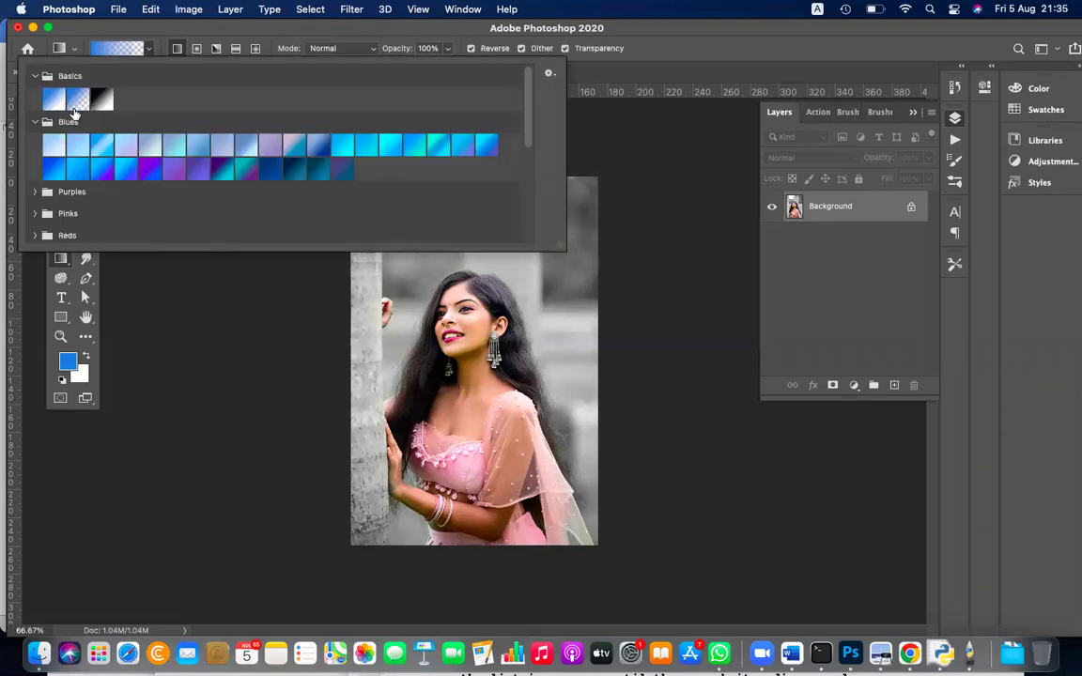
pyautogui.click(34, 191)
pyautogui.scroll(-3, 111, 230)
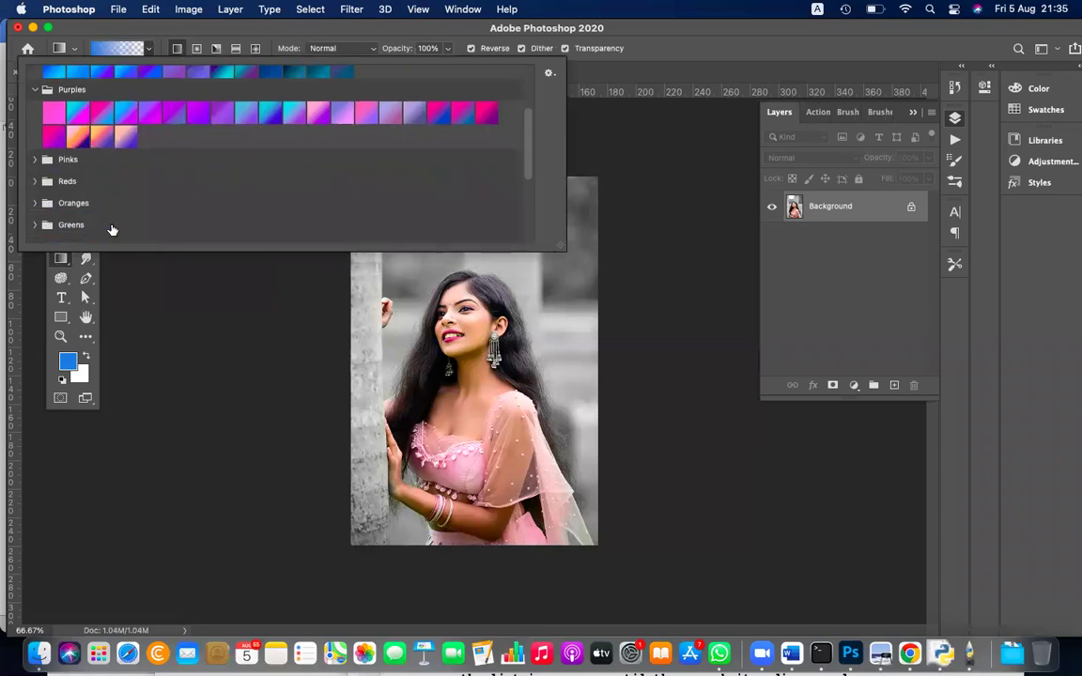
pyautogui.click(100, 136)
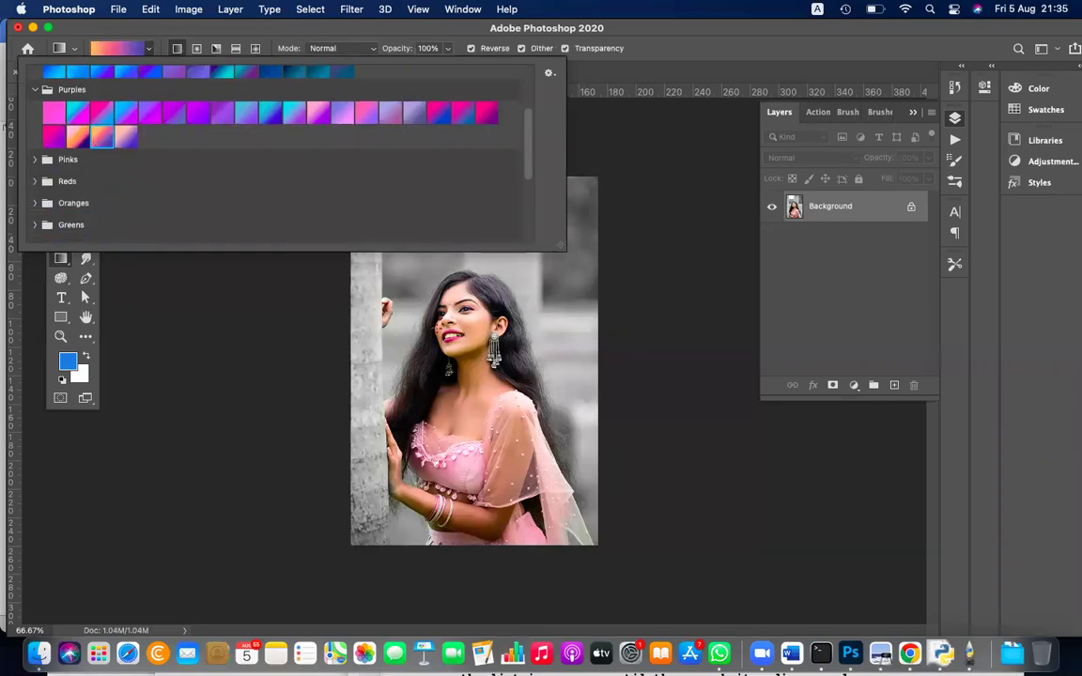
pyautogui.press('Return')
# Step: Draw two trial diagonal gradients, undo both, and glance through the Layer menu
pyautogui.moveTo(392, 292); pyautogui.dragTo(511, 433)
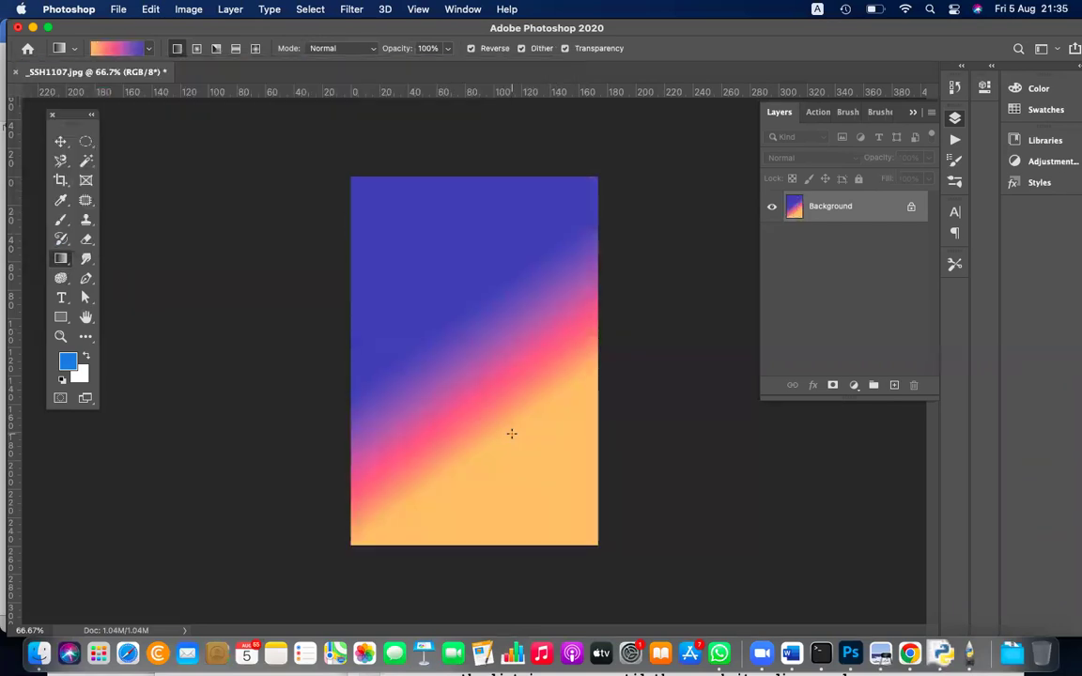
pyautogui.press('super+z')
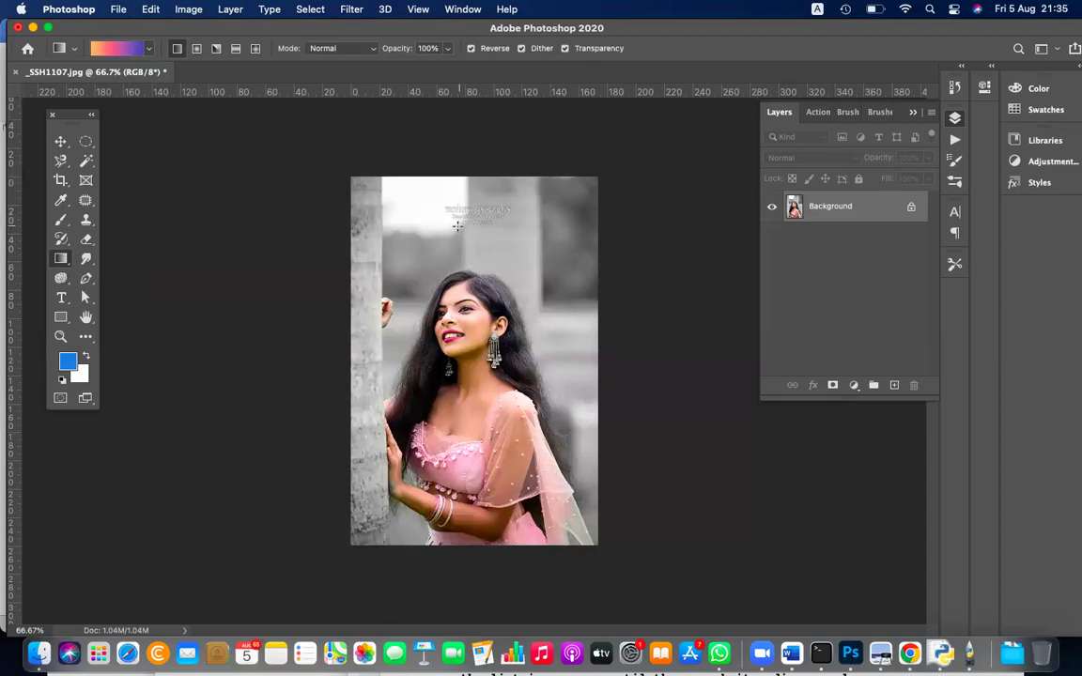
pyautogui.moveTo(457, 225); pyautogui.dragTo(479, 310)
pyautogui.press('super+z')
pyautogui.click(223, 8)
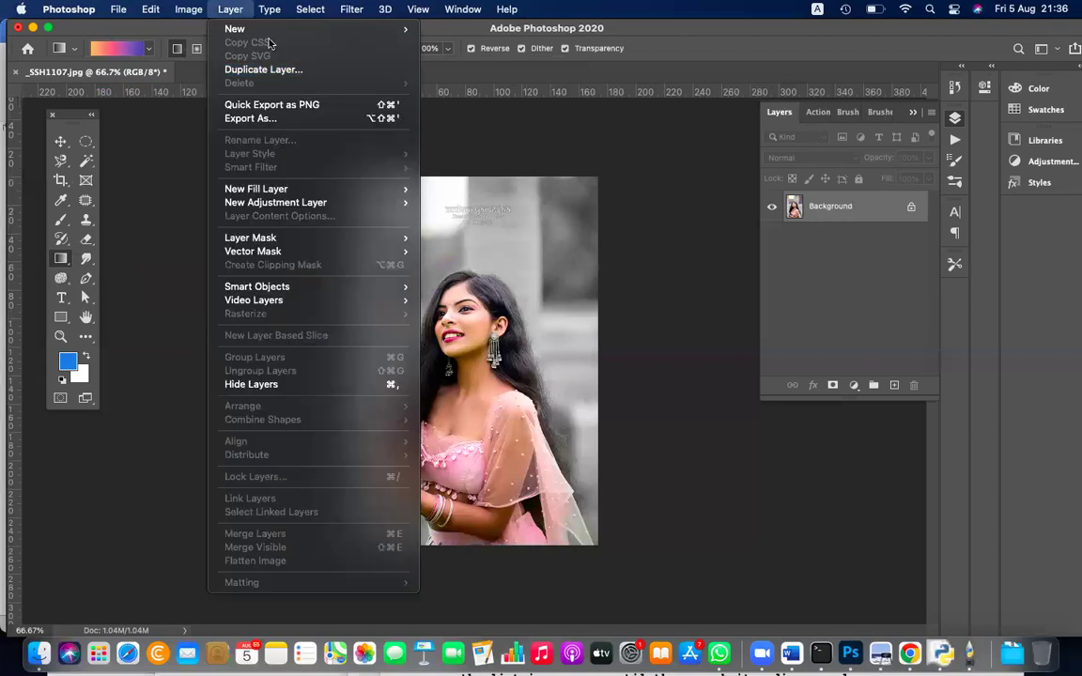
pyautogui.moveTo(233, 28)
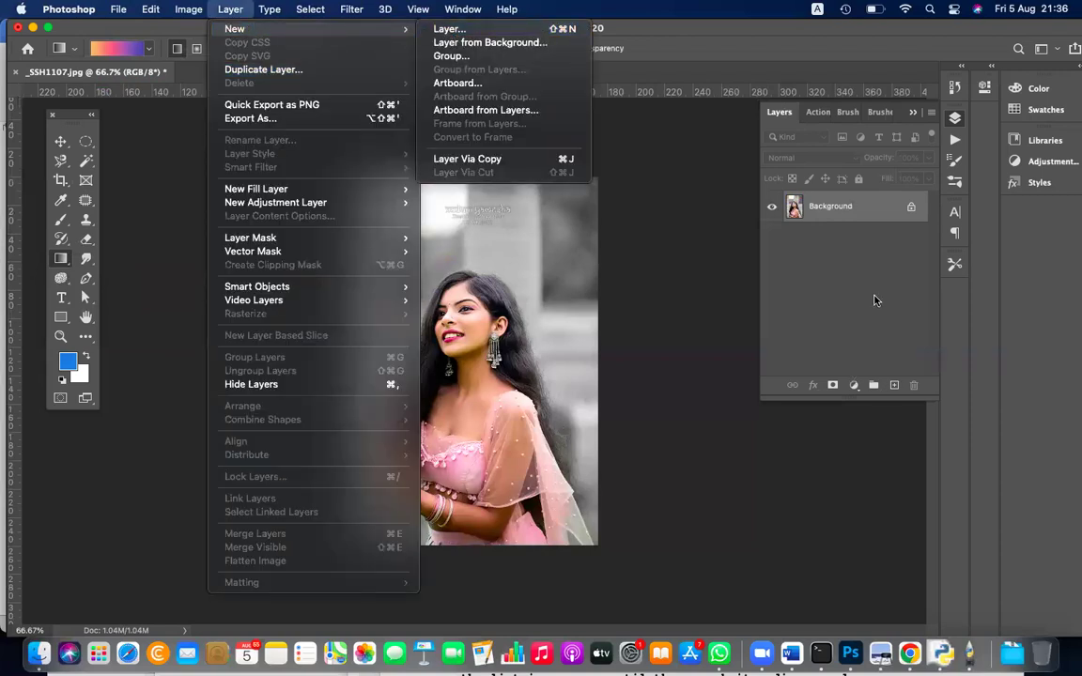
pyautogui.click(888, 357)
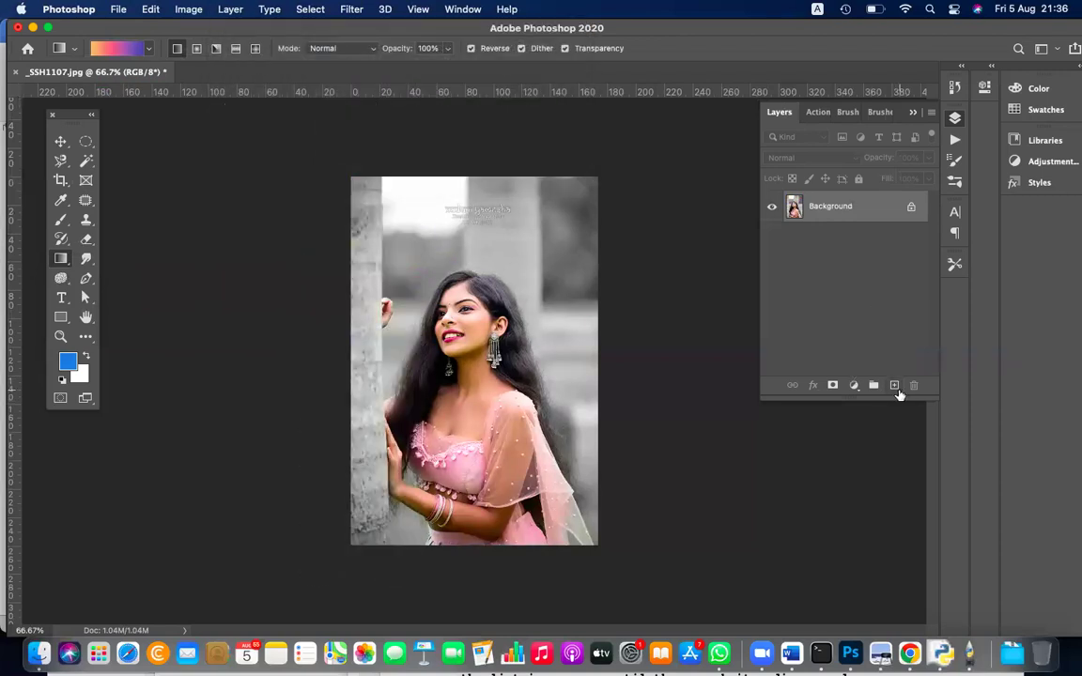
# Step: Add Layer 1, draw the gradient across it, and try Soft Light before reverting to Normal
pyautogui.click(894, 386)
pyautogui.moveTo(508, 242); pyautogui.dragTo(676, 588)
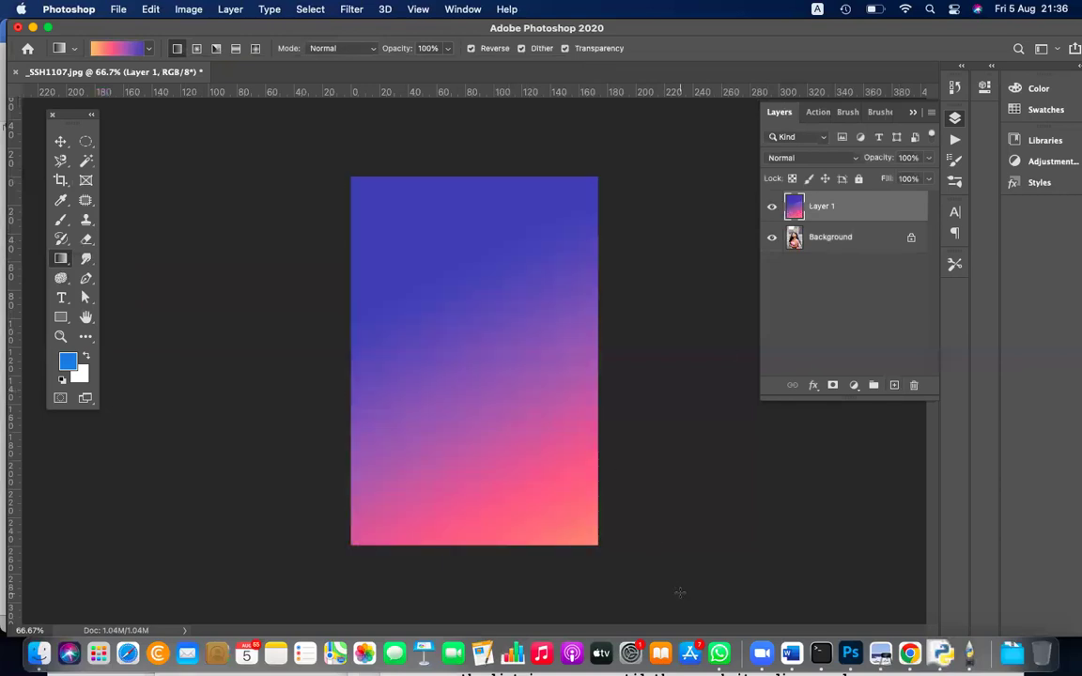
pyautogui.click(814, 160)
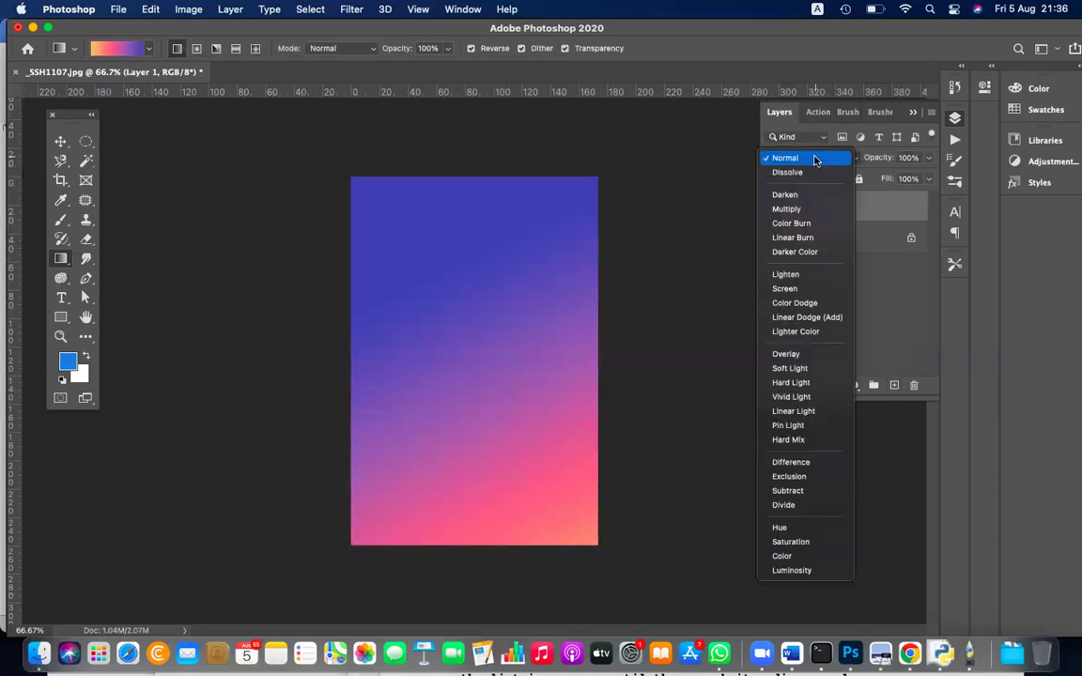
pyautogui.click(815, 159)
pyautogui.click(815, 160)
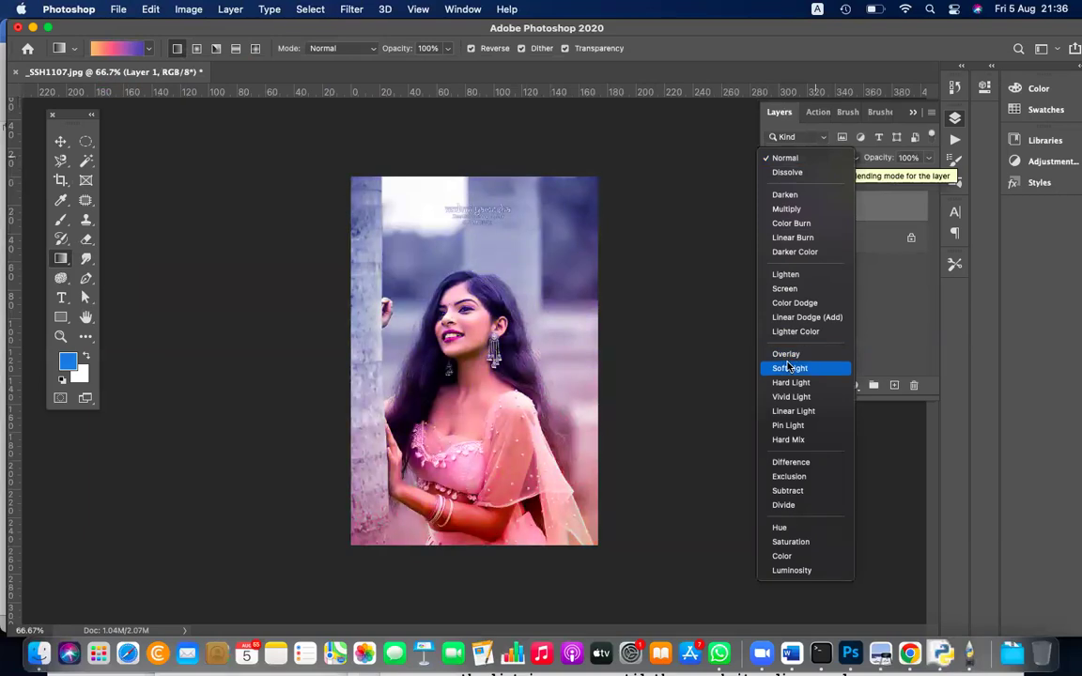
pyautogui.click(790, 368)
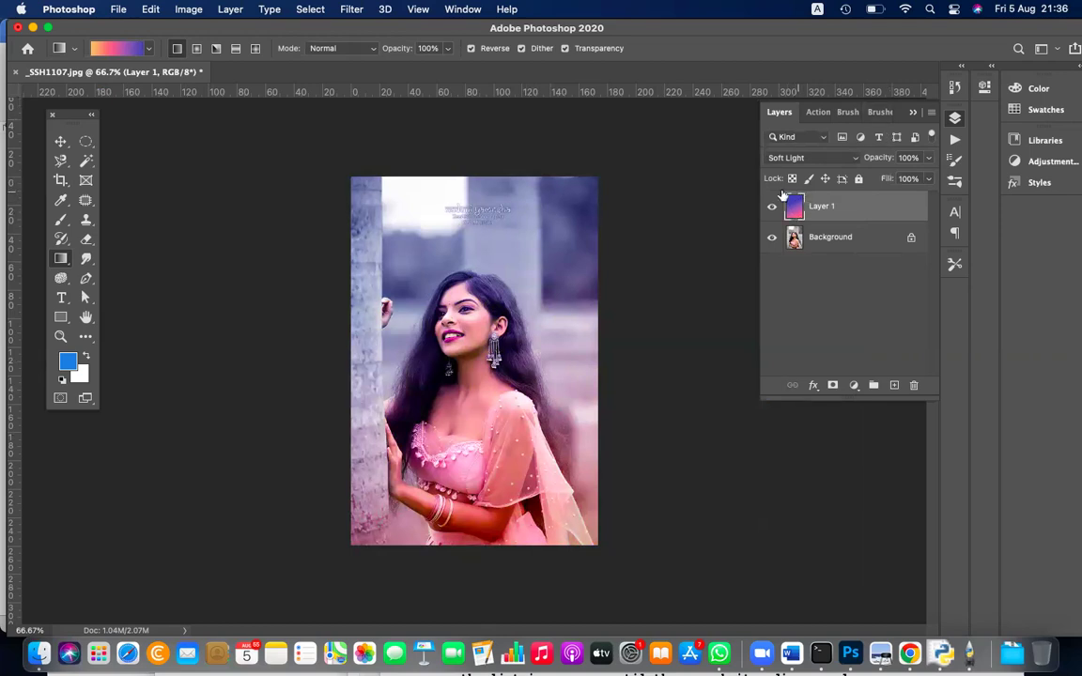
pyautogui.click(810, 157)
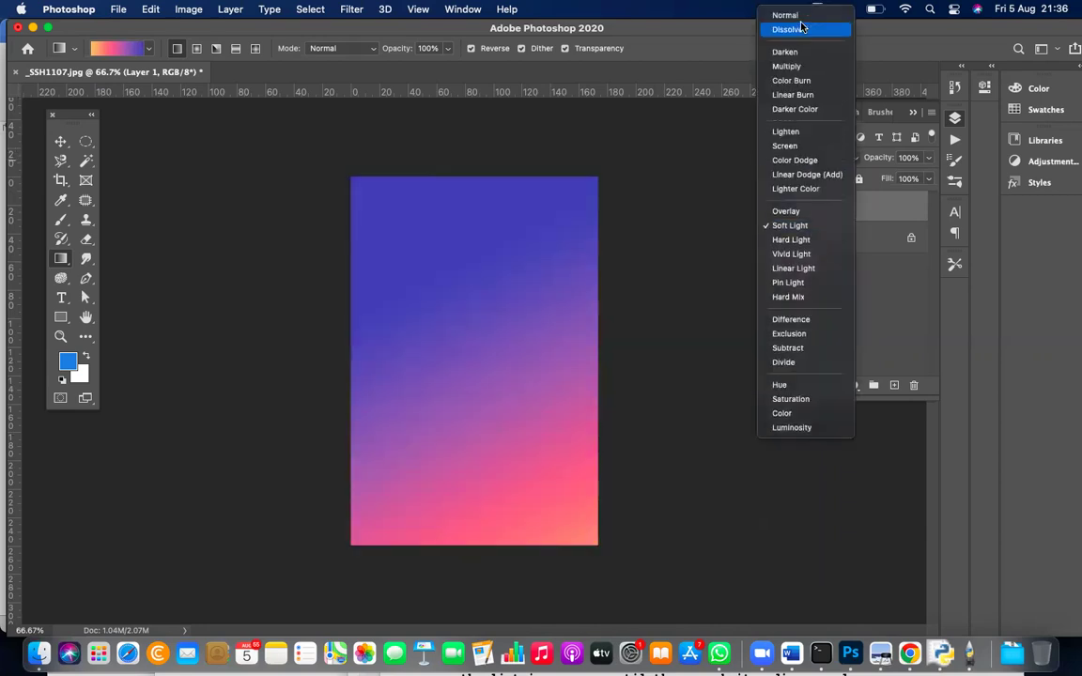
pyautogui.click(793, 15)
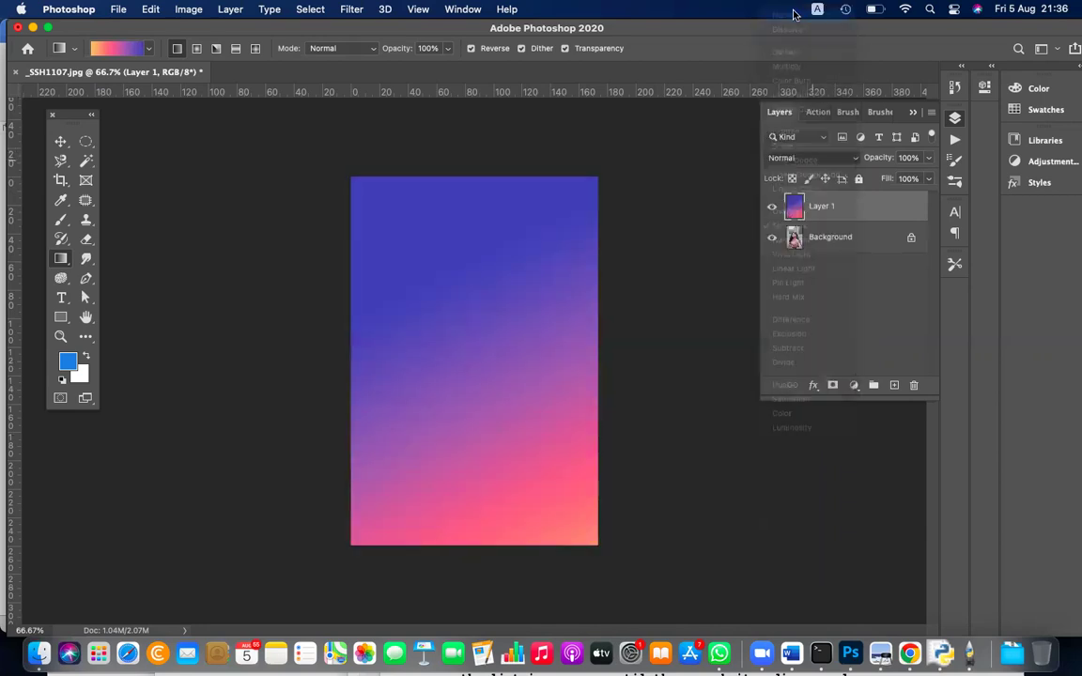
# Step: Redraw Layer 1's gradient diagonally with the orange-pink Purples preset and blend it in Soft Light
pyautogui.click(148, 48)
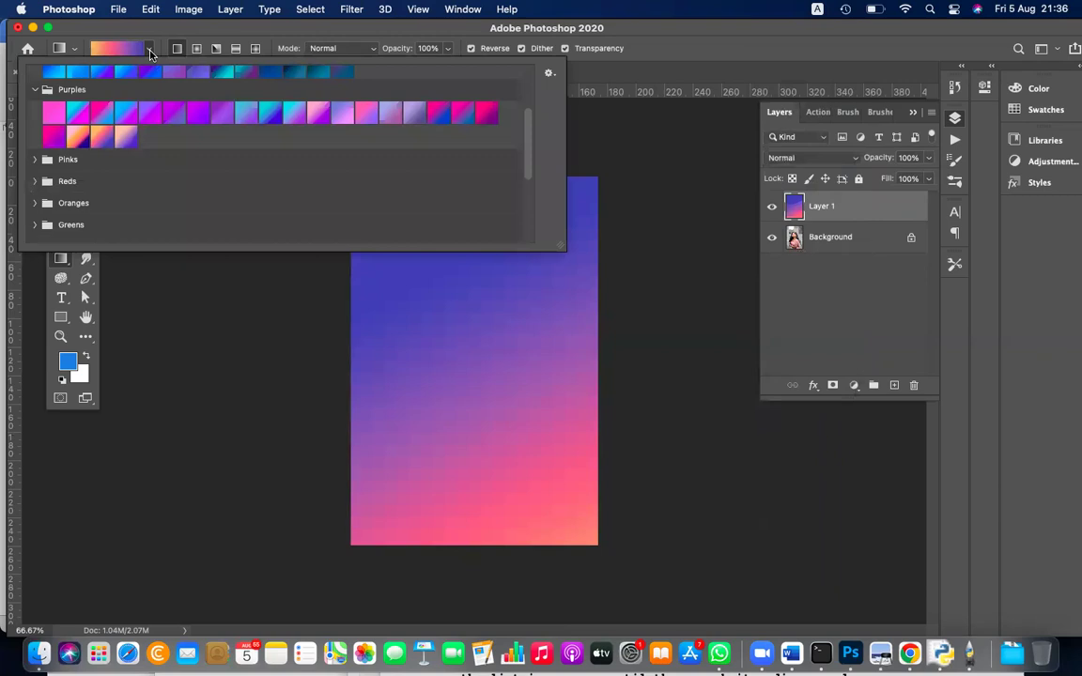
pyautogui.click(78, 137)
pyautogui.moveTo(404, 273); pyautogui.dragTo(503, 537)
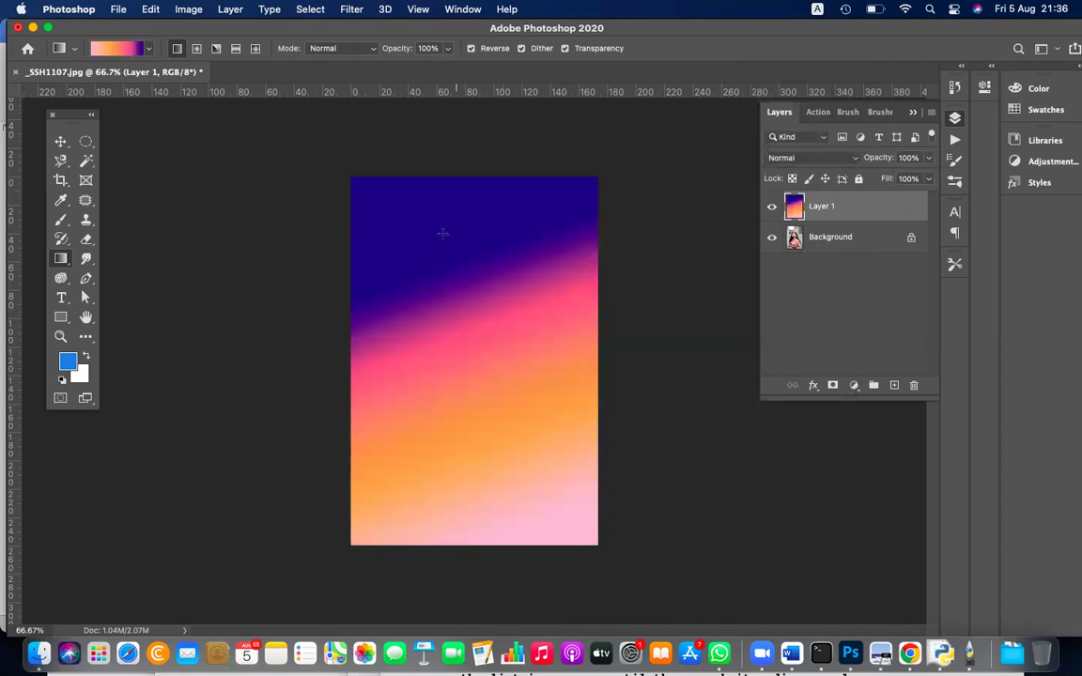
pyautogui.moveTo(391, 198); pyautogui.dragTo(470, 347)
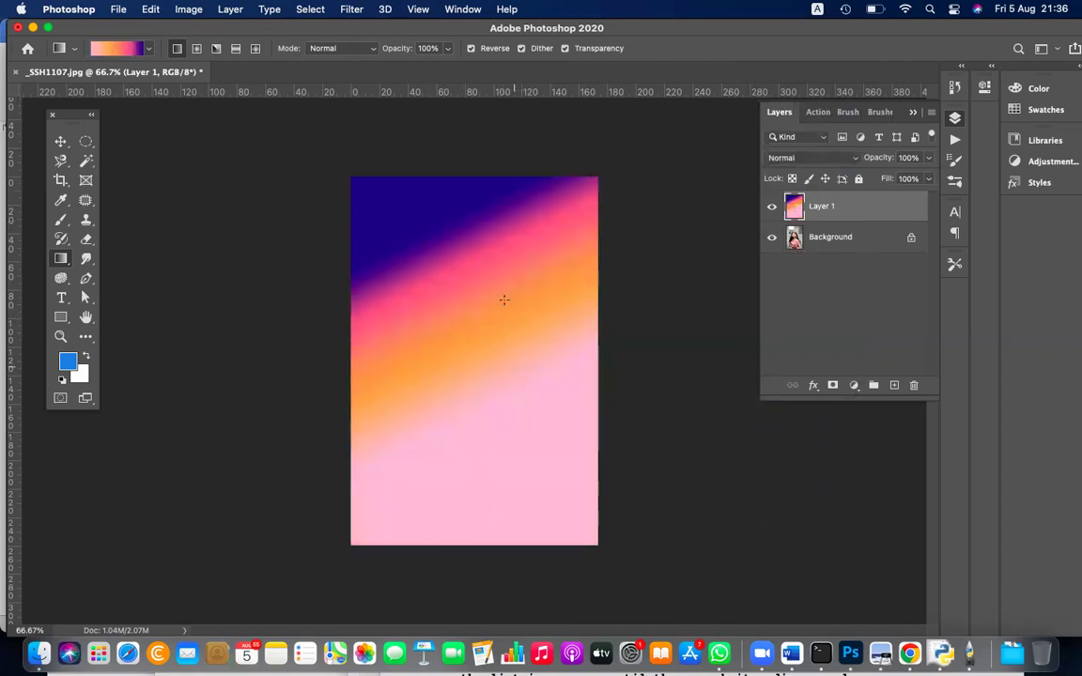
pyautogui.moveTo(500, 186); pyautogui.dragTo(554, 503)
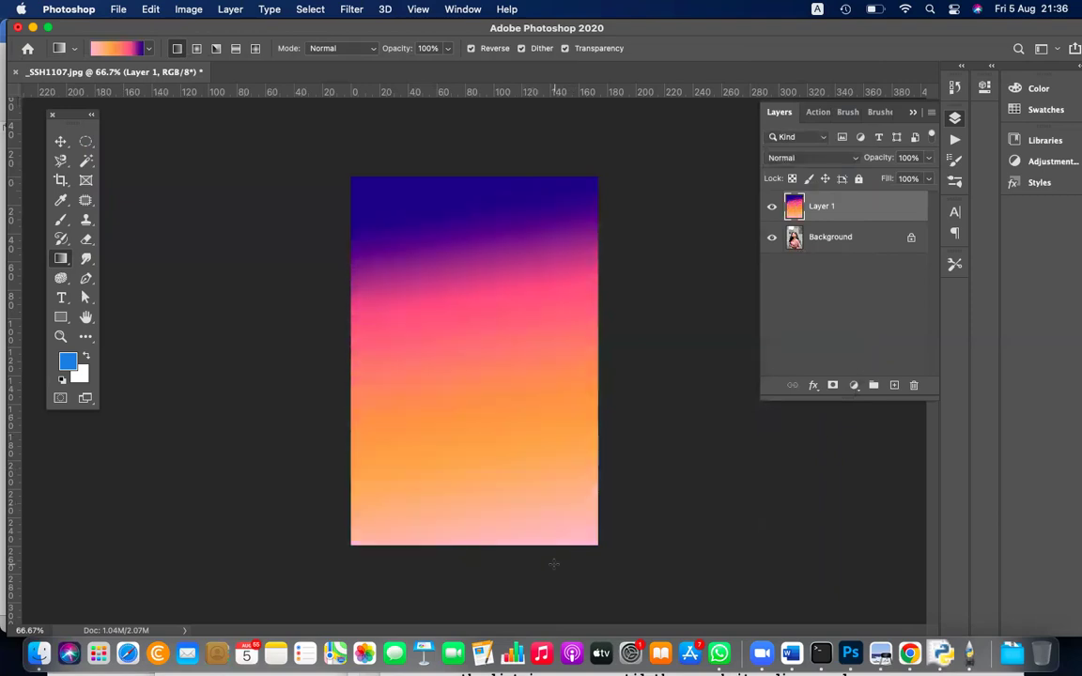
pyautogui.click(830, 159)
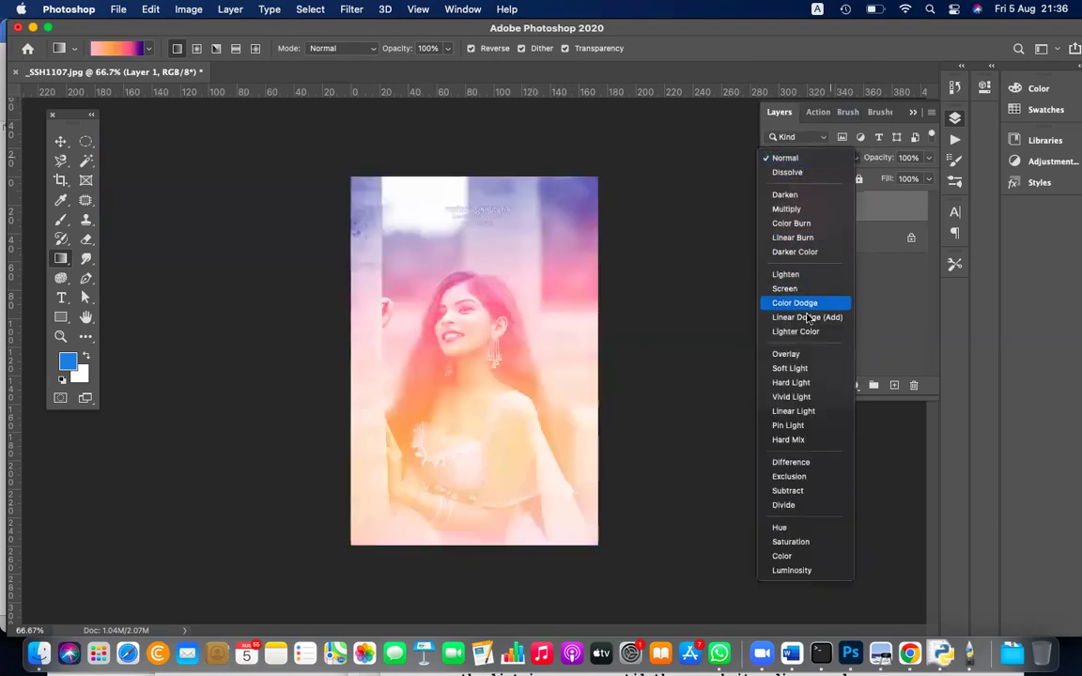
pyautogui.click(810, 369)
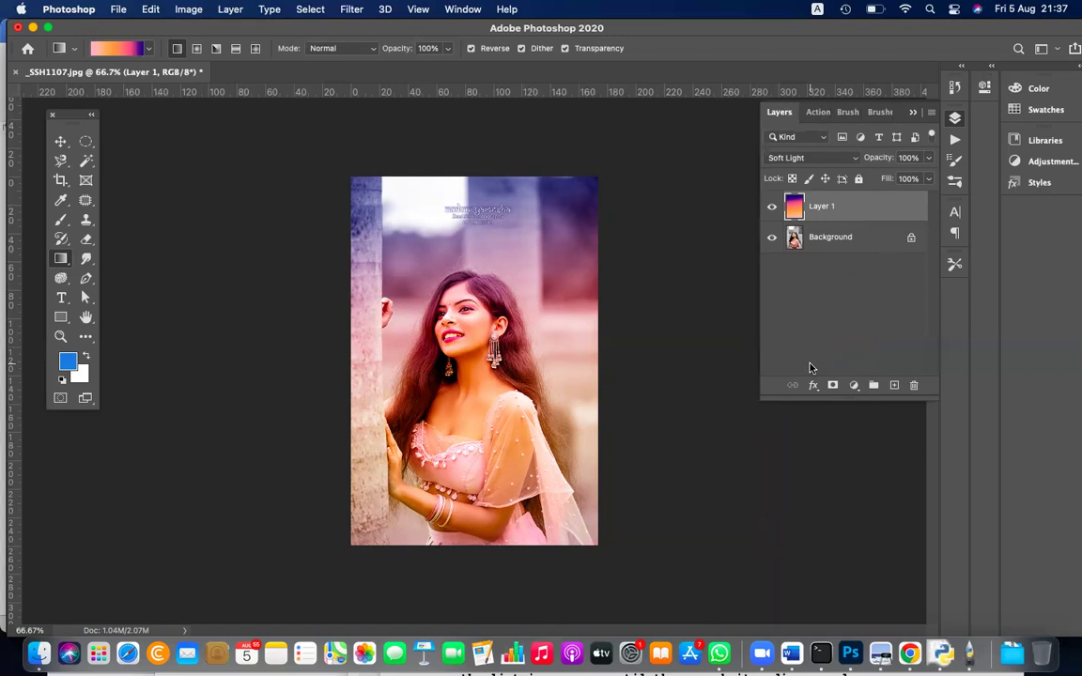
# Step: Lower the gradient layer's opacity to about 36%, then select the Background layer
pyautogui.click(927, 158)
pyautogui.moveTo(880, 182); pyautogui.dragTo(856, 180)
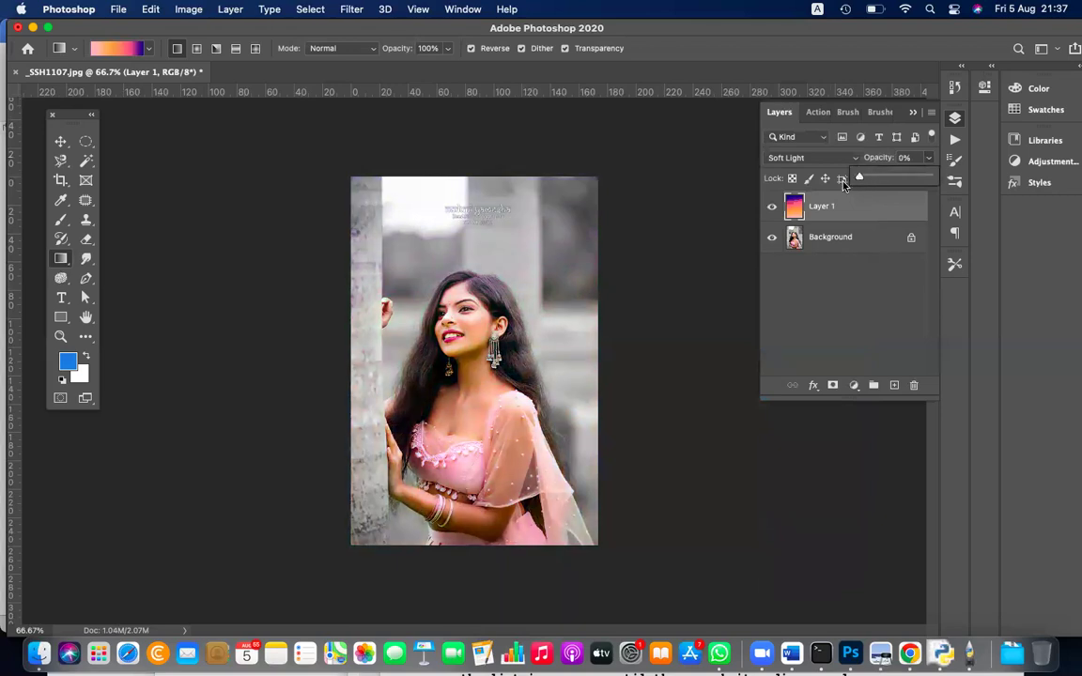
pyautogui.moveTo(858, 180); pyautogui.dragTo(886, 204)
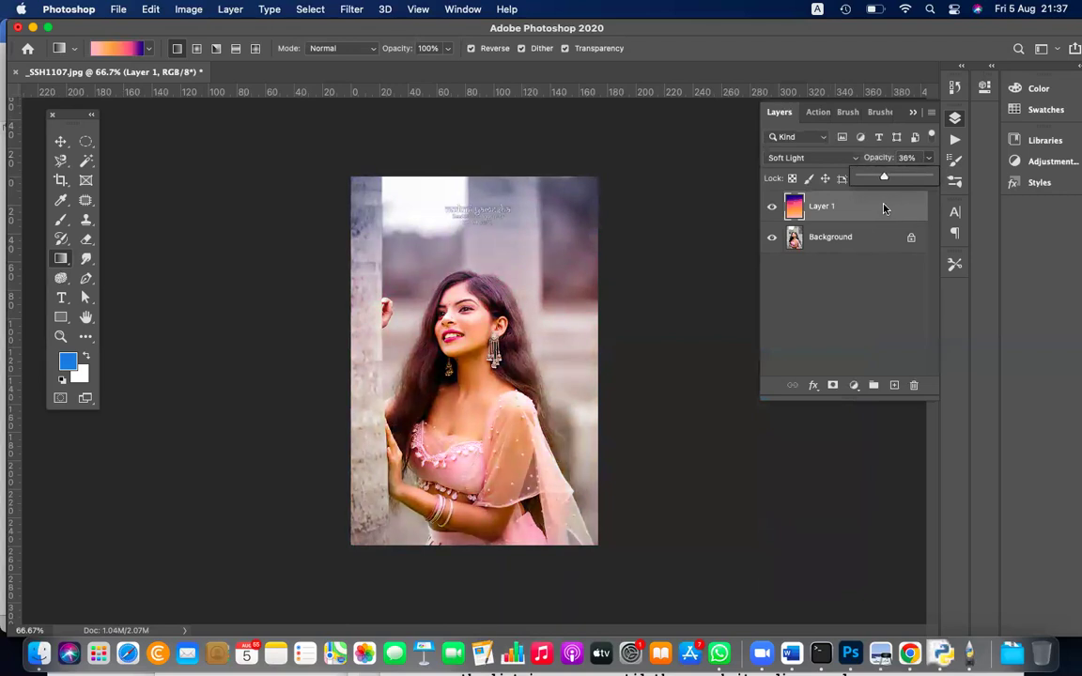
pyautogui.click(832, 254)
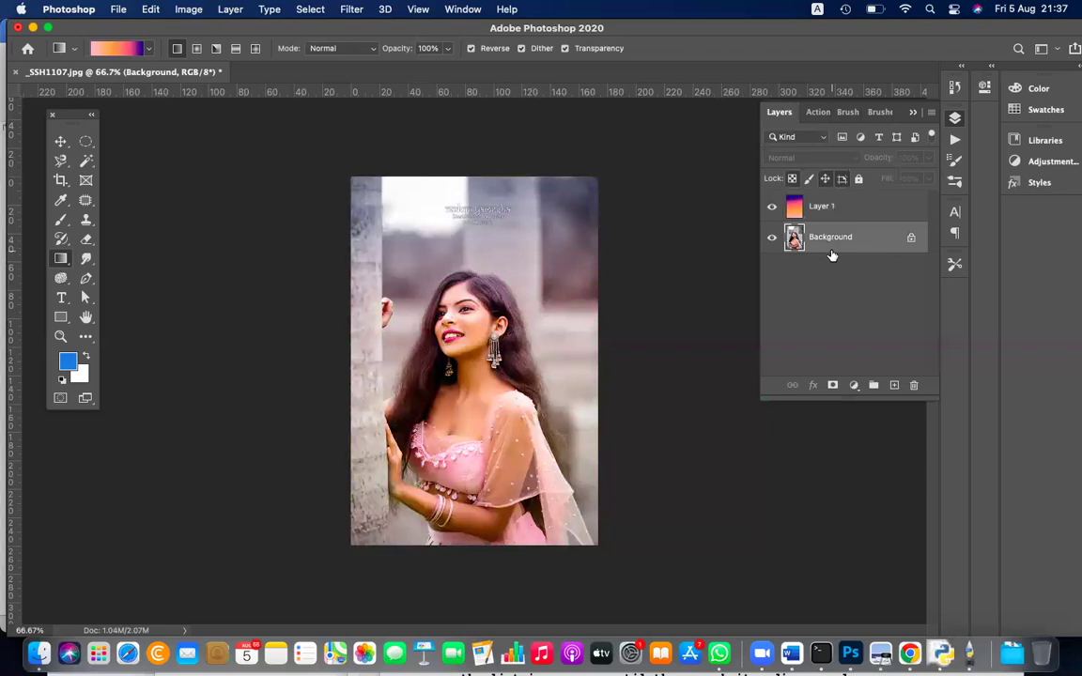
pyautogui.rightClick(68, 261)
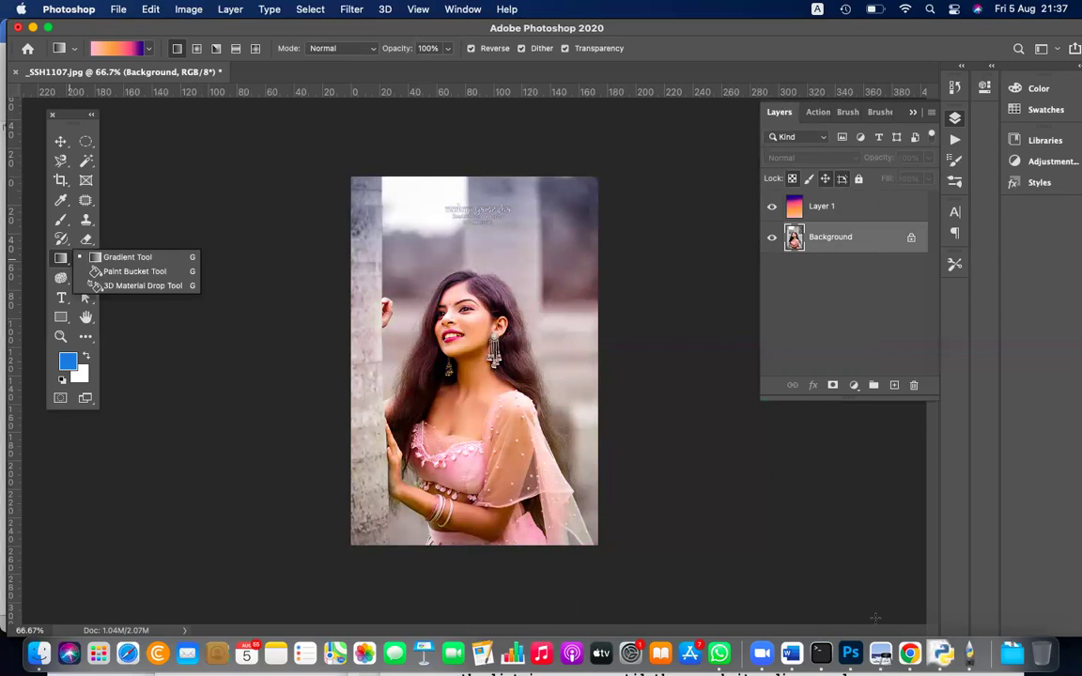
pyautogui.click(880, 653)
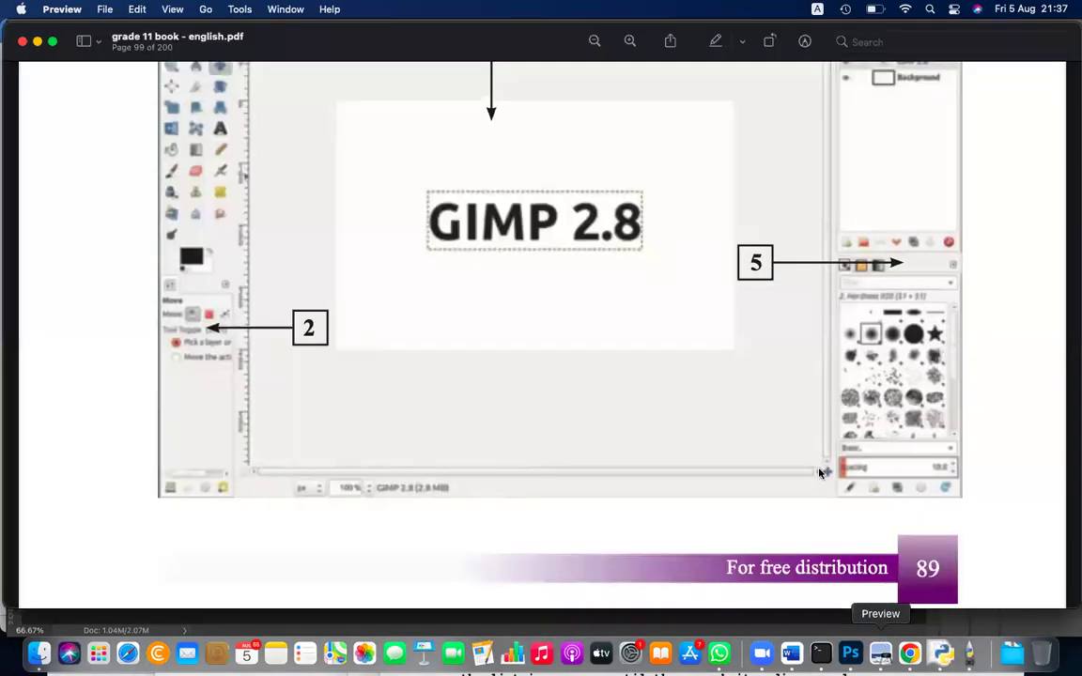
pyautogui.scroll(-15, 820, 473)
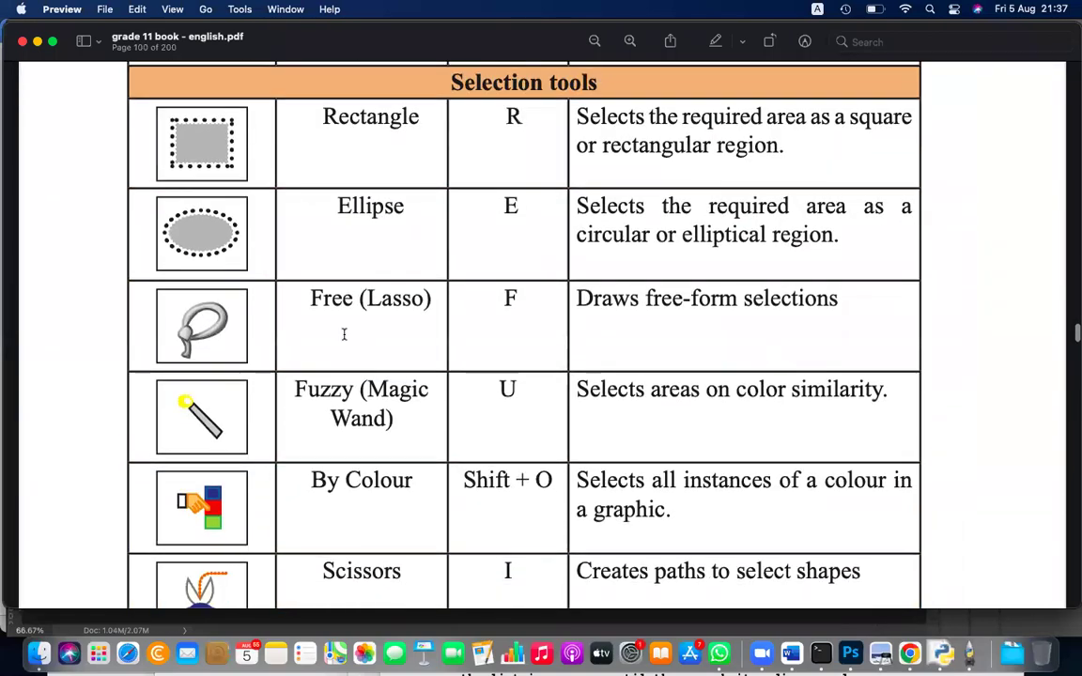
pyautogui.scroll(3, 262, 234)
pyautogui.scroll(-10, 261, 234)
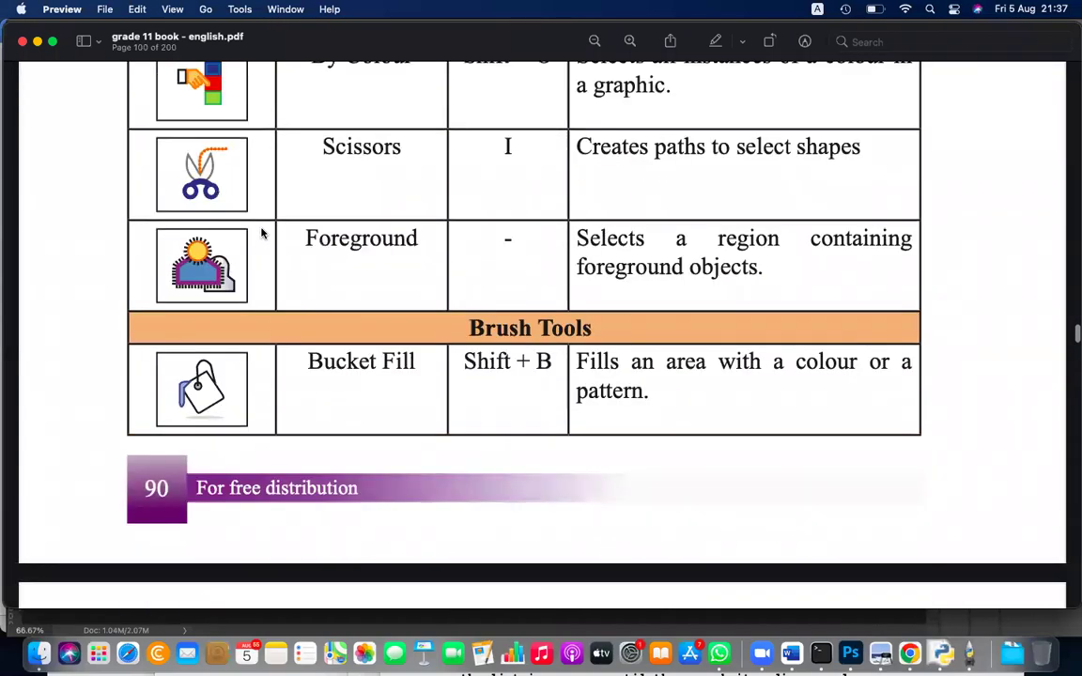
pyautogui.scroll(-8, 272, 394)
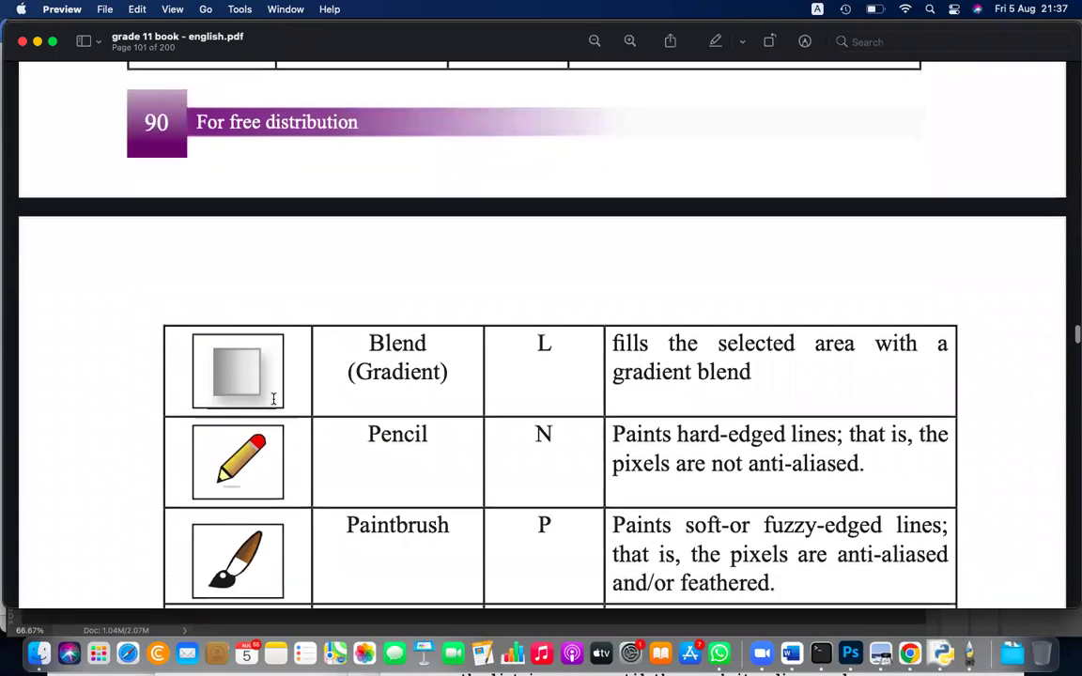
pyautogui.scroll(-5, 273, 399)
pyautogui.scroll(-3, 256, 384)
pyautogui.scroll(-1, 255, 384)
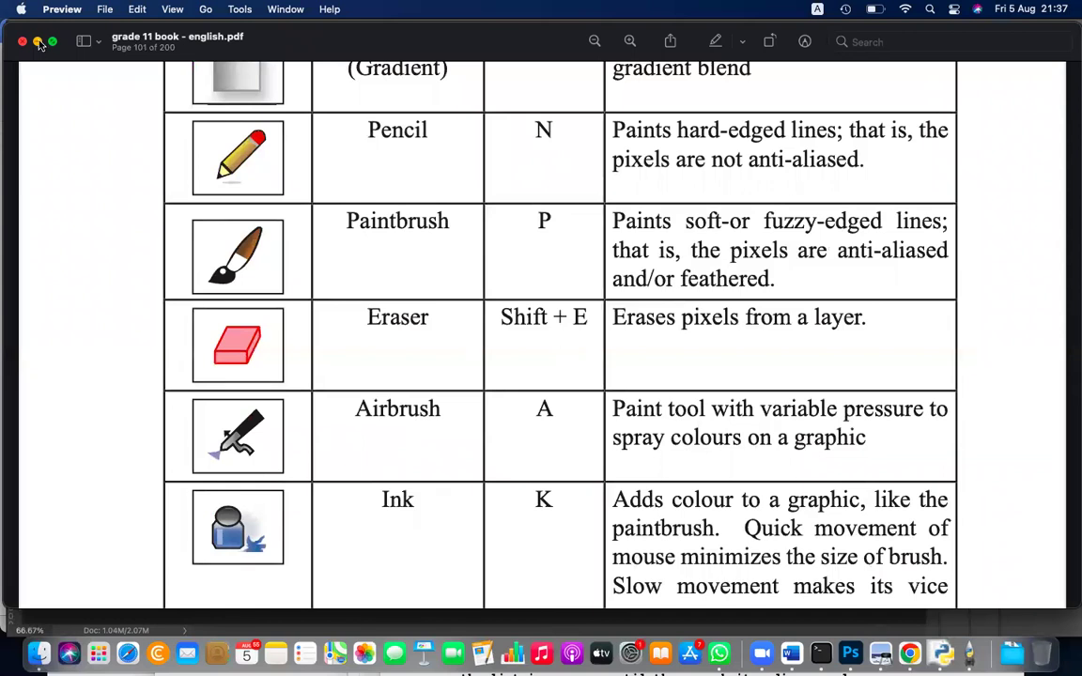
pyautogui.click(38, 42)
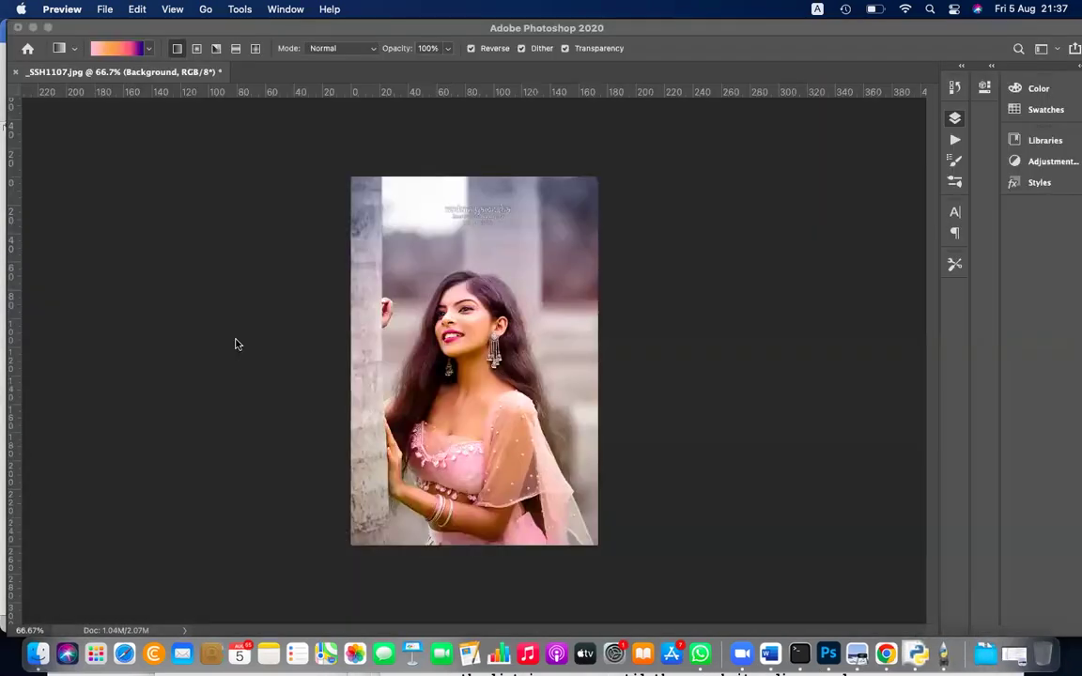
# Step: Bring Photoshop to the front and select the Pencil Tool from the brush group
pyautogui.click(208, 221)
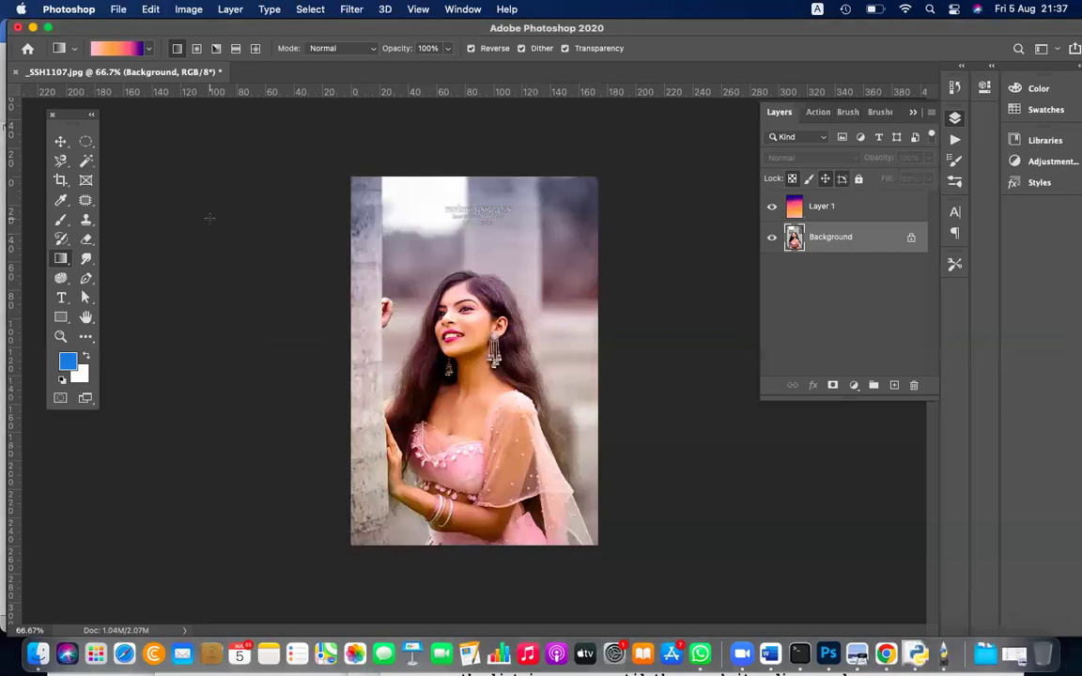
pyautogui.click(61, 220)
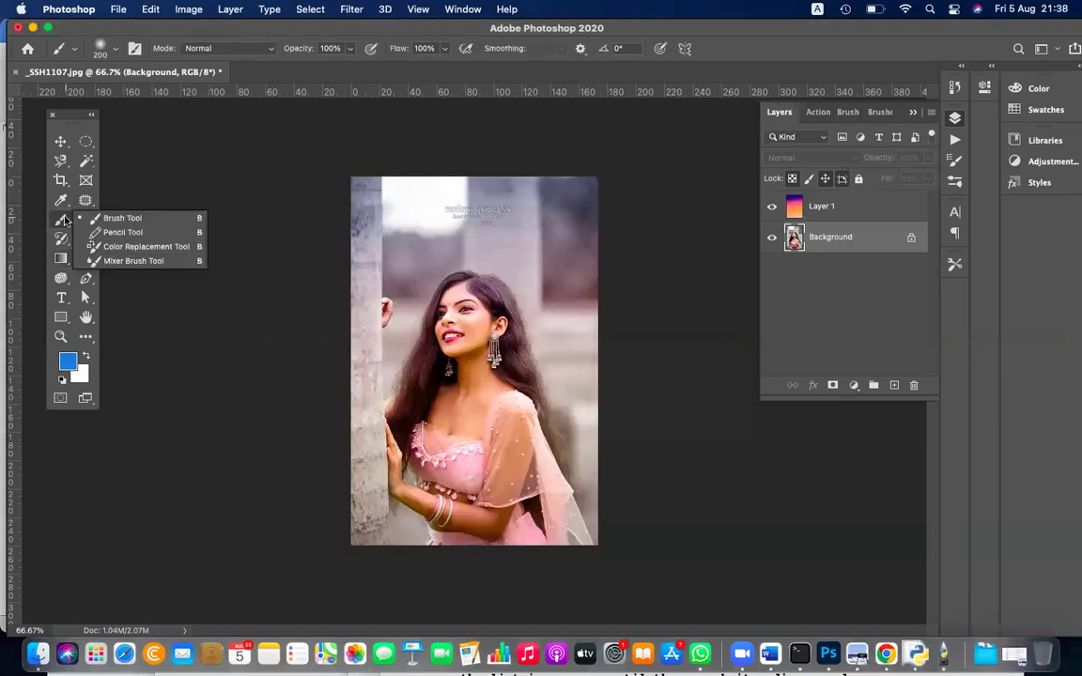
pyautogui.click(116, 233)
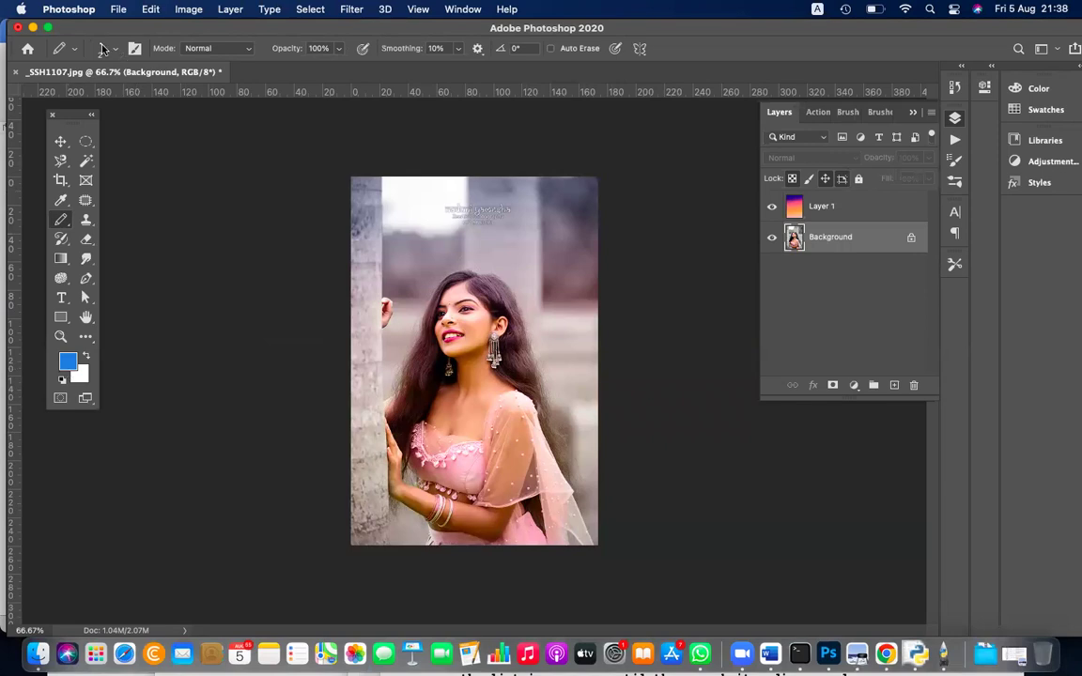
# Step: Draw trial blue zigzag pencil lines over the photo, then undo them all
pyautogui.moveTo(415, 235); pyautogui.dragTo(404, 286)
pyautogui.moveTo(447, 223)
pyautogui.mouseDown()
pyautogui.moveTo(510, 269)
pyautogui.moveTo(525, 205)
pyautogui.moveTo(582, 376)
pyautogui.mouseUp()
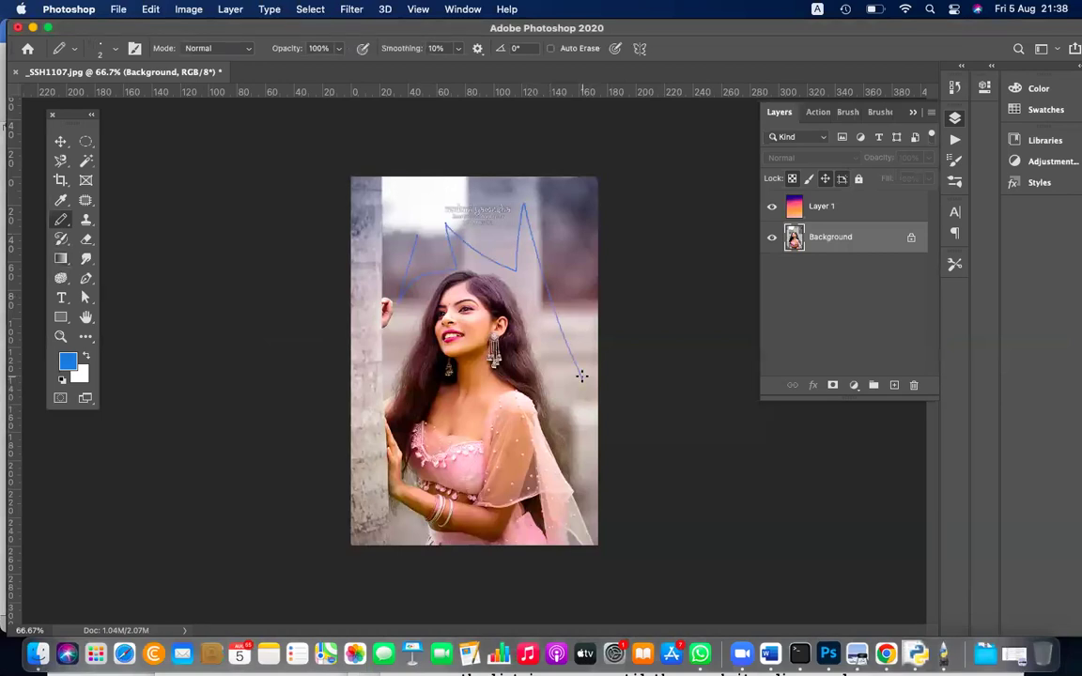
pyautogui.press('super+z')
pyautogui.press('super+z')
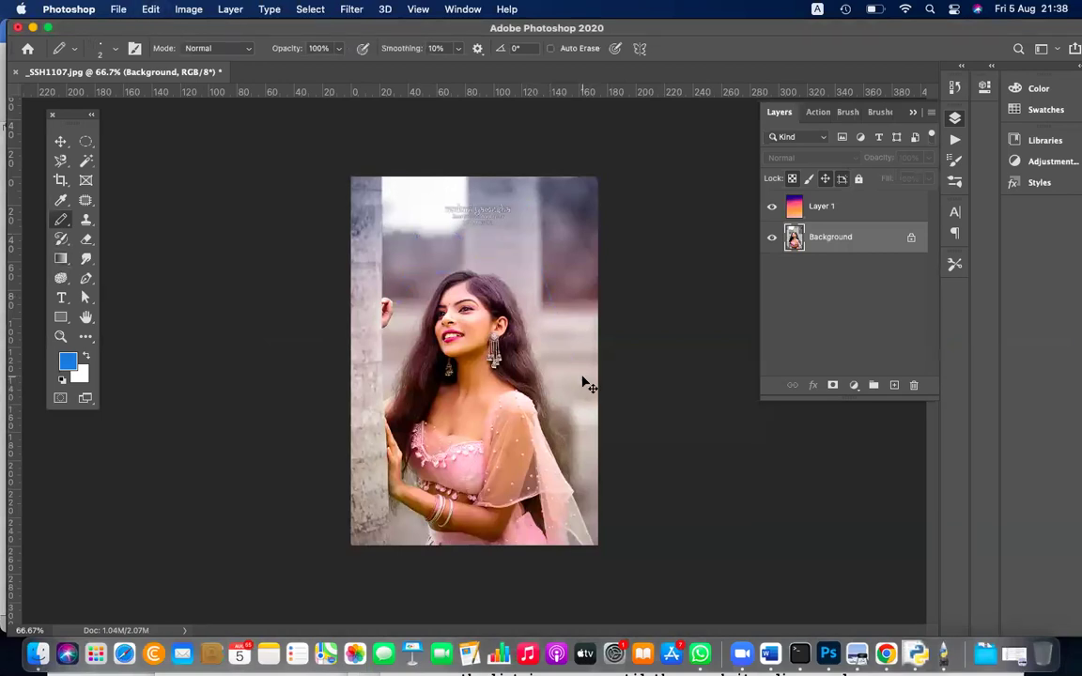
pyautogui.moveTo(418, 280)
pyautogui.mouseDown()
pyautogui.moveTo(444, 221)
pyautogui.moveTo(465, 258)
pyautogui.moveTo(488, 246)
pyautogui.moveTo(533, 362)
pyautogui.moveTo(555, 315)
pyautogui.moveTo(564, 422)
pyautogui.mouseUp()
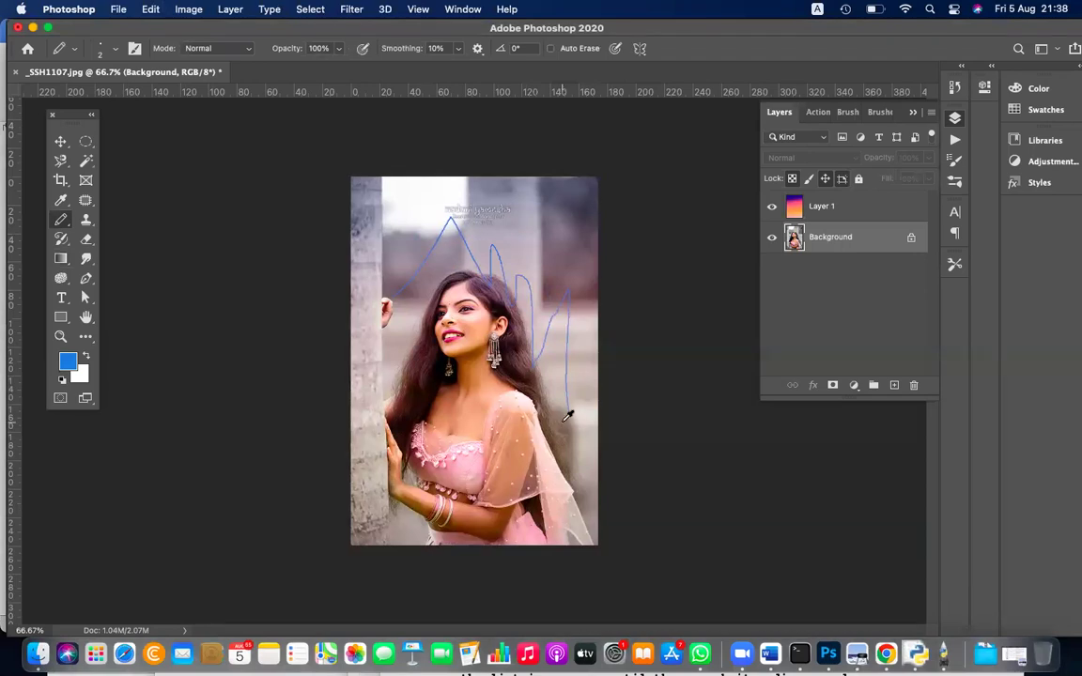
pyautogui.press('super+z')
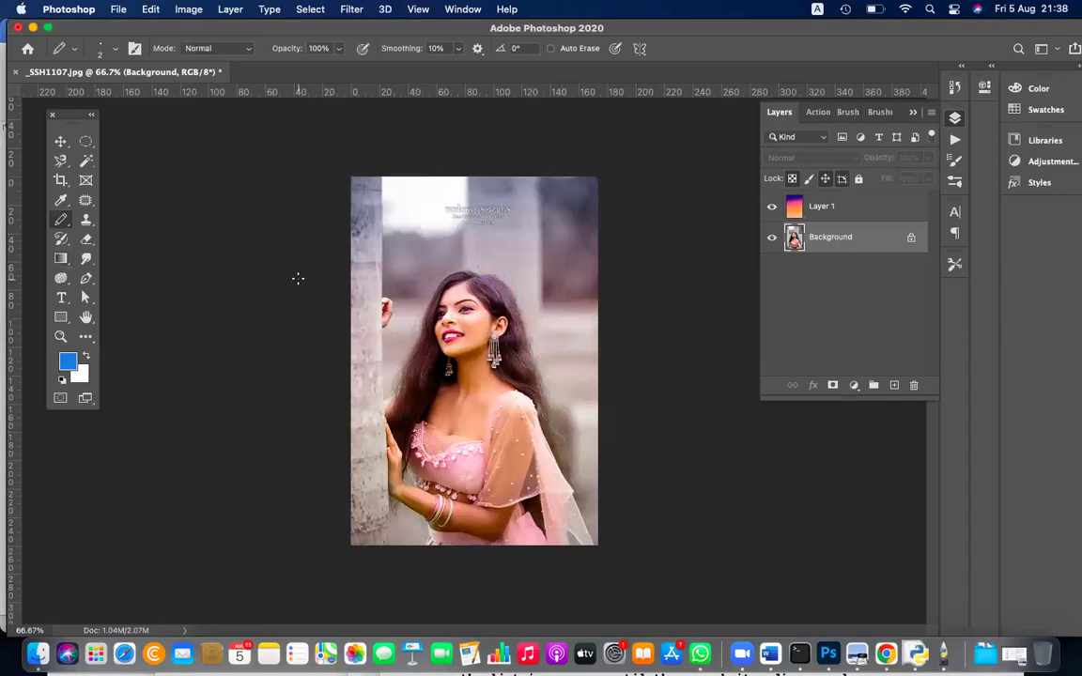
# Step: Switch to the soft Brush Tool, paint a blue test stroke over the face, and undo it
pyautogui.rightClick(60, 219)
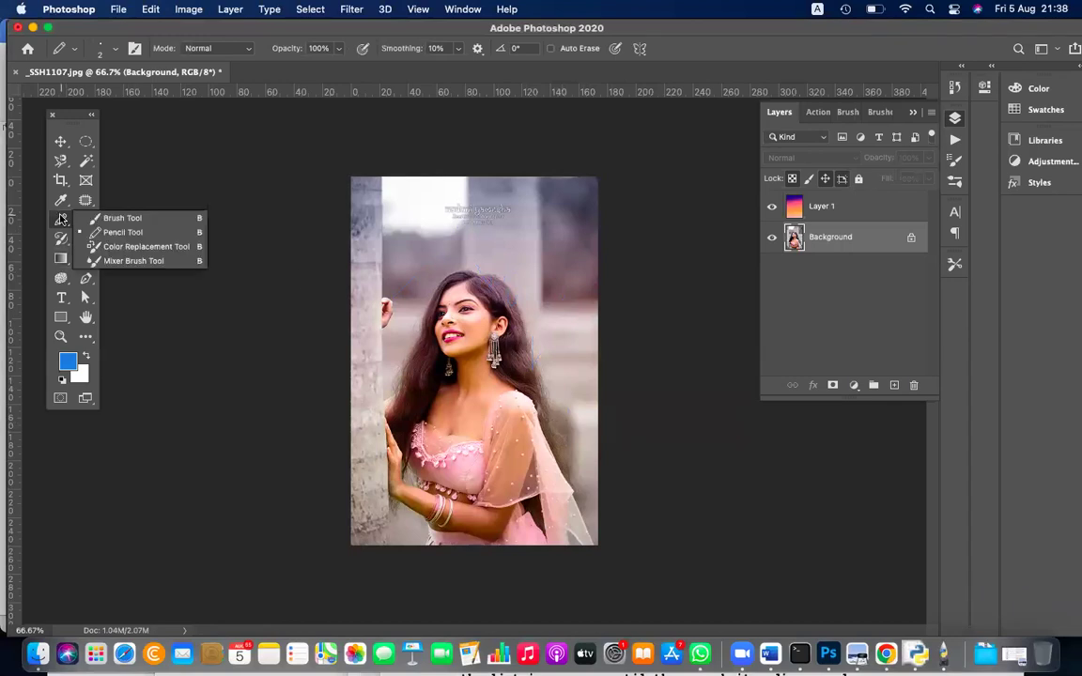
pyautogui.click(122, 218)
pyautogui.moveTo(471, 193); pyautogui.dragTo(440, 361)
pyautogui.press('super+z')
# Step: Paint and undo a blue test stroke at the top right, keeping the Brush Tool active
pyautogui.moveTo(526, 218); pyautogui.dragTo(546, 292)
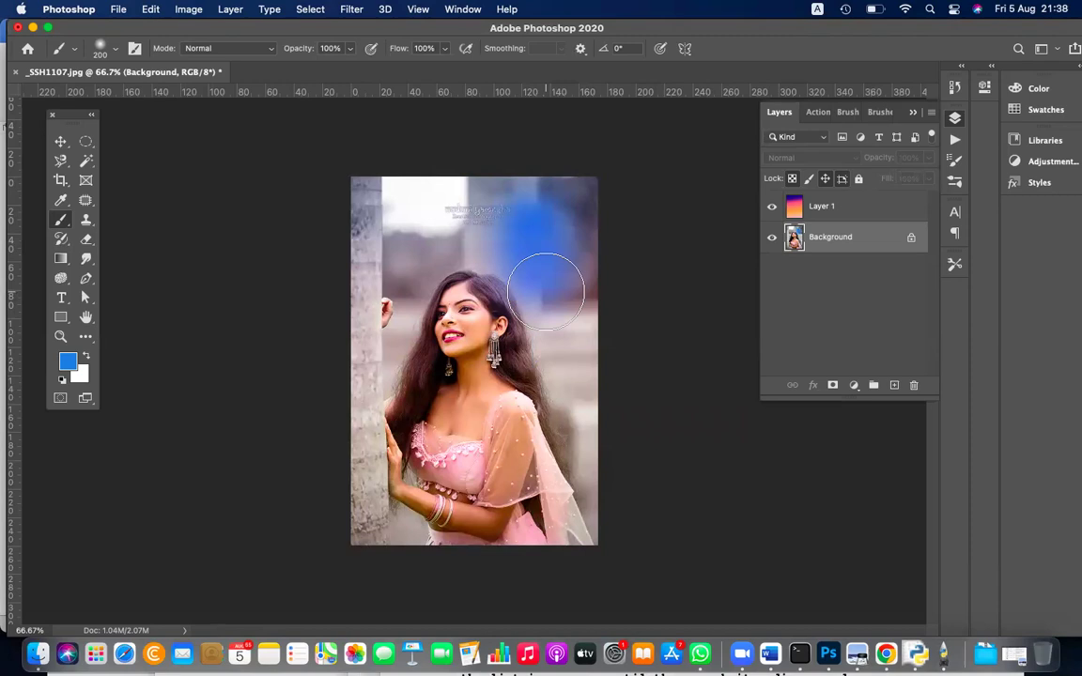
pyautogui.press('super+z')
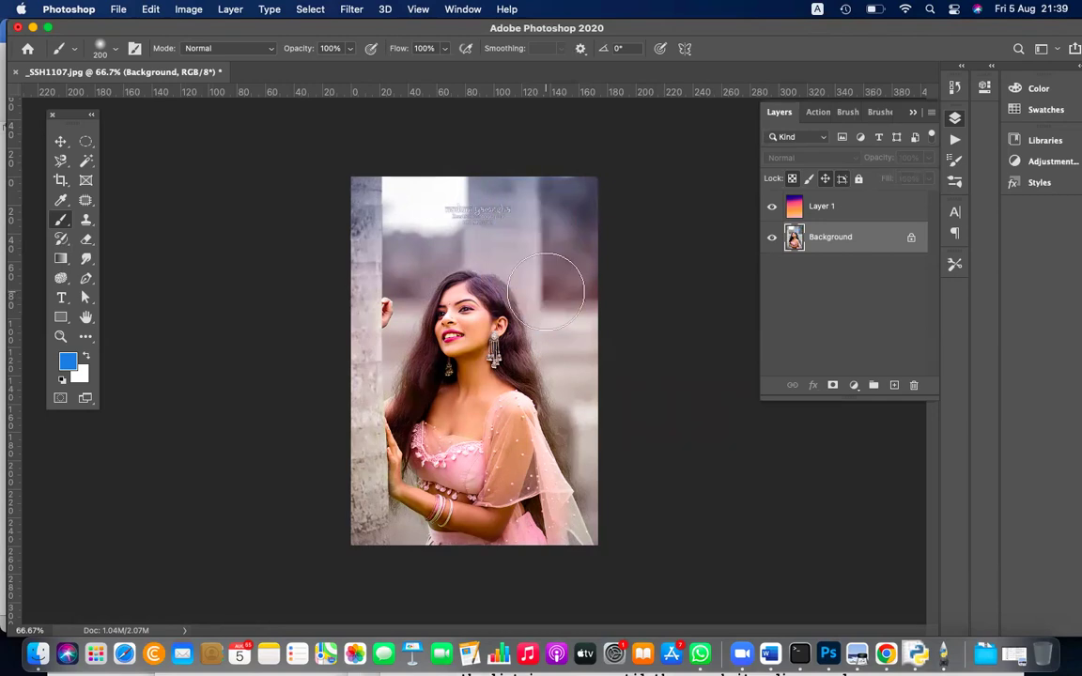
pyautogui.click(61, 219)
pyautogui.click(122, 218)
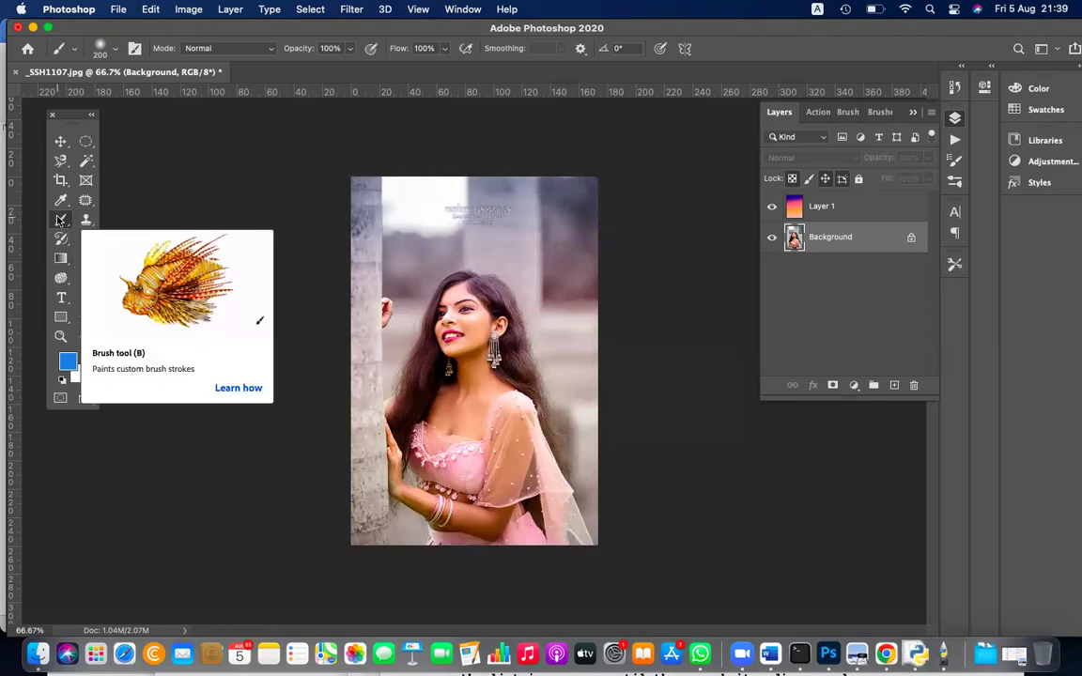
# Step: Browse the brush settings and the brush preset list, then show the Layers panel
pyautogui.click(849, 114)
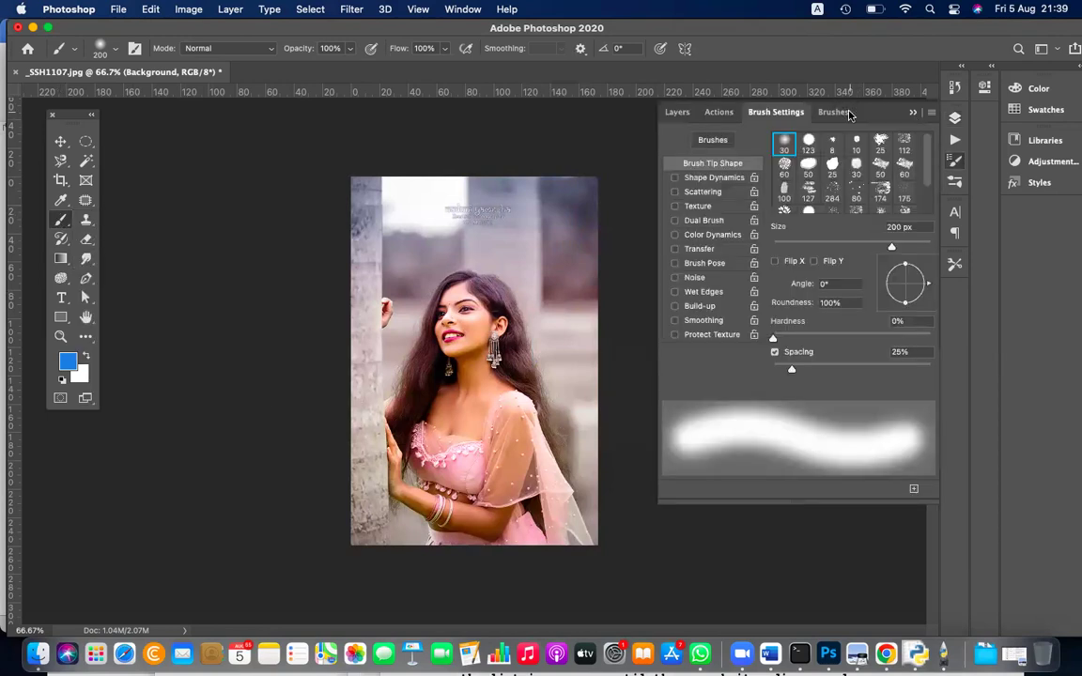
pyautogui.scroll(-2, 892, 167)
pyautogui.scroll(2, 889, 197)
pyautogui.click(103, 52)
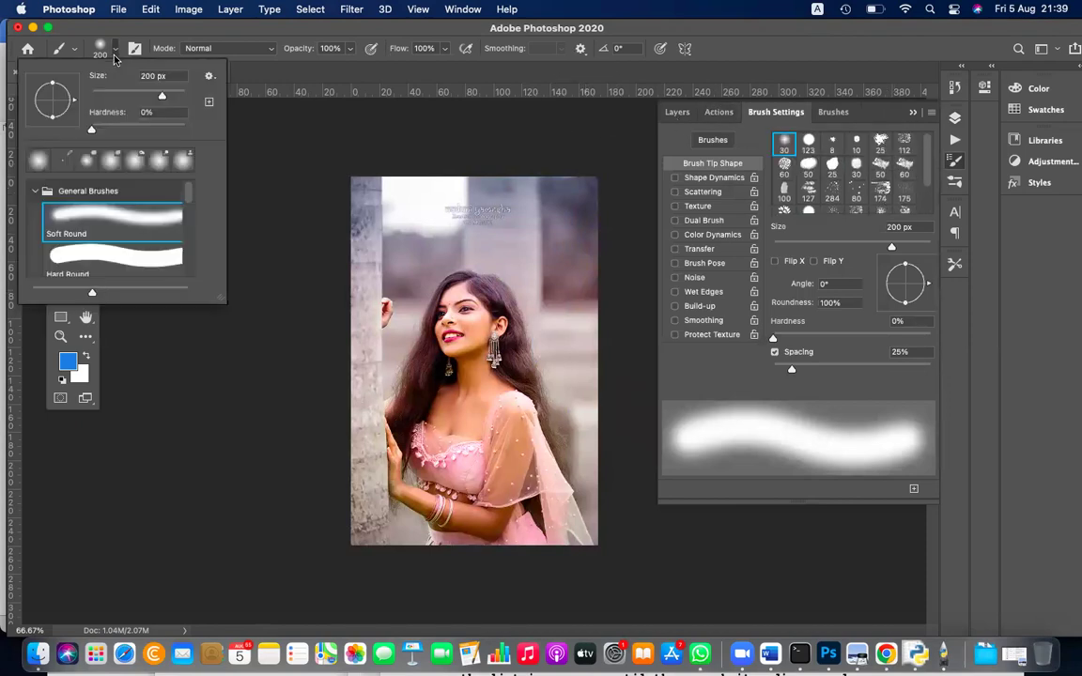
pyautogui.scroll(-2, 141, 211)
pyautogui.scroll(-2, 145, 218)
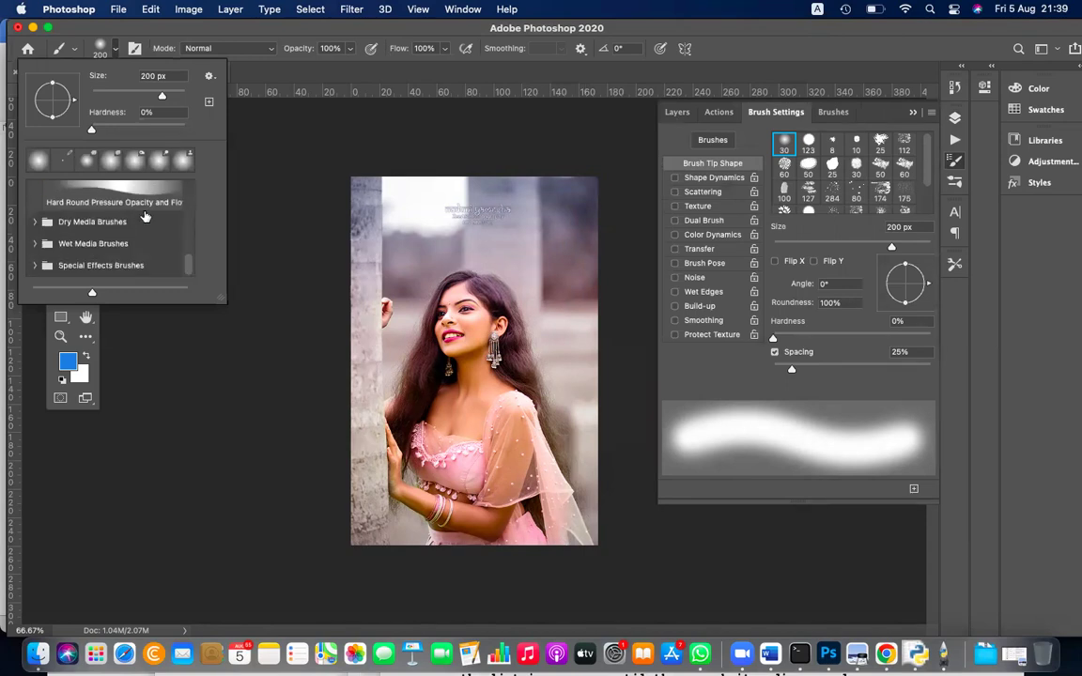
pyautogui.click(678, 112)
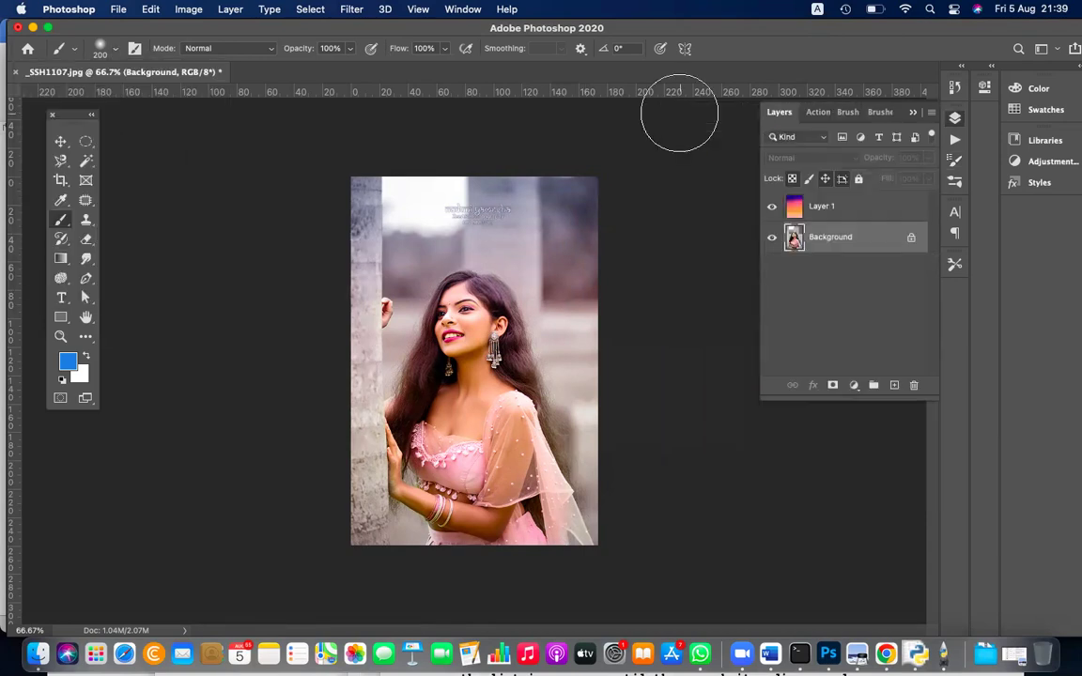
# Step: In the brush presets, expand Dry Media and Special Effects Brushes to locate Kyle's Spatter
pyautogui.click(110, 48)
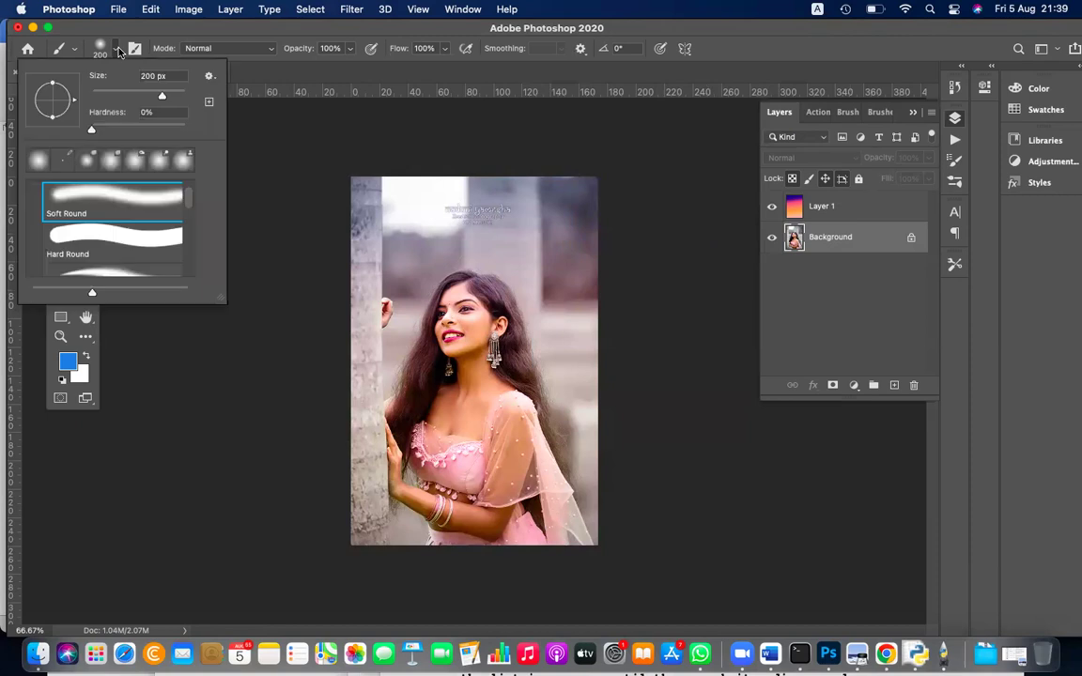
pyautogui.scroll(-4, 149, 206)
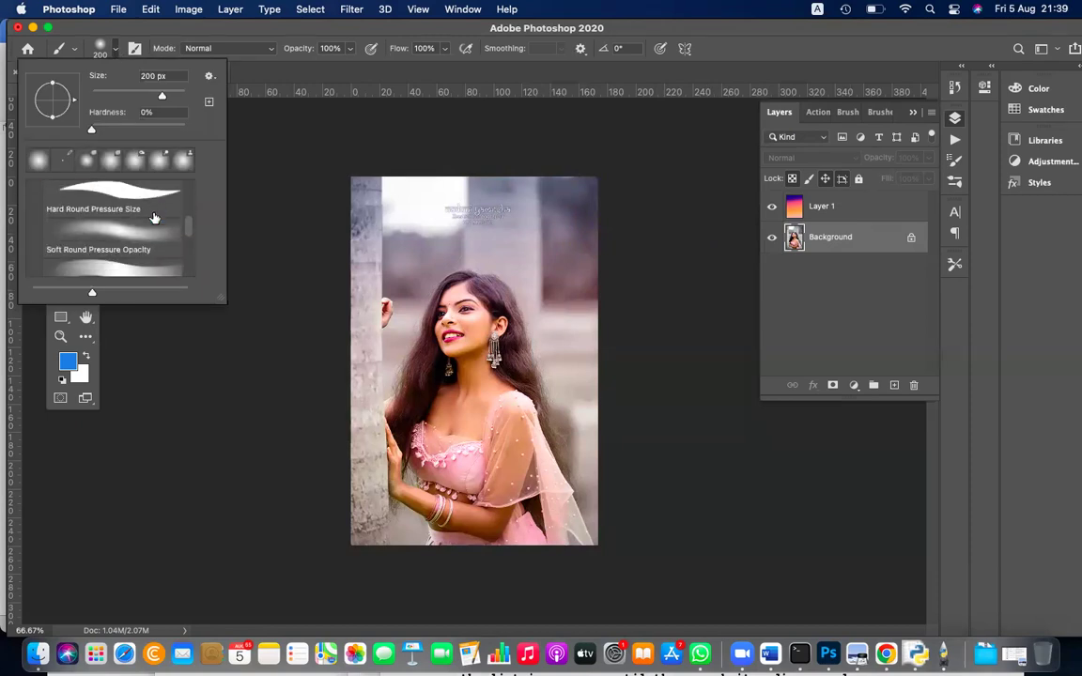
pyautogui.scroll(-5, 155, 218)
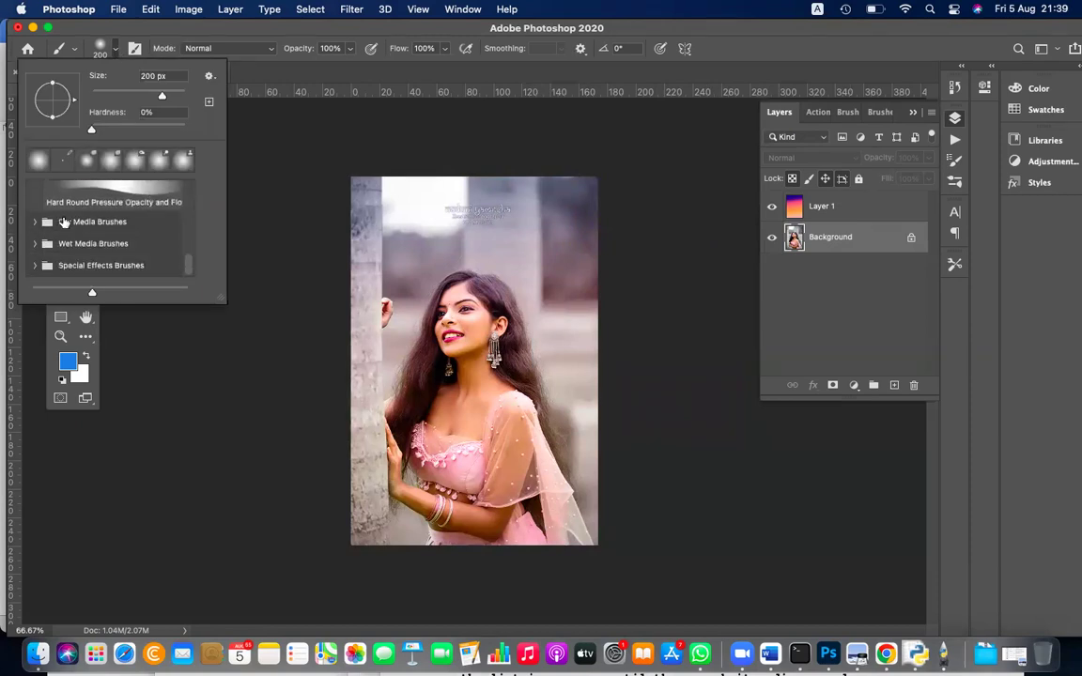
pyautogui.click(37, 221)
pyautogui.scroll(-2, 111, 262)
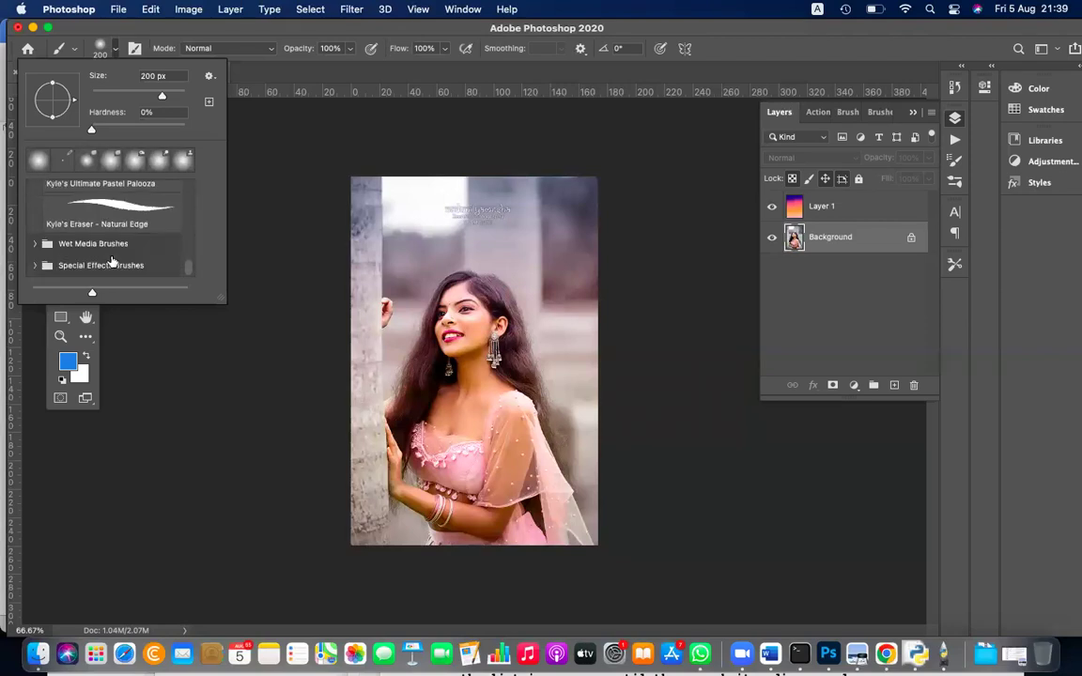
pyautogui.click(36, 266)
pyautogui.scroll(-3, 38, 268)
pyautogui.scroll(-5, 38, 268)
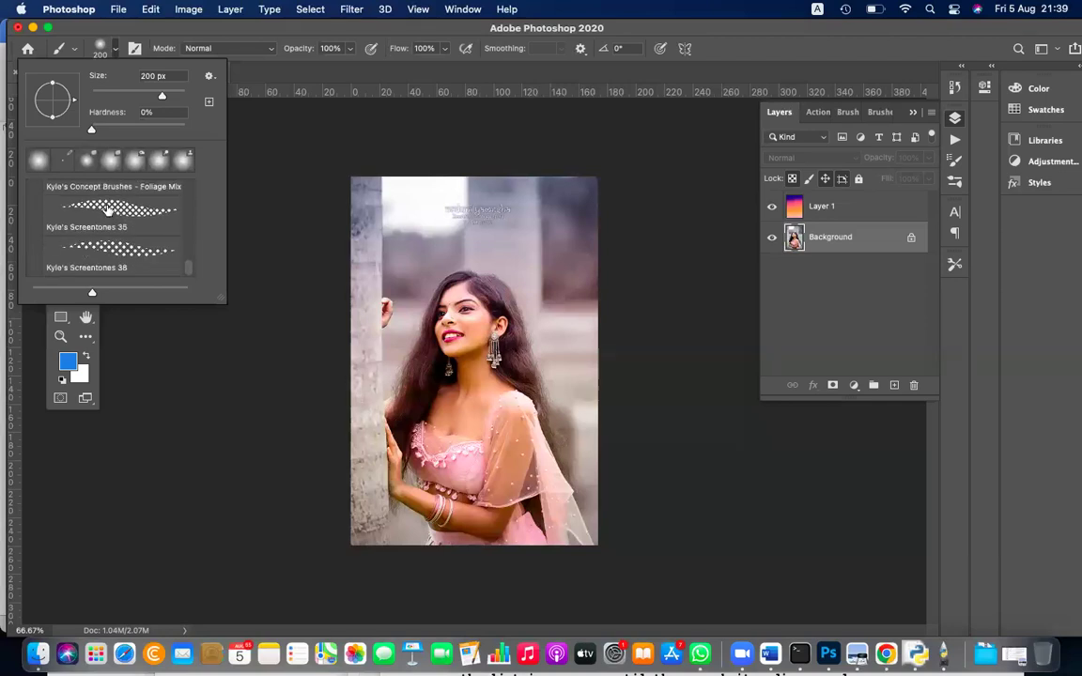
pyautogui.scroll(5, 94, 220)
pyautogui.scroll(3, 108, 211)
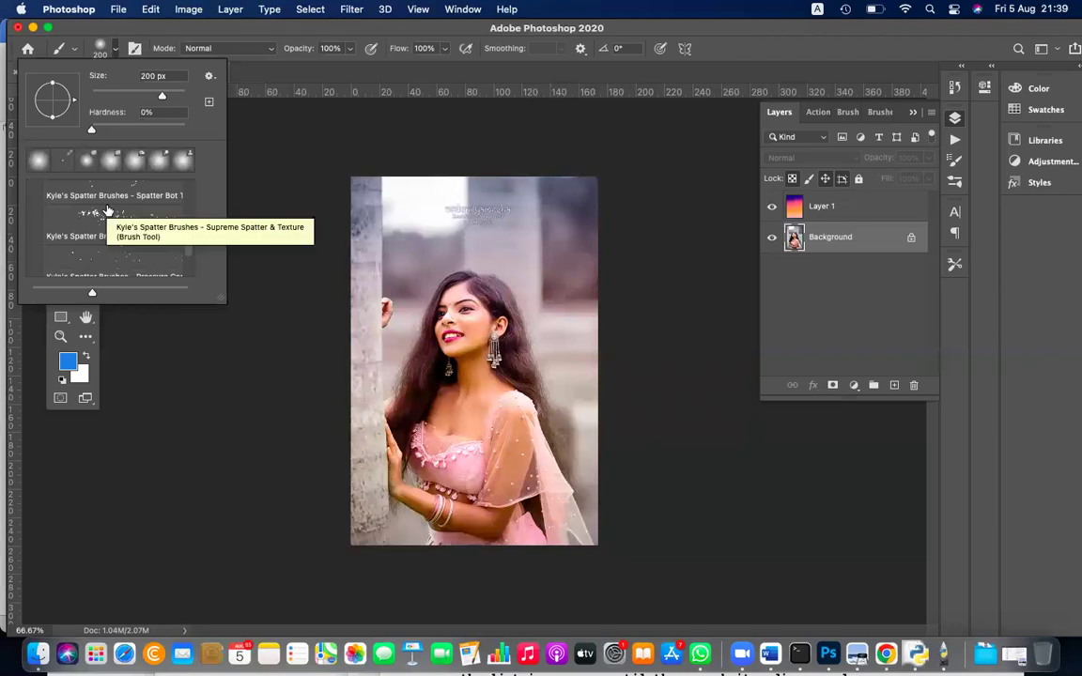
# Step: Choose the Supreme Spatter preset, test and undo a blue spatter stroke, keeping the regular brush
pyautogui.click(105, 229)
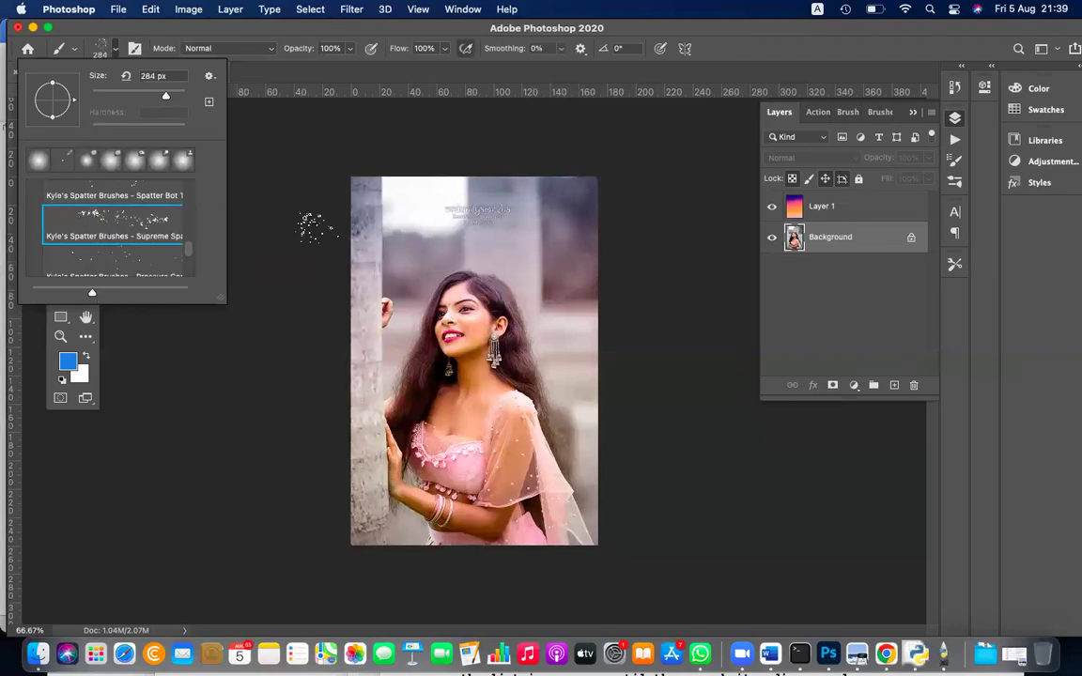
pyautogui.moveTo(413, 192)
pyautogui.mouseDown()
pyautogui.moveTo(442, 207)
pyautogui.moveTo(554, 408)
pyautogui.moveTo(484, 371)
pyautogui.mouseUp()
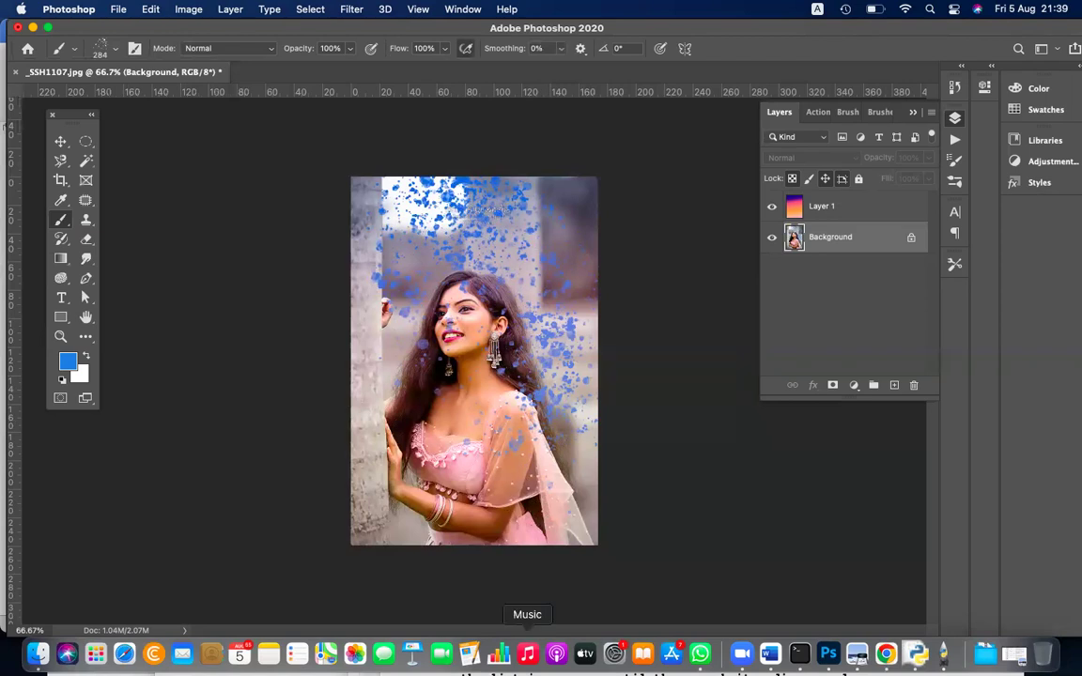
pyautogui.press('super+z')
pyautogui.press('super+z')
pyautogui.press('super+z')
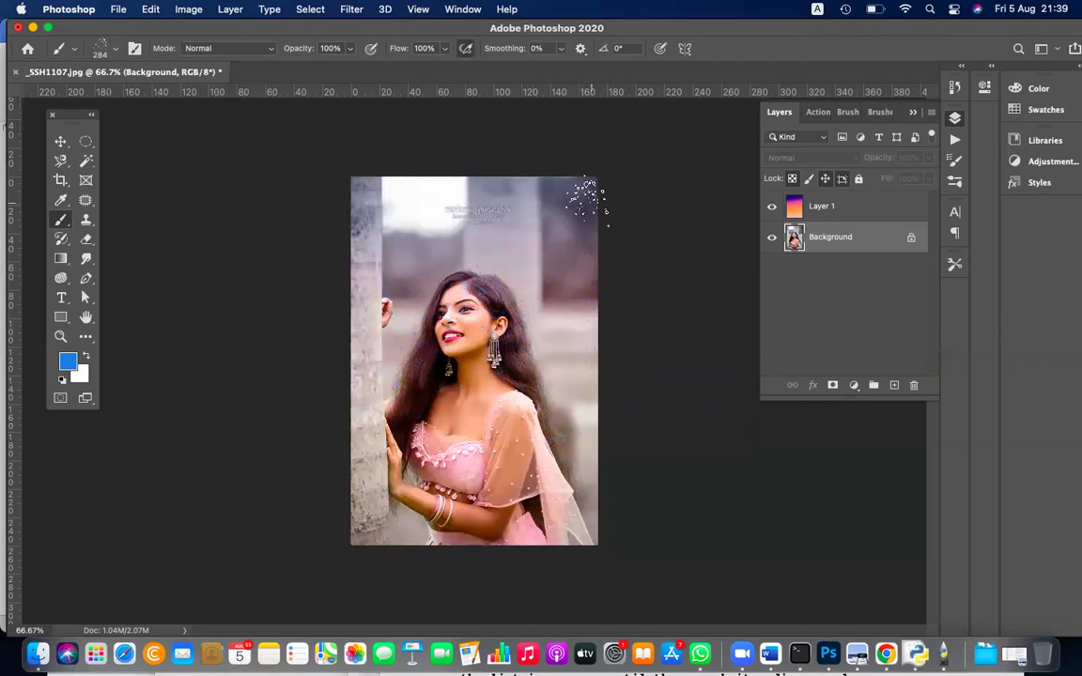
pyautogui.rightClick(62, 219)
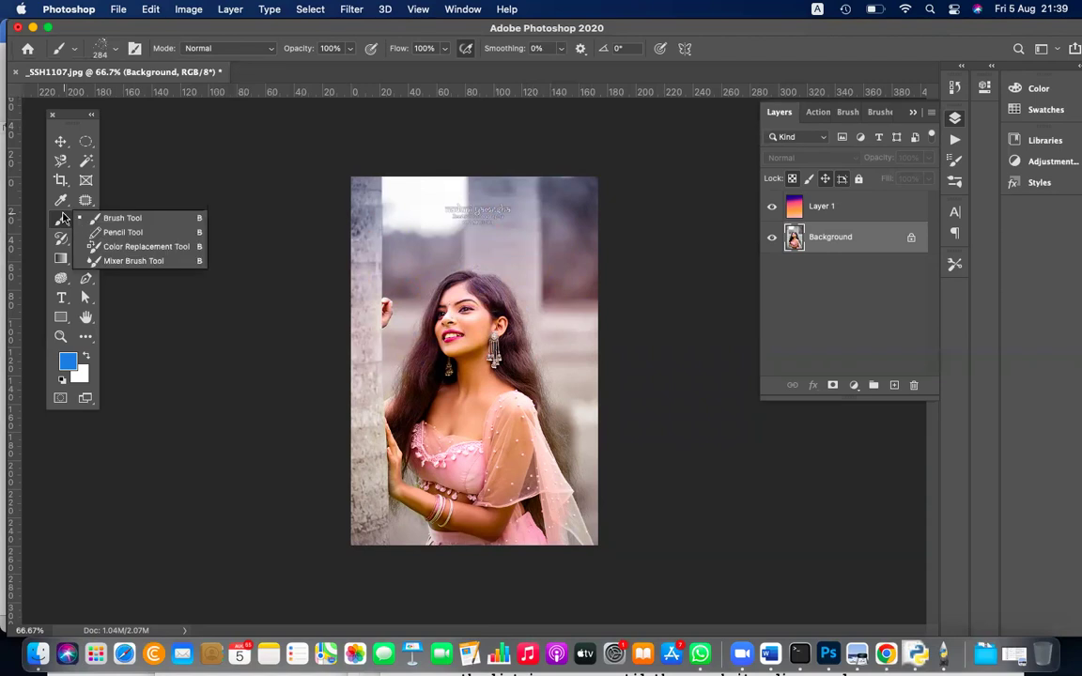
pyautogui.click(62, 219)
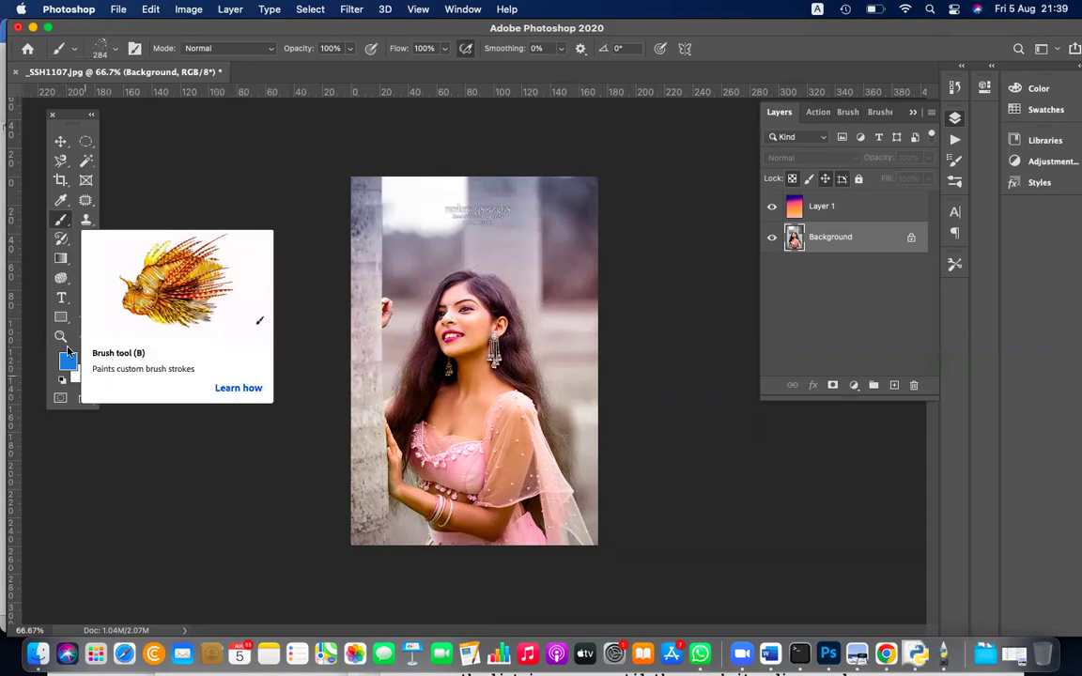
# Step: Paint trial blue spatter across the top-left and dress, then undo back to the gradient tint
pyautogui.moveTo(381, 168)
pyautogui.mouseDown()
pyautogui.moveTo(354, 218)
pyautogui.moveTo(445, 149)
pyautogui.moveTo(569, 174)
pyautogui.moveTo(594, 282)
pyautogui.moveTo(575, 451)
pyautogui.mouseUp()
pyautogui.moveTo(371, 413)
pyautogui.mouseDown()
pyautogui.moveTo(394, 512)
pyautogui.moveTo(512, 540)
pyautogui.moveTo(577, 418)
pyautogui.moveTo(615, 488)
pyautogui.mouseUp()
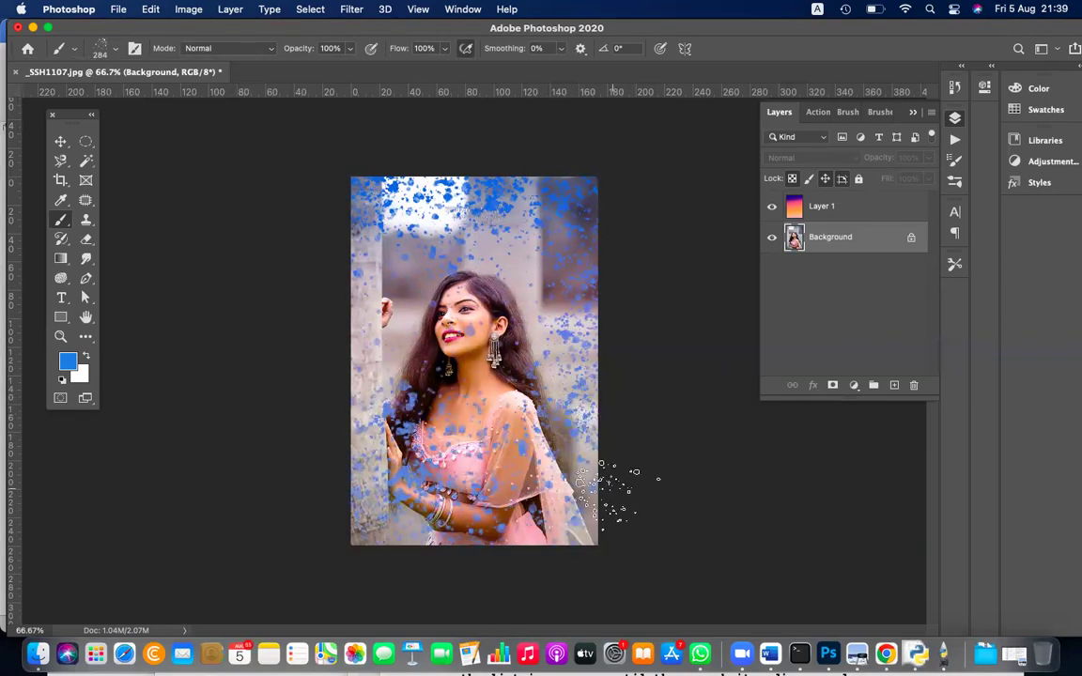
pyautogui.press('super+z')
pyautogui.press('super+z')
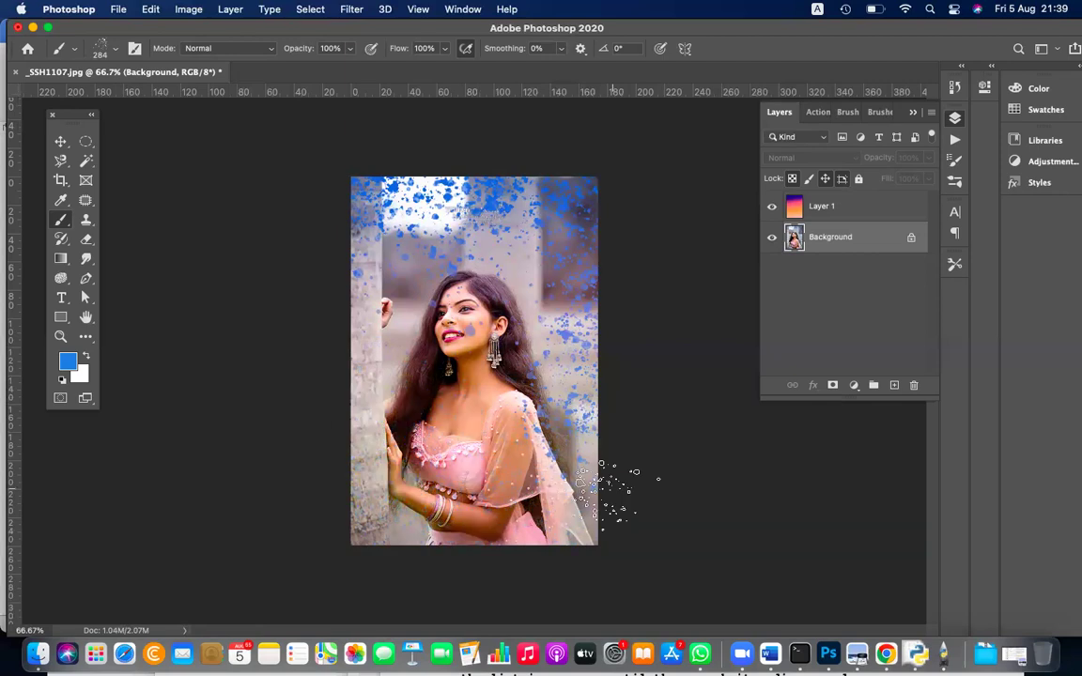
pyautogui.press('super+z')
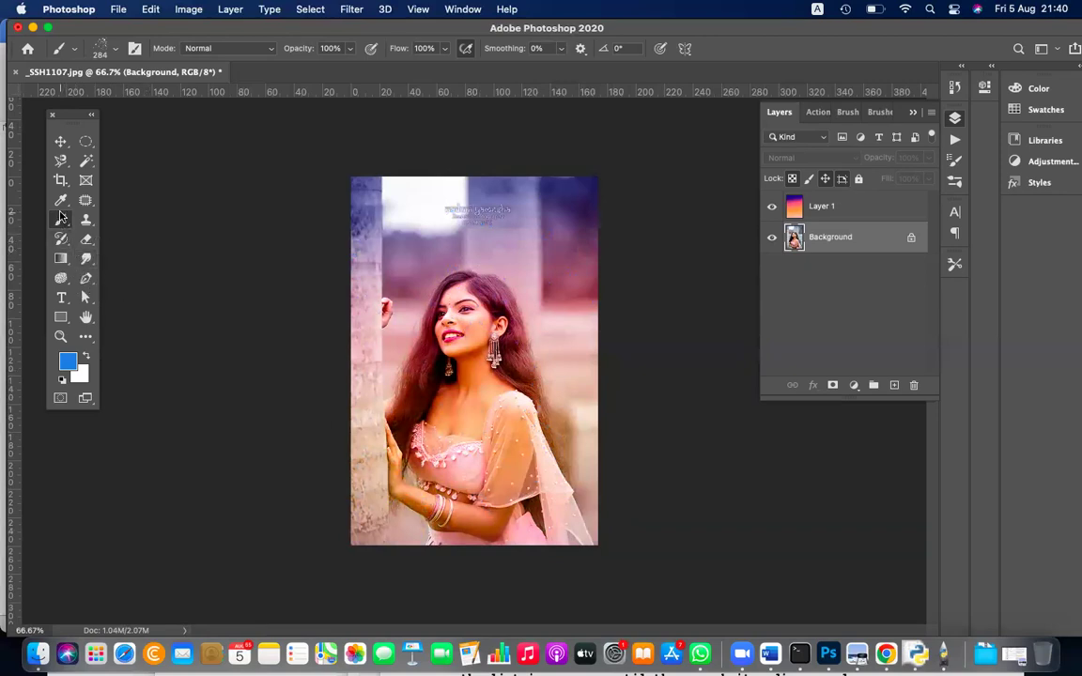
# Step: Pick the 284 px spatter preset and test a blue stroke down the left edge, then undo it
pyautogui.moveTo(69, 220); pyautogui.dragTo(68, 223)
pyautogui.click(86, 240)
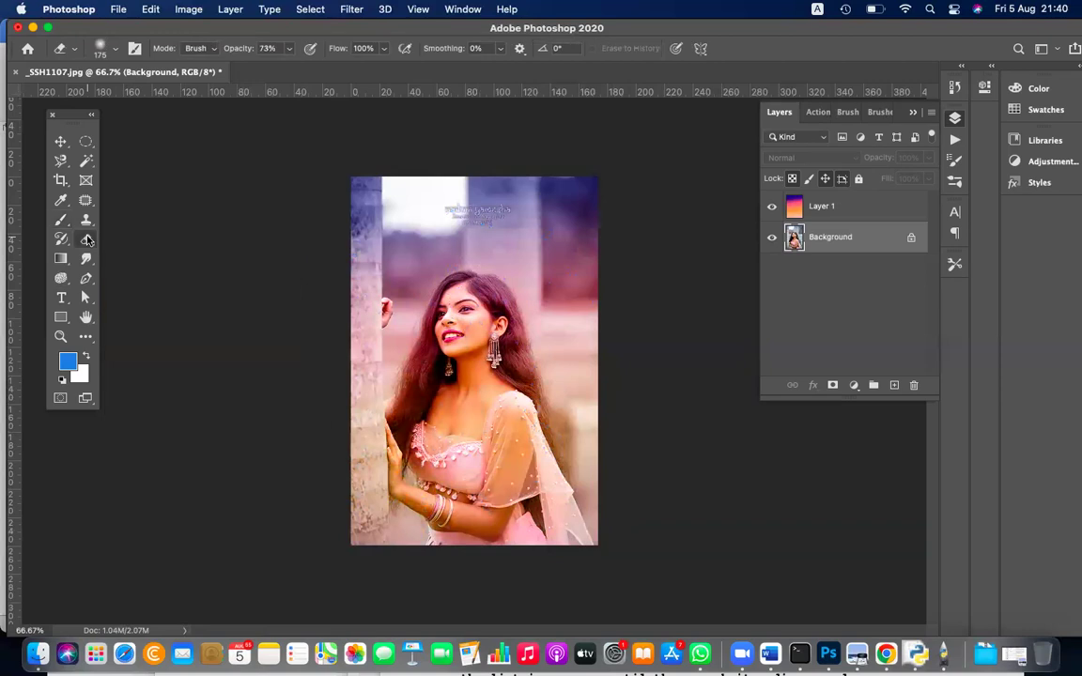
pyautogui.click(101, 49)
pyautogui.scroll(-5, 120, 233)
pyautogui.scroll(-5, 120, 233)
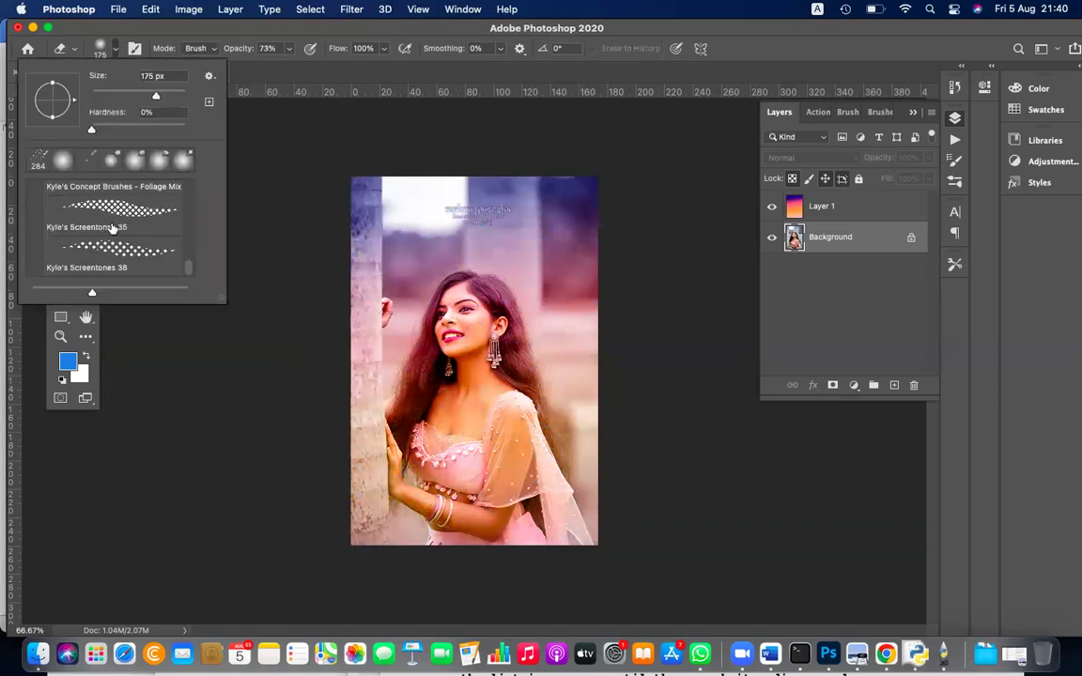
pyautogui.click(104, 184)
pyautogui.click(380, 211)
pyautogui.moveTo(381, 211)
pyautogui.mouseDown()
pyautogui.moveTo(346, 291)
pyautogui.moveTo(334, 376)
pyautogui.mouseUp()
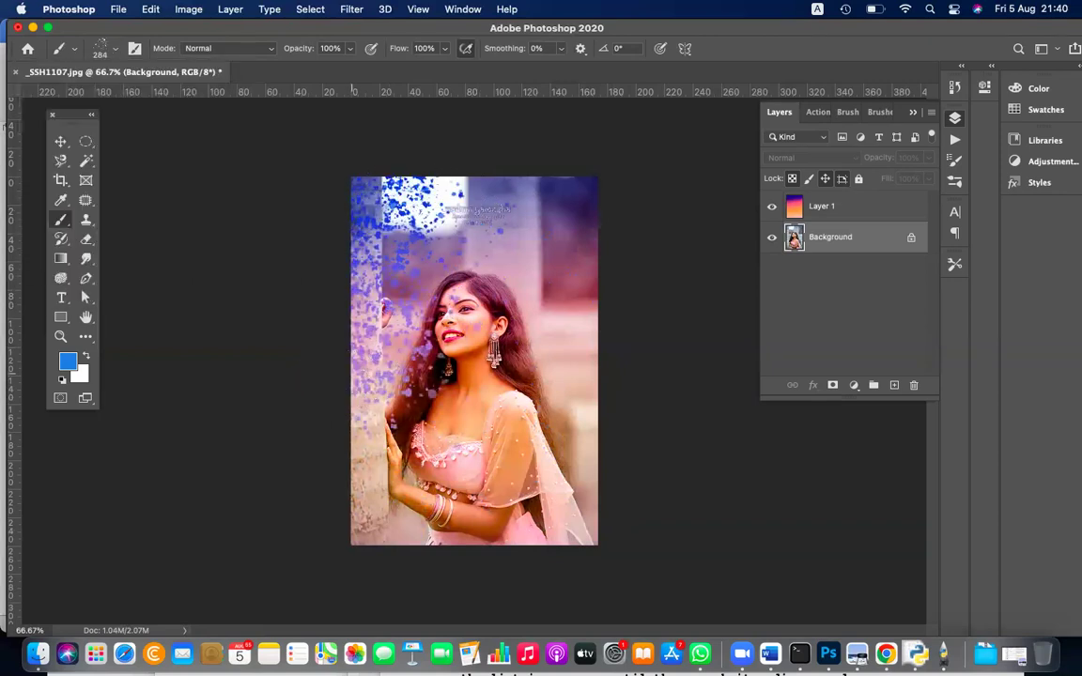
pyautogui.press('super+z')
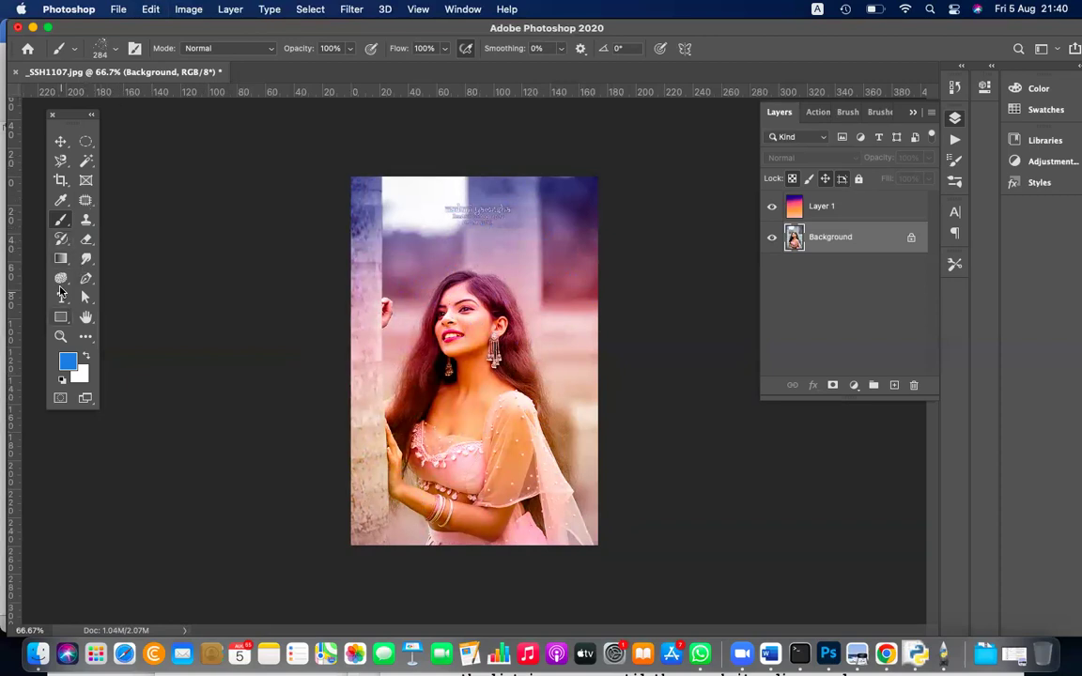
# Step: Choose the Kyle's Screentones 38 preset and paint a dotted test stroke at the top-left
pyautogui.click(86, 240)
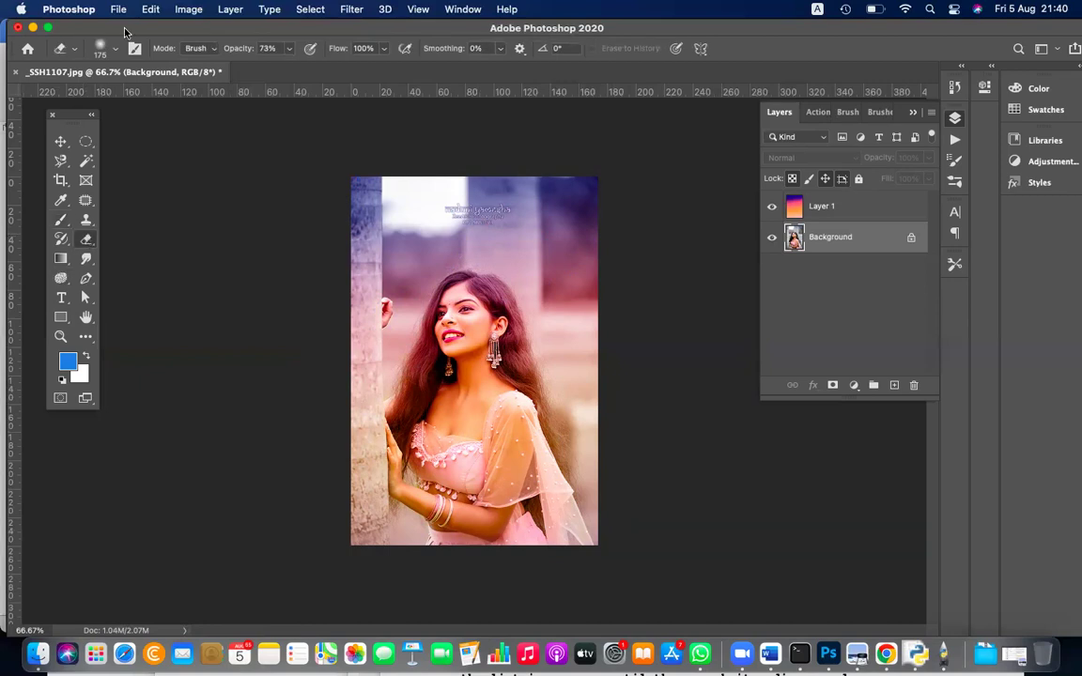
pyautogui.click(106, 49)
pyautogui.scroll(-10, 128, 197)
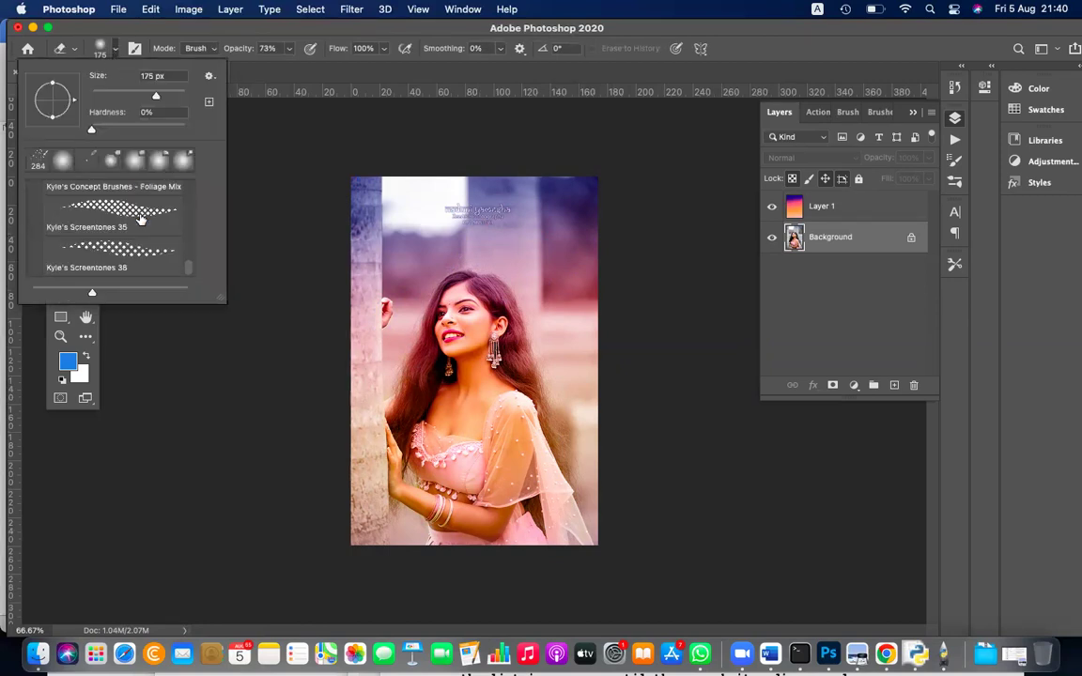
pyautogui.click(131, 247)
pyautogui.moveTo(406, 216)
pyautogui.mouseDown()
pyautogui.moveTo(413, 202)
pyautogui.moveTo(371, 202)
pyautogui.moveTo(380, 179)
pyautogui.mouseUp()
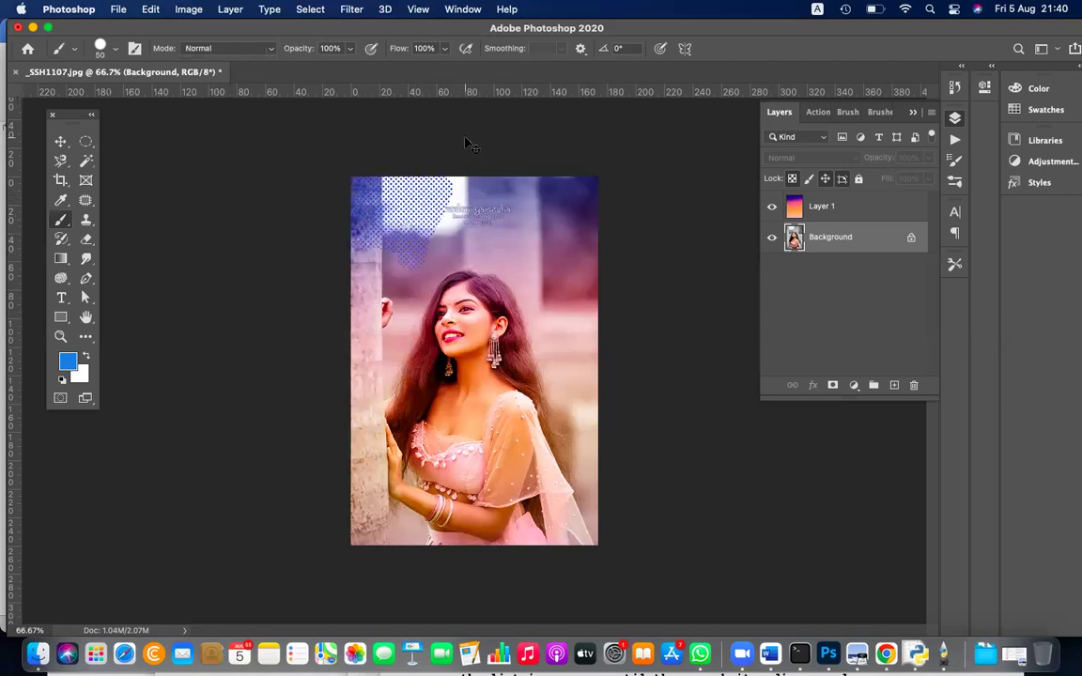
# Step: Make white the foreground colour, reselect the 284 px spatter preset, and undo a white test stroke
pyautogui.click(86, 357)
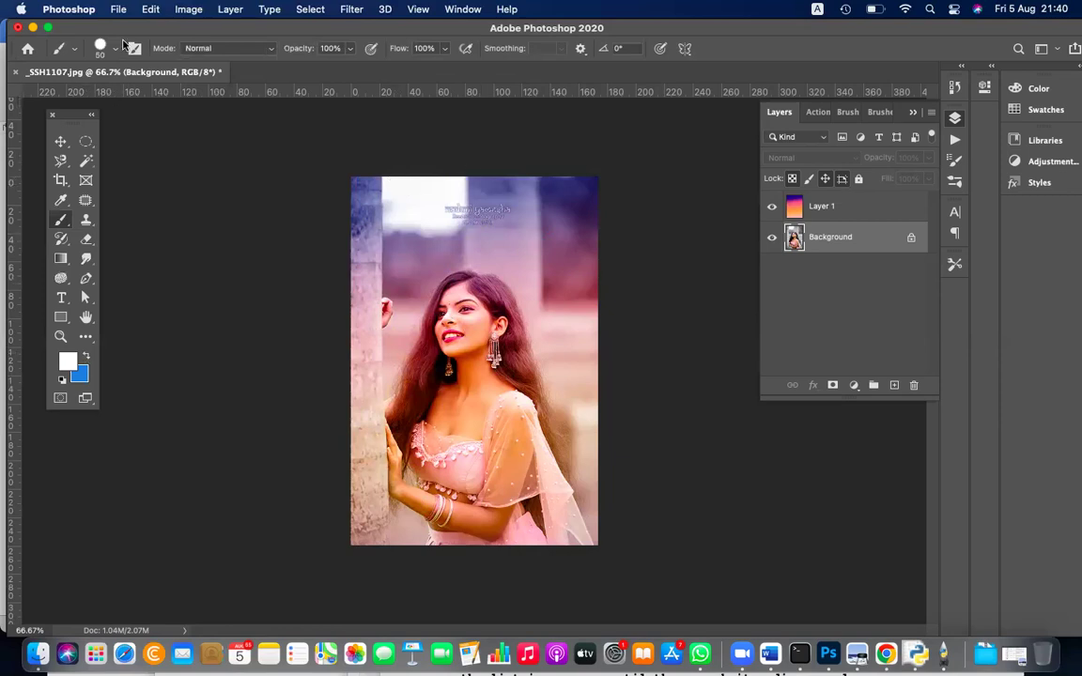
pyautogui.click(118, 48)
pyautogui.click(62, 160)
pyautogui.click(399, 197)
pyautogui.moveTo(395, 197)
pyautogui.mouseDown()
pyautogui.moveTo(331, 300)
pyautogui.moveTo(345, 470)
pyautogui.moveTo(385, 540)
pyautogui.mouseUp()
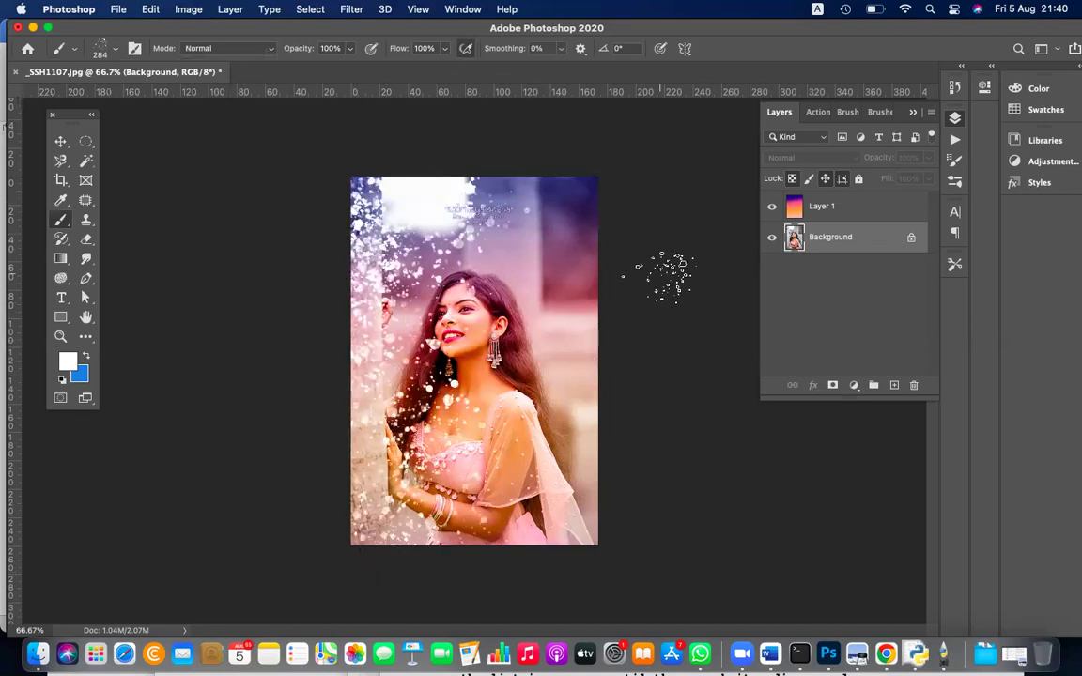
pyautogui.press('super+z')
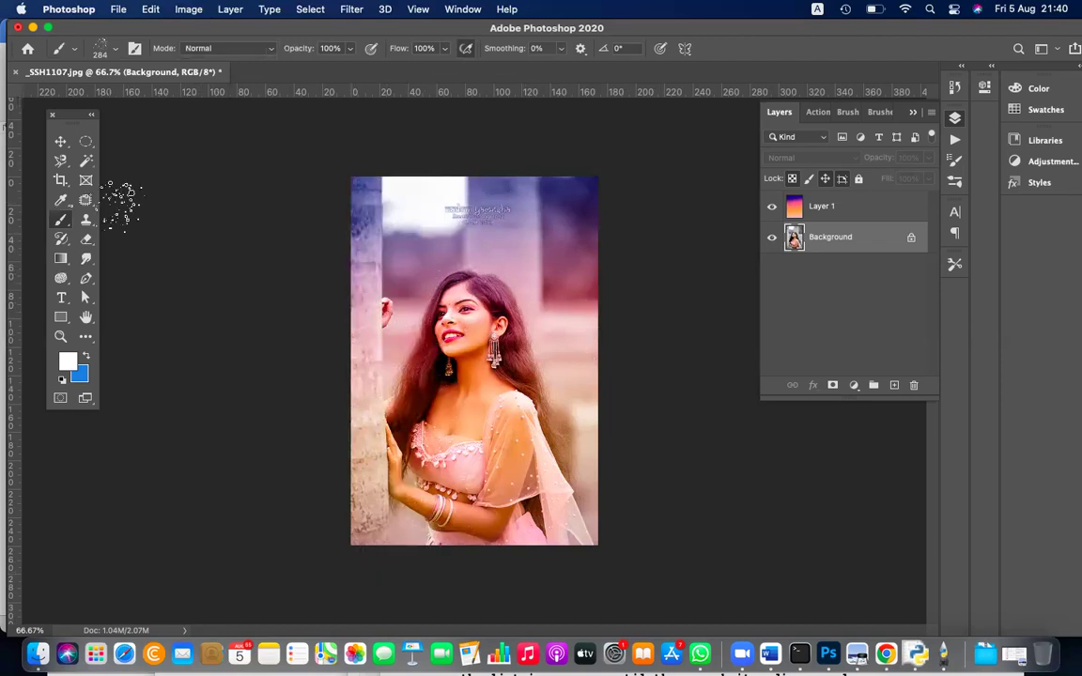
pyautogui.click(85, 141)
# Step: Draw an elliptical selection around the woman and apply Select > Inverse, redrawing the oval once for a better fit
pyautogui.moveTo(393, 231); pyautogui.dragTo(560, 532)
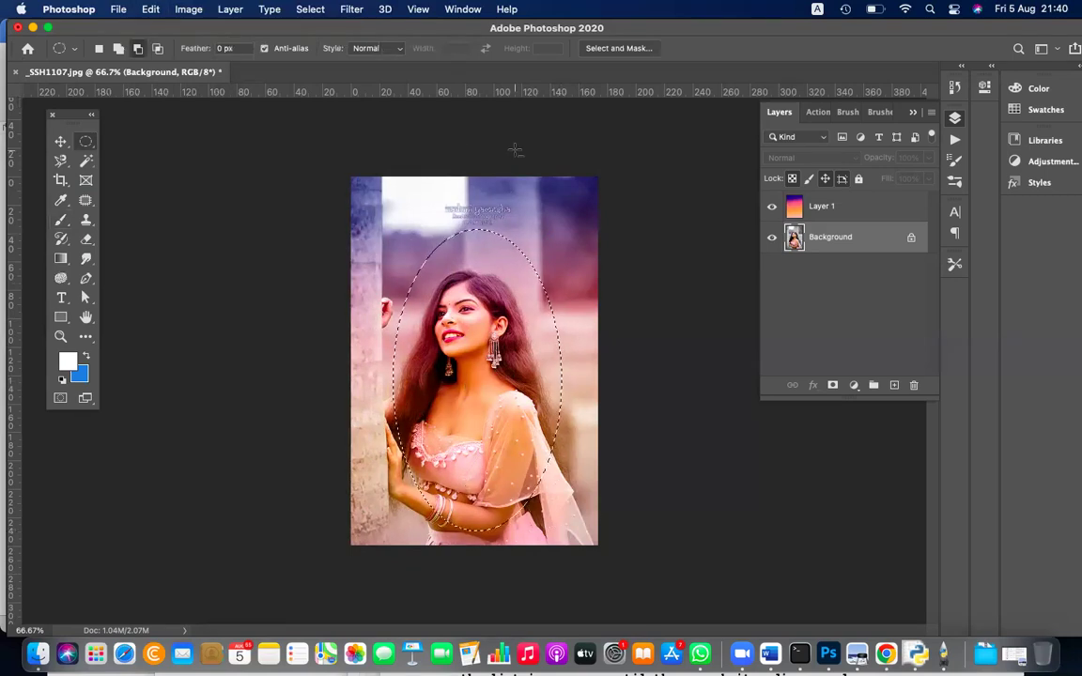
pyautogui.click(311, 10)
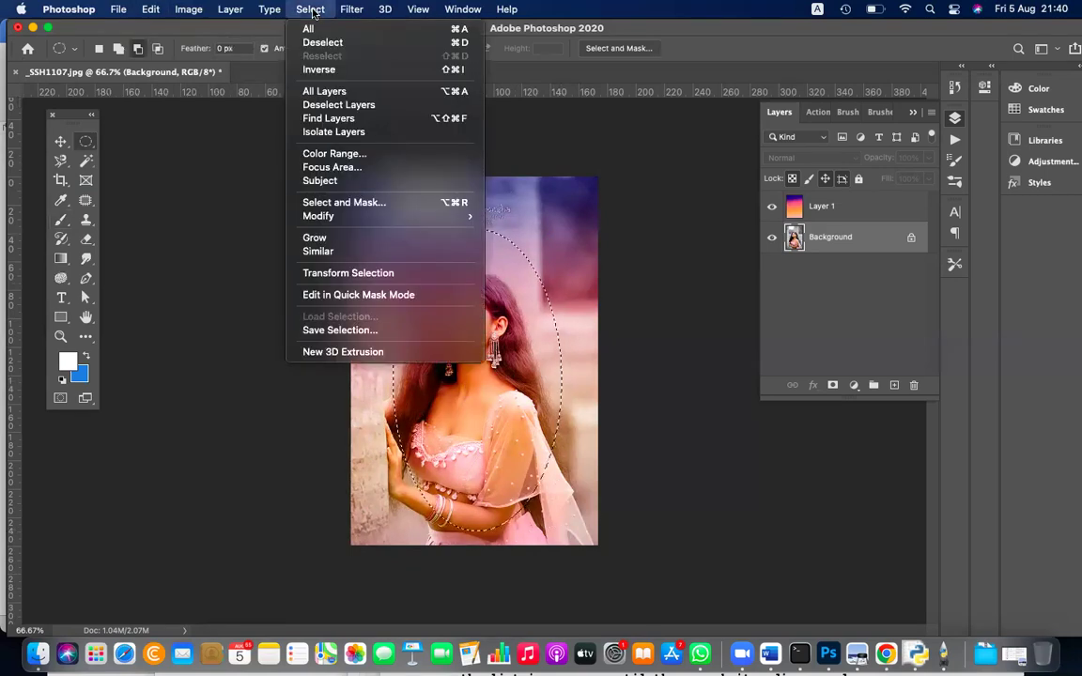
pyautogui.click(324, 70)
pyautogui.moveTo(530, 231); pyautogui.dragTo(538, 239)
pyautogui.click(538, 240)
pyautogui.moveTo(385, 225); pyautogui.dragTo(568, 521)
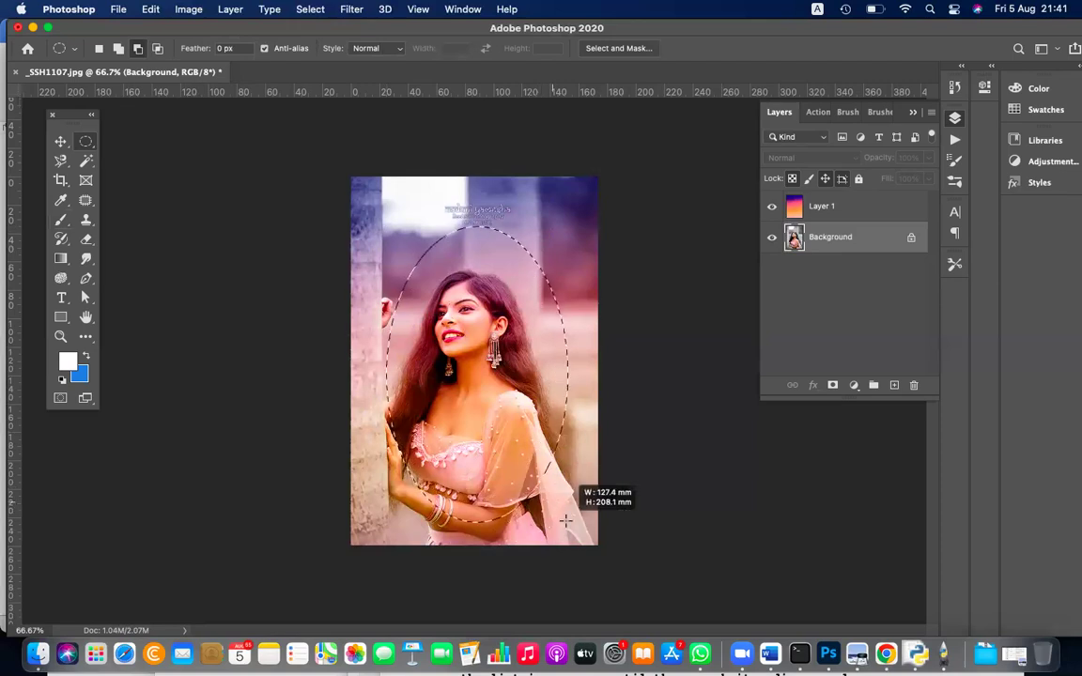
pyautogui.click(310, 9)
pyautogui.click(319, 70)
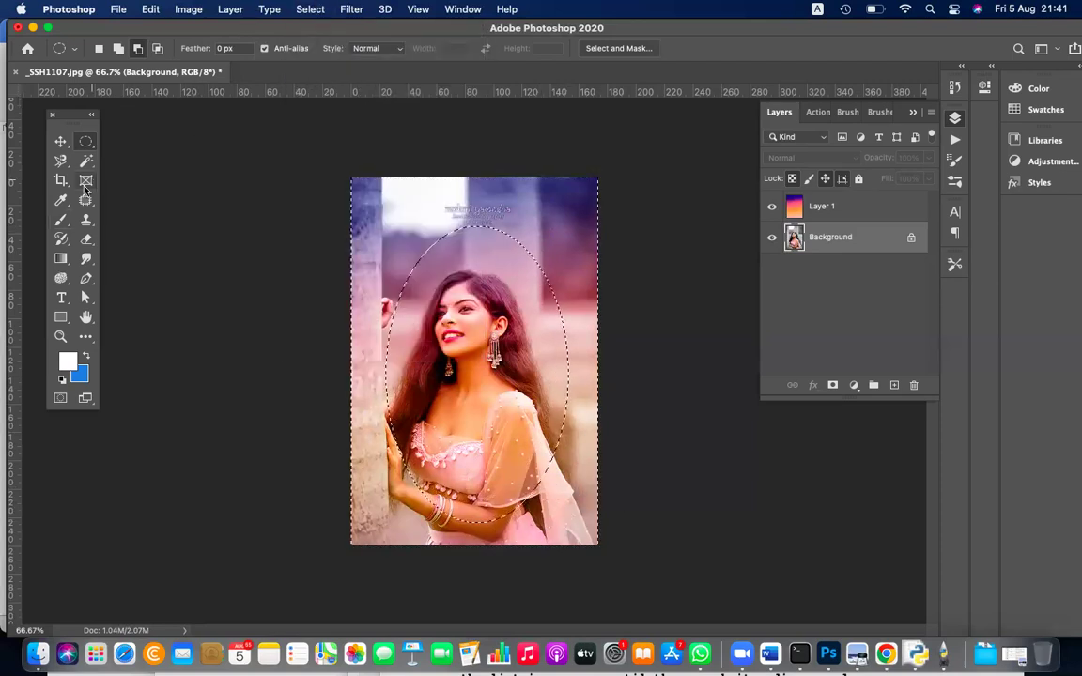
pyautogui.click(61, 219)
# Step: Paint white spatter outside the oval at 284 px, then along the top edge at 80 px
pyautogui.moveTo(413, 423)
pyautogui.mouseDown()
pyautogui.moveTo(394, 240)
pyautogui.moveTo(412, 202)
pyautogui.moveTo(341, 282)
pyautogui.moveTo(342, 423)
pyautogui.moveTo(412, 512)
pyautogui.moveTo(501, 549)
pyautogui.moveTo(558, 449)
pyautogui.moveTo(581, 207)
pyautogui.moveTo(586, 376)
pyautogui.moveTo(609, 334)
pyautogui.moveTo(610, 306)
pyautogui.moveTo(511, 146)
pyautogui.moveTo(727, 460)
pyautogui.moveTo(488, 609)
pyautogui.moveTo(370, 590)
pyautogui.moveTo(315, 545)
pyautogui.mouseUp()
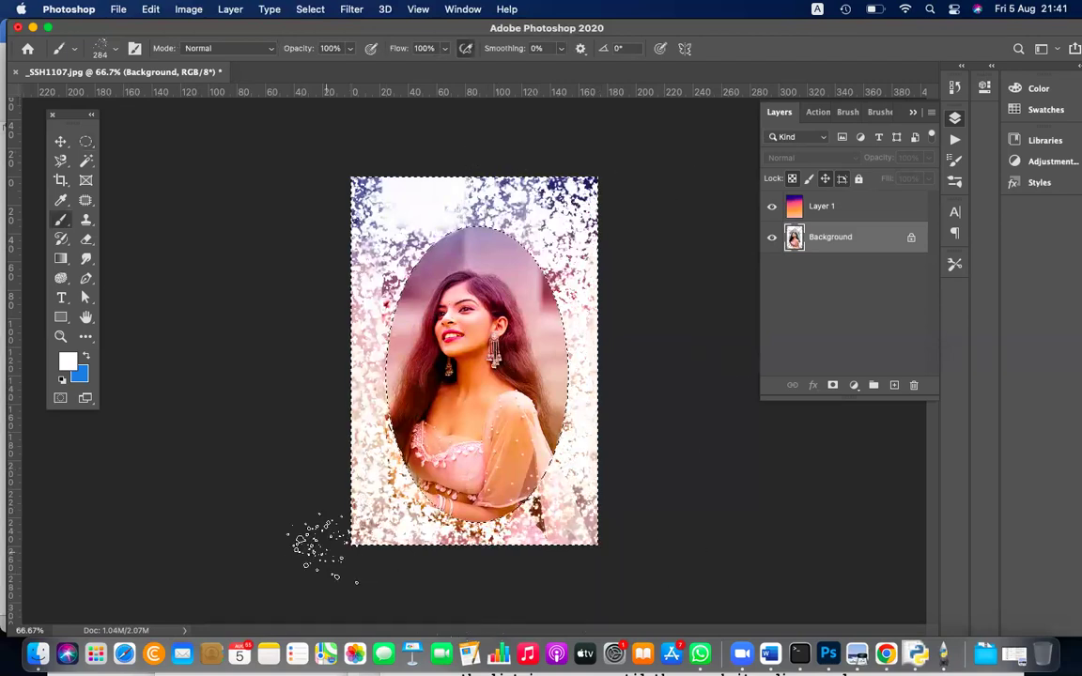
pyautogui.press('super+d')
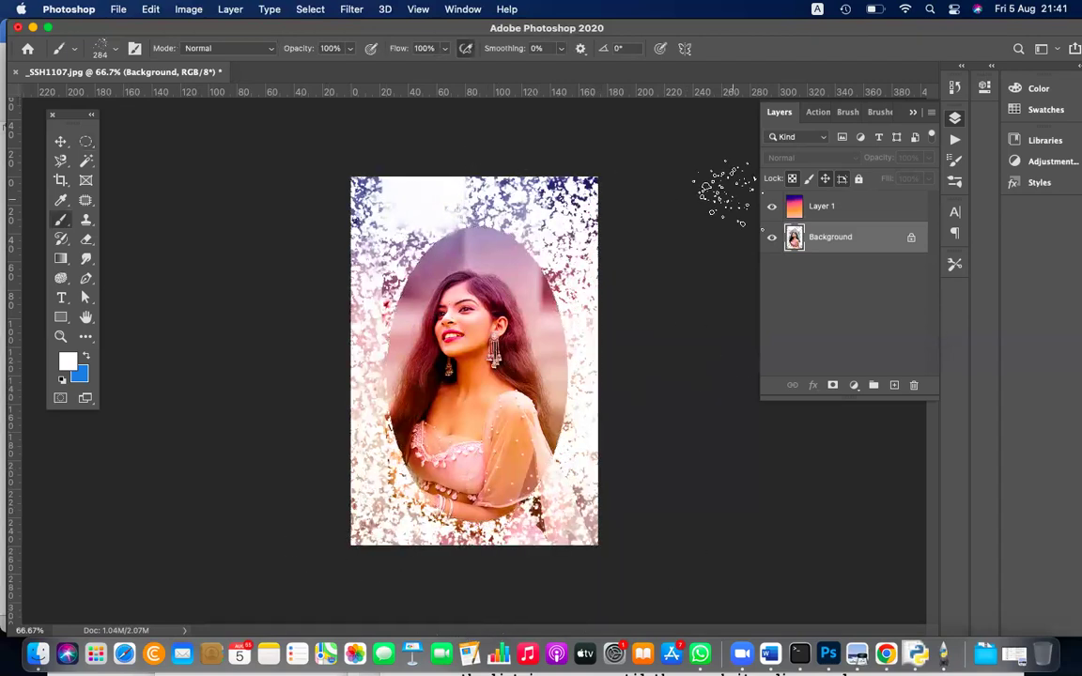
pyautogui.moveTo(592, 374)
pyautogui.mouseDown()
pyautogui.moveTo(601, 266)
pyautogui.moveTo(564, 252)
pyautogui.mouseUp()
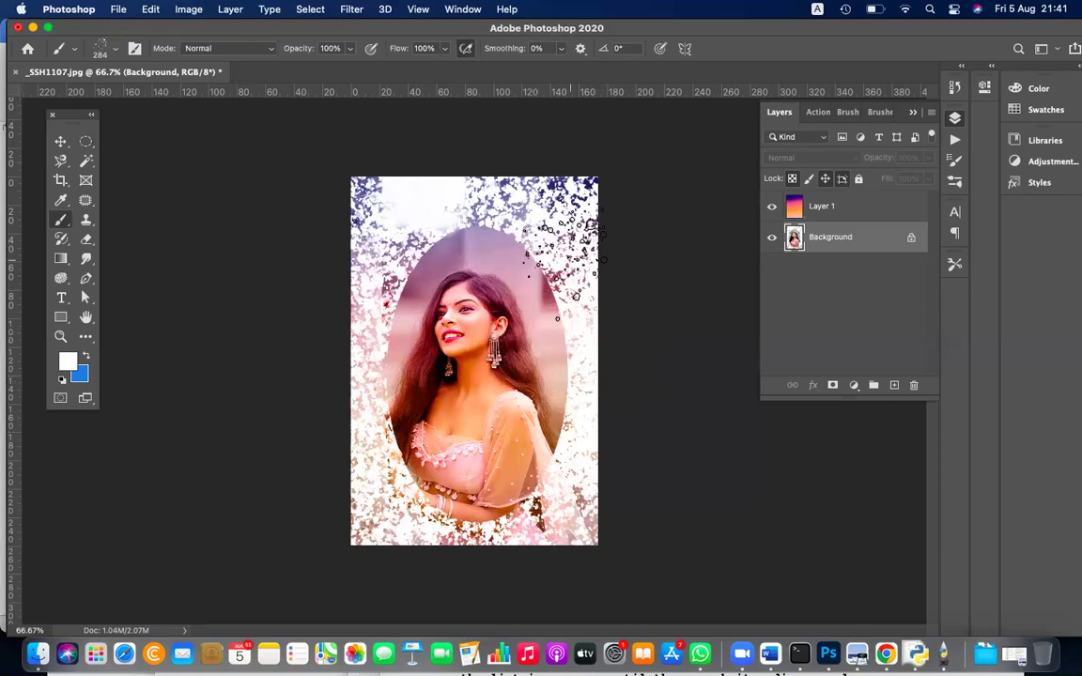
pyautogui.press('[')
pyautogui.press('[')
pyautogui.press('[')
pyautogui.press('[')
pyautogui.press('[')
pyautogui.press('[')
pyautogui.press('[')
pyautogui.press('[')
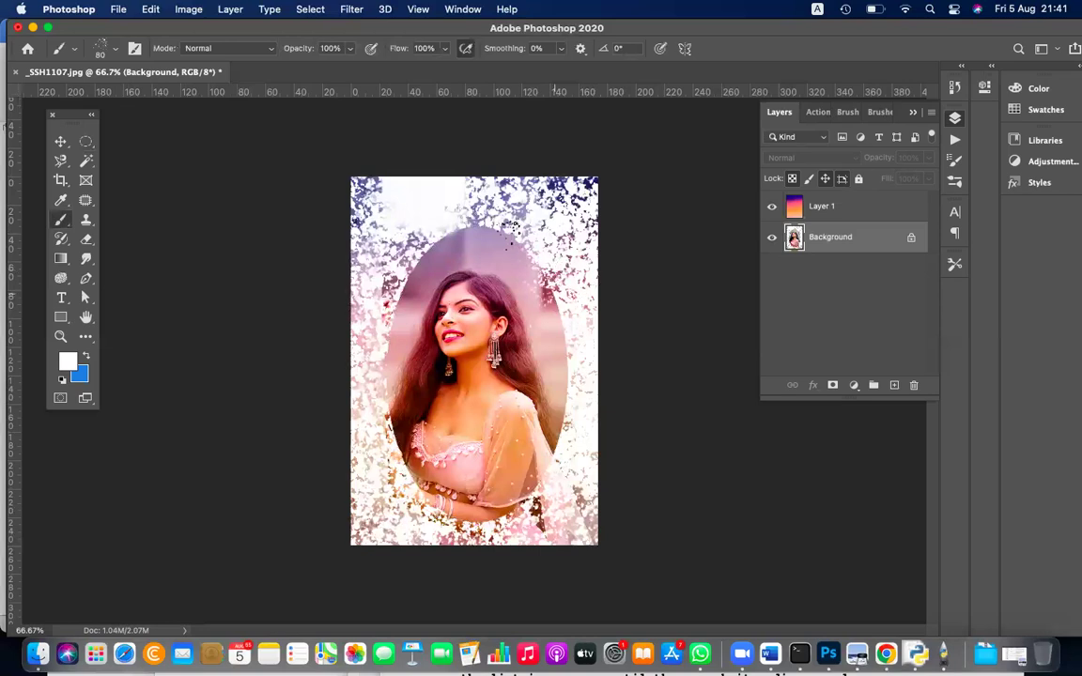
pyautogui.moveTo(509, 225)
pyautogui.mouseDown()
pyautogui.moveTo(460, 218)
pyautogui.moveTo(423, 226)
pyautogui.moveTo(441, 223)
pyautogui.moveTo(390, 258)
pyautogui.moveTo(400, 268)
pyautogui.moveTo(385, 305)
pyautogui.moveTo(385, 296)
pyautogui.moveTo(380, 451)
pyautogui.moveTo(470, 559)
pyautogui.moveTo(470, 536)
pyautogui.moveTo(526, 531)
pyautogui.moveTo(576, 362)
pyautogui.moveTo(564, 371)
pyautogui.moveTo(568, 338)
pyautogui.moveTo(569, 404)
pyautogui.moveTo(544, 263)
pyautogui.moveTo(498, 221)
pyautogui.moveTo(404, 235)
pyautogui.moveTo(318, 379)
pyautogui.moveTo(359, 282)
pyautogui.moveTo(357, 350)
pyautogui.moveTo(401, 255)
pyautogui.moveTo(418, 258)
pyautogui.moveTo(324, 381)
pyautogui.mouseUp()
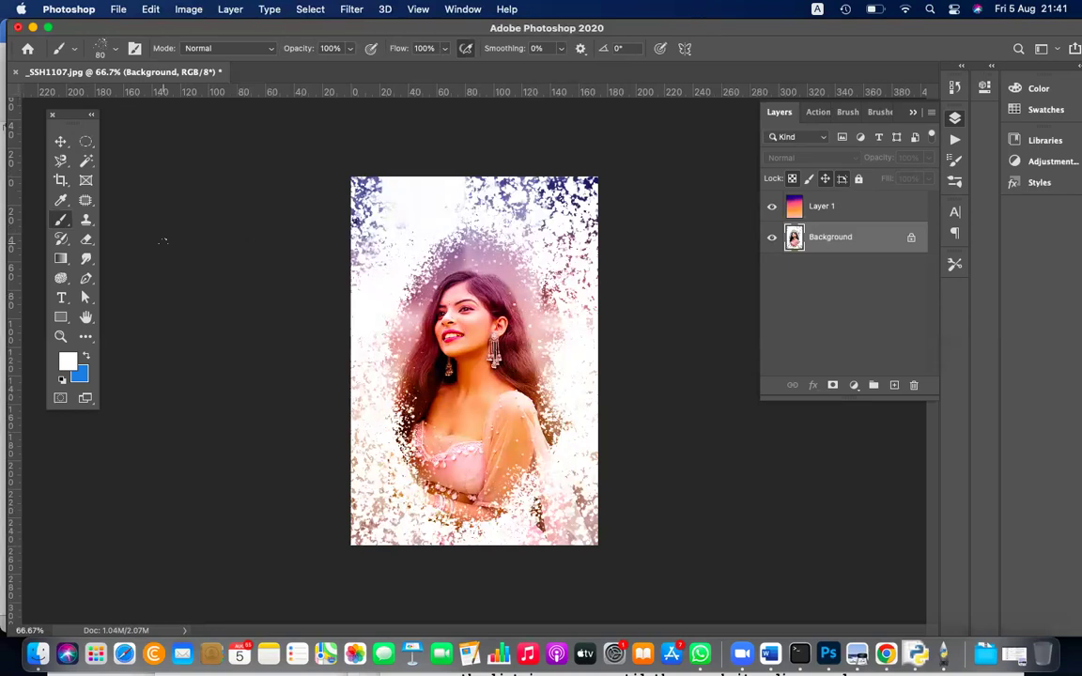
# Step: Whiten the top-left corner with an 80 px Soft Round brush
pyautogui.click(113, 54)
pyautogui.click(98, 156)
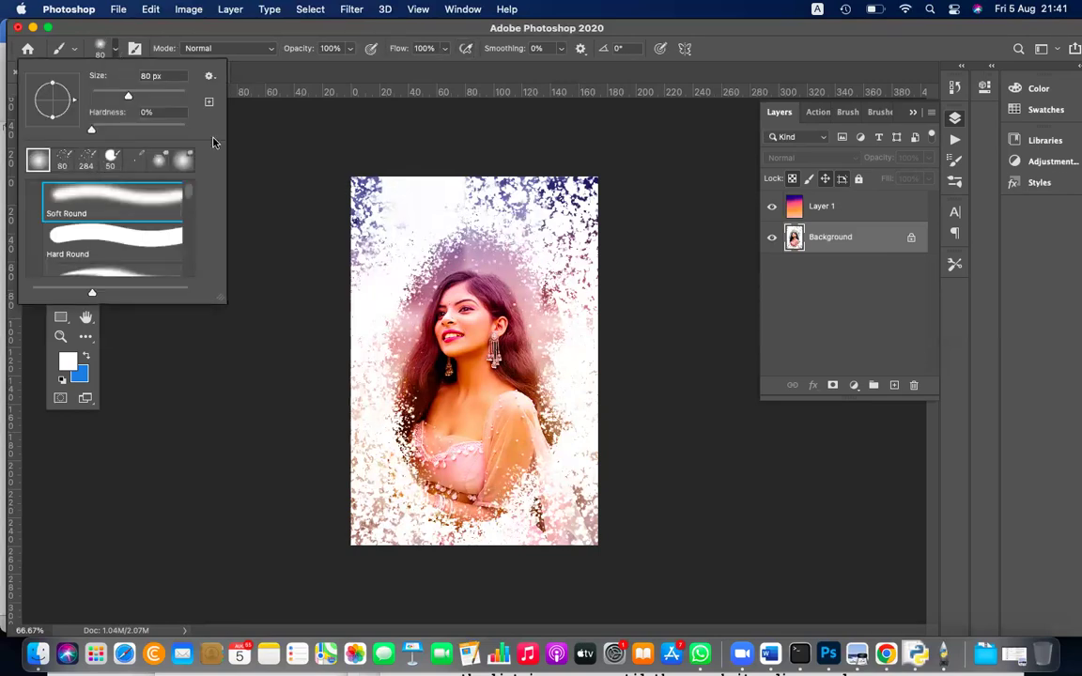
pyautogui.click(359, 155)
pyautogui.moveTo(357, 188)
pyautogui.mouseDown()
pyautogui.moveTo(352, 242)
pyautogui.moveTo(399, 227)
pyautogui.moveTo(352, 363)
pyautogui.moveTo(381, 580)
pyautogui.moveTo(371, 509)
pyautogui.moveTo(423, 558)
pyautogui.moveTo(363, 454)
pyautogui.moveTo(491, 558)
pyautogui.moveTo(587, 486)
pyautogui.moveTo(550, 550)
pyautogui.moveTo(594, 579)
pyautogui.moveTo(602, 412)
pyautogui.moveTo(563, 300)
pyautogui.moveTo(599, 172)
pyautogui.moveTo(504, 140)
pyautogui.moveTo(462, 165)
pyautogui.moveTo(459, 193)
pyautogui.moveTo(561, 174)
pyautogui.moveTo(596, 278)
pyautogui.mouseUp()
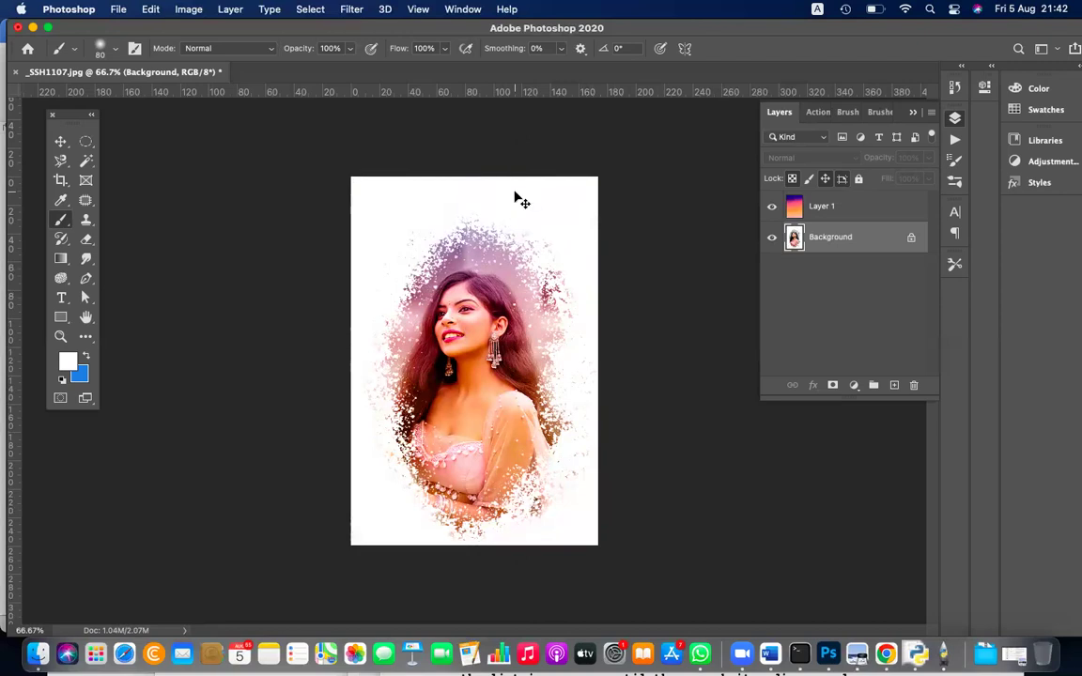
pyautogui.press('super+1')
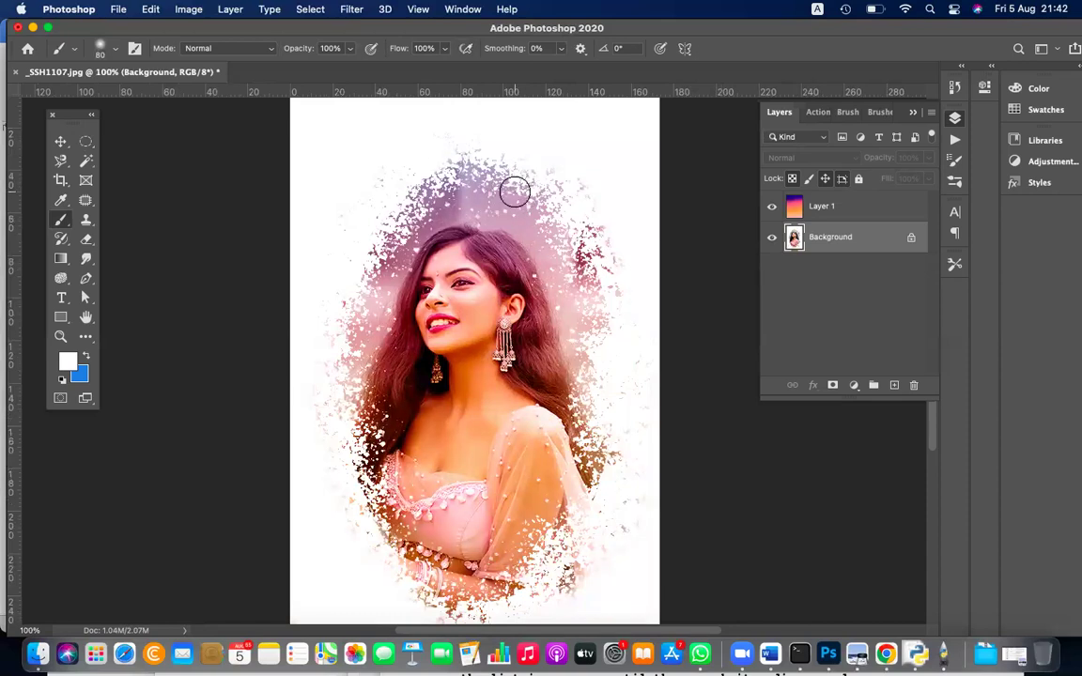
pyautogui.press('super+minus')
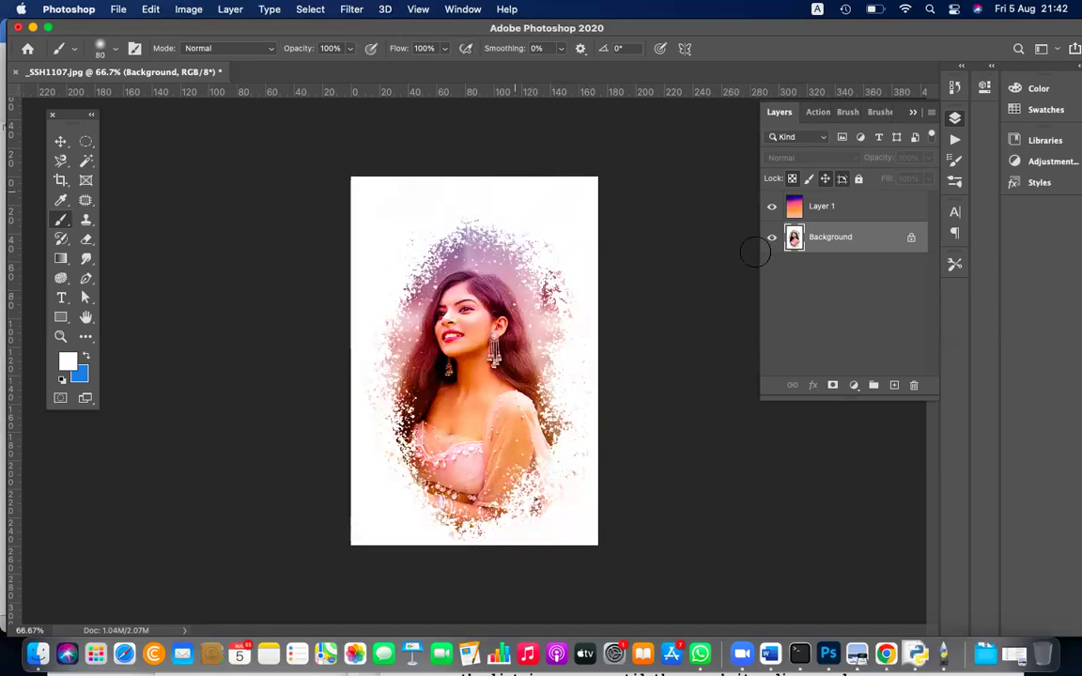
pyautogui.click(772, 209)
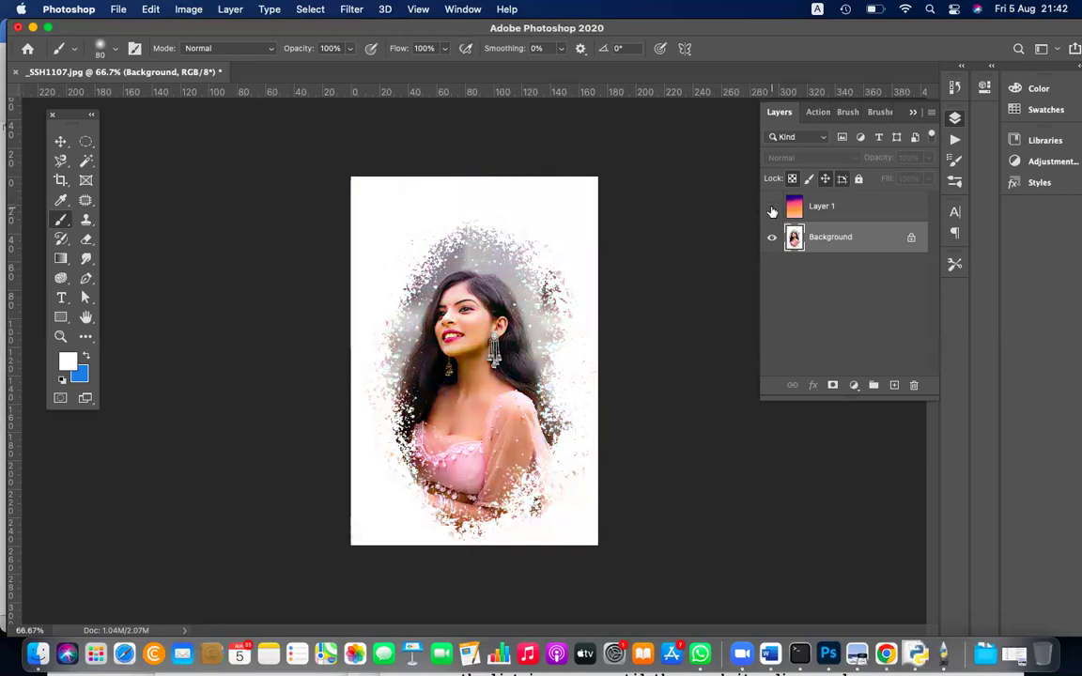
pyautogui.click(772, 208)
pyautogui.click(772, 209)
pyautogui.click(771, 207)
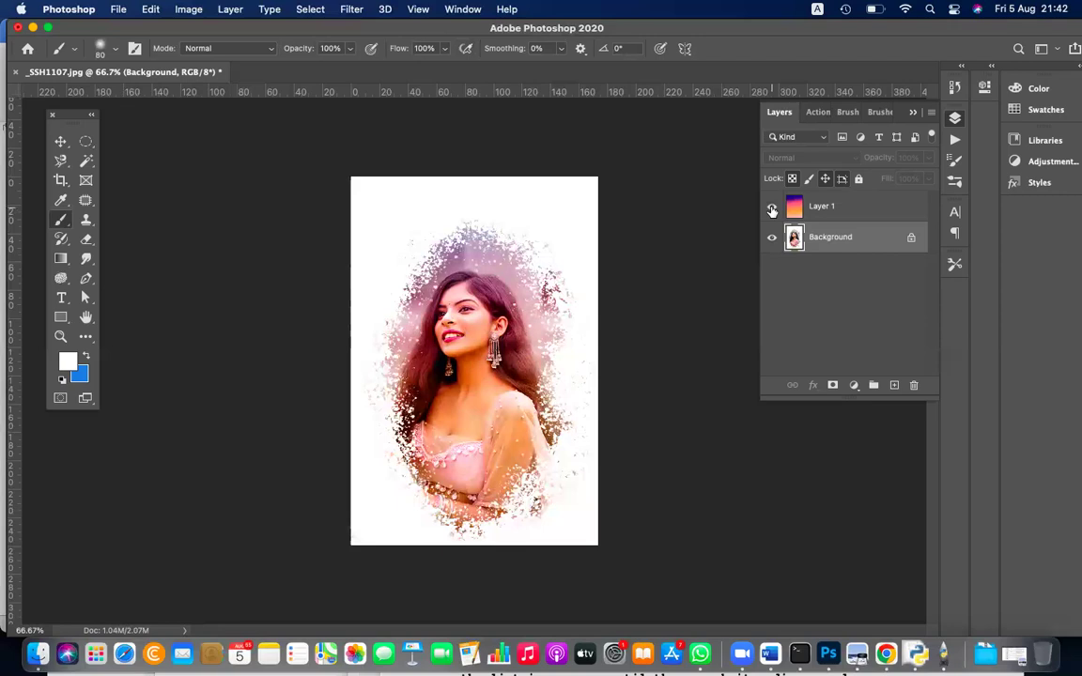
pyautogui.click(772, 208)
pyautogui.click(773, 208)
pyautogui.press('super+plus')
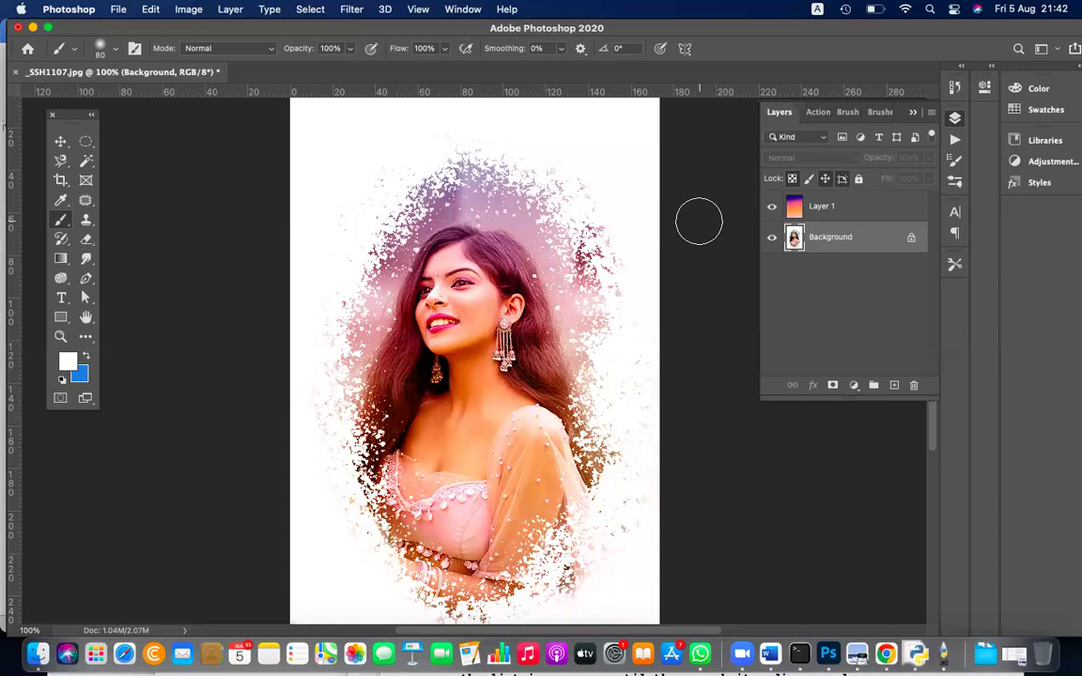
pyautogui.press('super+minus')
pyautogui.press('super+plus')
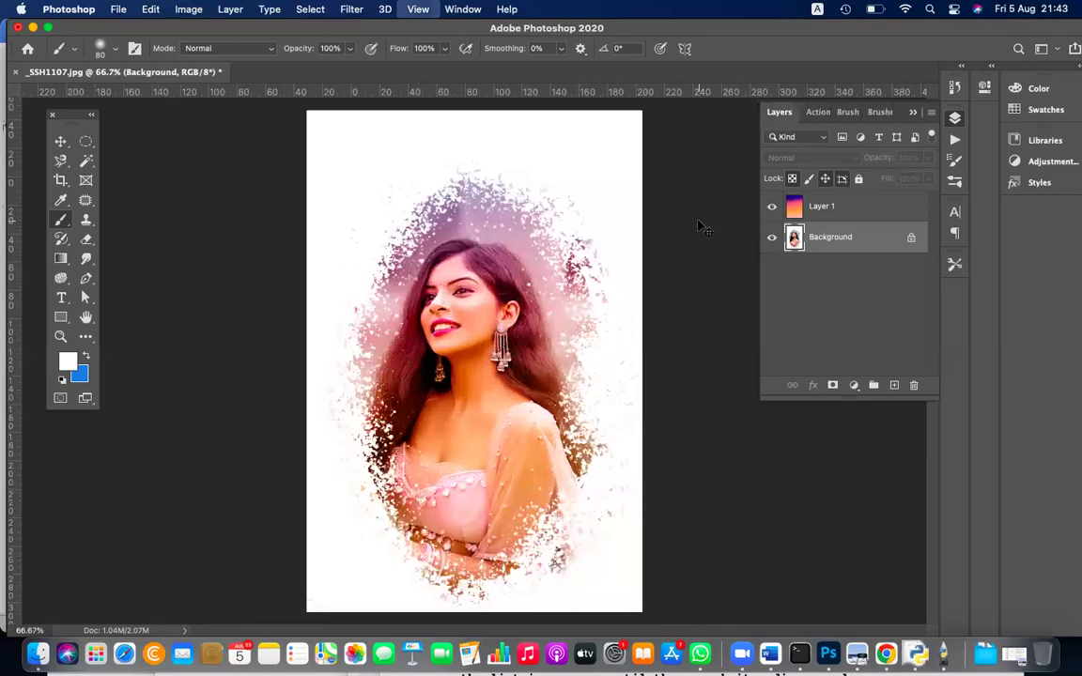
pyautogui.press('super+plus')
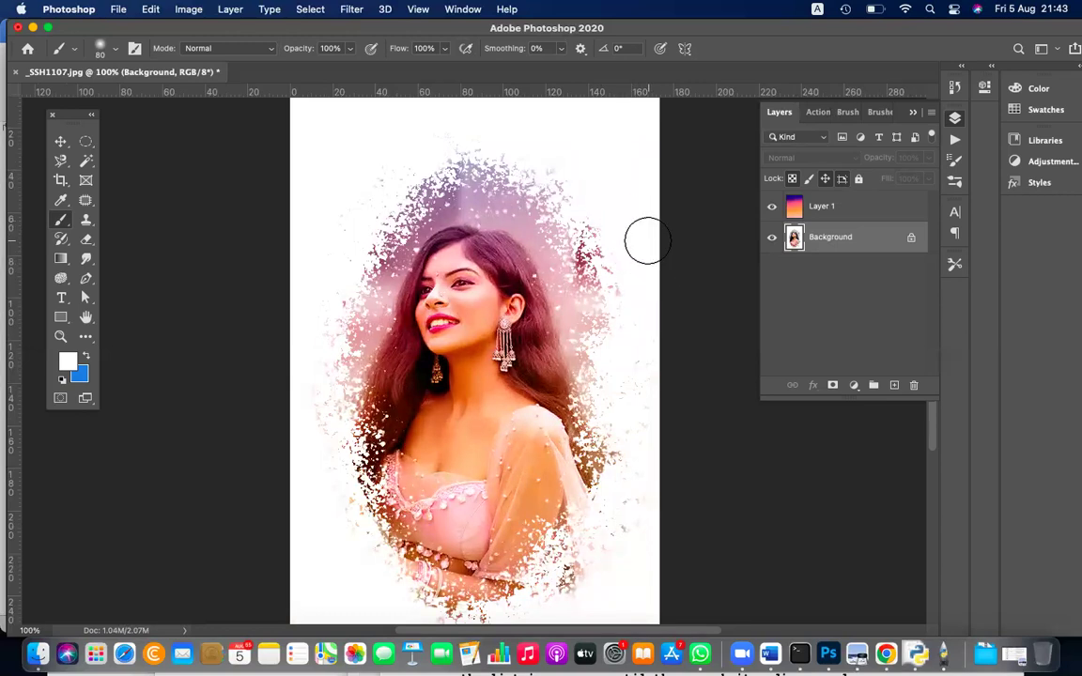
pyautogui.press('super+minus')
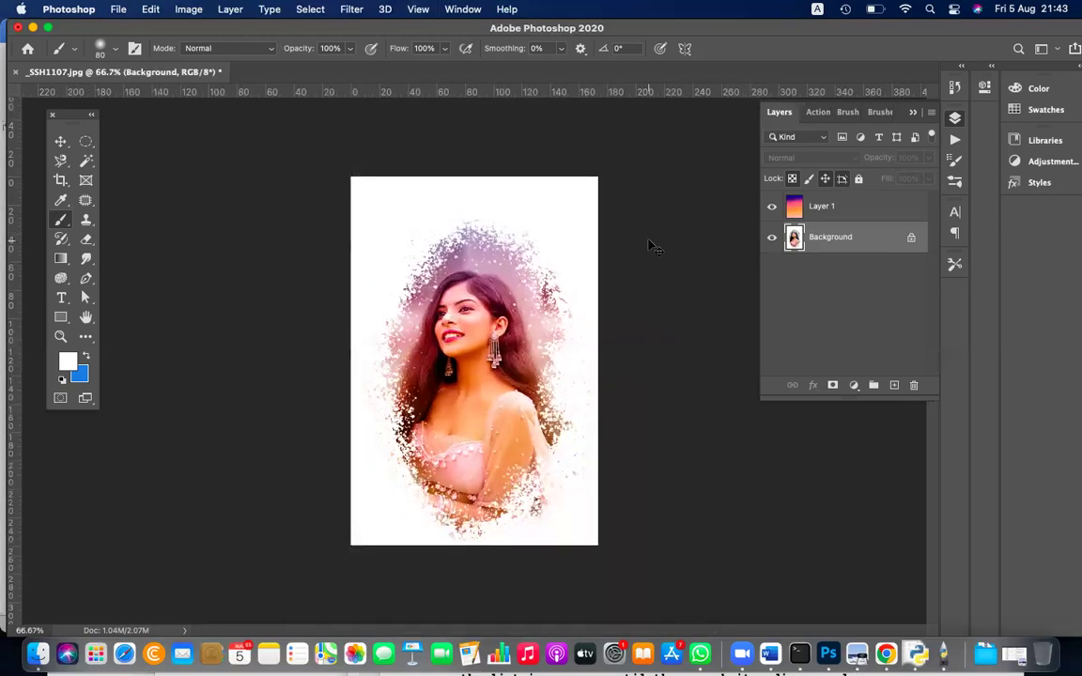
pyautogui.press('super+plus')
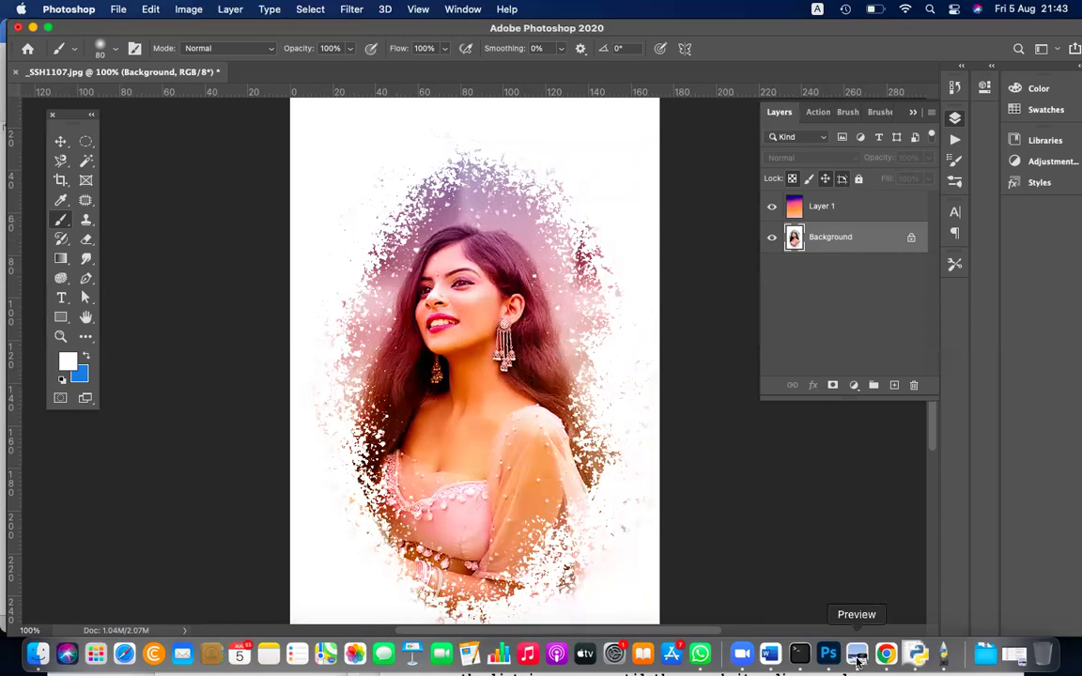
pyautogui.click(768, 654)
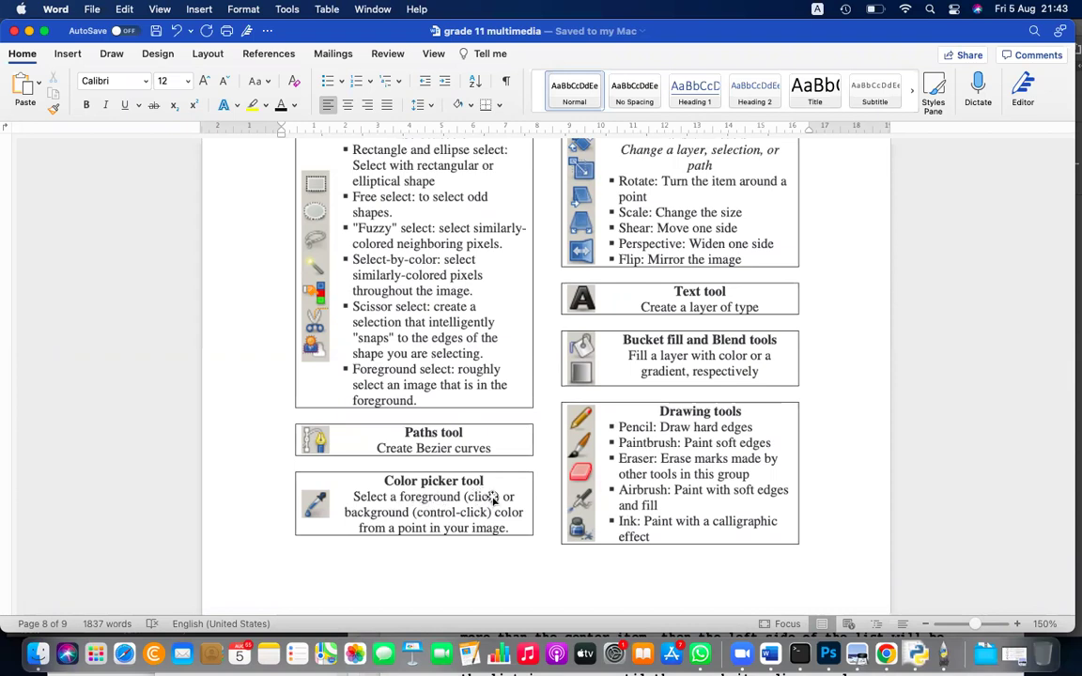
pyautogui.scroll(-1, 495, 498)
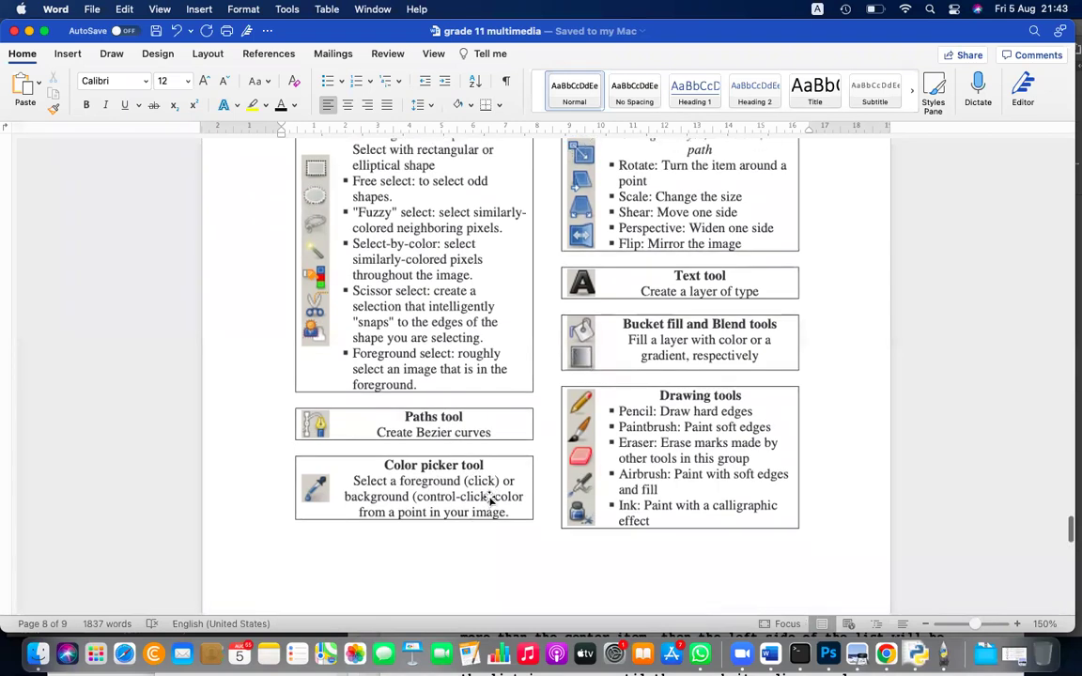
pyautogui.scroll(-5, 611, 345)
pyautogui.scroll(-8, 645, 344)
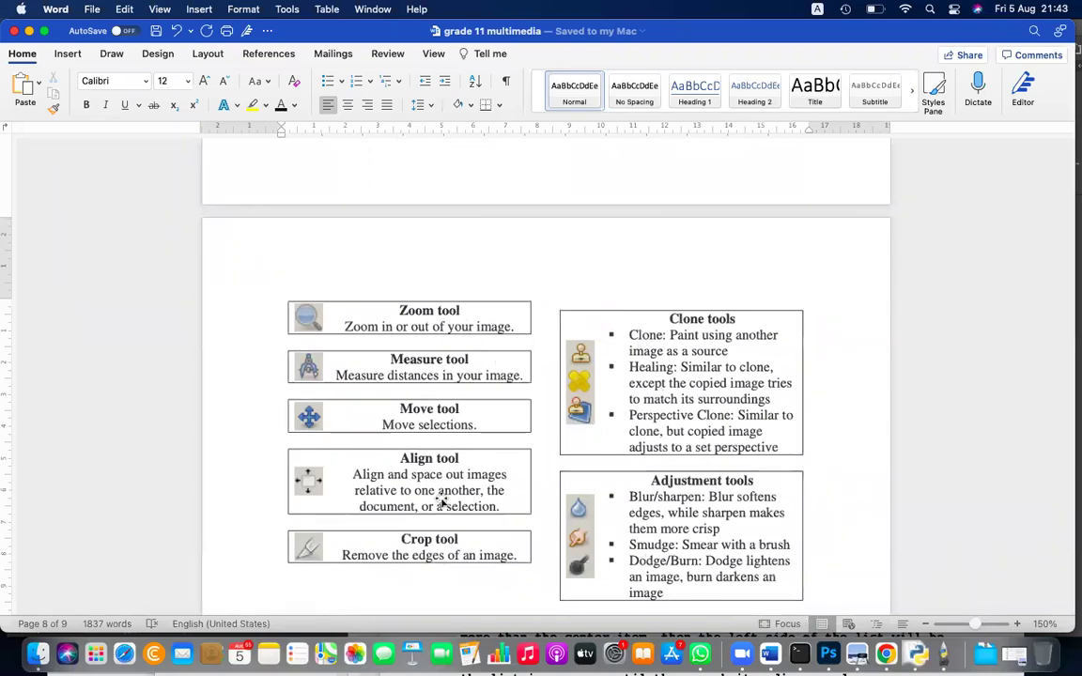
pyautogui.scroll(-5, 584, 361)
pyautogui.scroll(2, 584, 361)
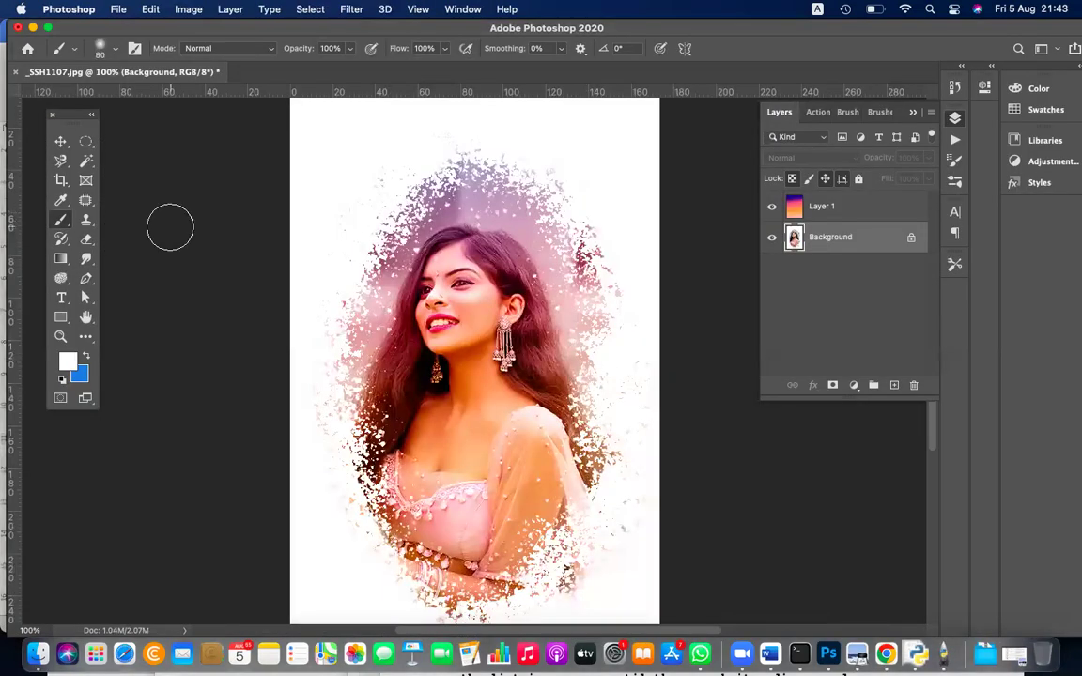
# Step: Sample a peach skin tone from the neck with the Eyedropper and add a new empty Layer 2
pyautogui.click(64, 201)
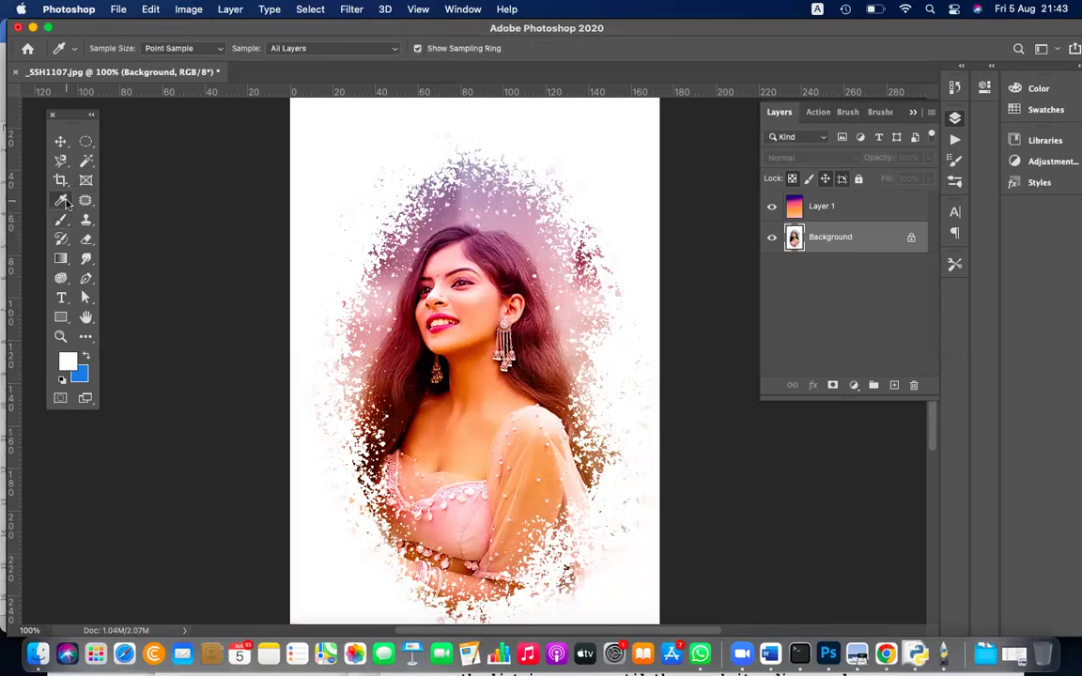
pyautogui.rightClick(64, 201)
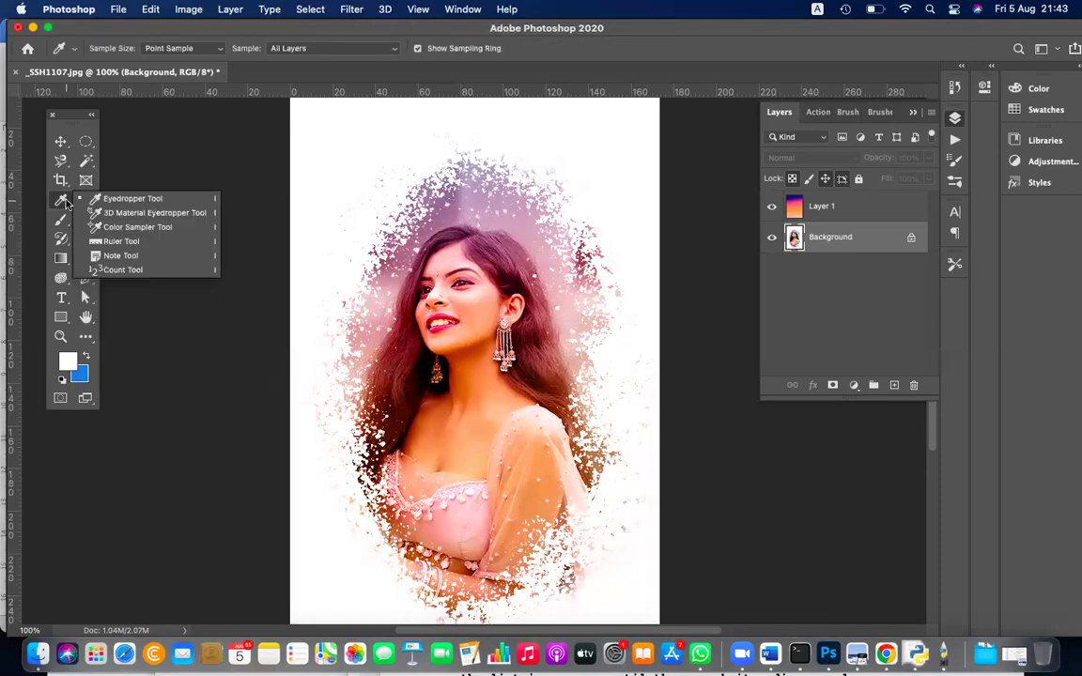
pyautogui.click(109, 201)
pyautogui.click(479, 304)
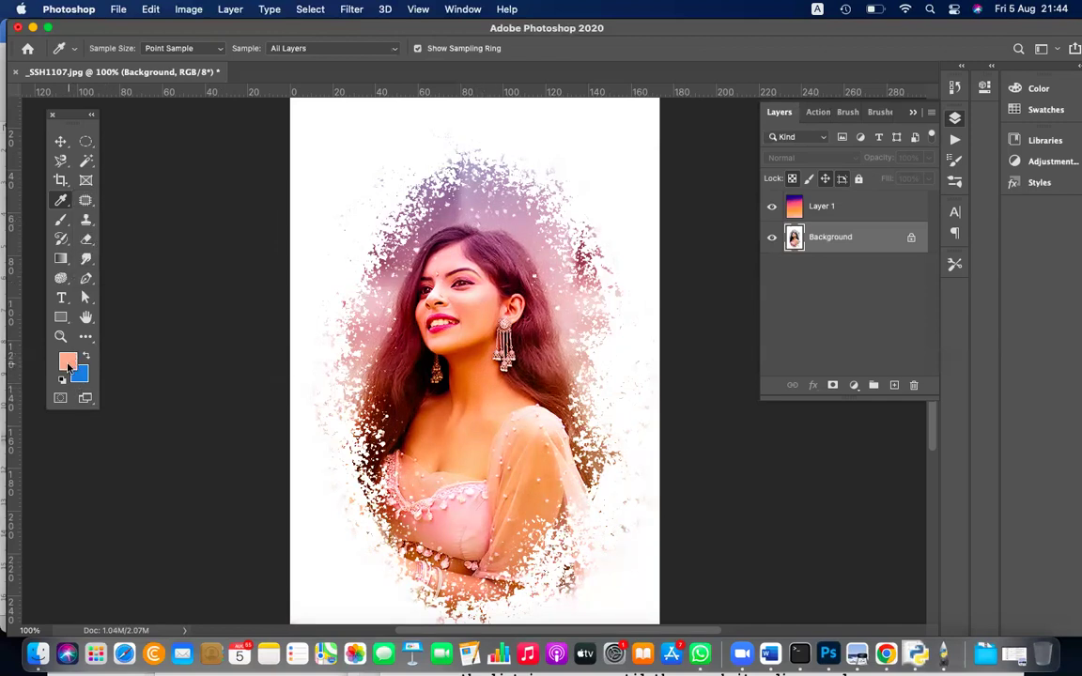
pyautogui.click(427, 395)
pyautogui.click(410, 217)
pyautogui.click(485, 419)
pyautogui.click(894, 385)
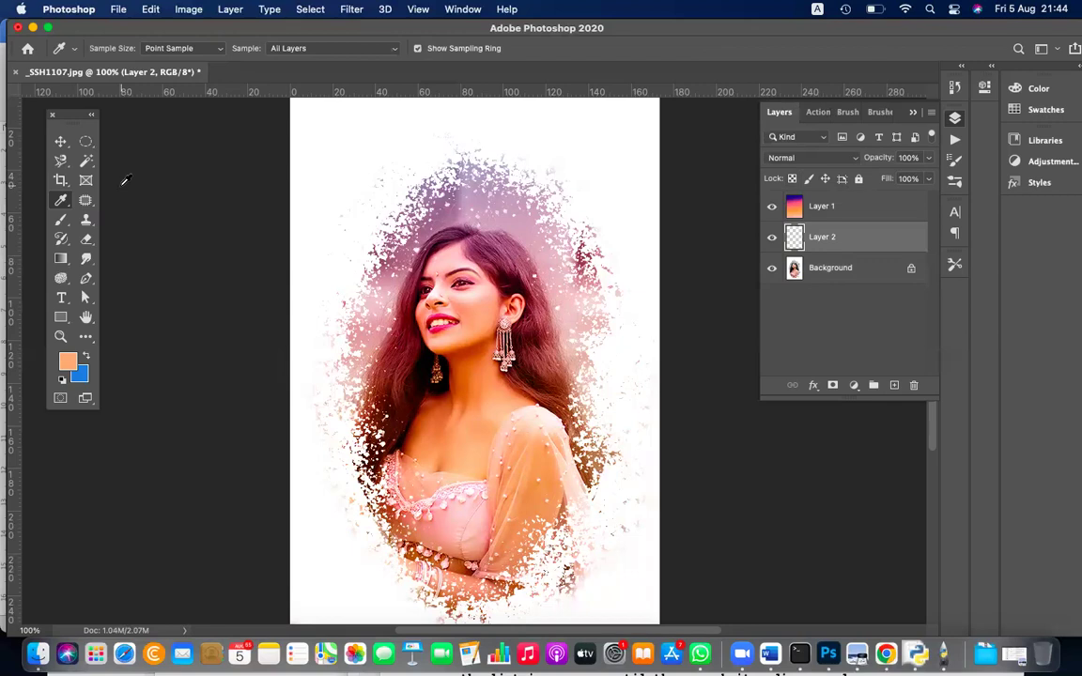
# Step: Choose the Scratch Blend smudge brush preset
pyautogui.click(60, 219)
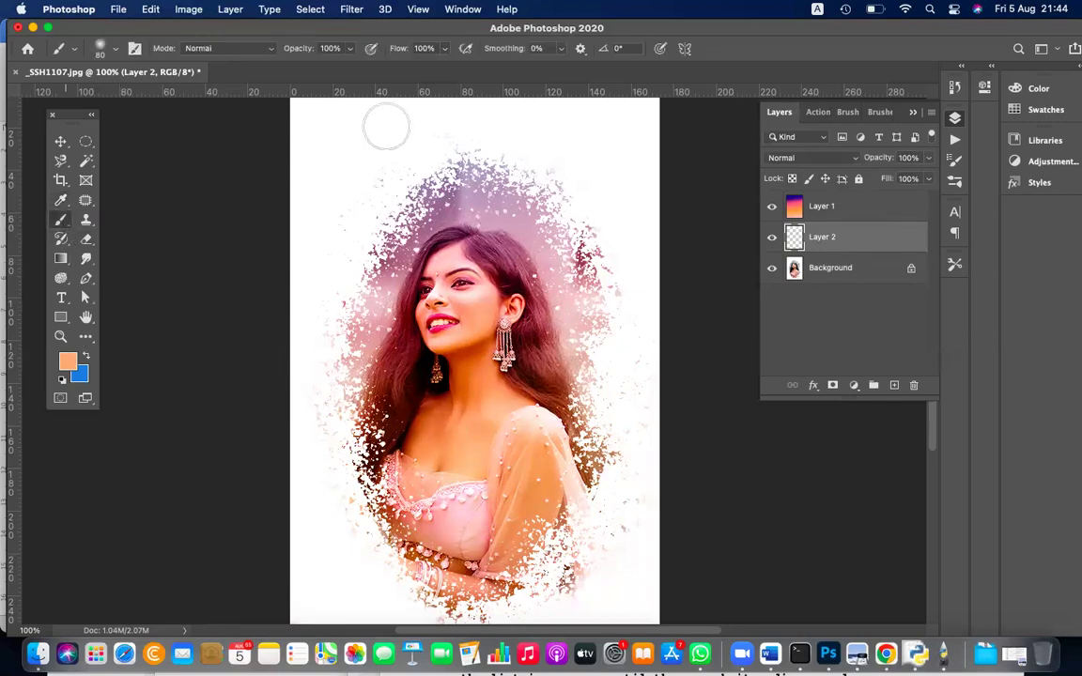
pyautogui.click(116, 54)
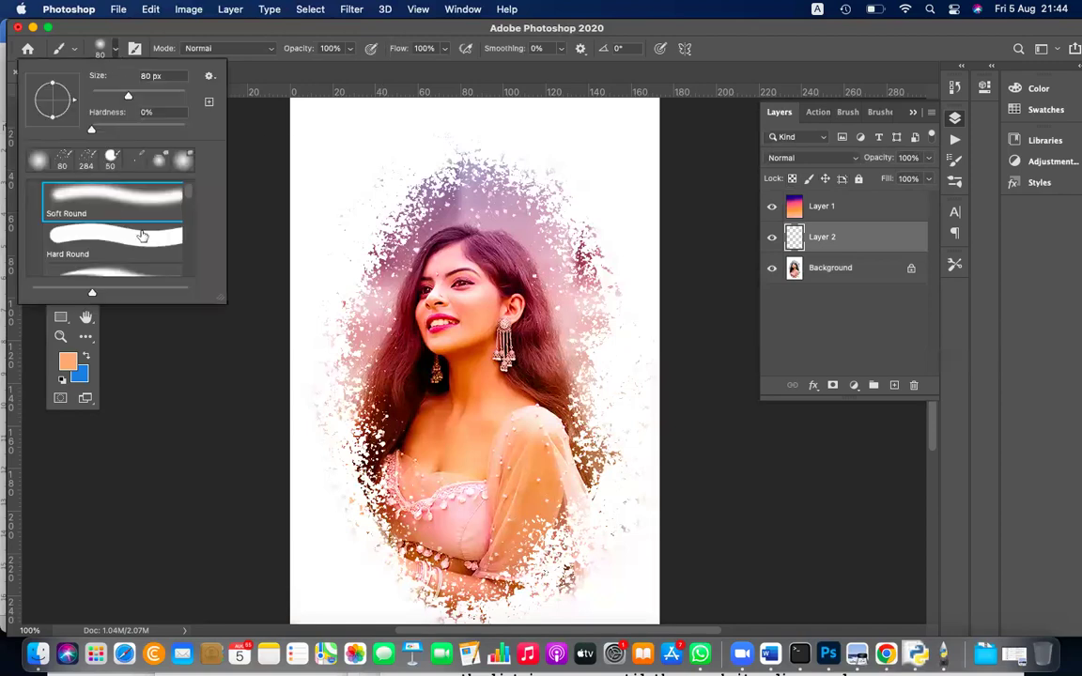
pyautogui.scroll(-10, 142, 235)
pyautogui.scroll(5, 141, 234)
pyautogui.scroll(-8, 141, 235)
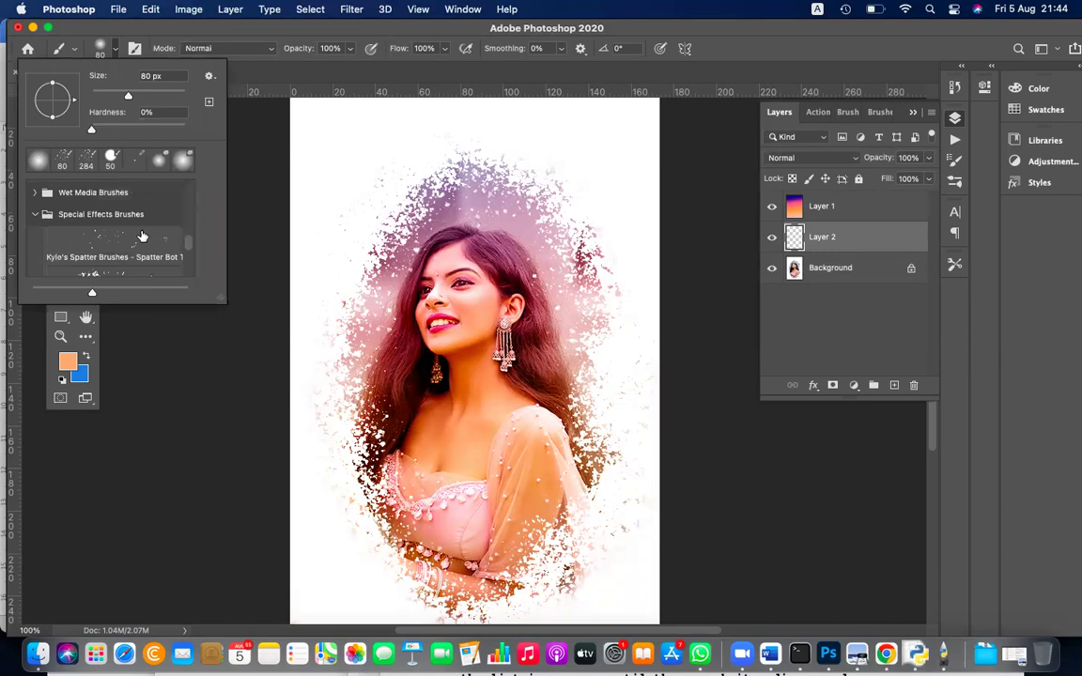
pyautogui.scroll(-3, 141, 235)
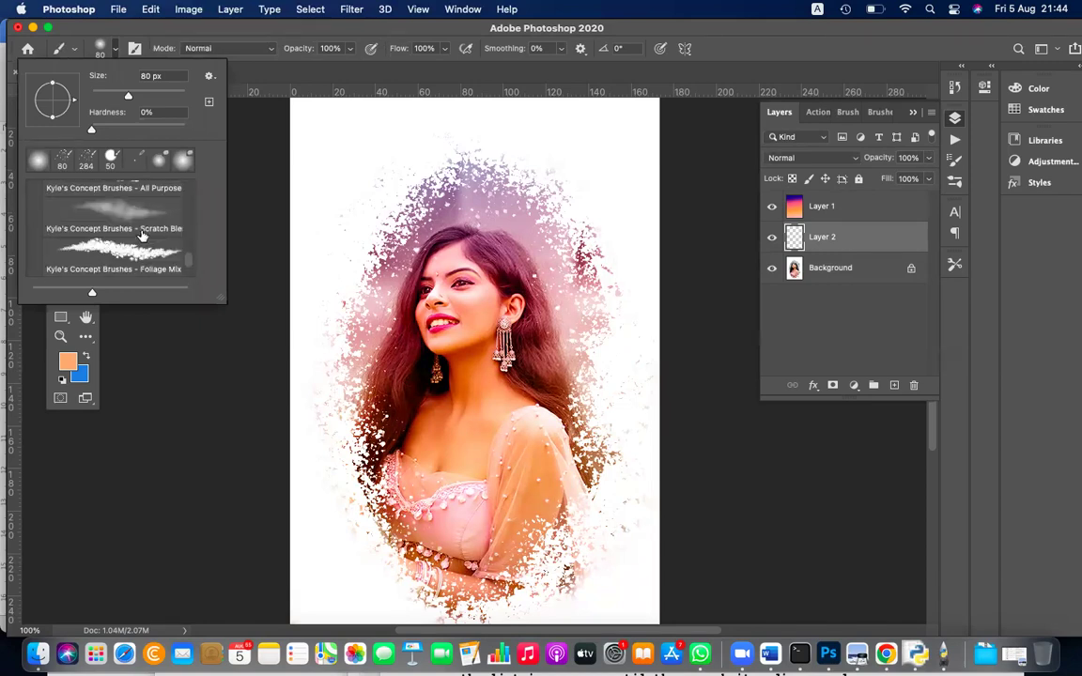
pyautogui.click(120, 203)
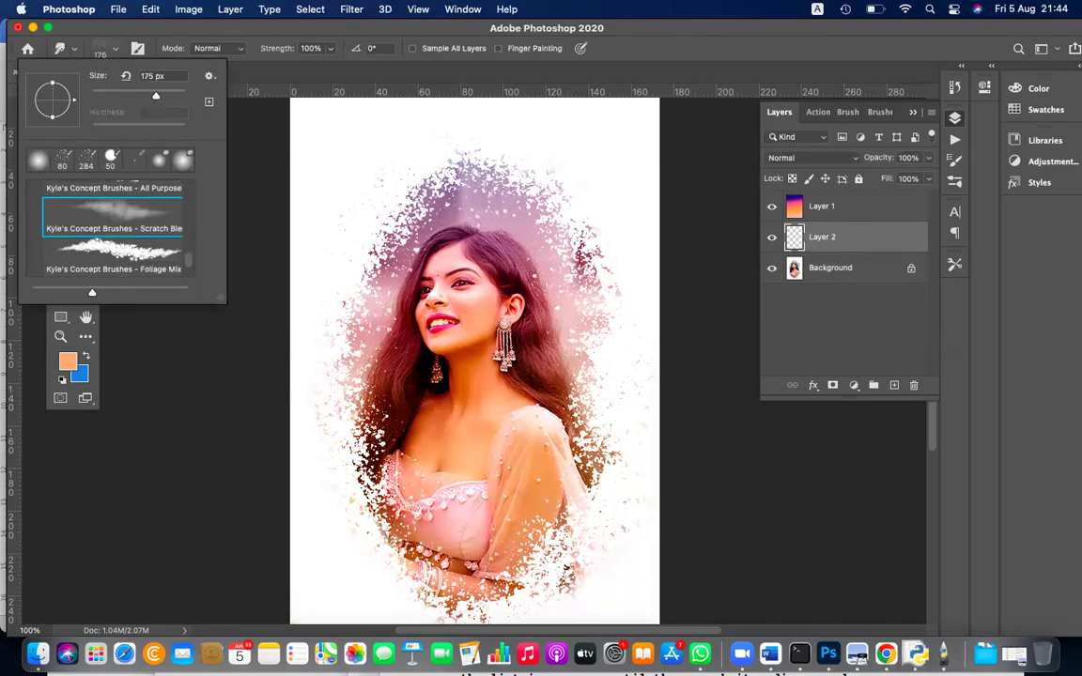
pyautogui.press('Return')
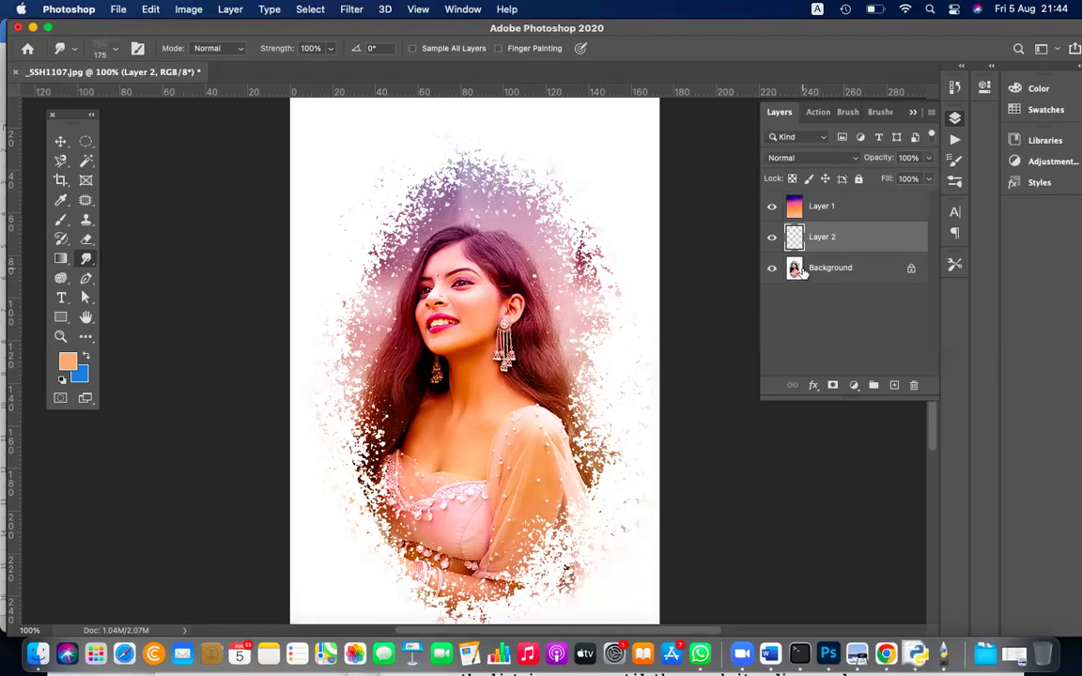
# Step: Smudge the Background layer's right side, then step back through history to remove the streaks above the head
pyautogui.click(794, 269)
pyautogui.moveTo(484, 263)
pyautogui.mouseDown()
pyautogui.moveTo(639, 255)
pyautogui.moveTo(672, 282)
pyautogui.mouseUp()
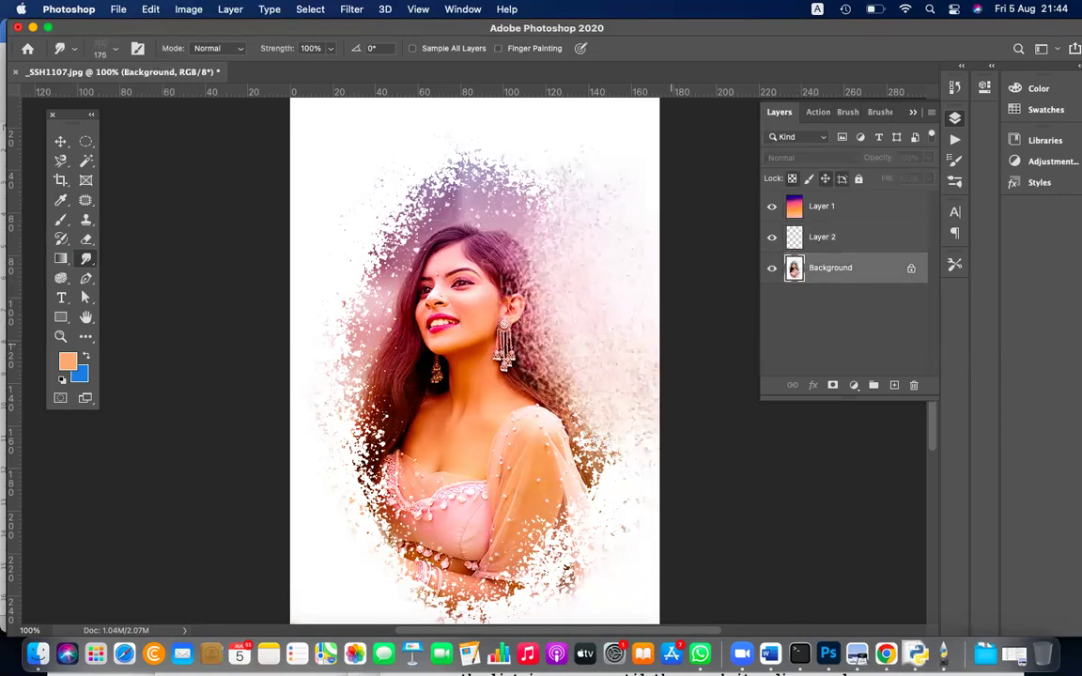
pyautogui.press('super+z')
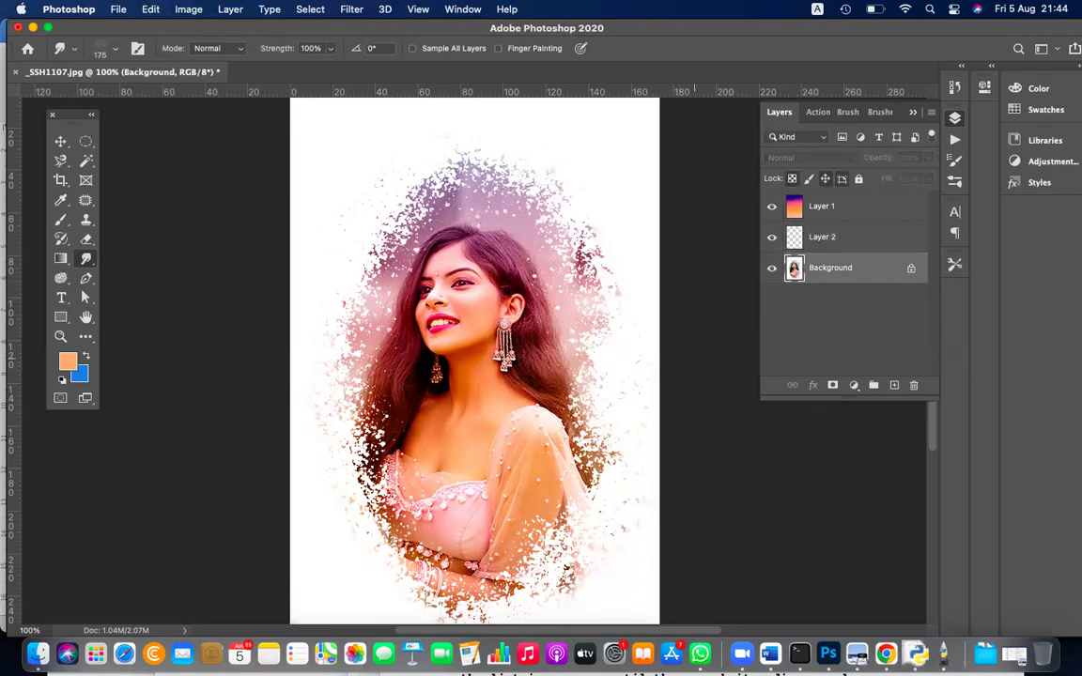
pyautogui.press('super+shift+z')
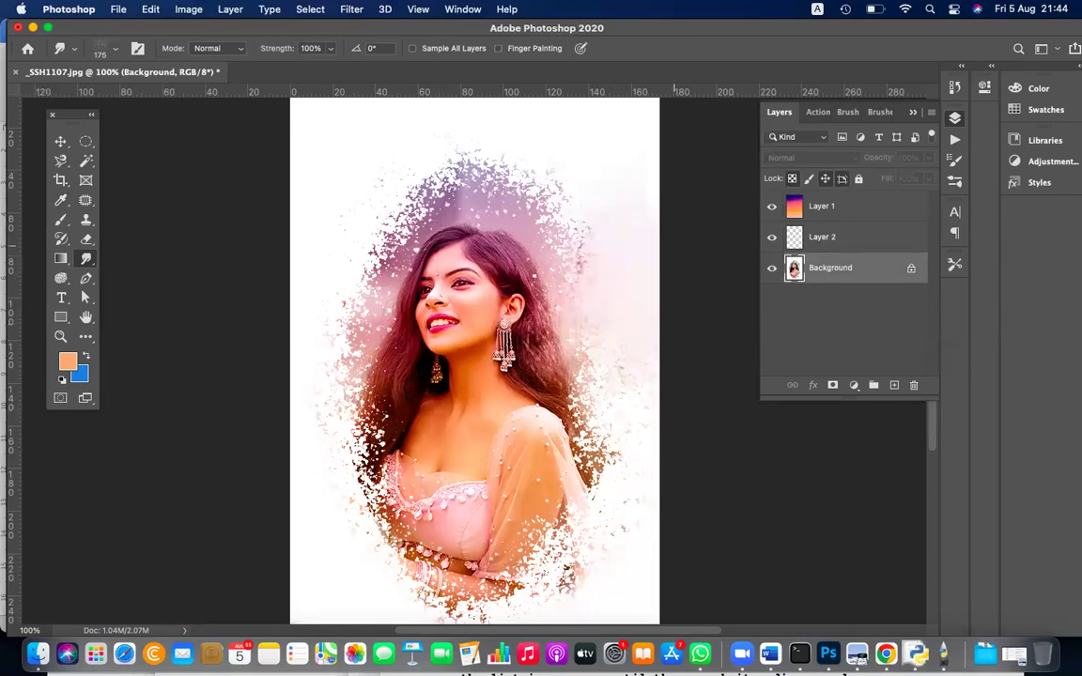
pyautogui.scroll(4, 484, 376)
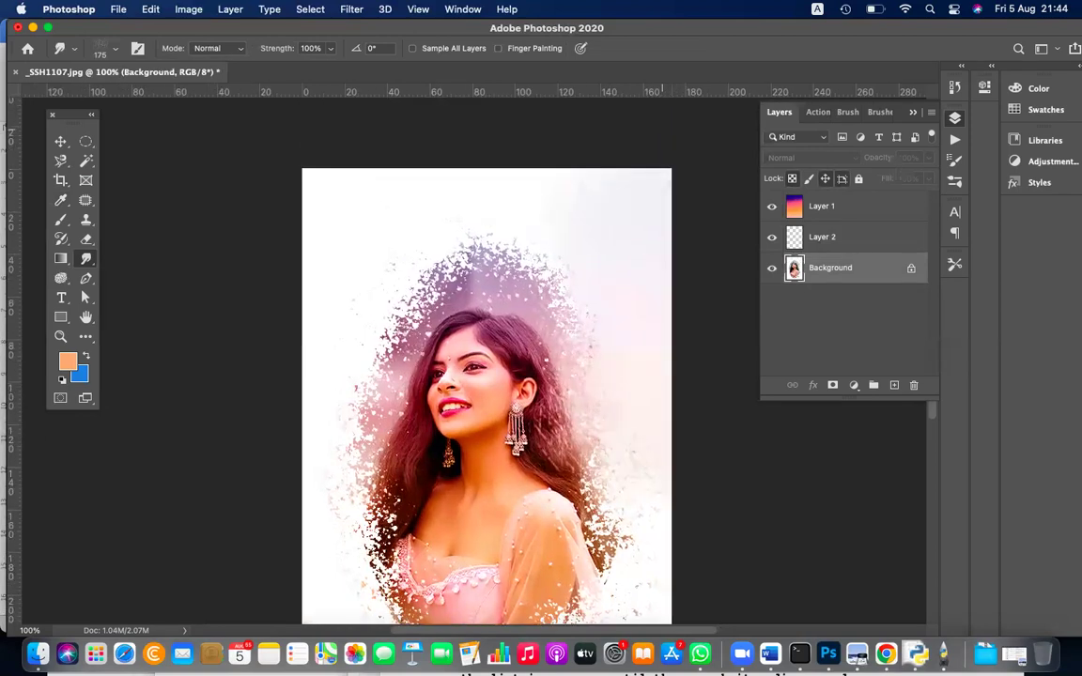
pyautogui.press('super+z')
pyautogui.press('super+z')
pyautogui.press('super+z')
pyautogui.press('super+z')
pyautogui.press('super+z')
pyautogui.press('super+z')
pyautogui.press('super+z')
pyautogui.press('super+z')
pyautogui.press('super+z')
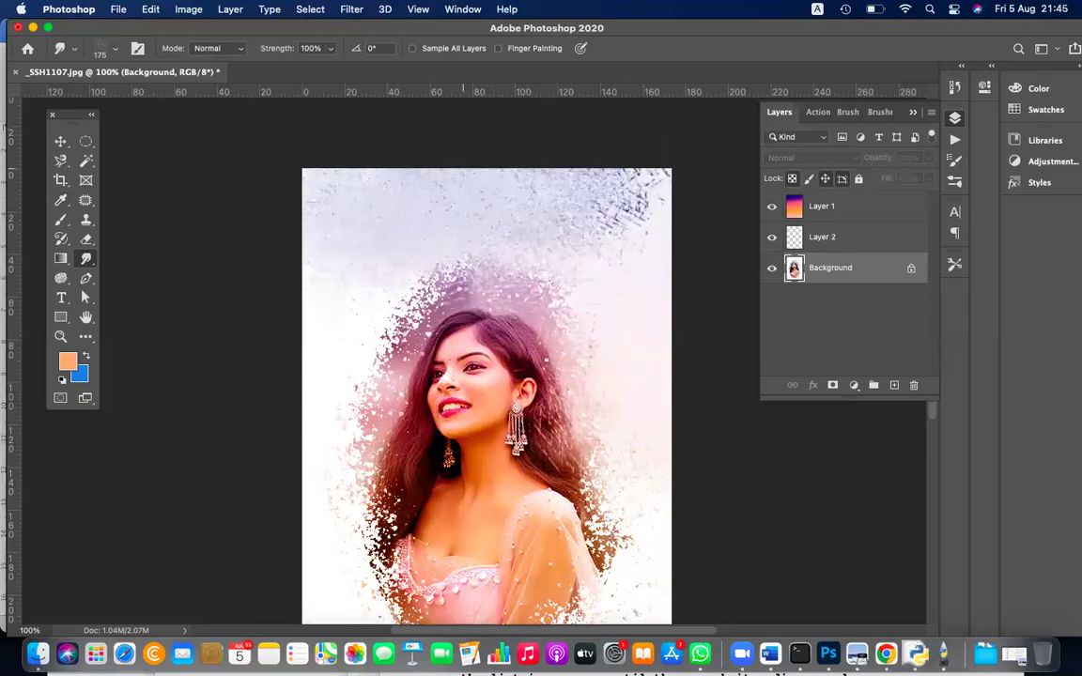
pyautogui.press('super+shift+z')
pyautogui.press('super+shift+z')
pyautogui.press('super+shift+z')
pyautogui.press('super+shift+z')
pyautogui.press('super+shift+z')
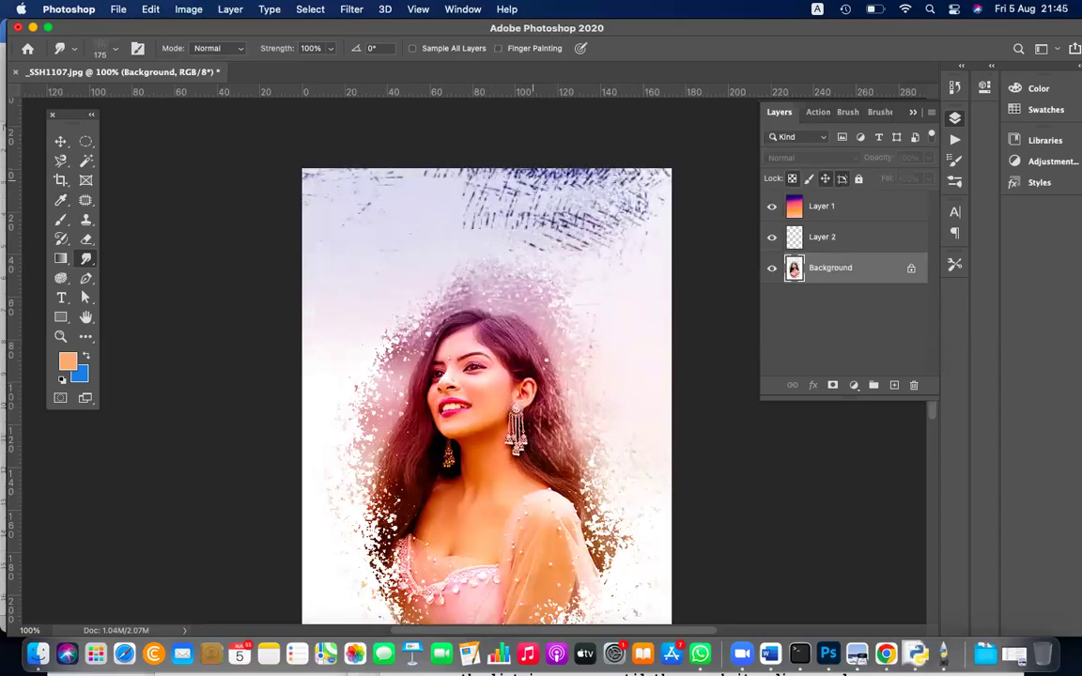
pyautogui.press('super+z')
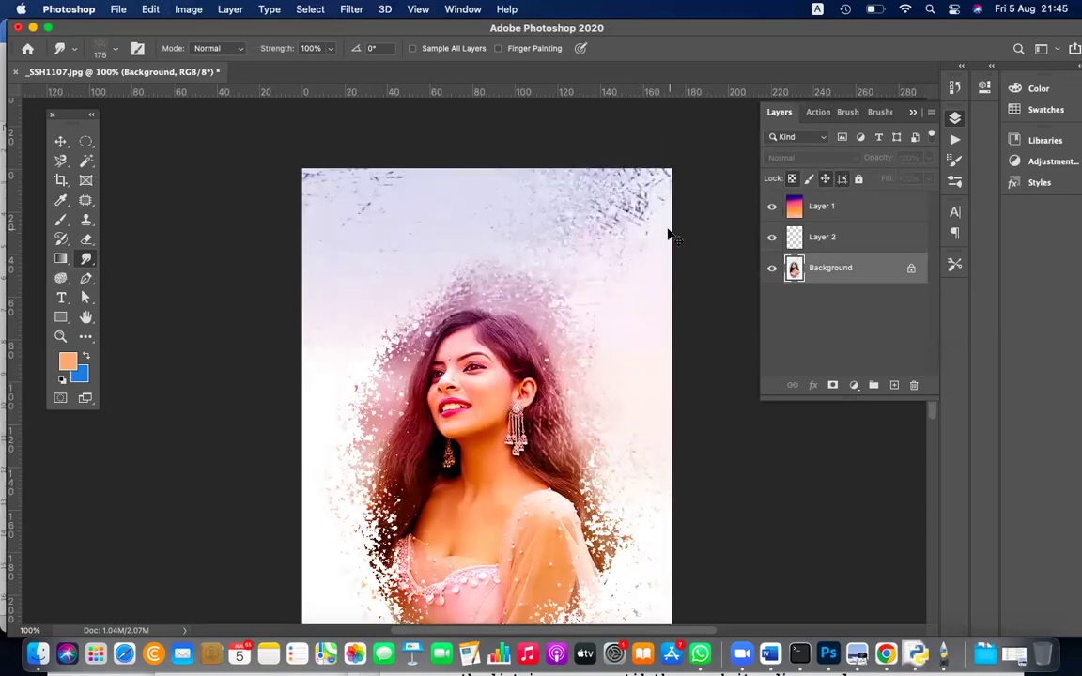
pyautogui.press('super+z')
pyautogui.press('super+z')
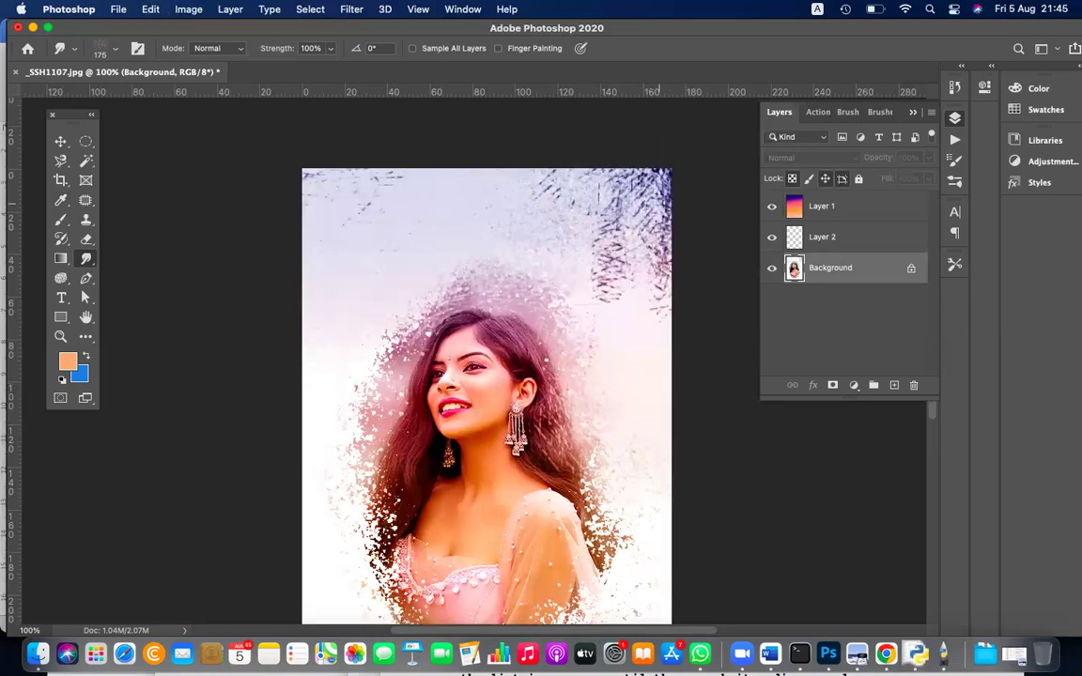
pyautogui.press('super+z')
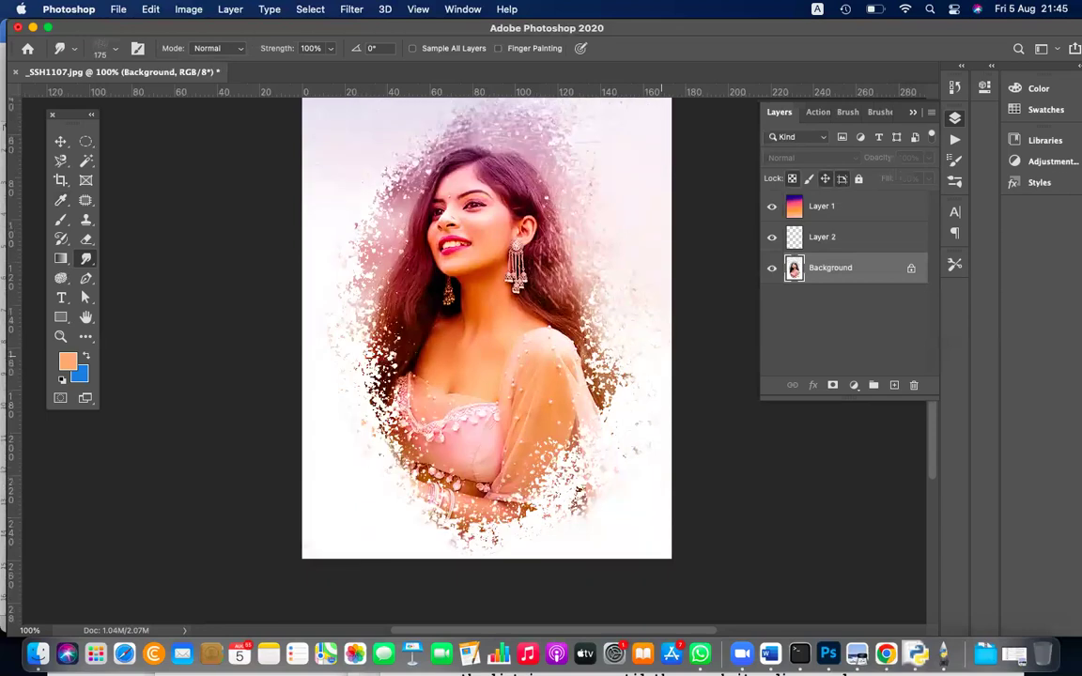
pyautogui.press('super+z')
pyautogui.press('super+z')
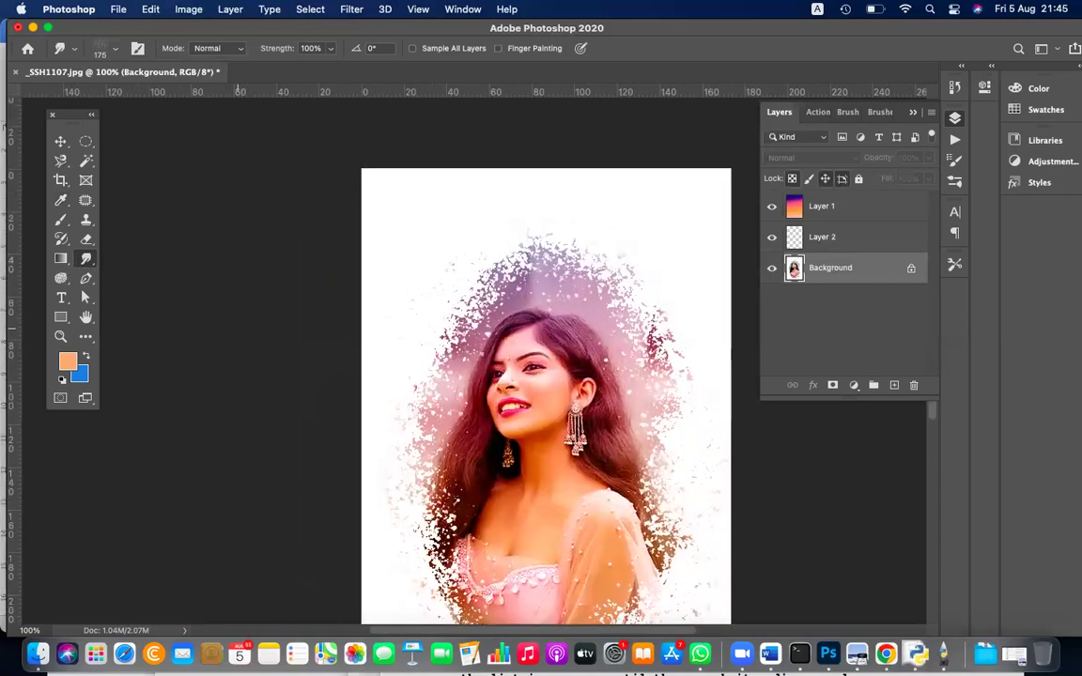
pyautogui.click(61, 218)
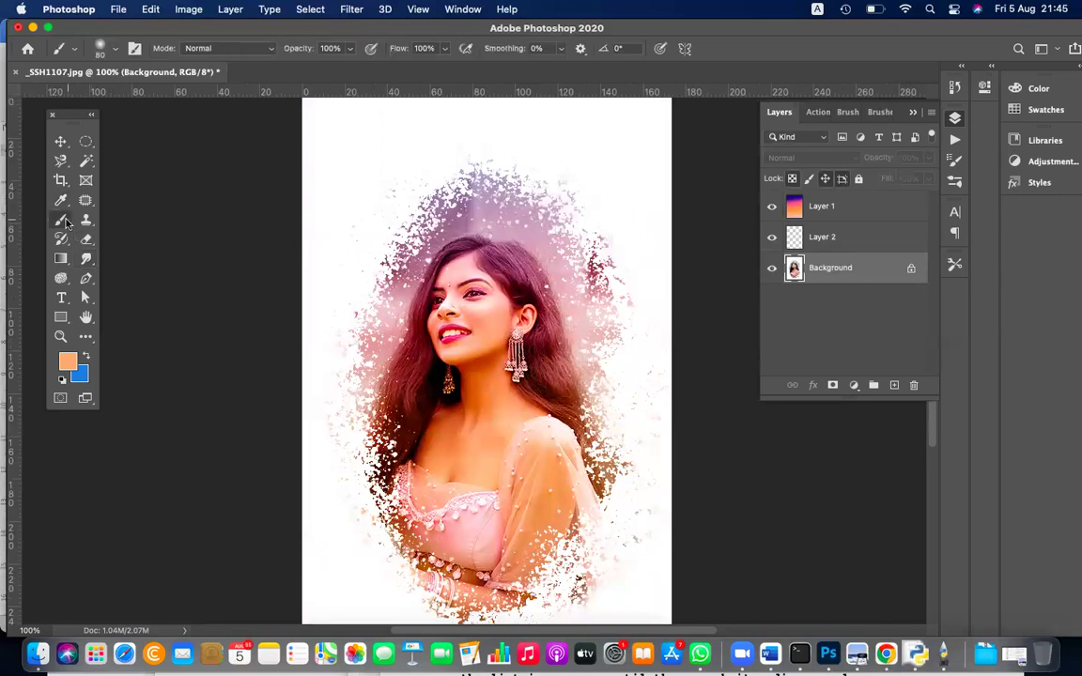
# Step: Pick the Kyle's Concept Brushes Scratch preset at 175 px and undo its stray marks
pyautogui.click(104, 48)
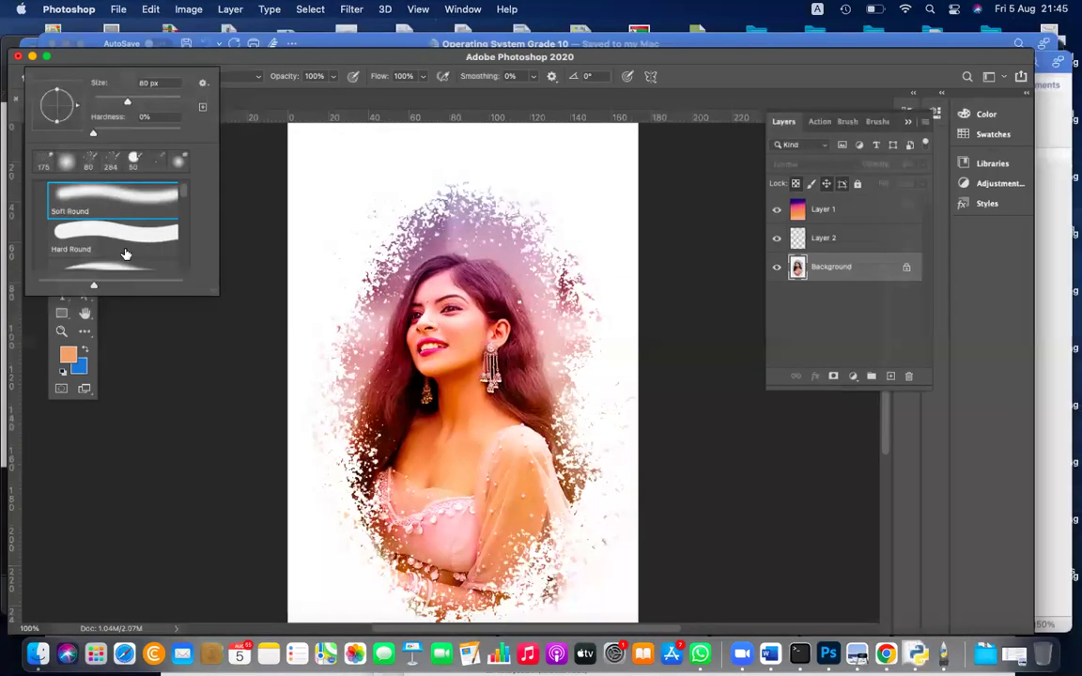
pyautogui.scroll(-2, 160, 242)
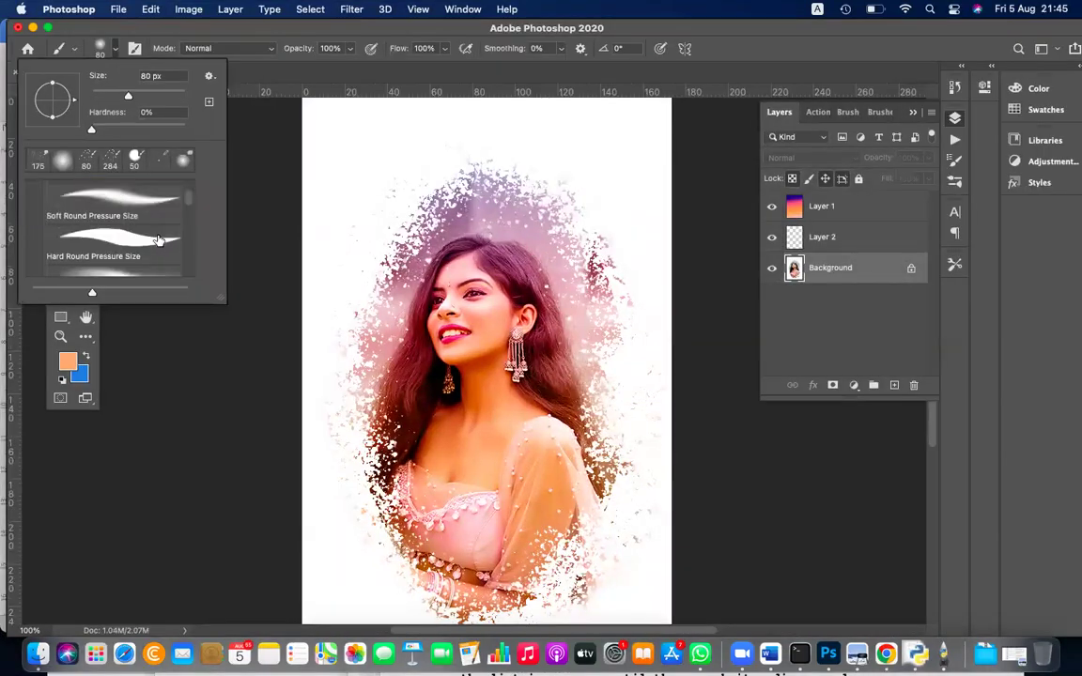
pyautogui.scroll(-6, 159, 241)
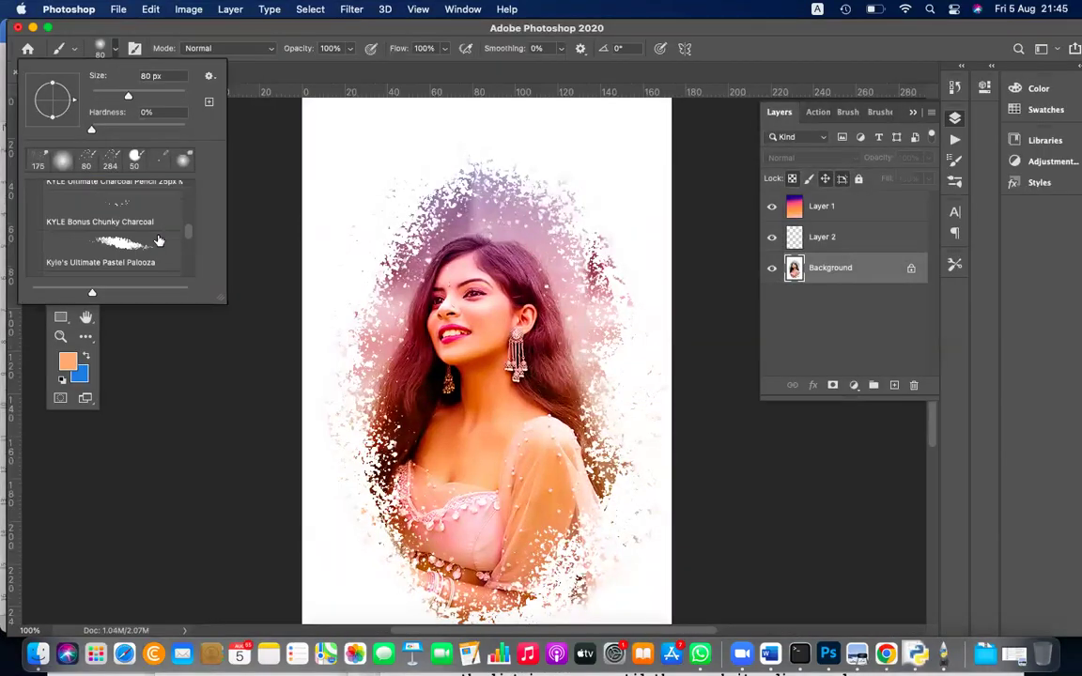
pyautogui.scroll(-6, 159, 242)
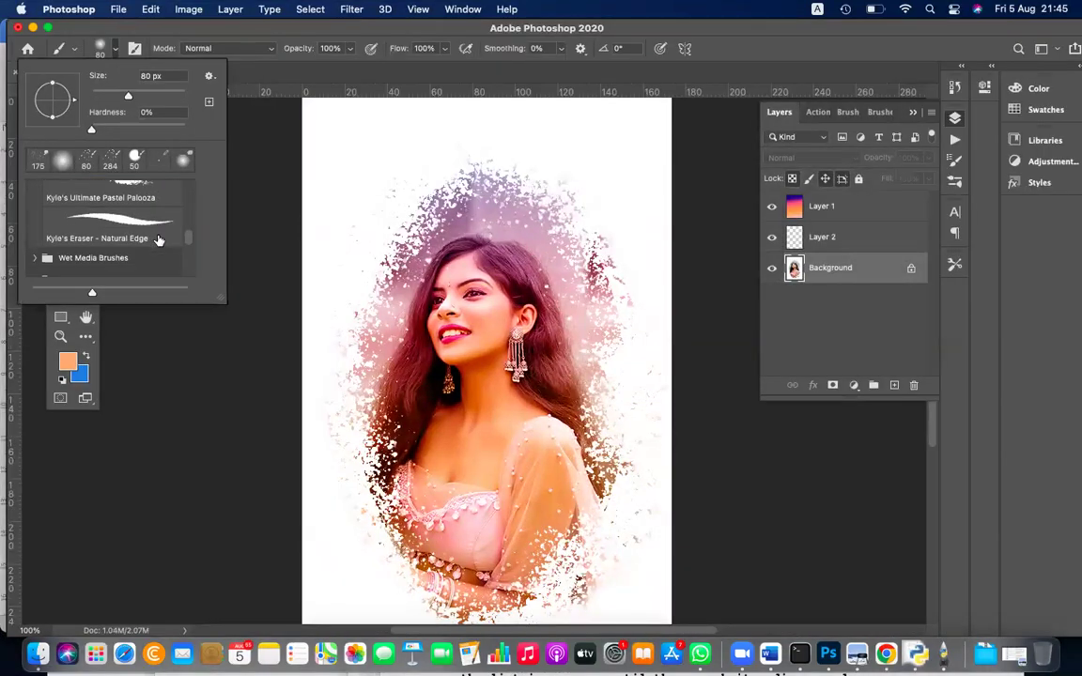
pyautogui.scroll(-6, 160, 242)
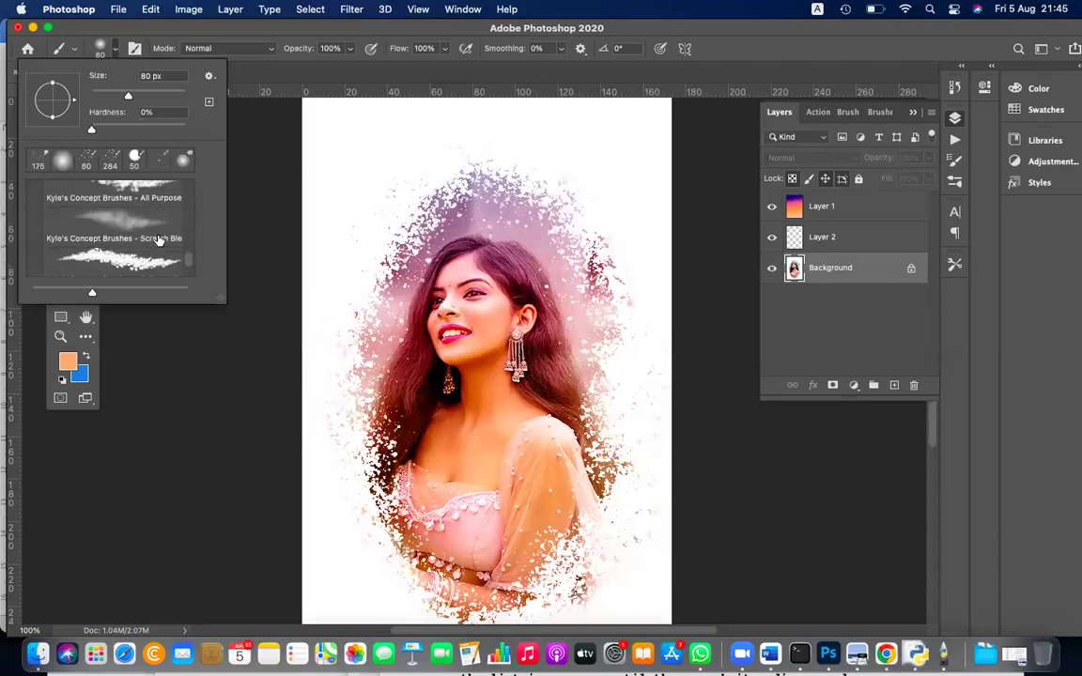
pyautogui.click(122, 222)
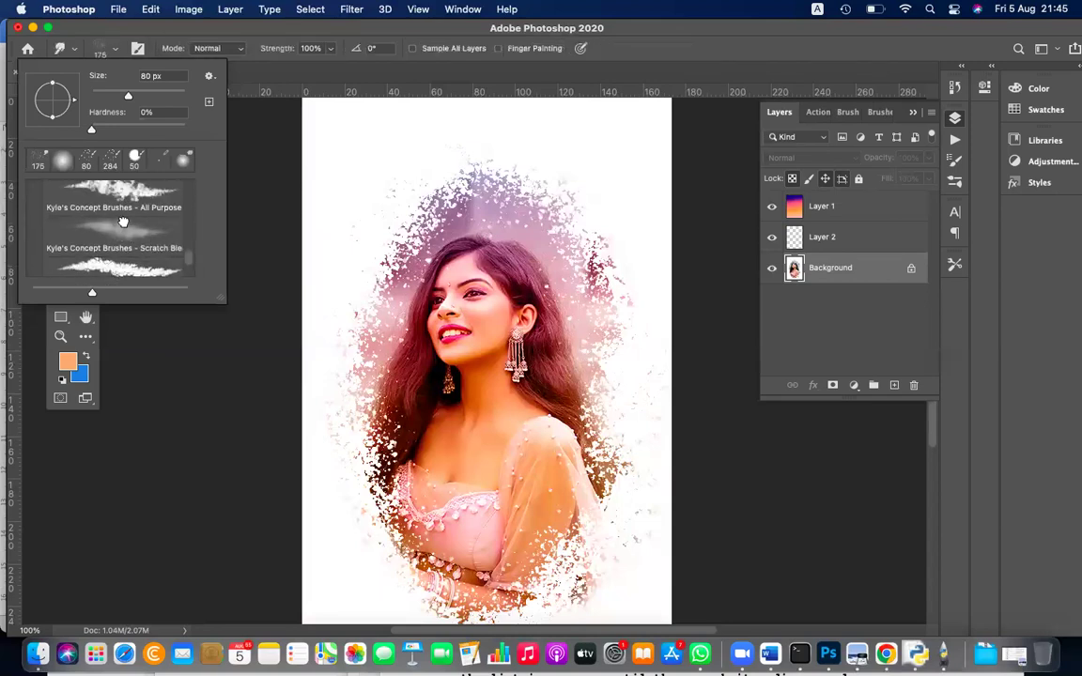
pyautogui.rightClick(134, 233)
pyautogui.press('Escape')
pyautogui.click(357, 136)
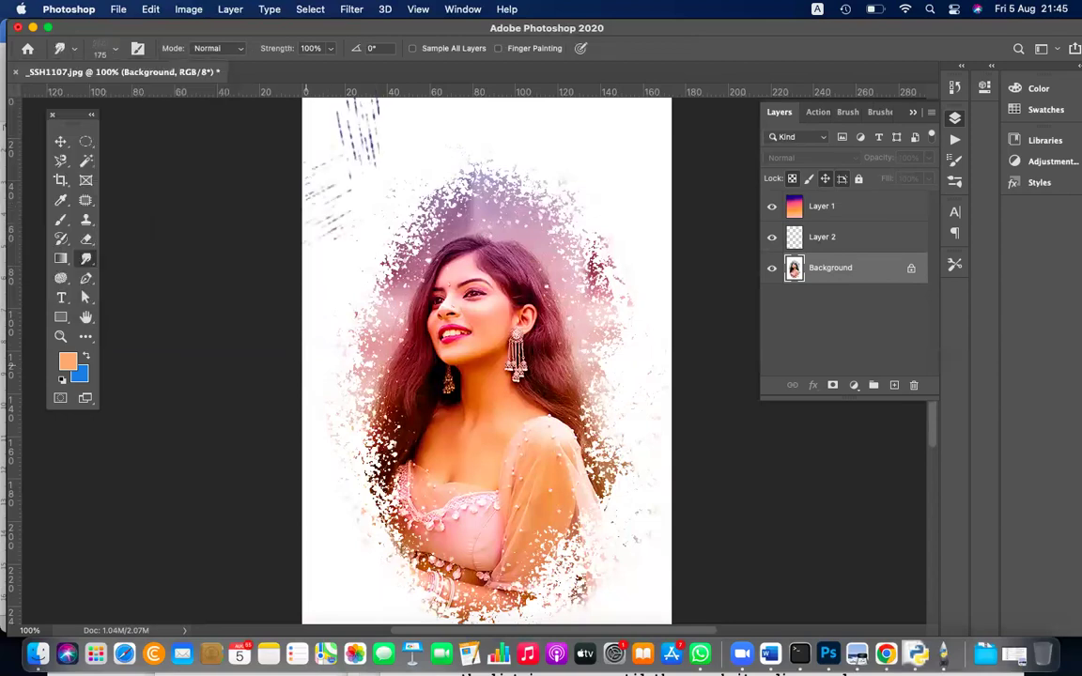
pyautogui.press('super+z')
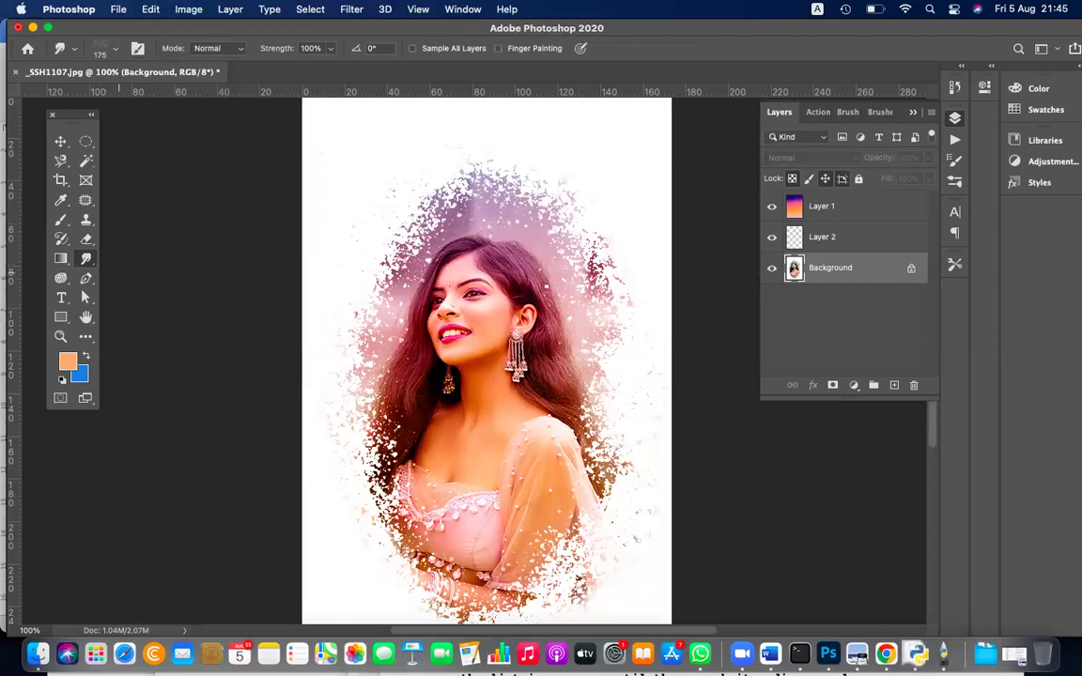
# Step: With the Smudge tool, smear purple texture across the top-left and soften the lower-right scratches
pyautogui.rightClick(85, 257)
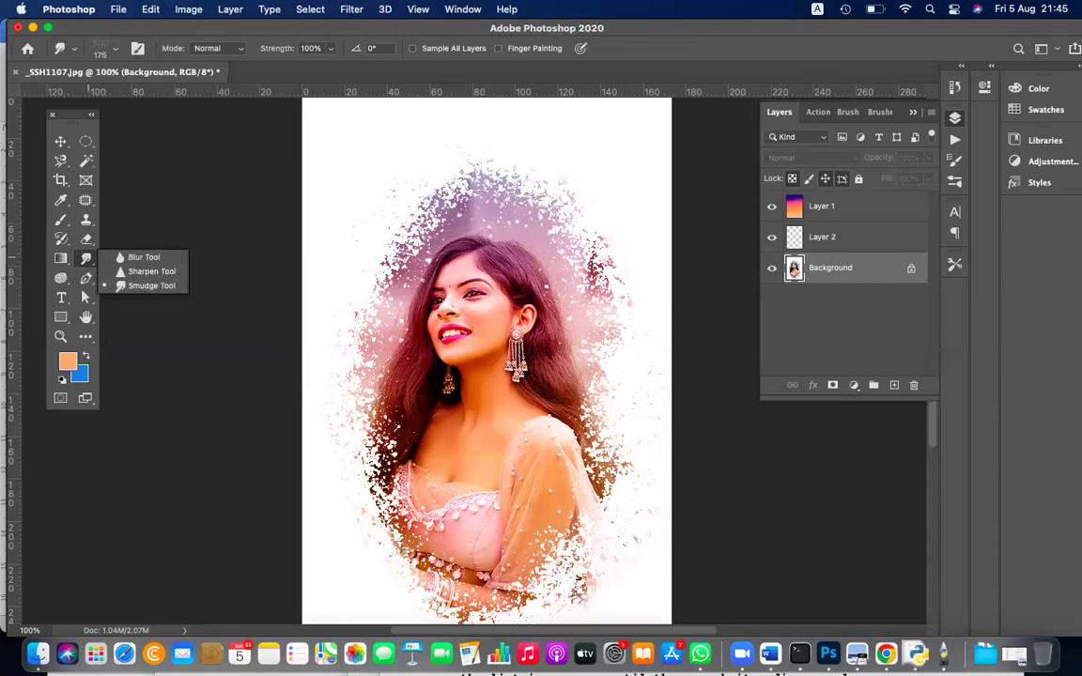
pyautogui.click(152, 286)
pyautogui.moveTo(413, 120)
pyautogui.mouseDown()
pyautogui.moveTo(380, 128)
pyautogui.moveTo(399, 150)
pyautogui.moveTo(357, 188)
pyautogui.moveTo(554, 160)
pyautogui.moveTo(583, 291)
pyautogui.mouseUp()
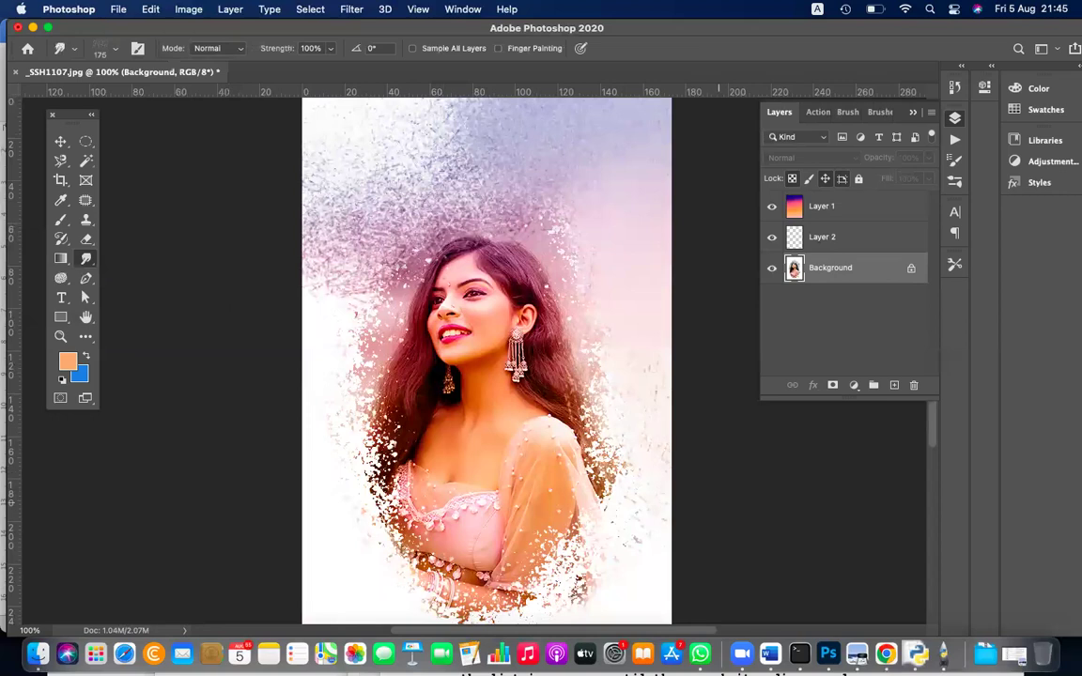
pyautogui.scroll(-5, 487, 361)
pyautogui.scroll(-1, 487, 300)
pyautogui.moveTo(667, 414)
pyautogui.mouseDown()
pyautogui.moveTo(376, 394)
pyautogui.moveTo(357, 350)
pyautogui.mouseUp()
# Step: Pull hair-edge speckles into the white area, smooth particles above the head, and zoom out
pyautogui.moveTo(348, 278); pyautogui.dragTo(334, 299)
pyautogui.moveTo(368, 202)
pyautogui.mouseDown()
pyautogui.moveTo(275, 282)
pyautogui.moveTo(282, 244)
pyautogui.mouseUp()
pyautogui.moveTo(361, 155); pyautogui.dragTo(233, 188)
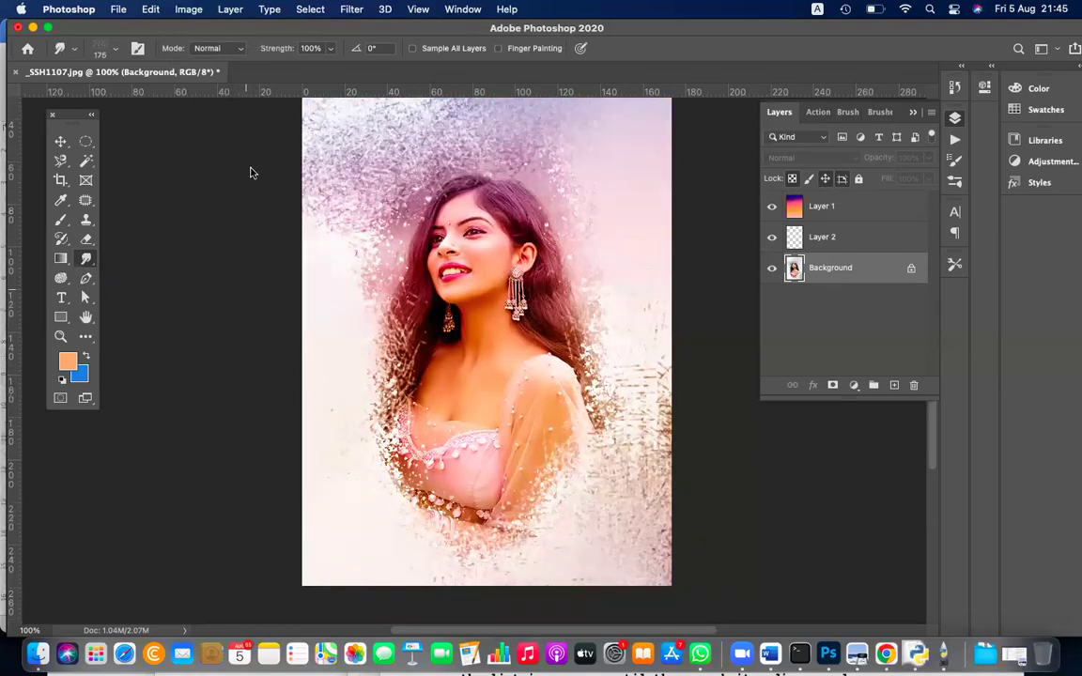
pyautogui.rightClick(226, 236)
pyautogui.press('Escape')
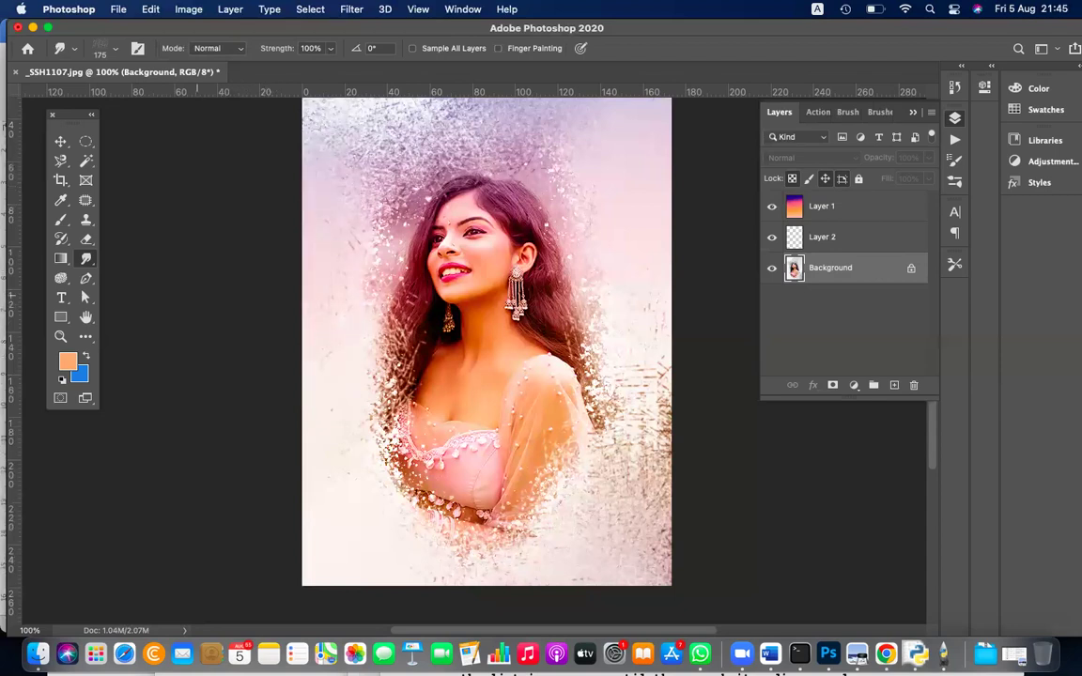
pyautogui.scroll(3, 487, 375)
pyautogui.moveTo(301, 188)
pyautogui.mouseDown()
pyautogui.moveTo(455, 174)
pyautogui.moveTo(545, 235)
pyautogui.mouseUp()
pyautogui.moveTo(609, 240)
pyautogui.mouseDown()
pyautogui.moveTo(460, 231)
pyautogui.moveTo(328, 169)
pyautogui.moveTo(470, 272)
pyautogui.moveTo(324, 193)
pyautogui.moveTo(351, 281)
pyautogui.mouseUp()
pyautogui.press('super+minus')
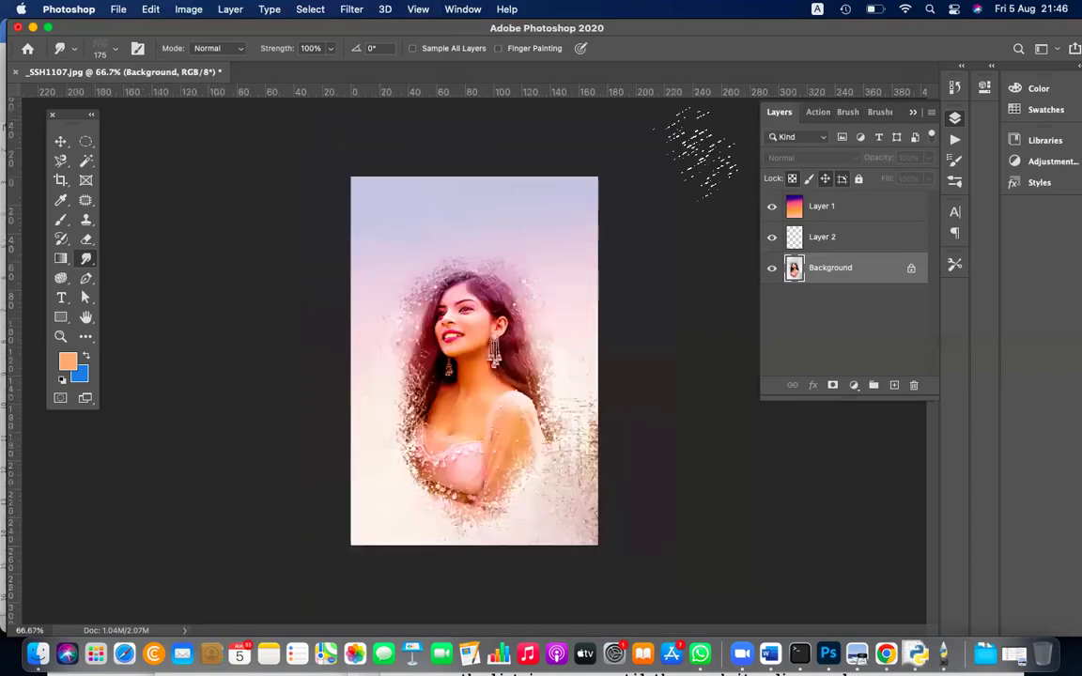
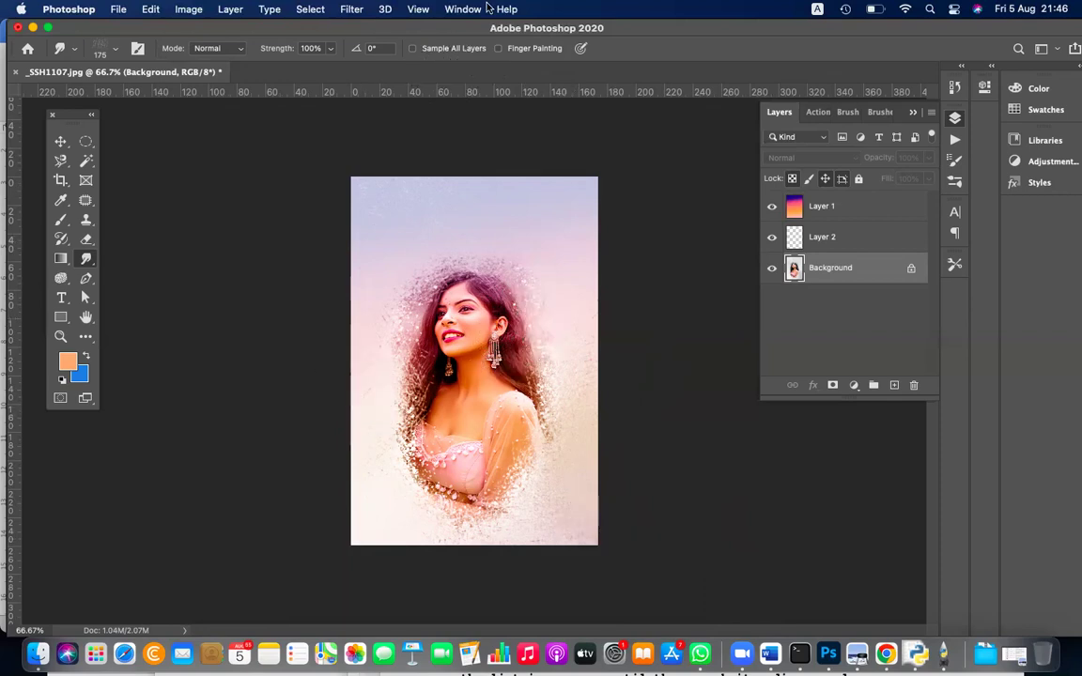
# Step: Switch to the Move tool to move layers in the dispersion portrait
pyautogui.click(60, 141)
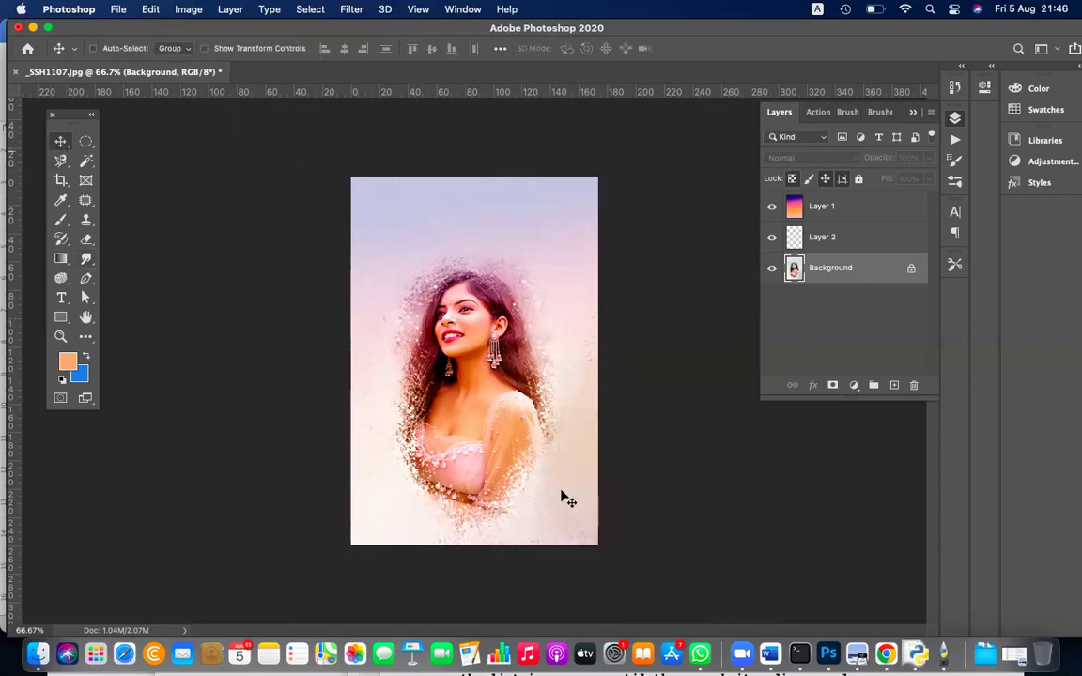
# Step: In Chrome, load photopea.com in place of gimp.org and close the downloads bar
pyautogui.click(886, 654)
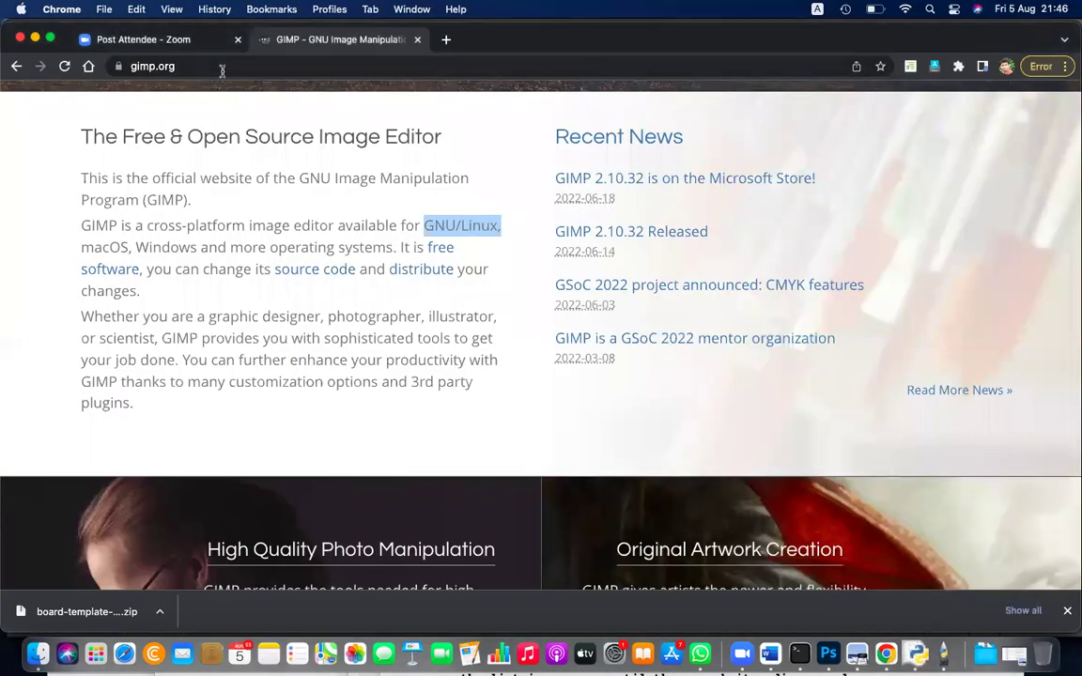
pyautogui.click(191, 67)
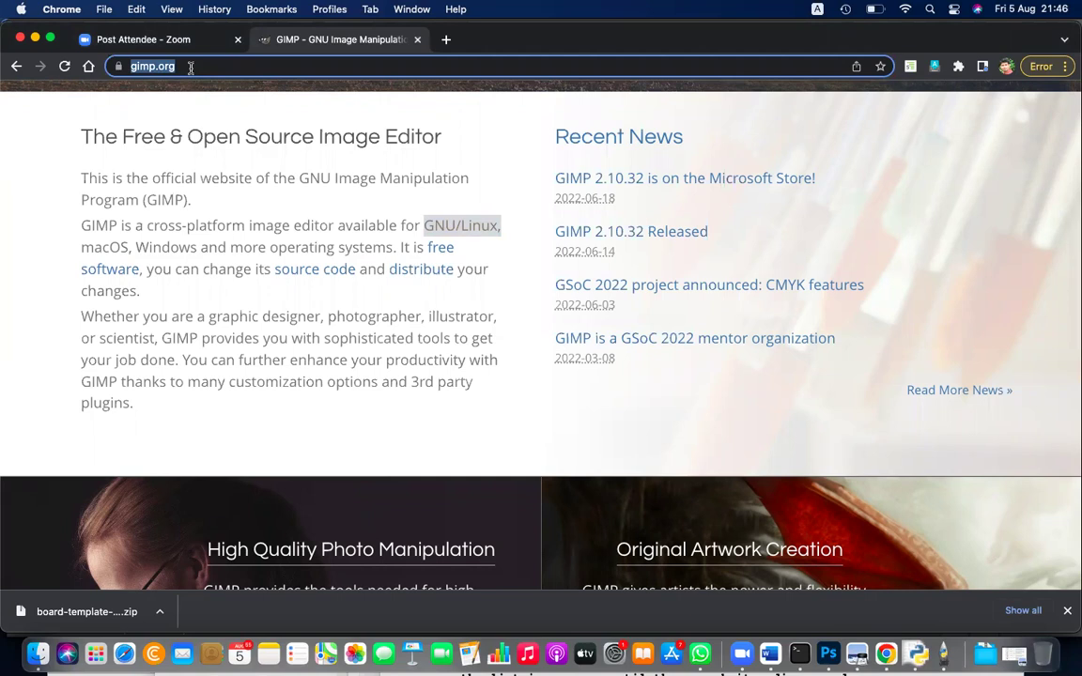
pyautogui.write('ph')
pyautogui.press('BackSpace')
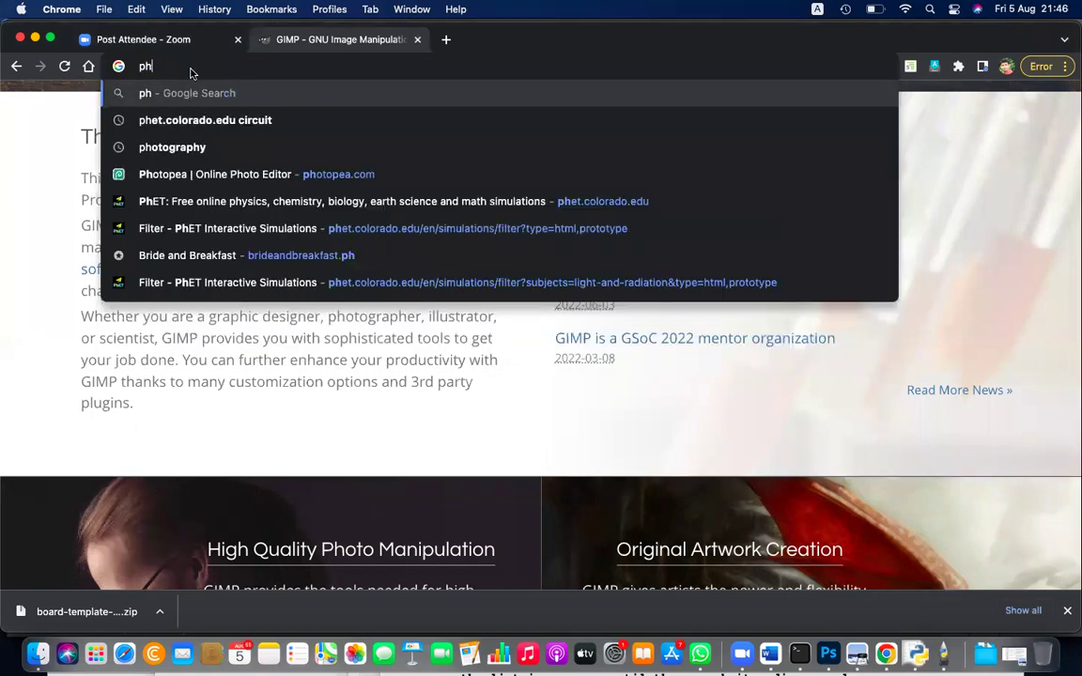
pyautogui.write('t')
pyautogui.press('BackSpace')
pyautogui.write('o')
pyautogui.press('Return')
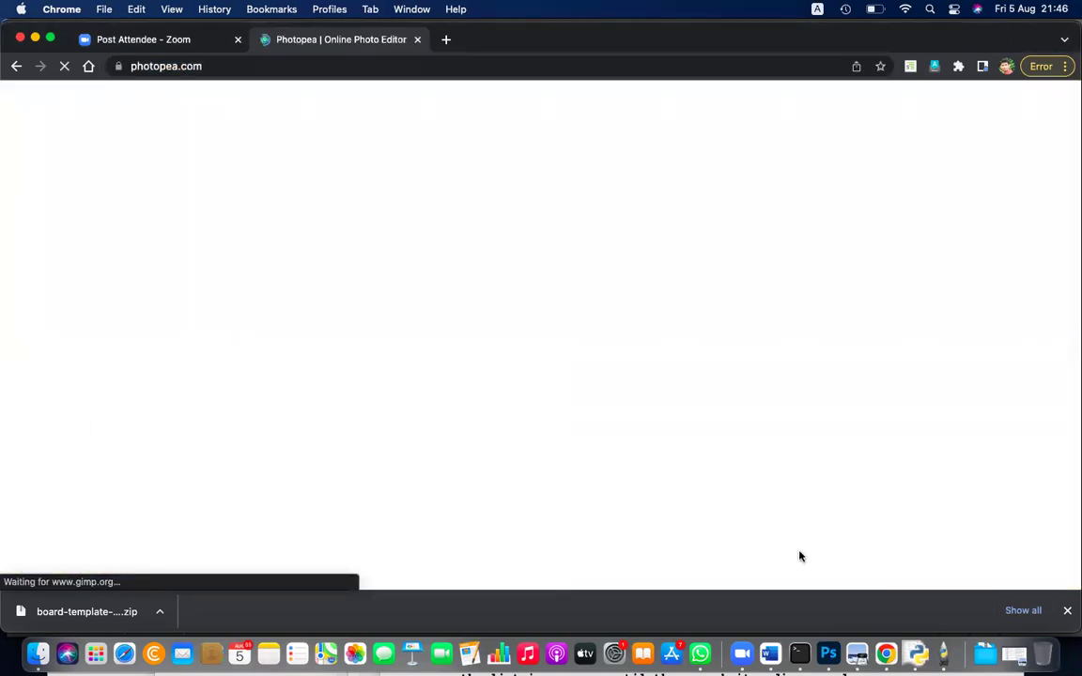
pyautogui.click(1068, 610)
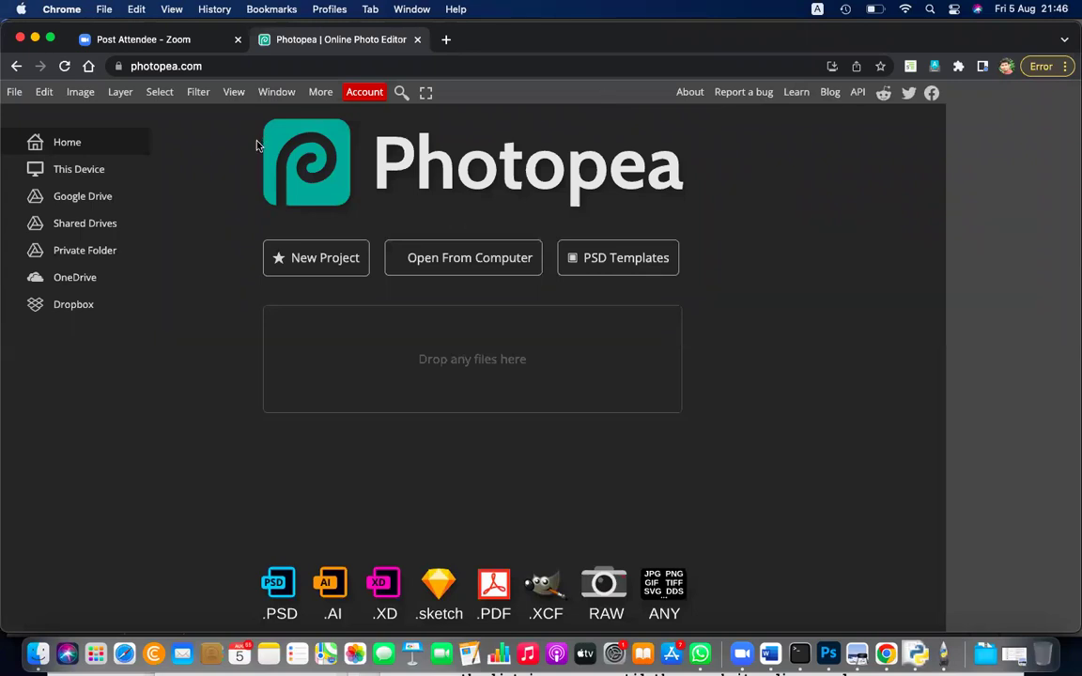
# Step: Create a blank 405×635 white Photopea project, then show the painting-tools PDF in Preview
pyautogui.click(17, 93)
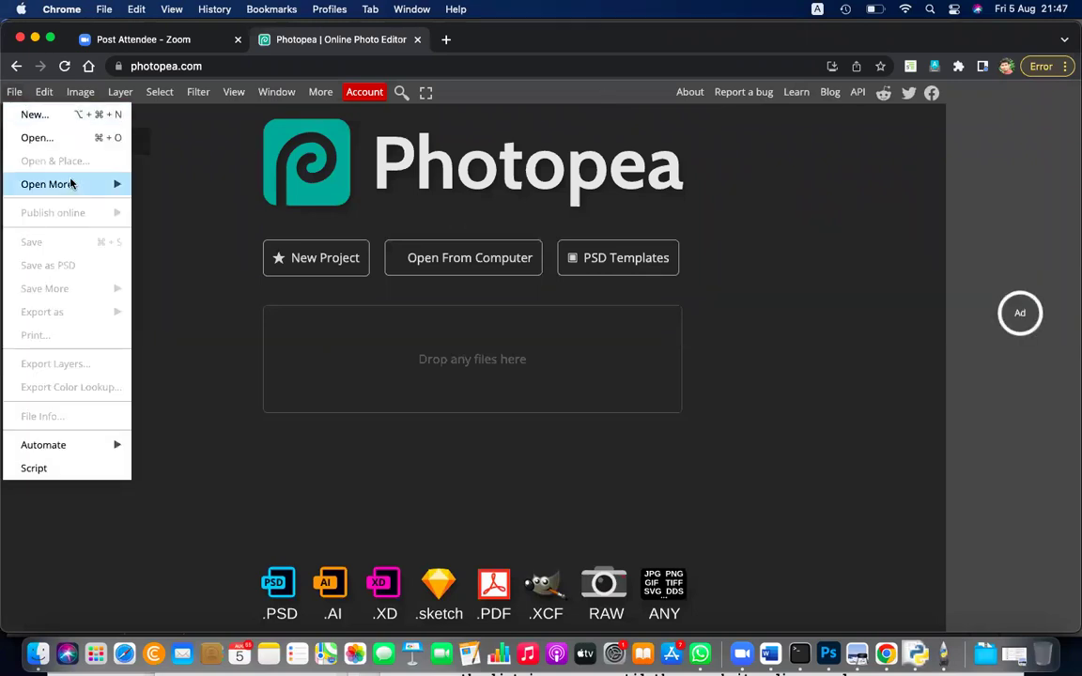
pyautogui.click(60, 112)
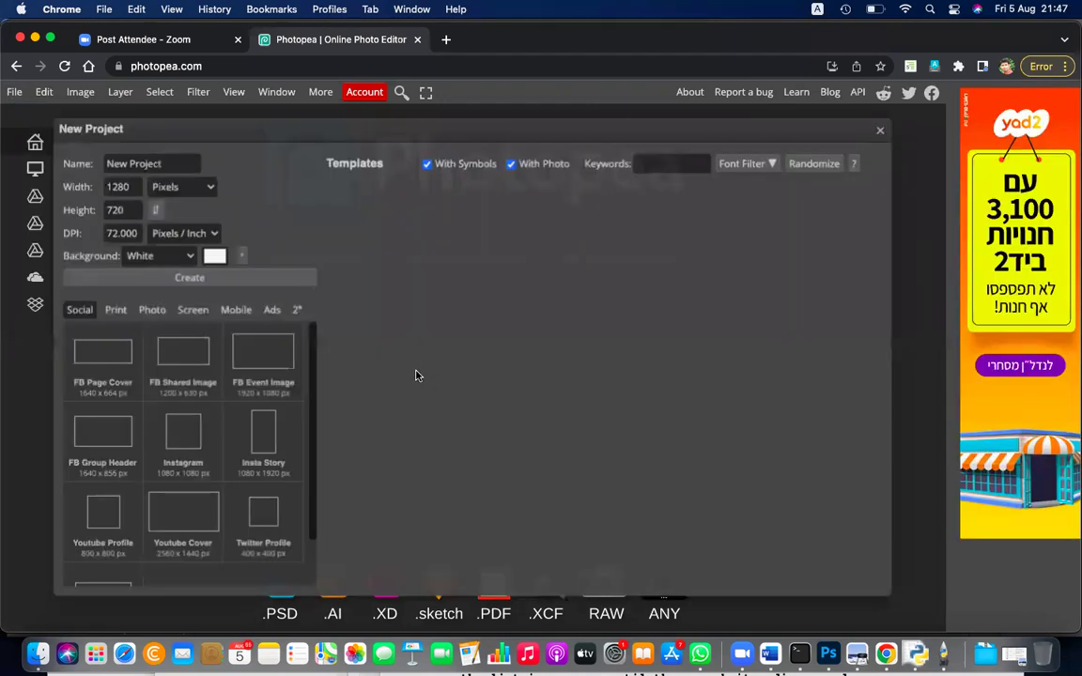
pyautogui.click(173, 275)
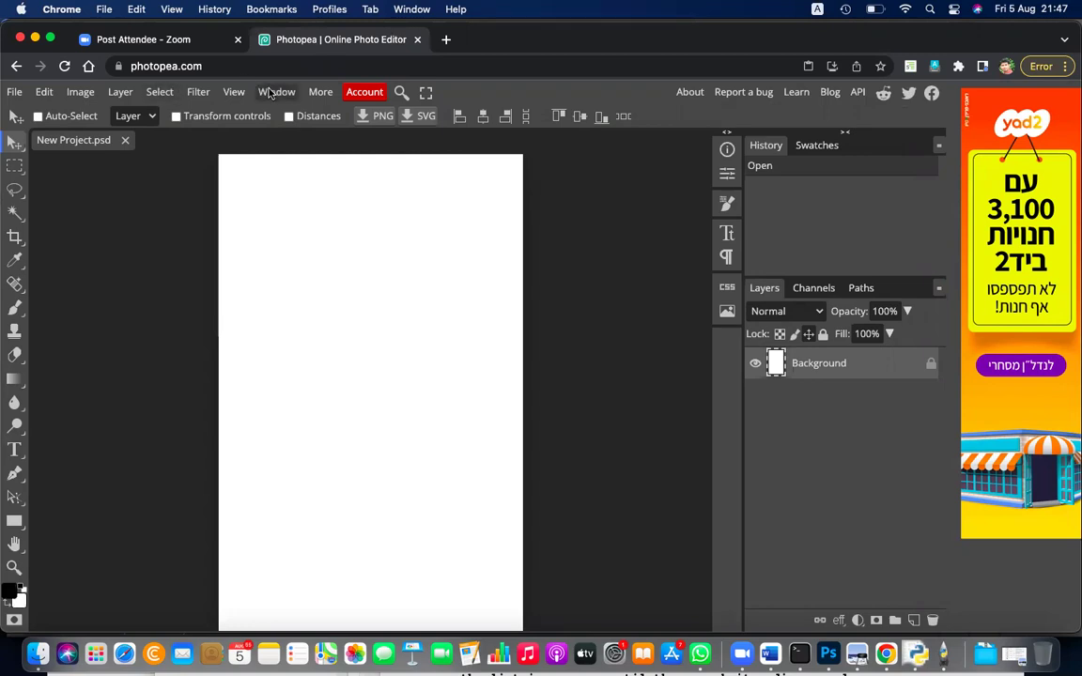
pyautogui.press('super+Tab')
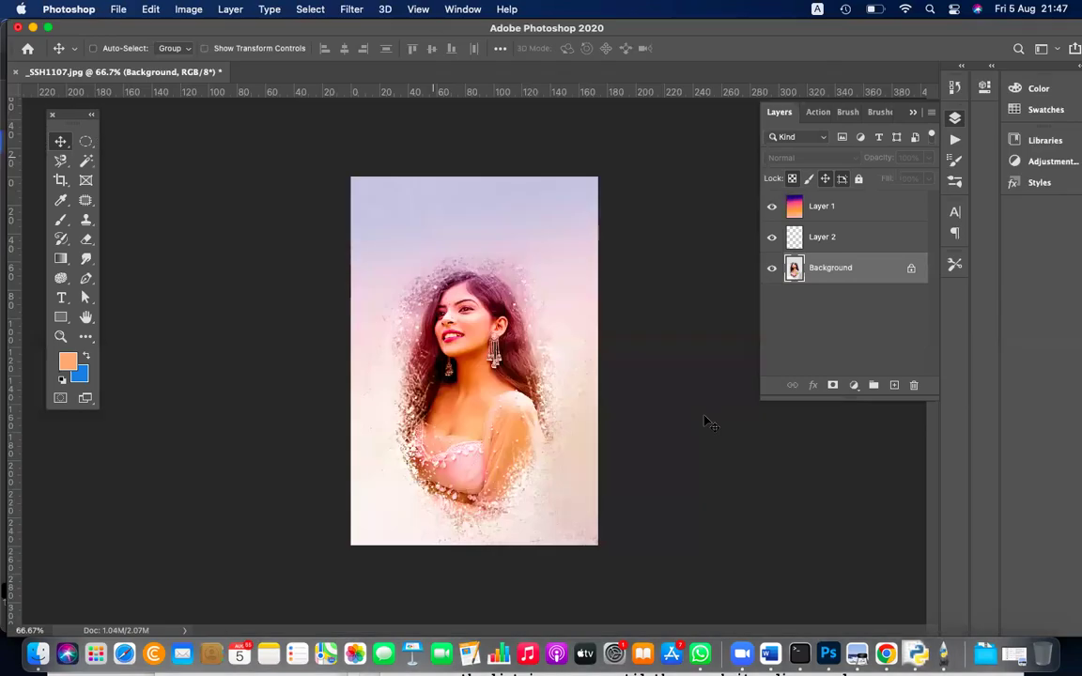
pyautogui.click(861, 658)
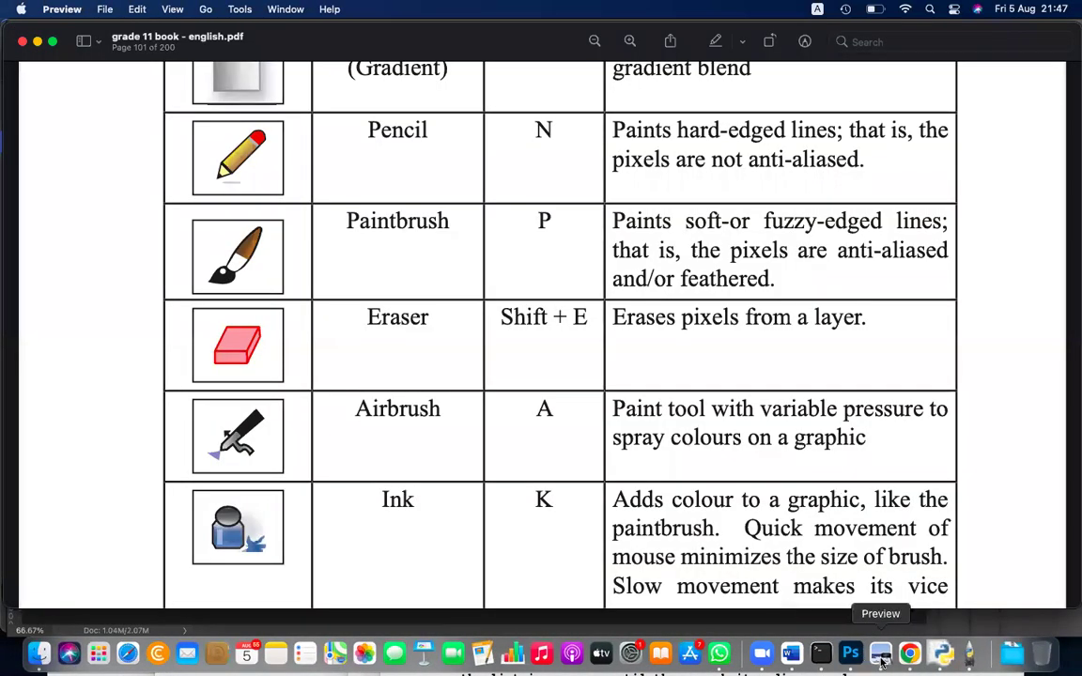
# Step: Show Word's 'Saving to an Image File' section and bring up Zoom's end-meeting prompt
pyautogui.click(792, 654)
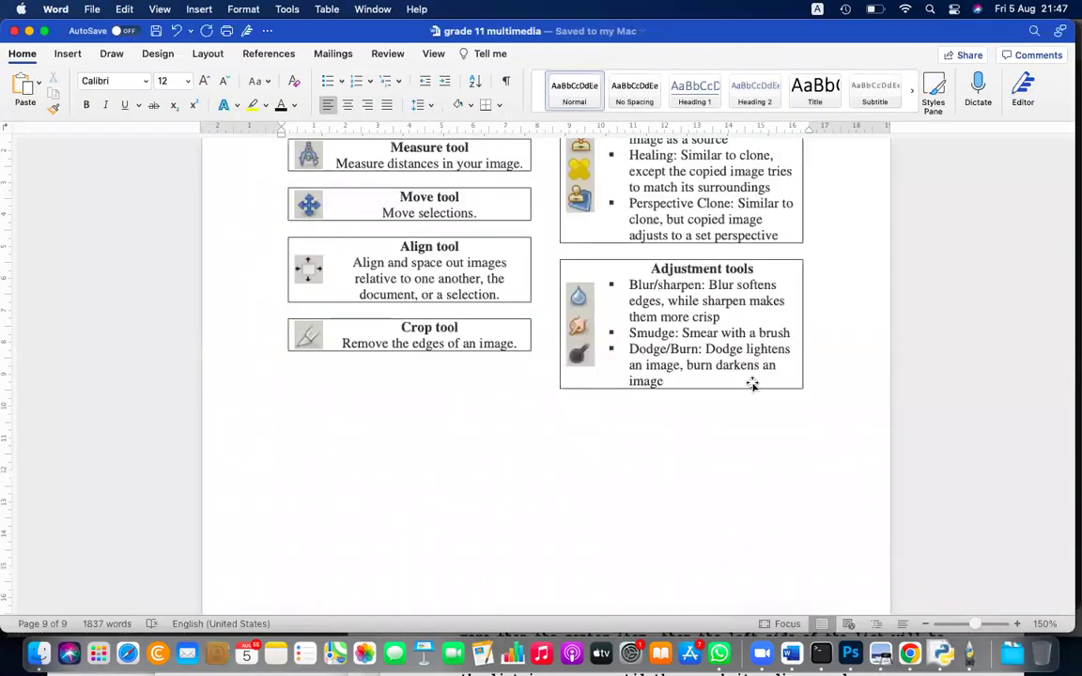
pyautogui.scroll(-5, 752, 383)
pyautogui.scroll(10, 752, 384)
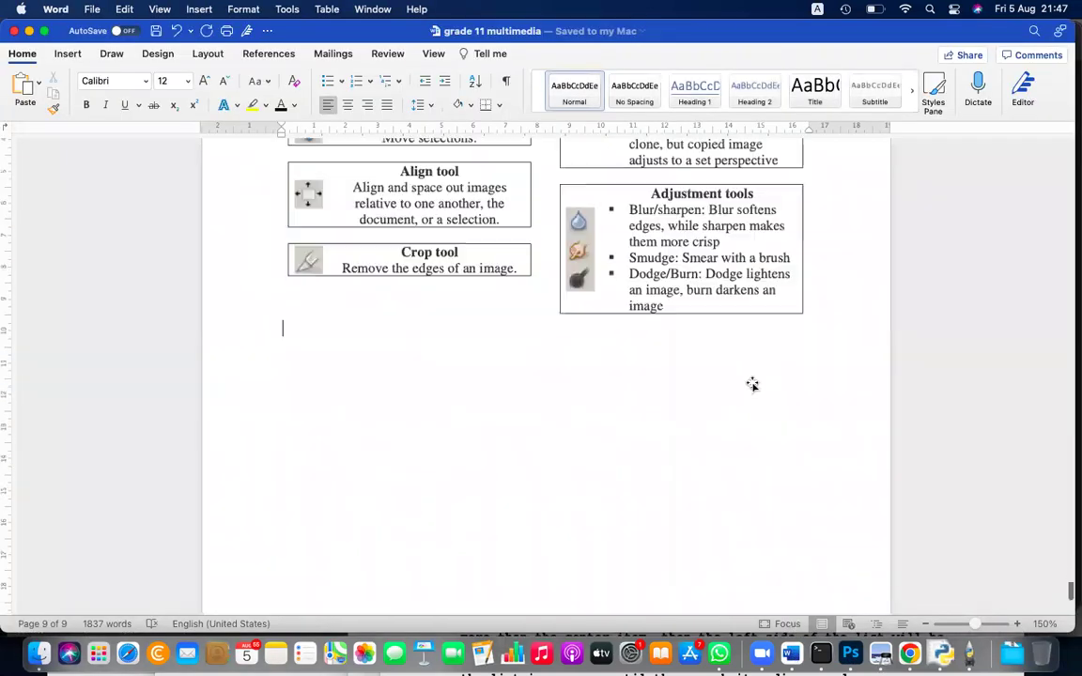
pyautogui.scroll(10, 751, 384)
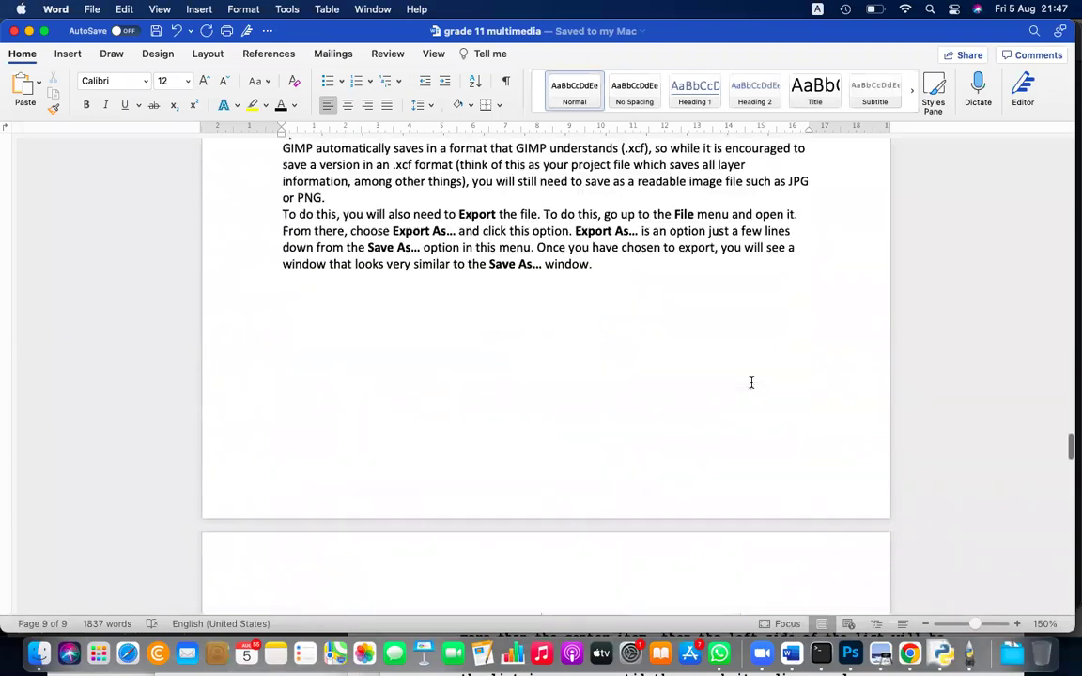
pyautogui.scroll(1, 752, 384)
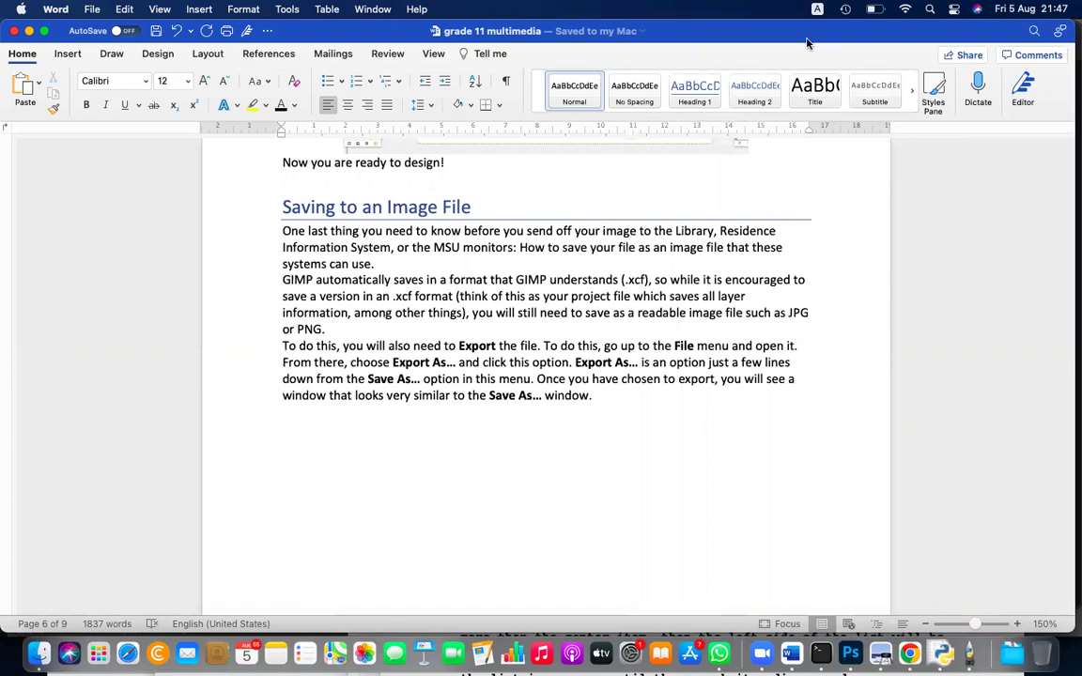
pyautogui.press('XF86AudioRaiseVolume')
pyautogui.press('super+w')
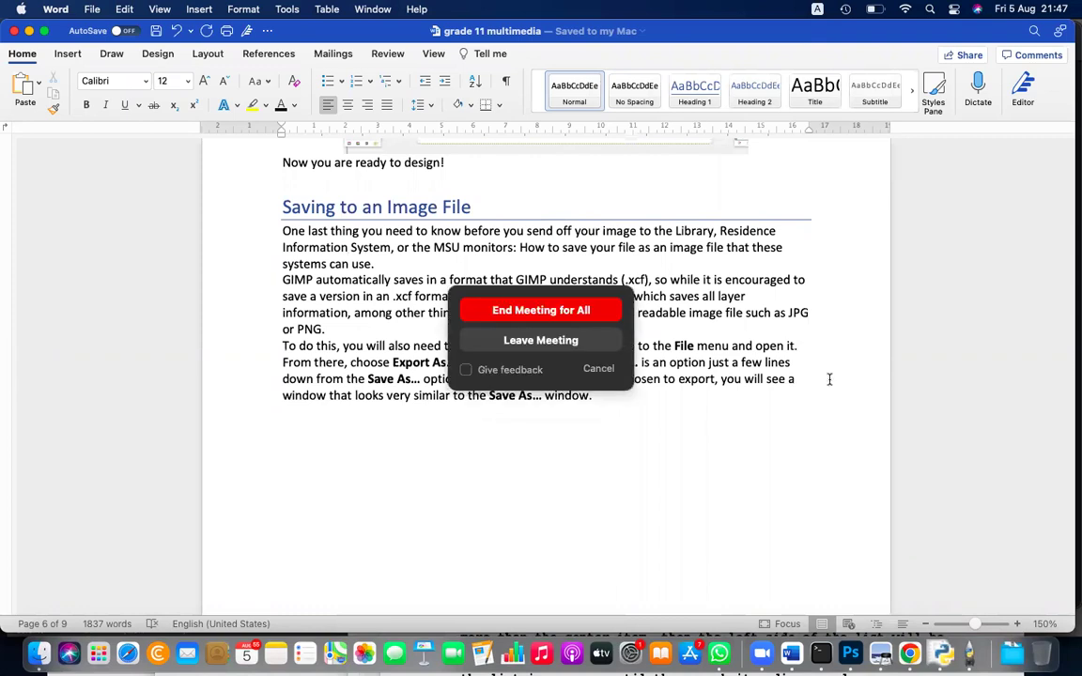